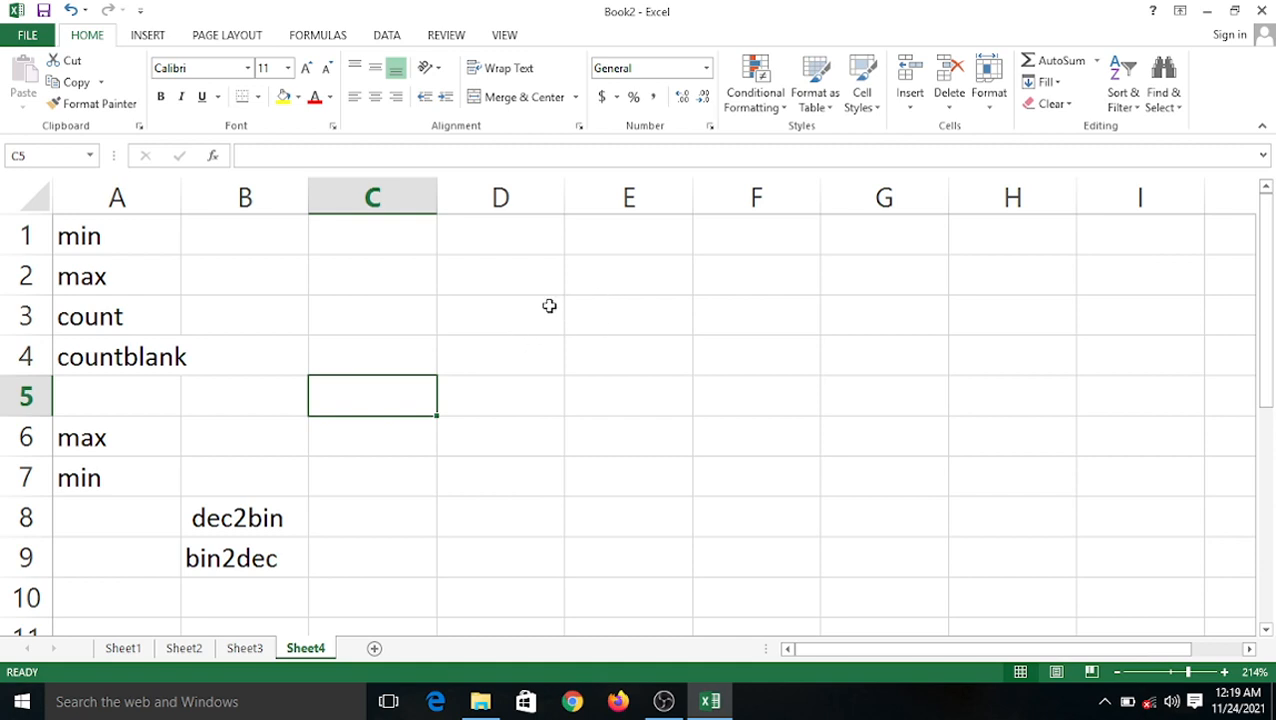
# Bring up the Formulas ribbon by way of the Page Layout tab on Sheet4.
pyautogui.click(547, 305)
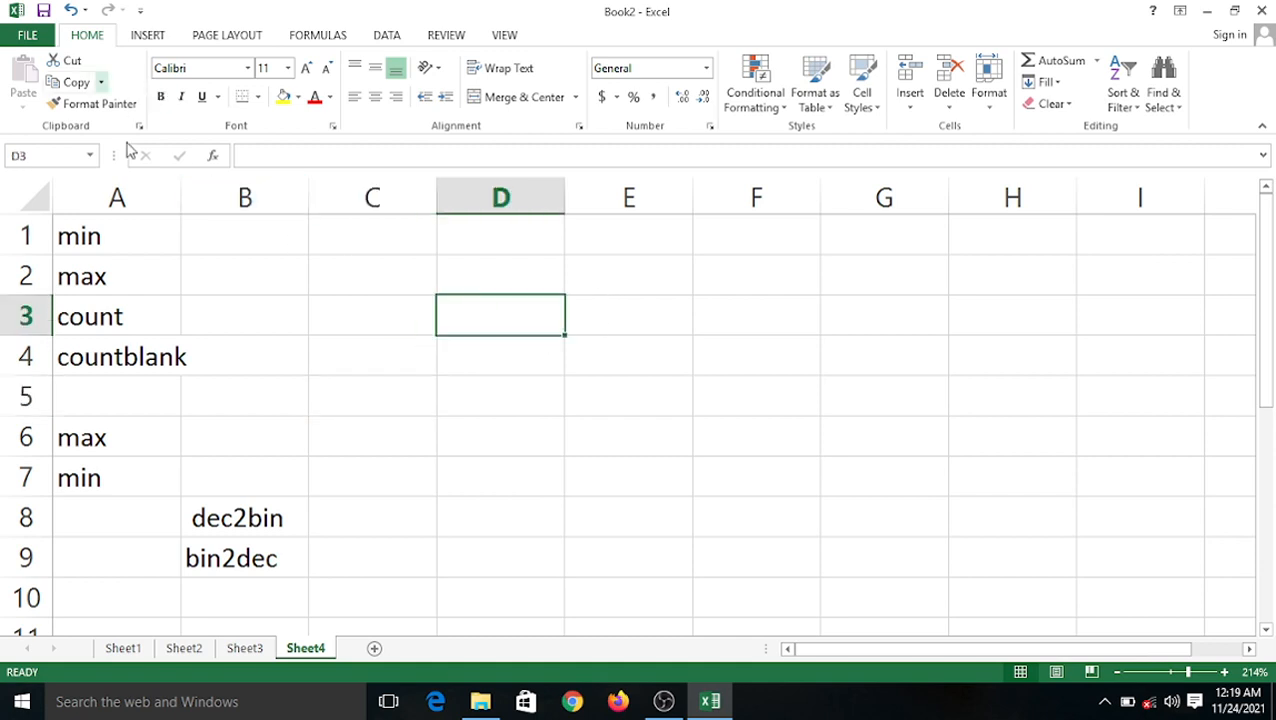
pyautogui.click(228, 40)
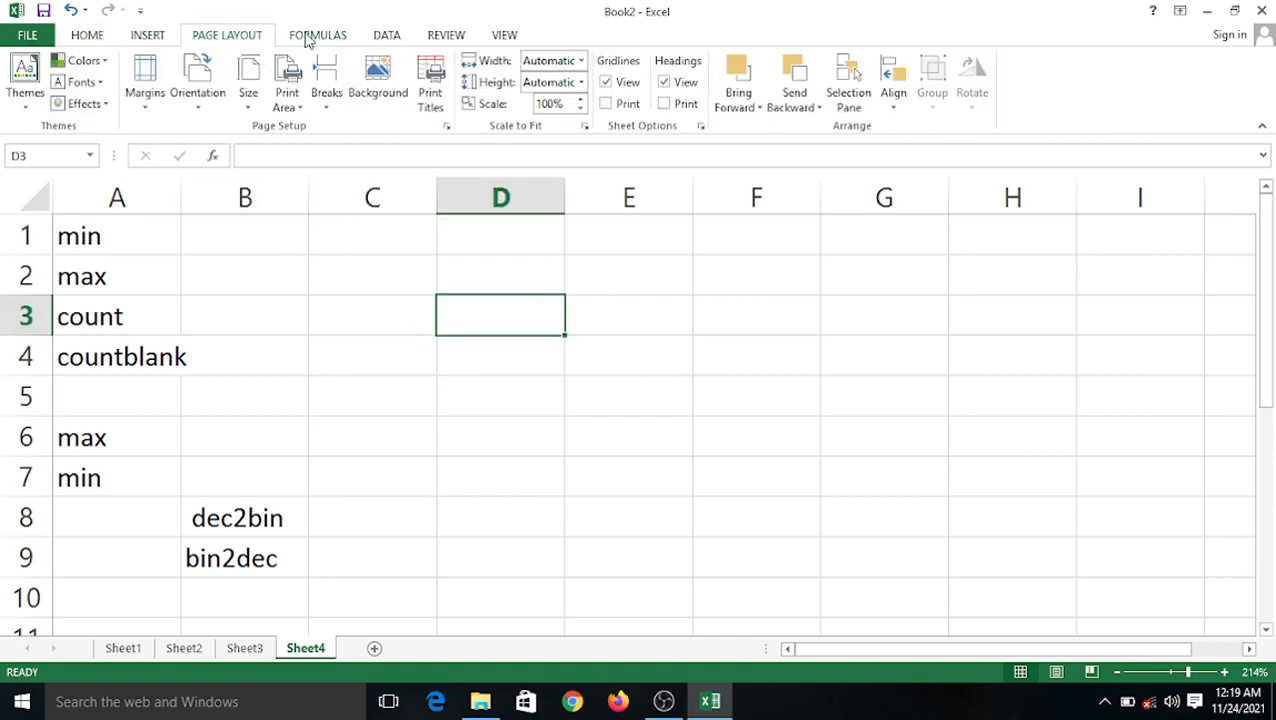
pyautogui.click(310, 37)
pyautogui.click(360, 410)
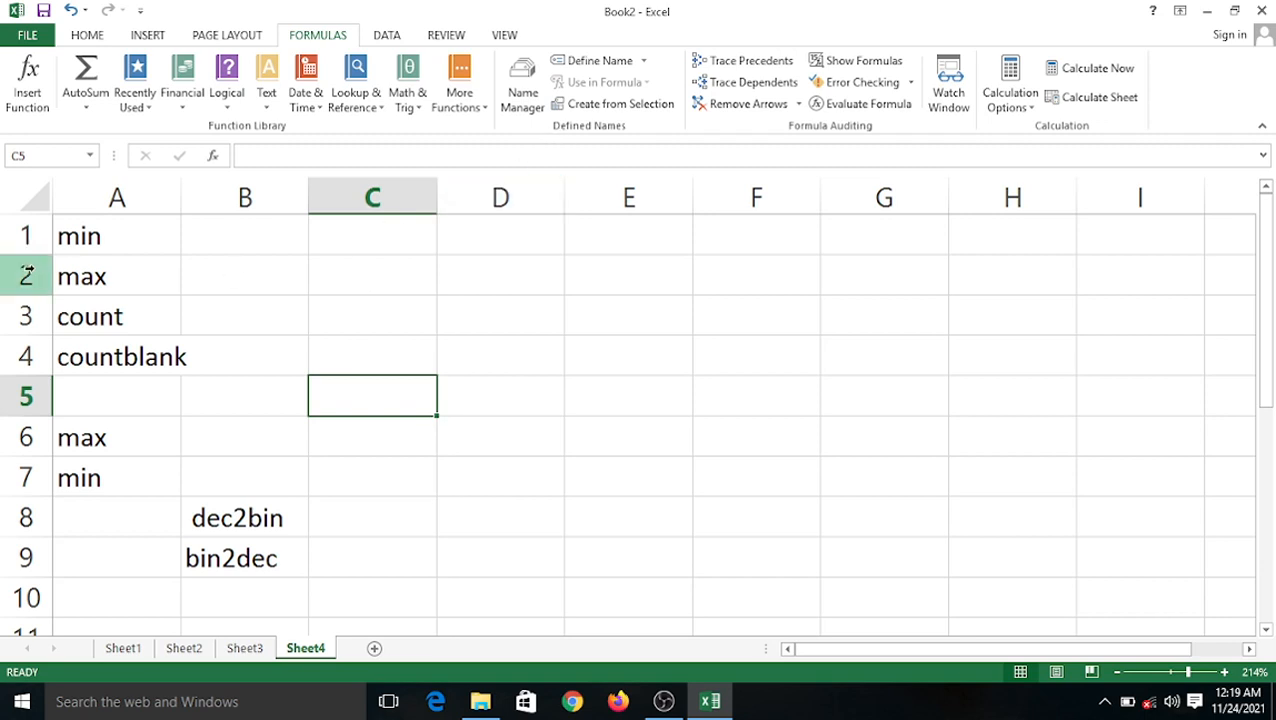
pyautogui.click(196, 280)
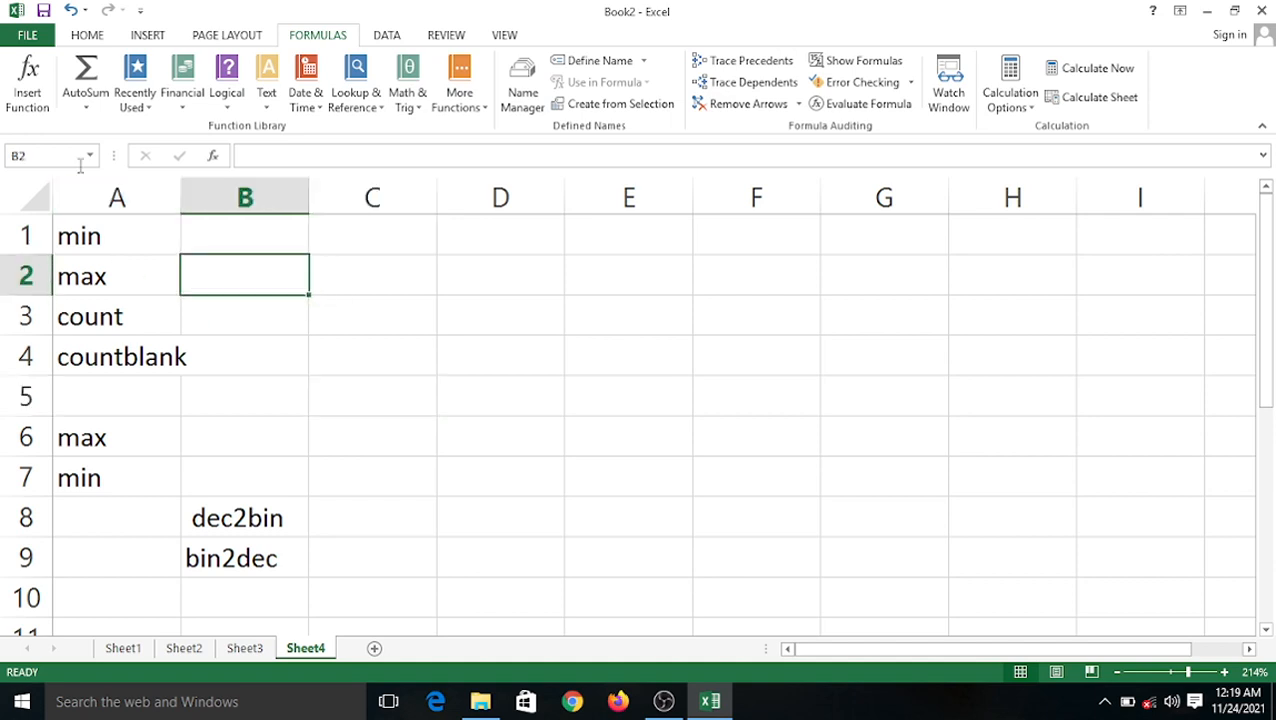
pyautogui.click(40, 117)
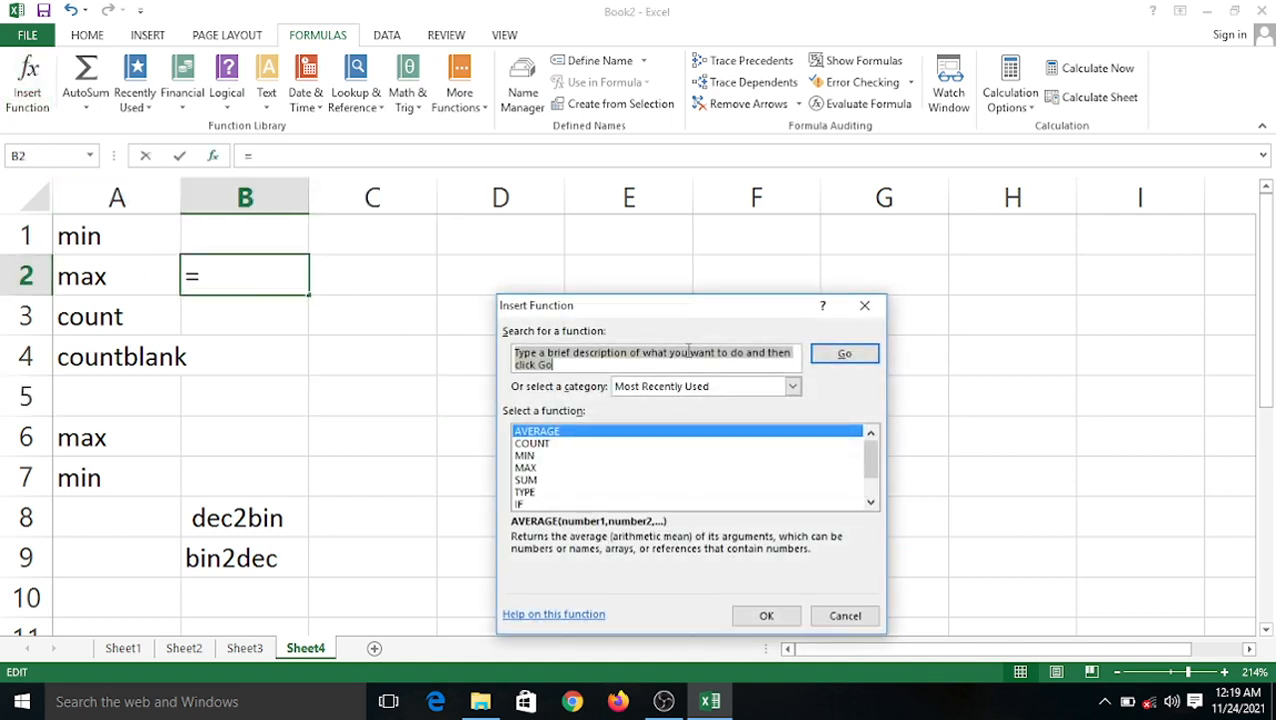
pyautogui.moveTo(700, 307); pyautogui.dragTo(568, 185)
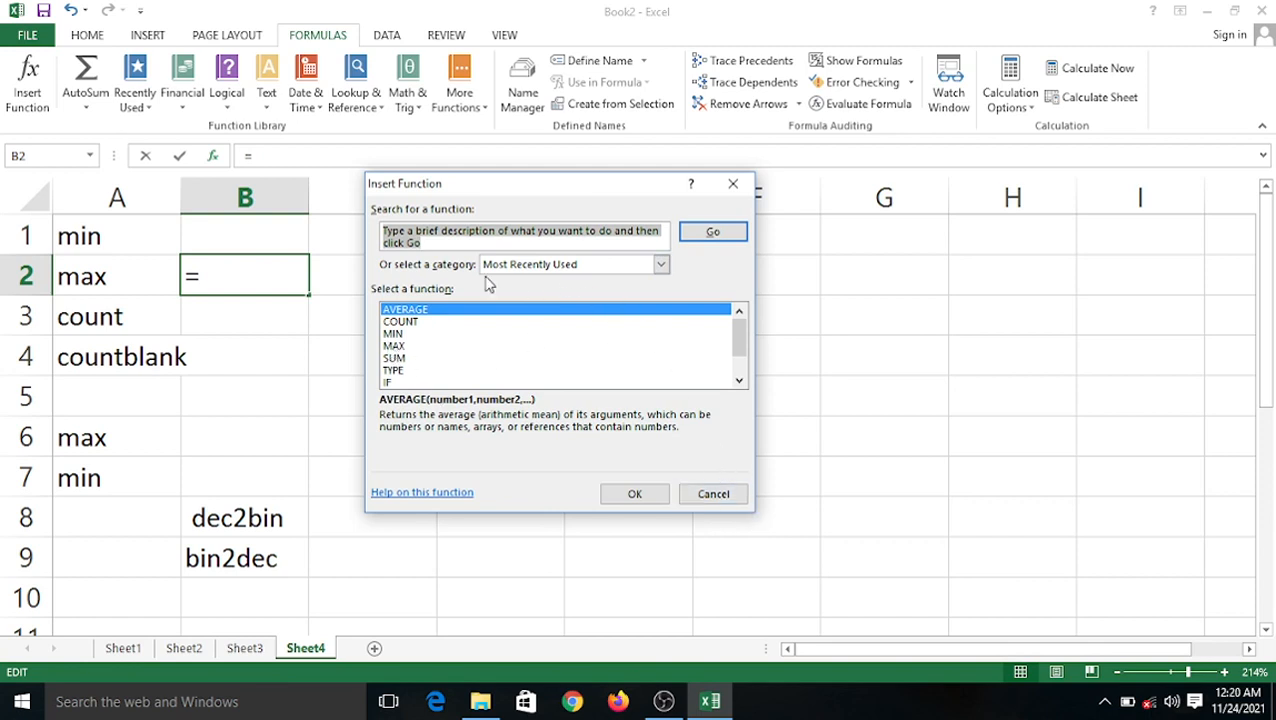
pyautogui.click(735, 187)
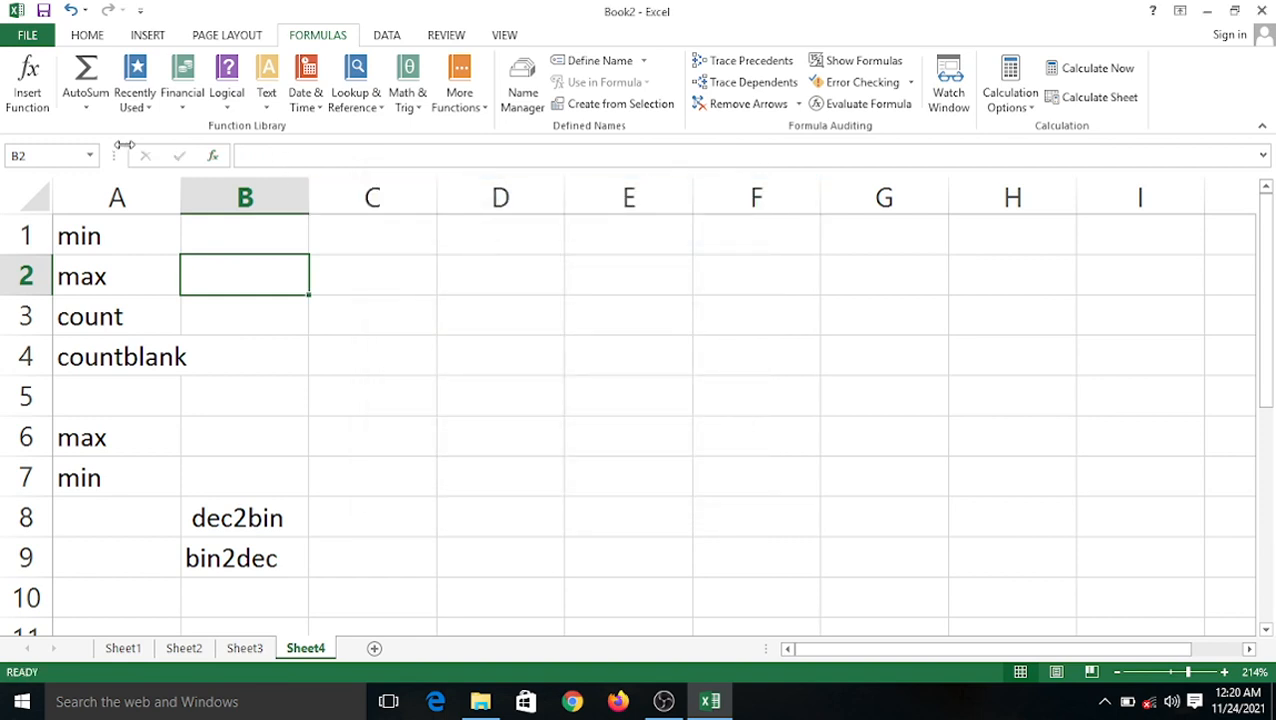
# Browse the AutoSum and Financial function lists, then show the Recently Used functions list.
pyautogui.click(86, 107)
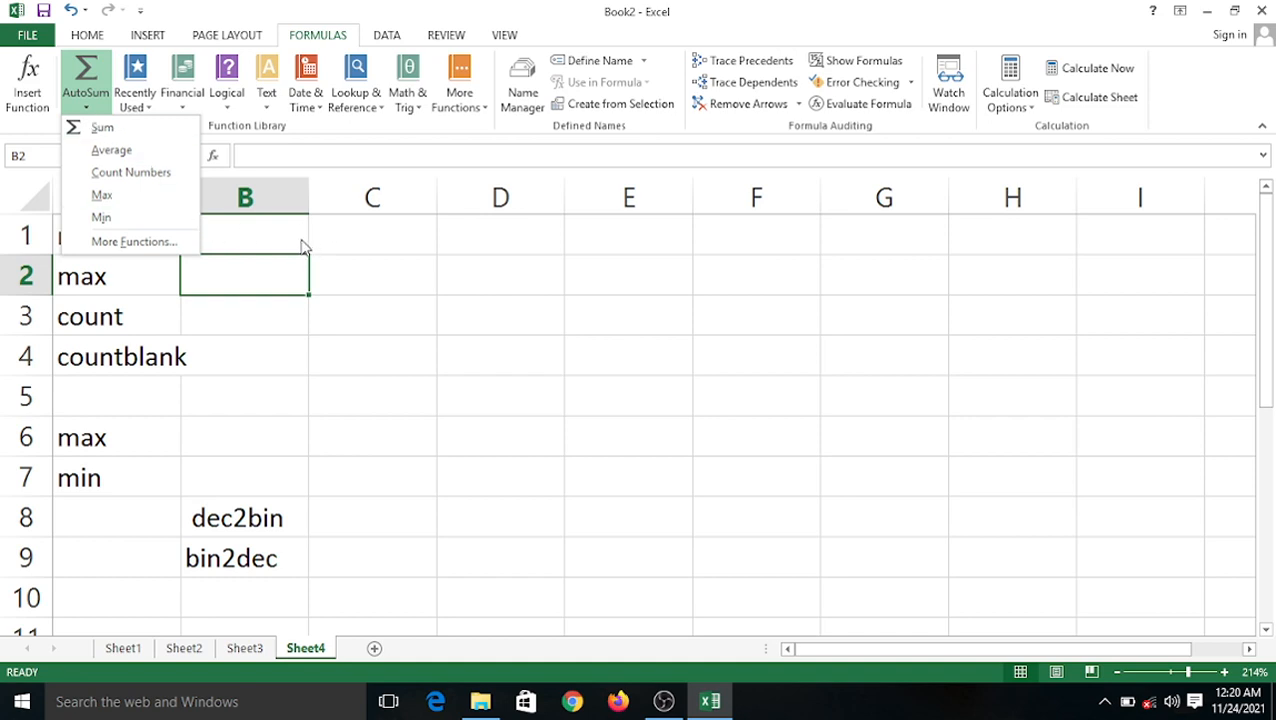
pyautogui.click(186, 113)
pyautogui.click(185, 113)
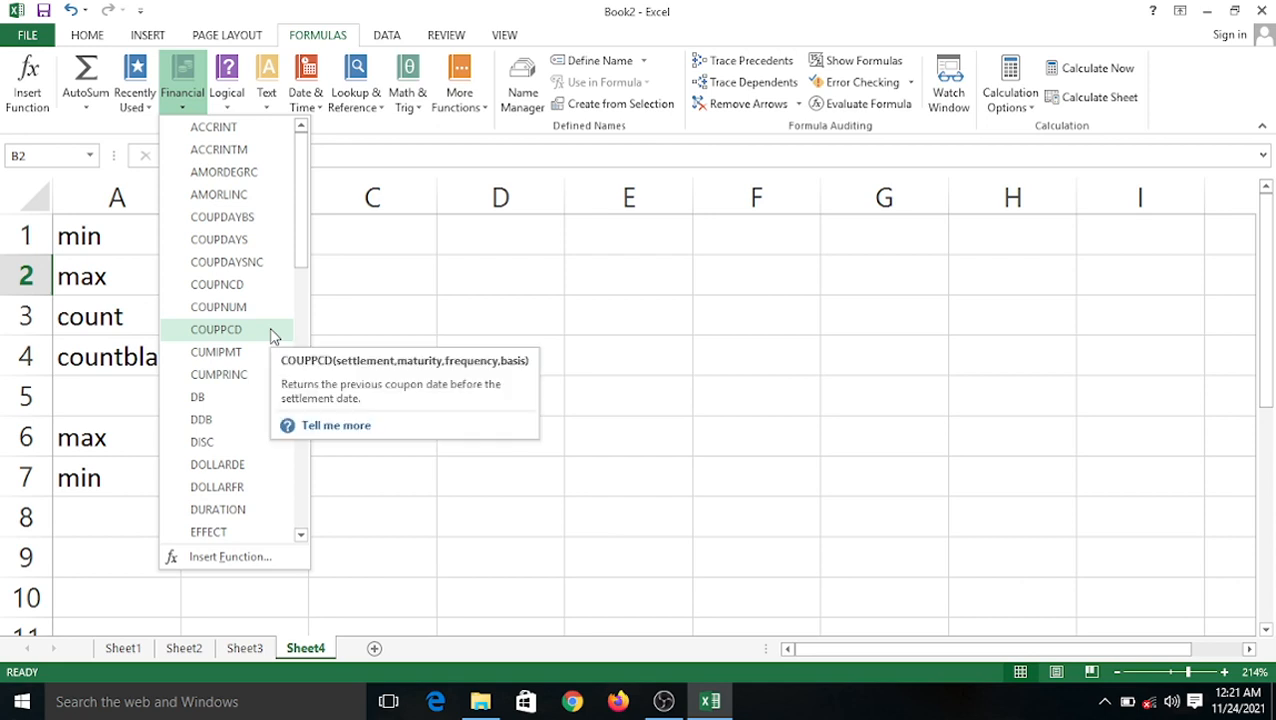
pyautogui.click(346, 343)
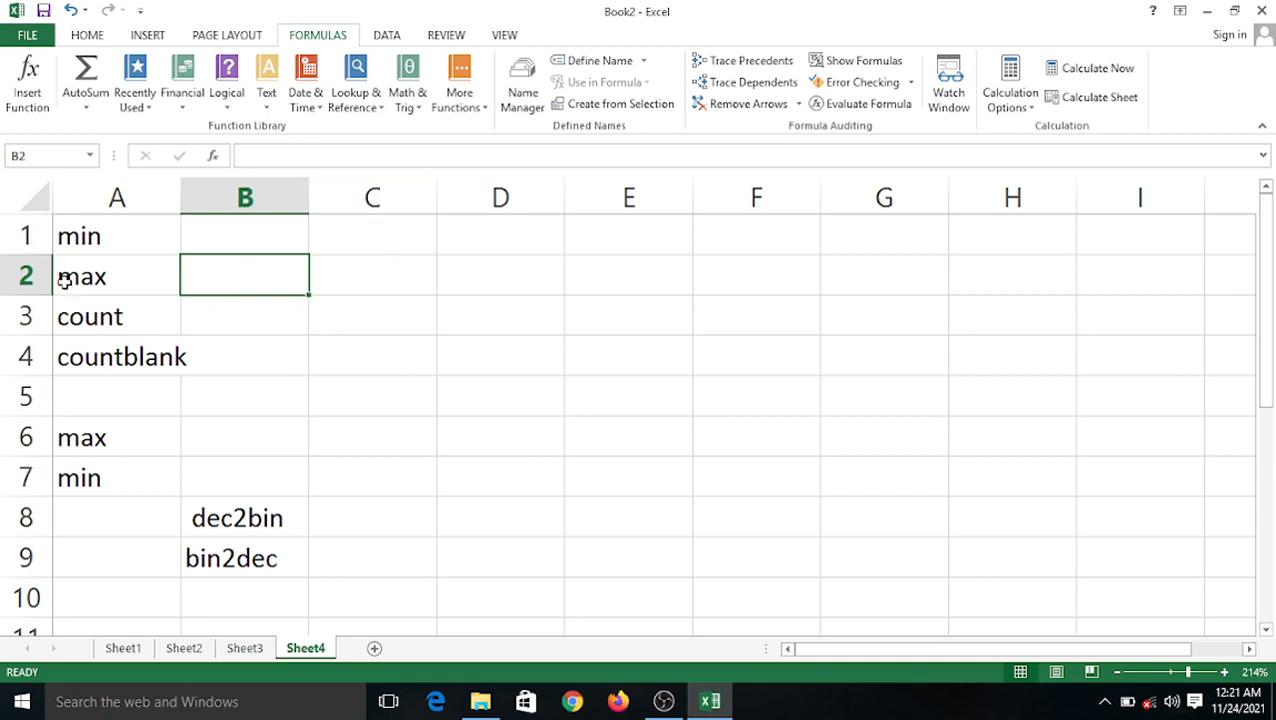
pyautogui.click(146, 106)
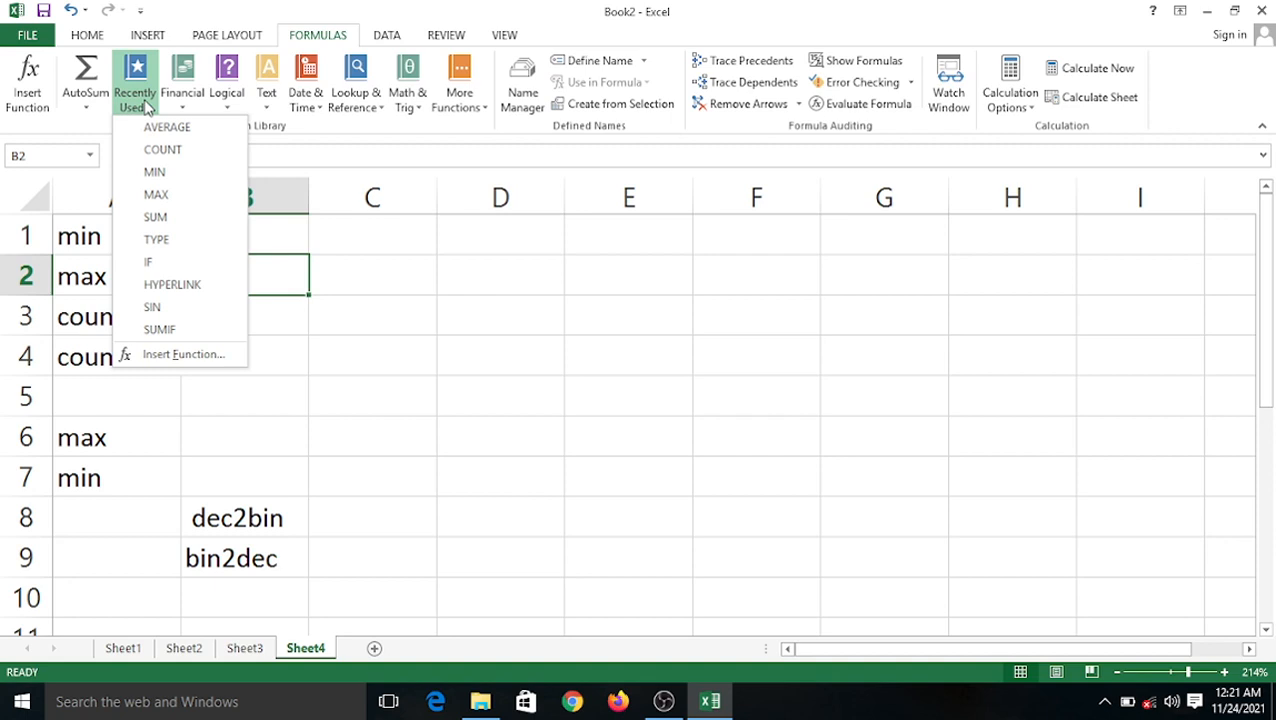
# Browse the Financial, Logical and Text function lists, scrolling through Text, then close them.
pyautogui.click(194, 112)
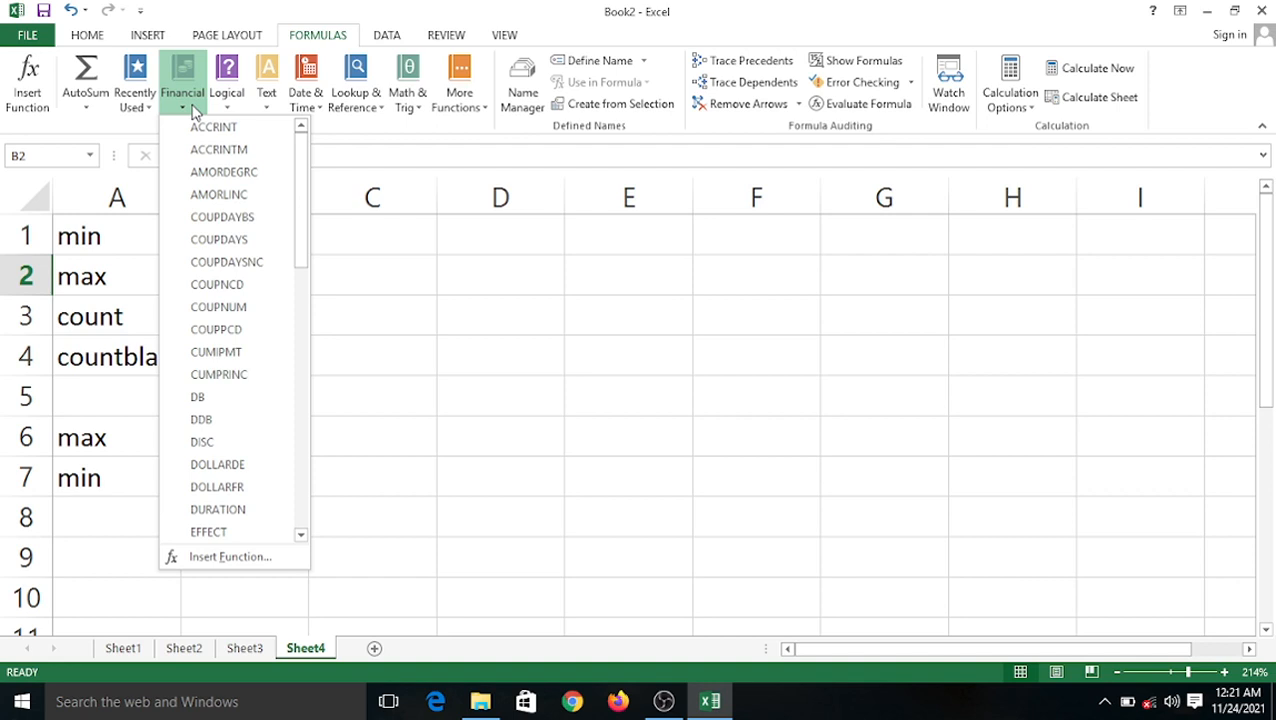
pyautogui.click(246, 102)
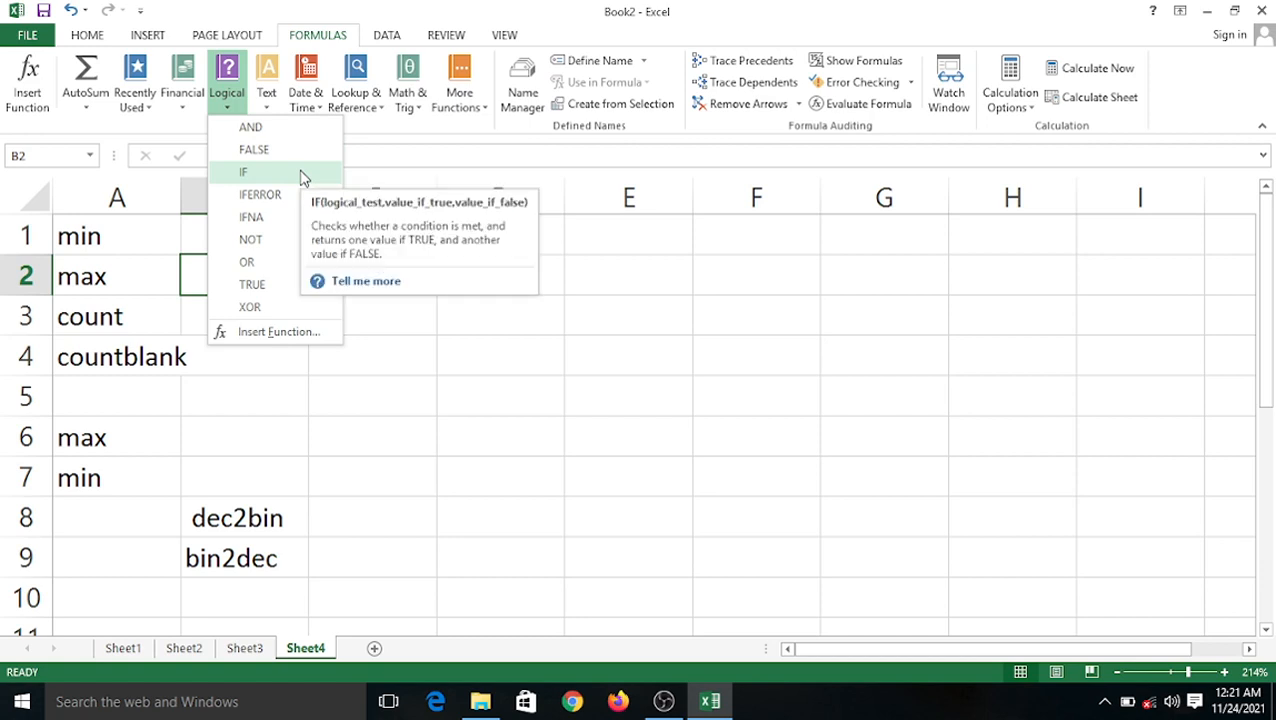
pyautogui.click(373, 366)
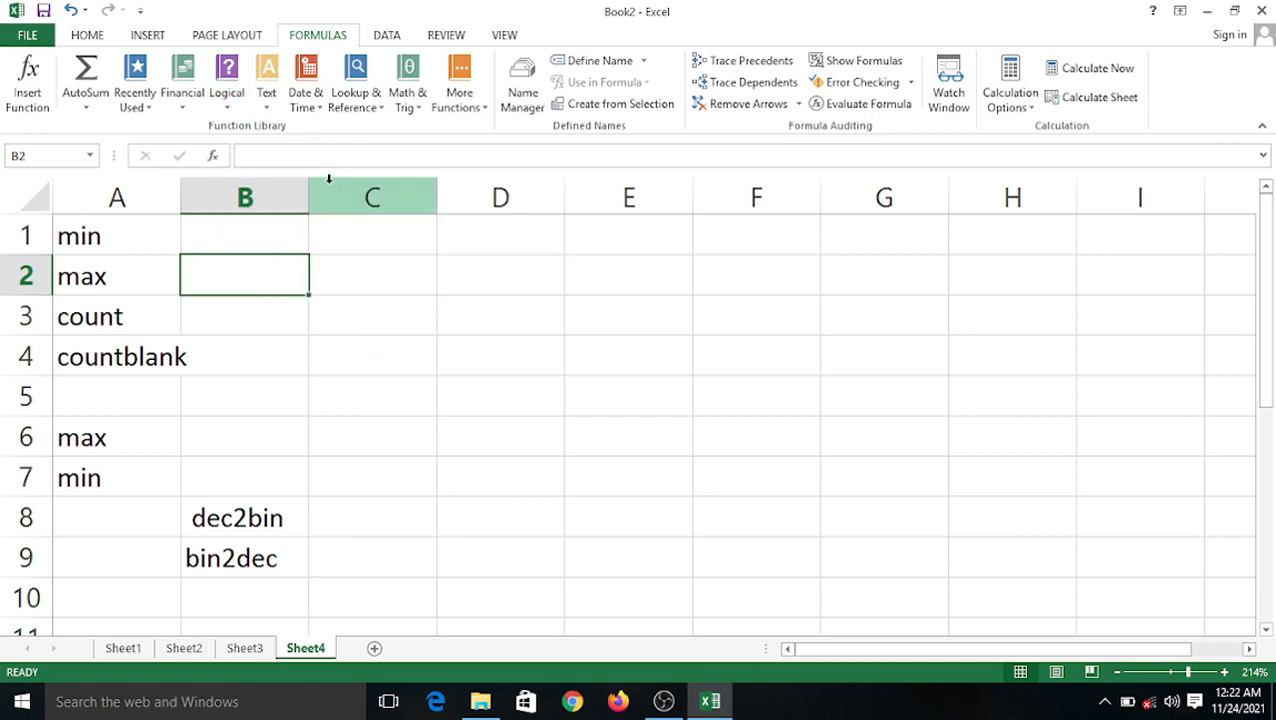
pyautogui.click(266, 82)
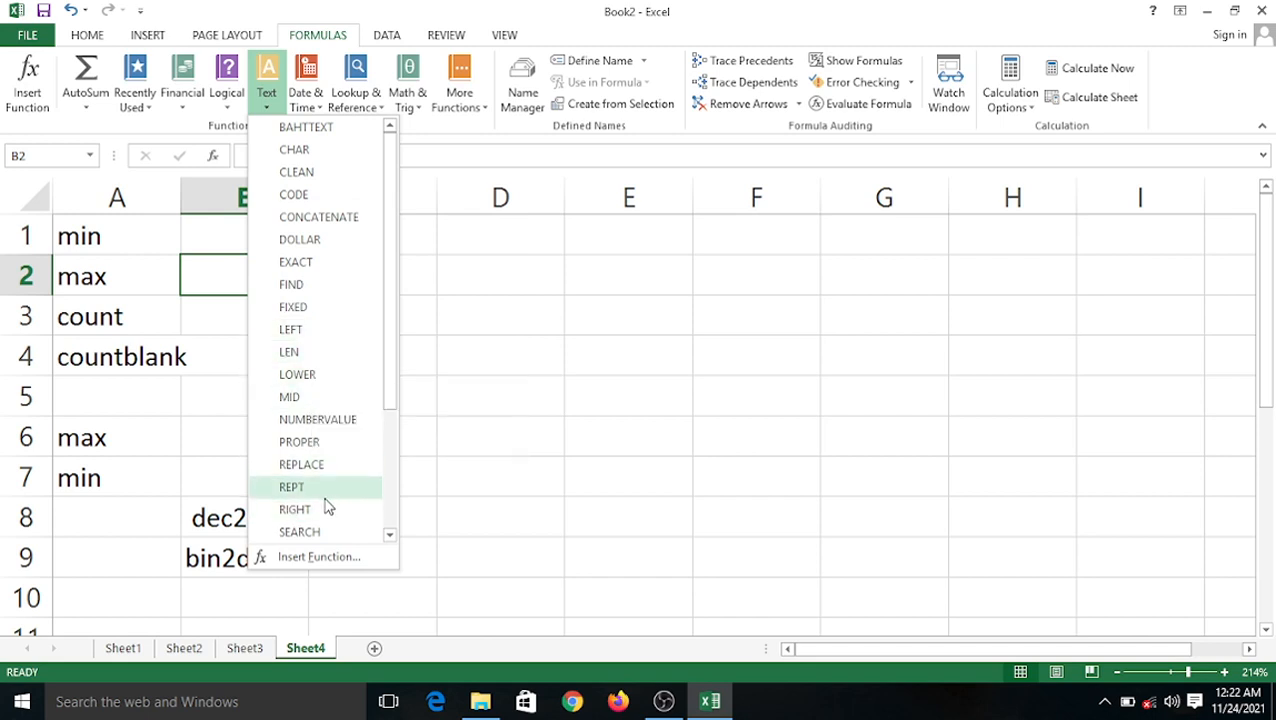
pyautogui.scroll(-2, 333, 497)
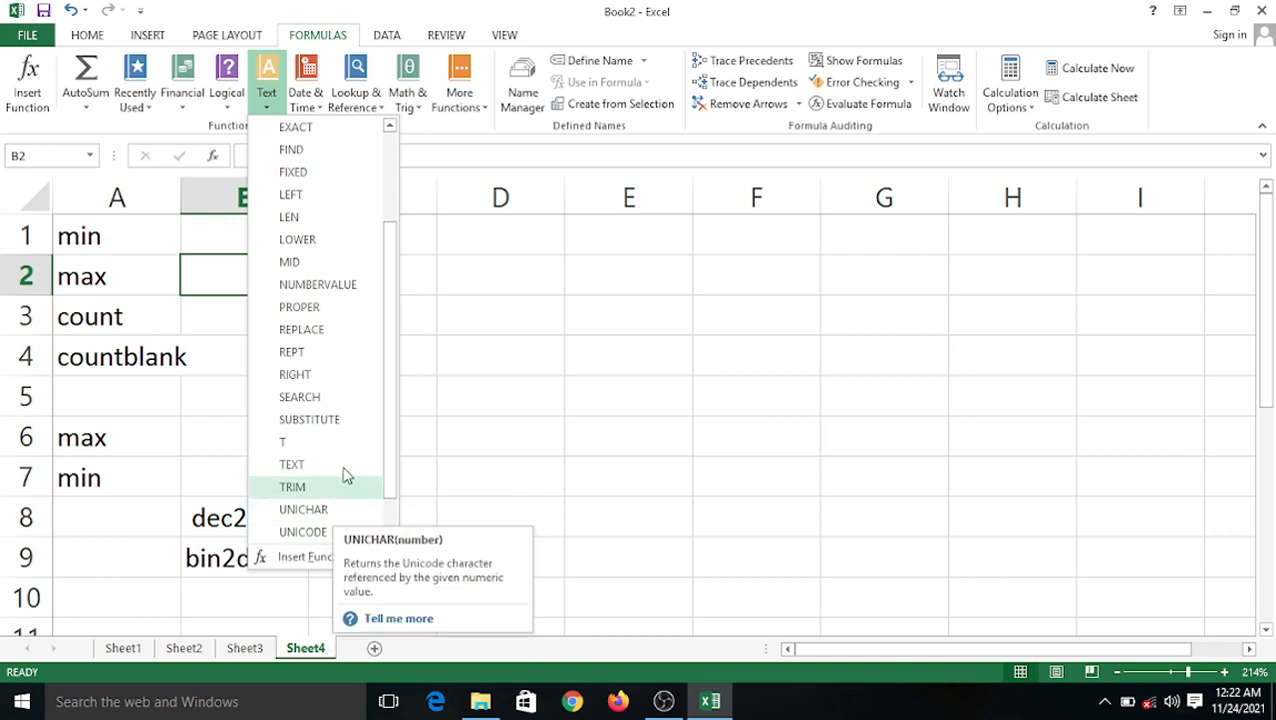
pyautogui.scroll(-1, 340, 428)
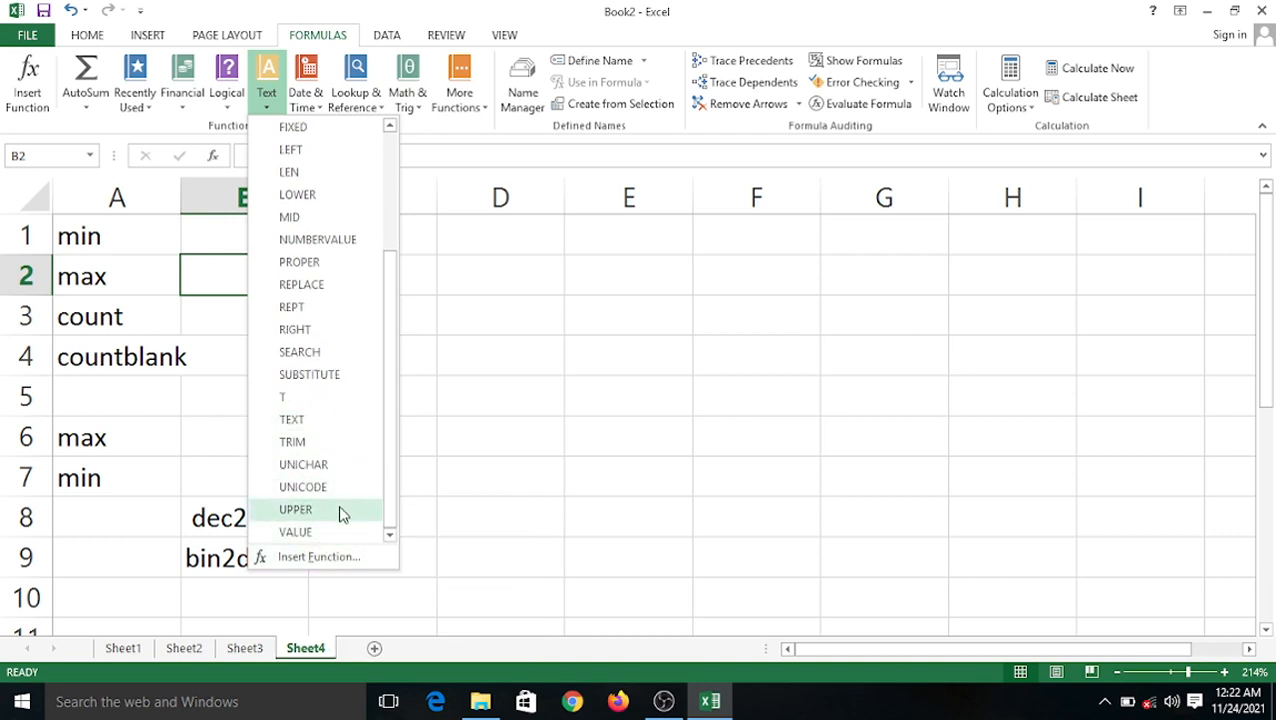
pyautogui.click(443, 403)
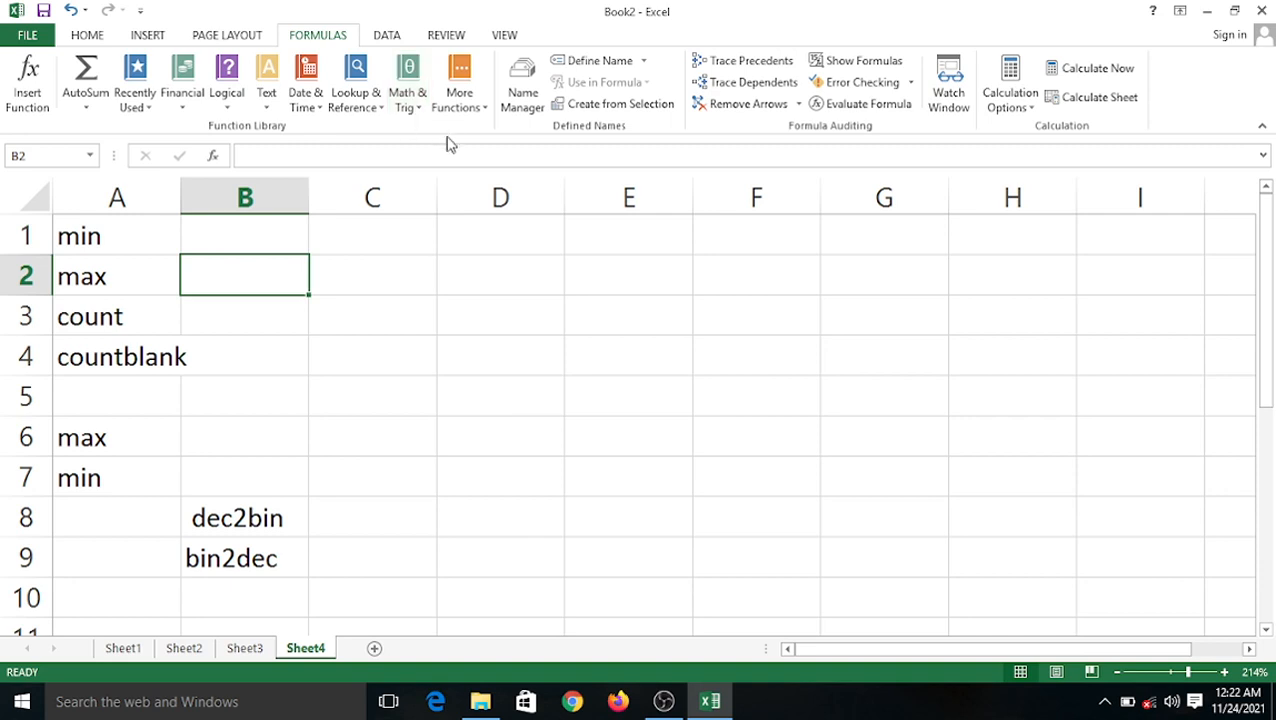
pyautogui.click(480, 118)
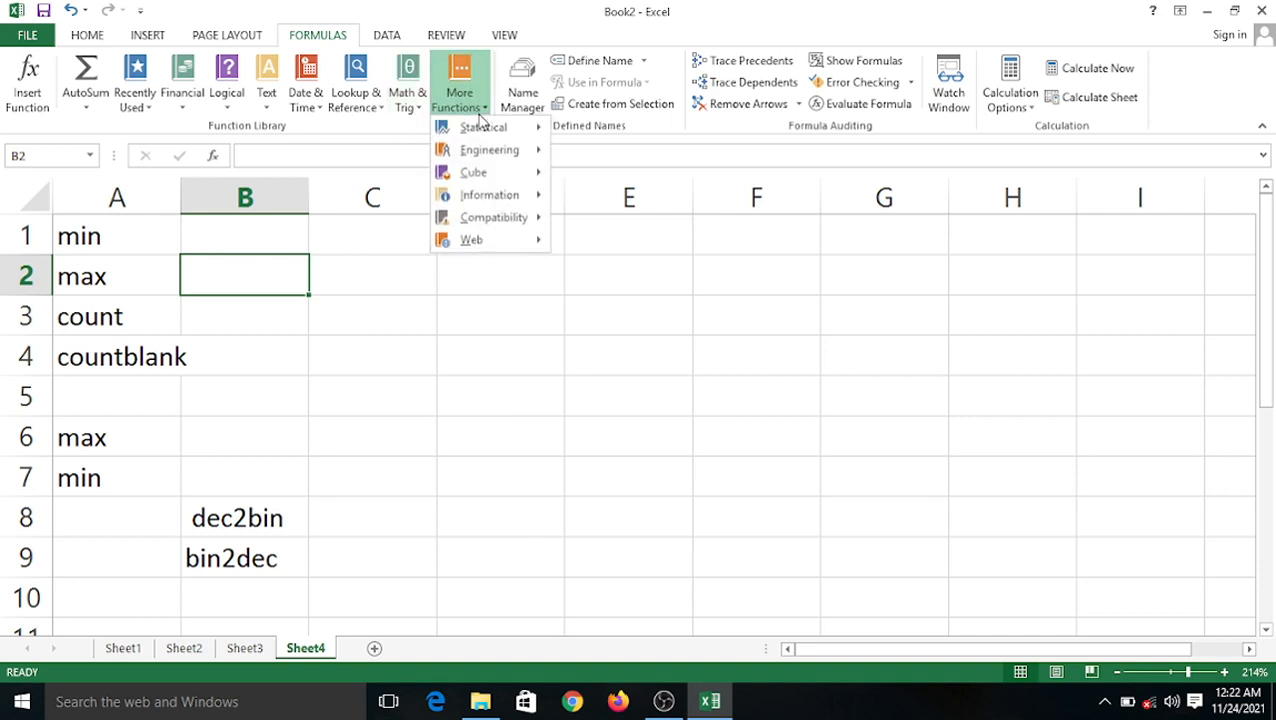
pyautogui.moveTo(486, 137)
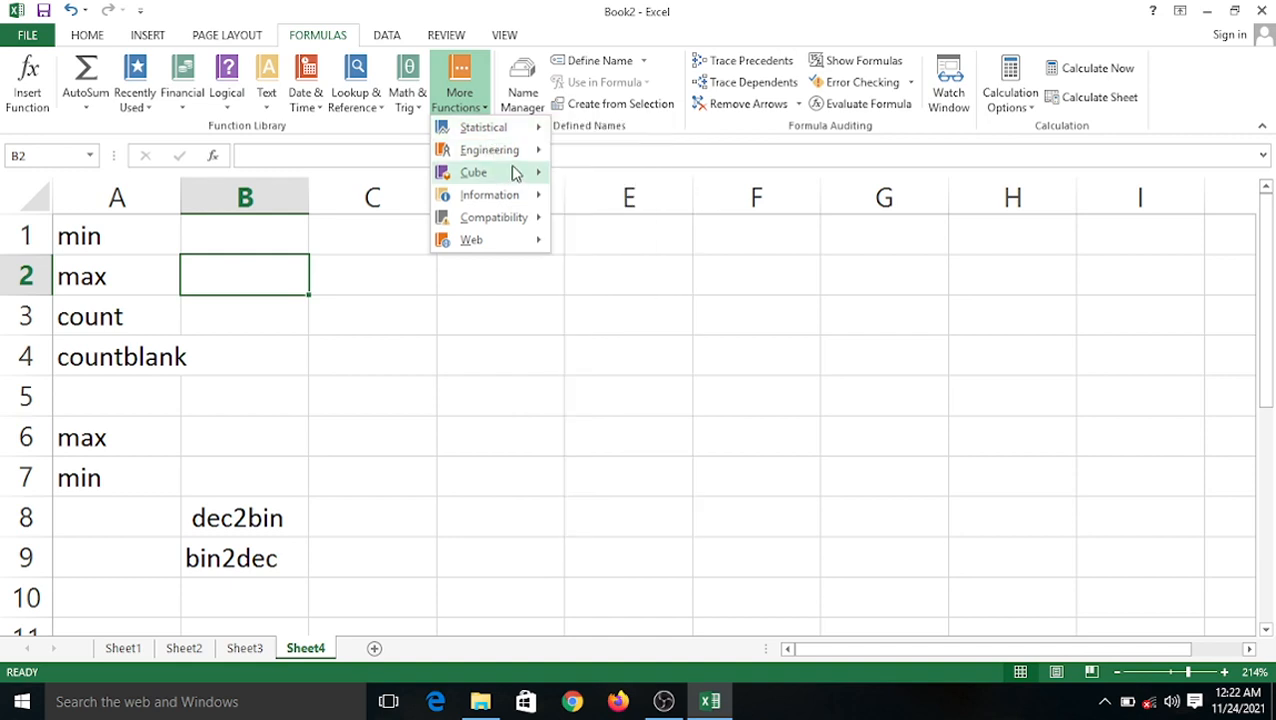
pyautogui.moveTo(527, 159)
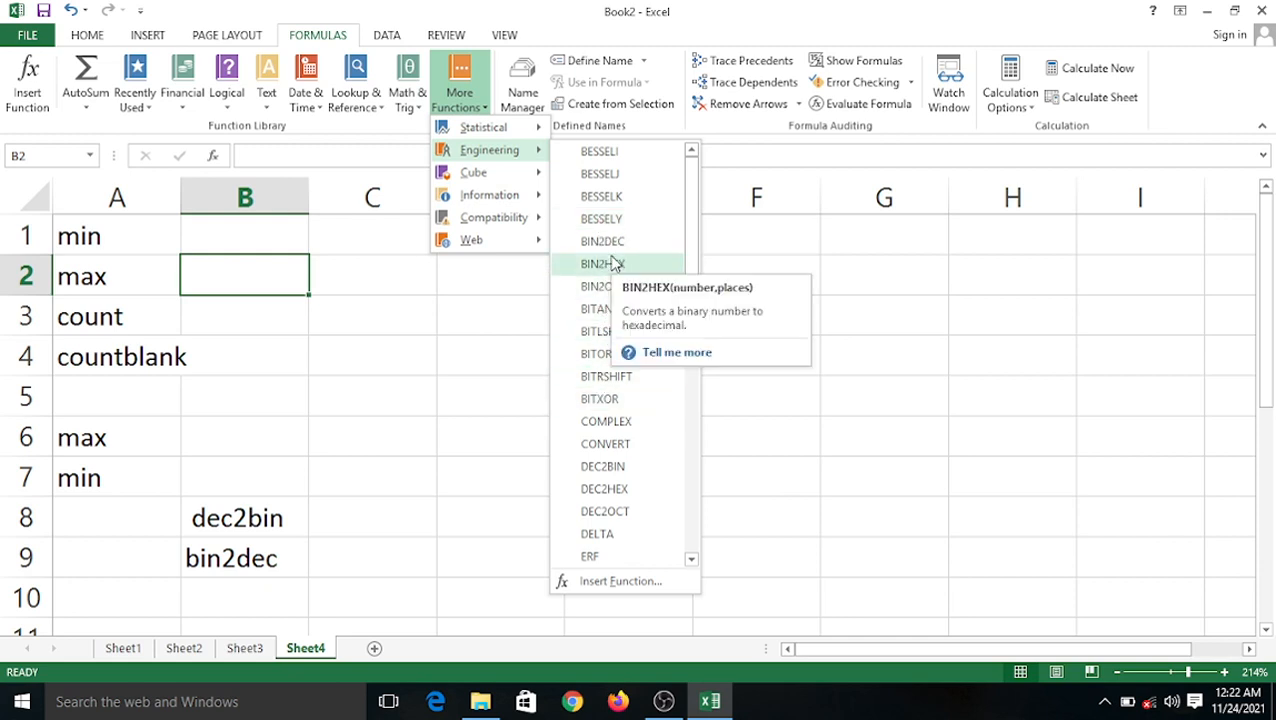
pyautogui.click(374, 290)
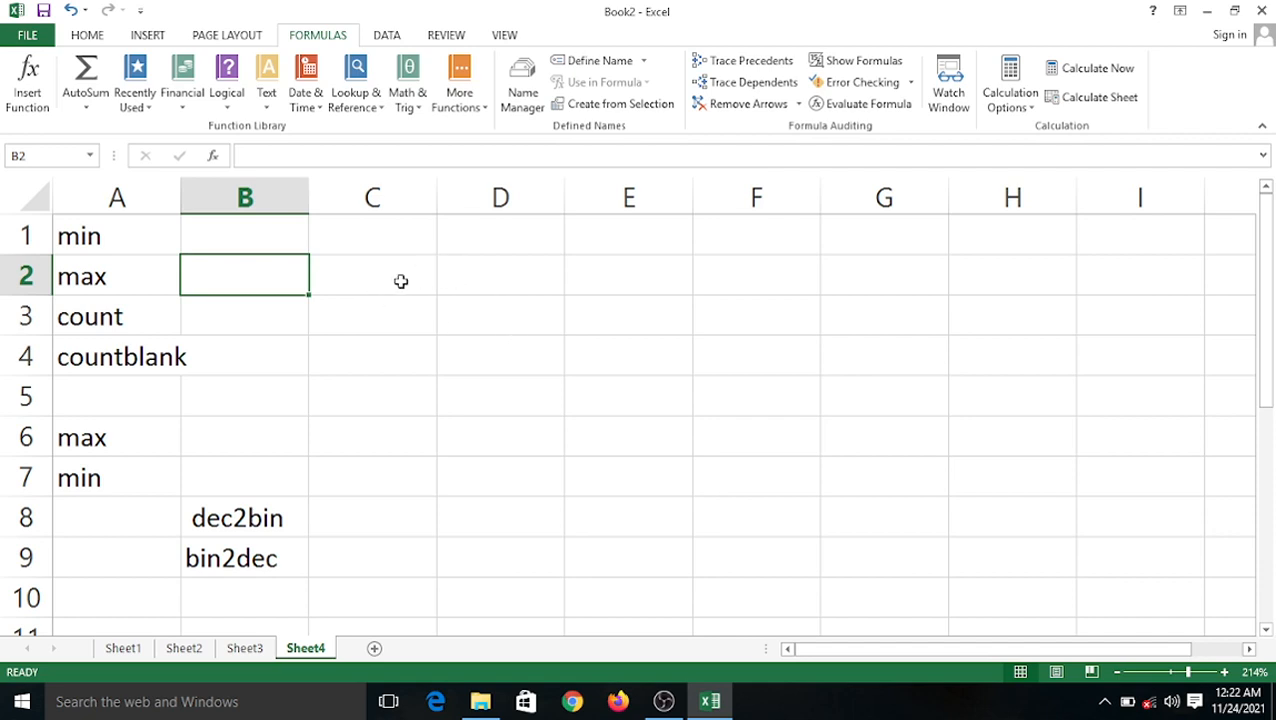
pyautogui.click(390, 277)
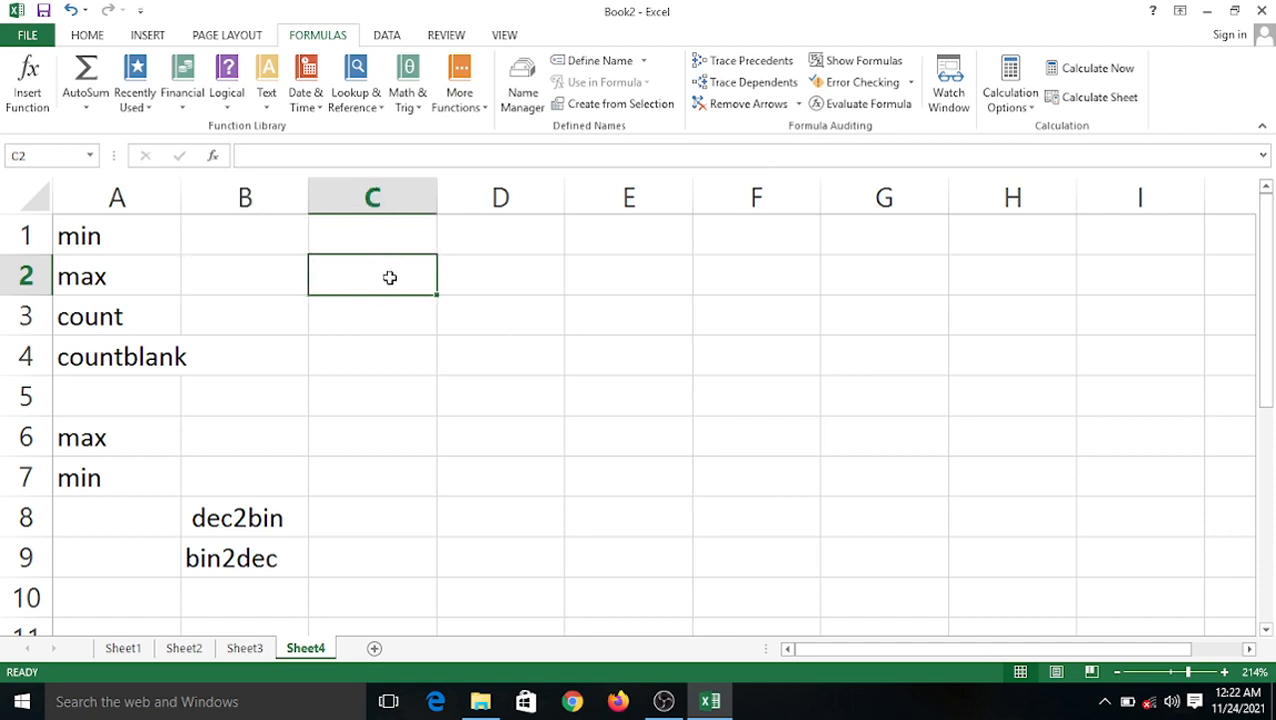
# Enter 45, 25, 78, 23, 45 and 647 into D2:D7.
pyautogui.click(483, 285)
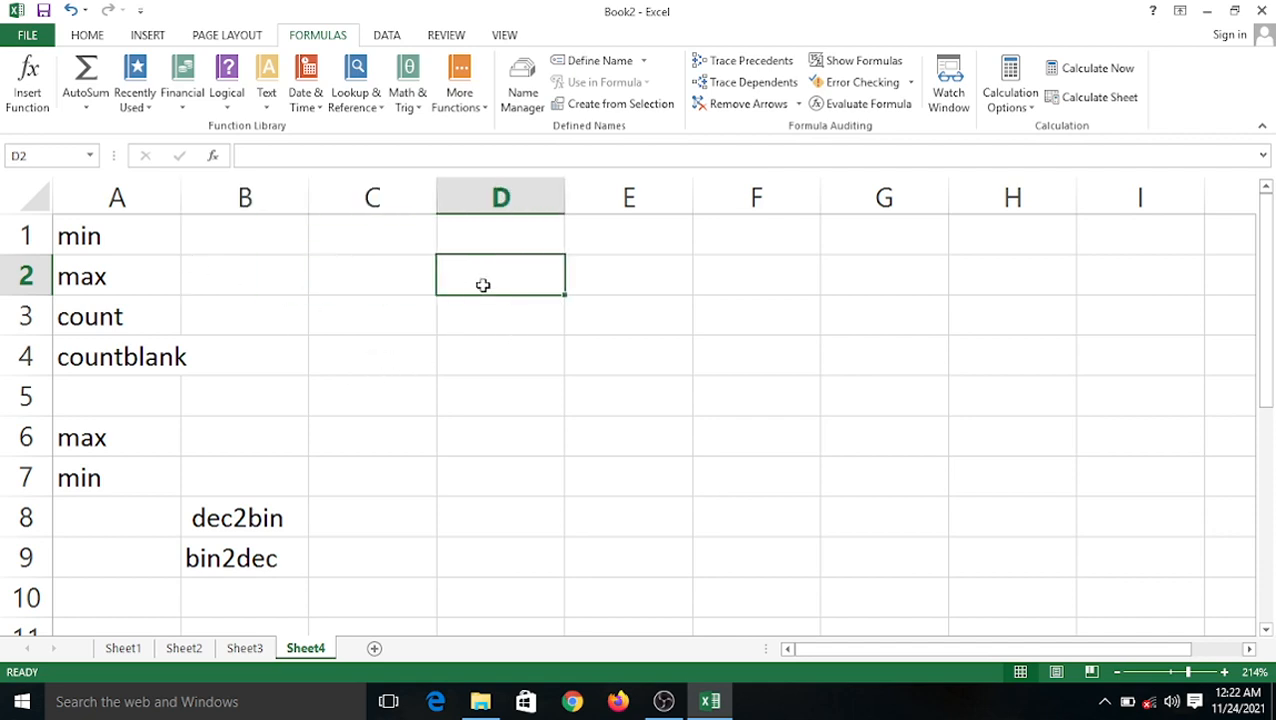
pyautogui.write('45')
pyautogui.press('Return')
pyautogui.write('25')
pyautogui.press('Return')
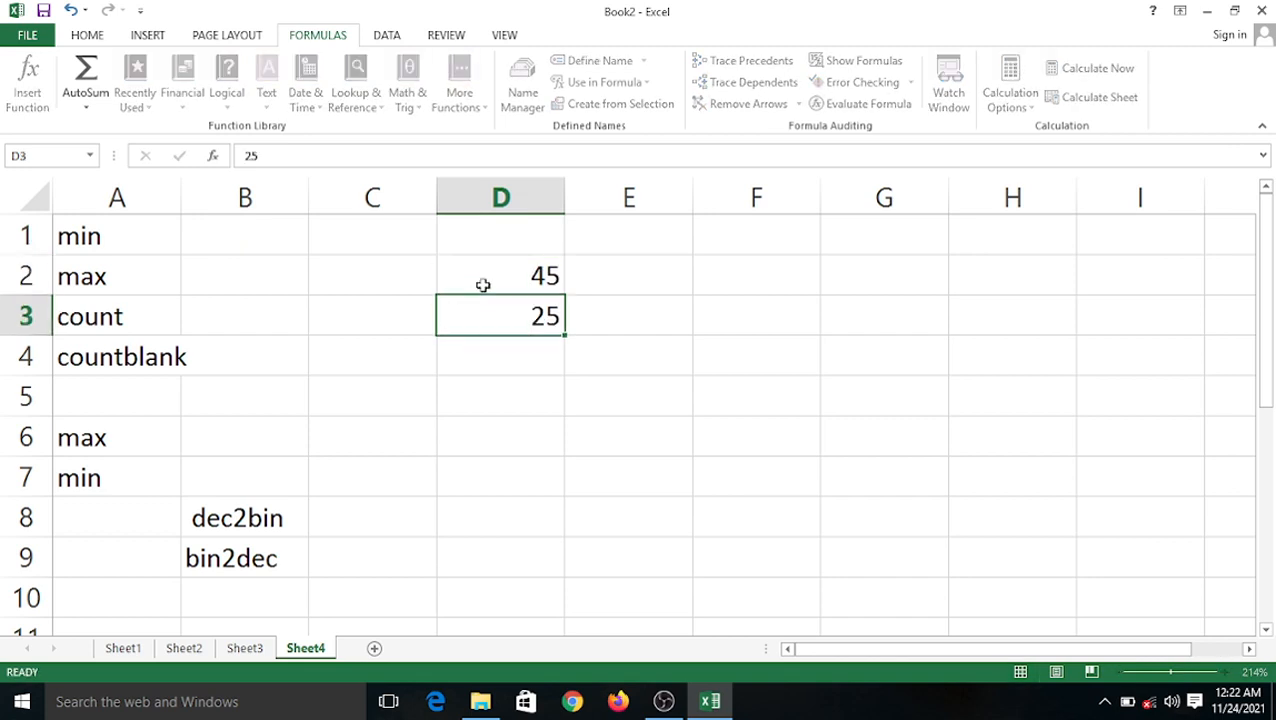
pyautogui.write('78')
pyautogui.press('Return')
pyautogui.write('23')
pyautogui.press('Return')
pyautogui.write('45')
pyautogui.press('Return')
pyautogui.write('647')
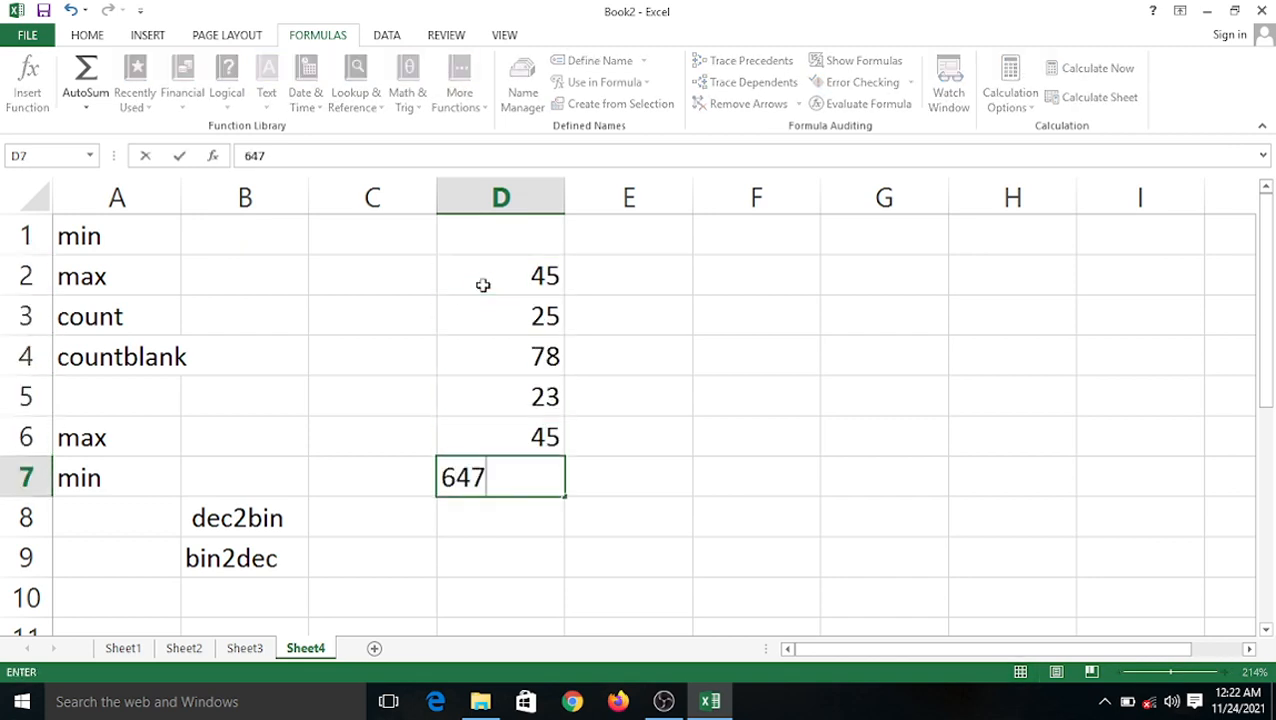
pyautogui.press('Return')
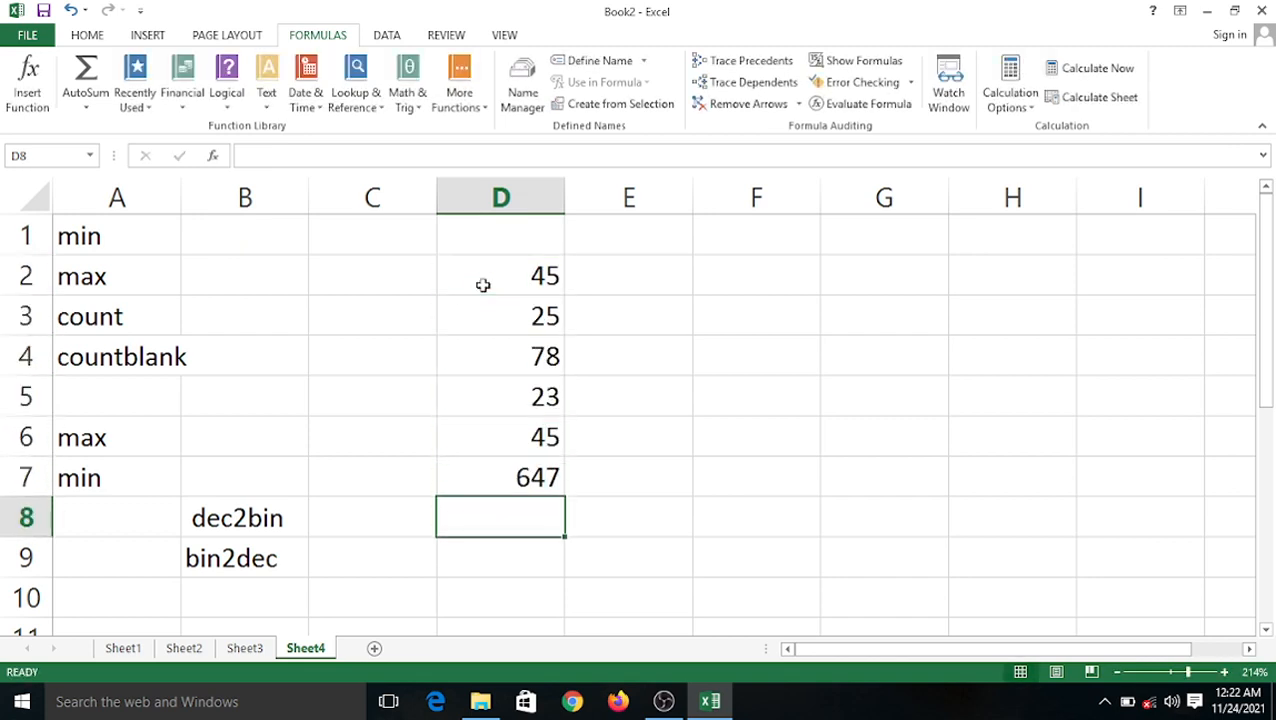
# Enter 78, 64, 16, 41, 418 and 654 into C2:C7 and select that range.
pyautogui.click(410, 276)
pyautogui.write('78')
pyautogui.press('Return')
pyautogui.write('64')
pyautogui.press('Return')
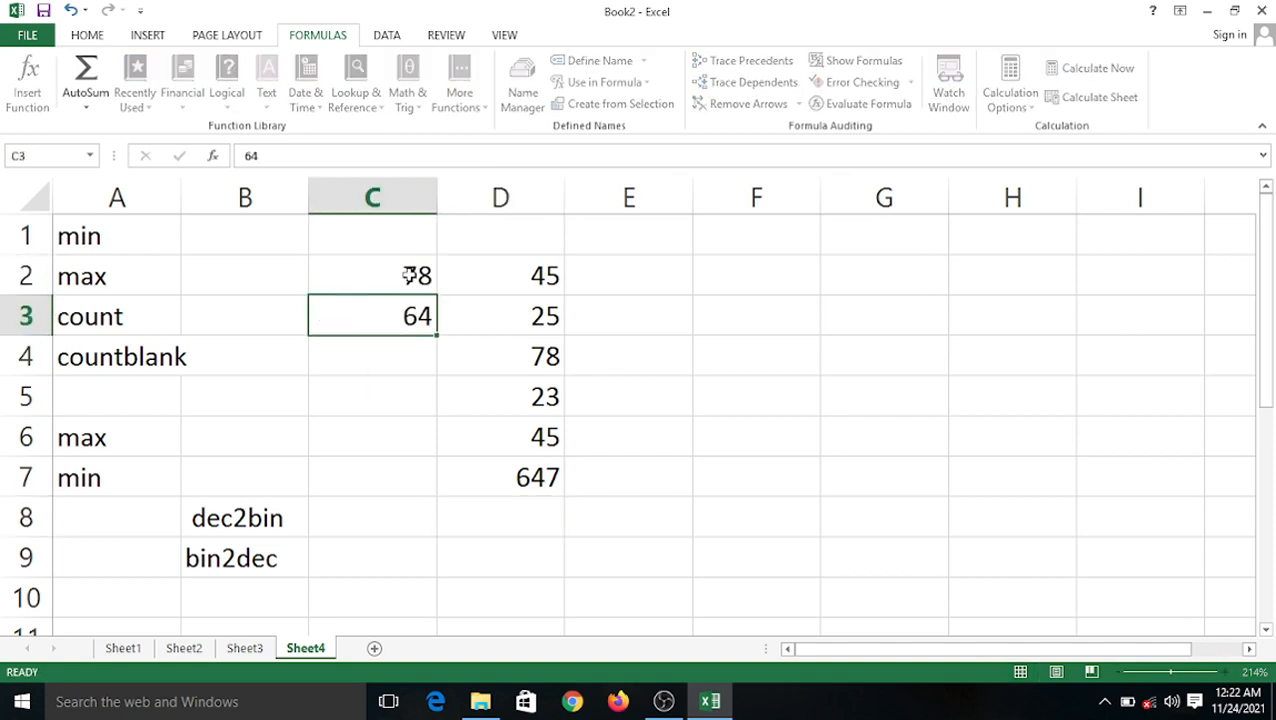
pyautogui.write('16')
pyautogui.press('Return')
pyautogui.write('41')
pyautogui.press('Return')
pyautogui.write('418')
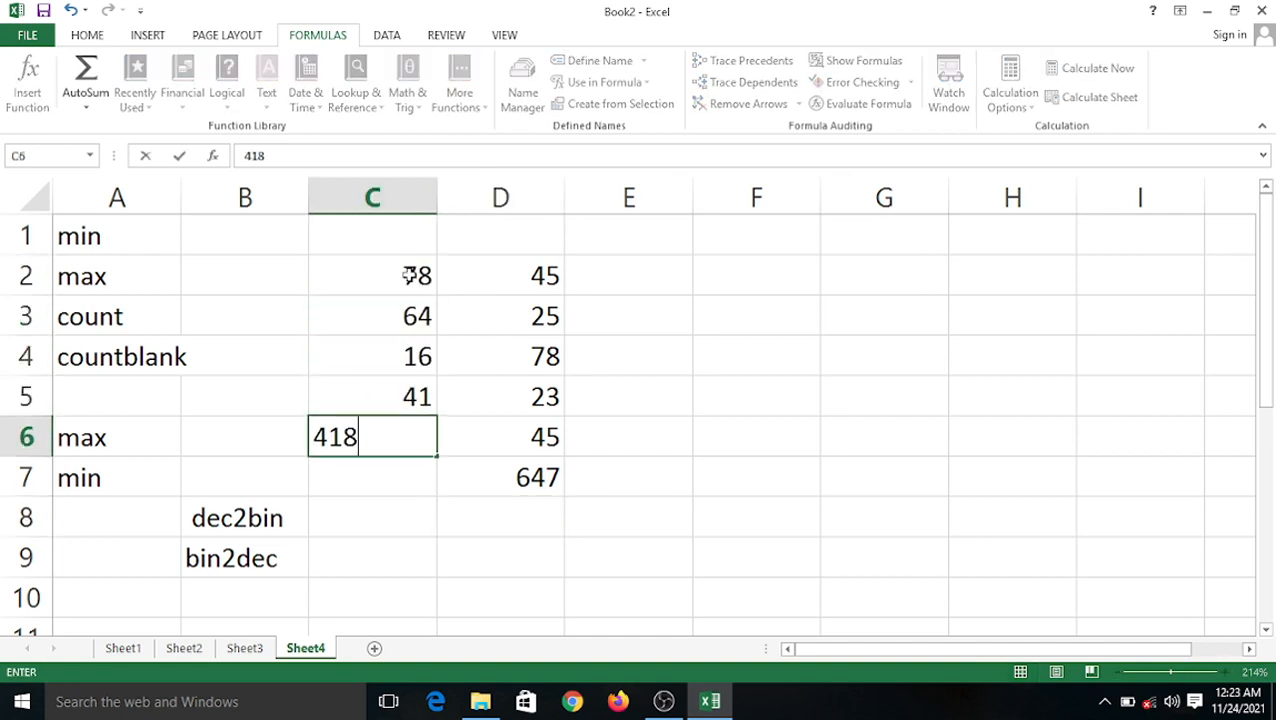
pyautogui.press('Return')
pyautogui.write('654')
pyautogui.press('Return')
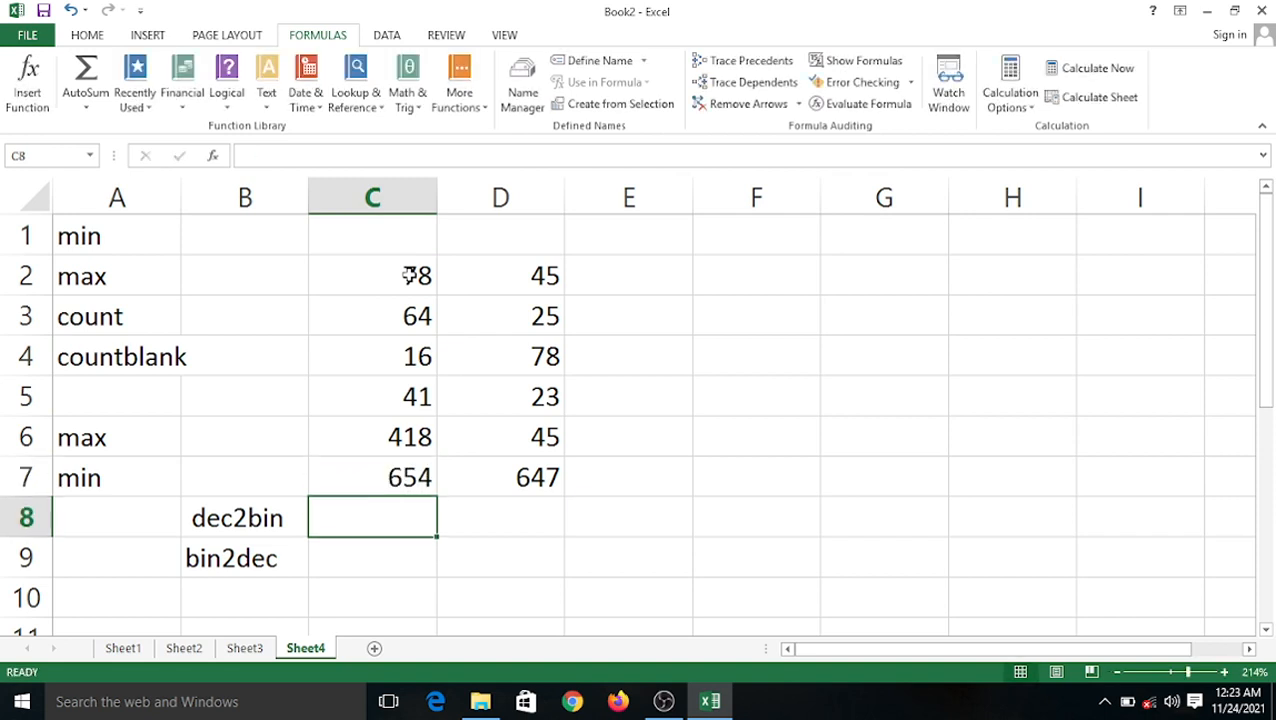
pyautogui.moveTo(354, 270); pyautogui.dragTo(419, 470)
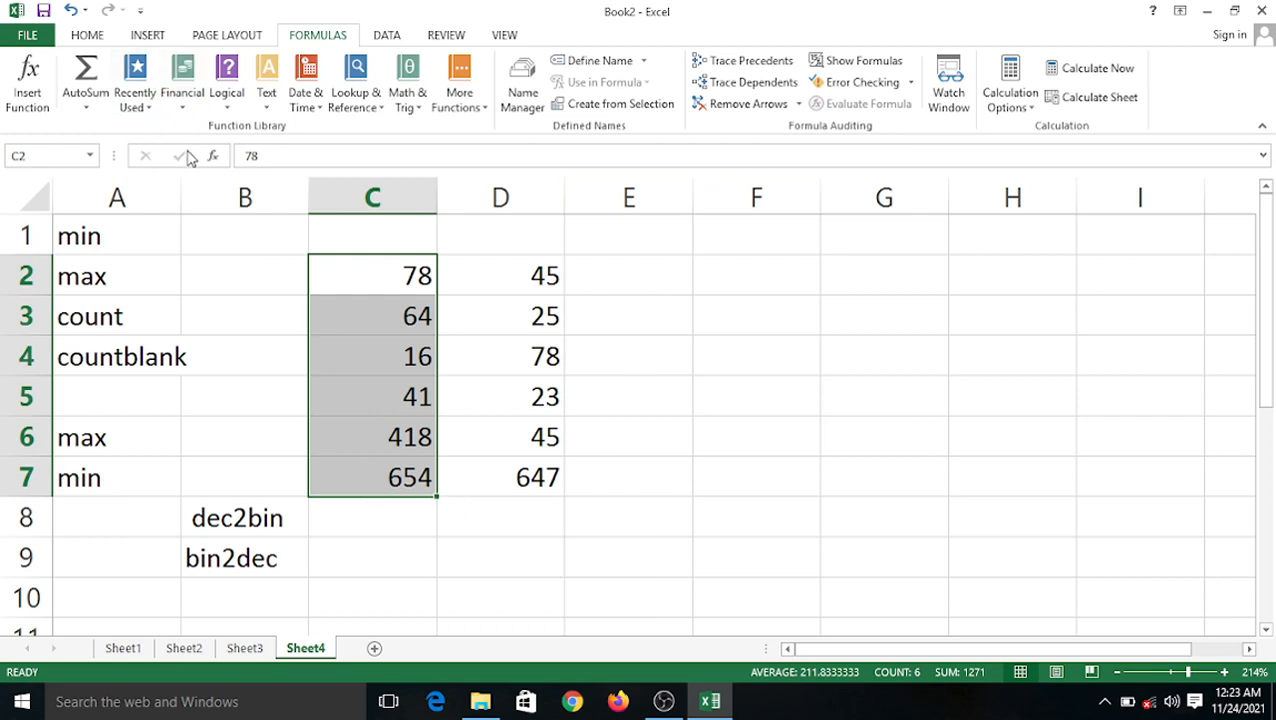
# Browse the More Functions categories, including Engineering, and close the list without choosing.
pyautogui.click(472, 118)
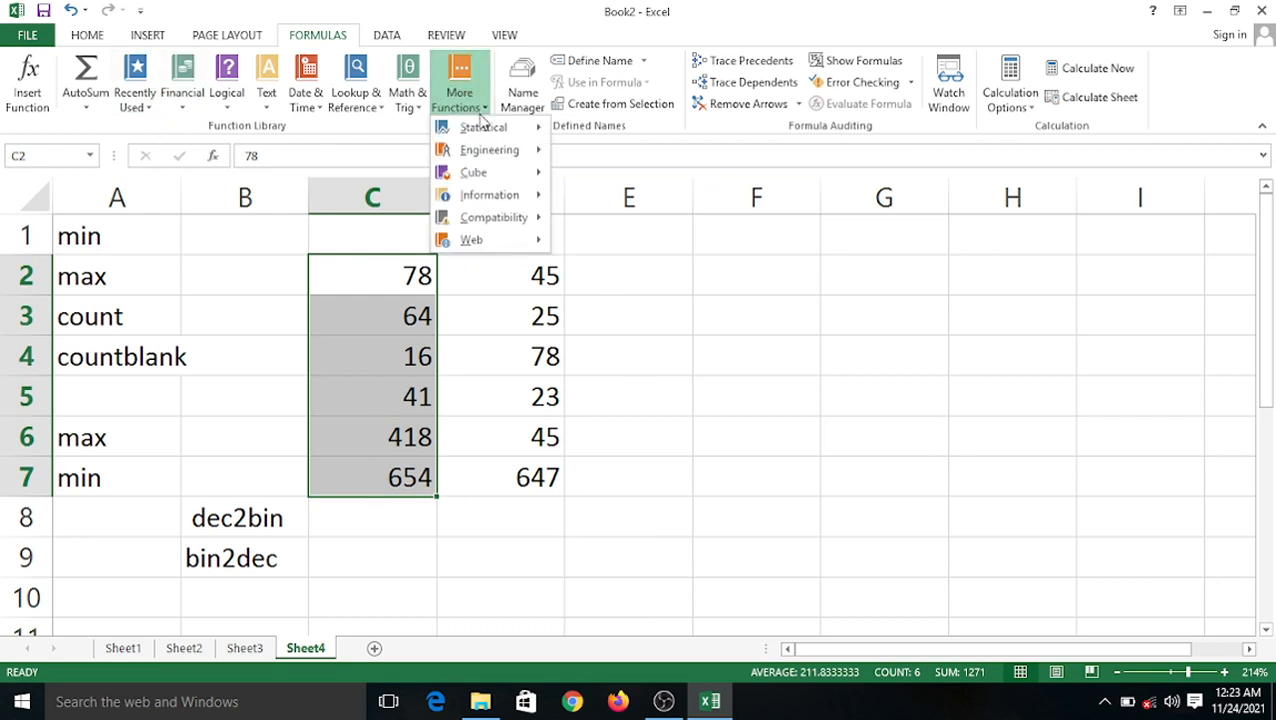
pyautogui.moveTo(540, 160)
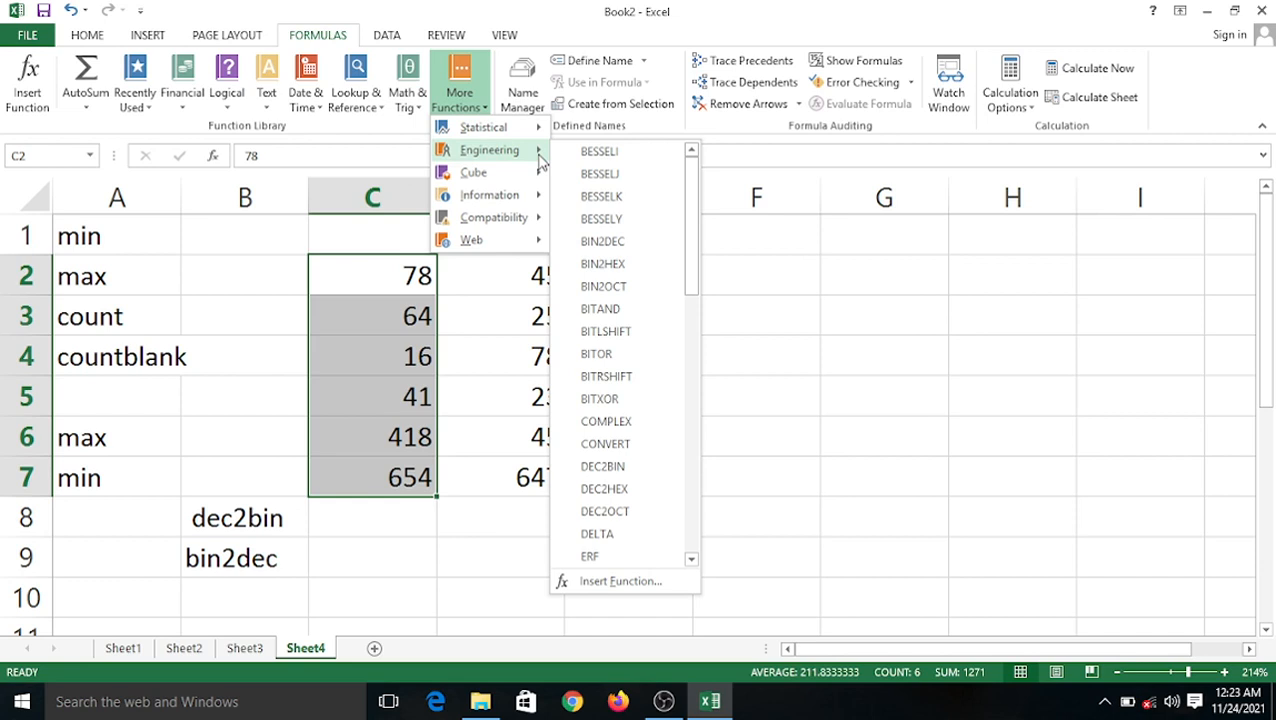
pyautogui.scroll(-12, 600, 200)
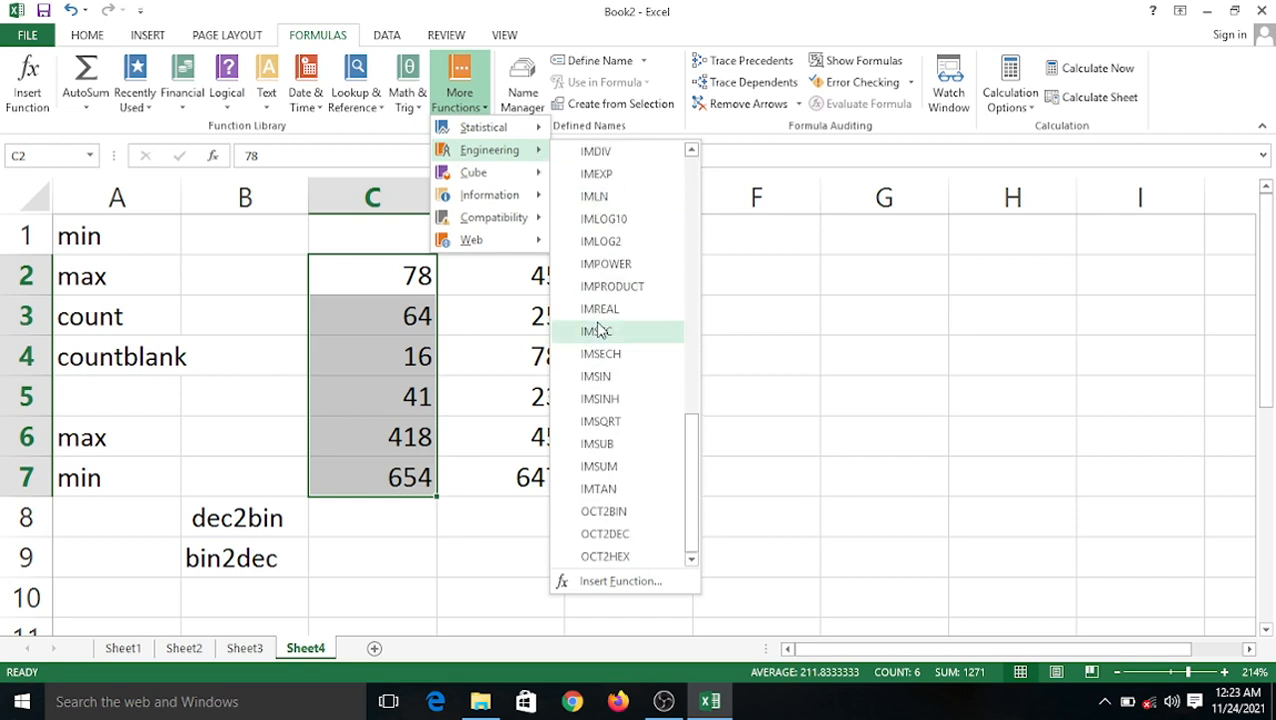
pyautogui.scroll(5, 615, 290)
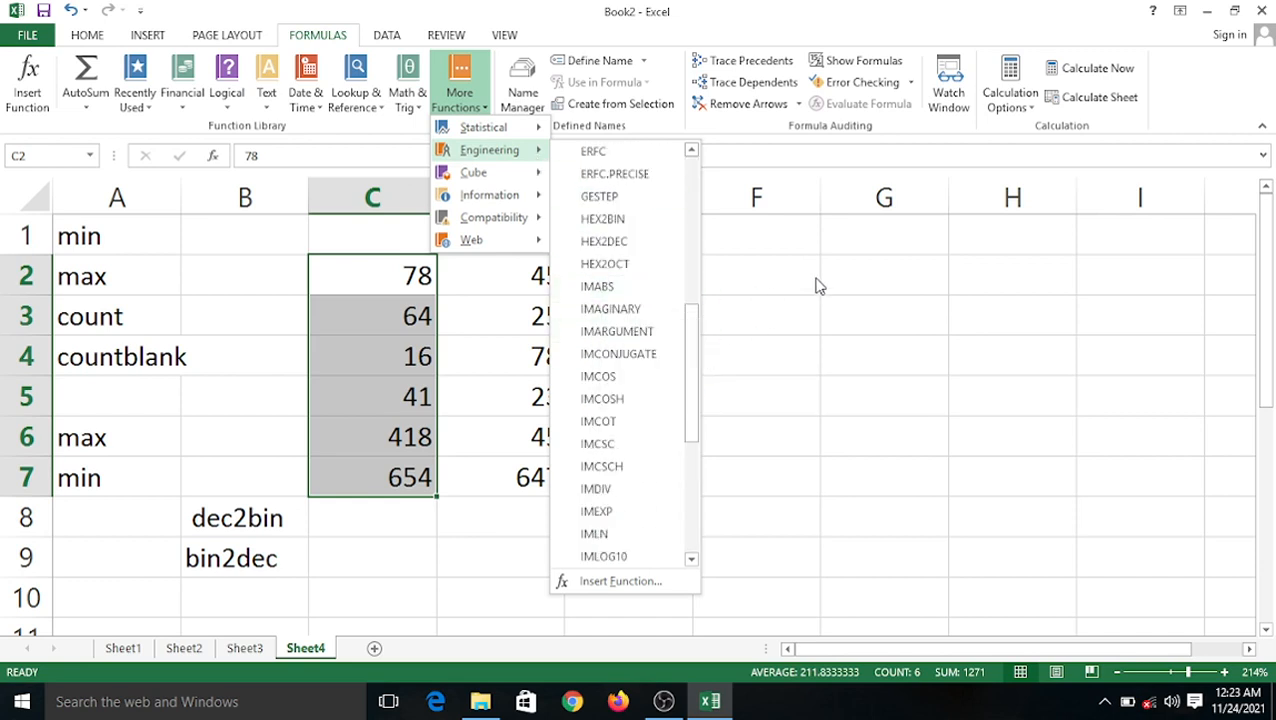
pyautogui.click(775, 291)
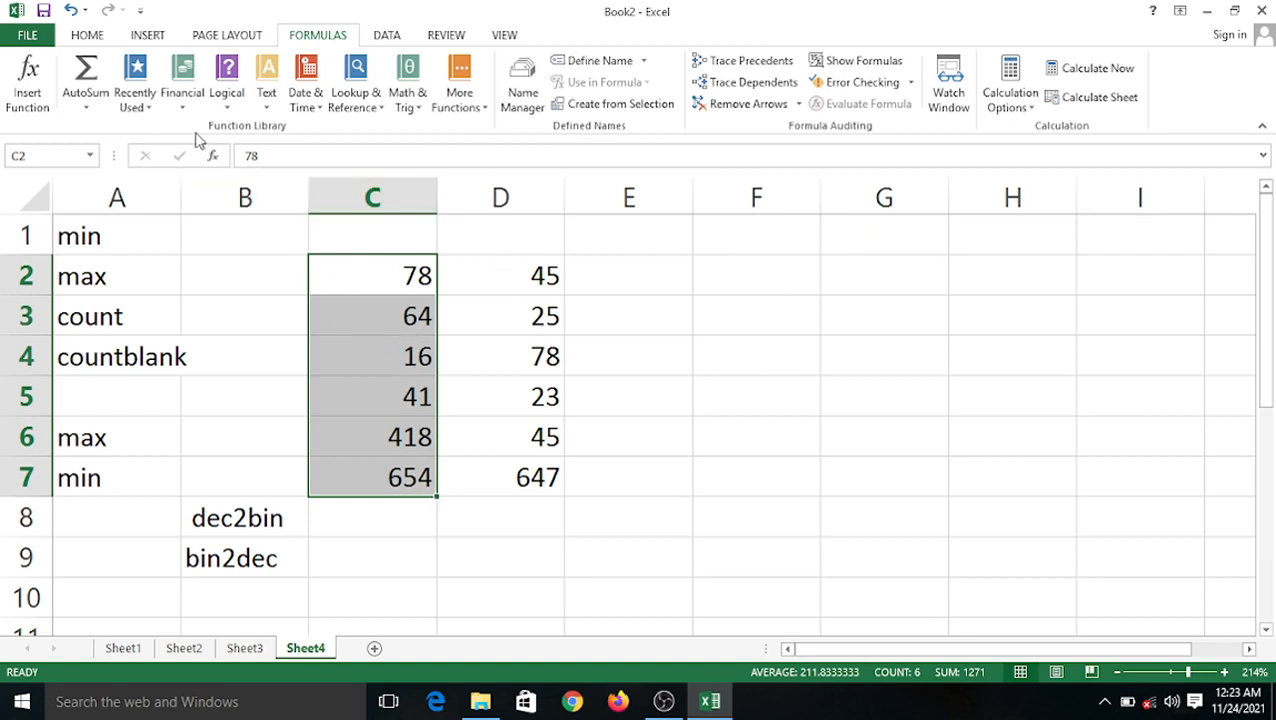
# Use AutoSum to put the maximum (654) in C8 and the minimum (16) in C9.
pyautogui.click(86, 107)
pyautogui.click(125, 198)
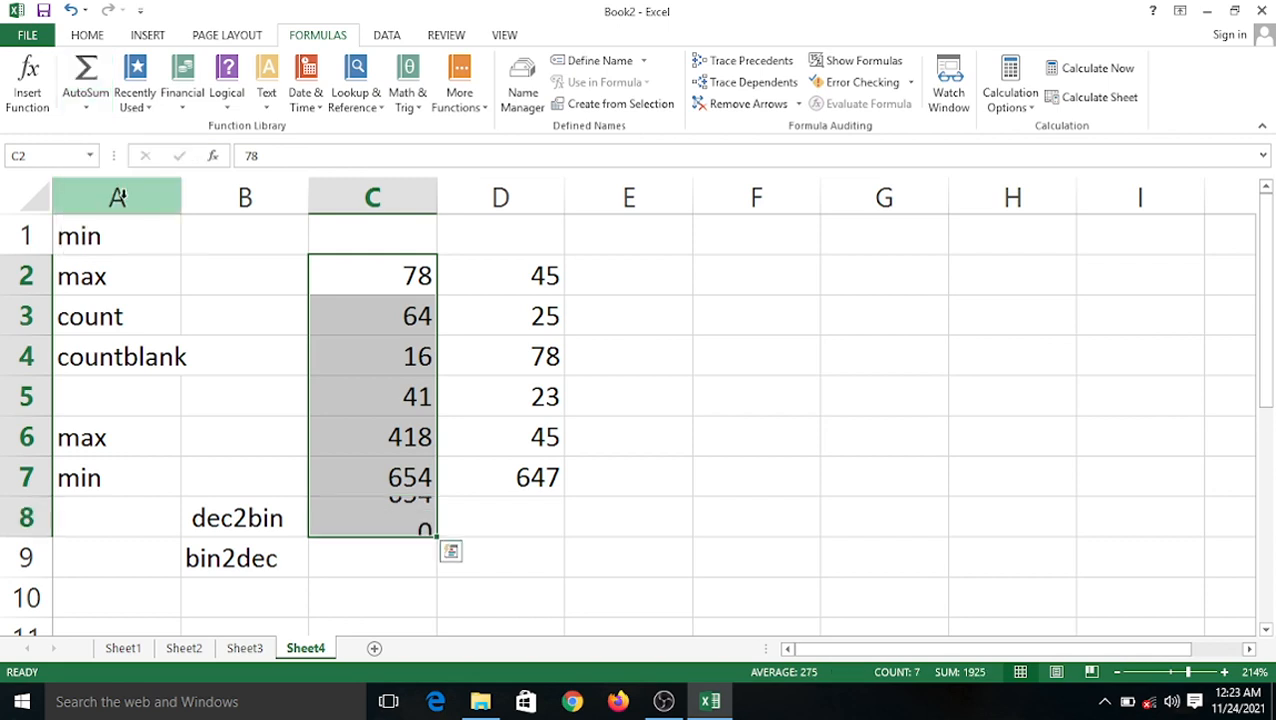
pyautogui.click(86, 107)
pyautogui.click(101, 216)
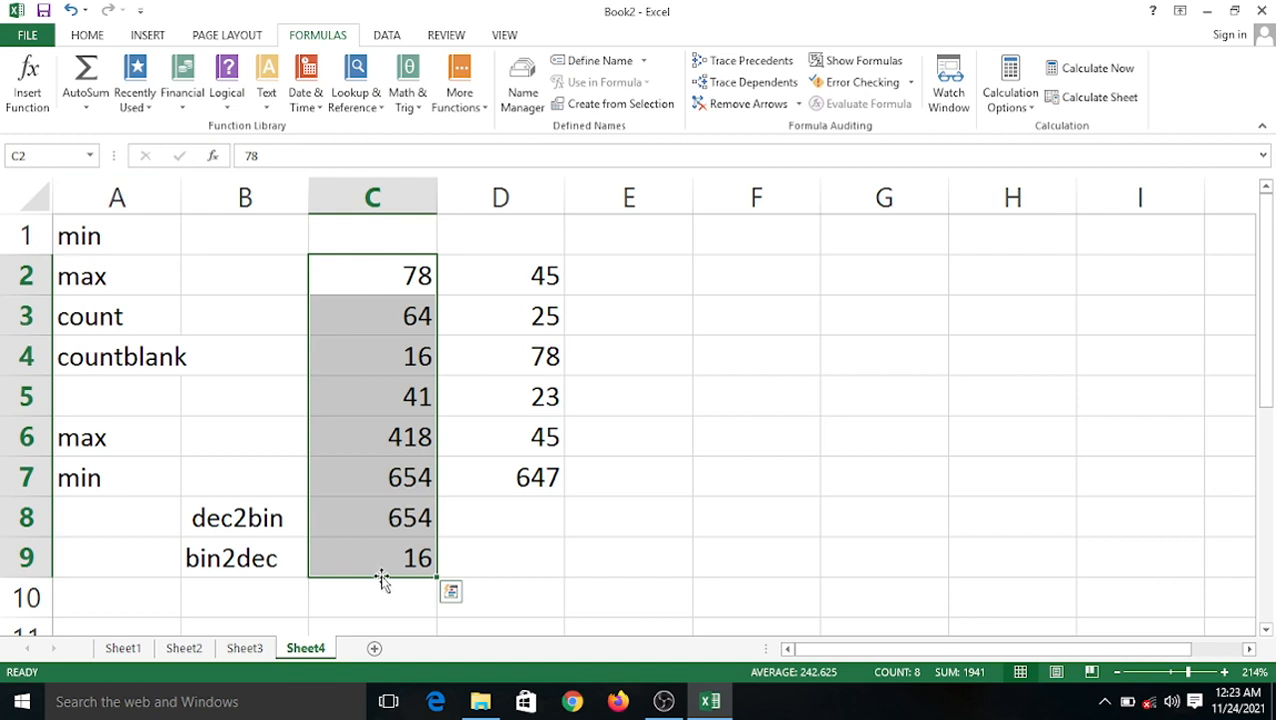
pyautogui.click(86, 107)
pyautogui.click(618, 447)
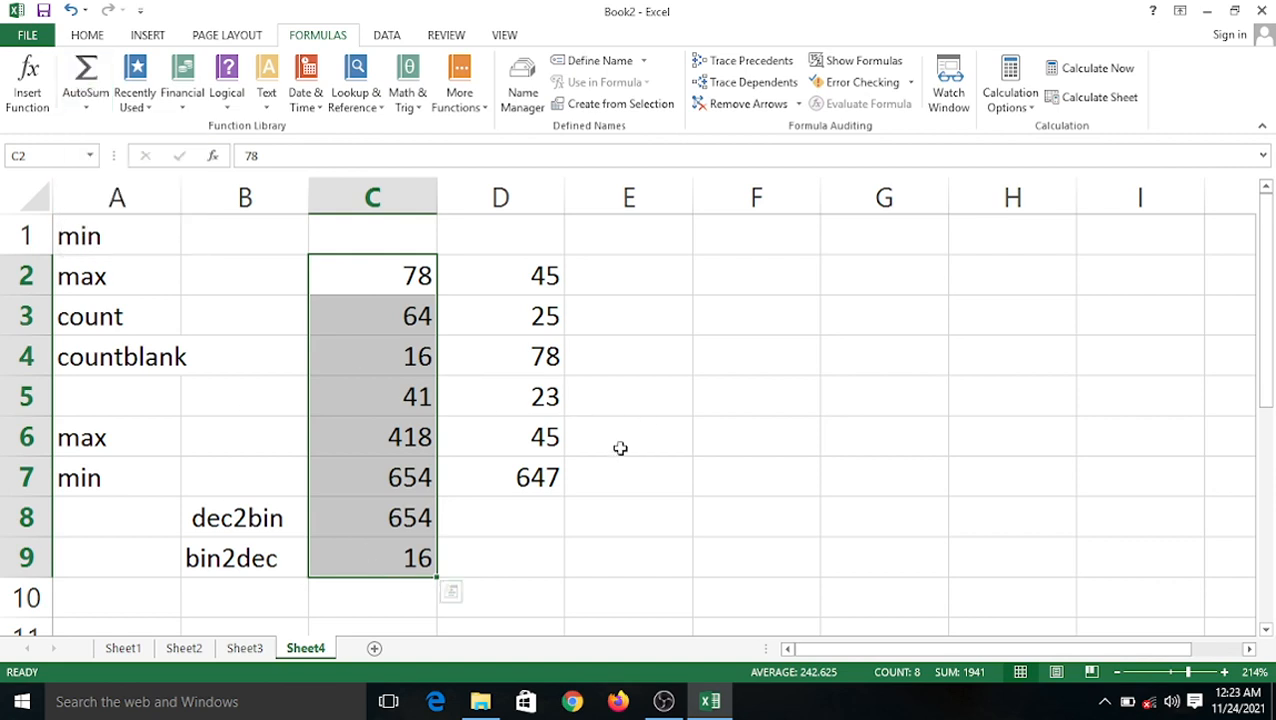
pyautogui.click(490, 550)
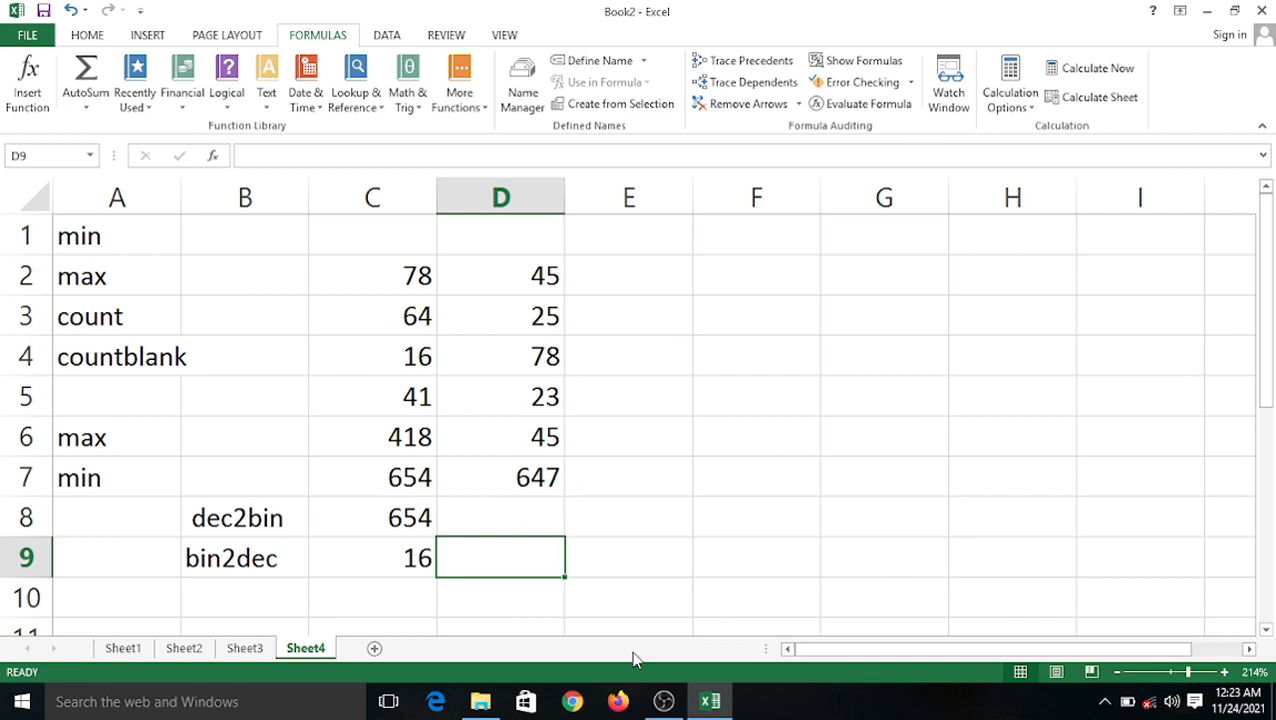
pyautogui.click(652, 563)
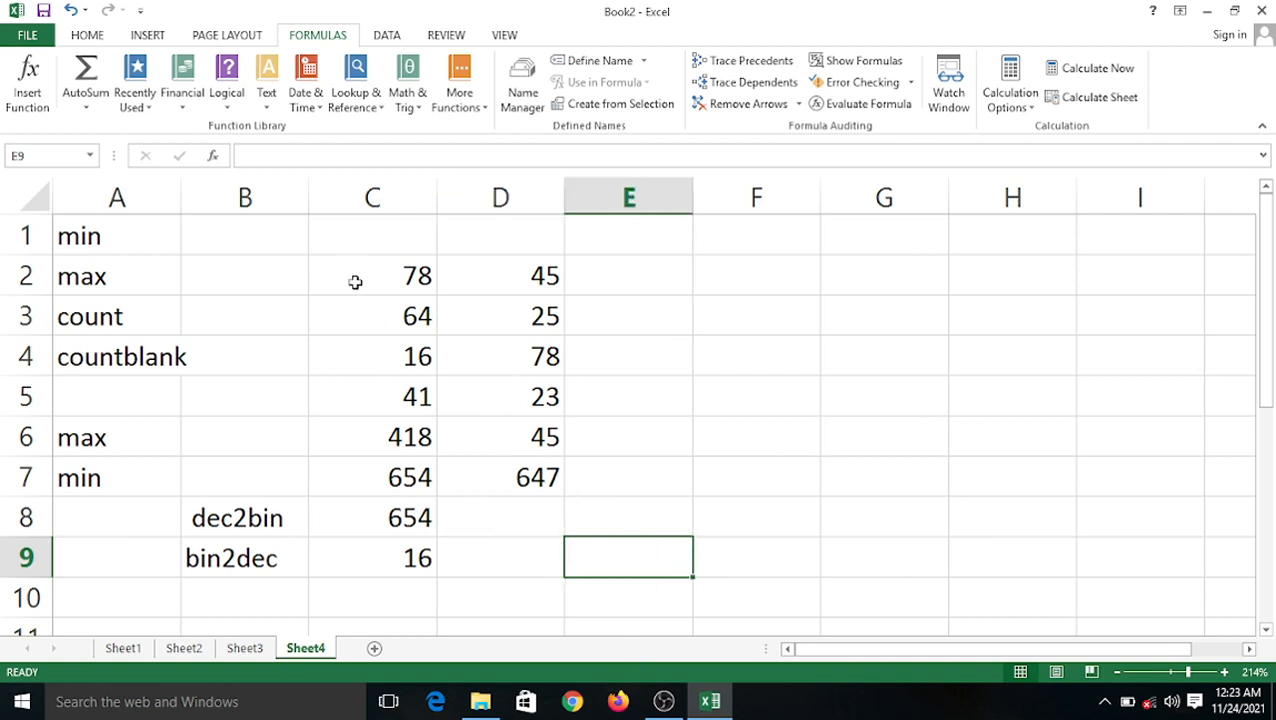
# Enter =min(C2:C9) in E9, returning 16.
pyautogui.write('=min')
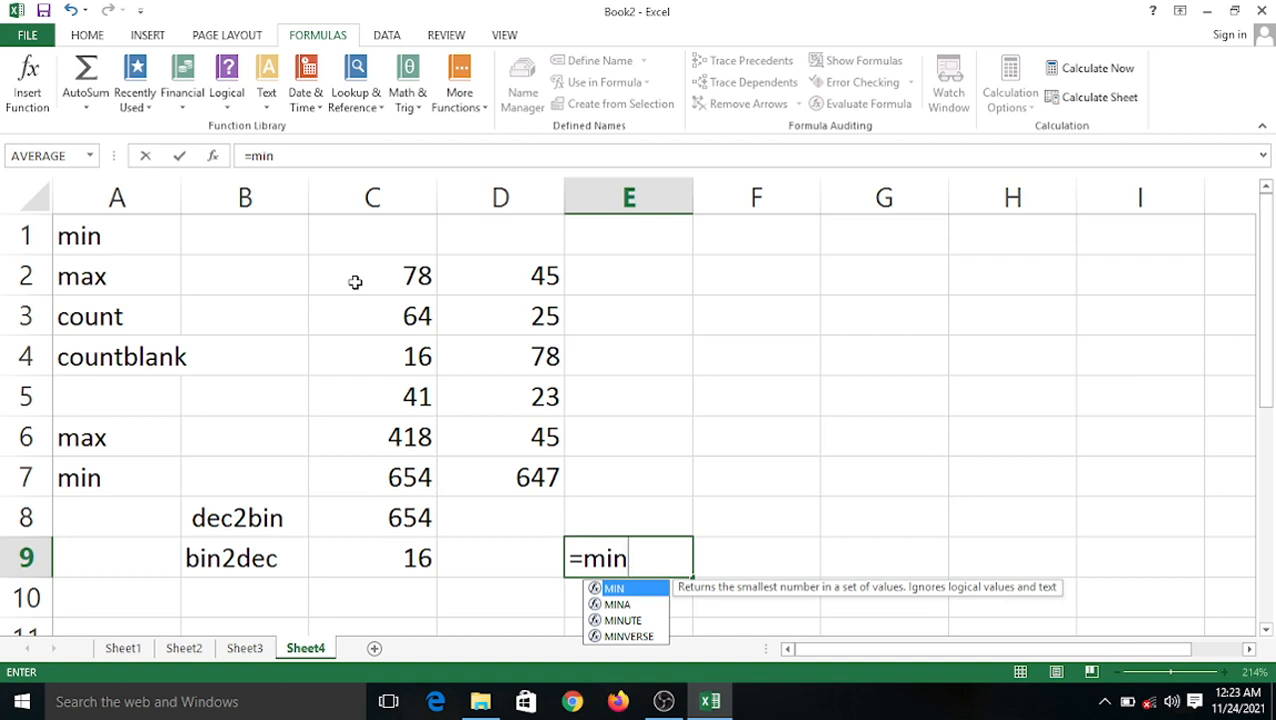
pyautogui.write('(')
pyautogui.click(349, 279)
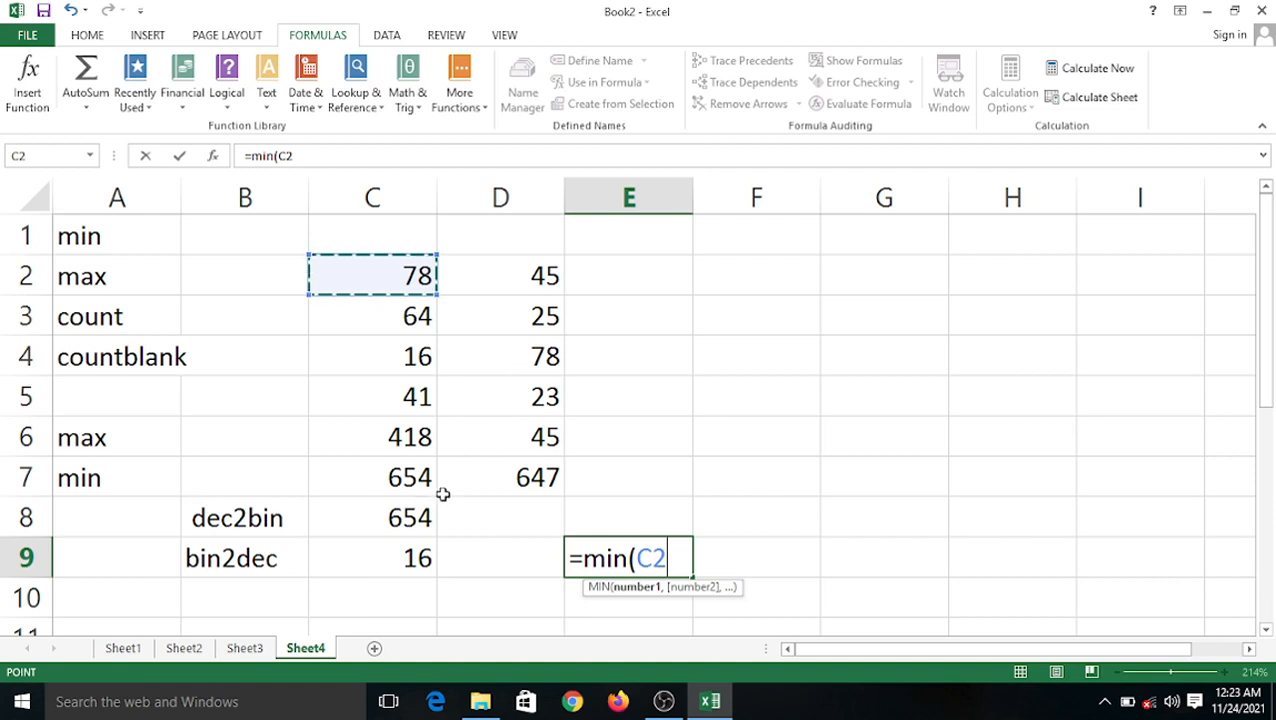
pyautogui.press('F8')
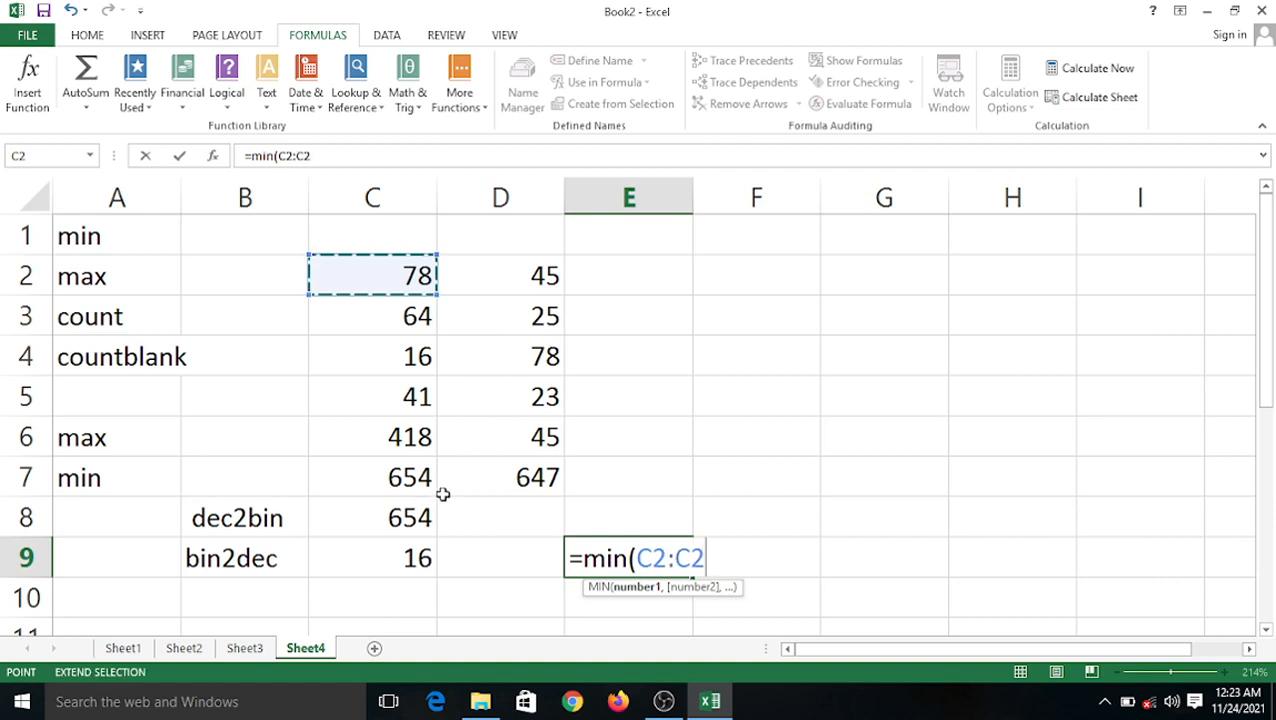
pyautogui.click(393, 561)
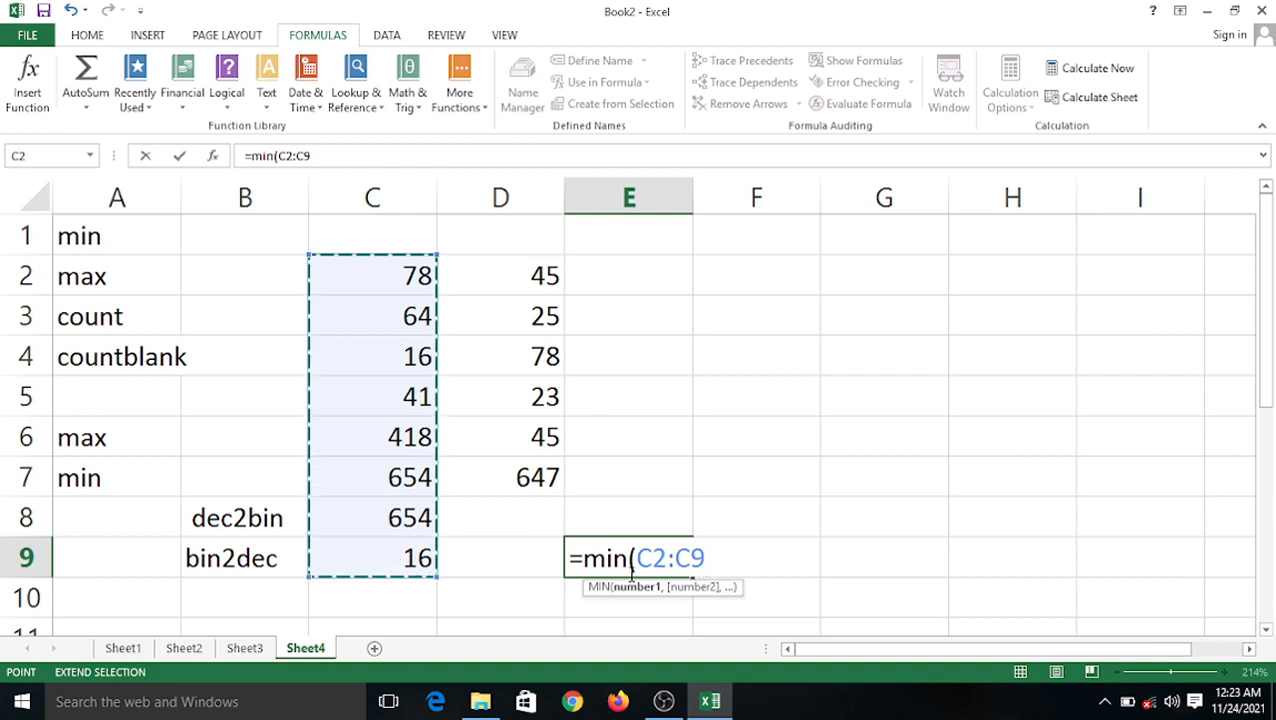
pyautogui.write(')')
pyautogui.press('Return')
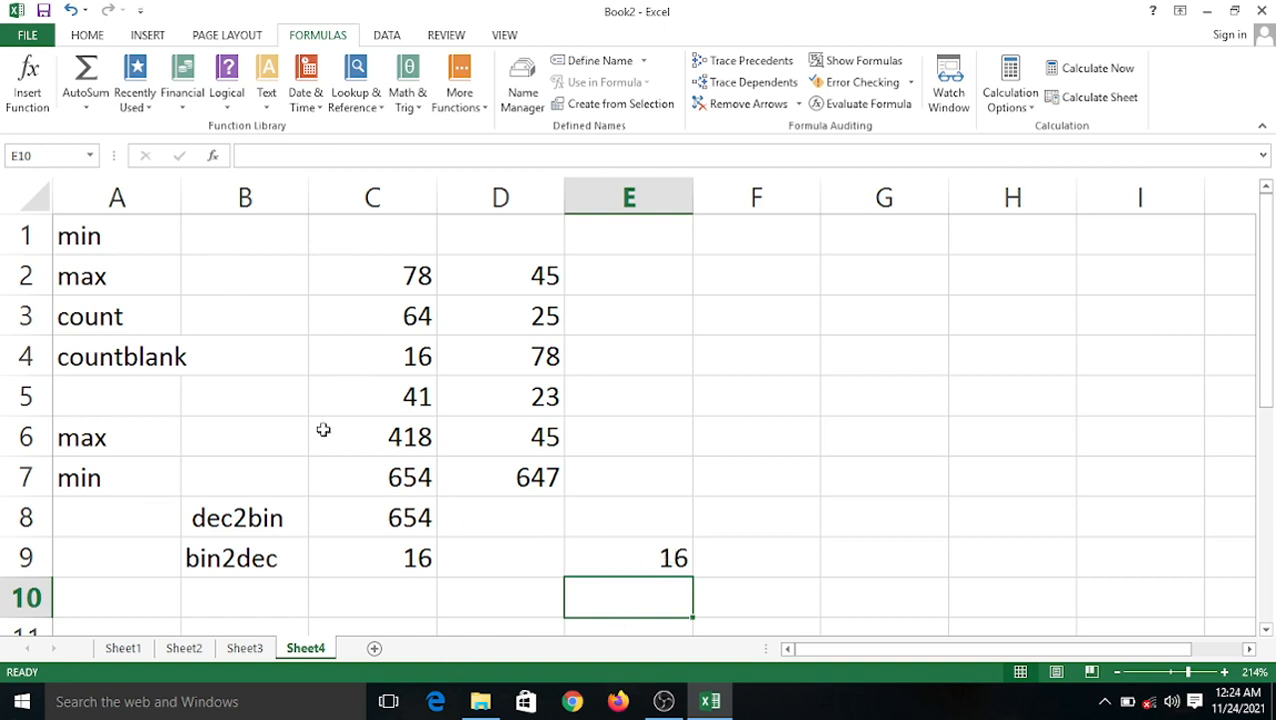
pyautogui.click(542, 560)
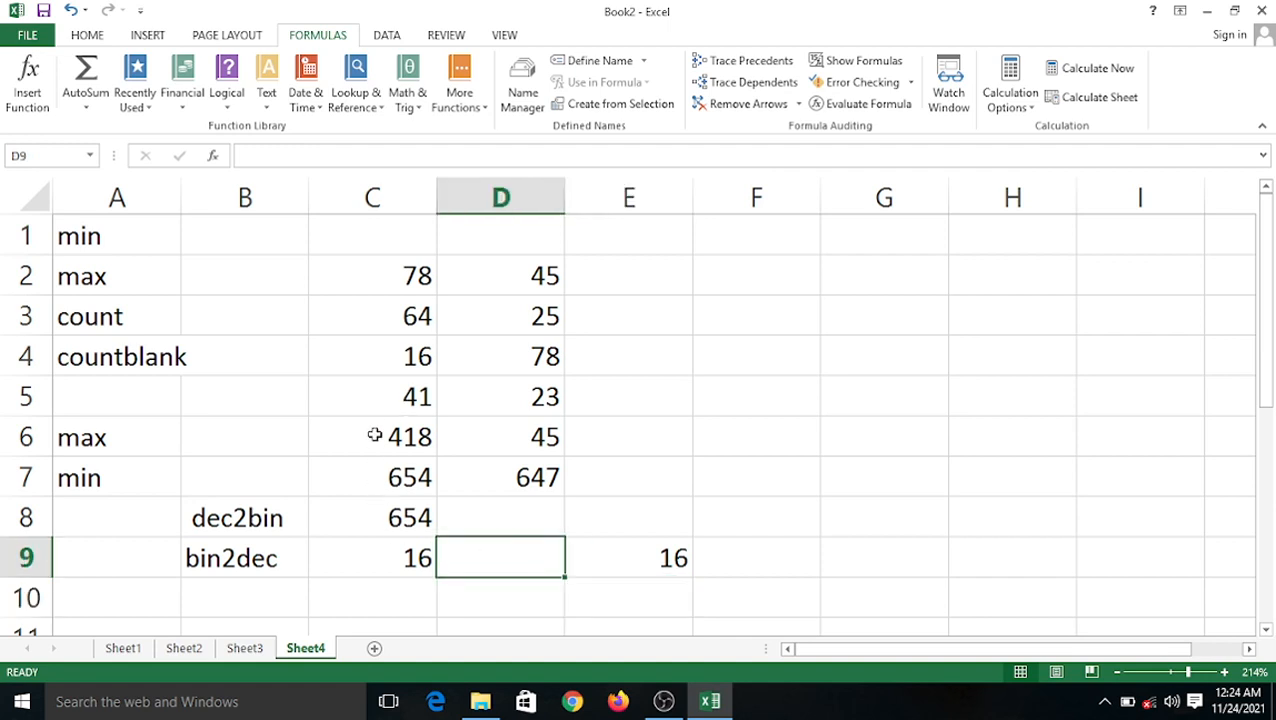
# Enter =max(C2:C9) in D9, returning 654.
pyautogui.write('=m')
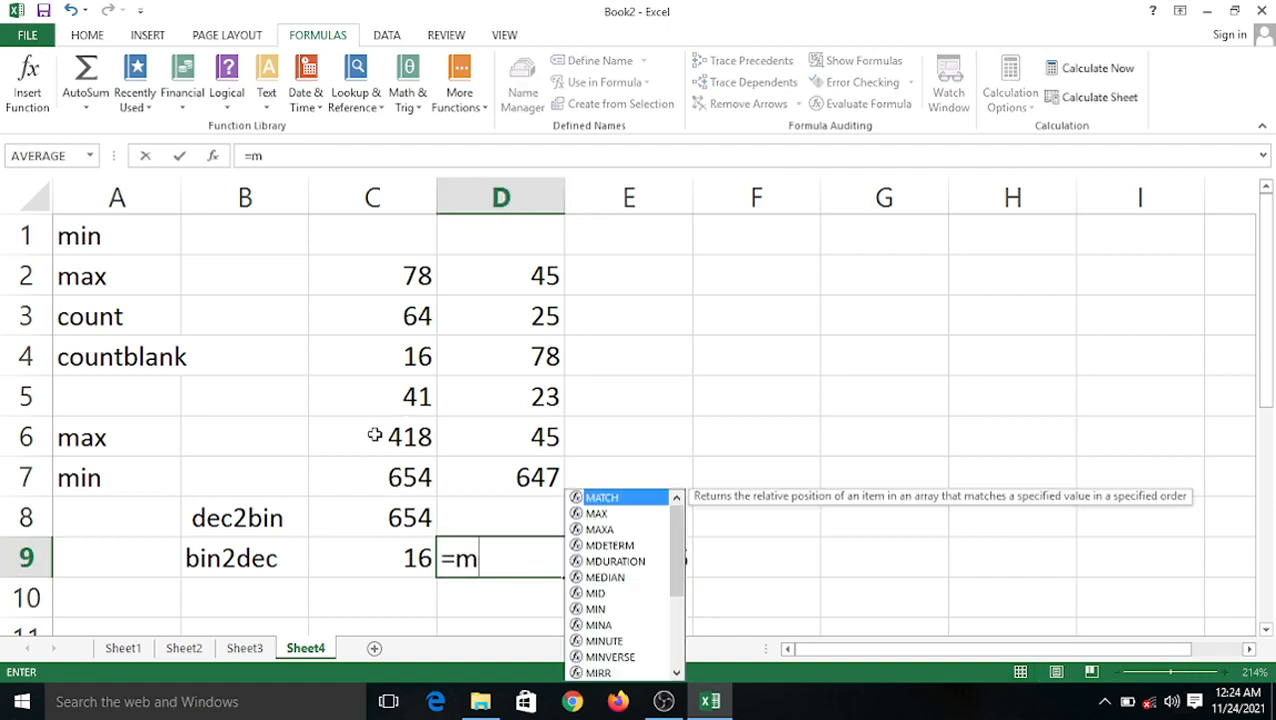
pyautogui.write('ax')
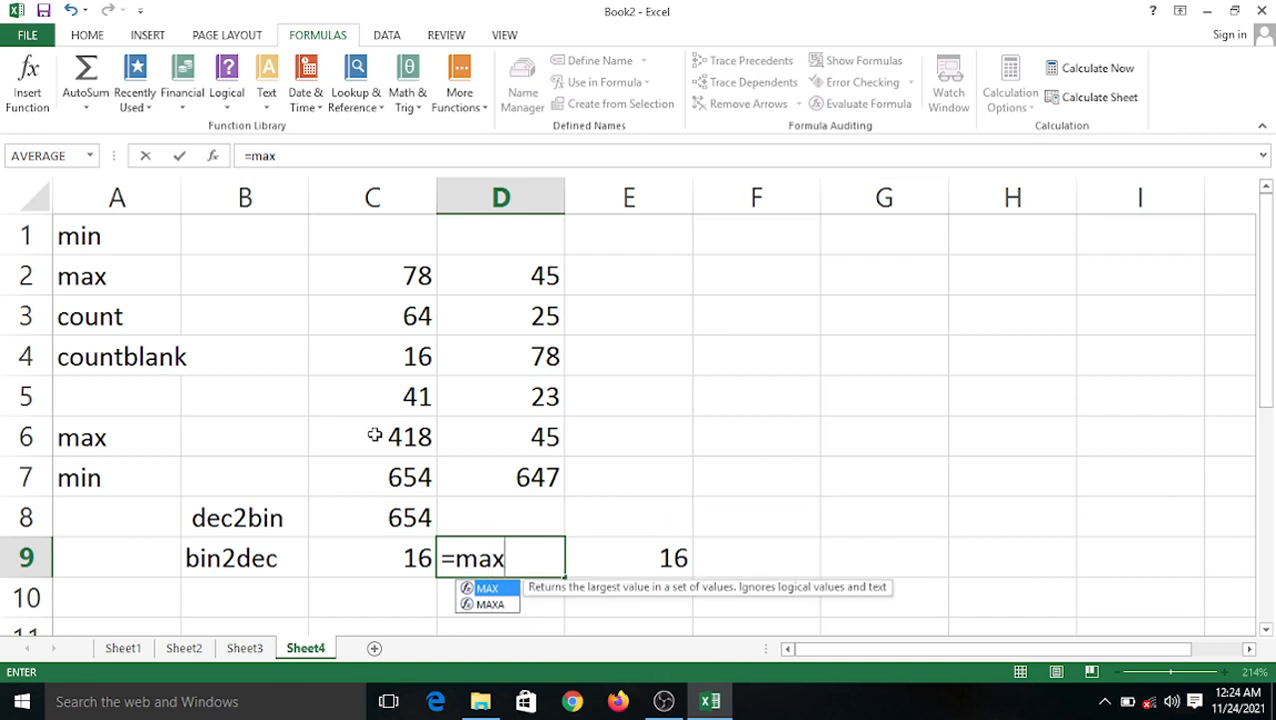
pyautogui.write('(')
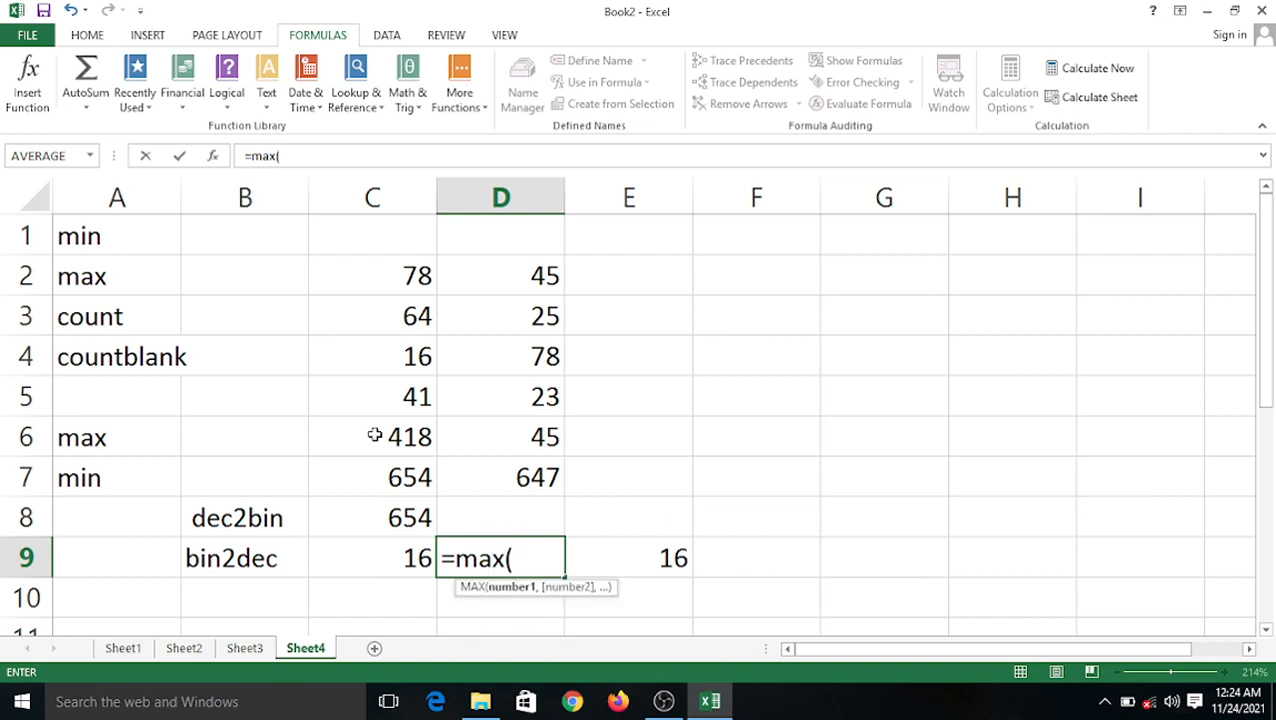
pyautogui.click(364, 282)
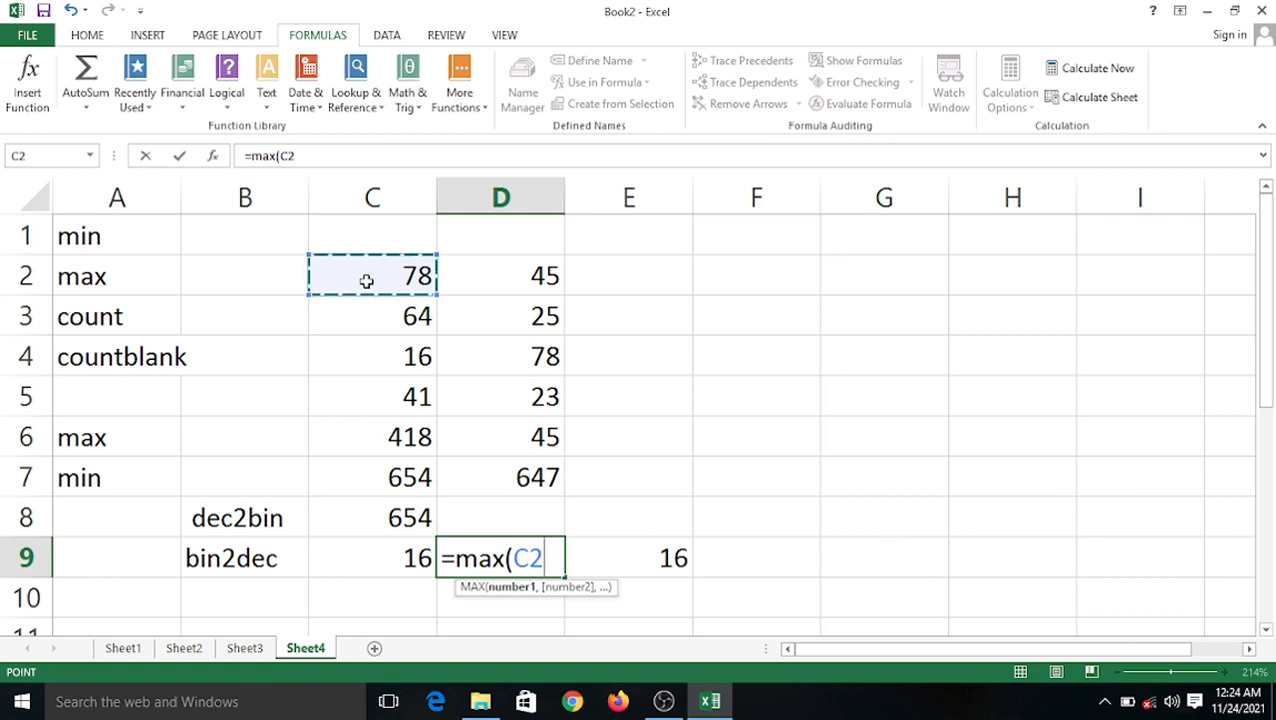
pyautogui.press('F8')
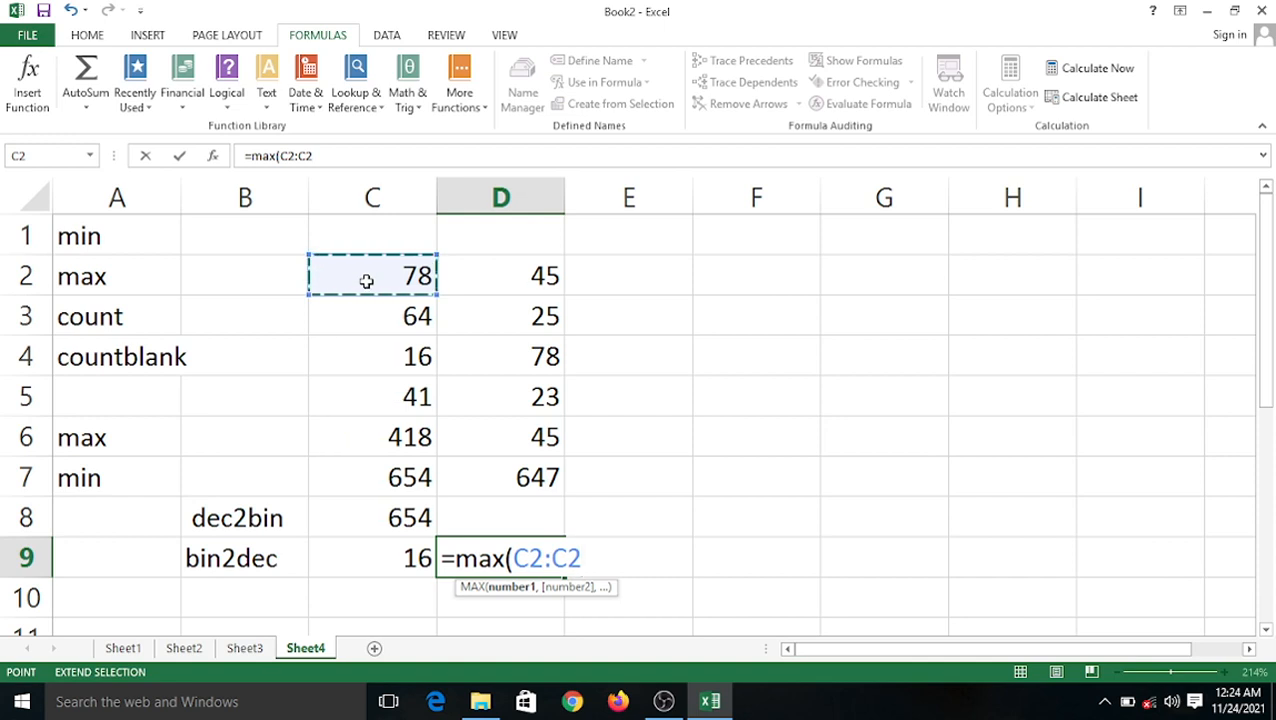
pyautogui.press('BackSpace')
pyautogui.press('BackSpace')
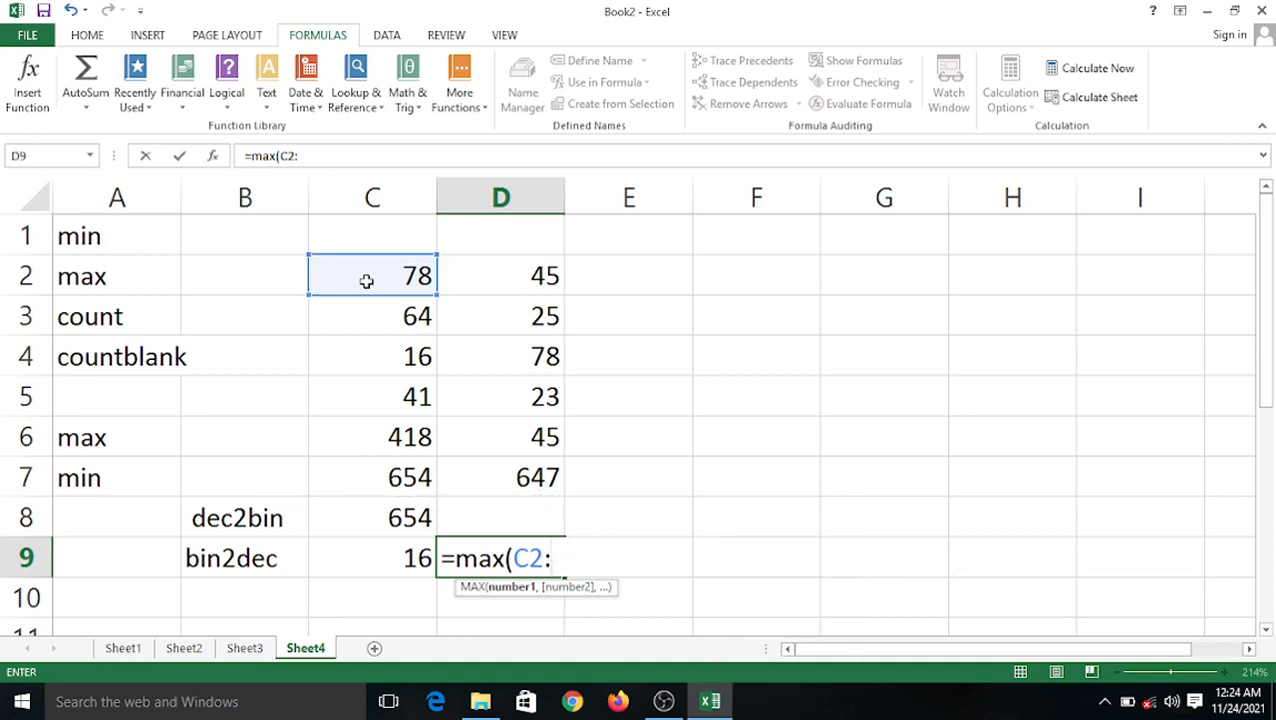
pyautogui.click(372, 552)
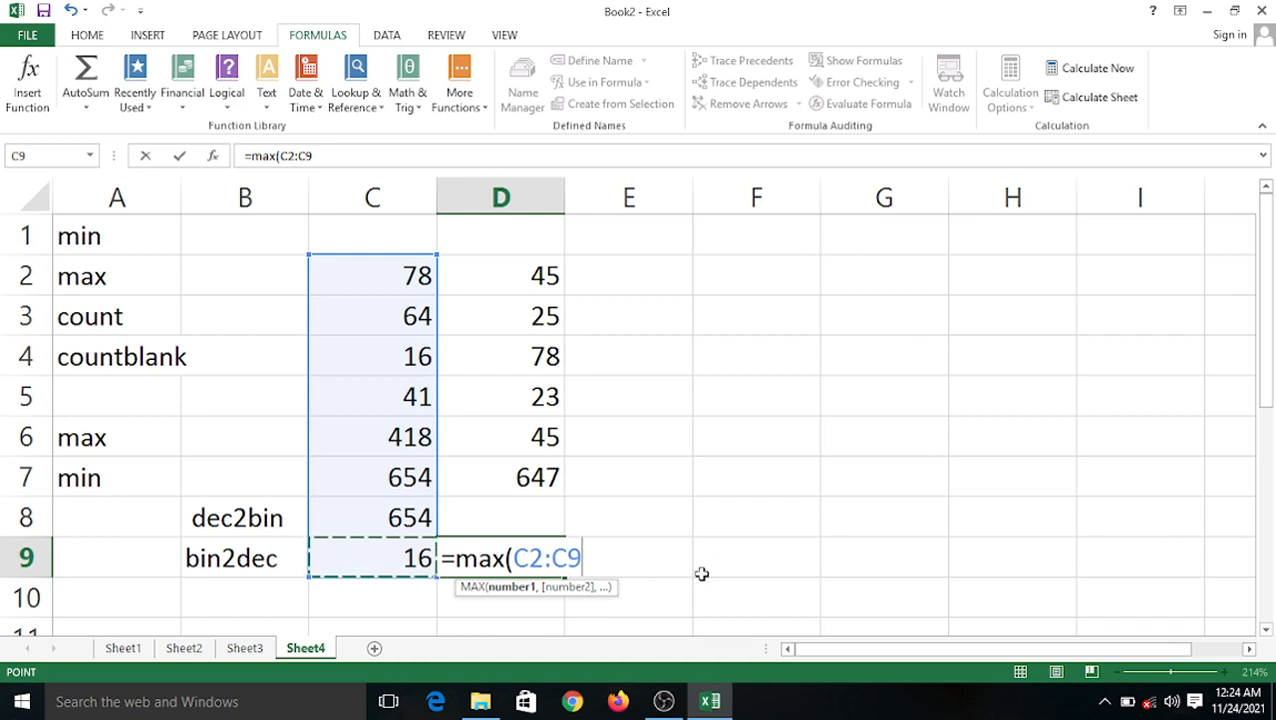
pyautogui.write(')')
pyautogui.press('Return')
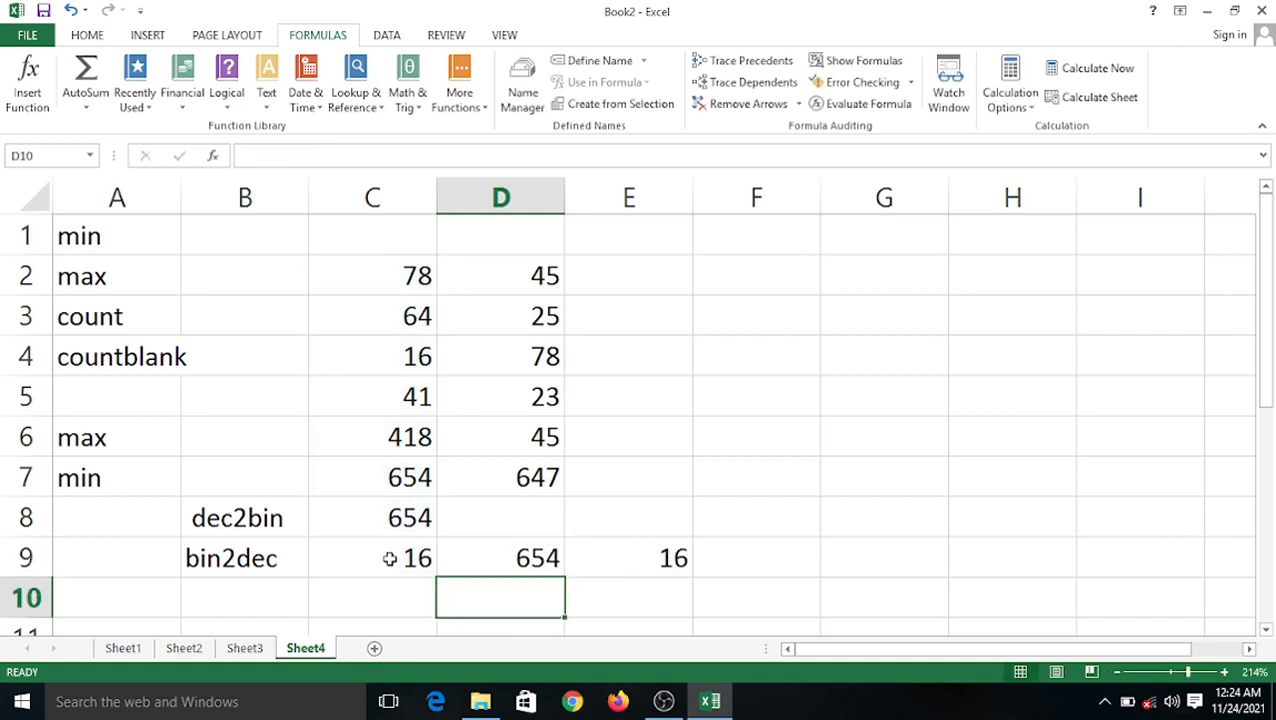
pyautogui.moveTo(390, 558); pyautogui.dragTo(561, 578)
# Change C5 from 41 to 888 and check that the maximums in C8 and D9 become 888.
pyautogui.click(433, 469)
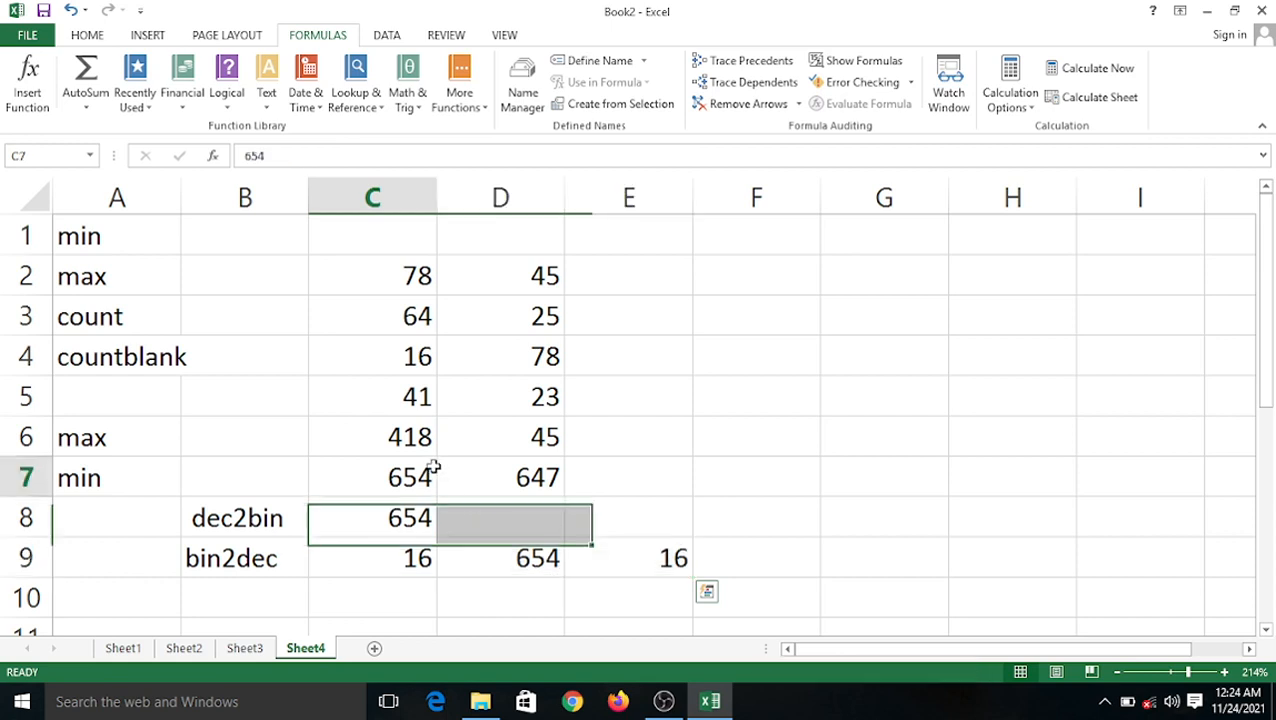
pyautogui.click(405, 409)
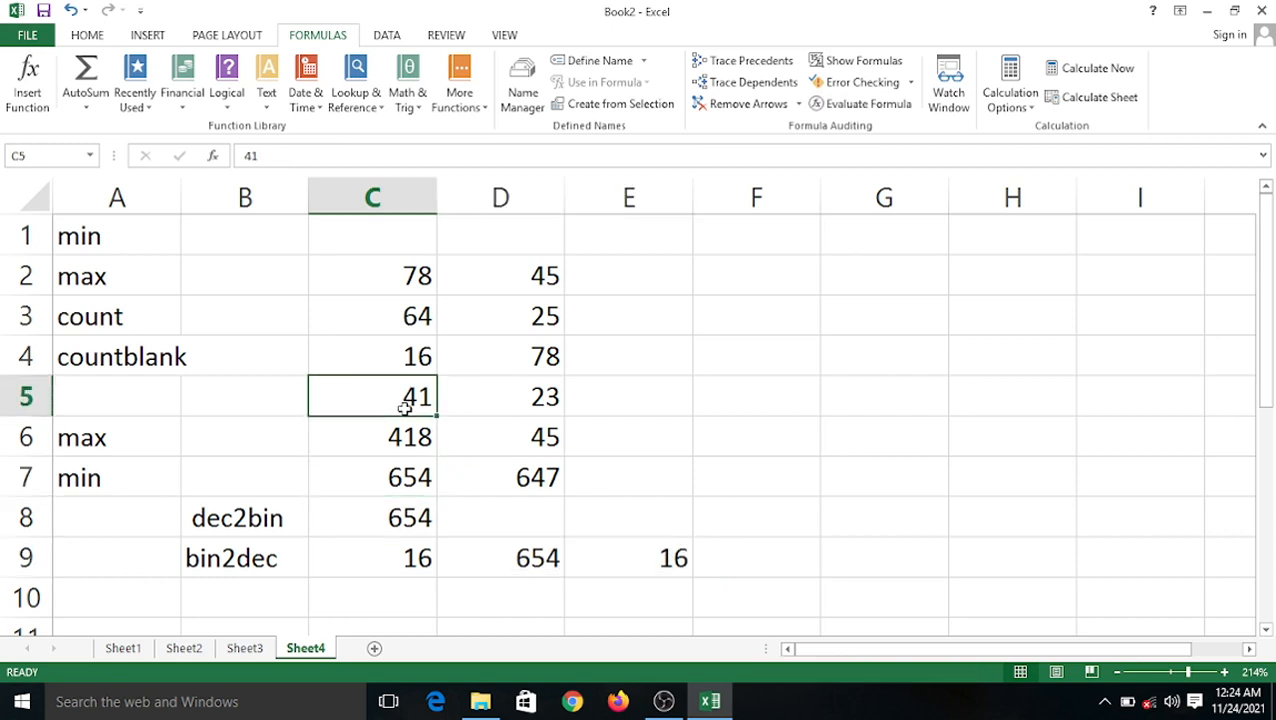
pyautogui.write('888')
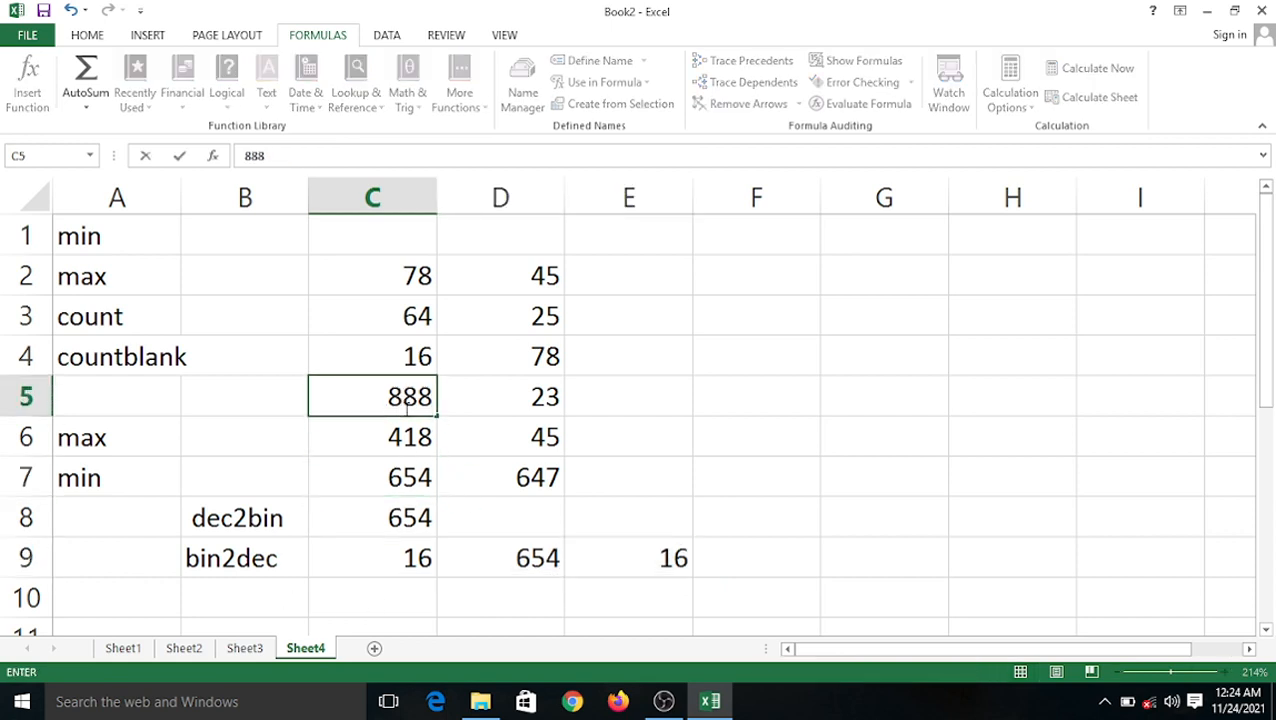
pyautogui.click(455, 462)
pyautogui.click(540, 559)
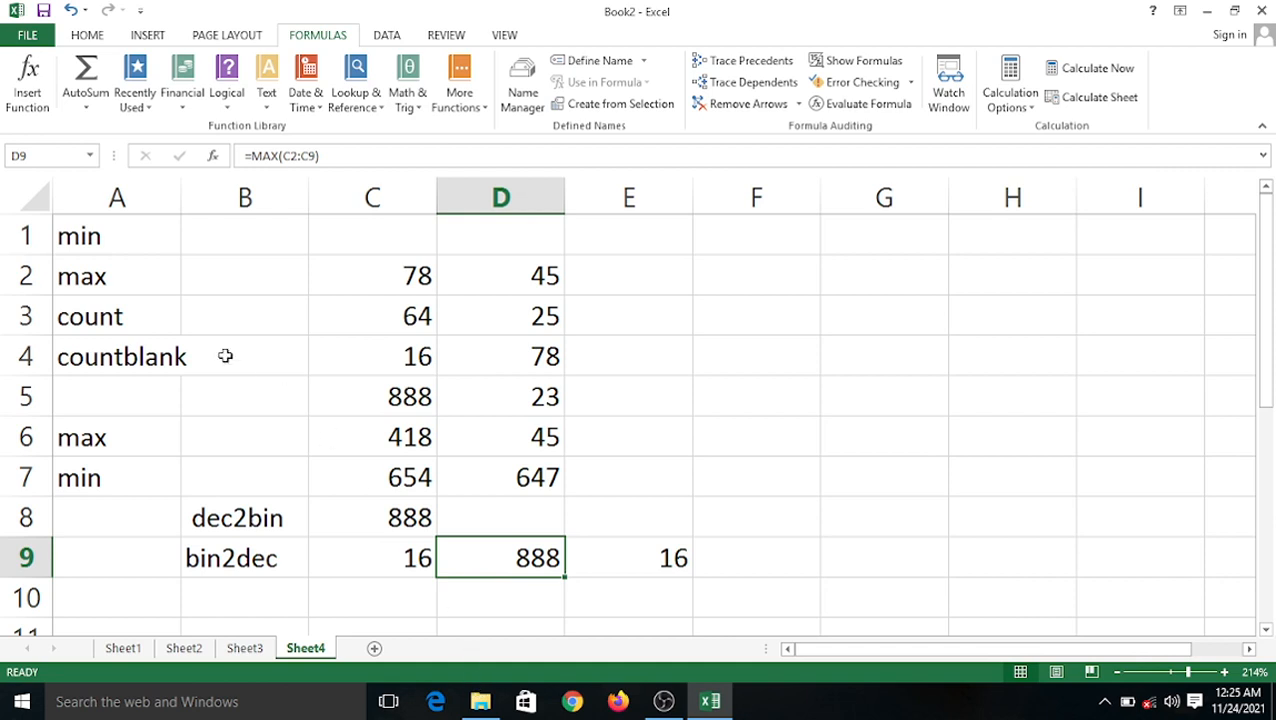
pyautogui.click(119, 316)
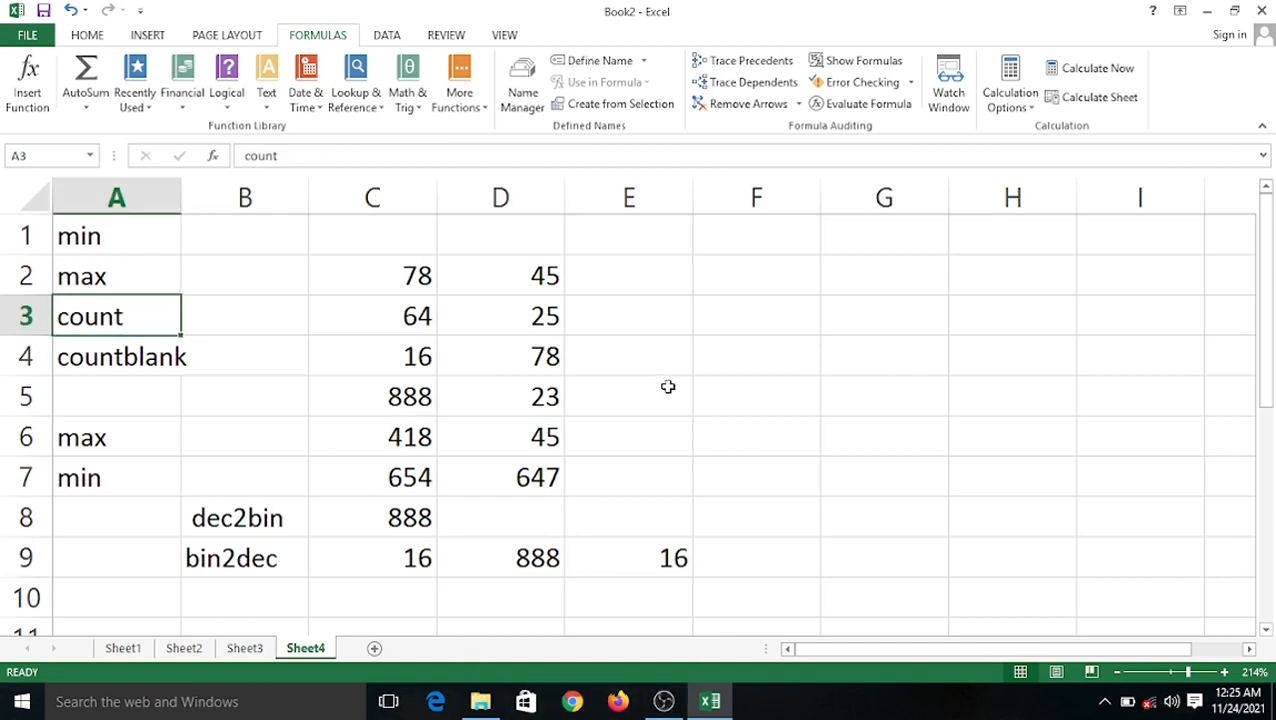
pyautogui.click(398, 594)
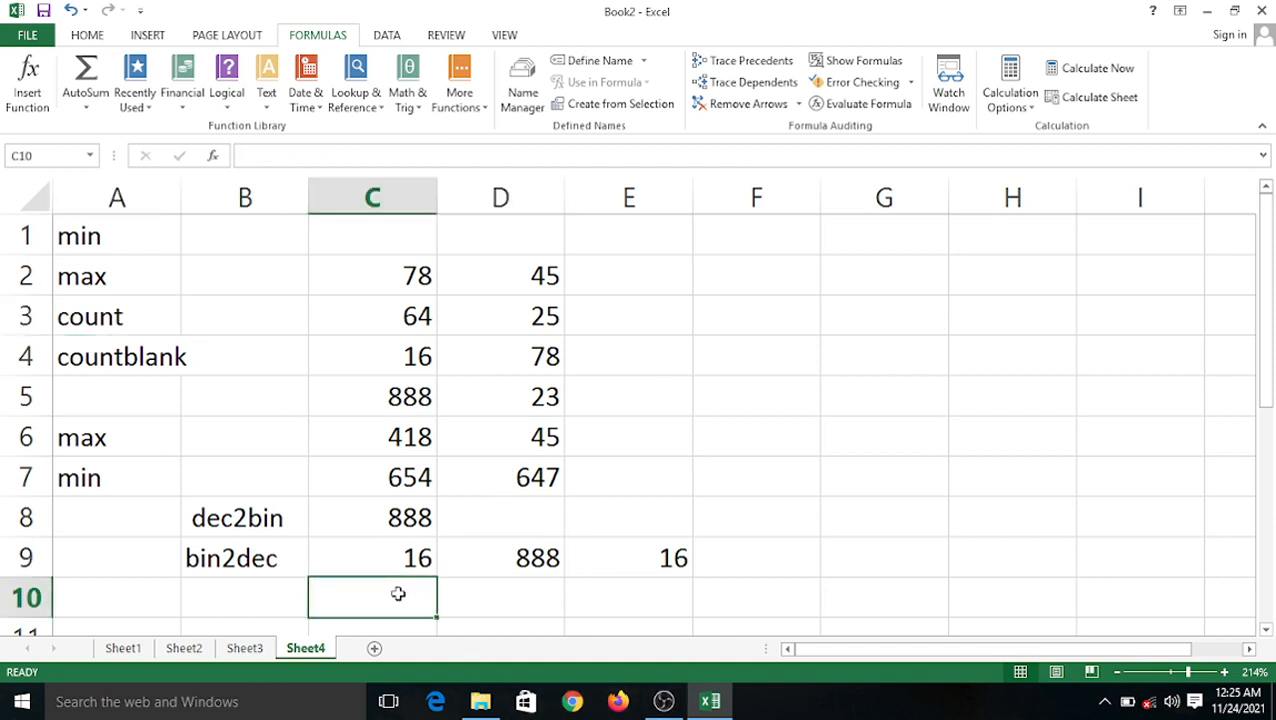
# Enter =COUNT(C2:C9) in C10, returning 8, and review the formula.
pyautogui.write('=count')
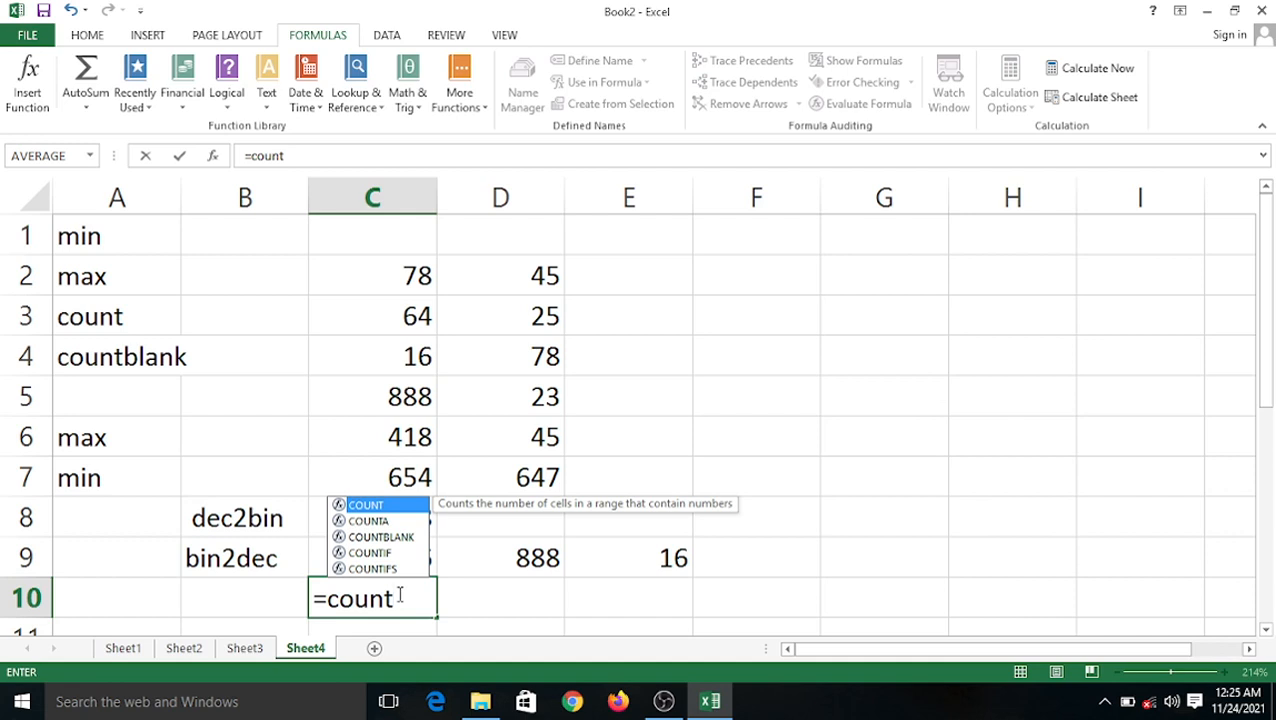
pyautogui.write('(')
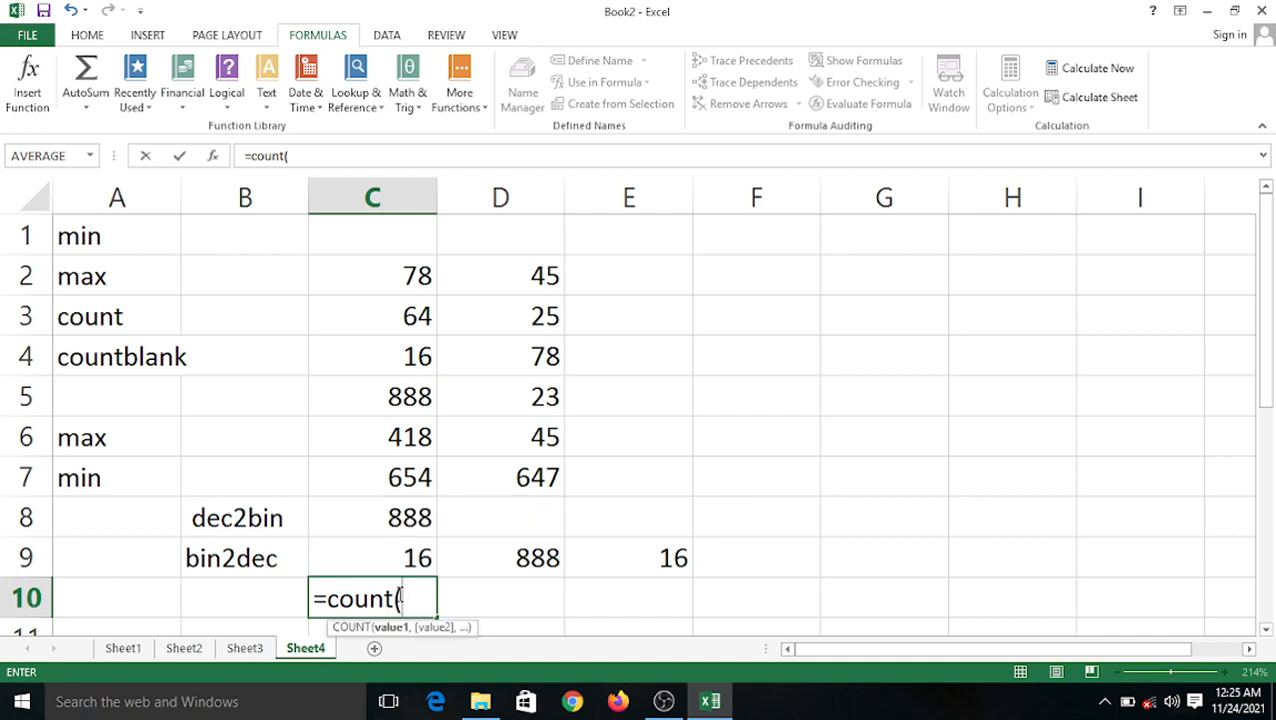
pyautogui.click(393, 285)
pyautogui.press('F8')
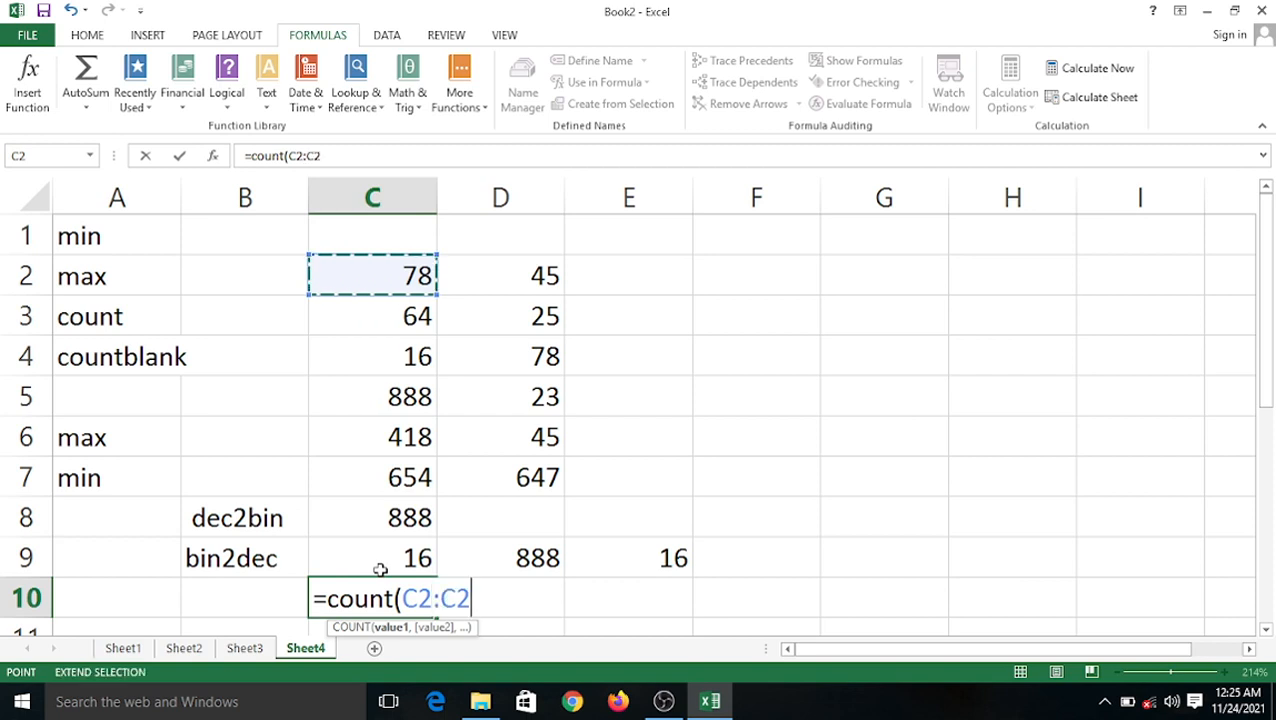
pyautogui.click(380, 570)
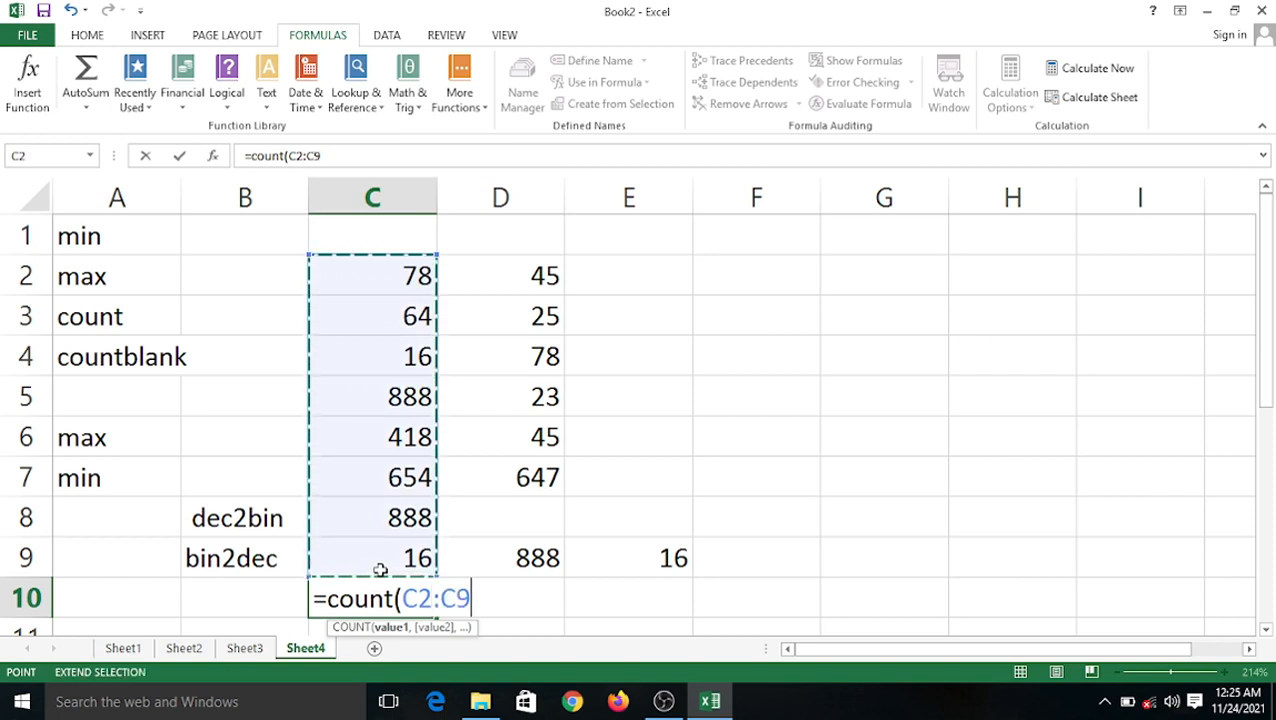
pyautogui.write(')')
pyautogui.press('Return')
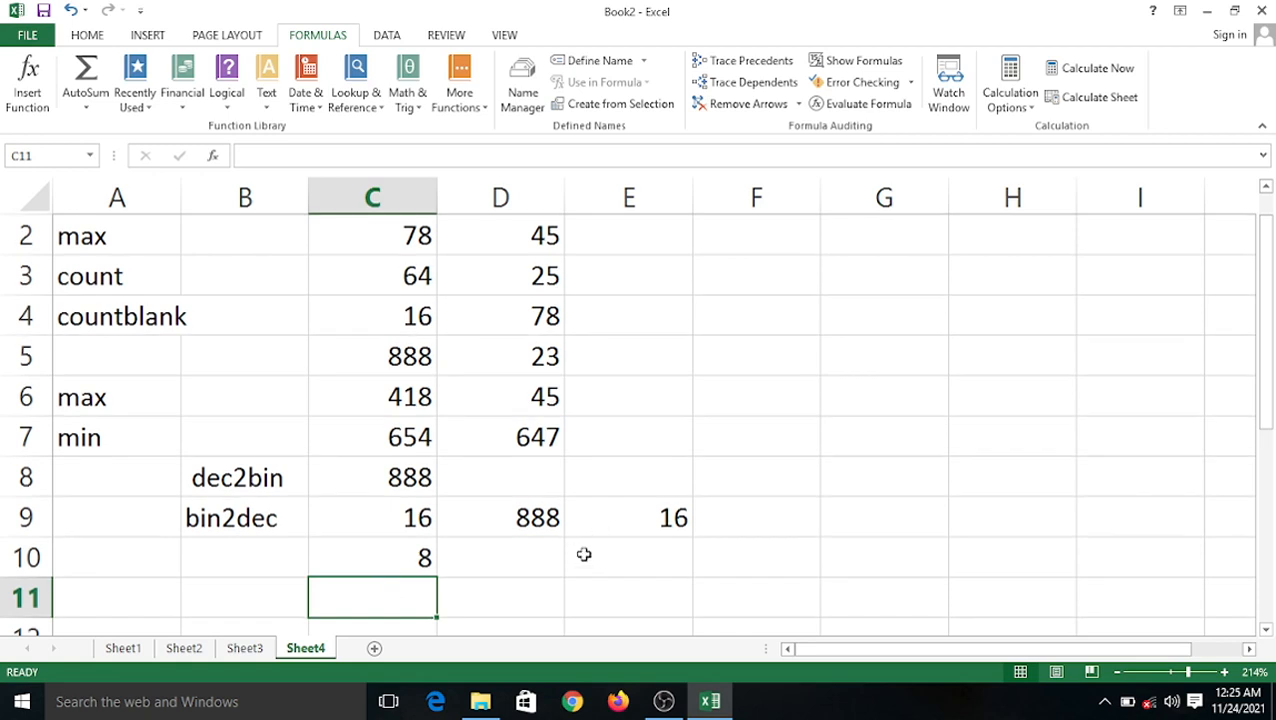
pyautogui.click(405, 547)
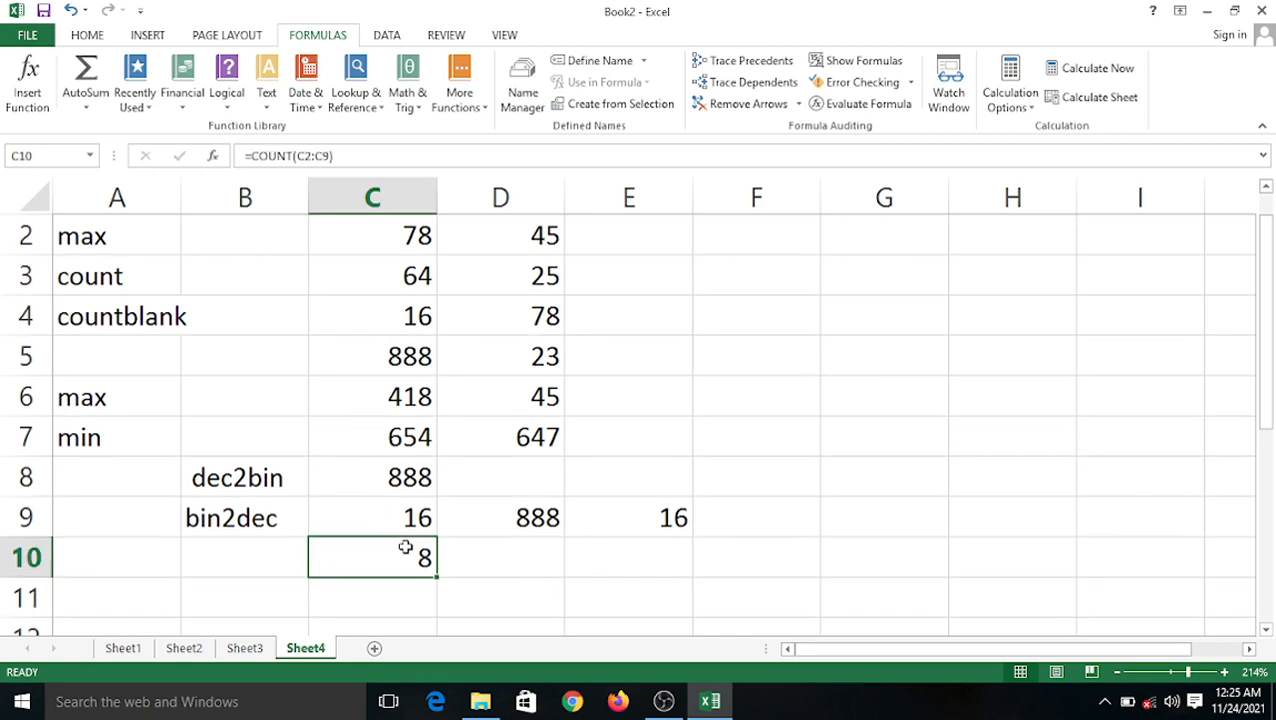
pyautogui.scroll(1, 445, 492)
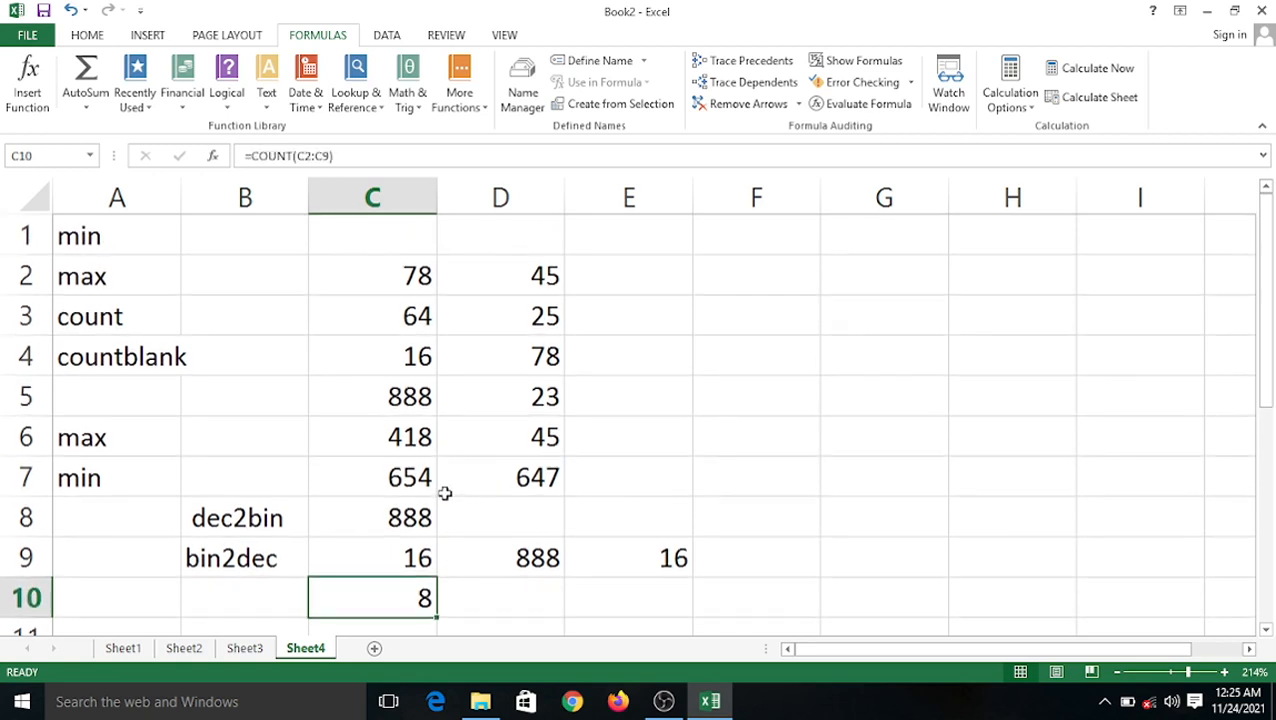
pyautogui.click(390, 260)
pyautogui.click(390, 244)
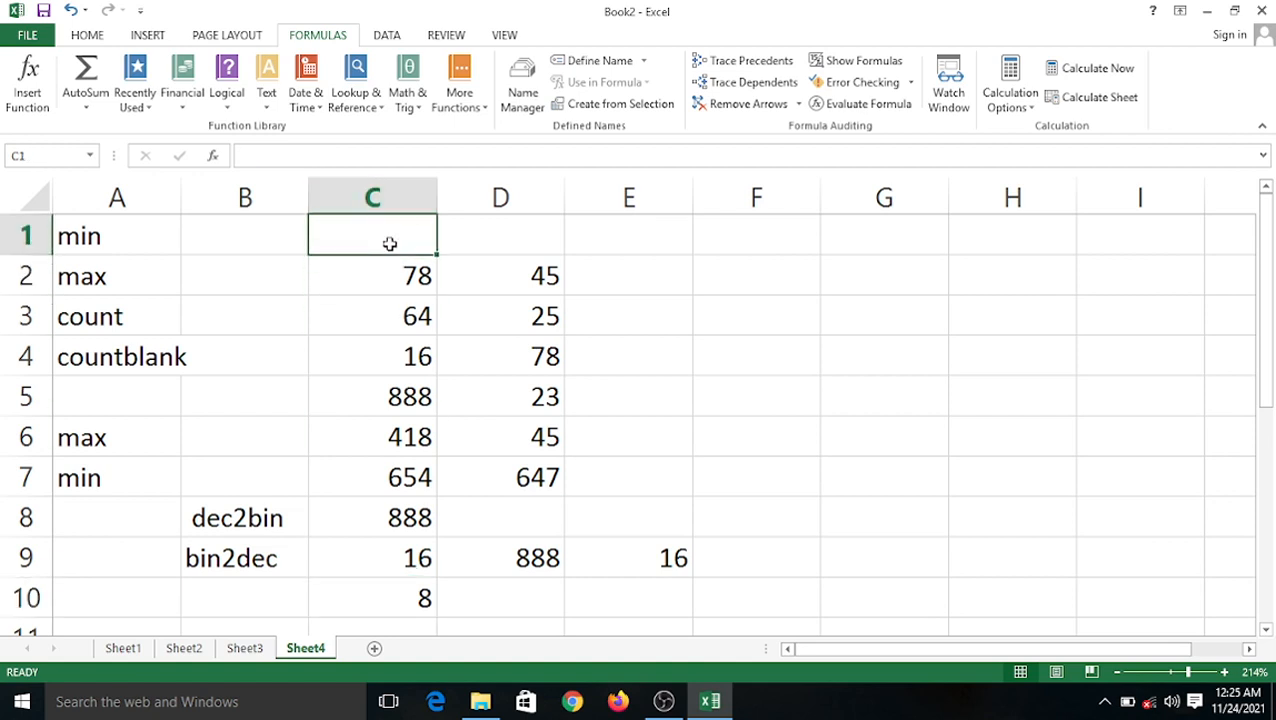
# Put 78 in C1 and select C2:C9 to see its count in the status bar.
pyautogui.write('78')
pyautogui.click(464, 362)
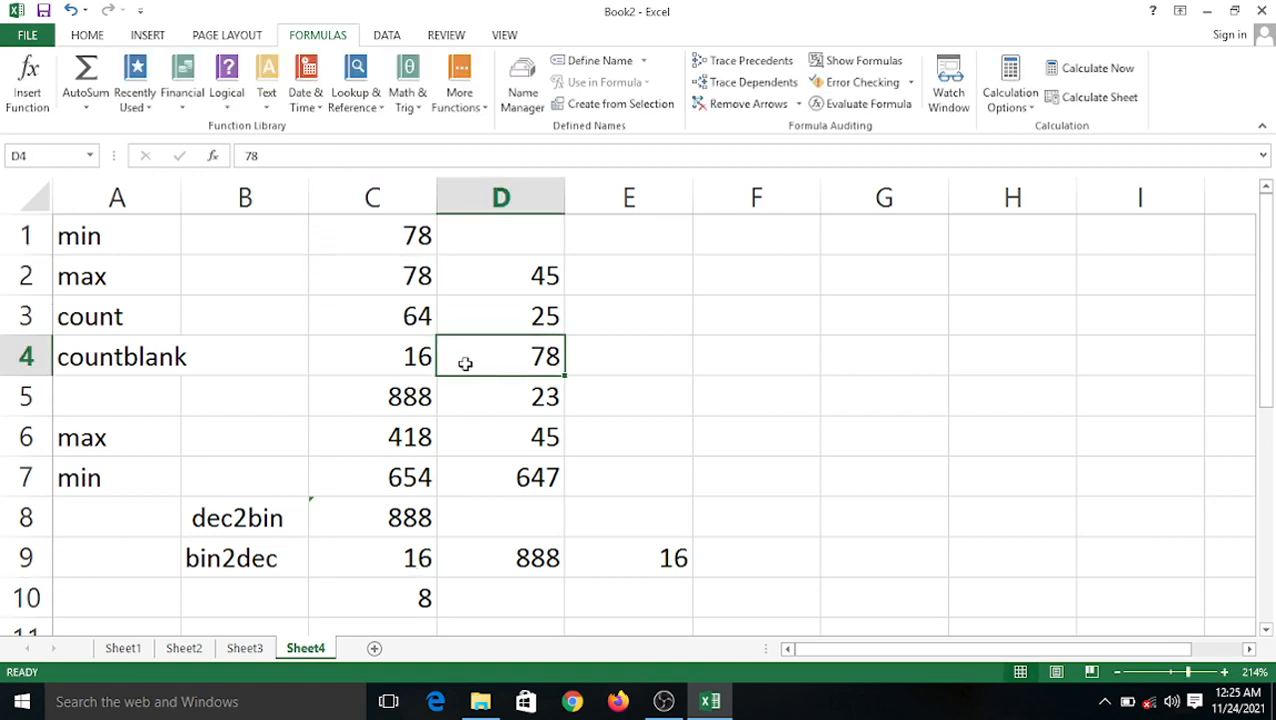
pyautogui.moveTo(410, 276); pyautogui.dragTo(401, 556)
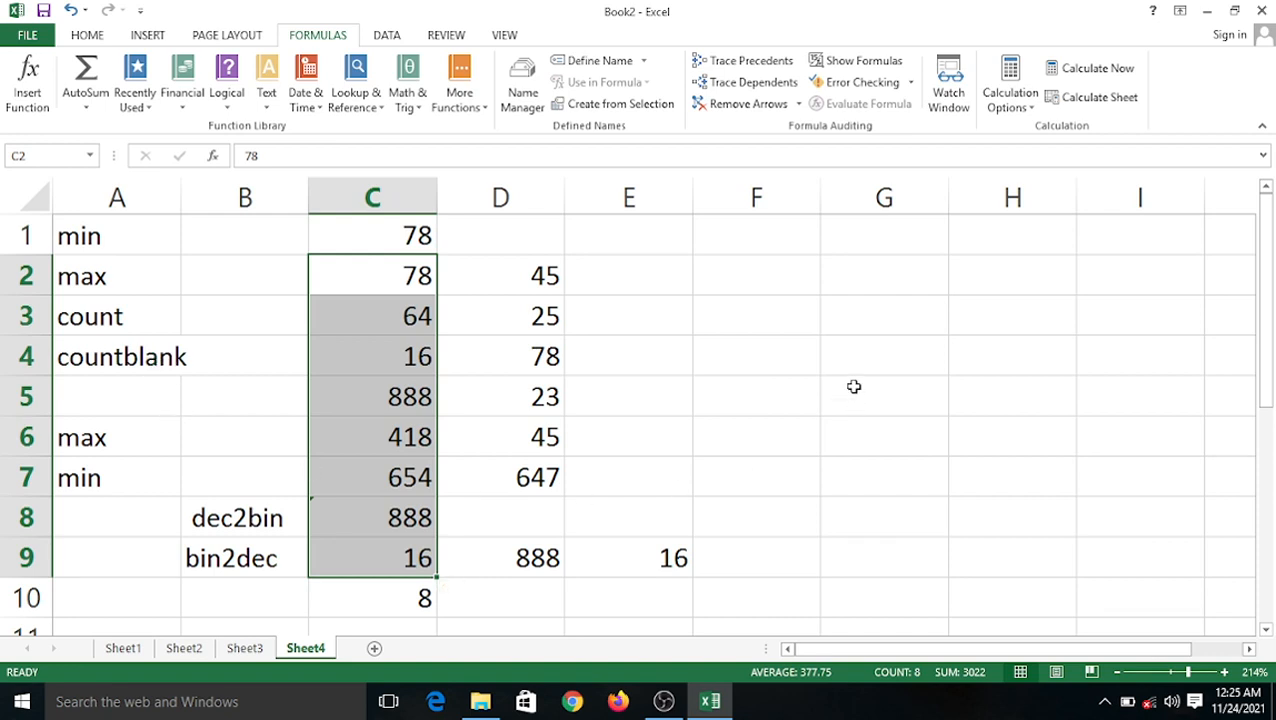
pyautogui.click(700, 386)
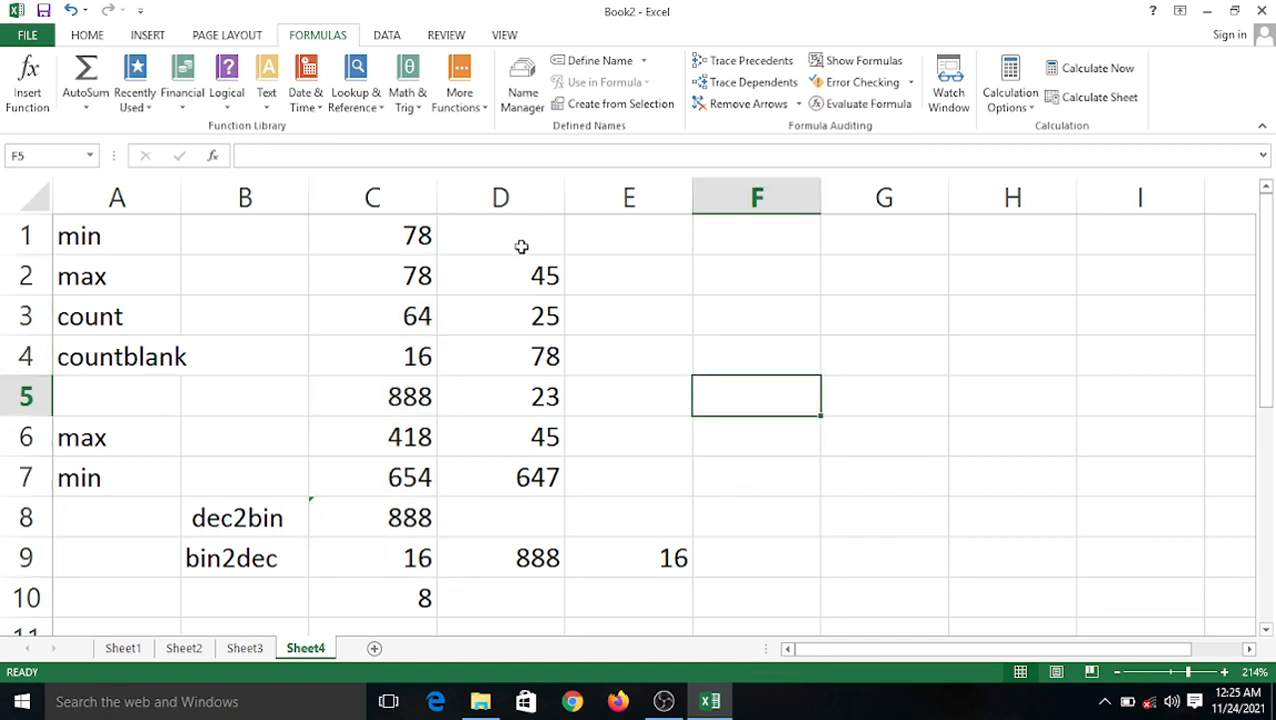
# Delete the 45 from D6, leaving it blank.
pyautogui.click(517, 432)
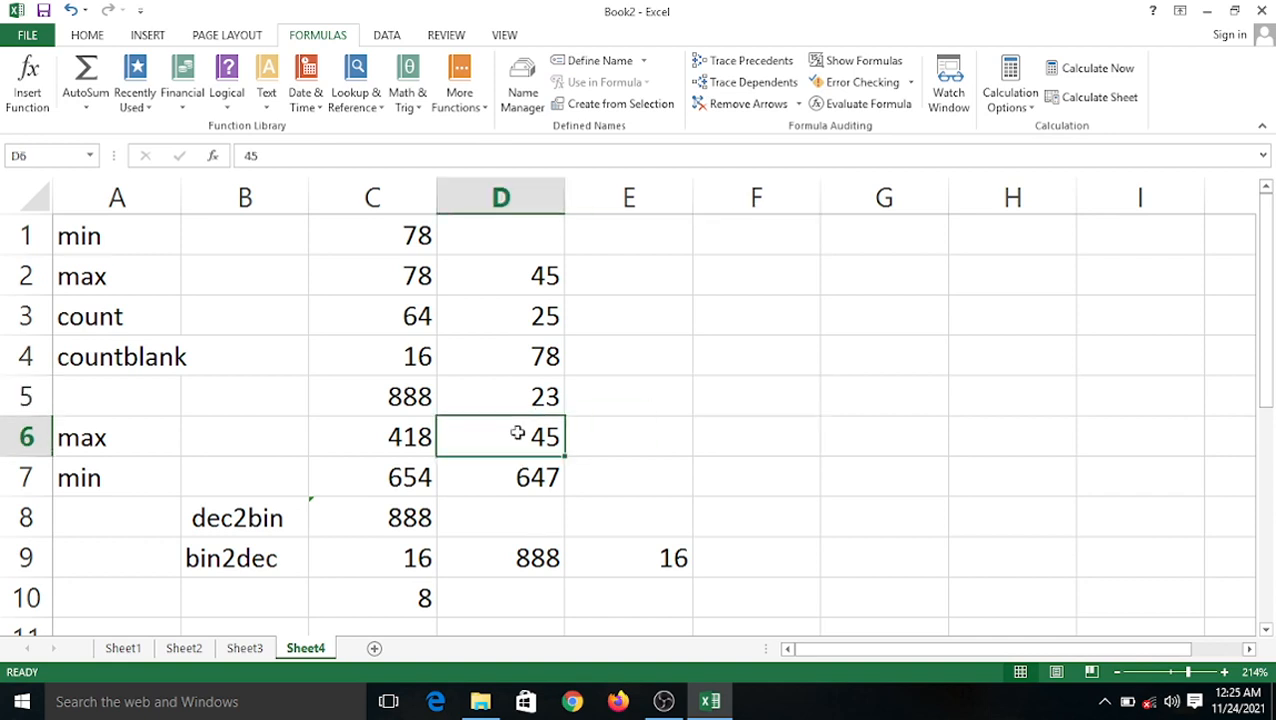
pyautogui.press('Delete')
pyautogui.click(613, 452)
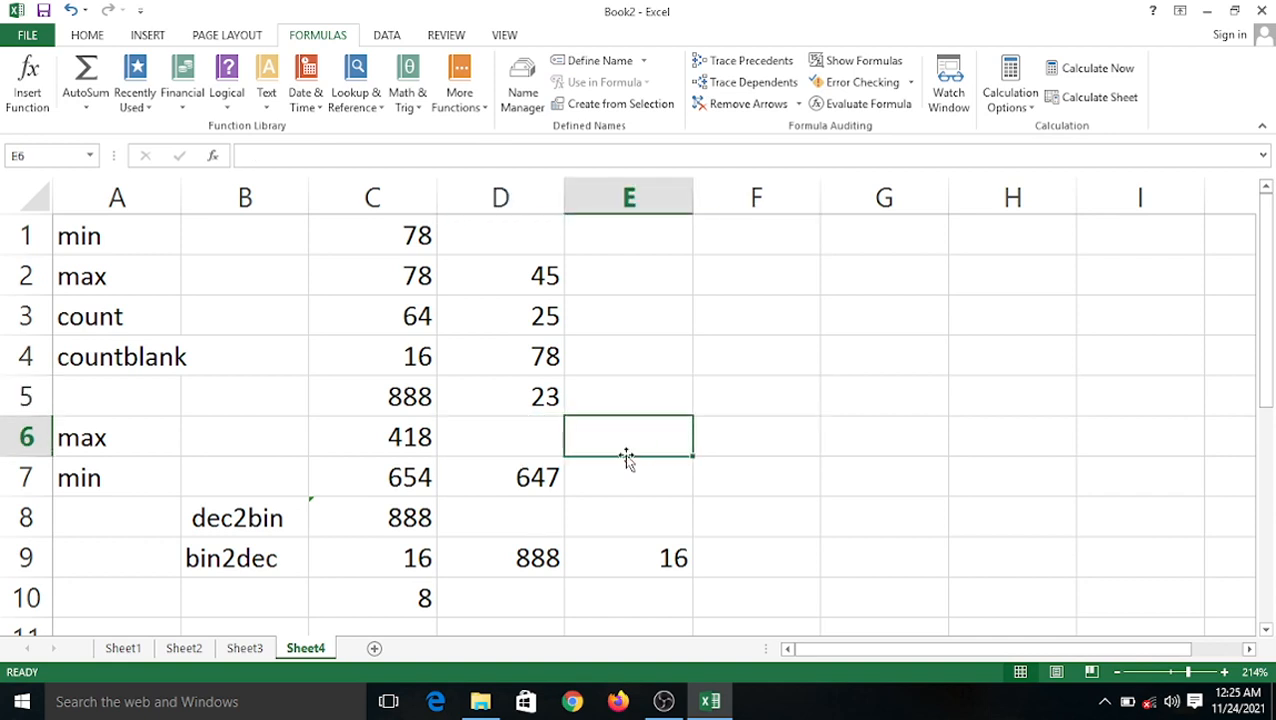
pyautogui.click(521, 590)
# Enter =COUNTBLANK(D2:D9) in D10, which counts 2 empty cells such as D8.
pyautogui.write('=')
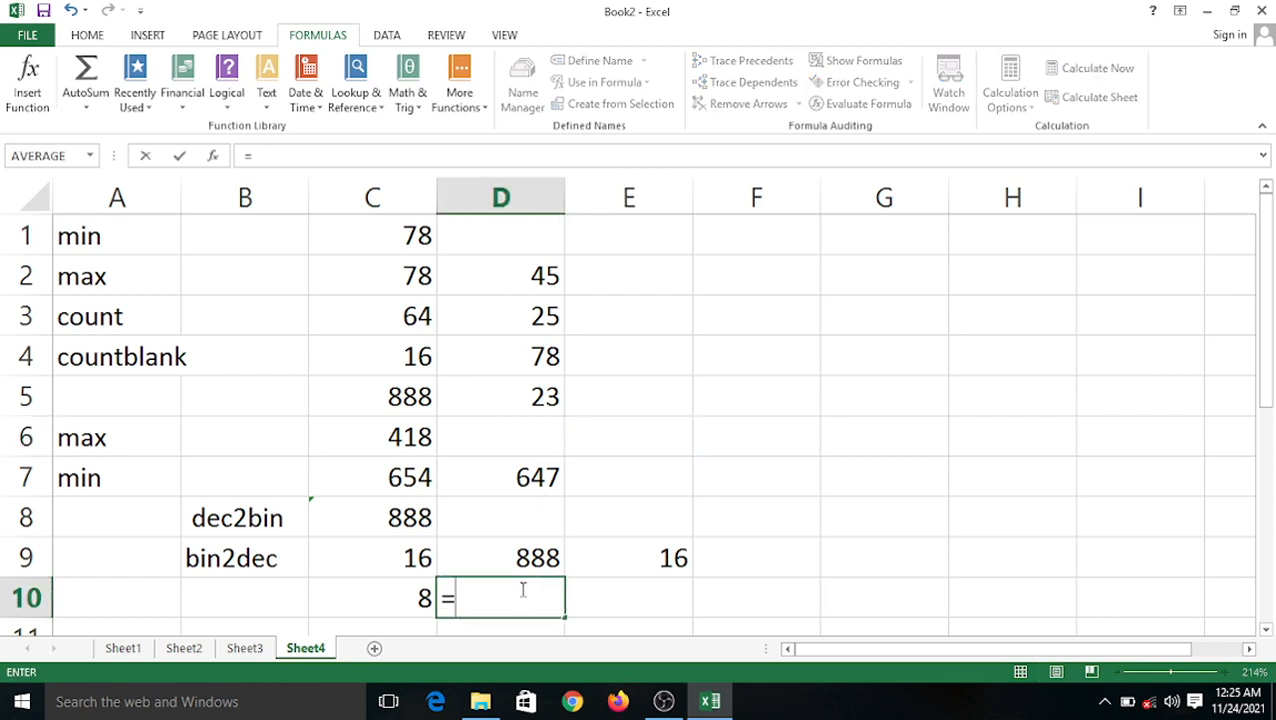
pyautogui.write('countb')
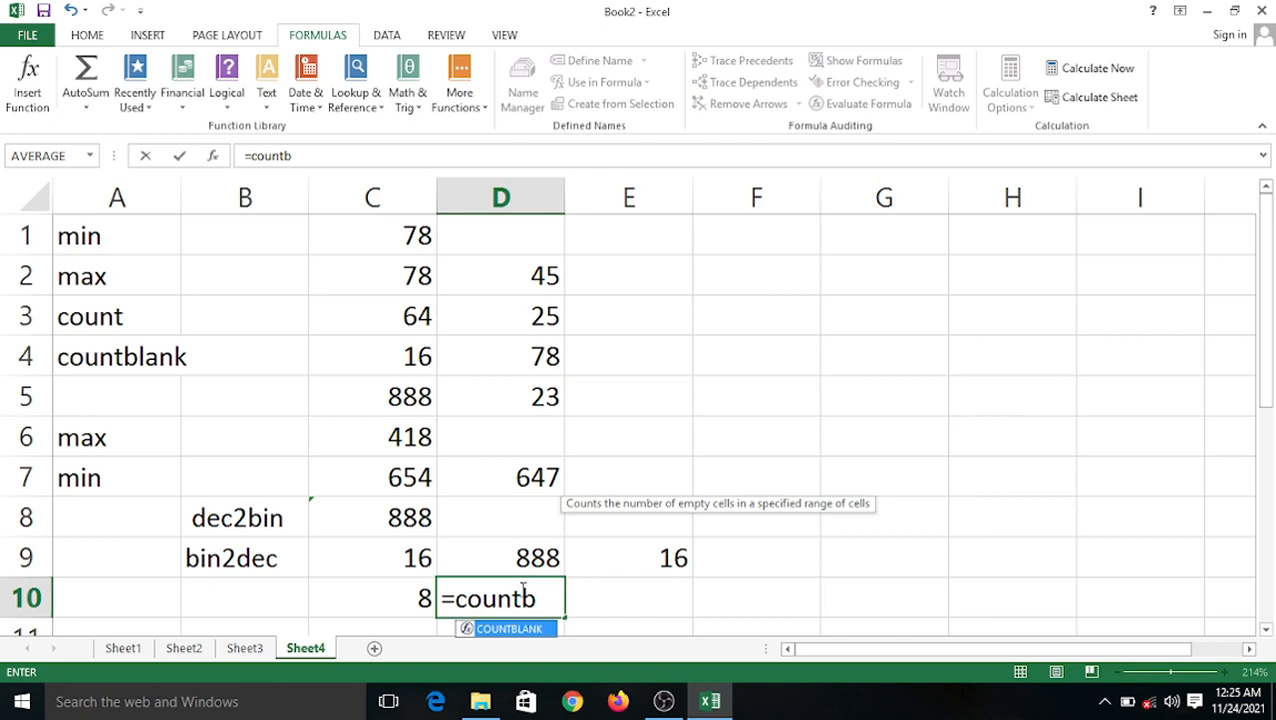
pyautogui.write('lank')
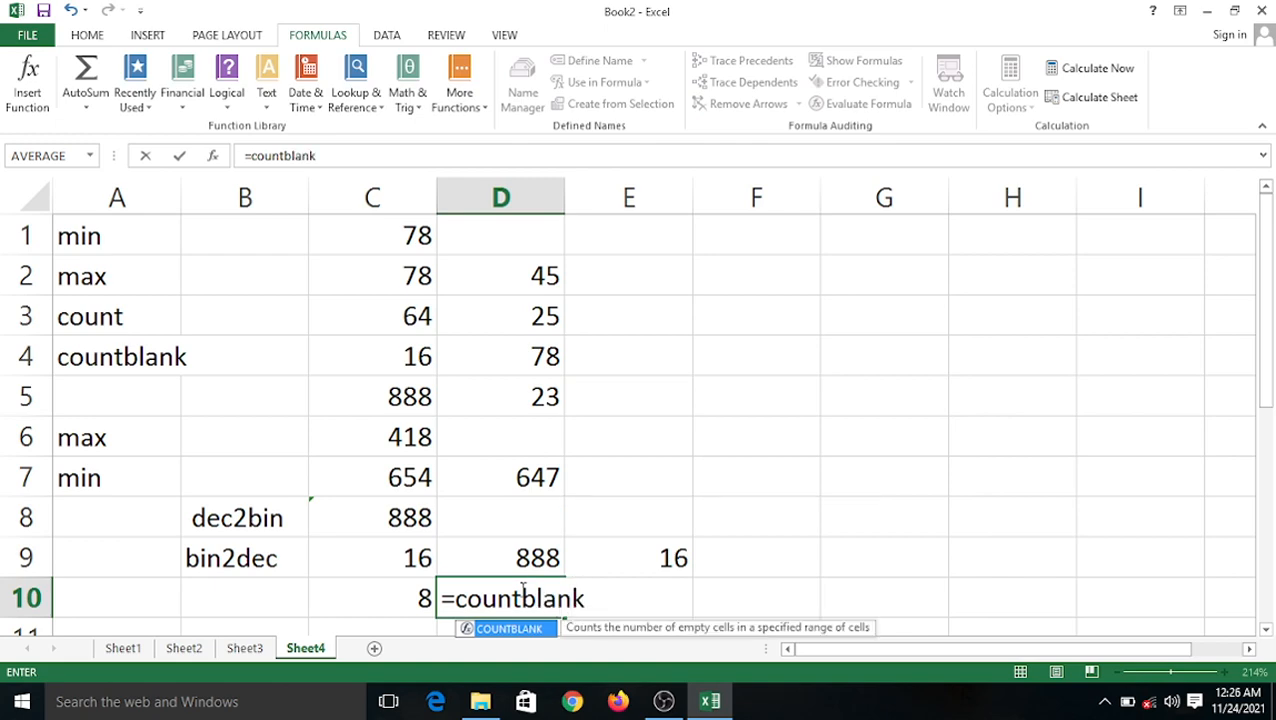
pyautogui.scroll(-3, 705, 510)
pyautogui.scroll(3, 690, 480)
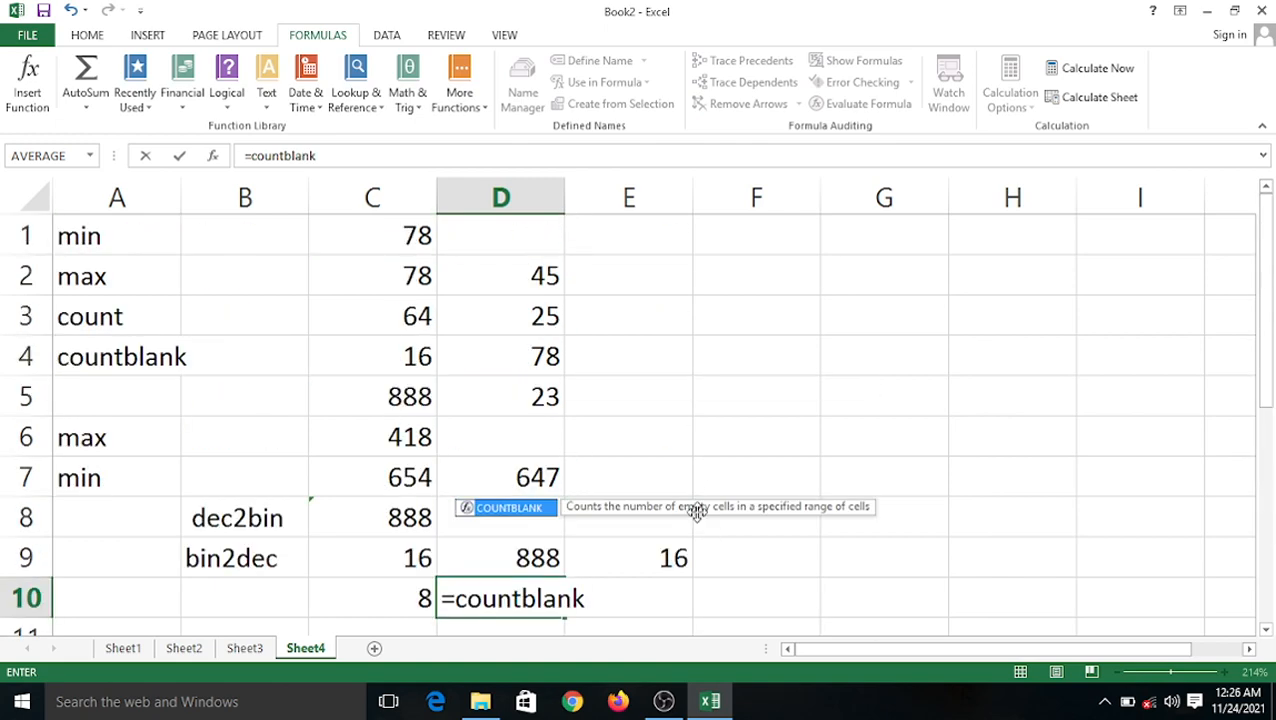
pyautogui.write('(')
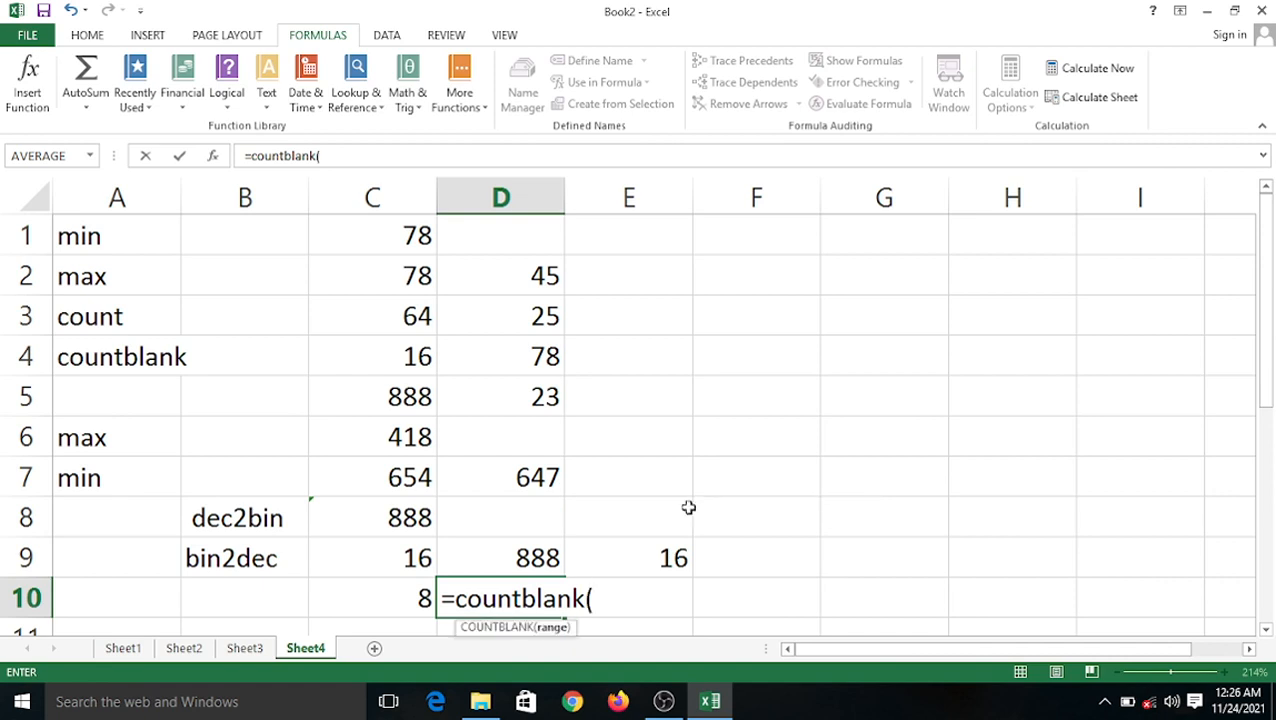
pyautogui.click(525, 276)
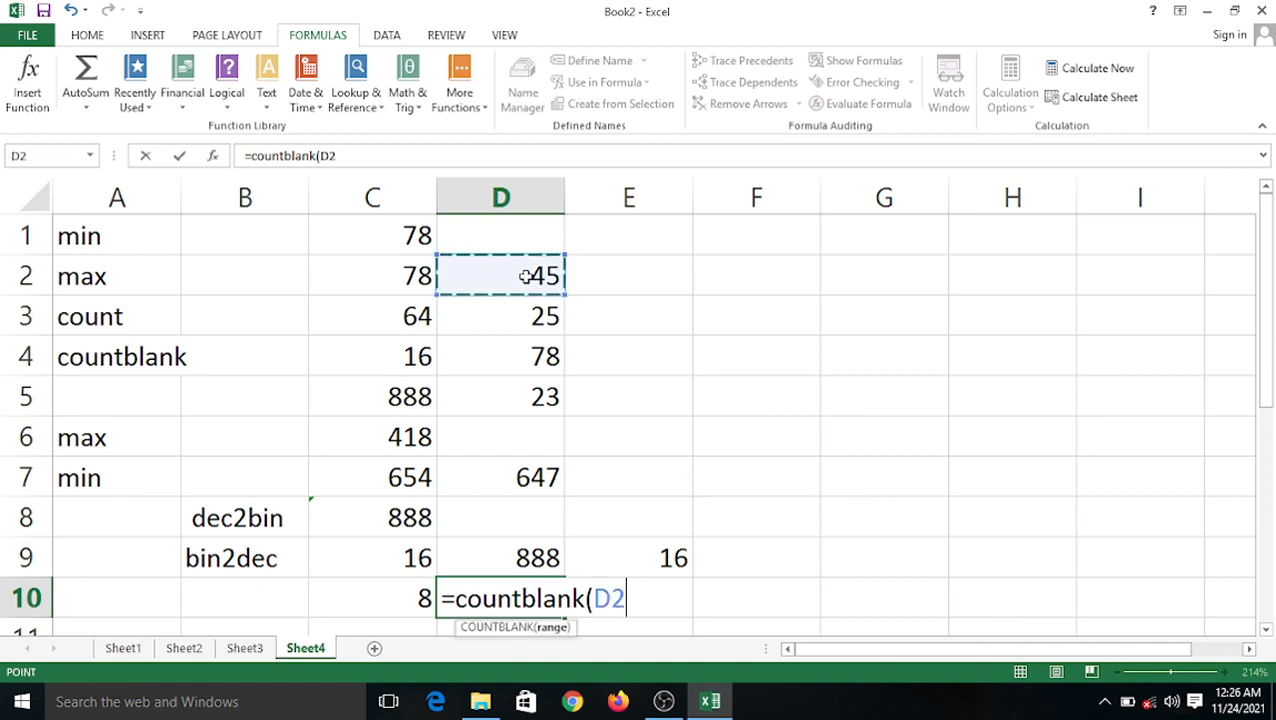
pyautogui.press('F8')
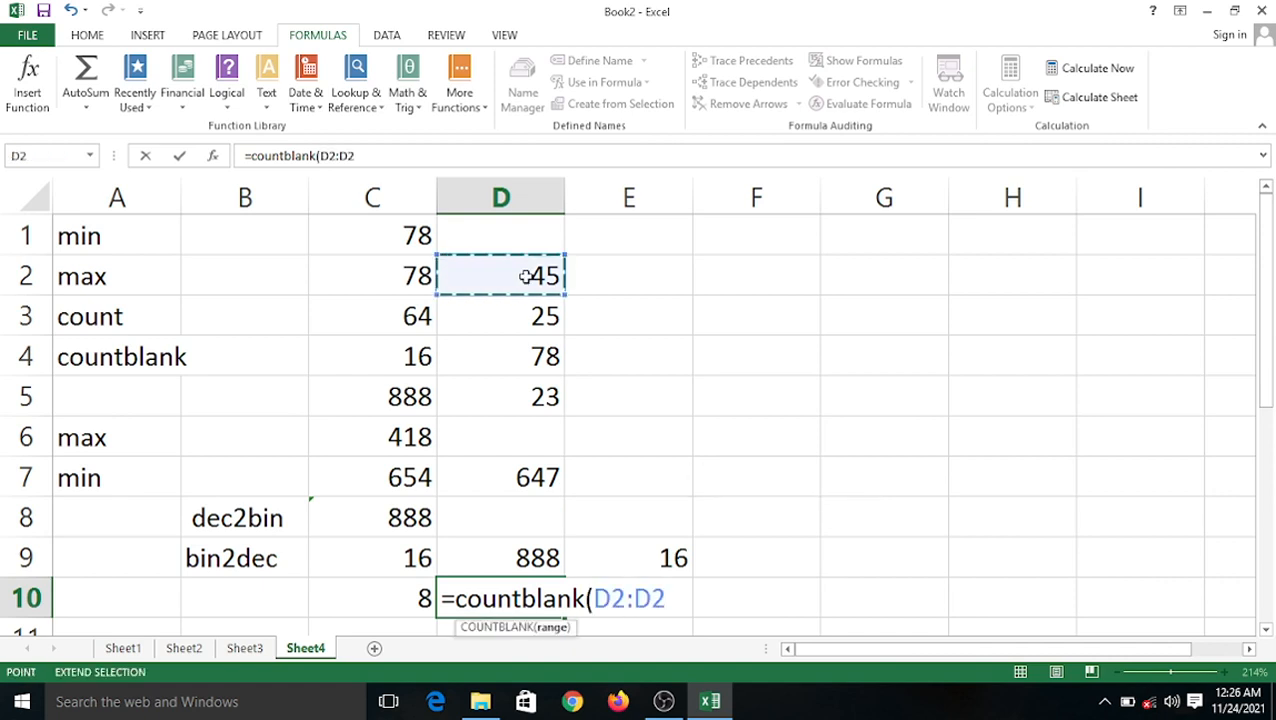
pyautogui.click(530, 556)
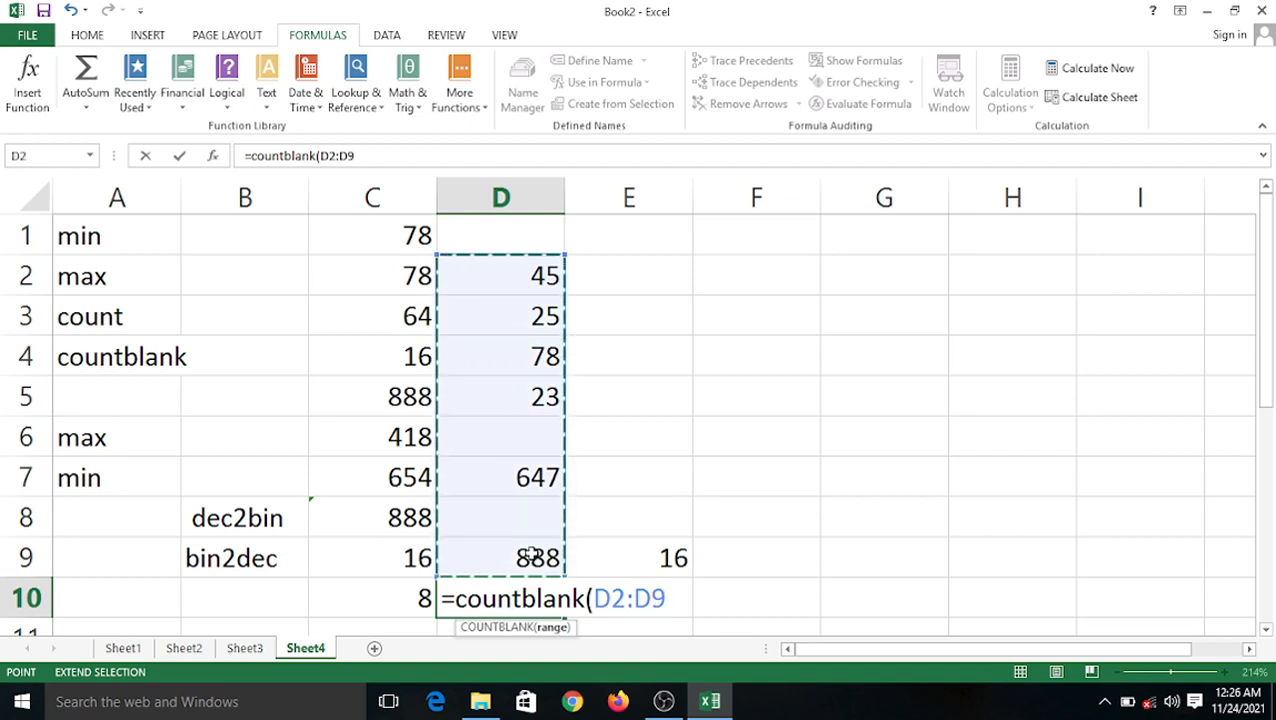
pyautogui.write(')')
pyautogui.press('Return')
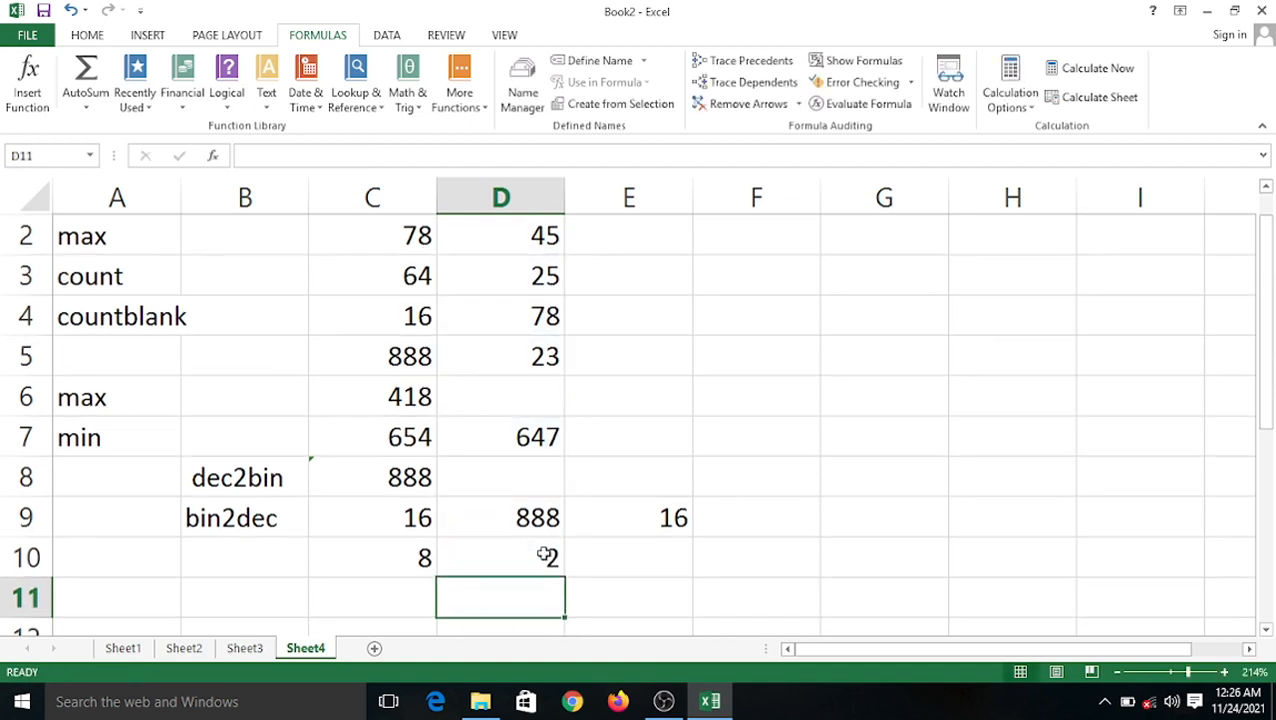
pyautogui.click(540, 483)
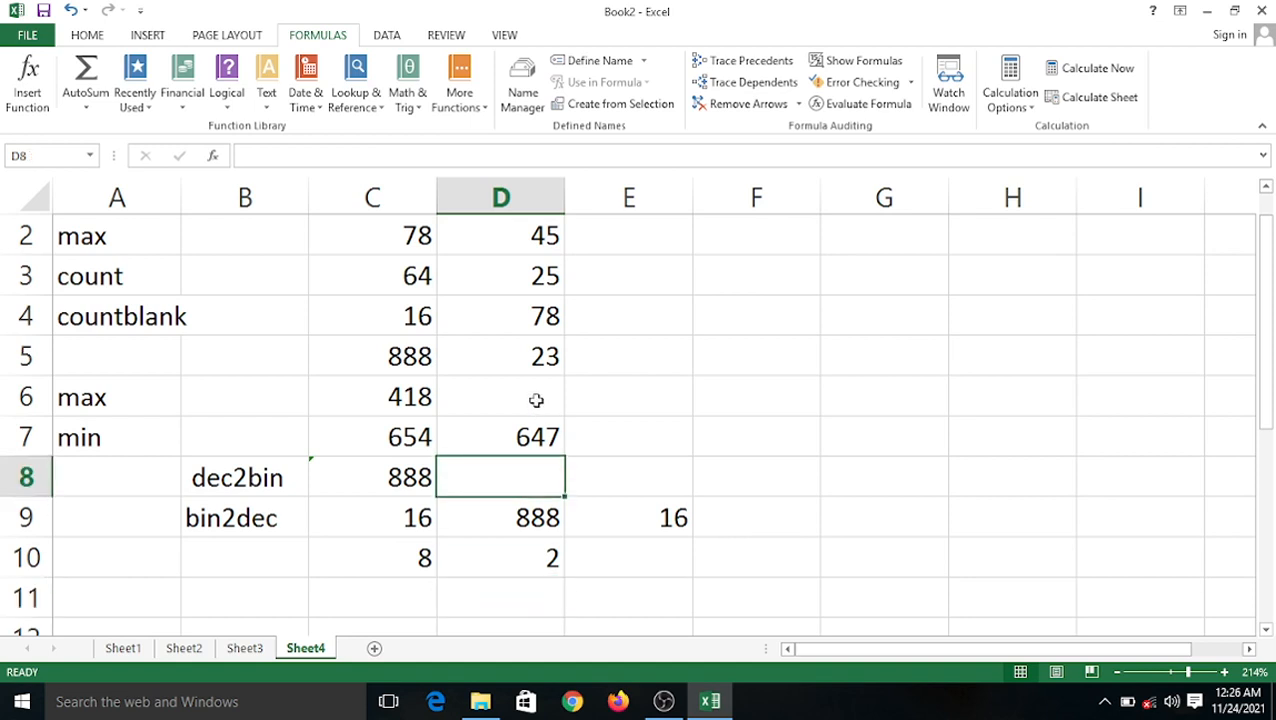
pyautogui.click(533, 562)
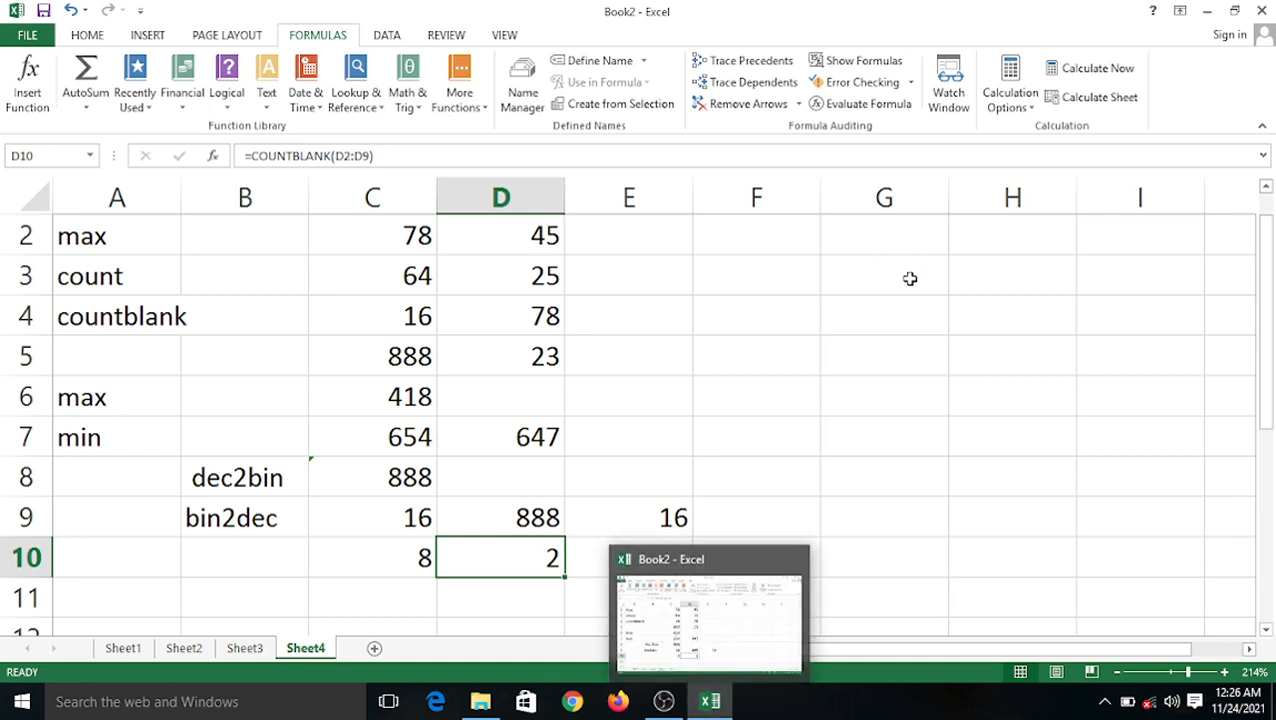
pyautogui.scroll(1, 550, 486)
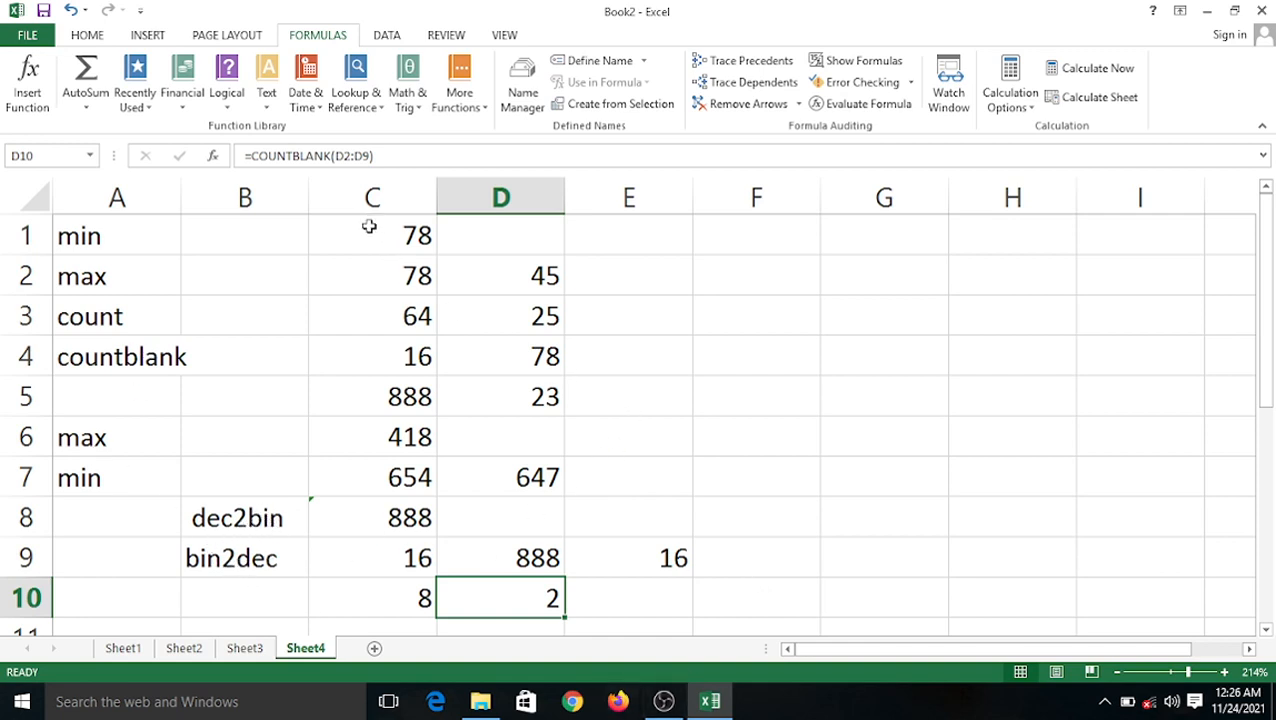
pyautogui.moveTo(367, 222); pyautogui.dragTo(712, 593)
# Clear the old values and results from C1:F10.
pyautogui.press('Delete')
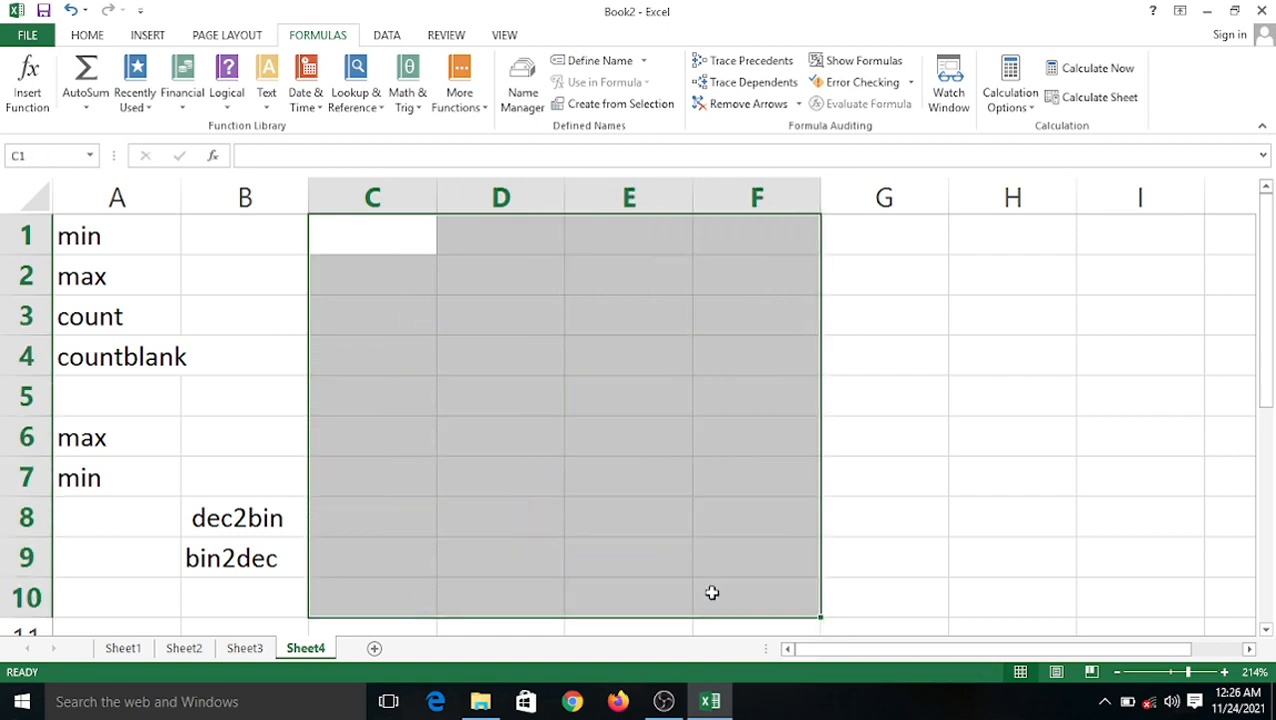
pyautogui.click(591, 393)
pyautogui.click(377, 284)
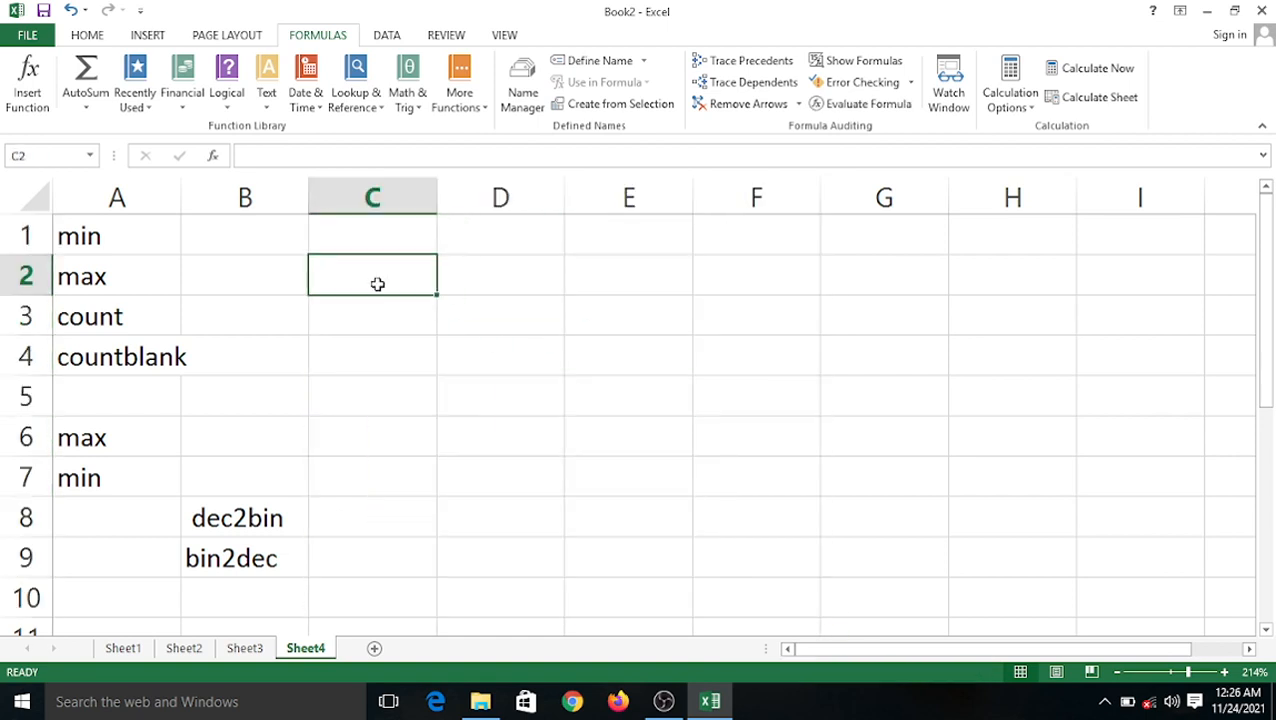
# Enter 78, 25, 45, 65, 82 and 39 into C2:C7.
pyautogui.write('78')
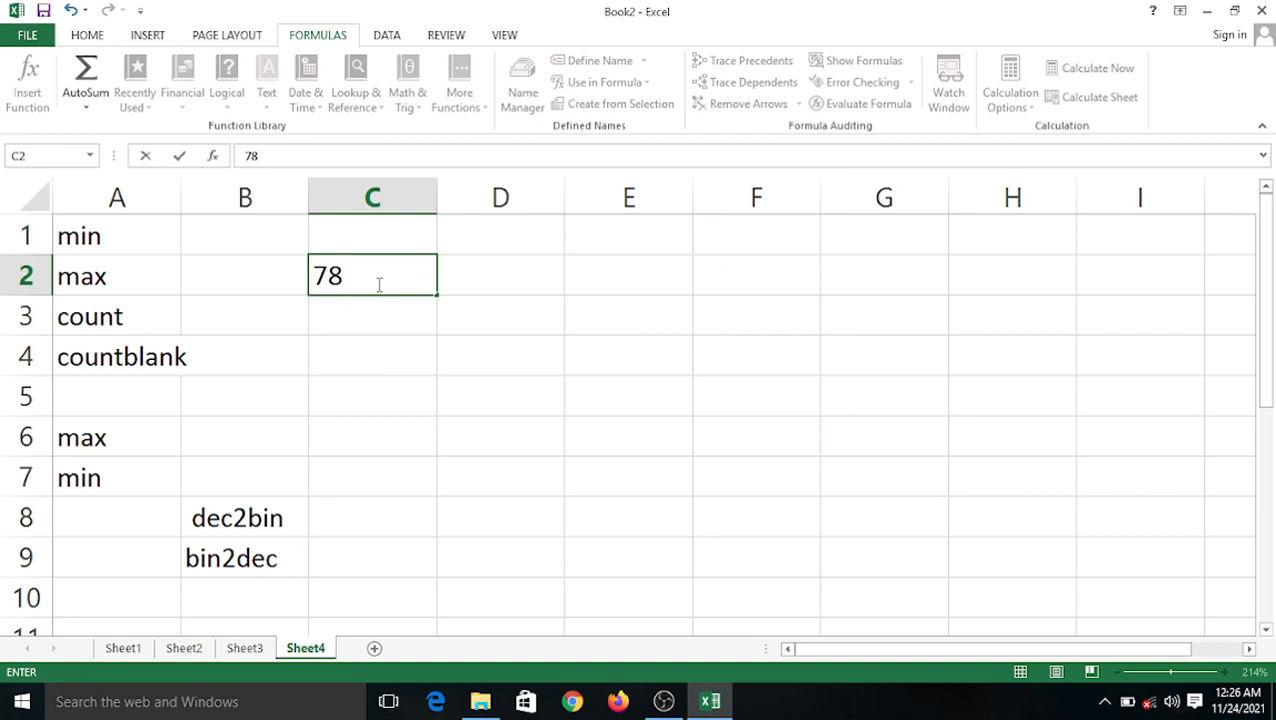
pyautogui.press('Return')
pyautogui.write('25')
pyautogui.press('Return')
pyautogui.write('45')
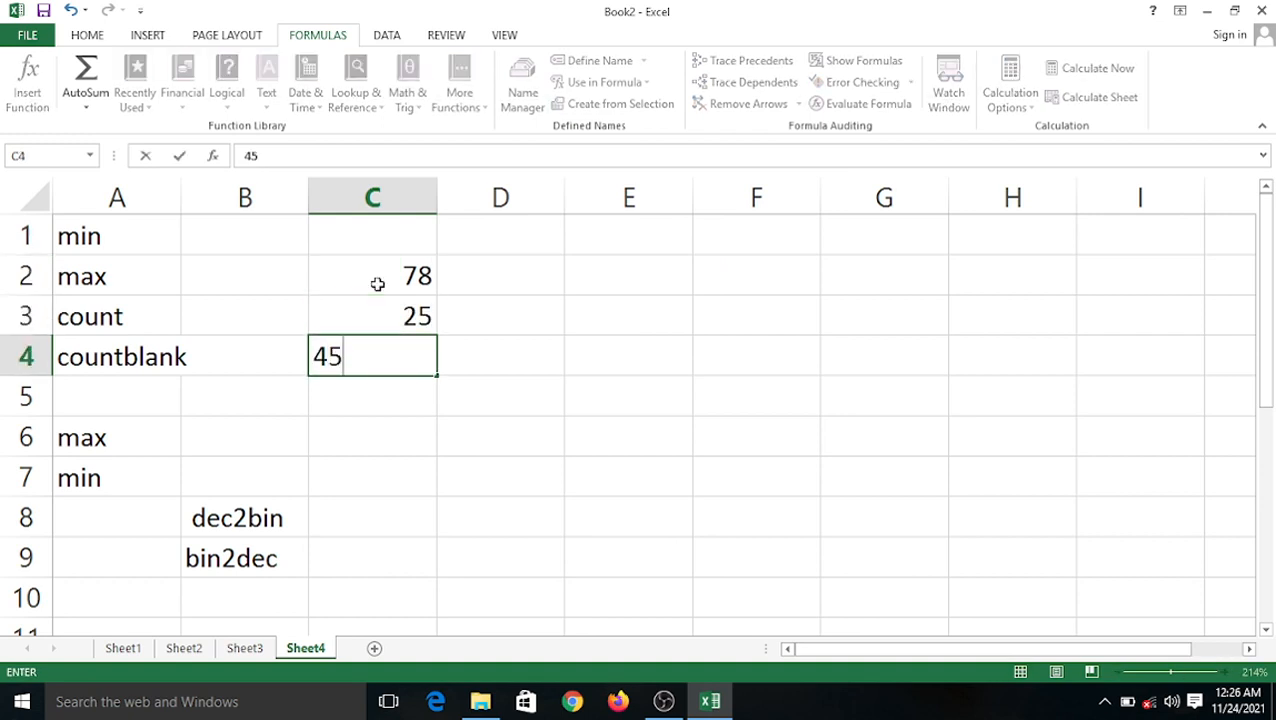
pyautogui.press('Return')
pyautogui.write('+6')
pyautogui.press('BackSpace')
pyautogui.press('BackSpace')
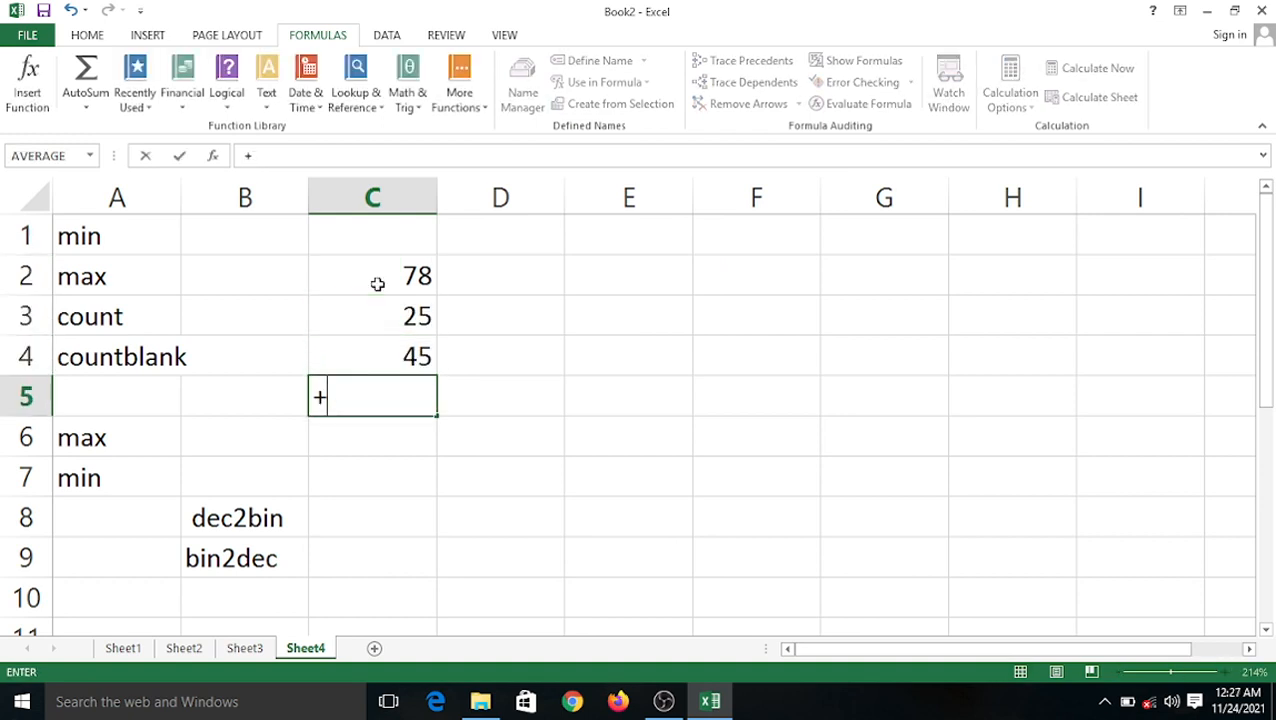
pyautogui.write('65')
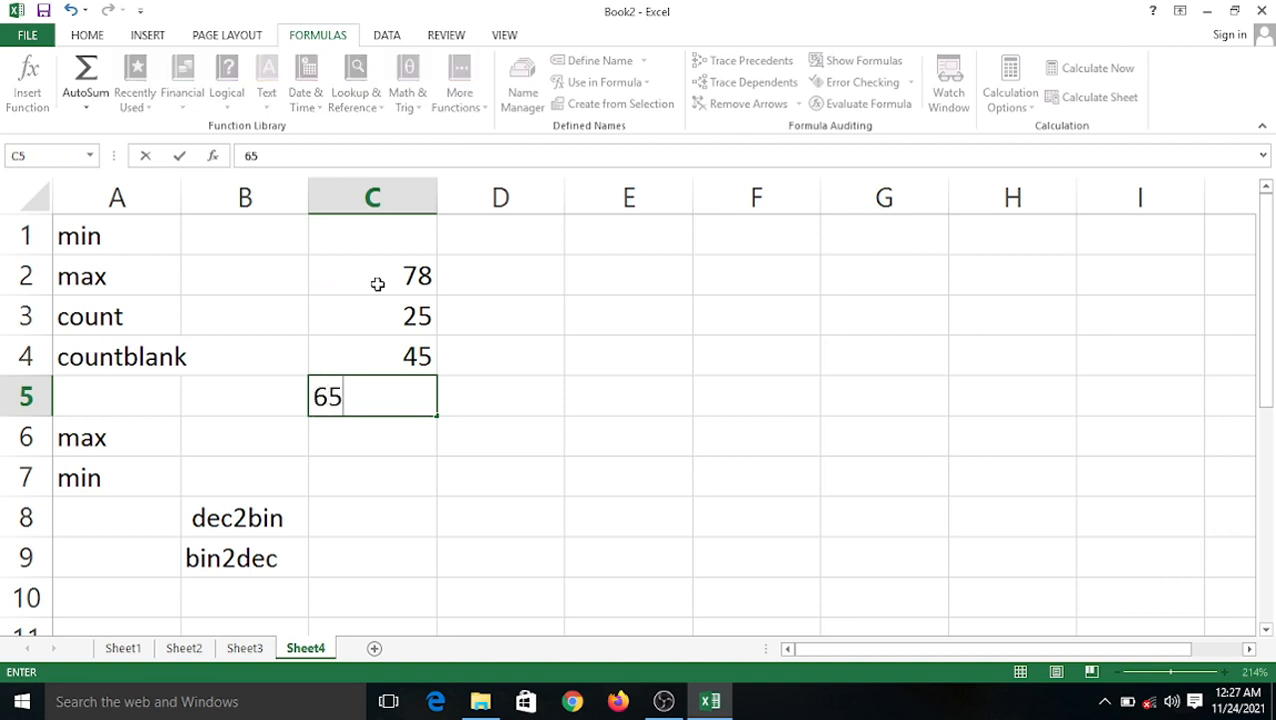
pyautogui.press('Return')
pyautogui.write('82')
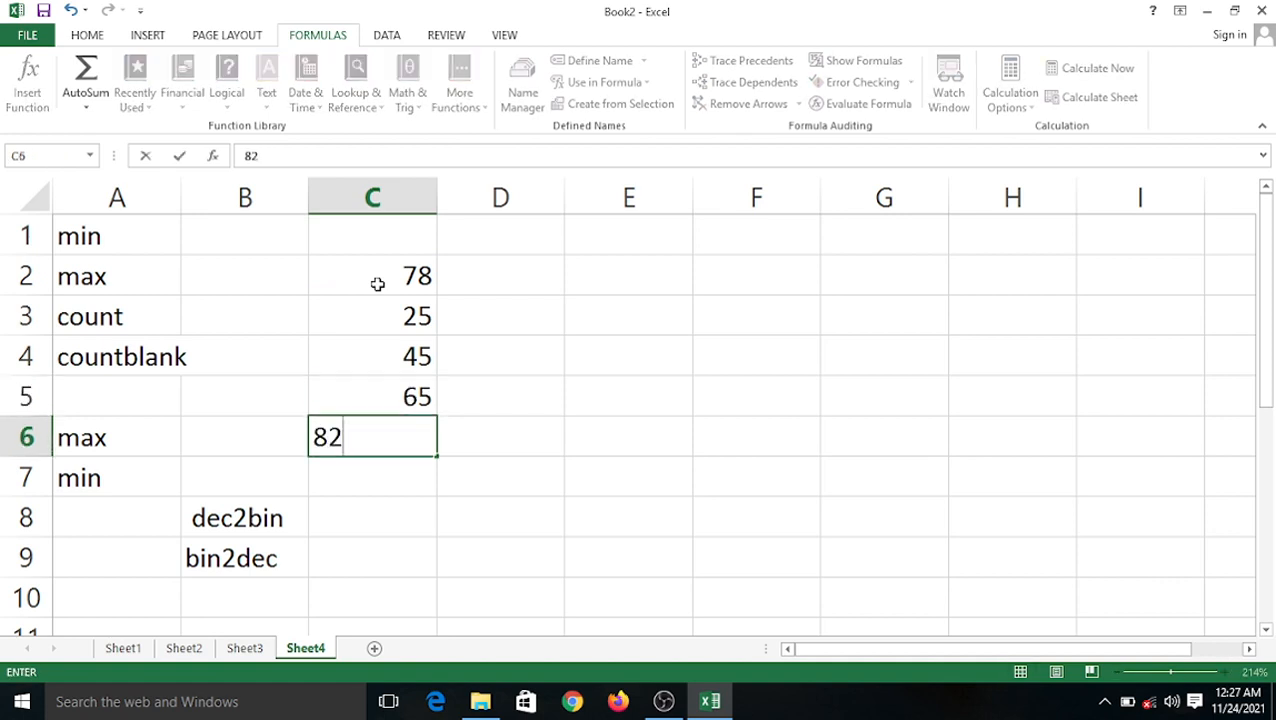
pyautogui.press('Return')
pyautogui.write('39')
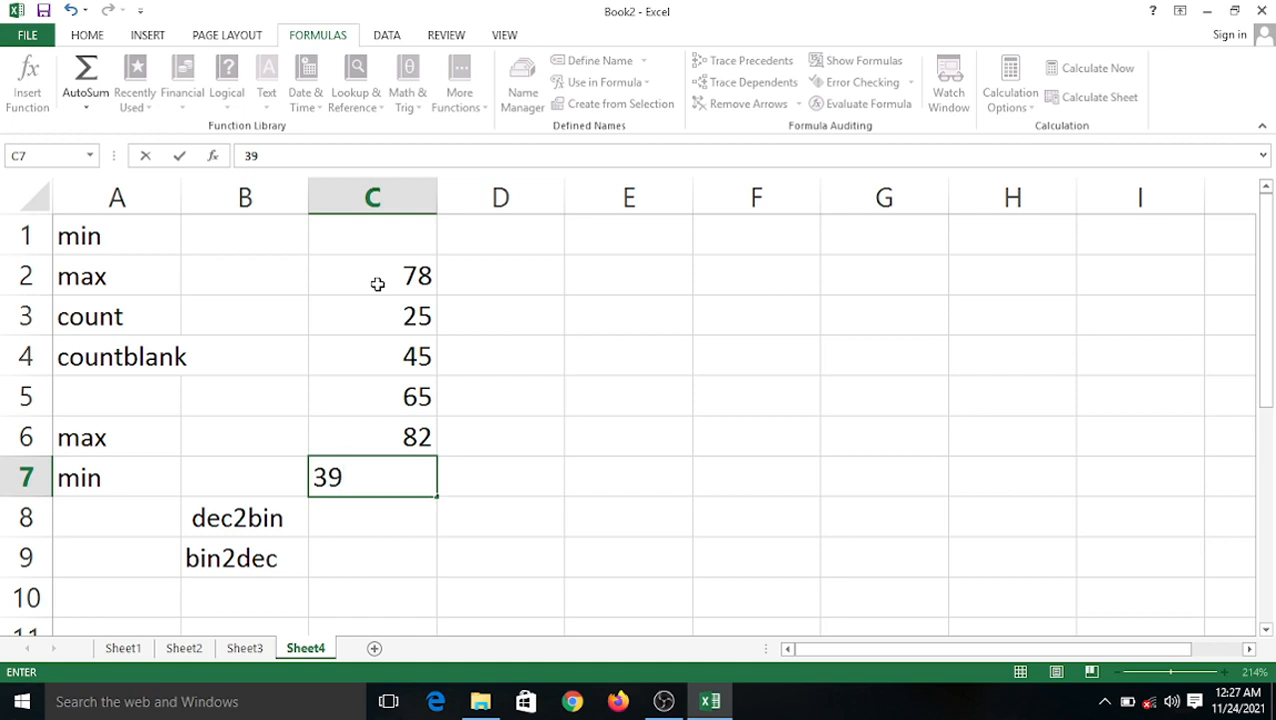
pyautogui.click(464, 288)
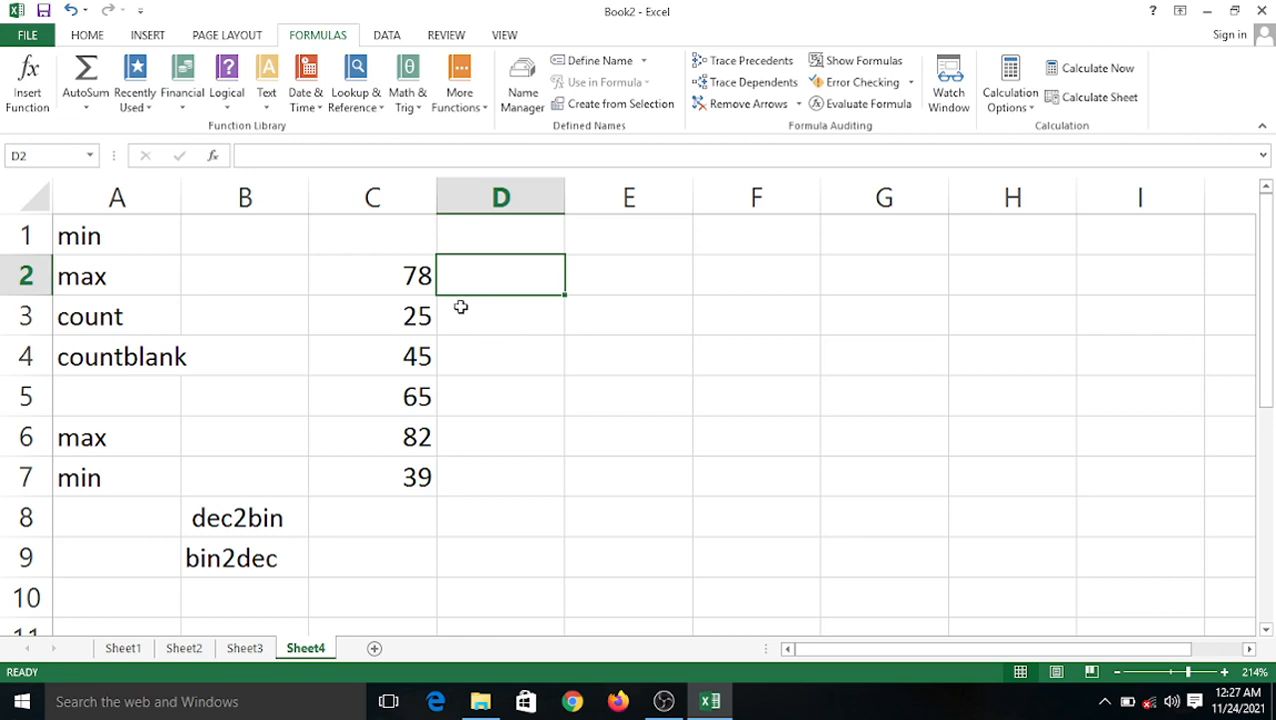
# Label C1 'dec' and D1 'bin' as the column headers.
pyautogui.click(398, 246)
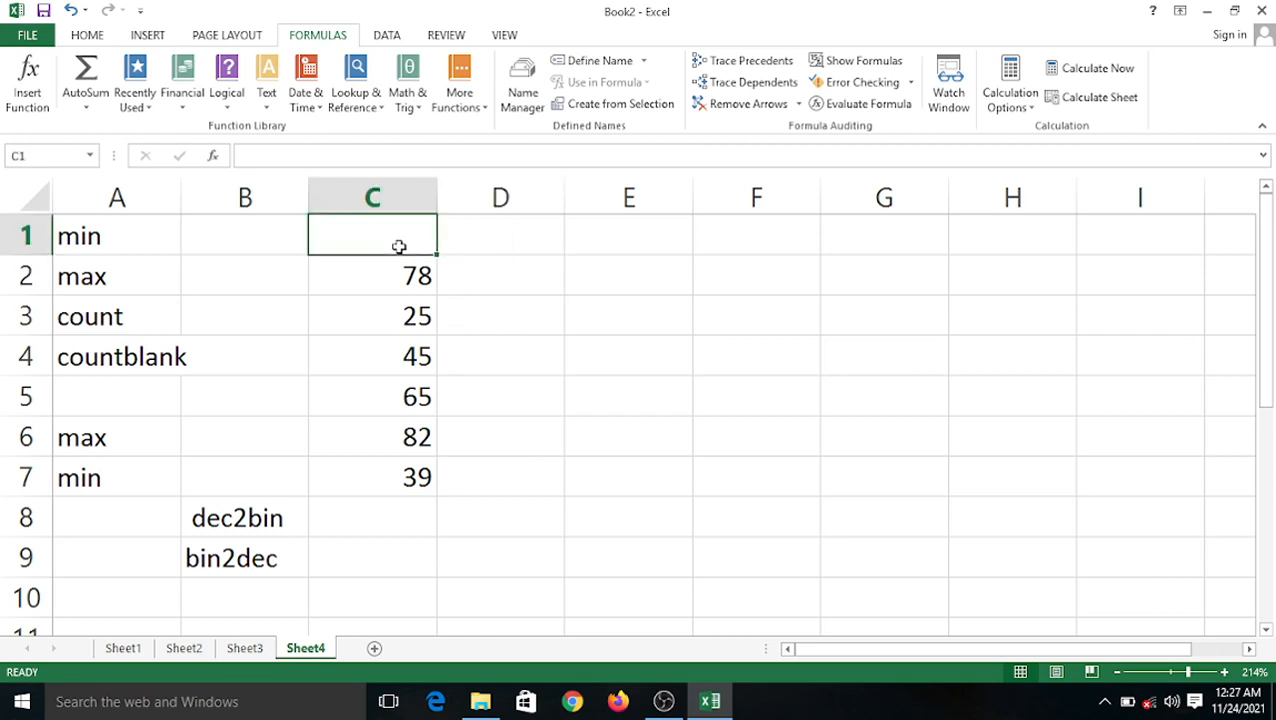
pyautogui.write('dec')
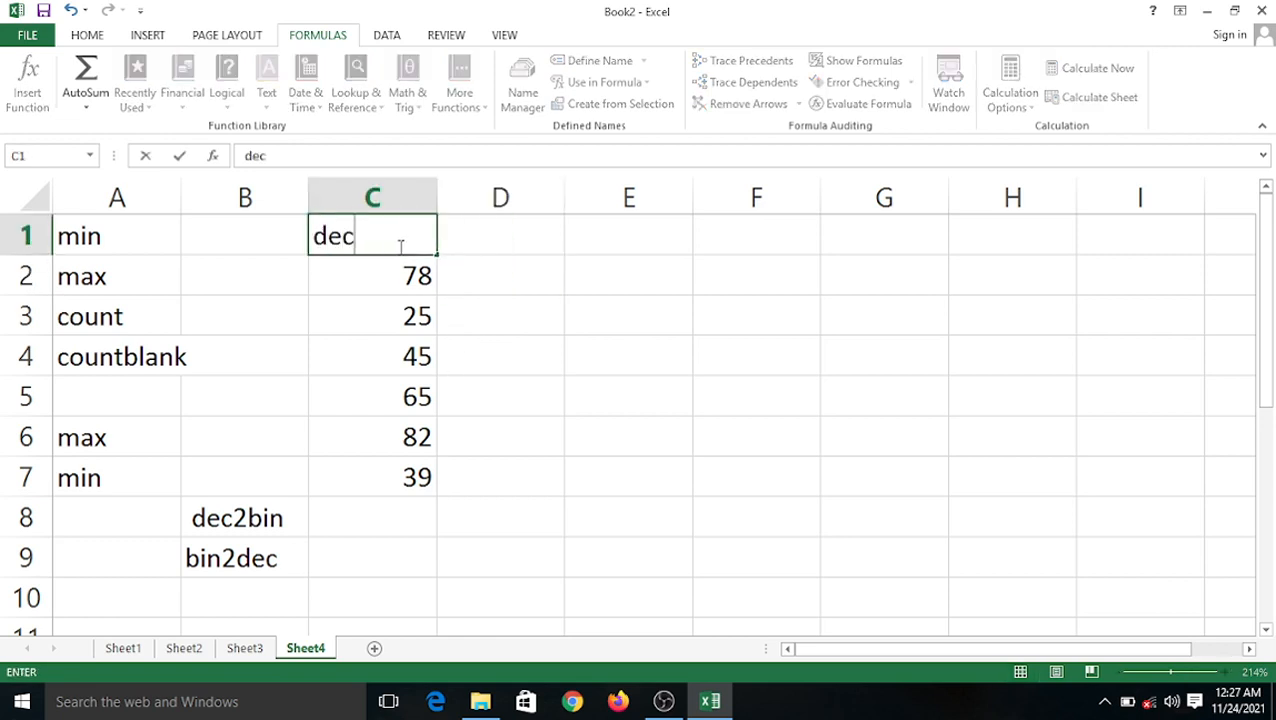
pyautogui.press('Tab')
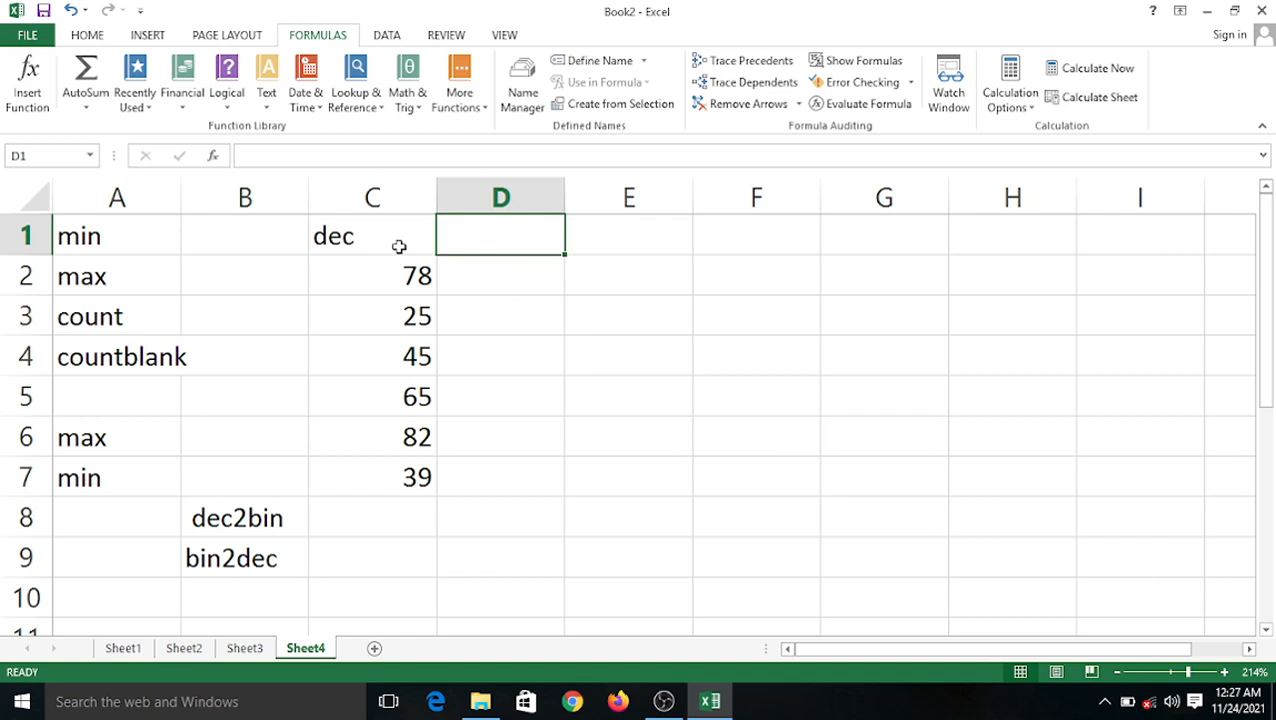
pyautogui.write('bin')
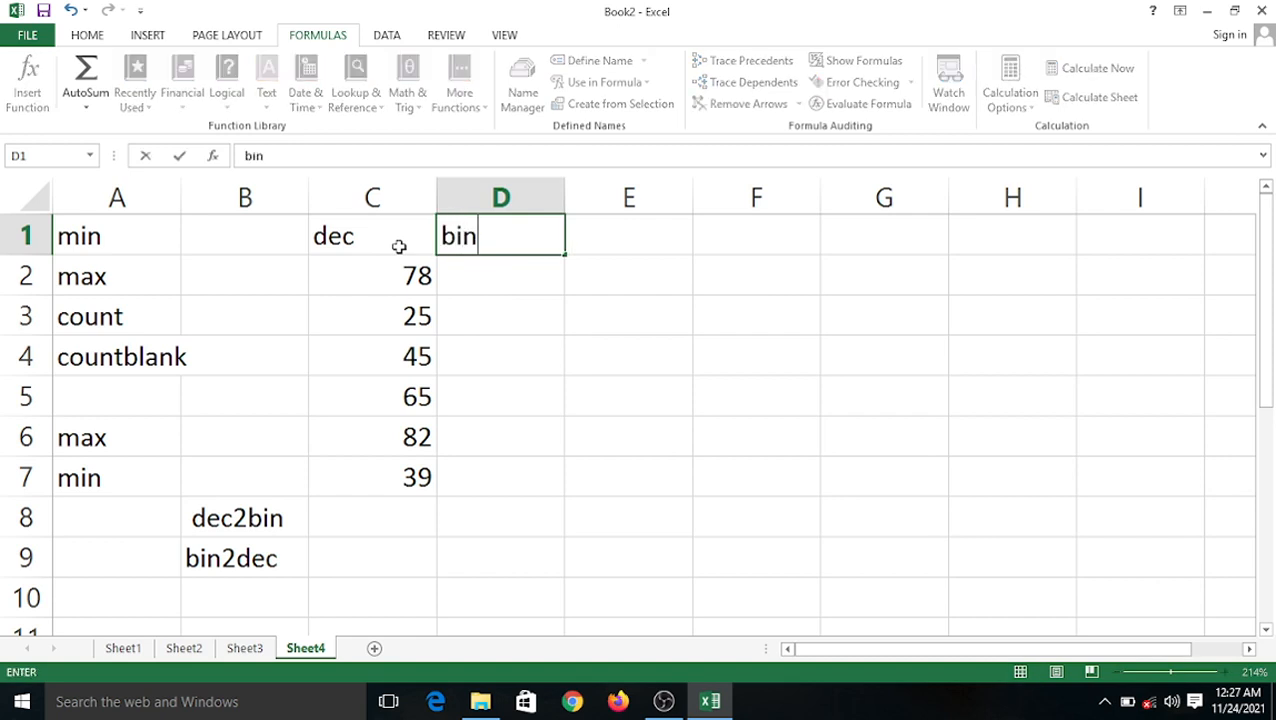
pyautogui.click(476, 282)
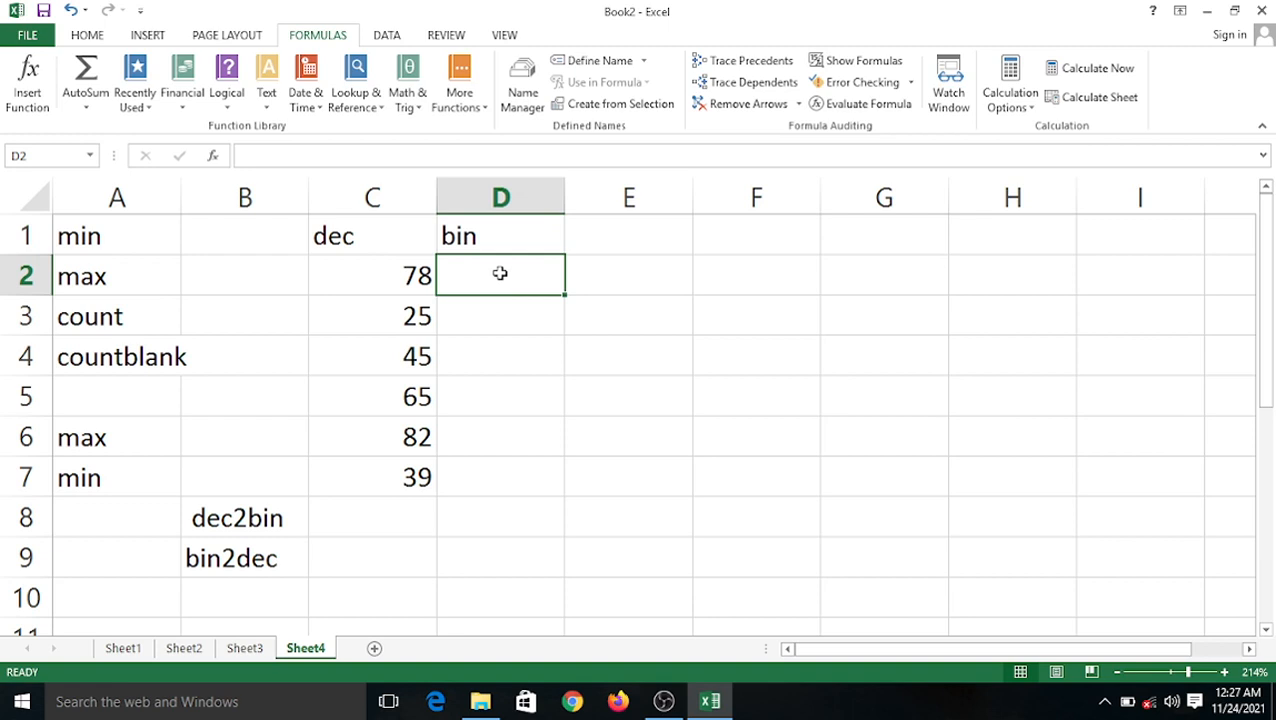
# Fill =DEC2BIN(C2) from D2 down to D7, then start changing C4 to 60.
pyautogui.write('=')
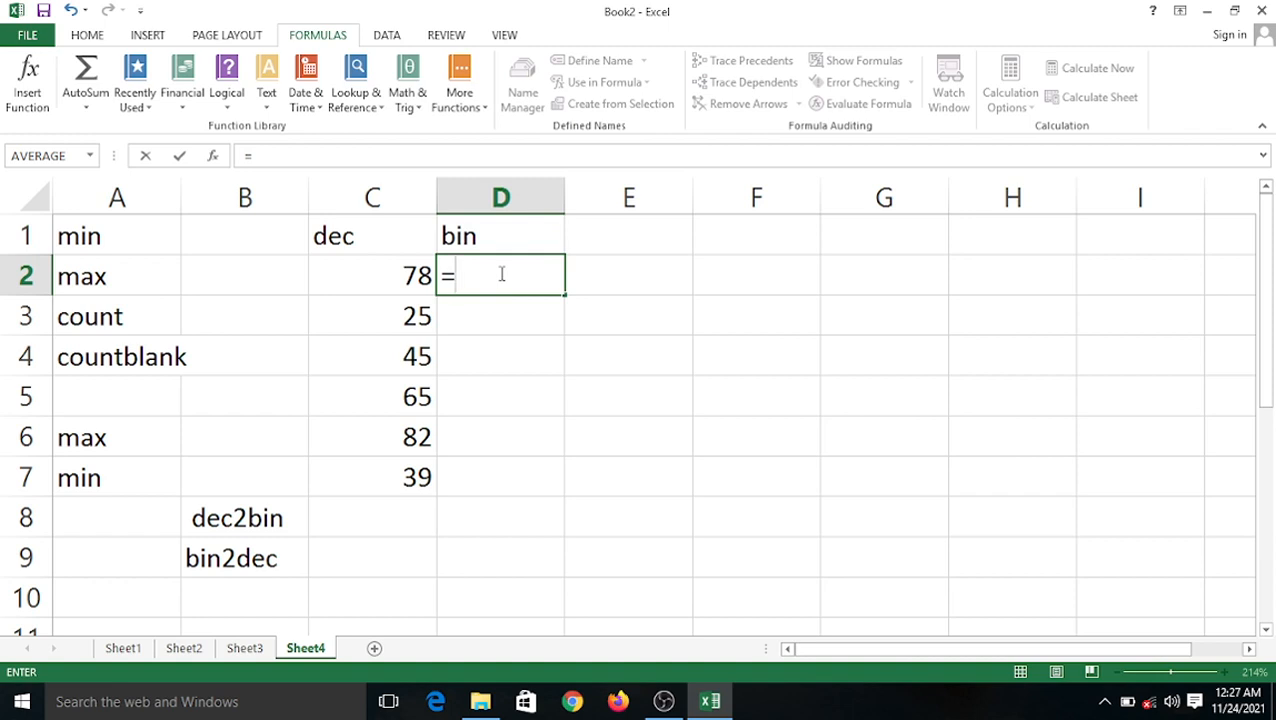
pyautogui.write('de')
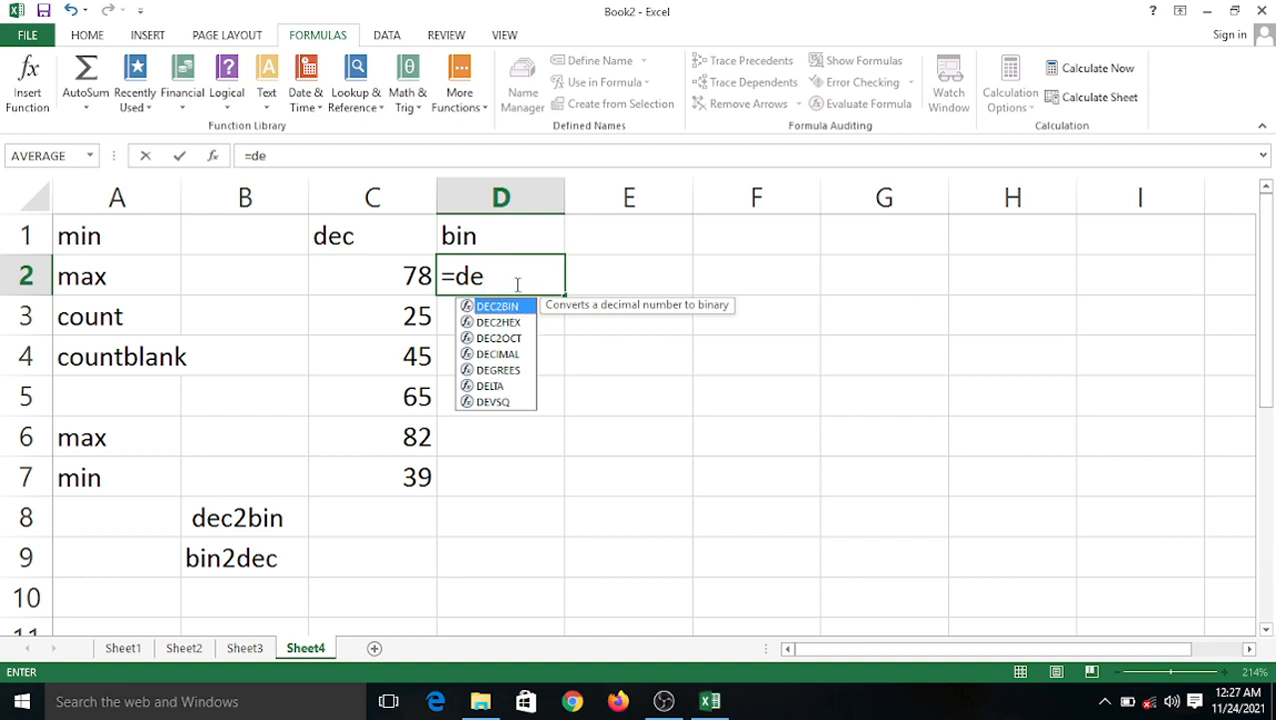
pyautogui.write('c')
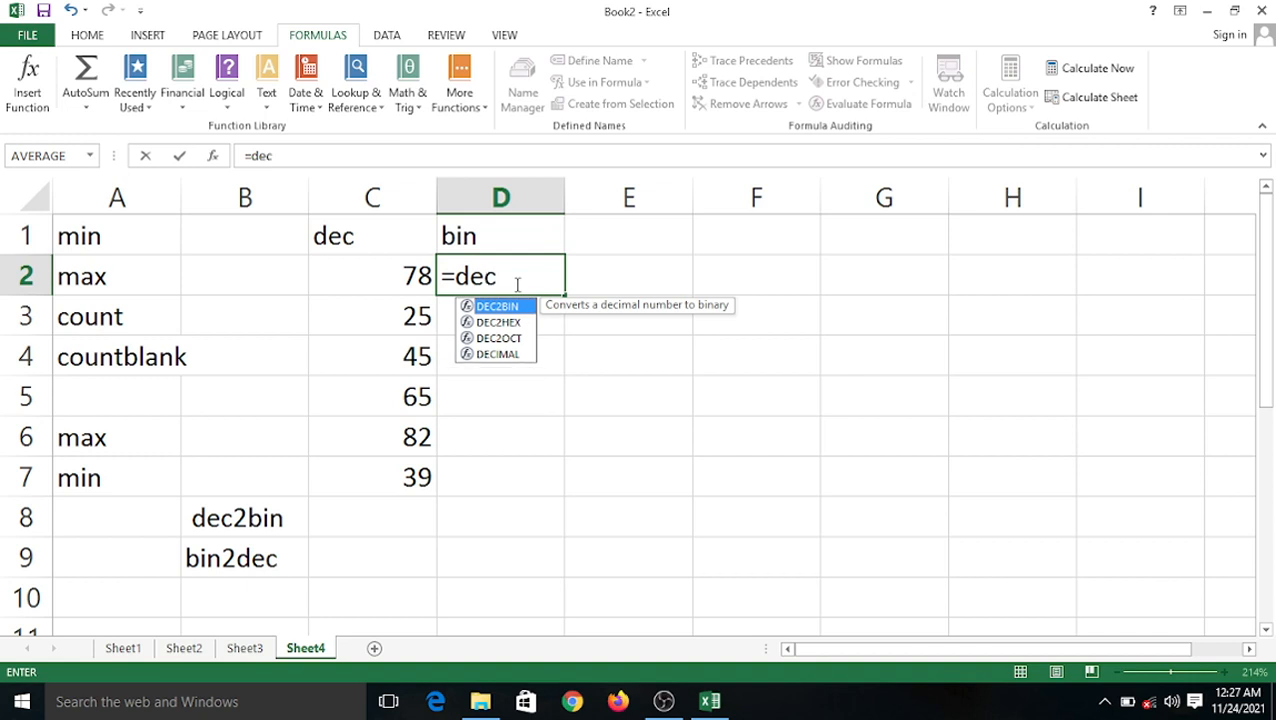
pyautogui.write('2bin')
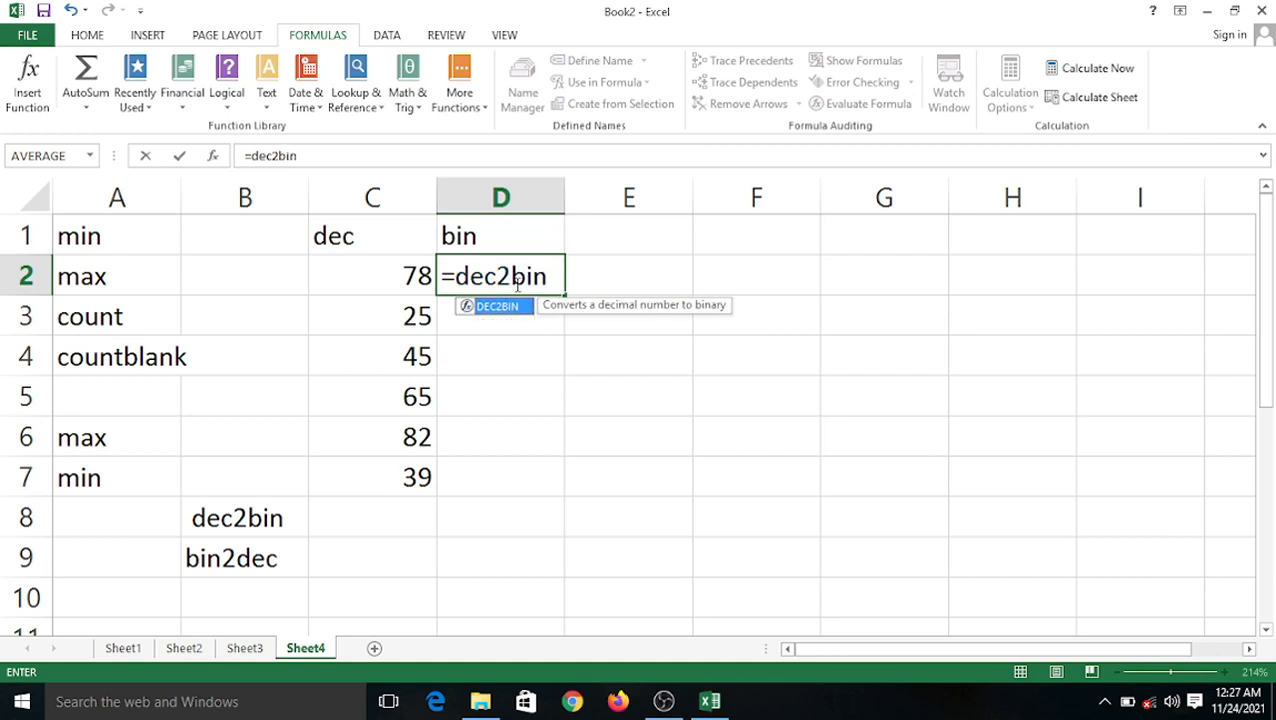
pyautogui.write('(')
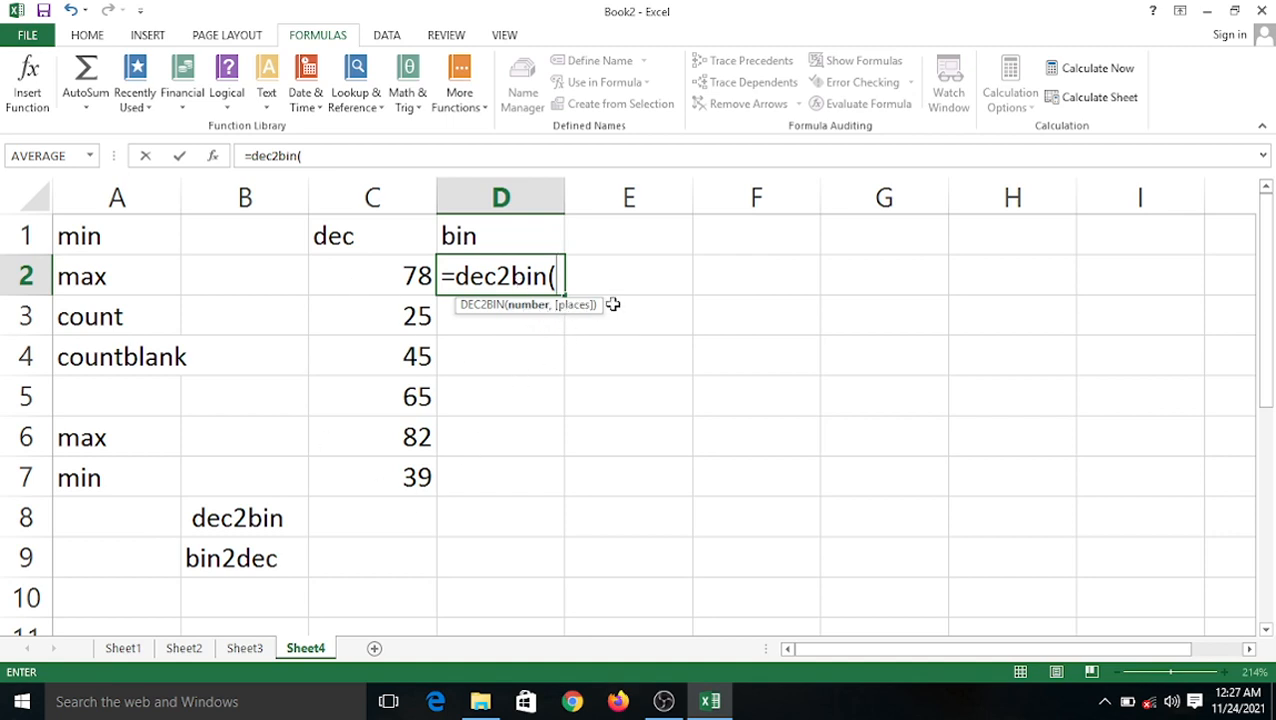
pyautogui.click(377, 273)
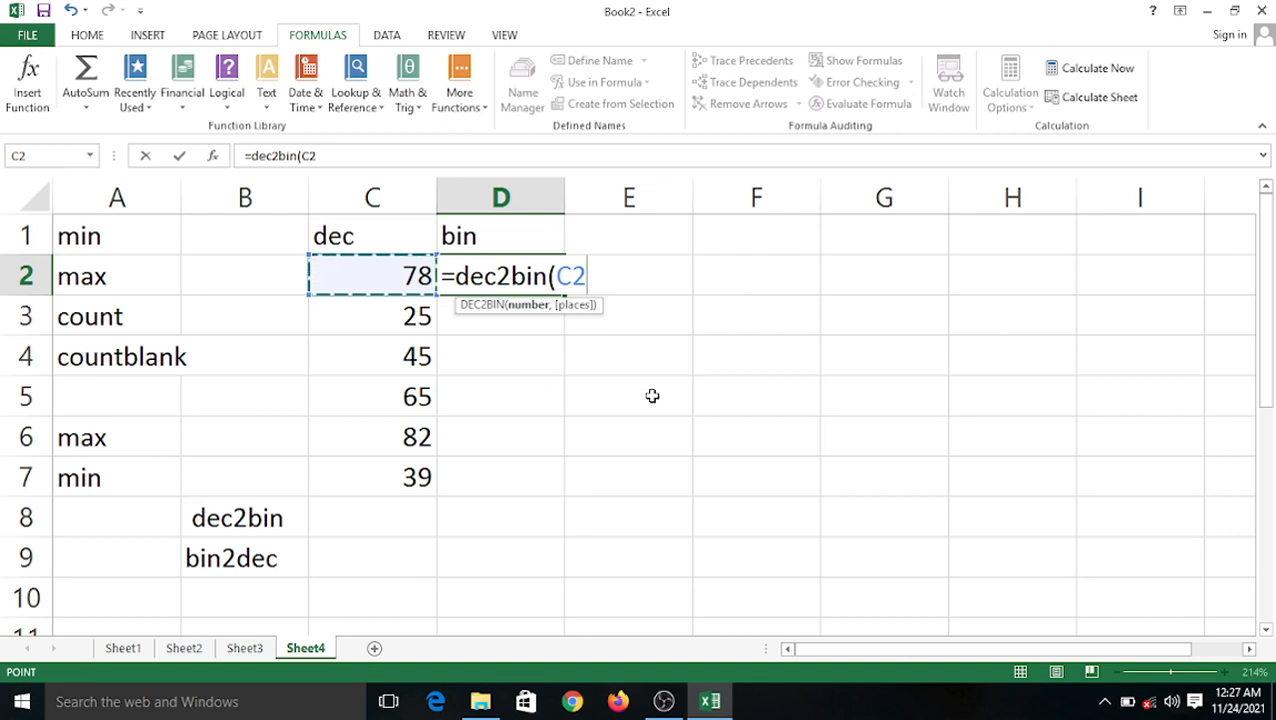
pyautogui.write(')')
pyautogui.press('Return')
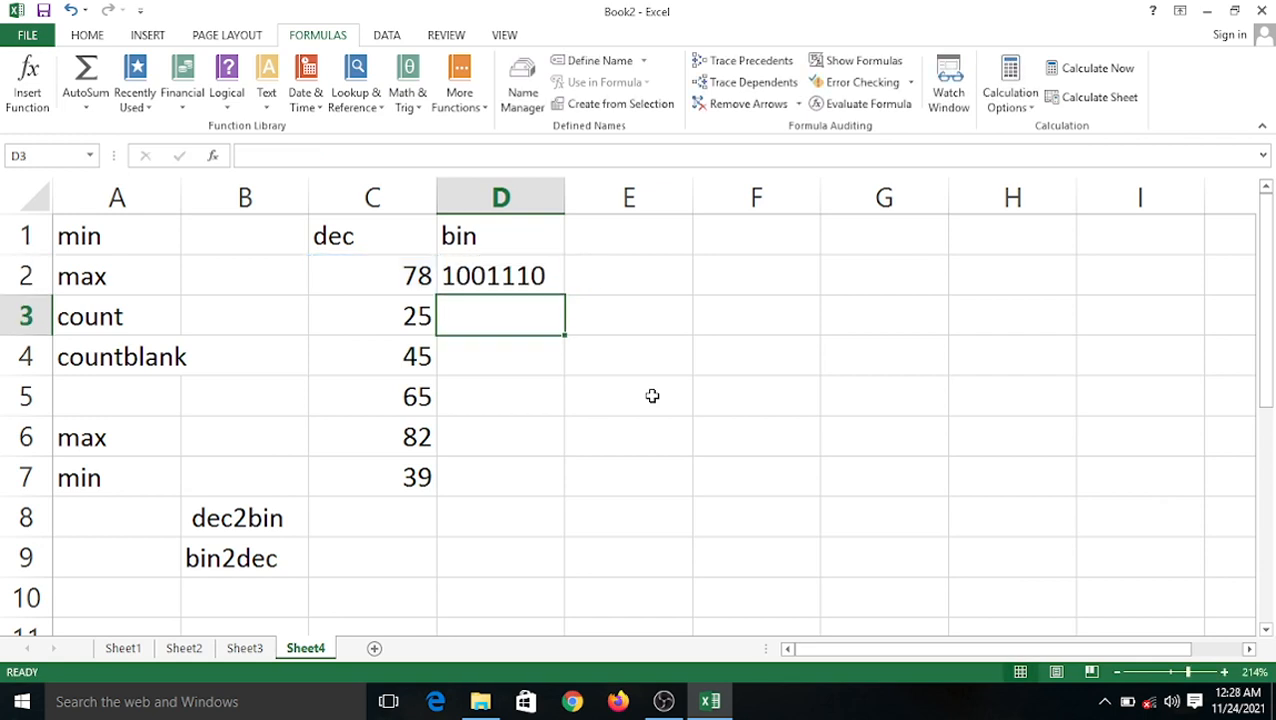
pyautogui.click(496, 278)
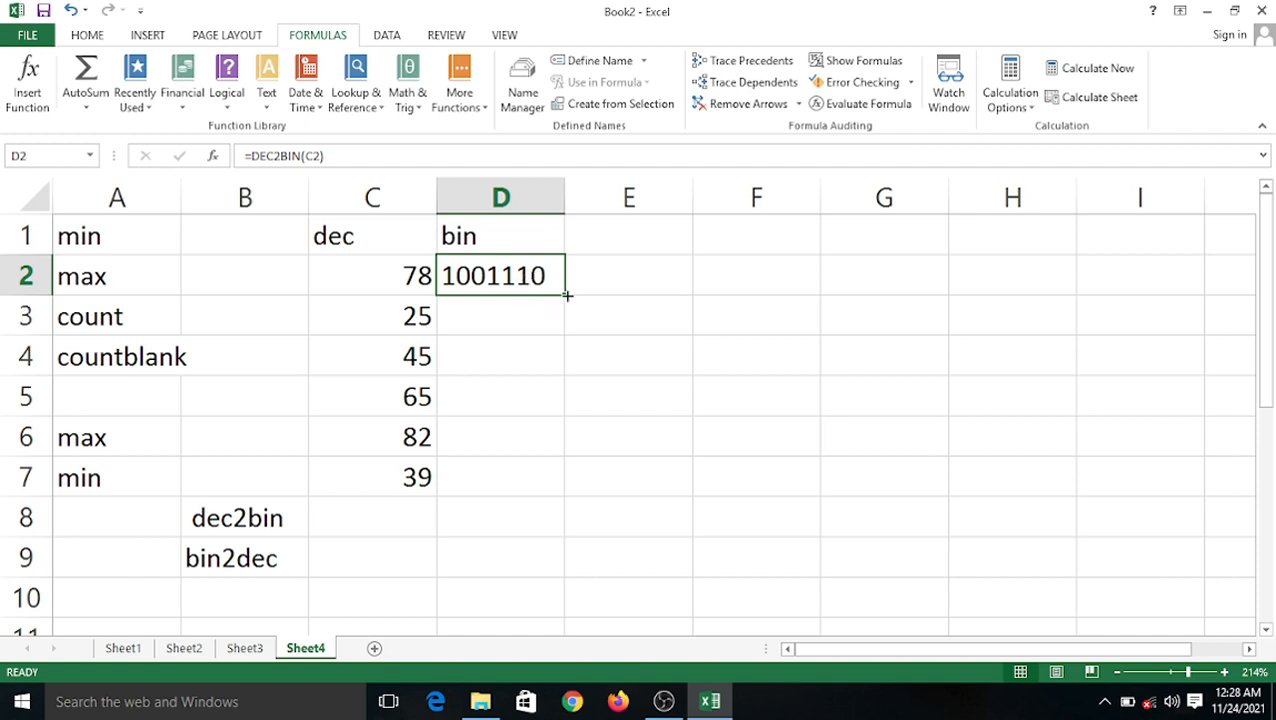
pyautogui.moveTo(565, 296); pyautogui.dragTo(572, 495)
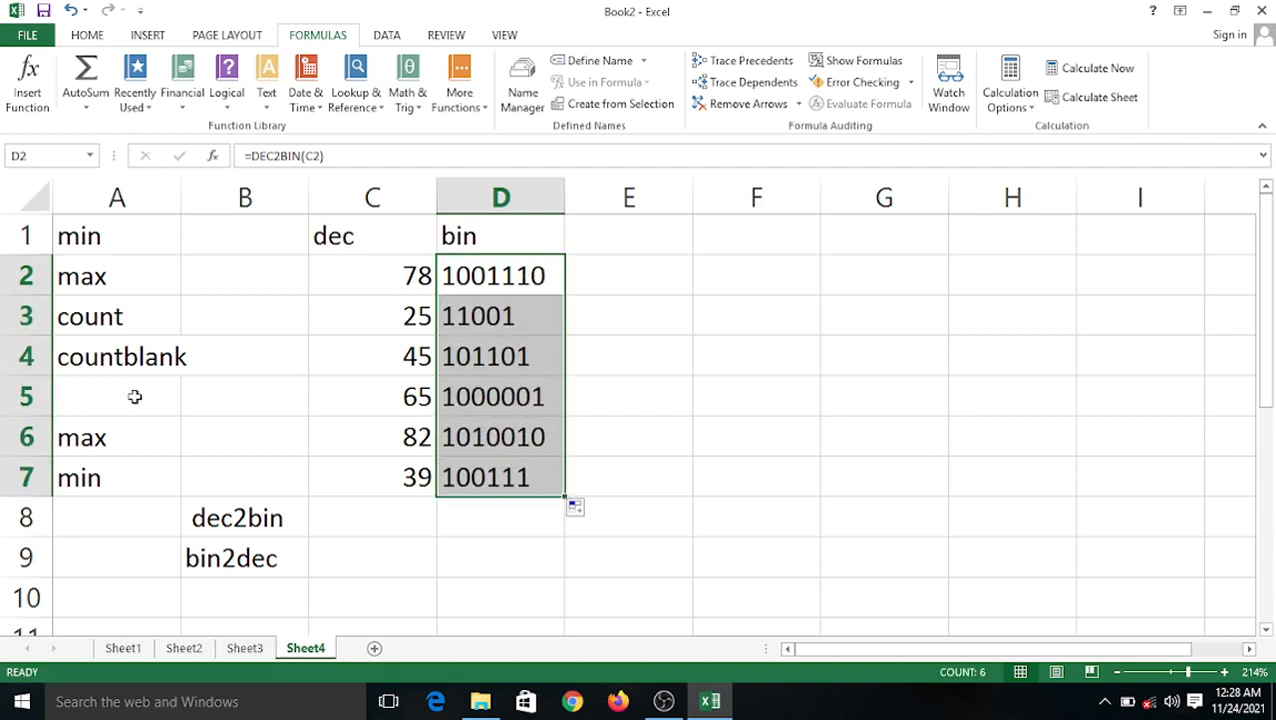
pyautogui.click(393, 357)
pyautogui.write('60')
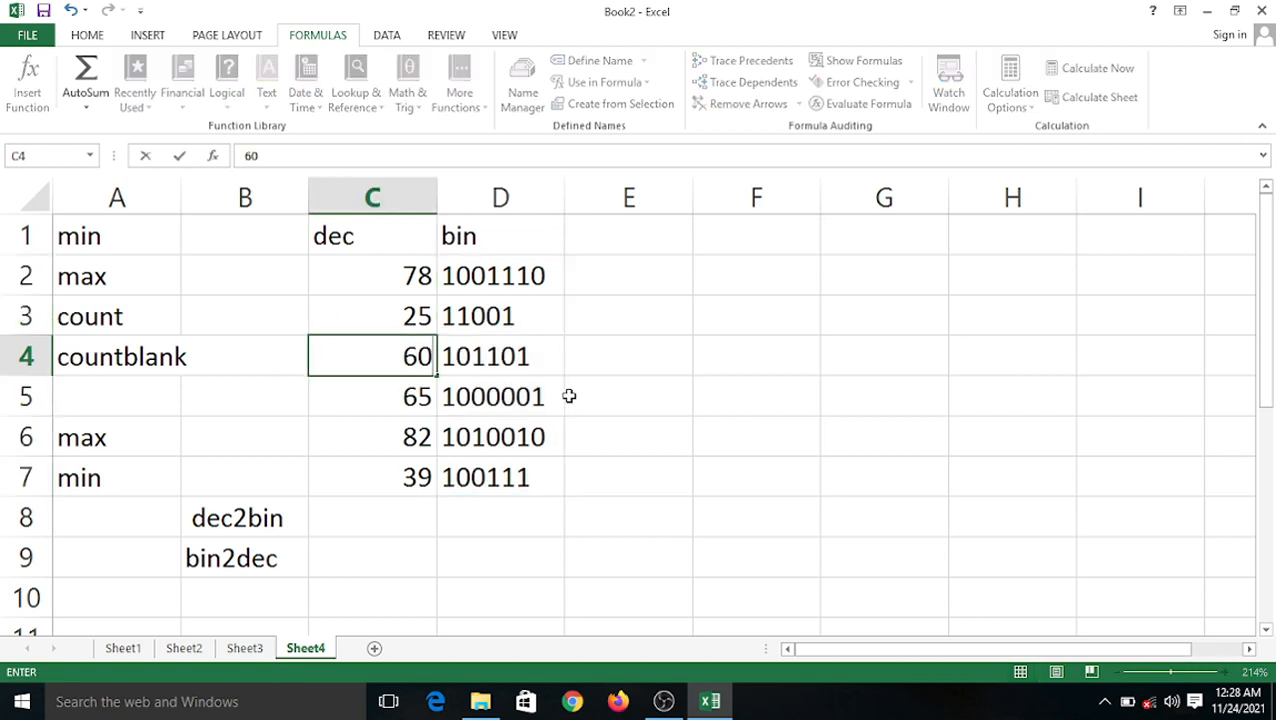
# Commit 60 in C4 so D4 recalculates to 111100.
pyautogui.click(620, 353)
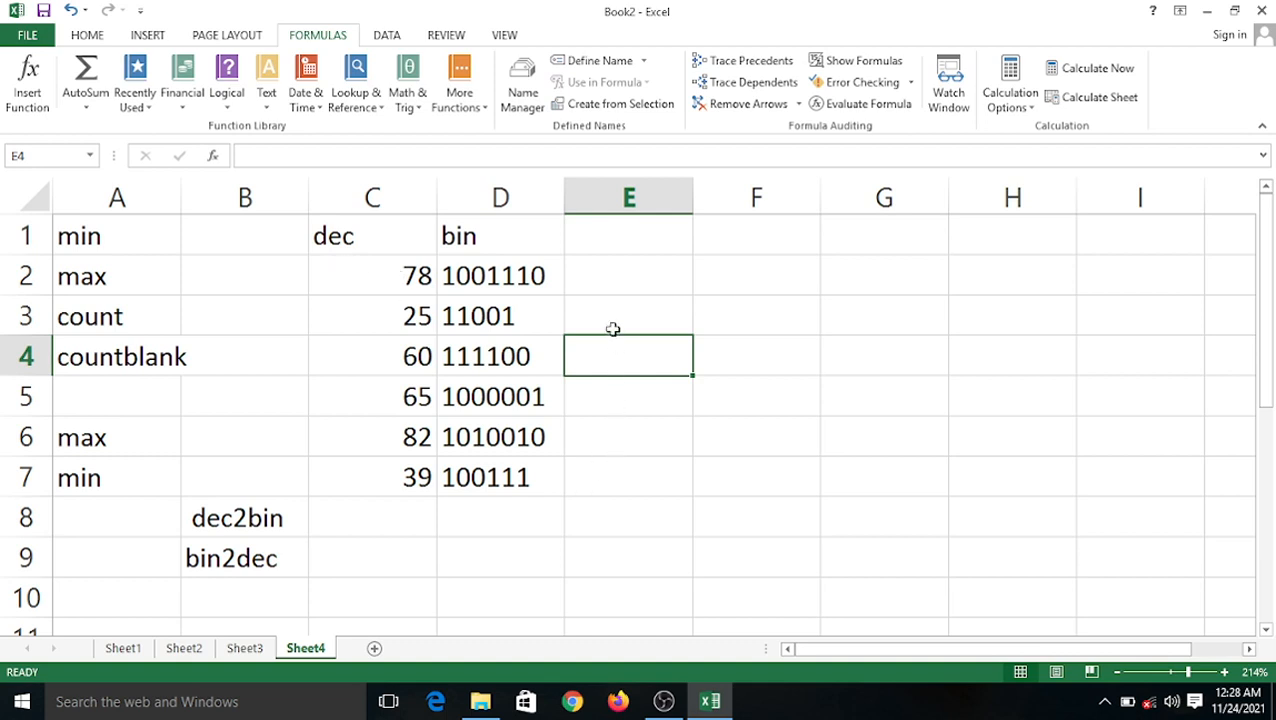
pyautogui.click(520, 265)
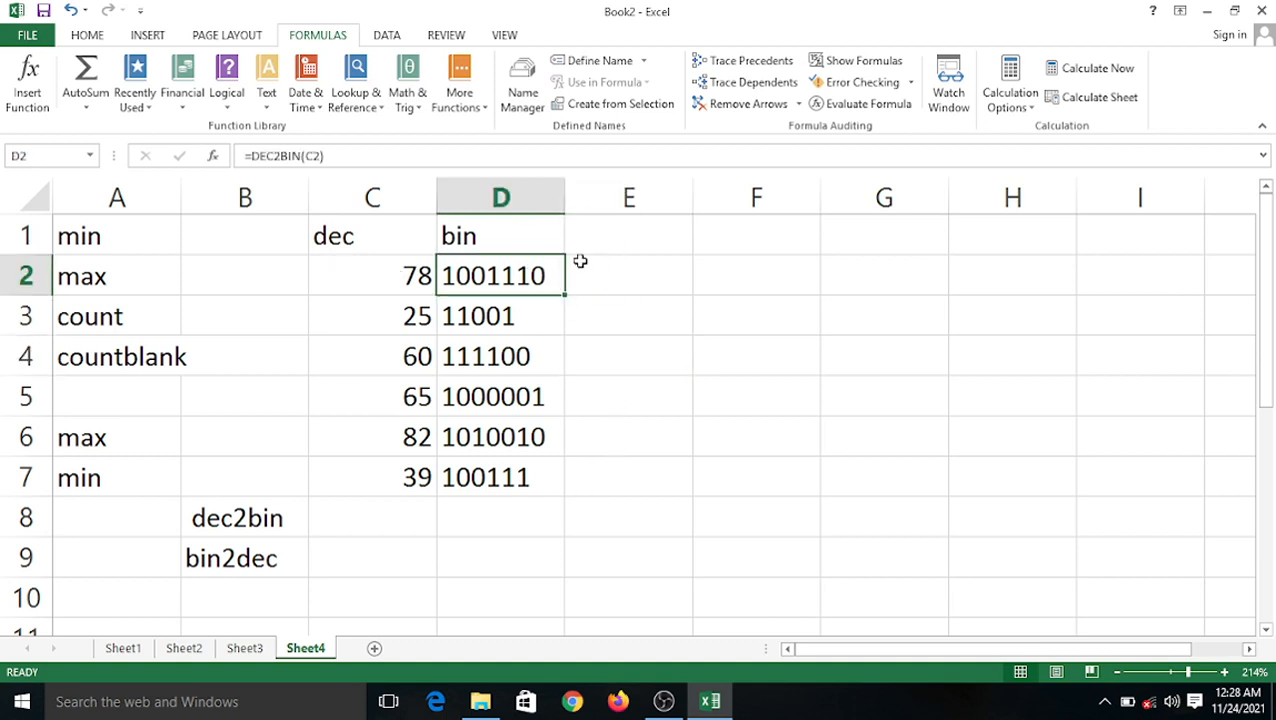
pyautogui.click(585, 247)
# Head column E 'dec' and fill =BIN2DEC(D2) down E2:E7, returning 78, 25, 60, 65, 82, 39.
pyautogui.write('dec')
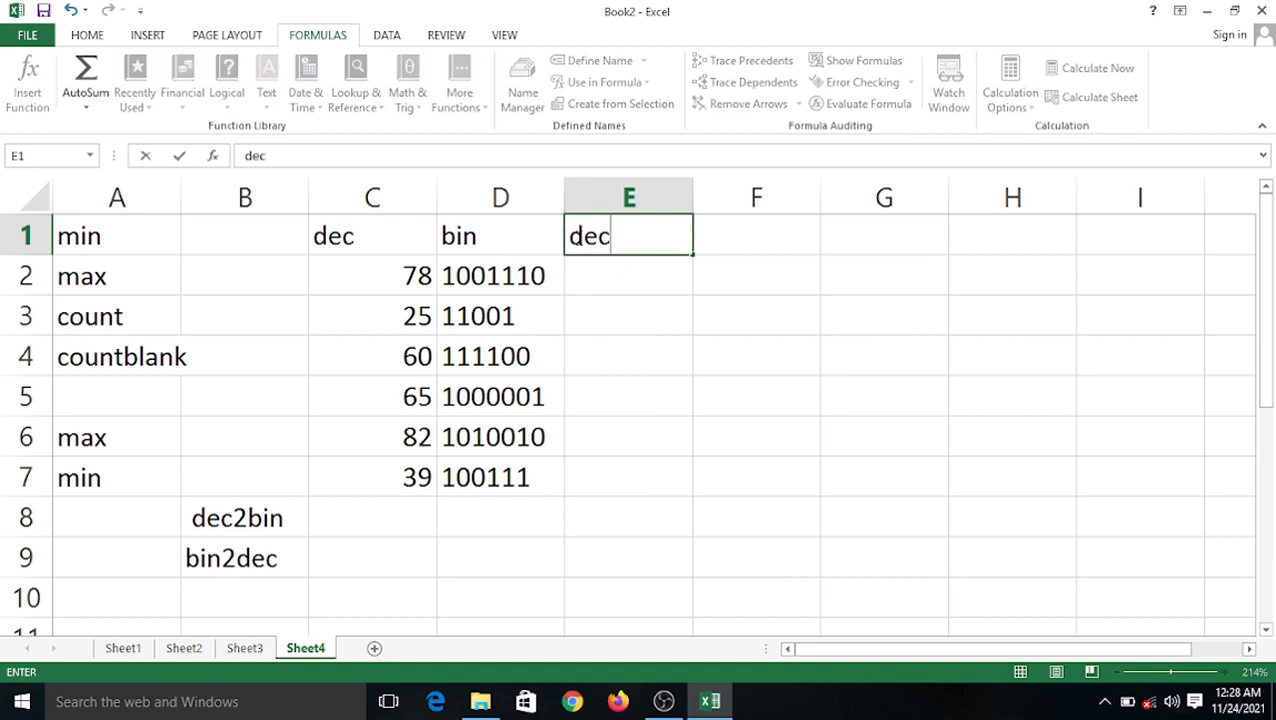
pyautogui.click(595, 285)
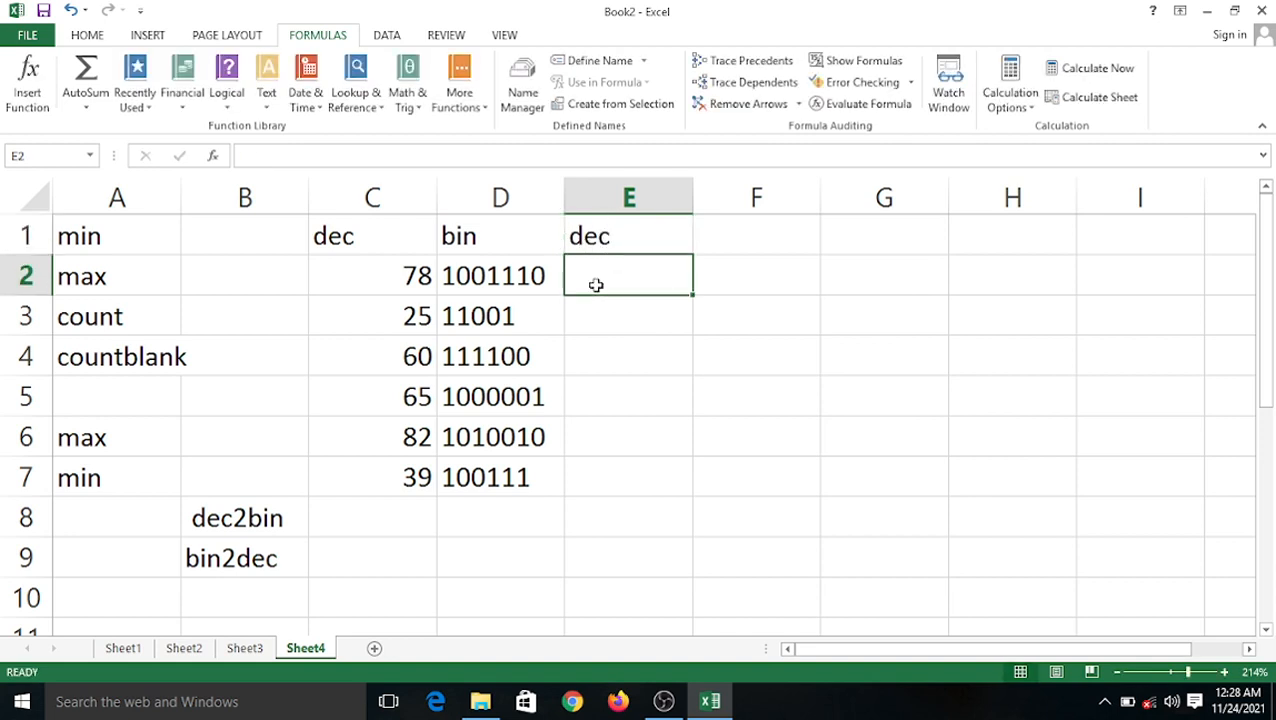
pyautogui.write('=')
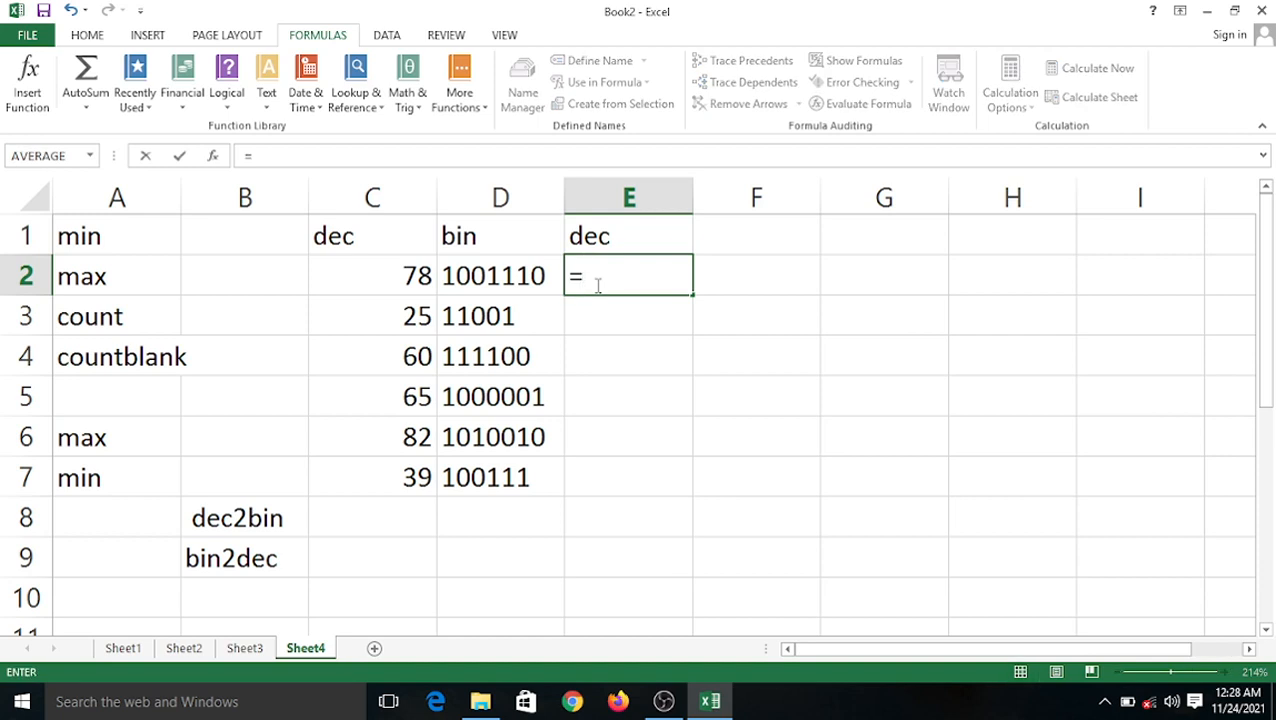
pyautogui.write('bin')
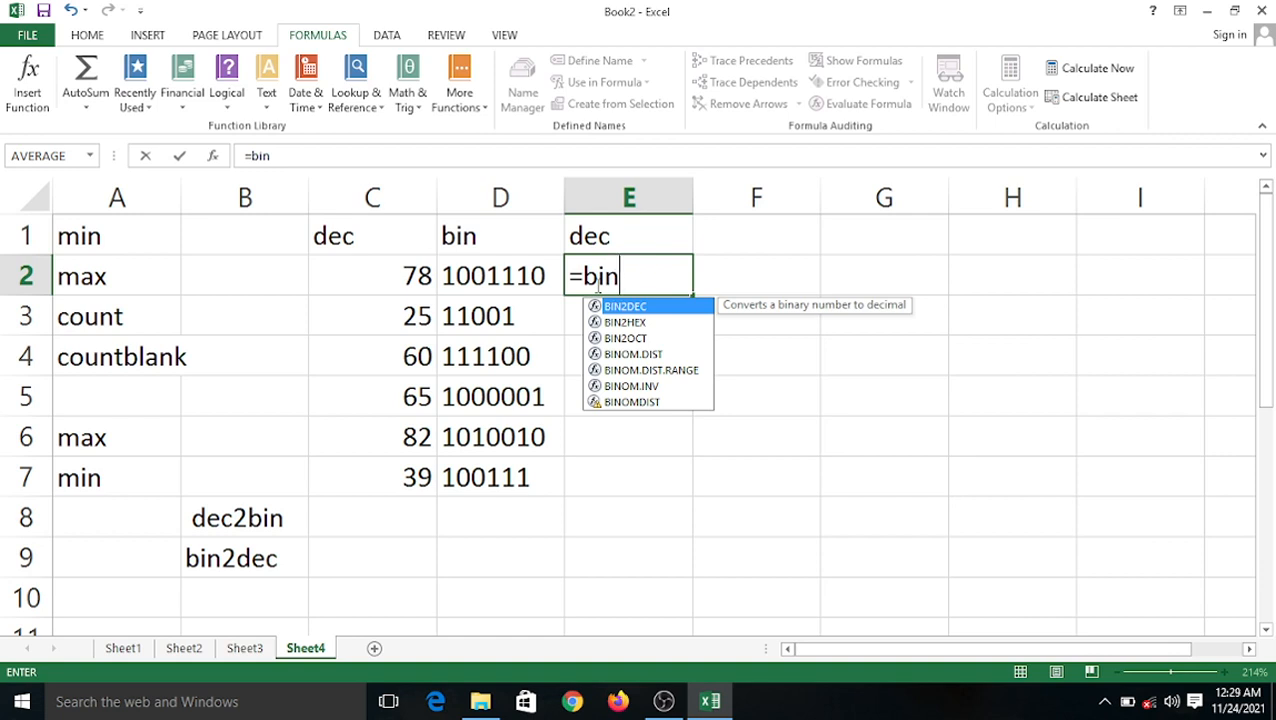
pyautogui.write('2')
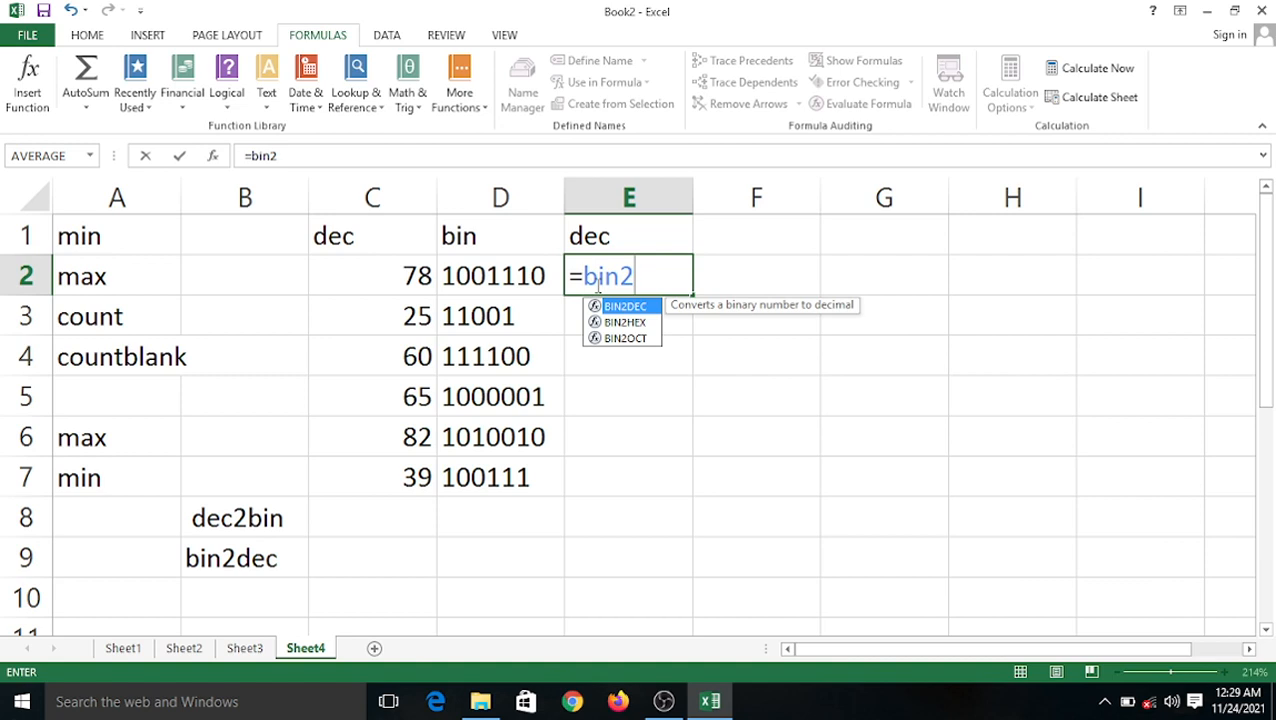
pyautogui.write('dec')
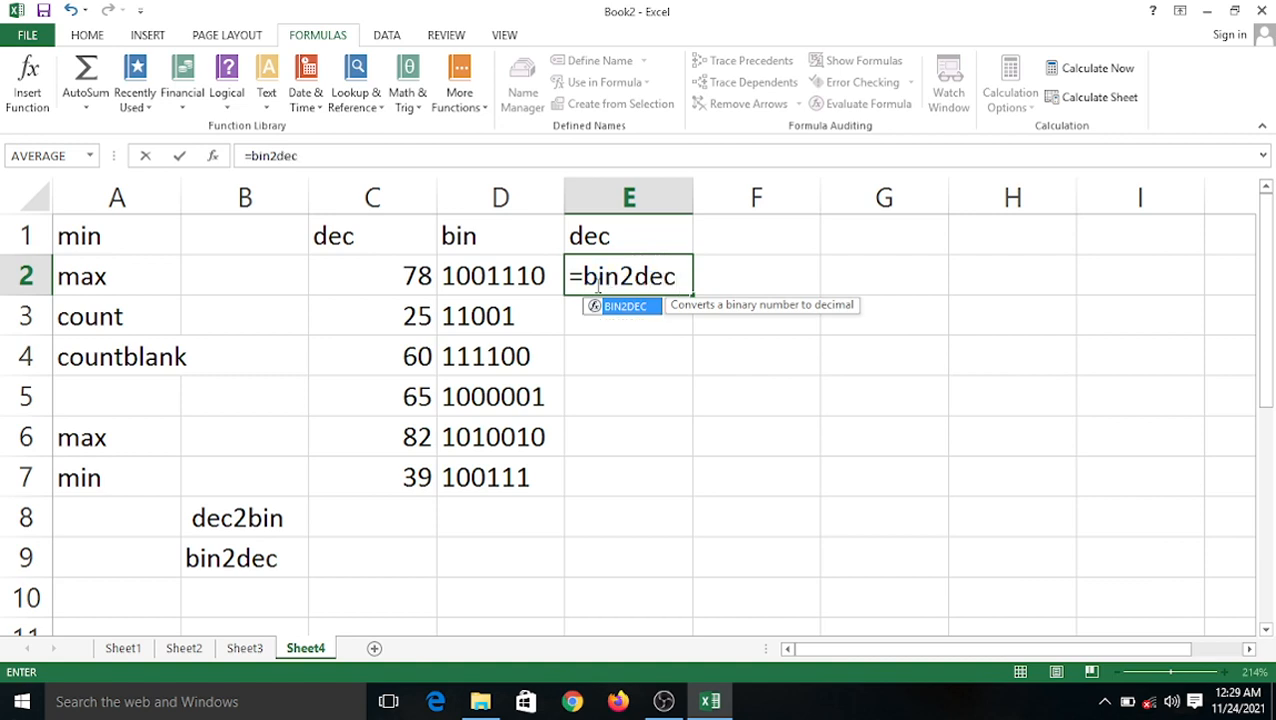
pyautogui.write('(')
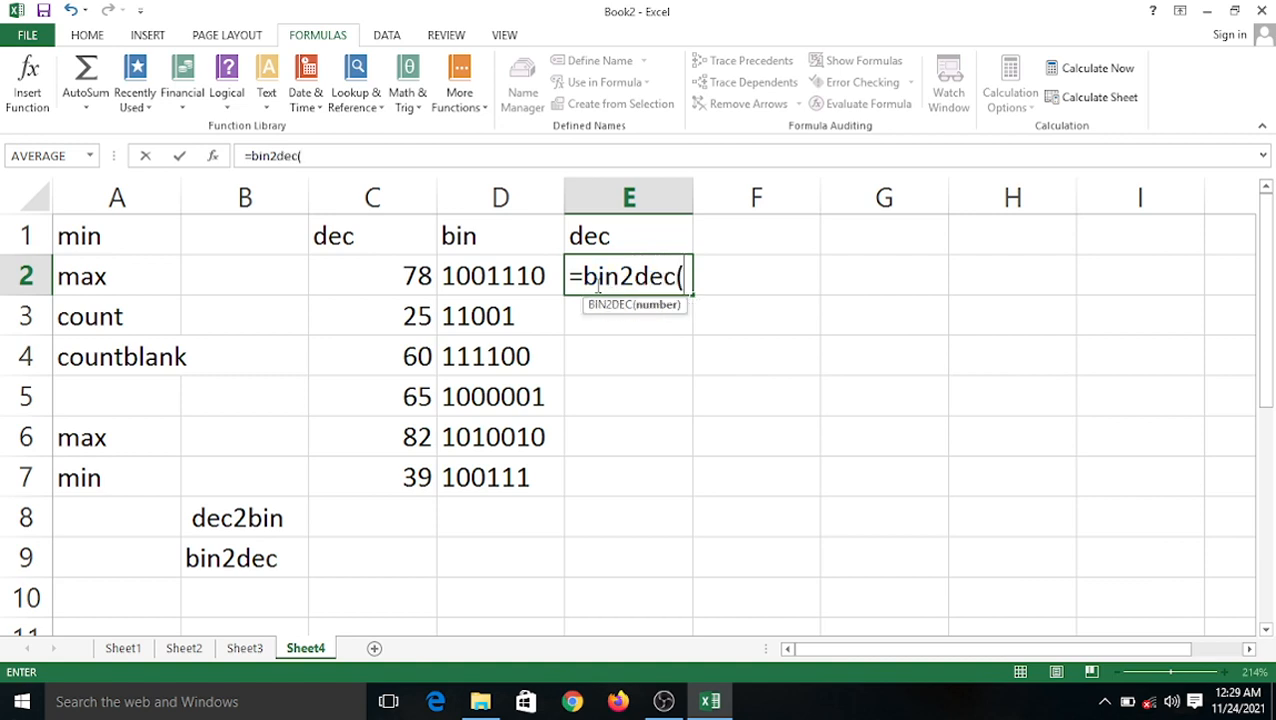
pyautogui.click(480, 276)
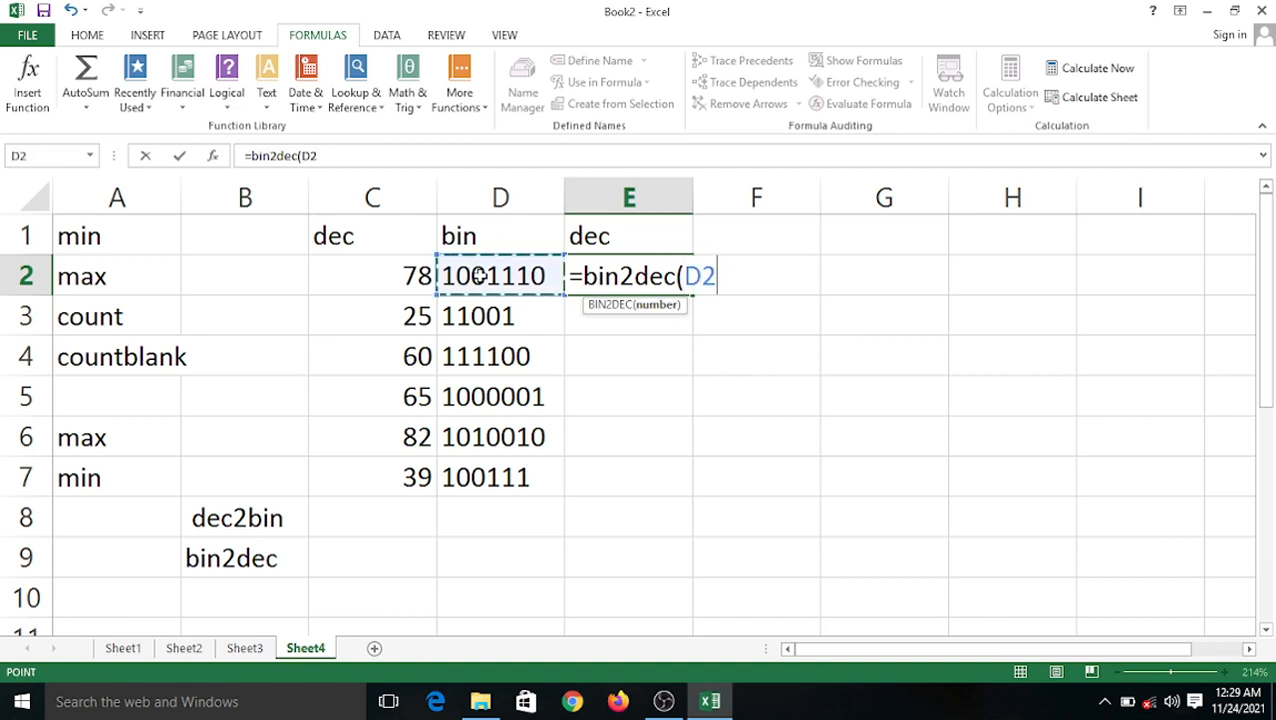
pyautogui.write(')')
pyautogui.press('Return')
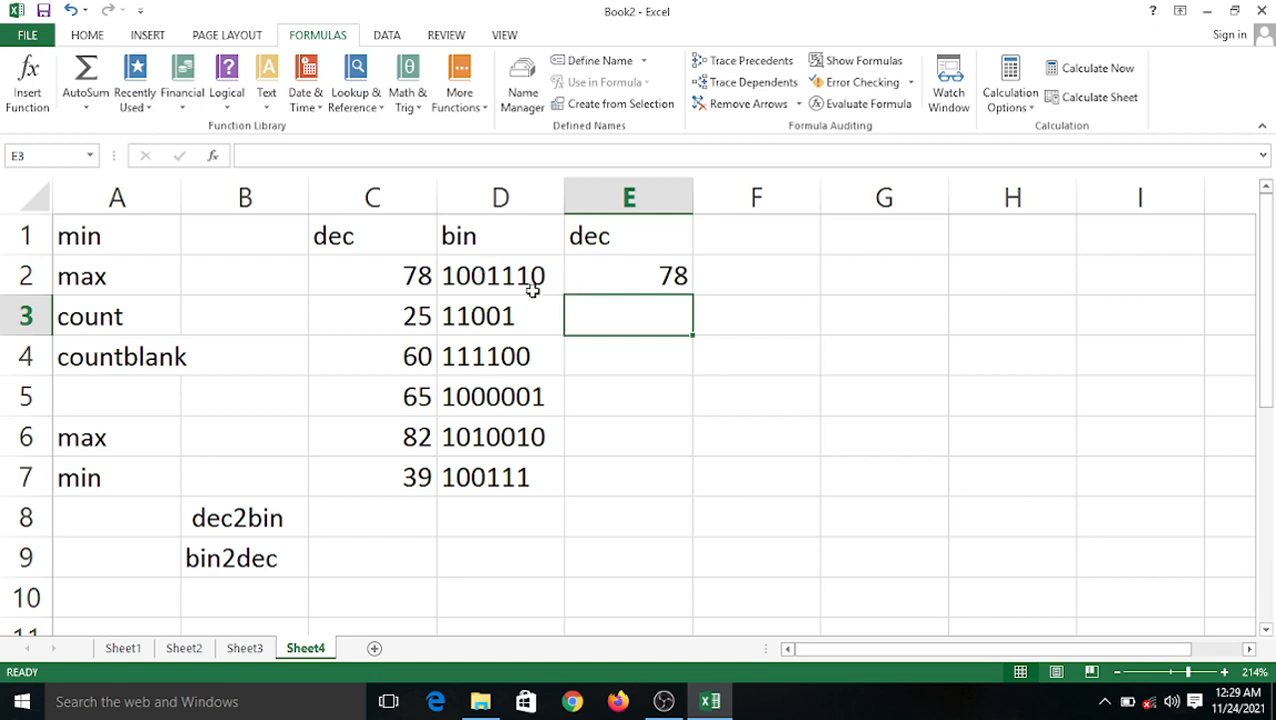
pyautogui.click(630, 279)
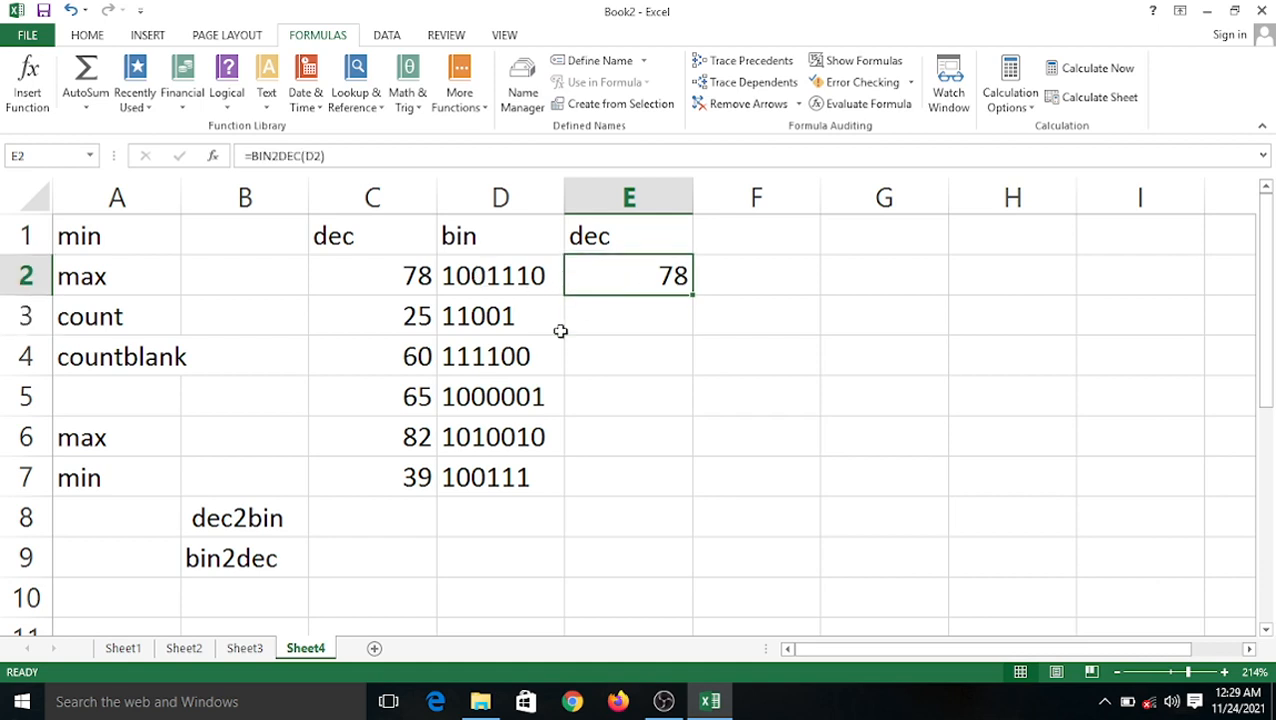
pyautogui.moveTo(692, 295); pyautogui.dragTo(692, 494)
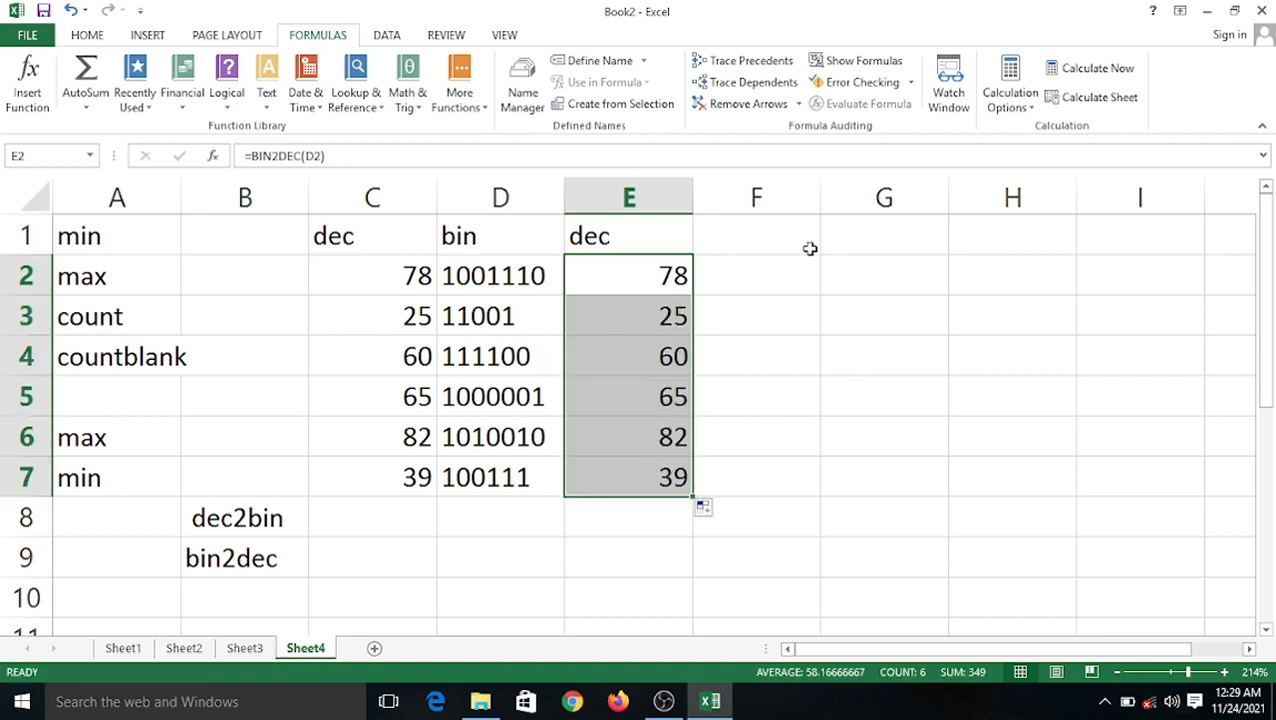
# Enter 110110, 1011001, 110011, 111111 and 101010 into F2:F6, fixing two typos.
pyautogui.click(763, 276)
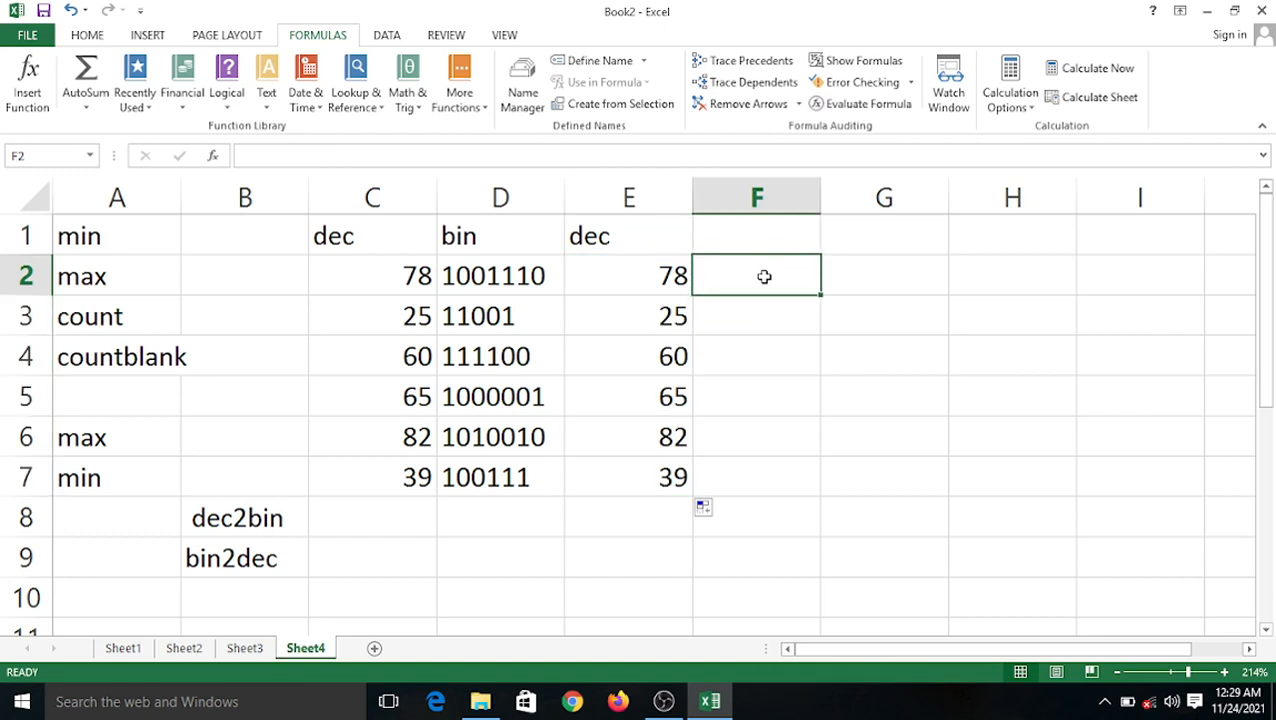
pyautogui.write('110110')
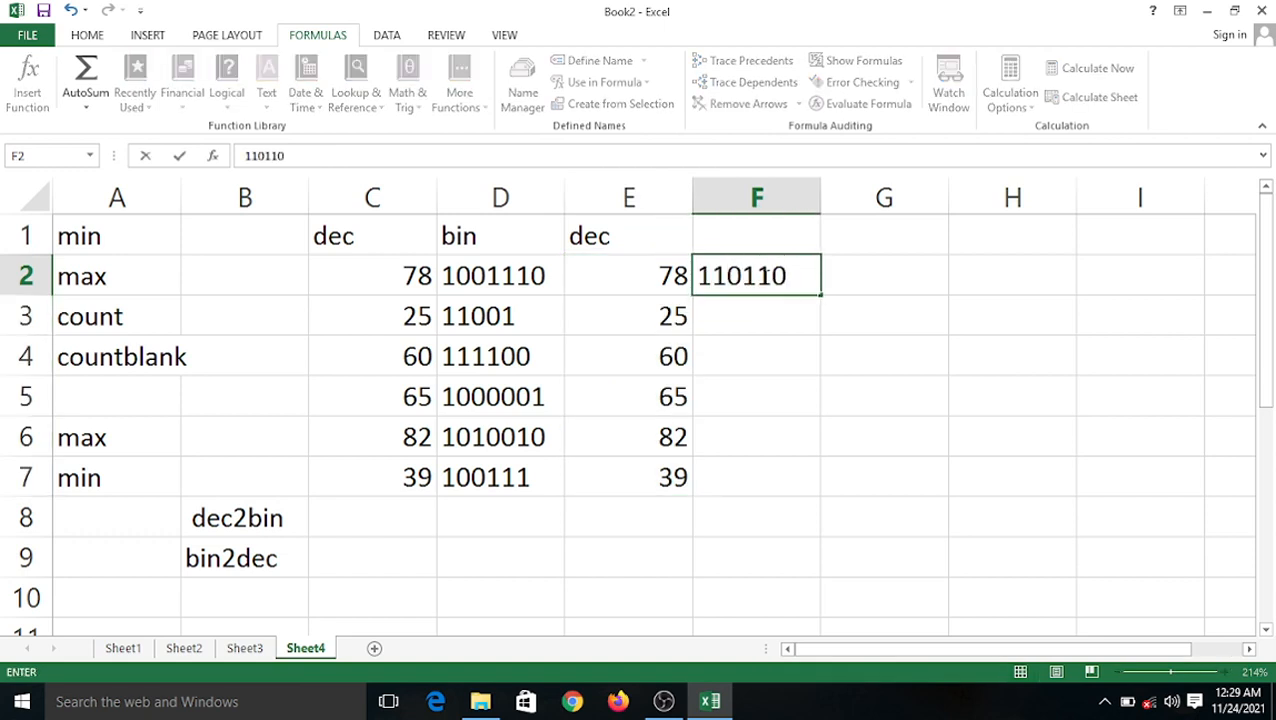
pyautogui.press('Return')
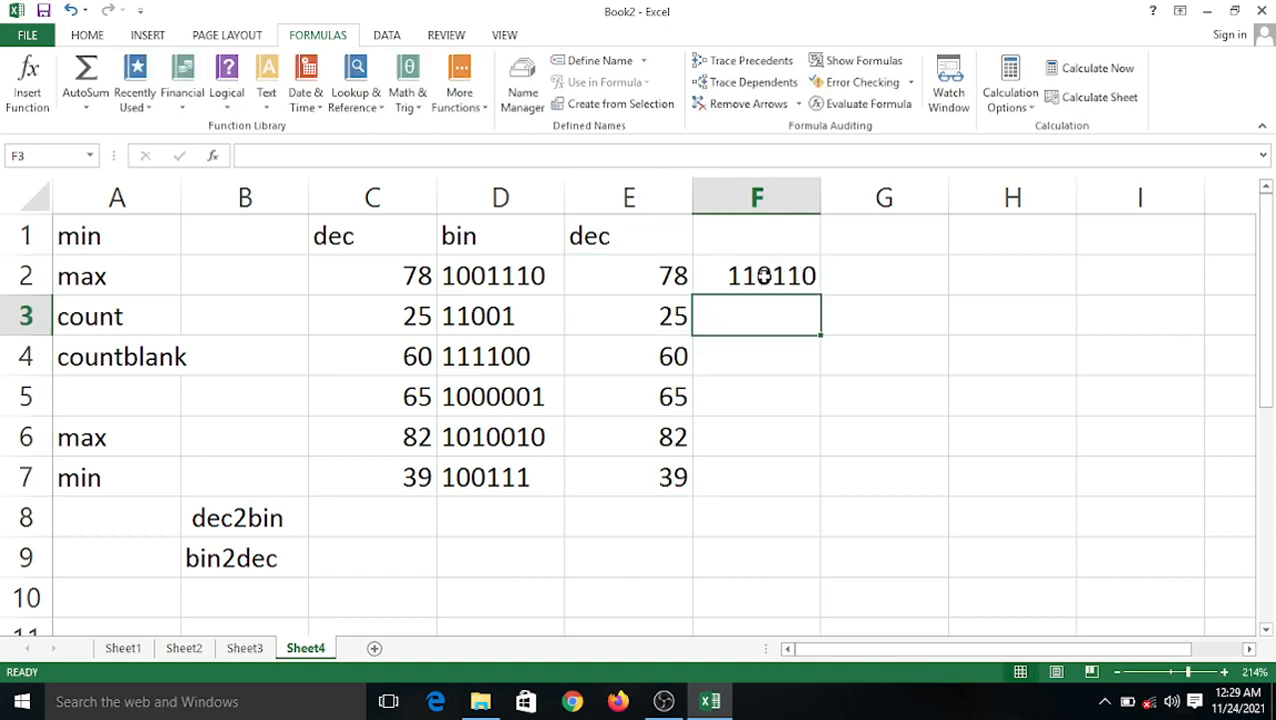
pyautogui.write('12')
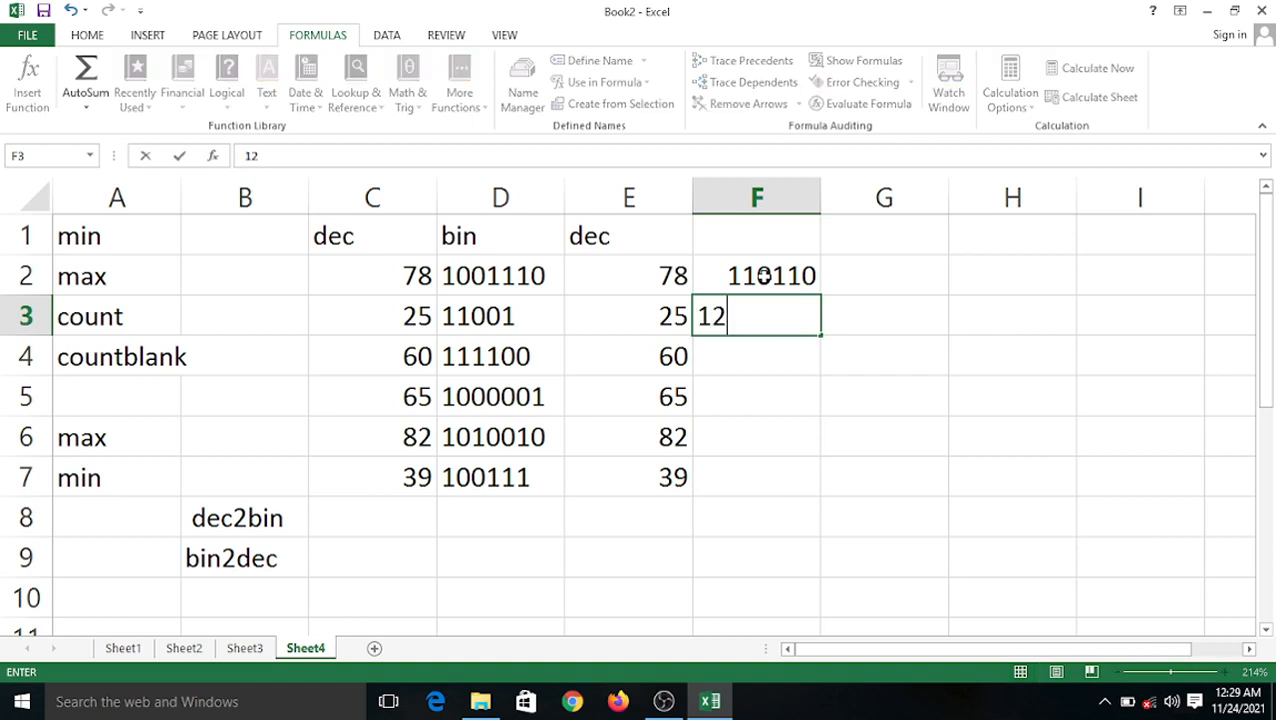
pyautogui.press('BackSpace')
pyautogui.write('0110')
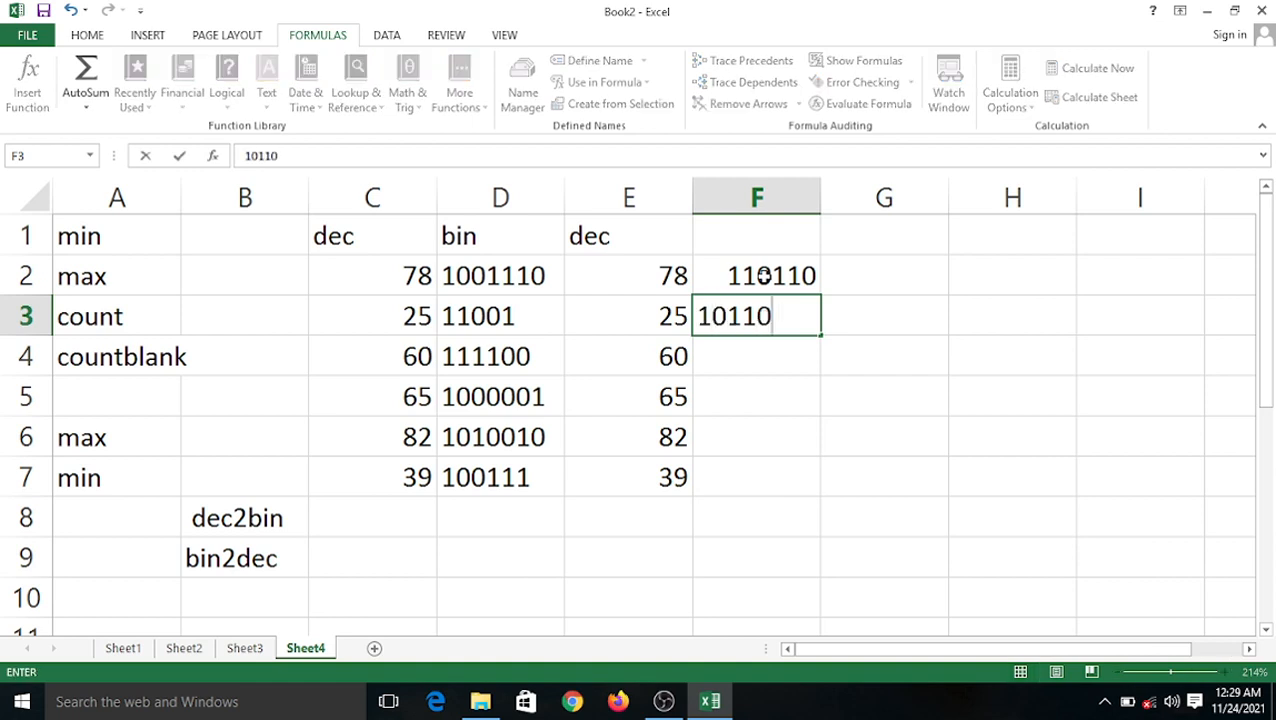
pyautogui.write('01')
pyautogui.press('Return')
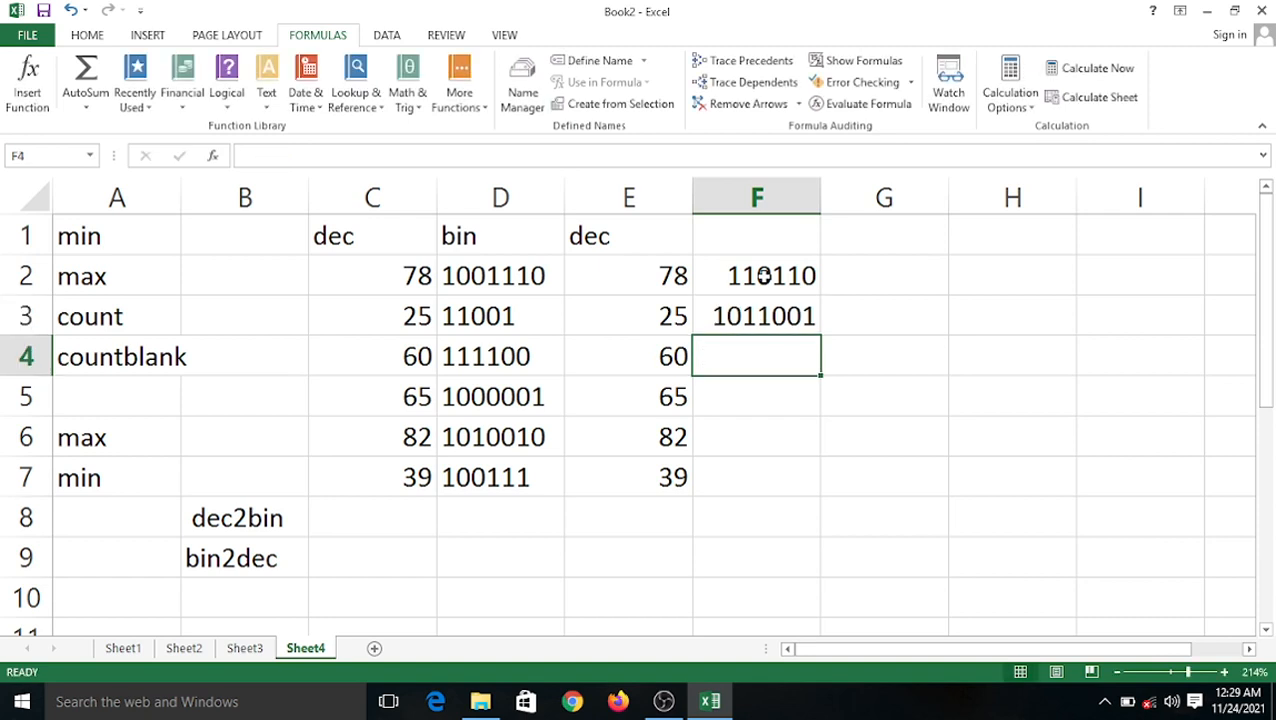
pyautogui.write('110011')
pyautogui.press('Return')
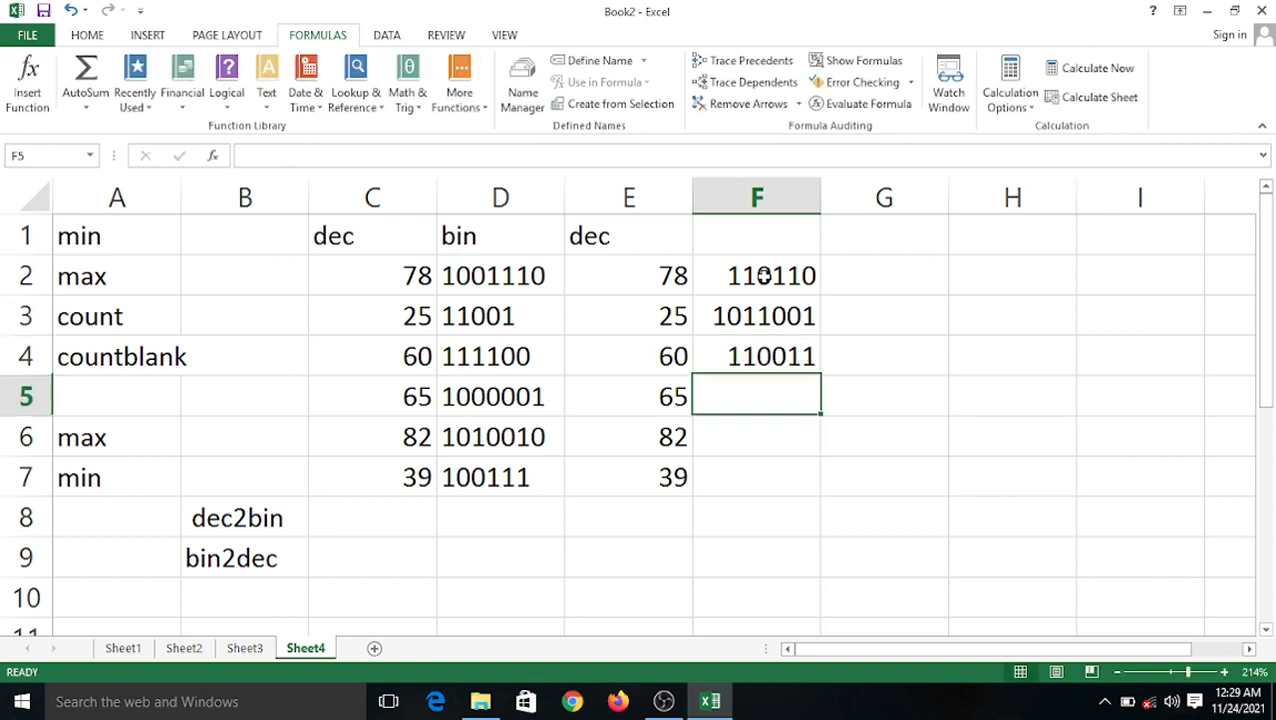
pyautogui.write('111111')
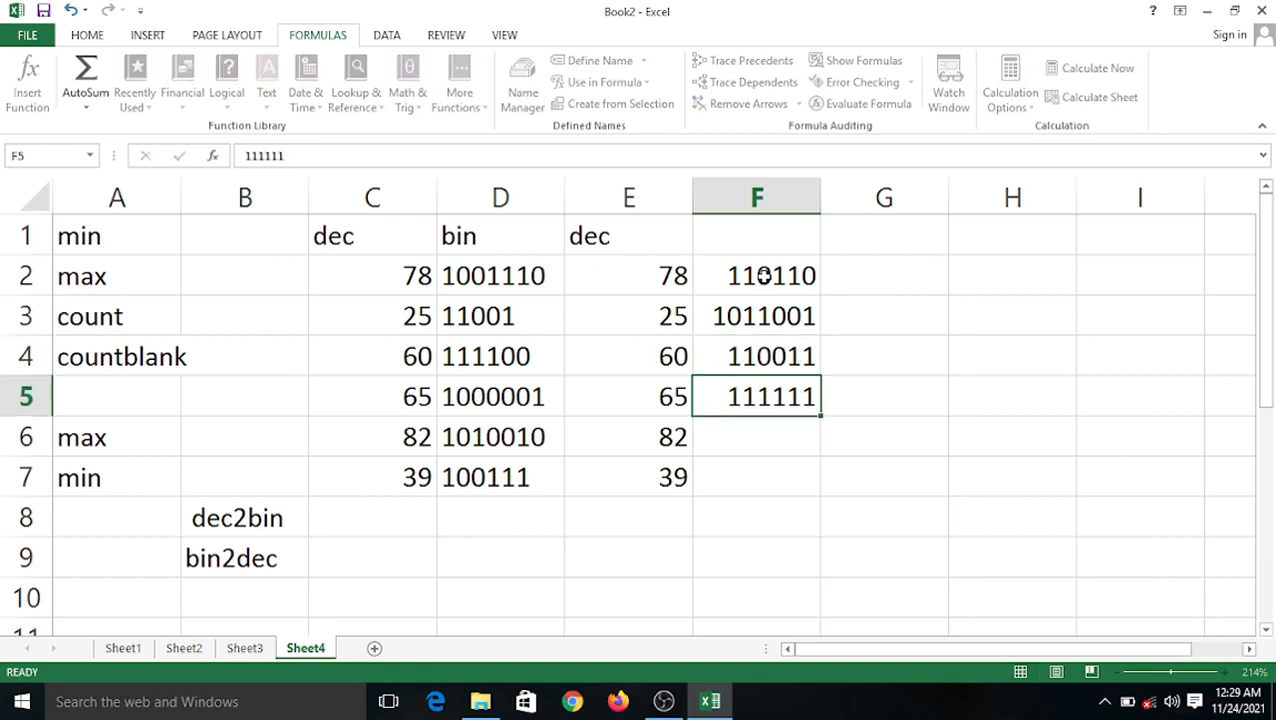
pyautogui.press('Return')
pyautogui.write('2')
pyautogui.press('BackSpace')
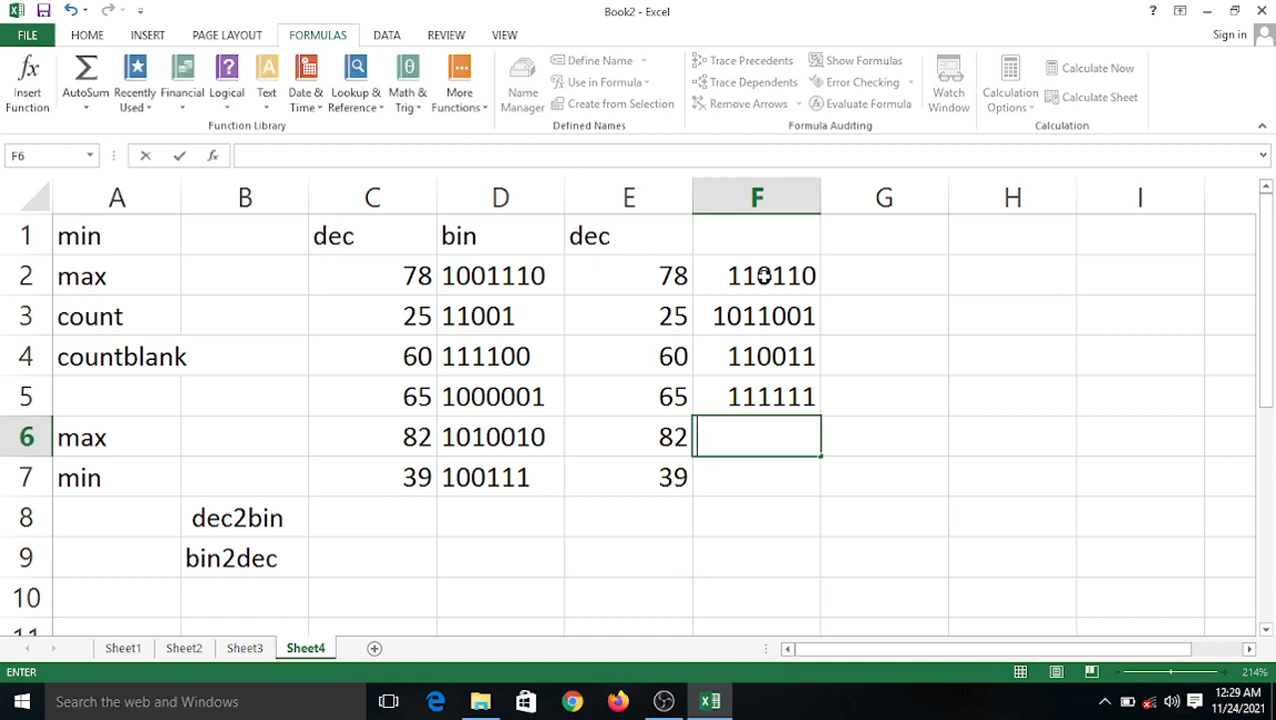
pyautogui.write('0101010')
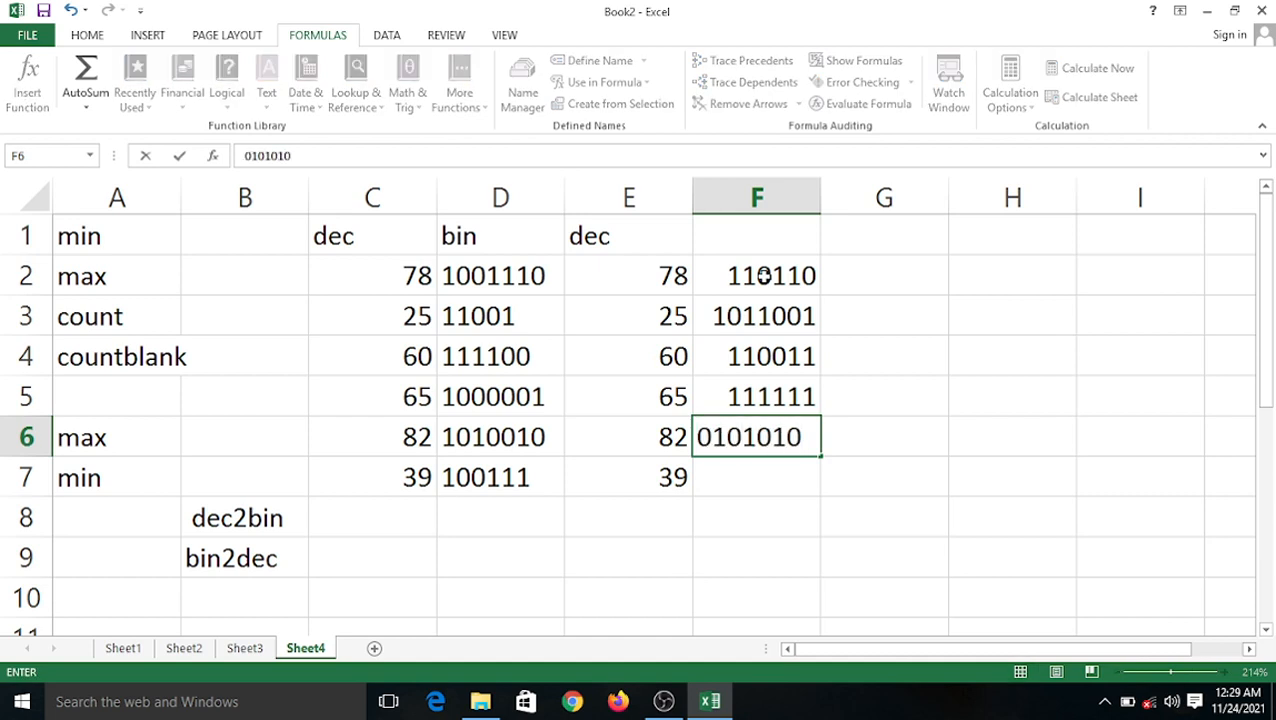
pyautogui.click(850, 274)
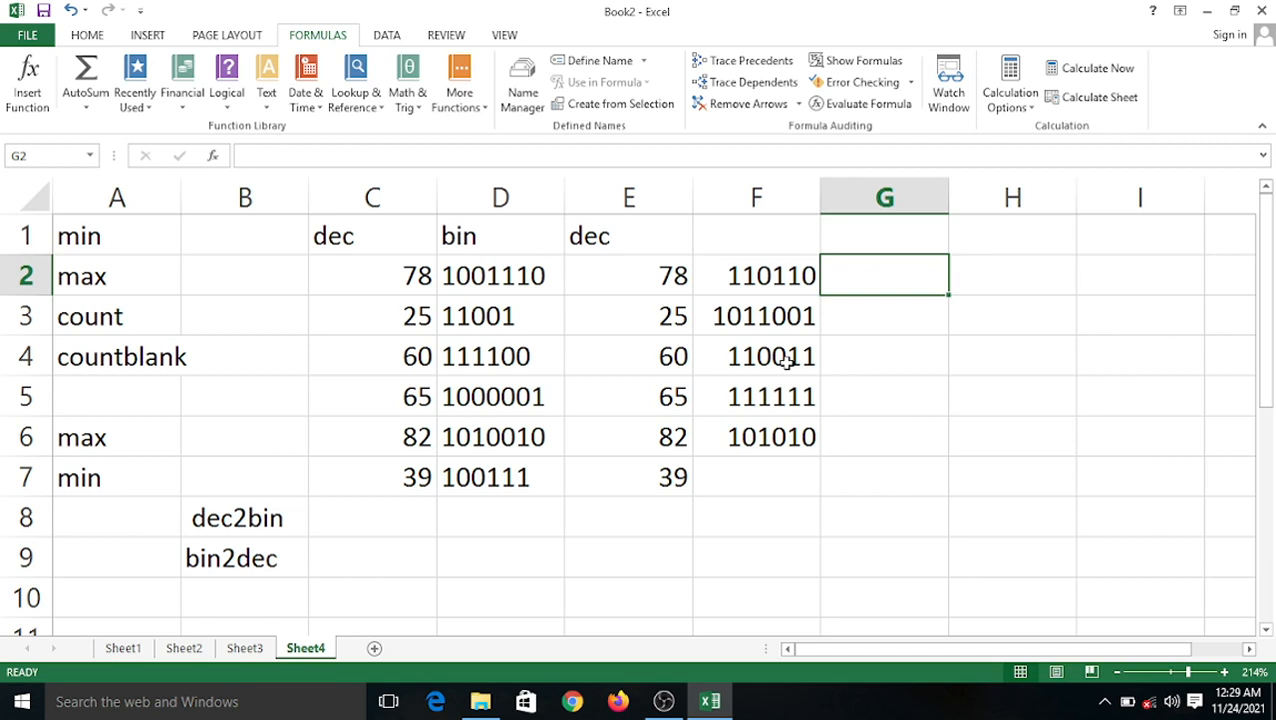
# Fill =BIN2DEC(F2) from G2 down to G6, giving 54, 89, 51, 63 and 42.
pyautogui.write('=')
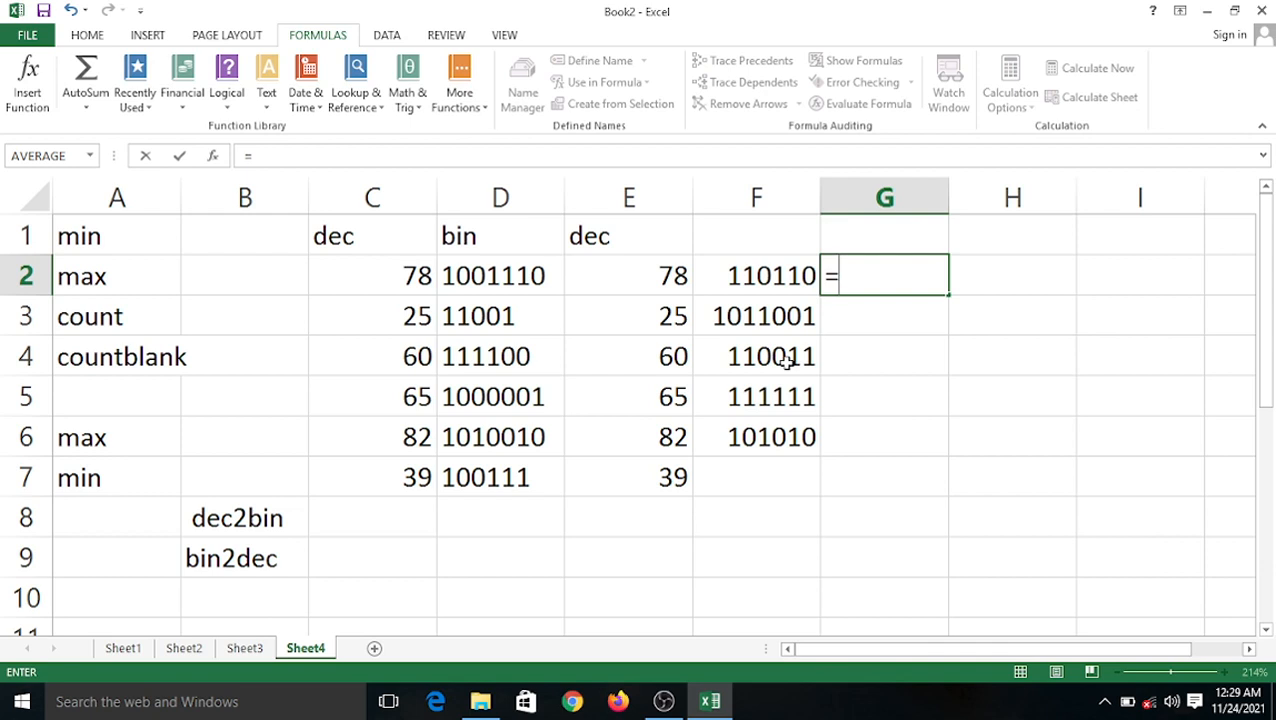
pyautogui.write('bin')
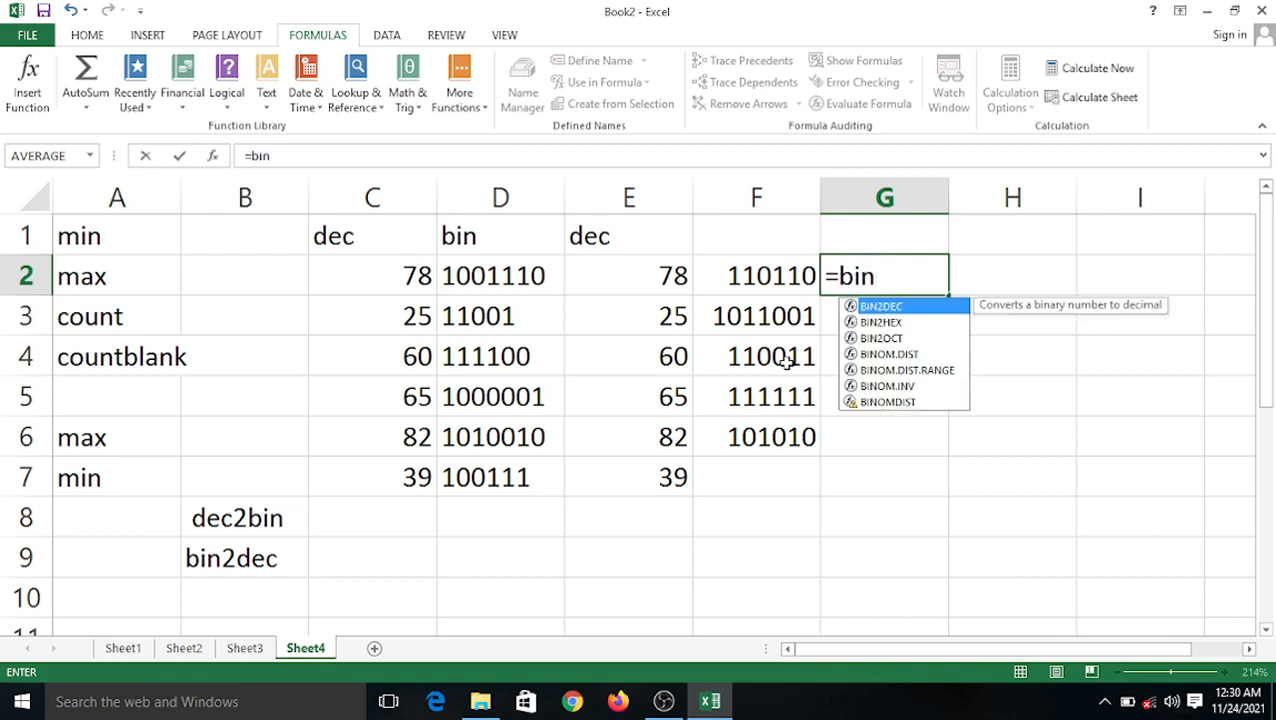
pyautogui.write('2dec')
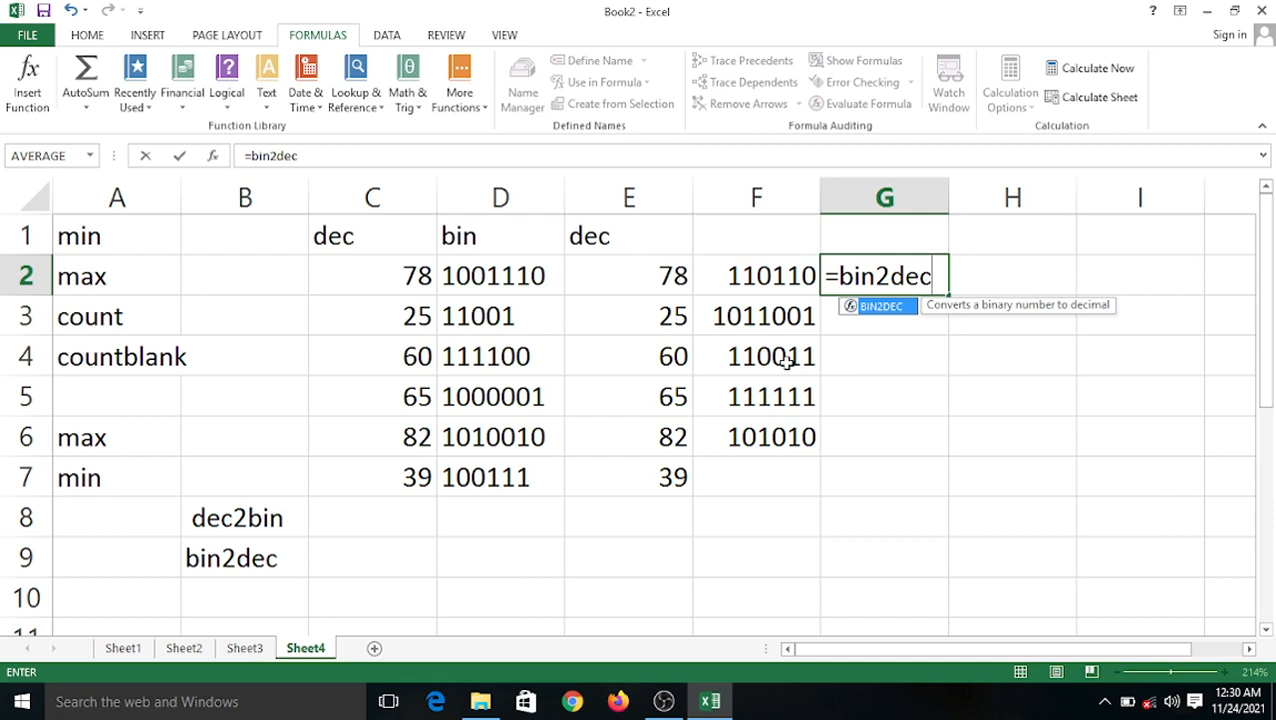
pyautogui.write('(')
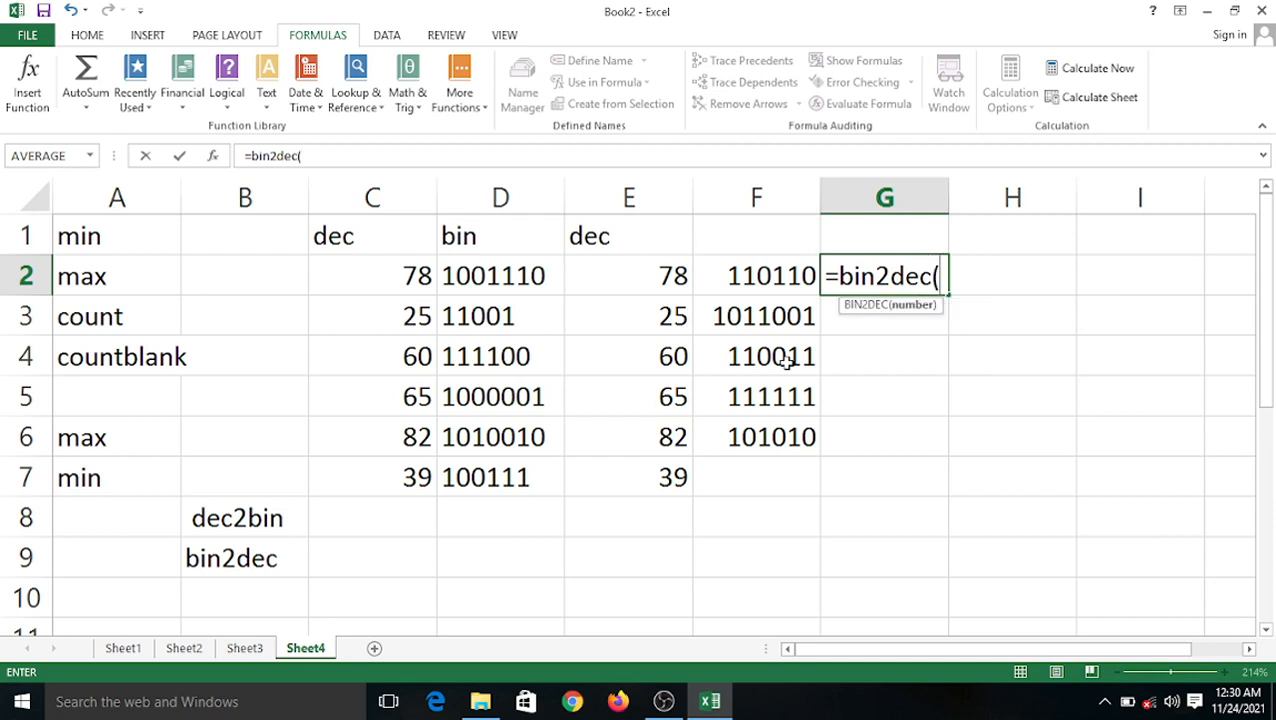
pyautogui.click(764, 280)
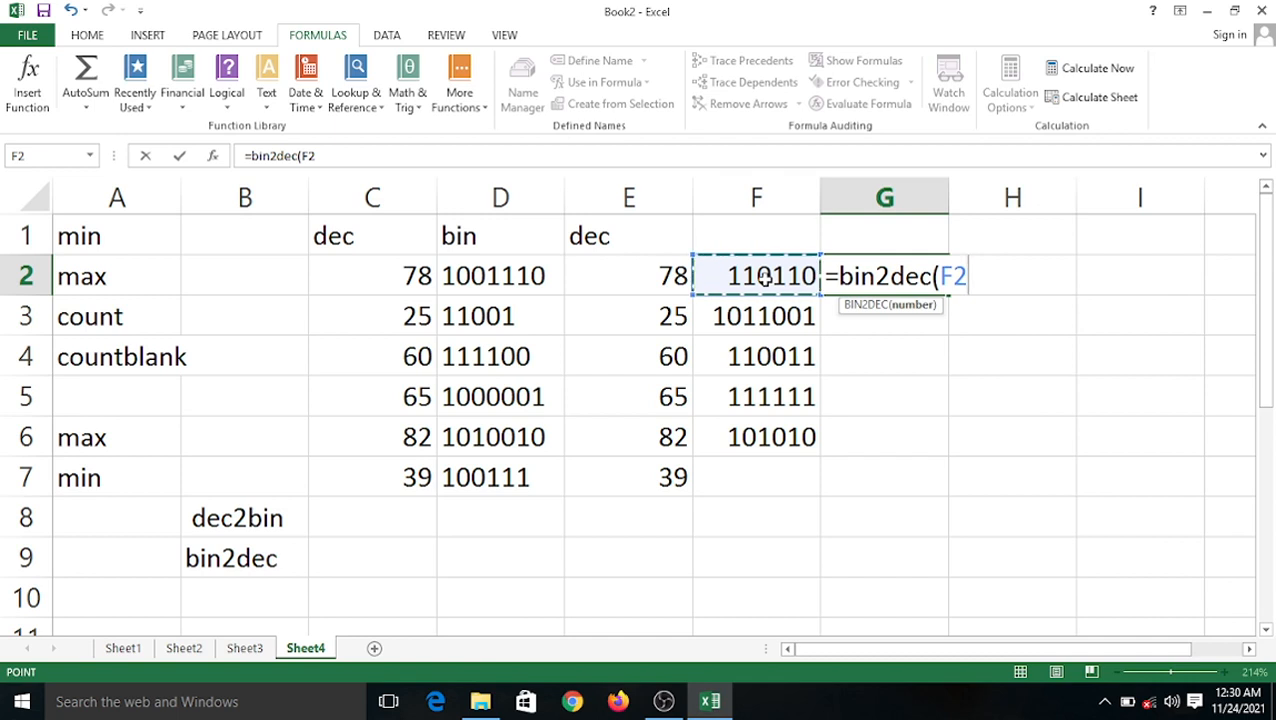
pyautogui.write(')')
pyautogui.press('Return')
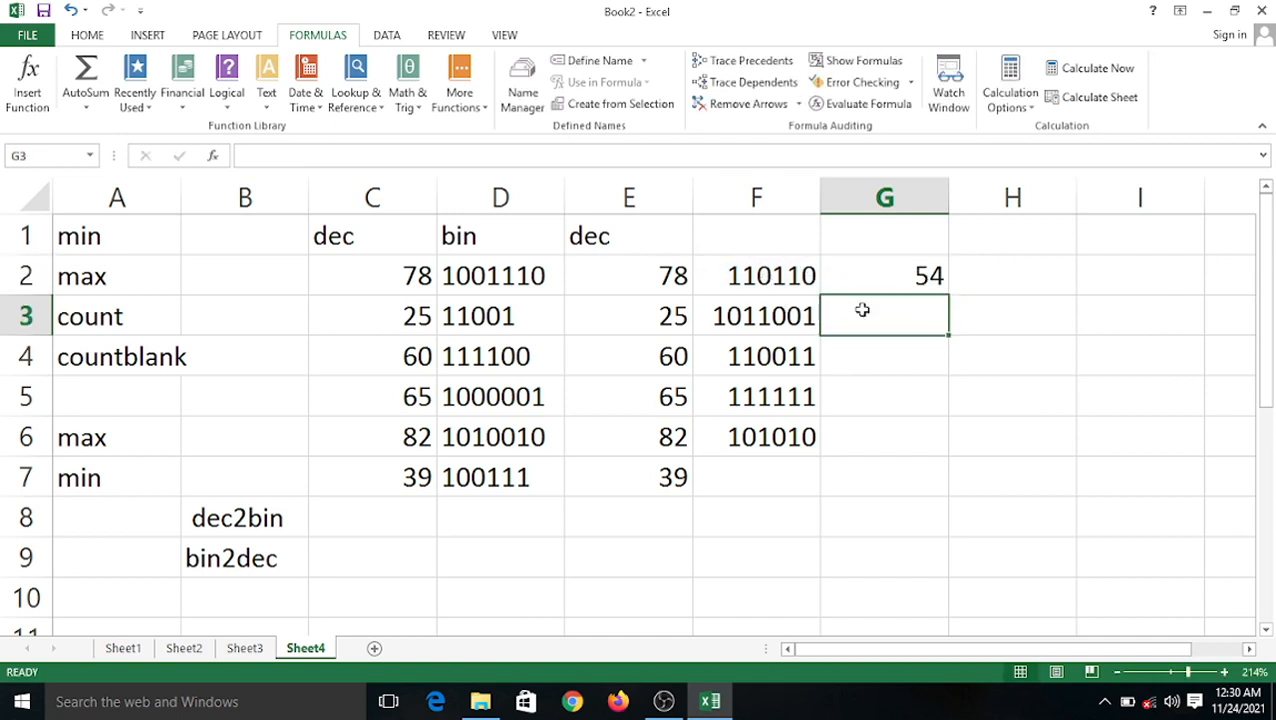
pyautogui.click(888, 283)
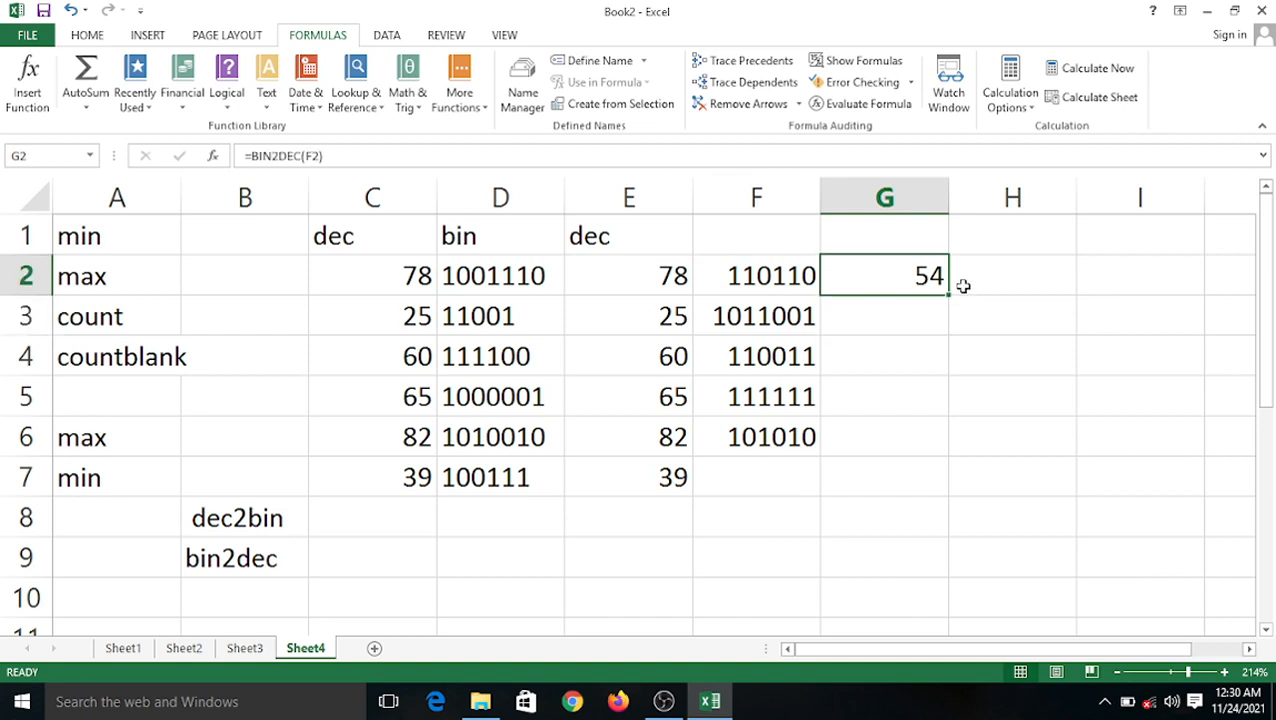
pyautogui.moveTo(947, 297); pyautogui.dragTo(960, 464)
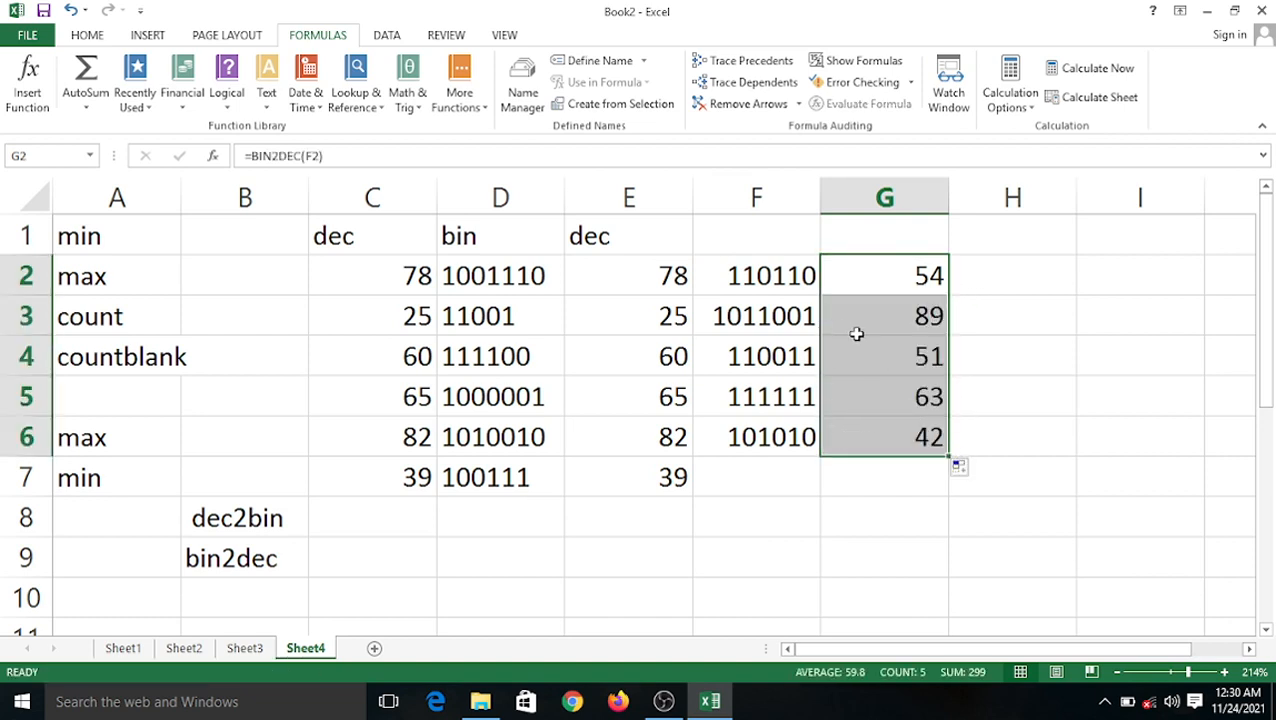
pyautogui.click(1040, 328)
pyautogui.moveTo(900, 279); pyautogui.dragTo(920, 436)
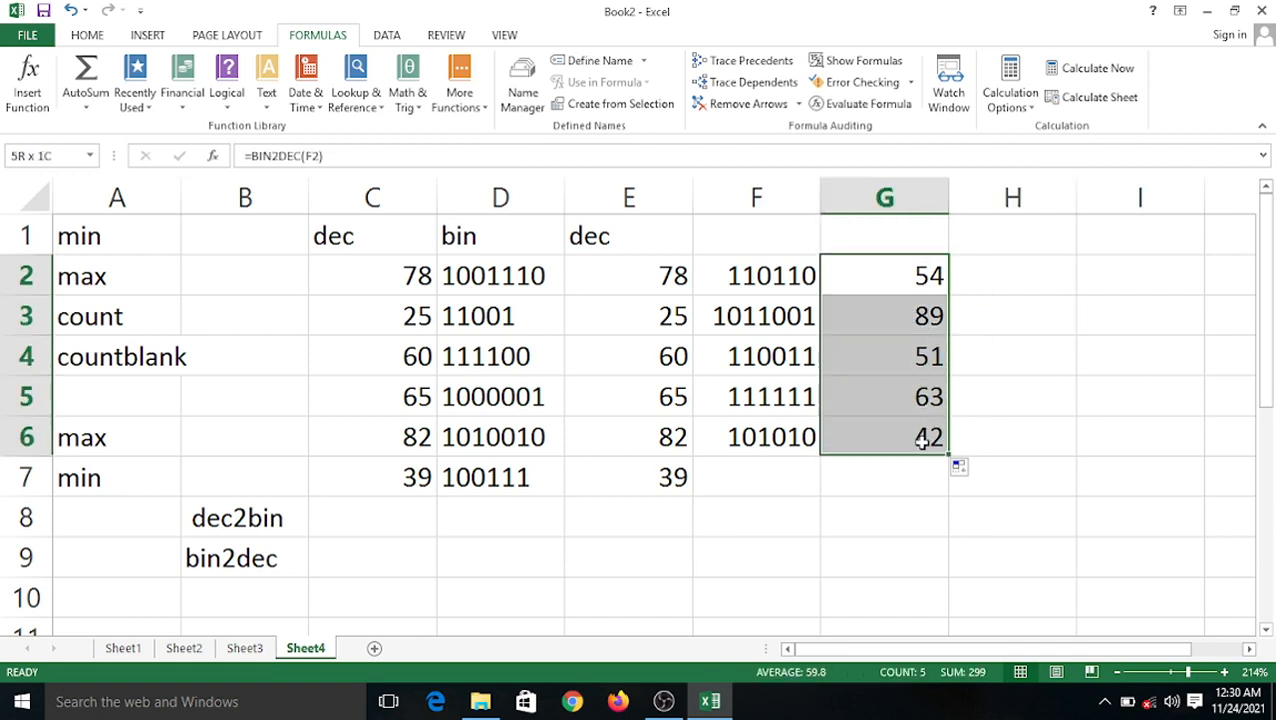
pyautogui.click(1023, 307)
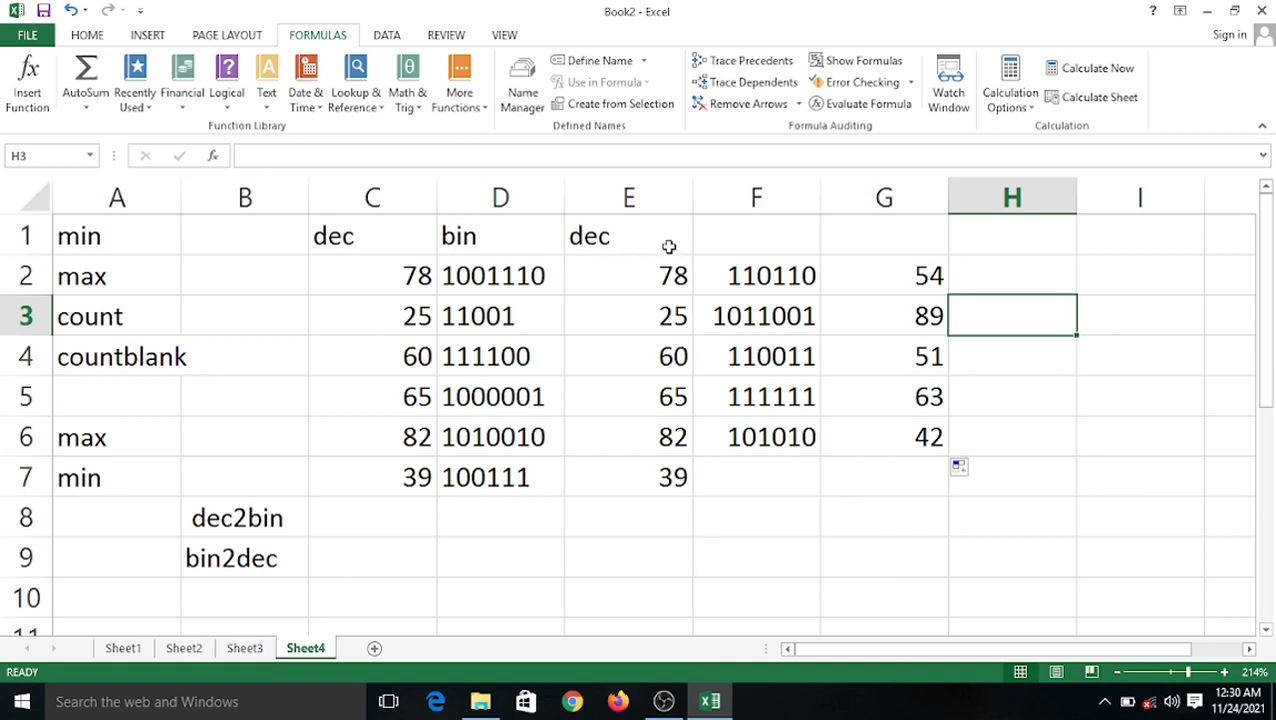
pyautogui.click(770, 235)
pyautogui.click(891, 239)
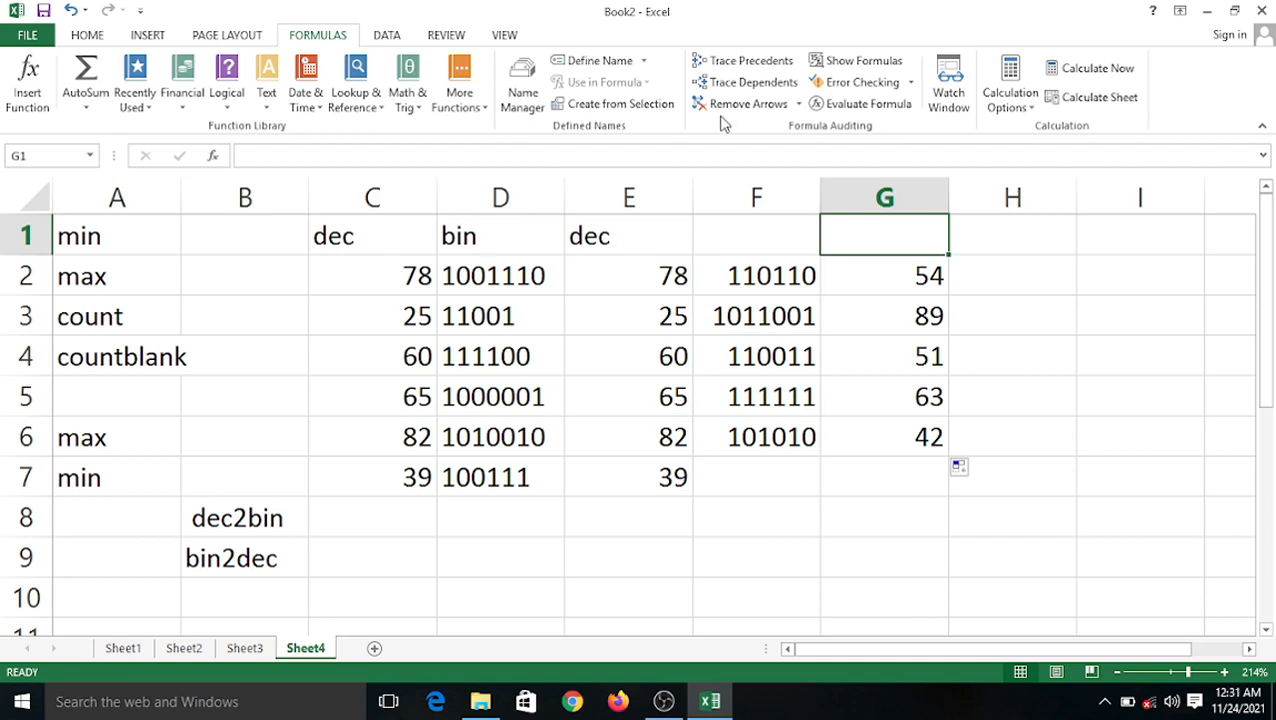
pyautogui.click(1024, 287)
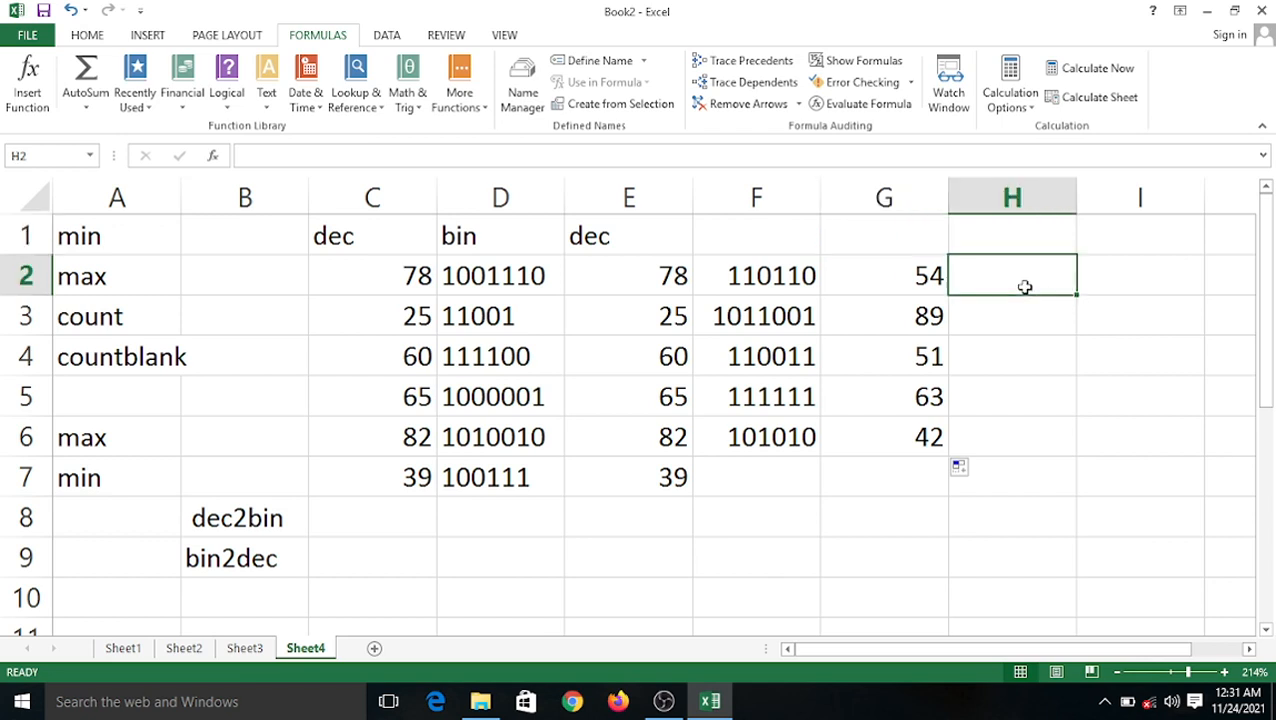
pyautogui.moveTo(778, 277); pyautogui.dragTo(783, 313)
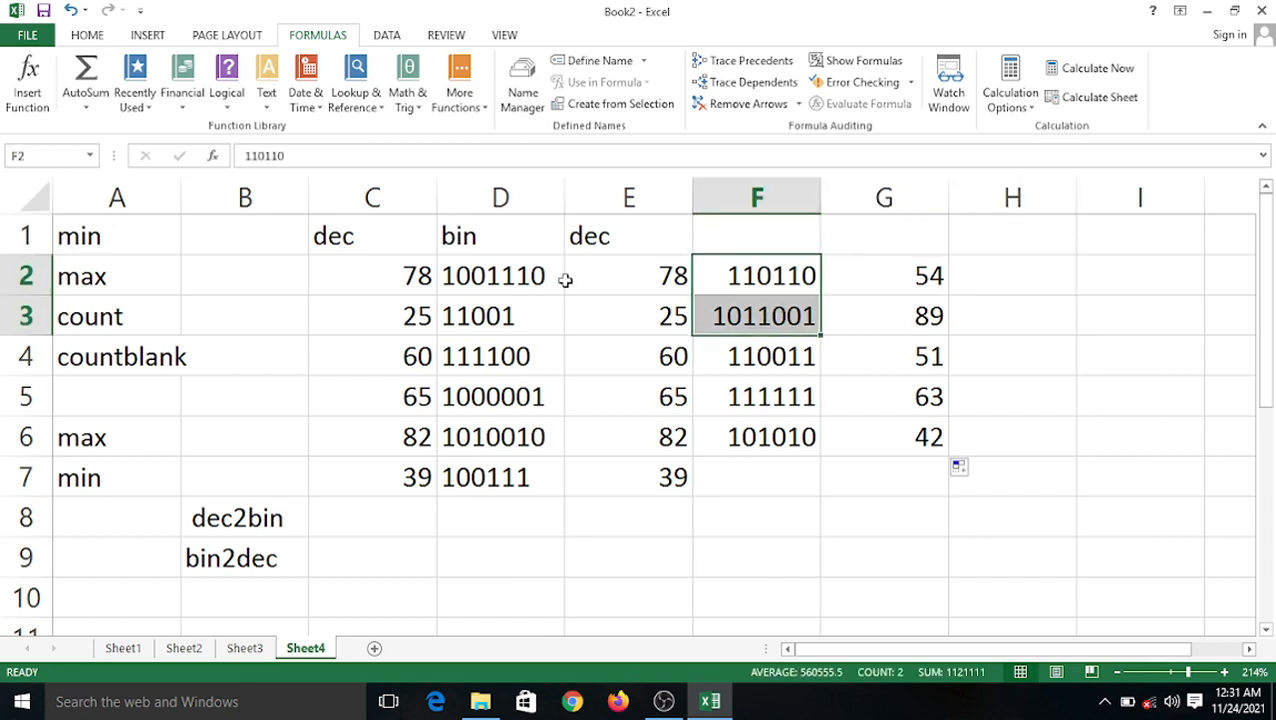
pyautogui.moveTo(615, 231); pyautogui.dragTo(889, 481)
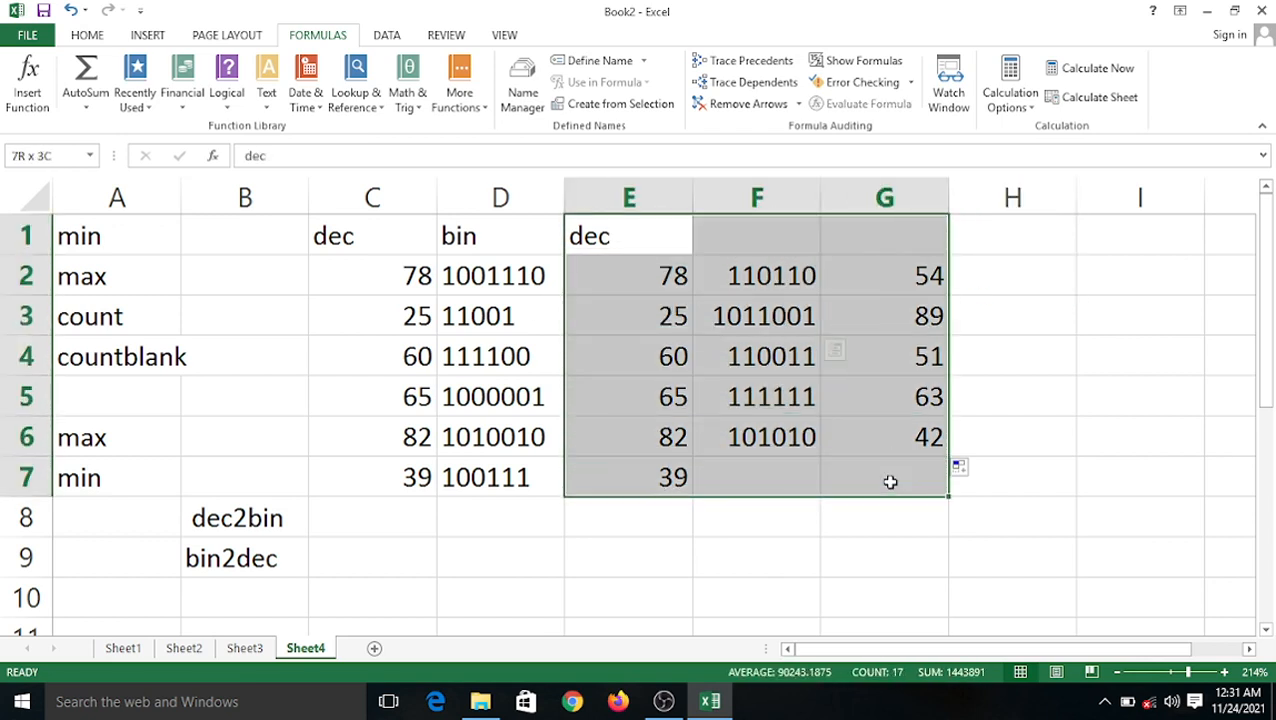
# Clear the old values and results from E1:G7.
pyautogui.press('Delete')
pyautogui.click(598, 252)
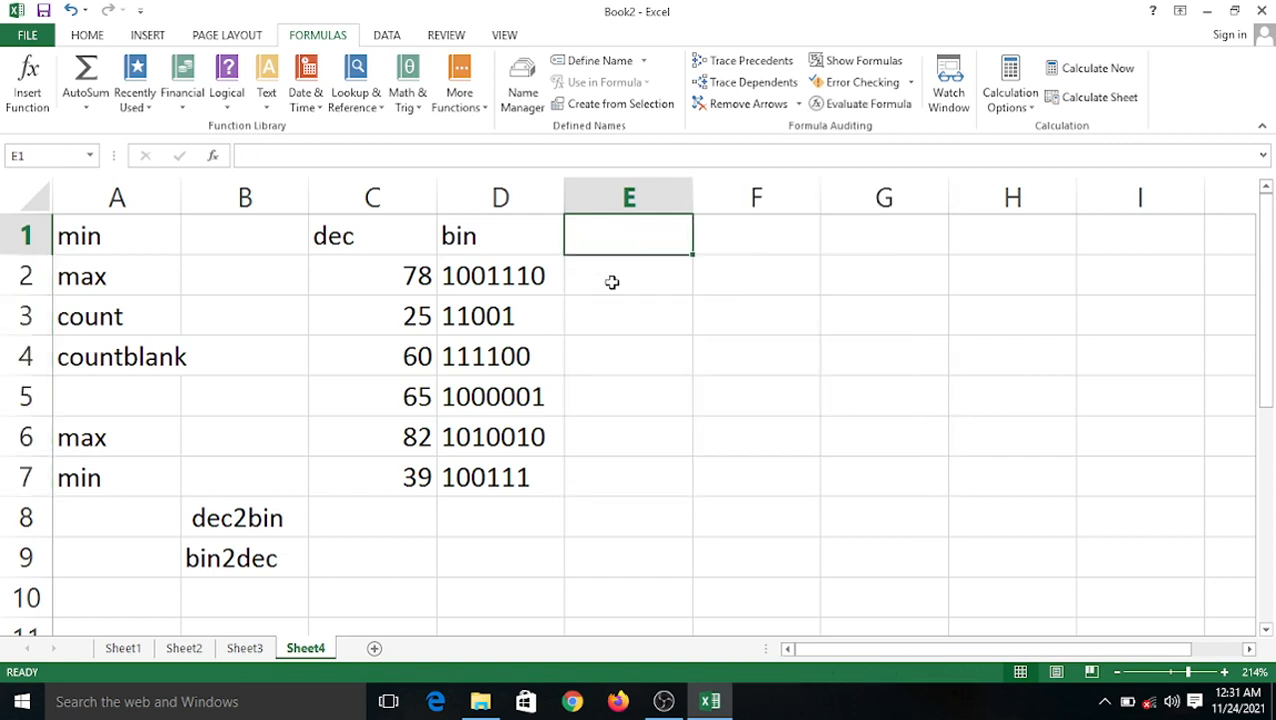
pyautogui.click(612, 282)
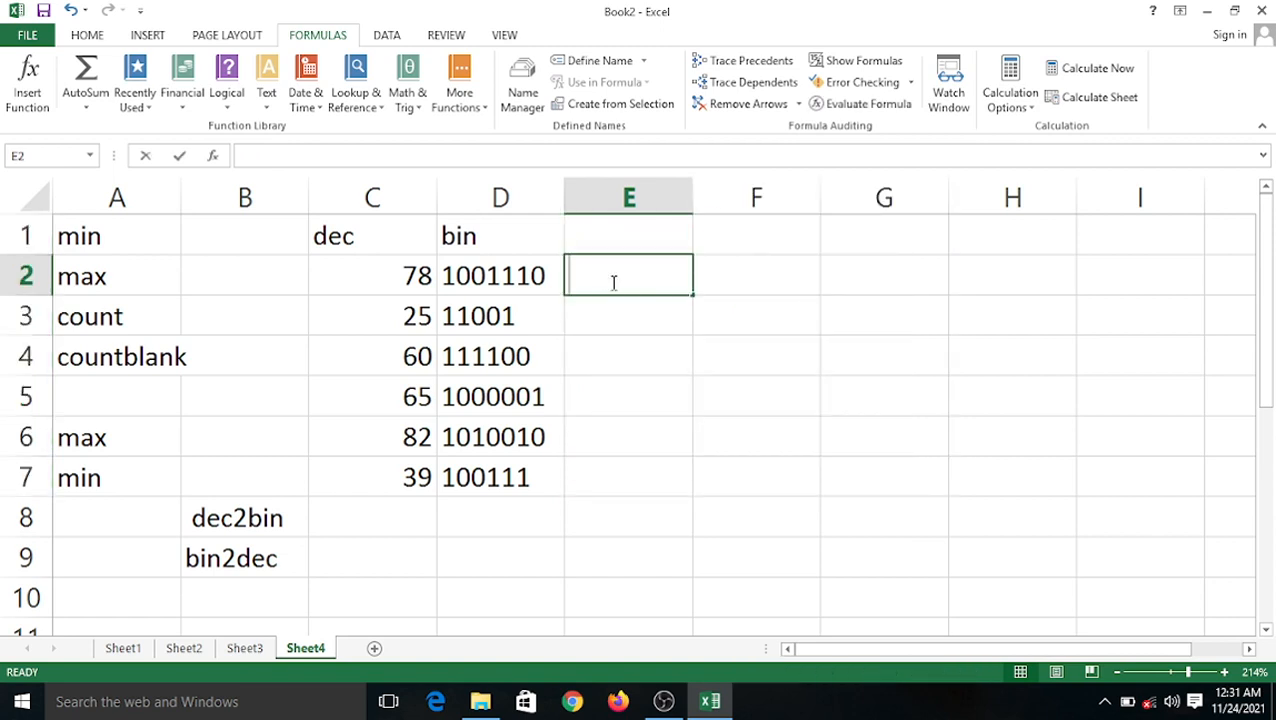
# Enter 76, 97, 98, 46 and 45 into E2:E6.
pyautogui.write('9')
pyautogui.press('BackSpace')
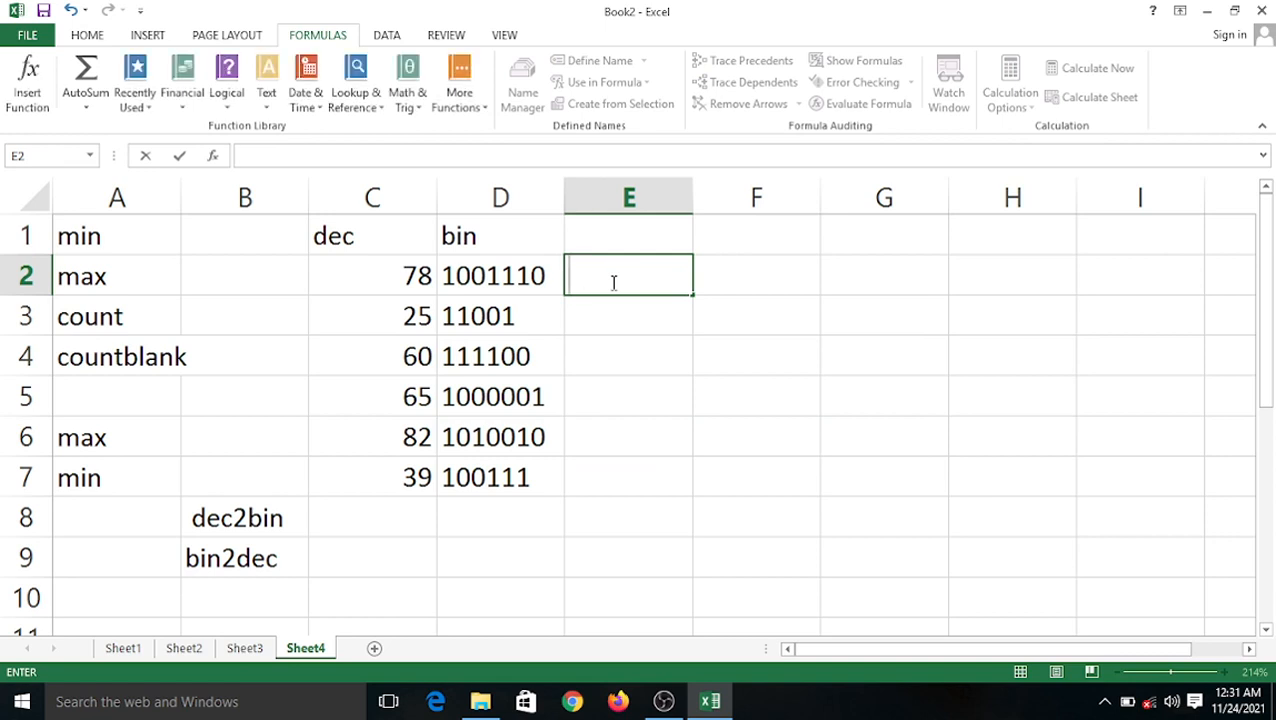
pyautogui.write('76')
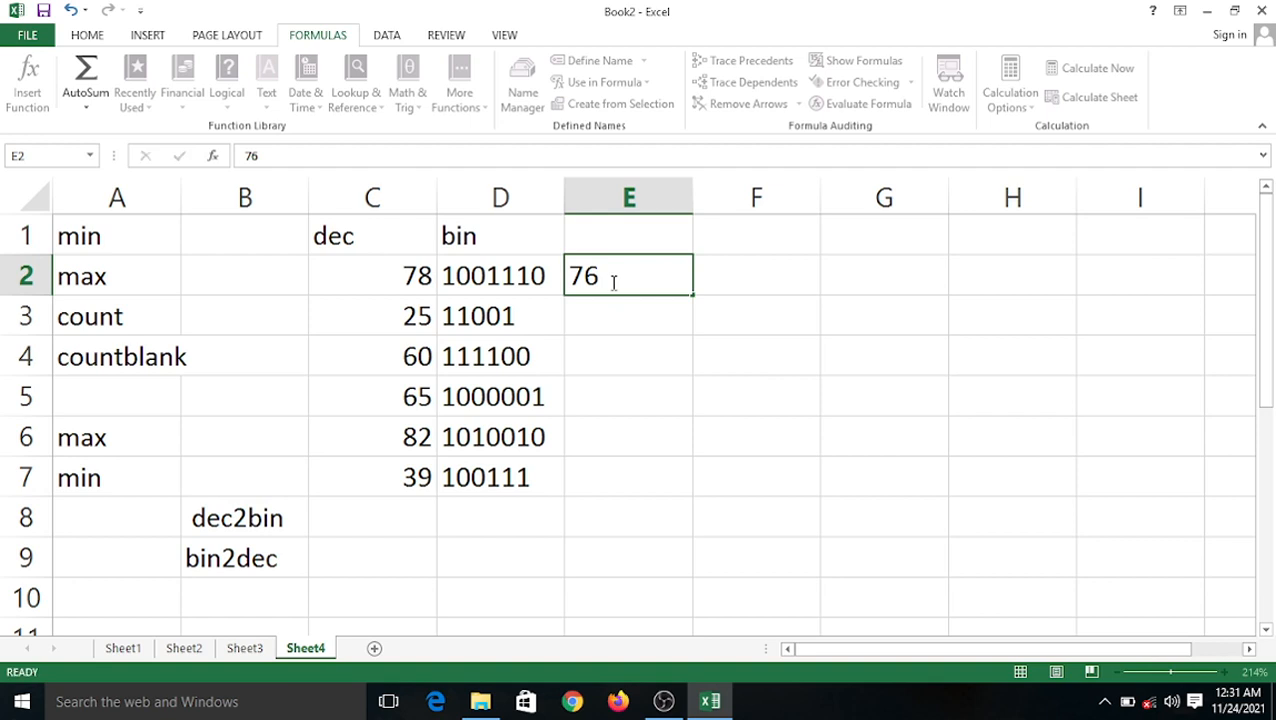
pyautogui.press('Return')
pyautogui.write('97')
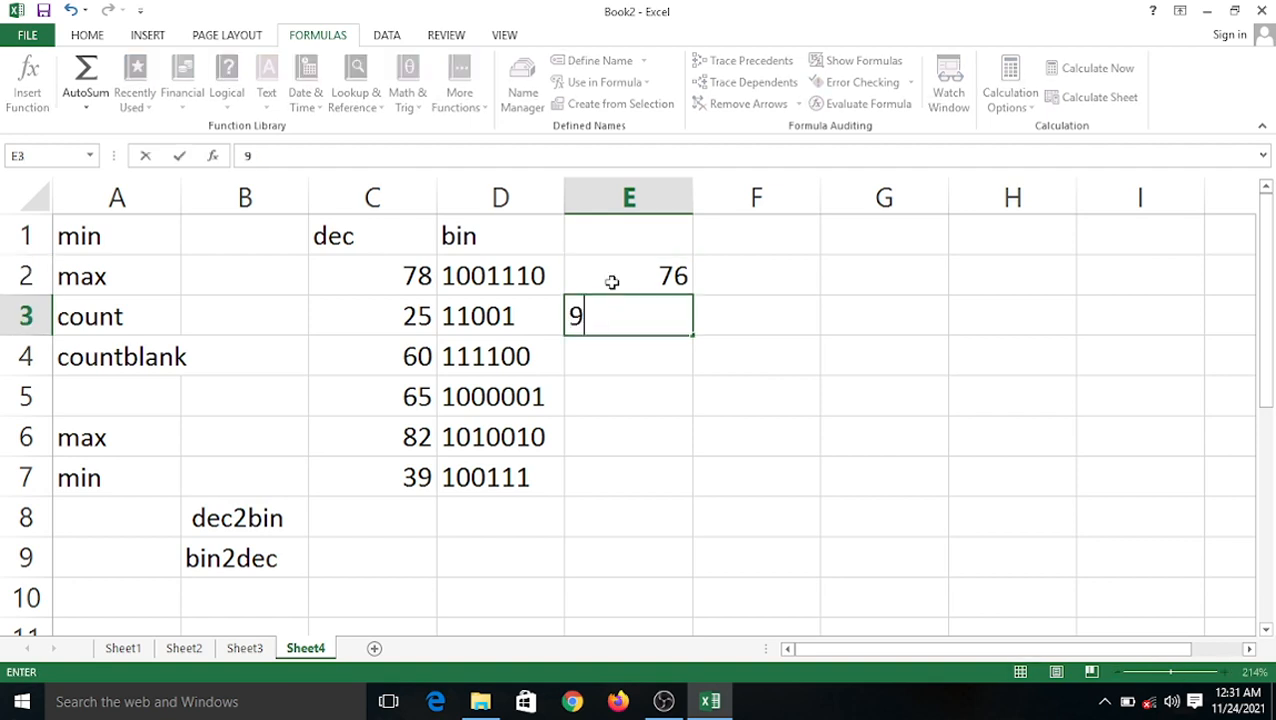
pyautogui.press('Return')
pyautogui.write('98')
pyautogui.press('Return')
pyautogui.write('46')
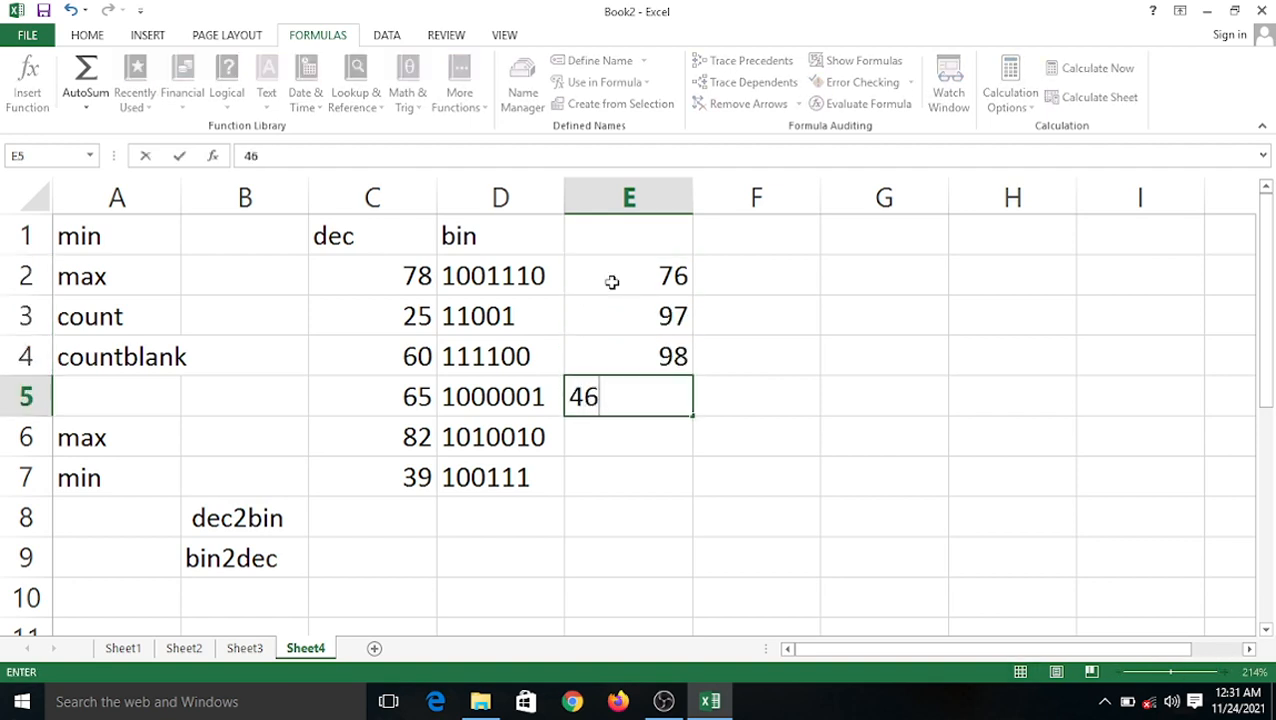
pyautogui.press('Return')
pyautogui.write('45')
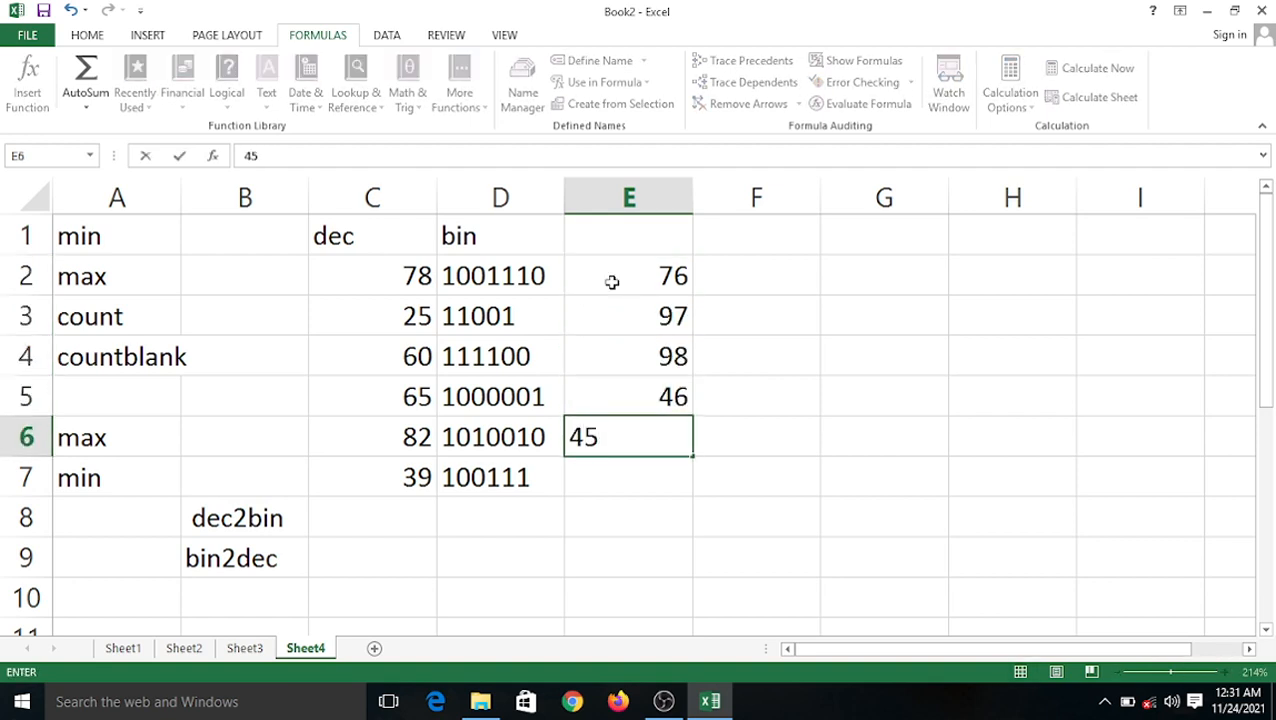
pyautogui.click(788, 392)
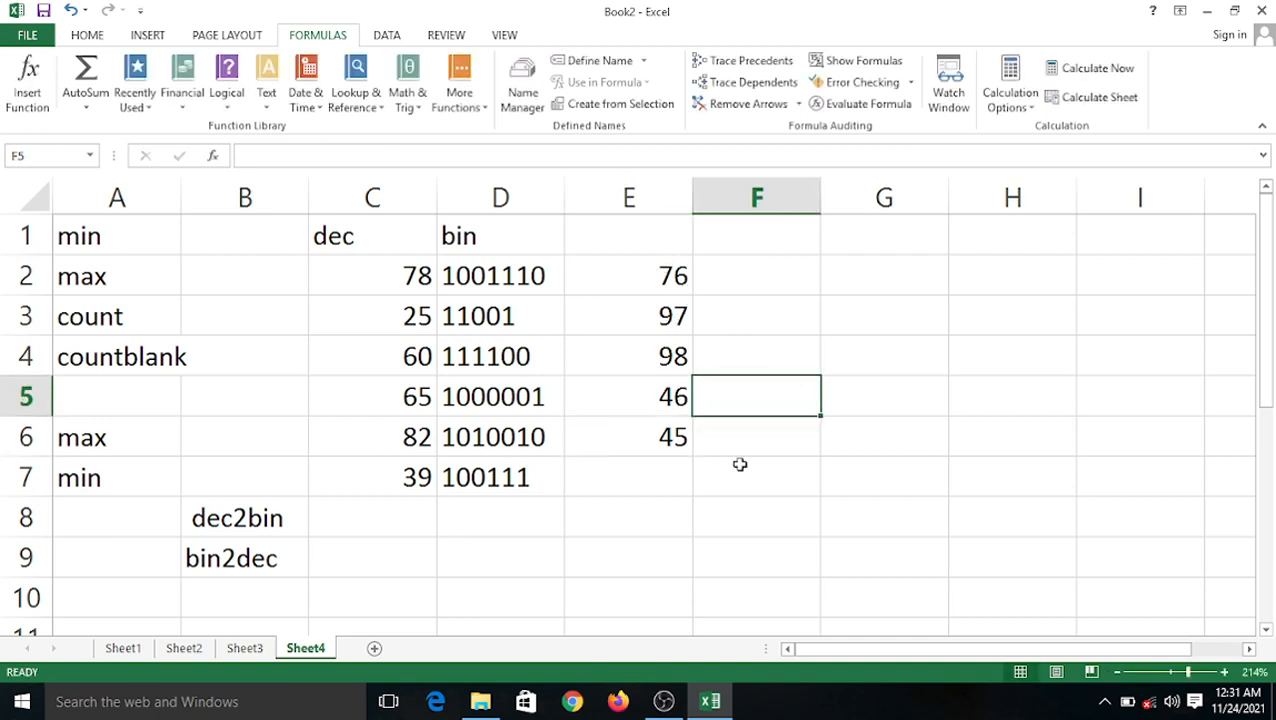
# Enter =BIN2DEC(E2) in F2 and widen column F.
pyautogui.click(738, 283)
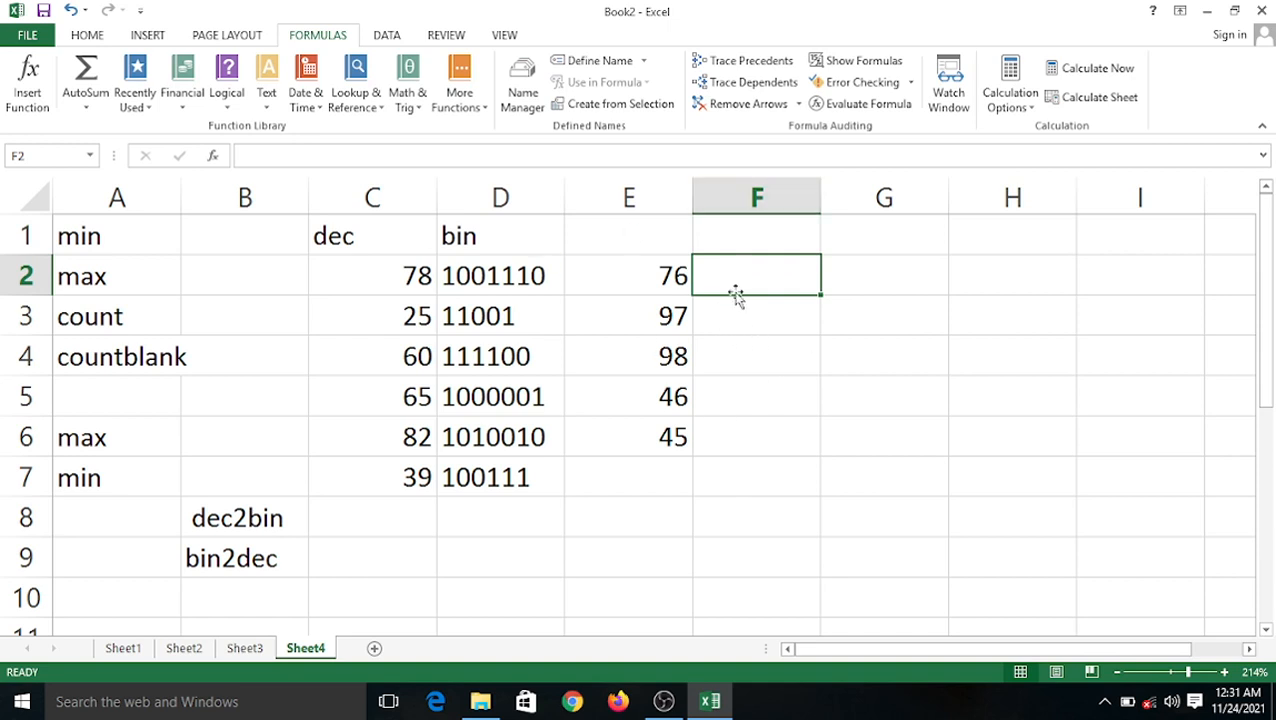
pyautogui.moveTo(656, 282); pyautogui.dragTo(666, 445)
pyautogui.click(740, 275)
pyautogui.write('=bin')
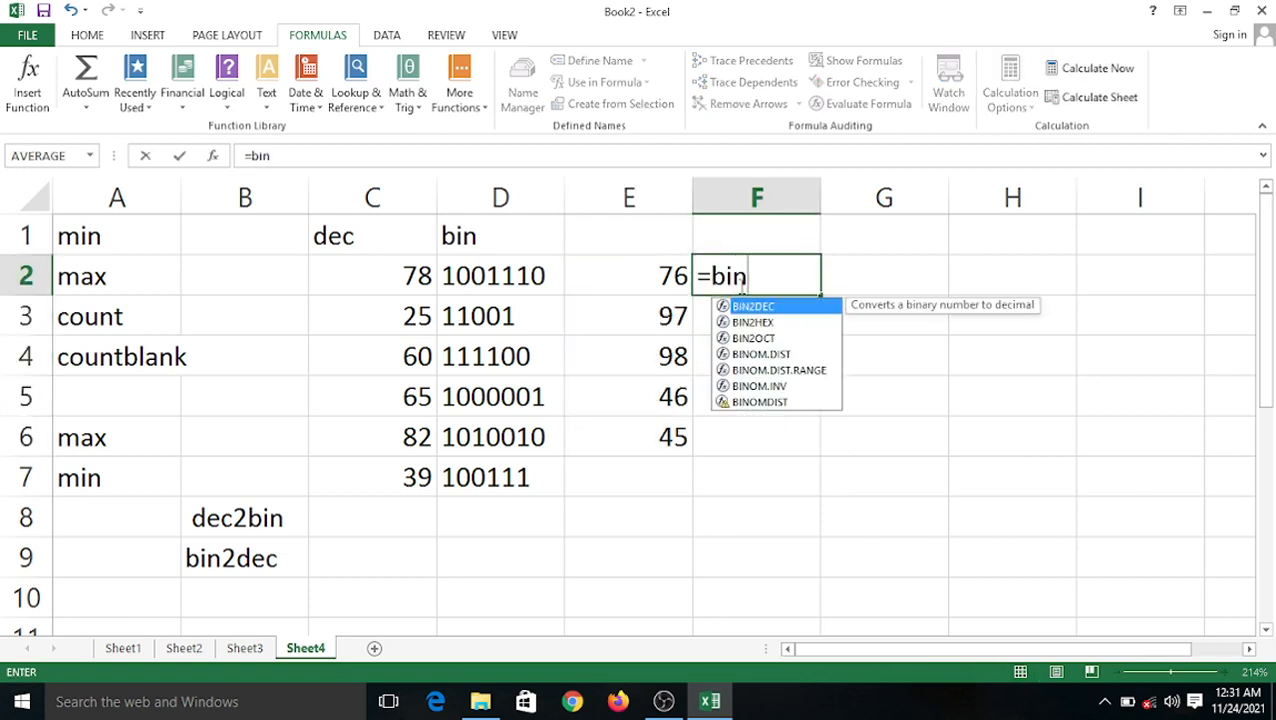
pyautogui.write('2dec')
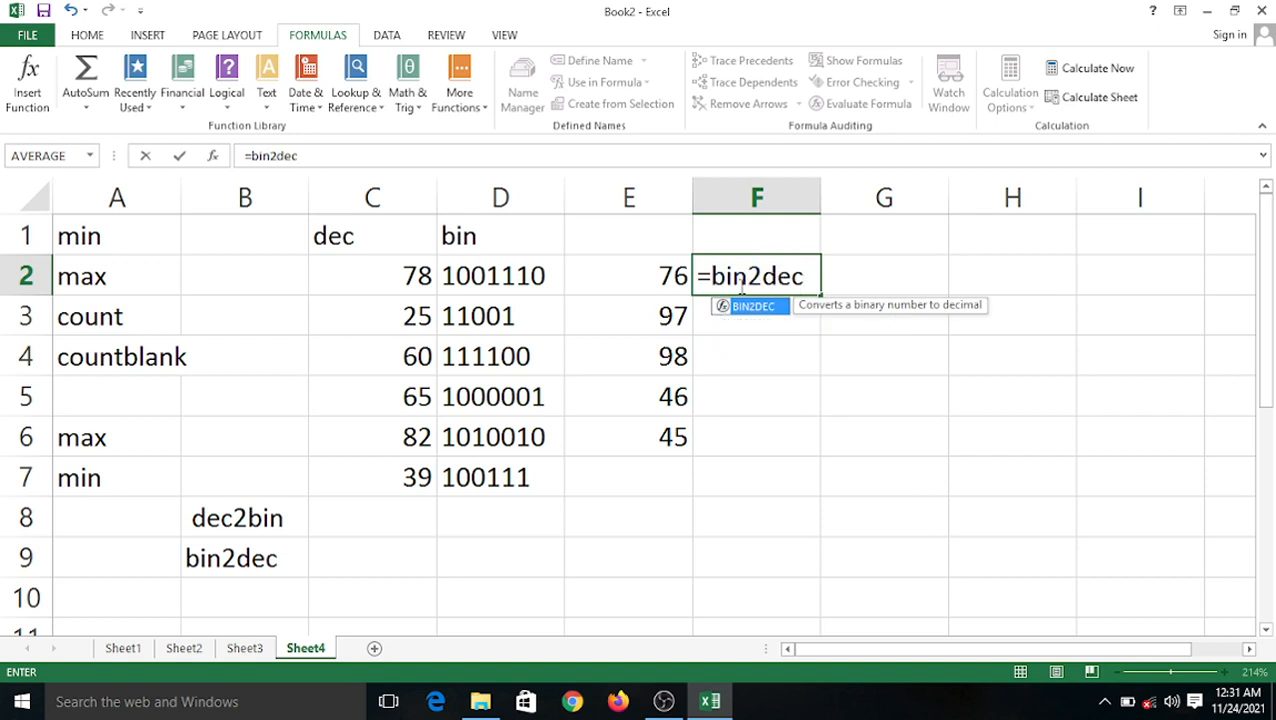
pyautogui.write('(')
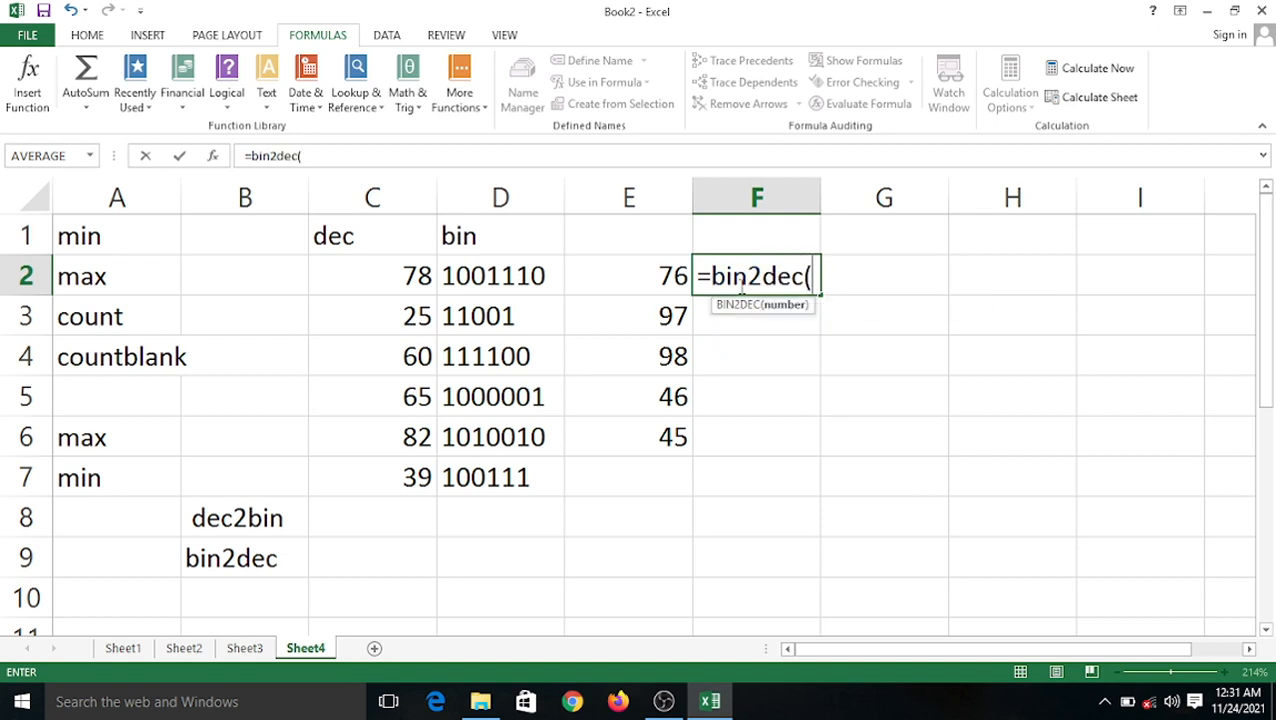
pyautogui.click(672, 277)
pyautogui.write(')')
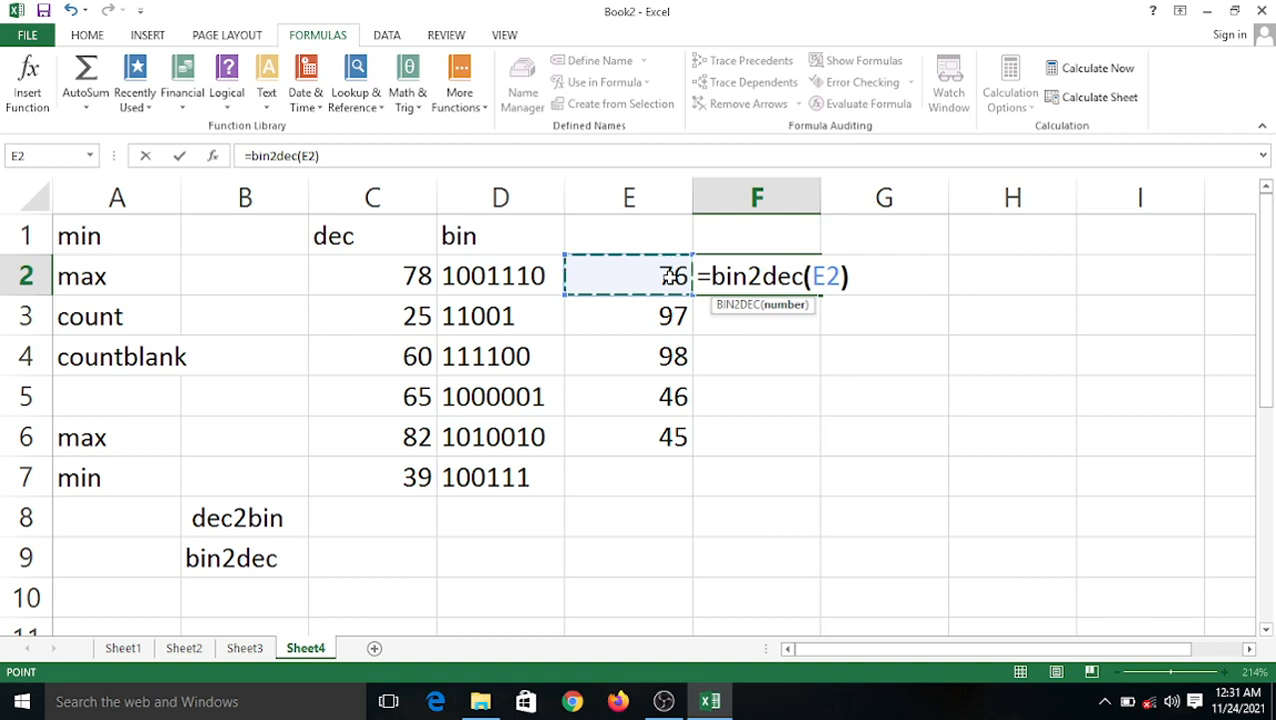
pyautogui.press('Return')
pyautogui.moveTo(821, 186); pyautogui.dragTo(860, 186)
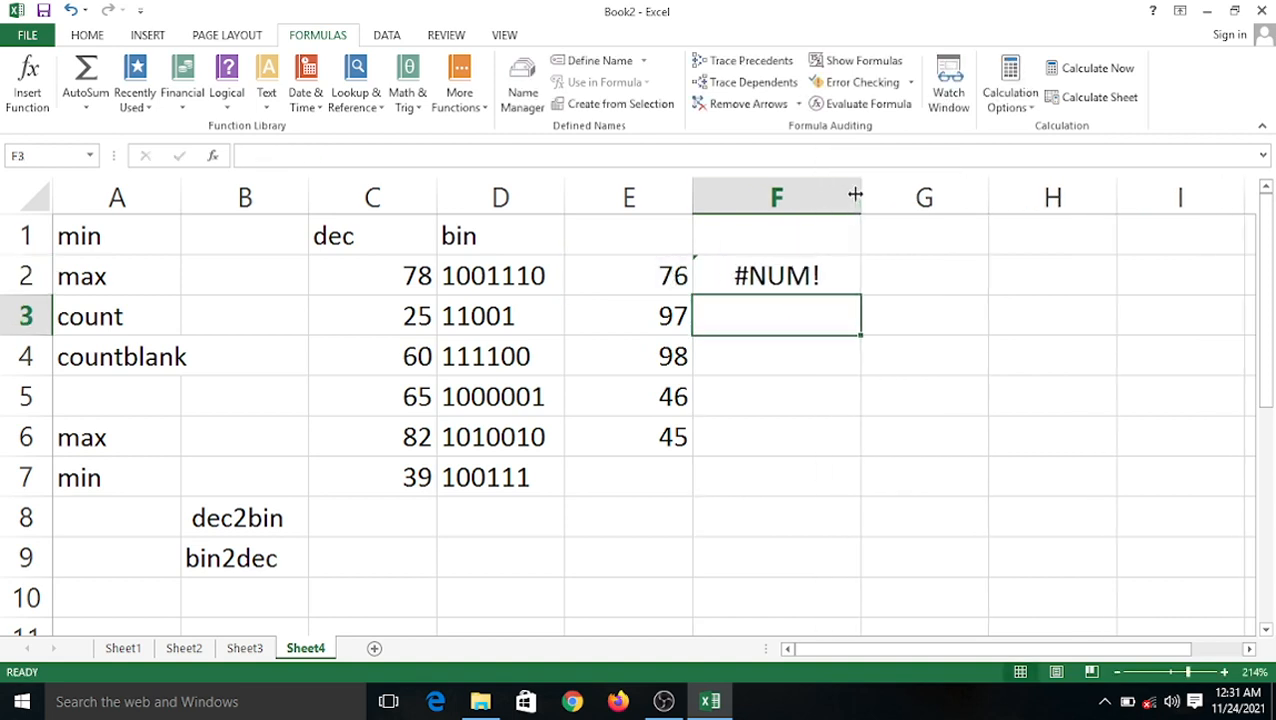
# Retype =BIN2DEC(E2) in F2, correcting the bin3dec typo; it returns #NUM!
pyautogui.click(724, 286)
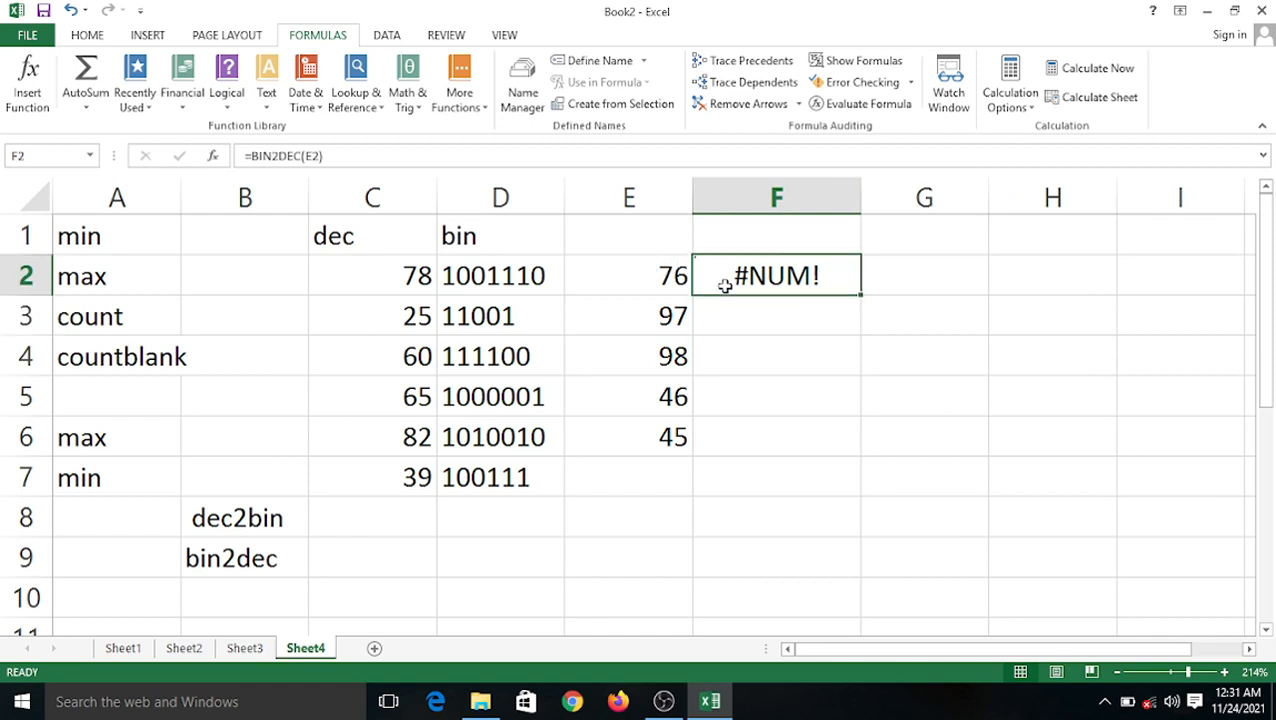
pyautogui.write('=')
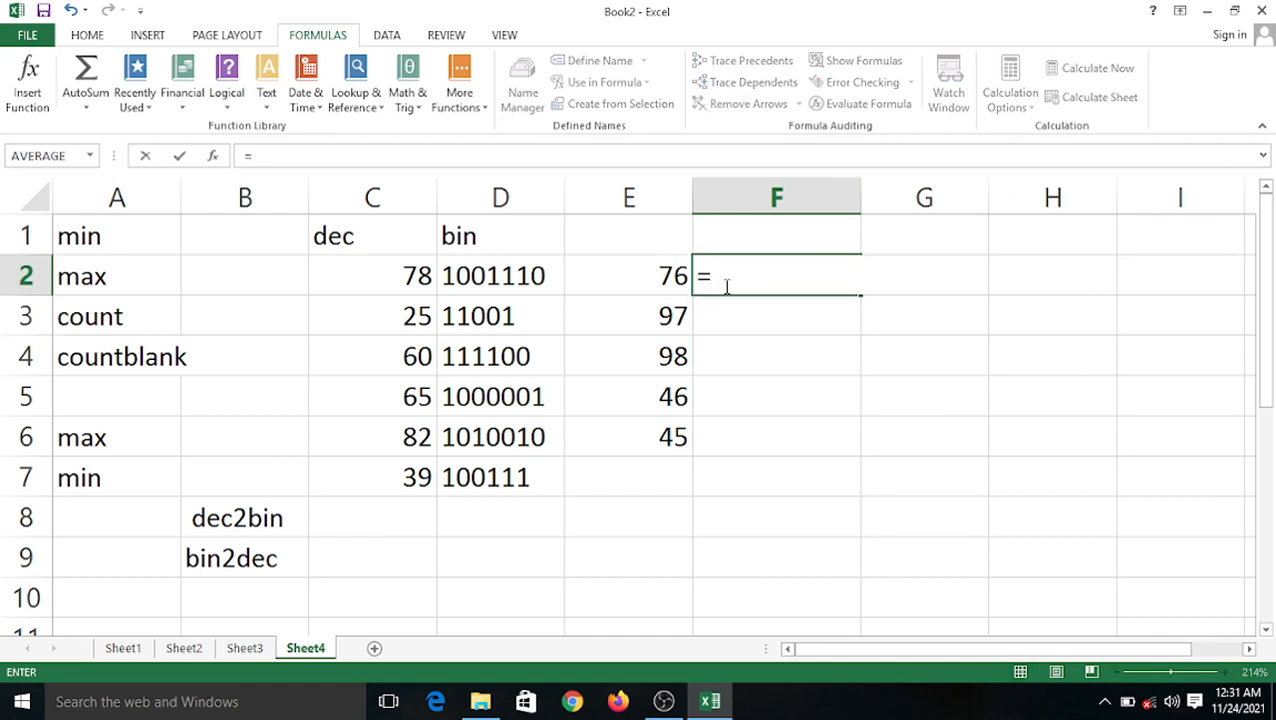
pyautogui.write('bin')
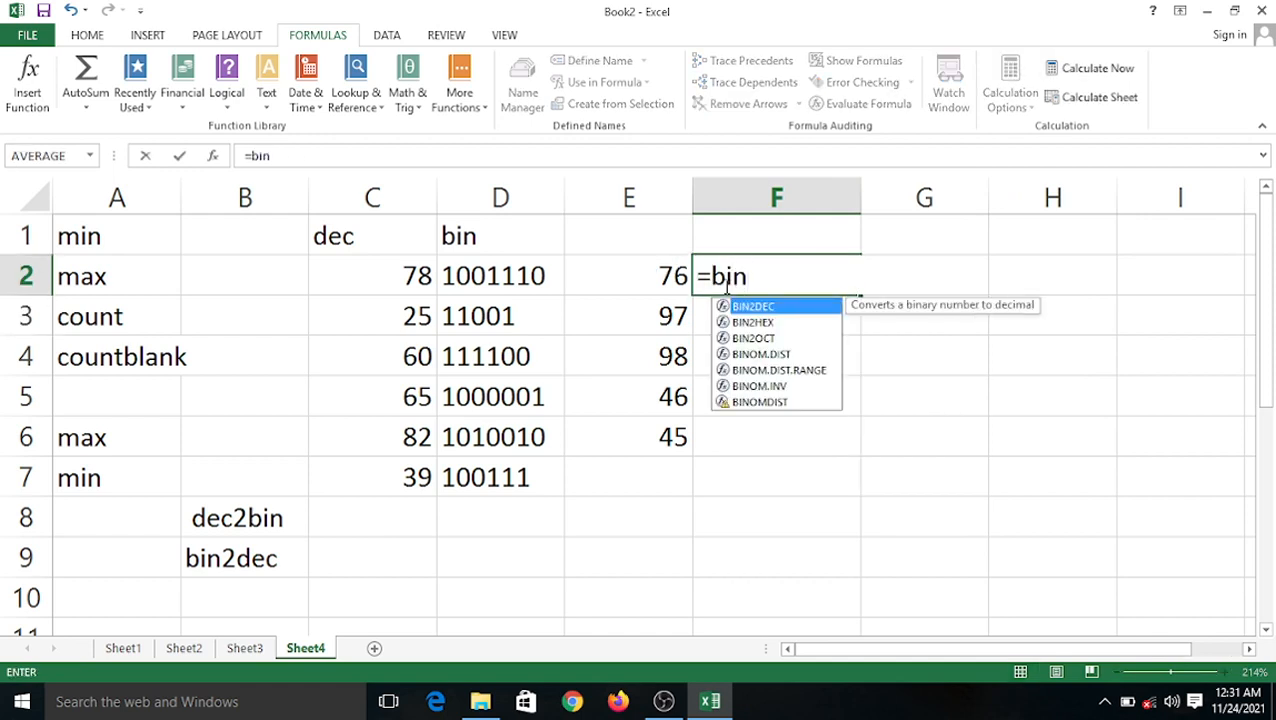
pyautogui.write('3dec')
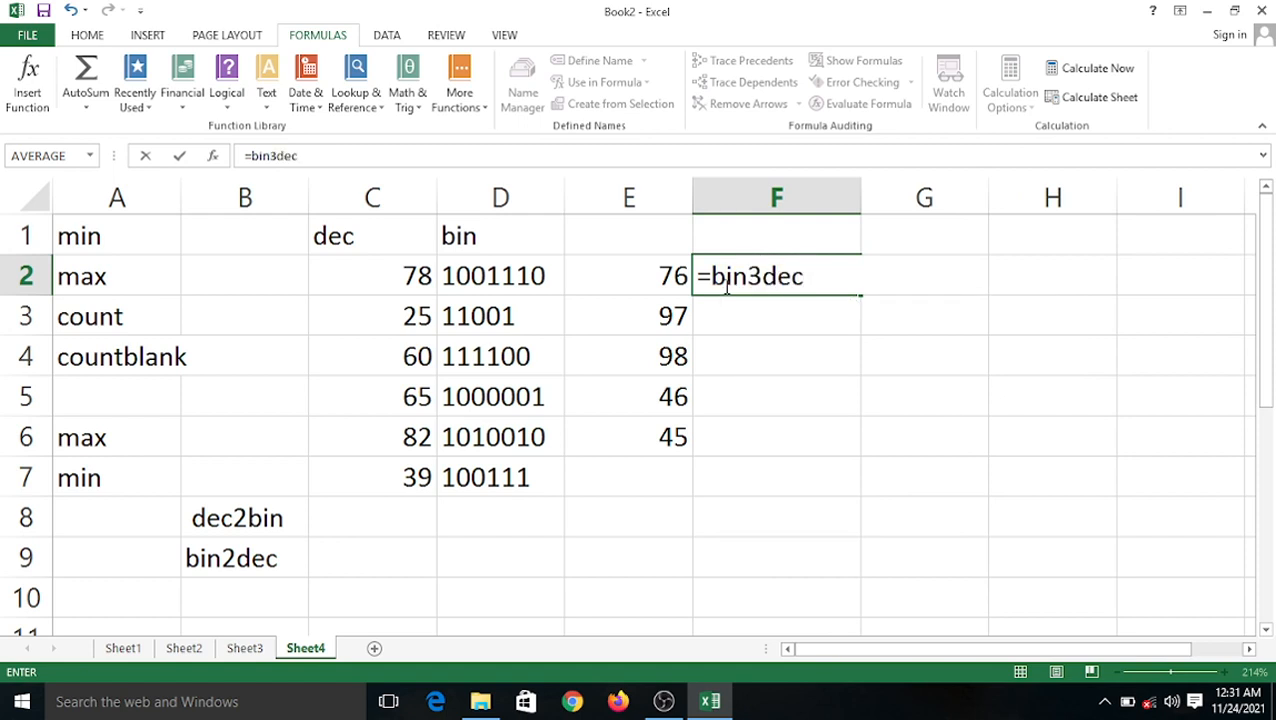
pyautogui.press('BackSpace')
pyautogui.press('BackSpace')
pyautogui.press('BackSpace')
pyautogui.press('BackSpace')
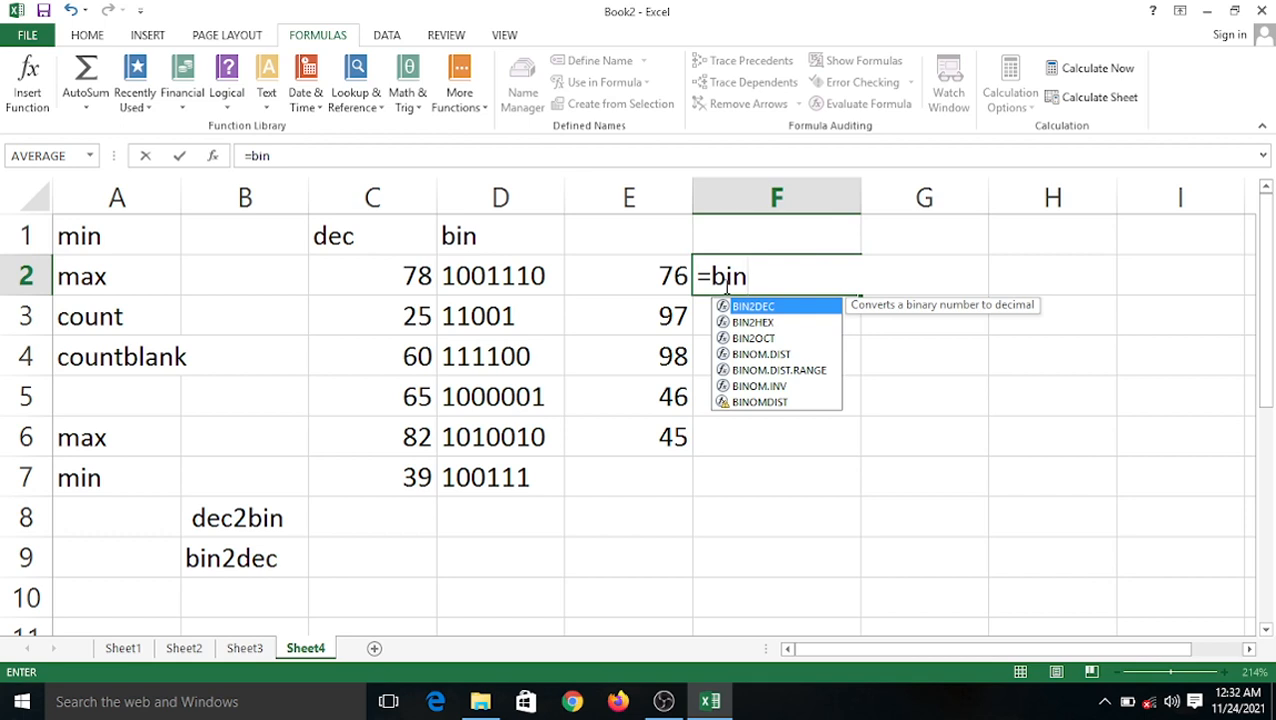
pyautogui.write('2dec')
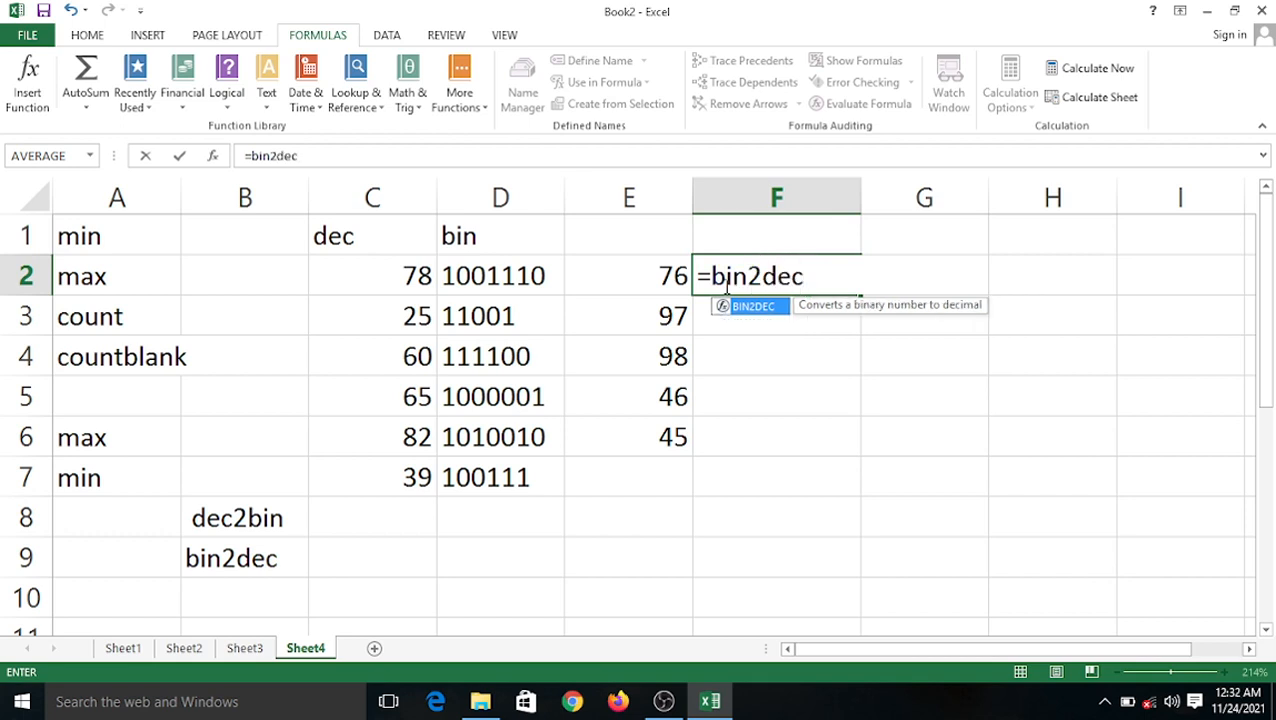
pyautogui.write('(')
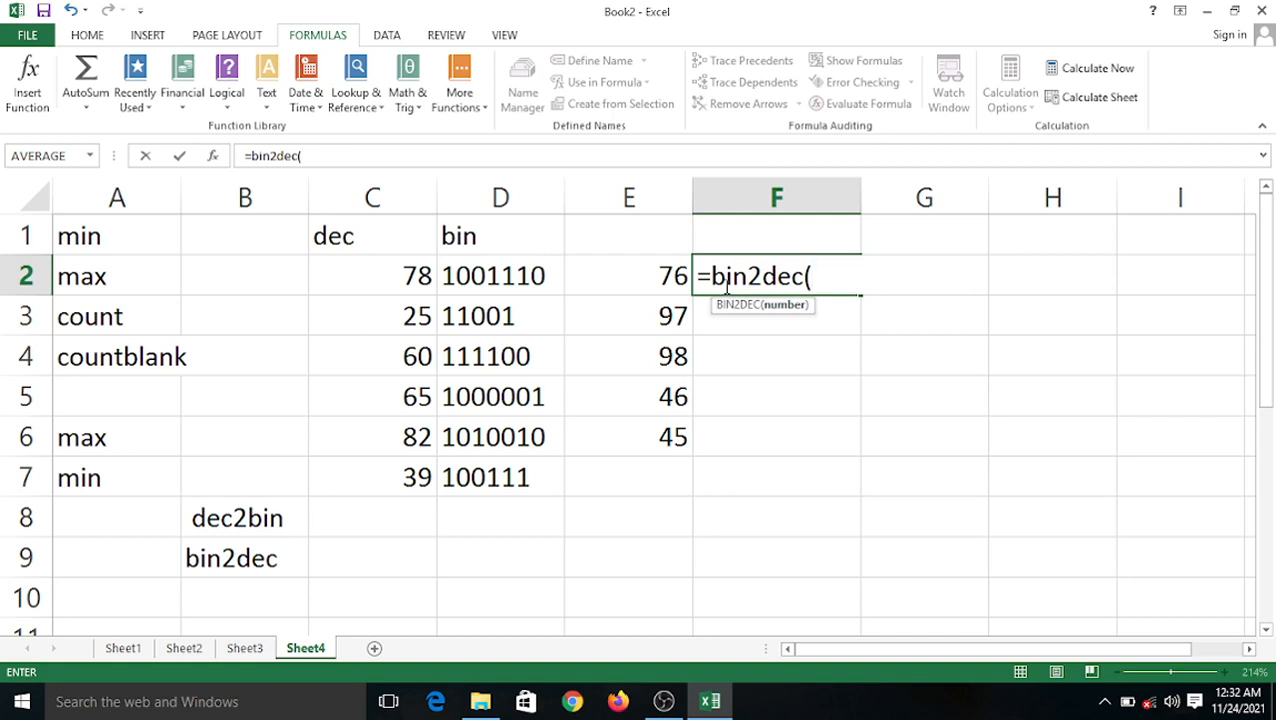
pyautogui.click(655, 271)
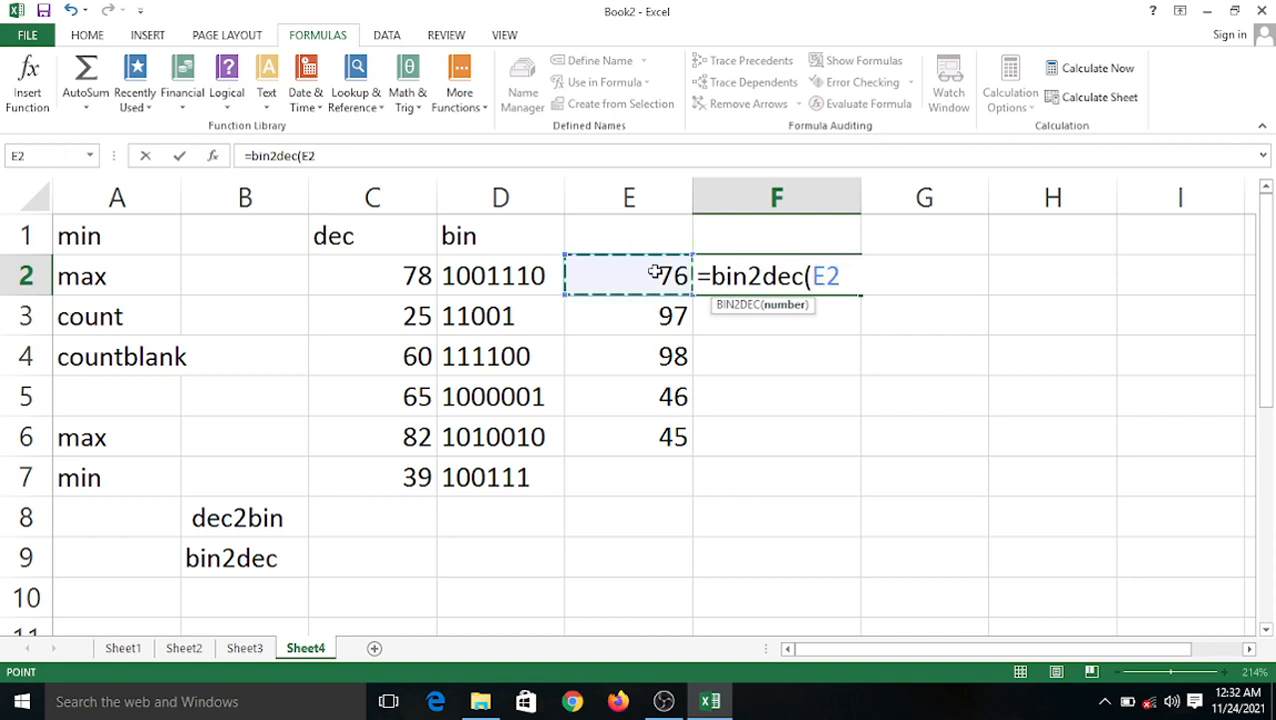
pyautogui.write(')')
pyautogui.press('Return')
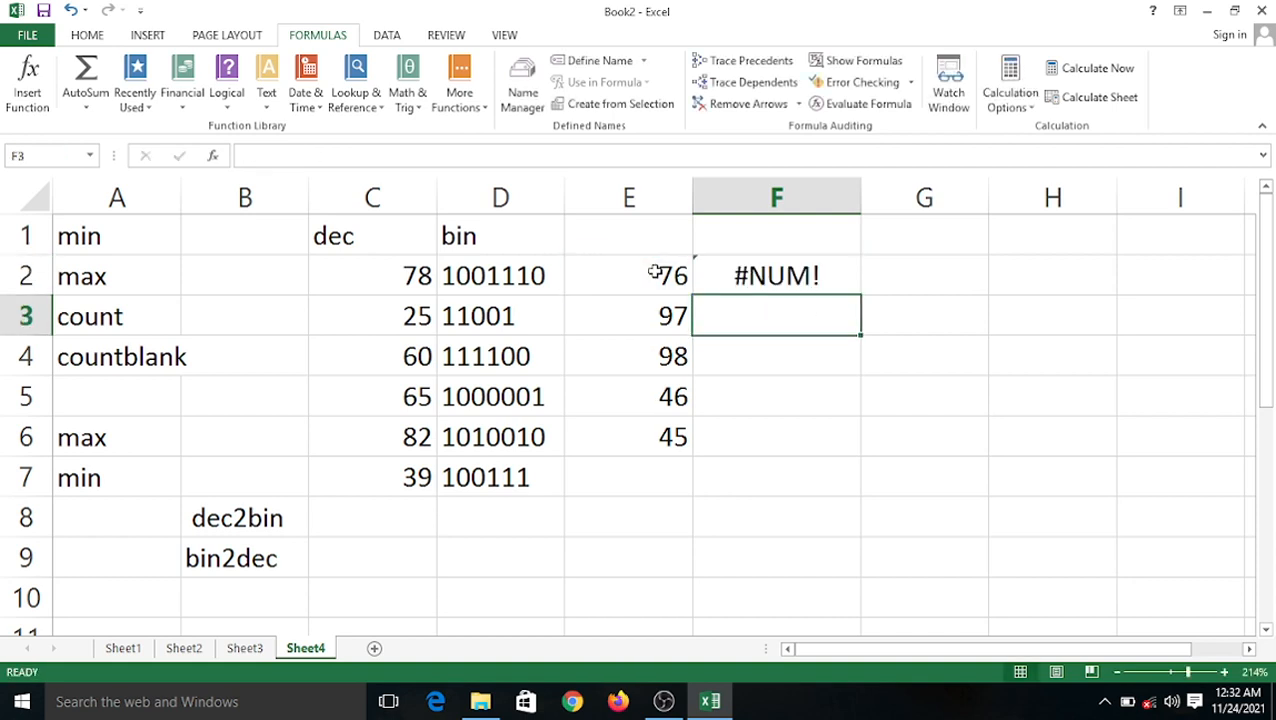
# Check F2's formula, then select E2:F6 and clear 76 from E2.
pyautogui.click(781, 395)
pyautogui.click(911, 305)
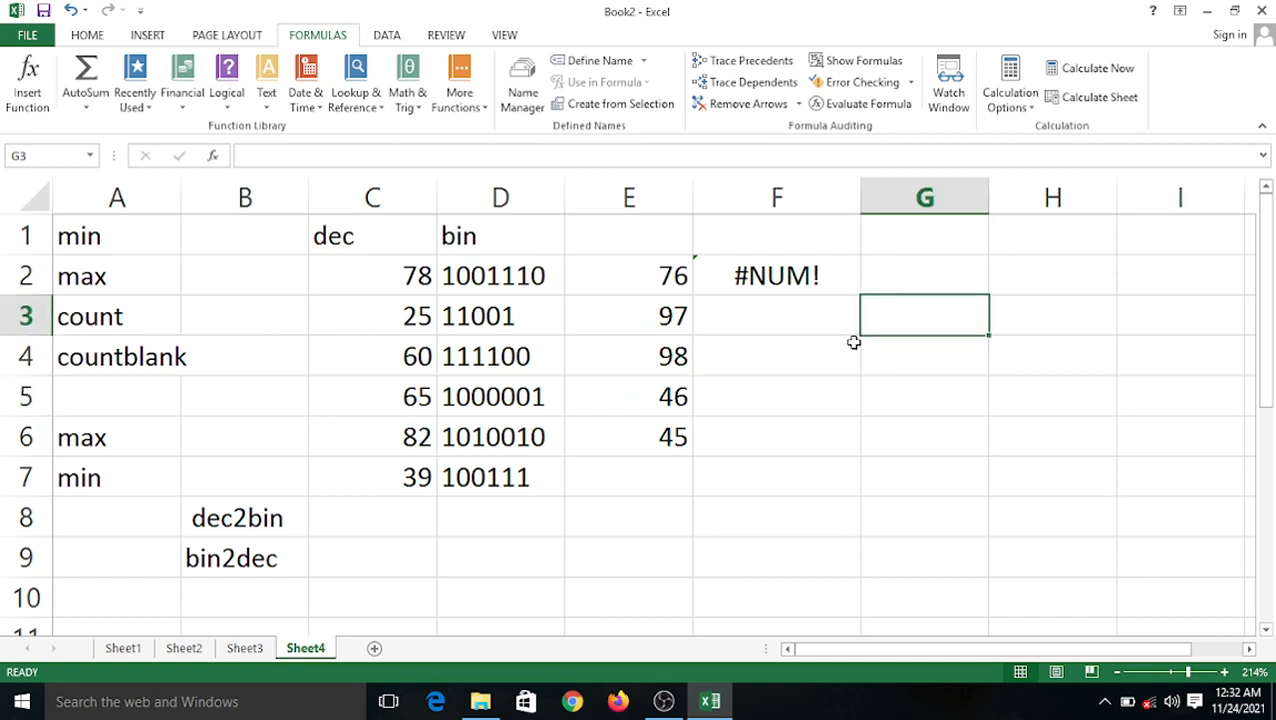
pyautogui.click(787, 268)
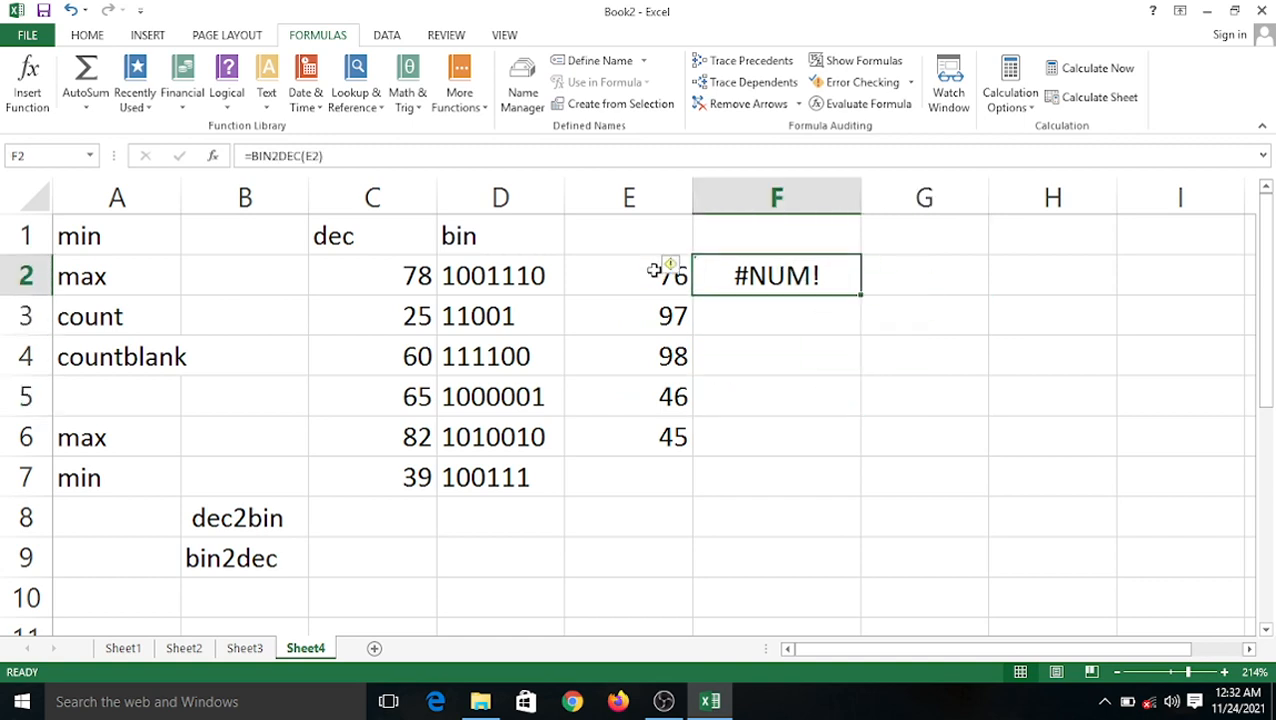
pyautogui.moveTo(665, 272); pyautogui.dragTo(777, 448)
pyautogui.press('BackSpace')
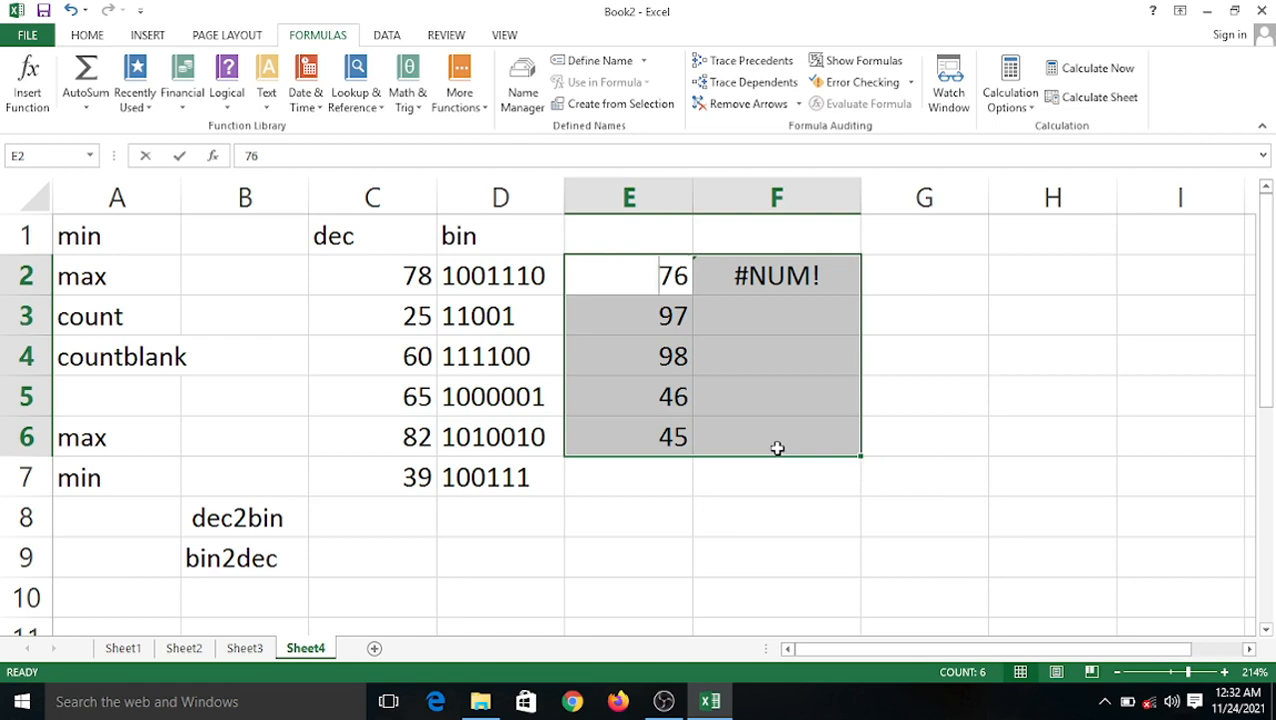
# Clear E2 and enter the test value 76 in D13.
pyautogui.scroll(-2, 777, 447)
pyautogui.scroll(2, 675, 433)
pyautogui.click(643, 540)
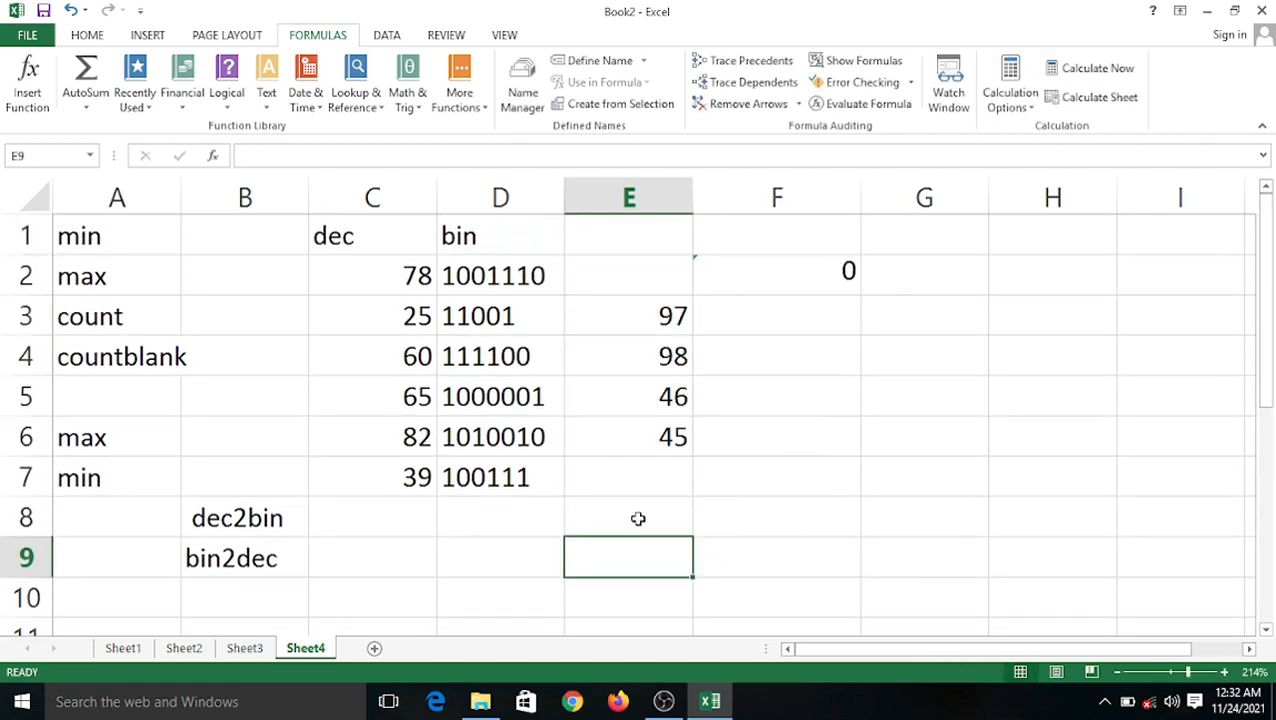
pyautogui.scroll(-3, 638, 518)
pyautogui.click(501, 351)
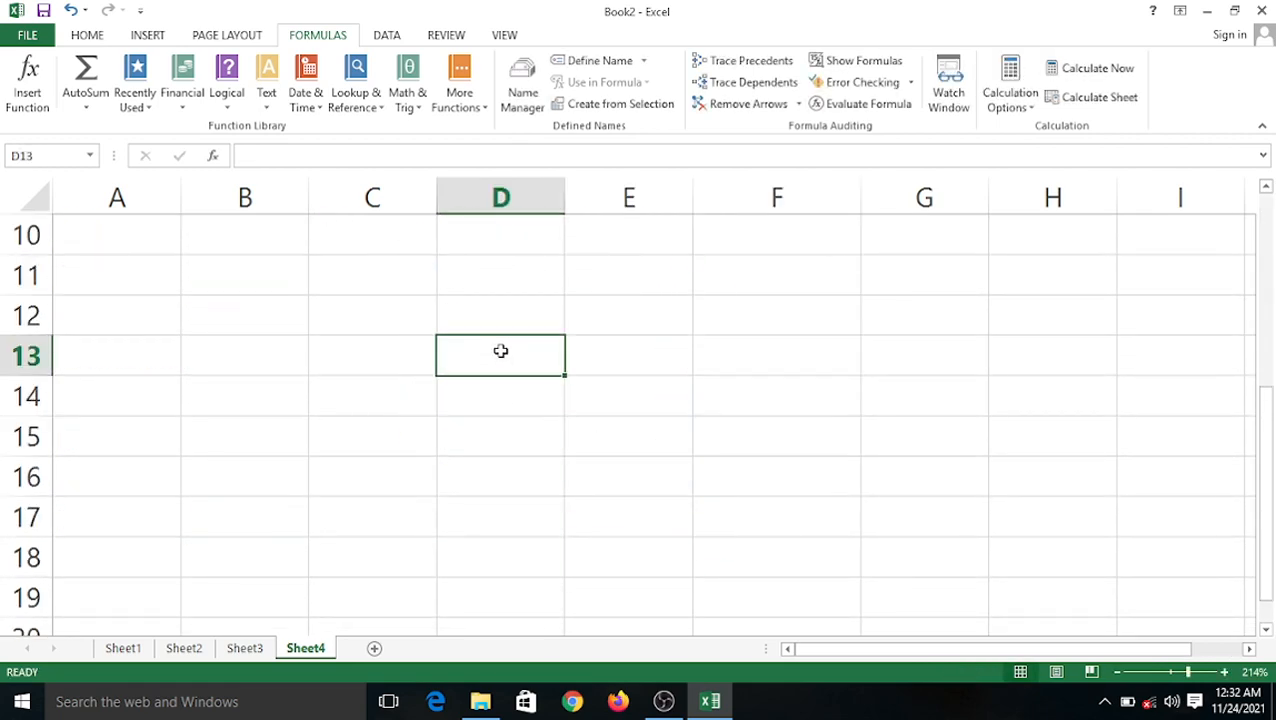
pyautogui.write('76')
pyautogui.press('Tab')
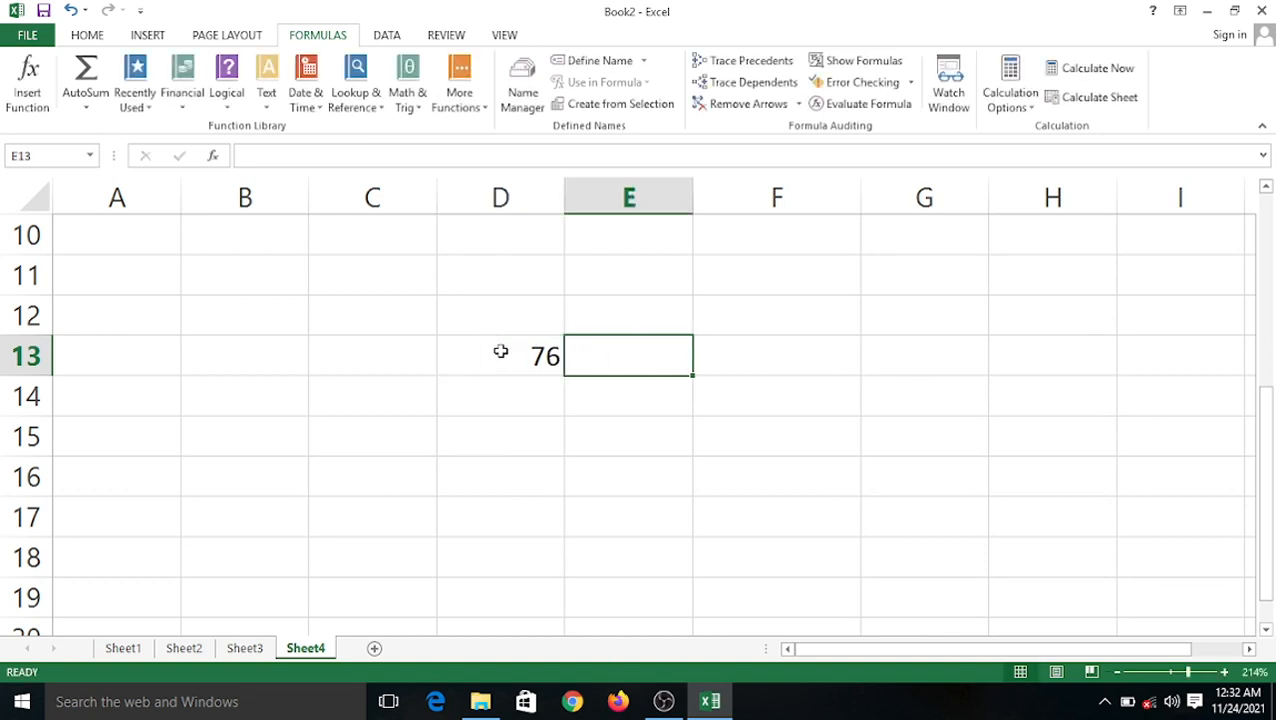
# Enter =BIN2DEC(D13) in E13, which returns #NUM! for 76.
pyautogui.write('=')
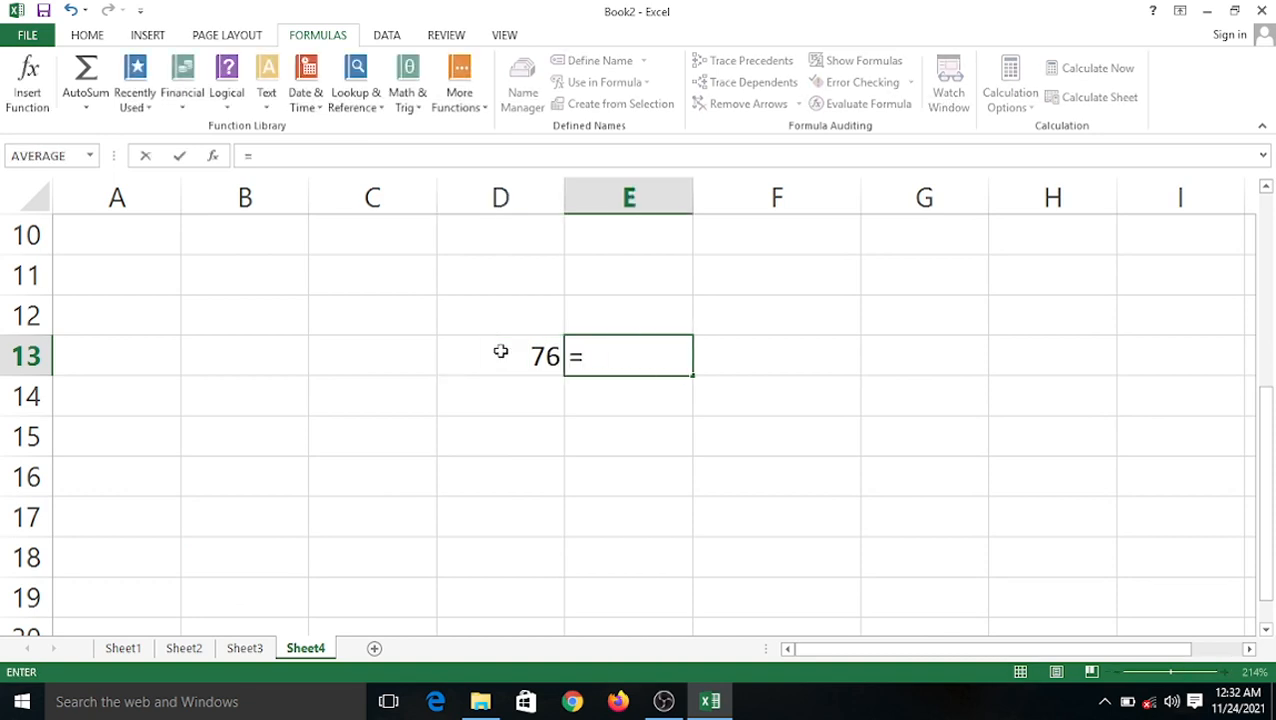
pyautogui.write('bin')
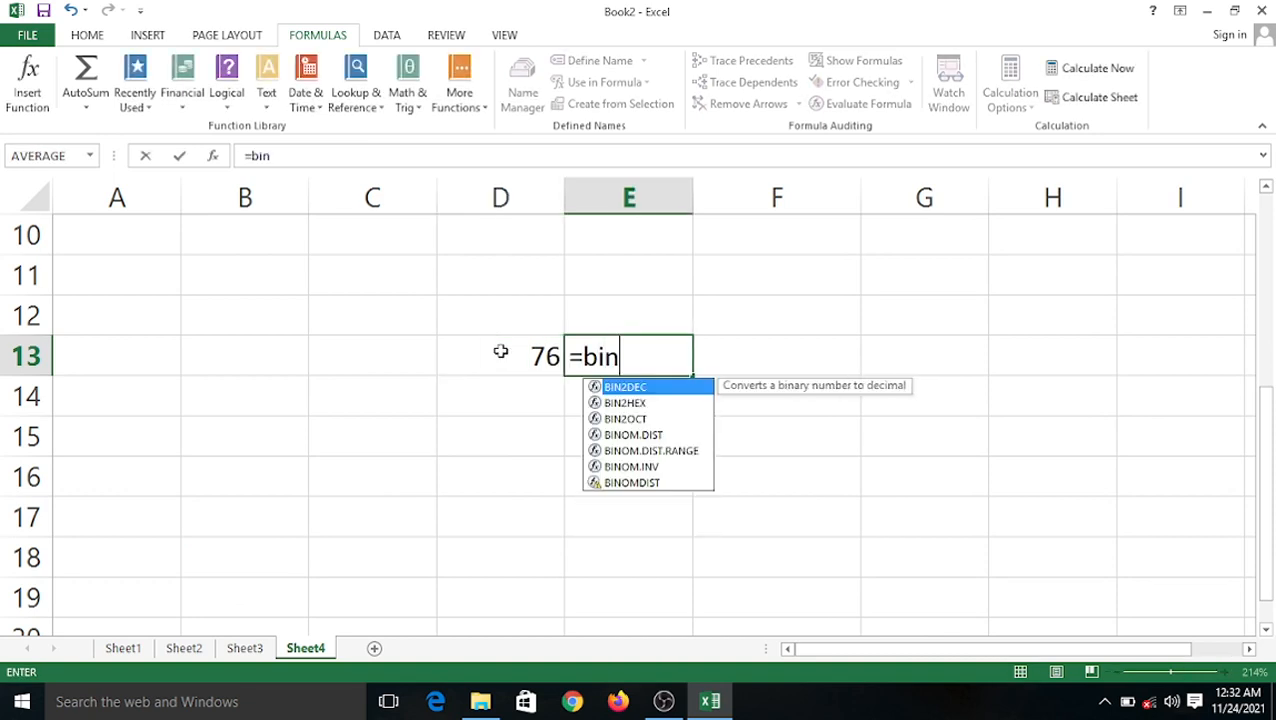
pyautogui.write('2de3c')
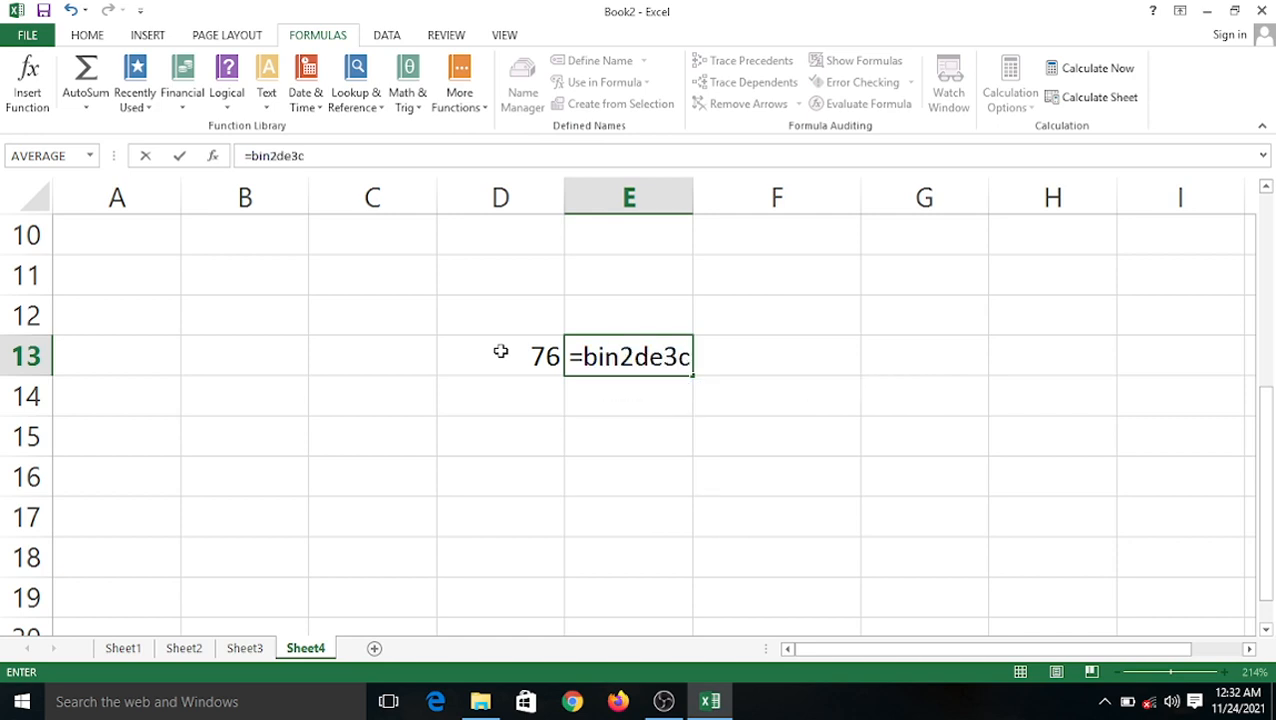
pyautogui.press('BackSpace')
pyautogui.press('BackSpace')
pyautogui.write('c')
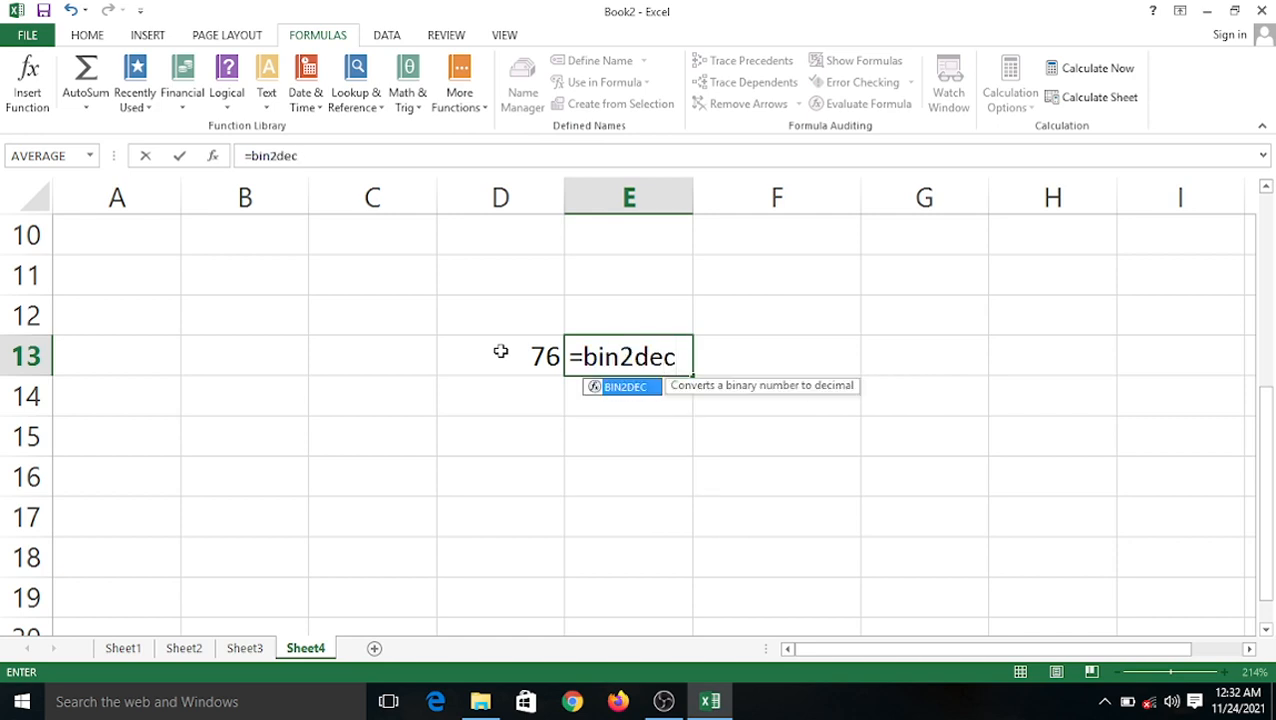
pyautogui.write('(')
pyautogui.click(500, 351)
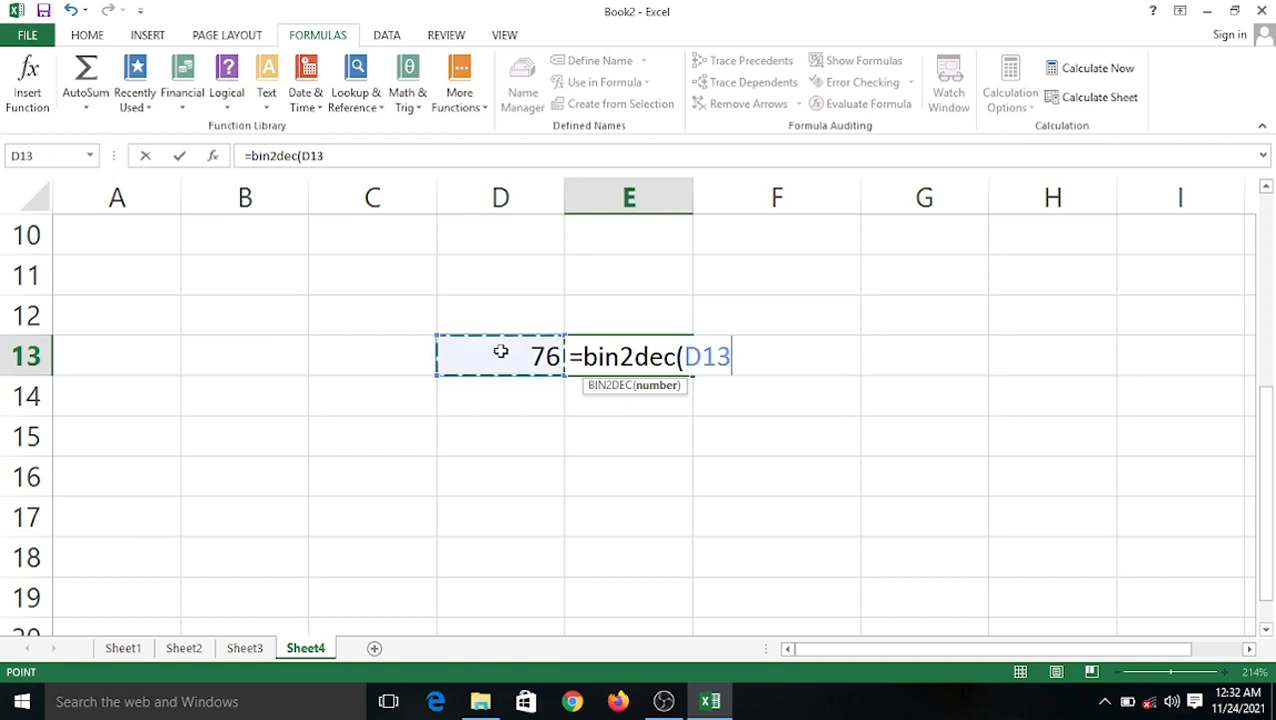
pyautogui.write(')')
pyautogui.press('Return')
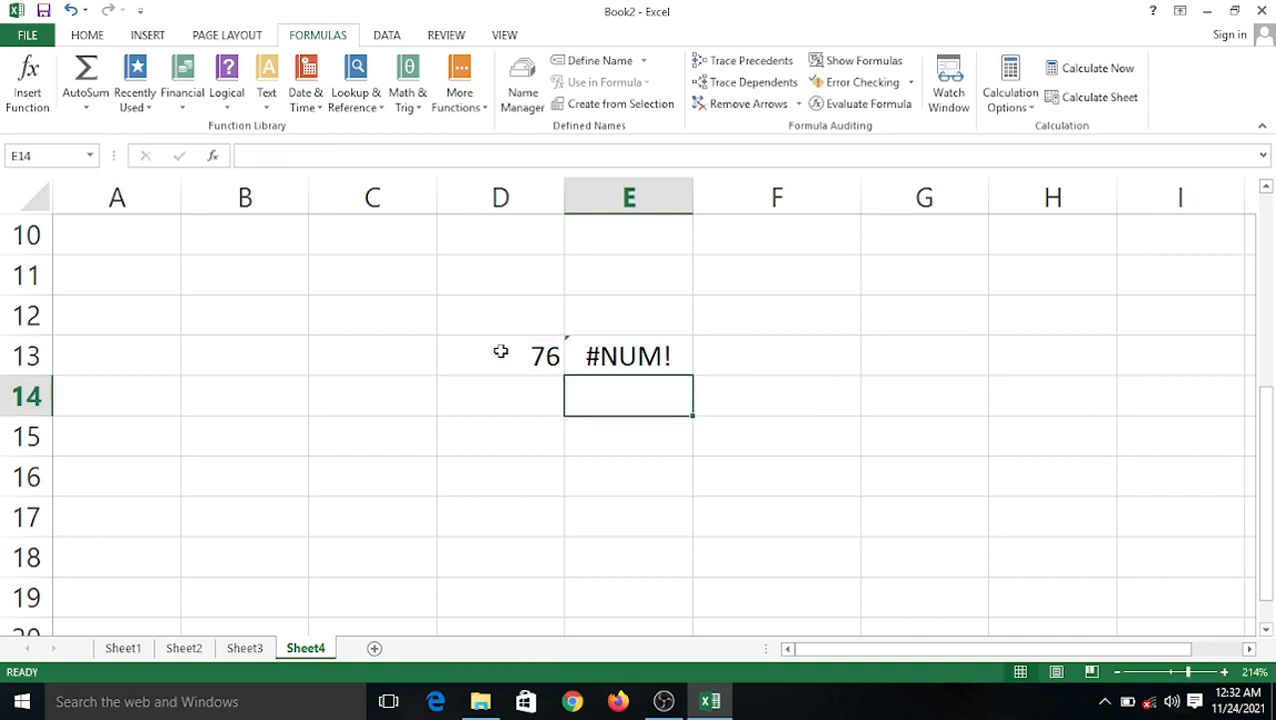
# Widen column E to show the full result.
pyautogui.moveTo(692, 193); pyautogui.dragTo(709, 193)
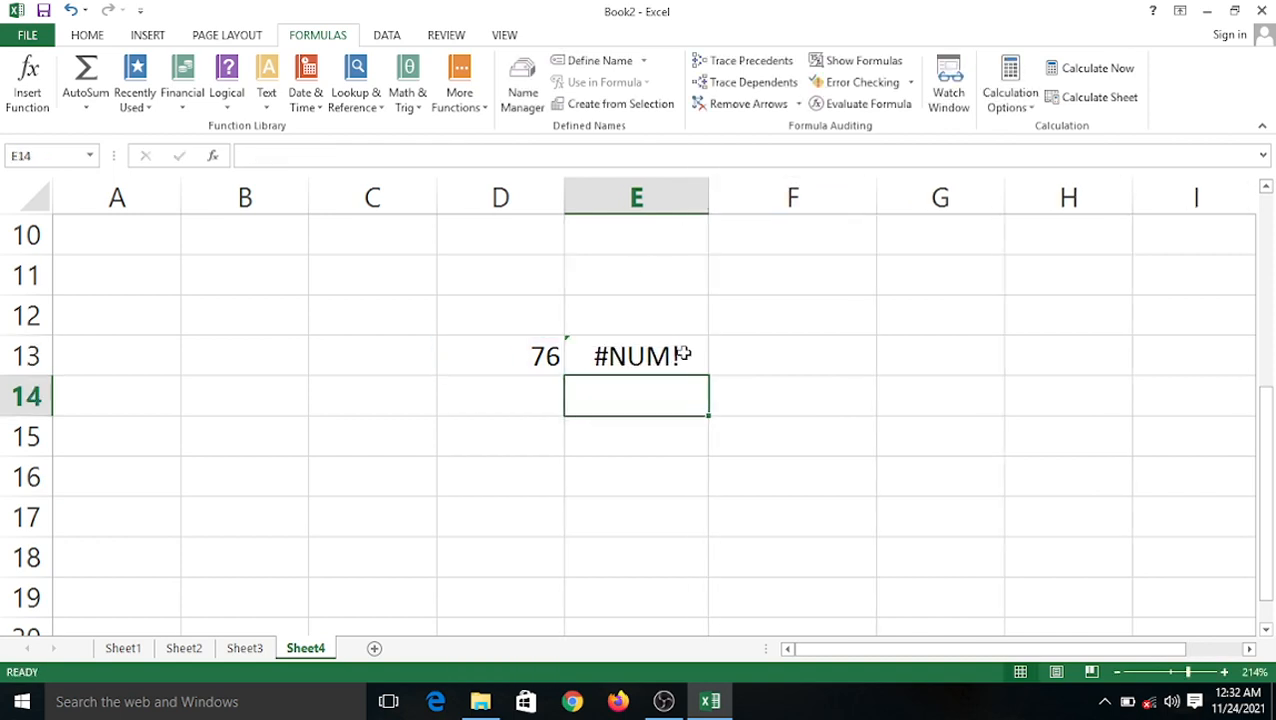
pyautogui.scroll(3, 678, 350)
pyautogui.scroll(-4, 674, 350)
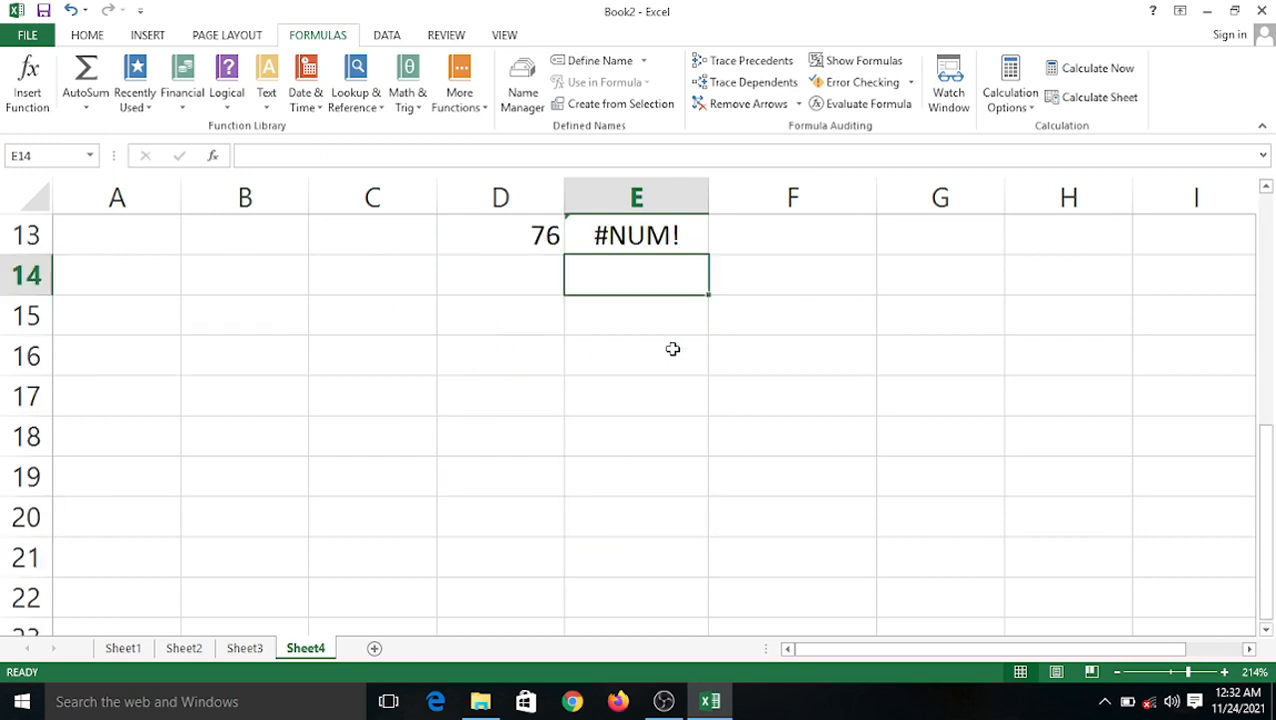
pyautogui.scroll(4, 672, 347)
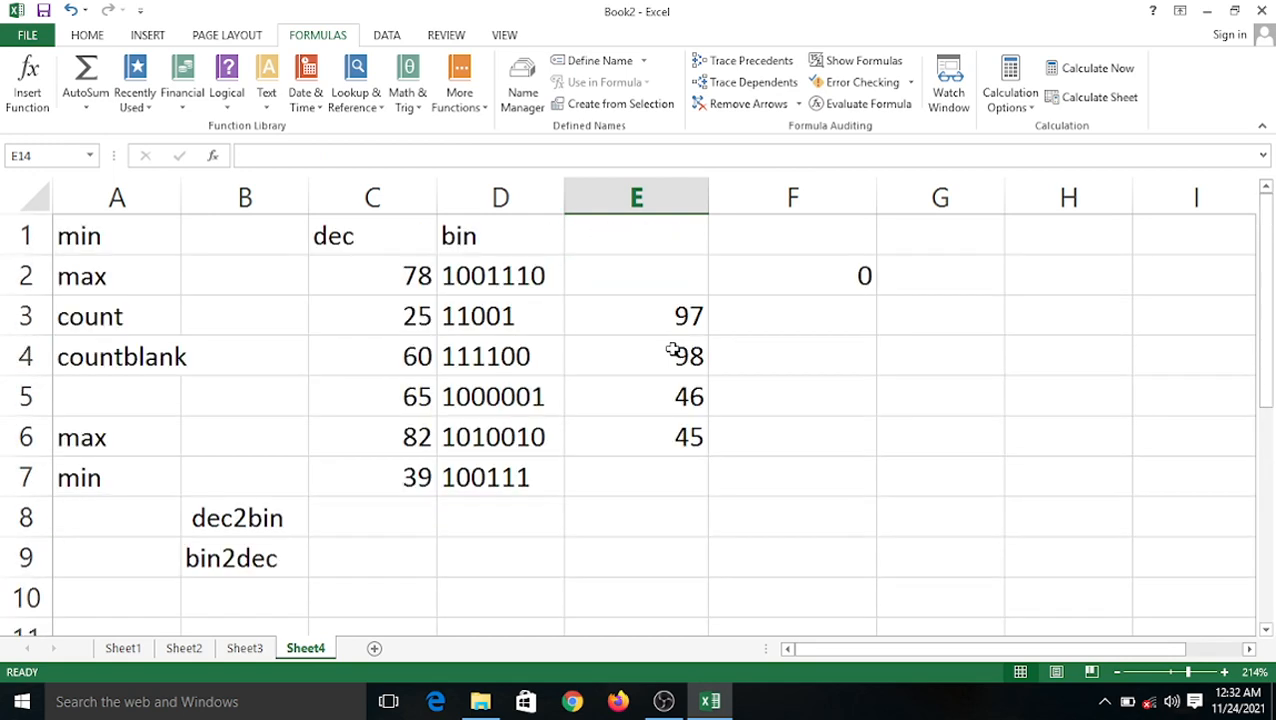
pyautogui.click(490, 556)
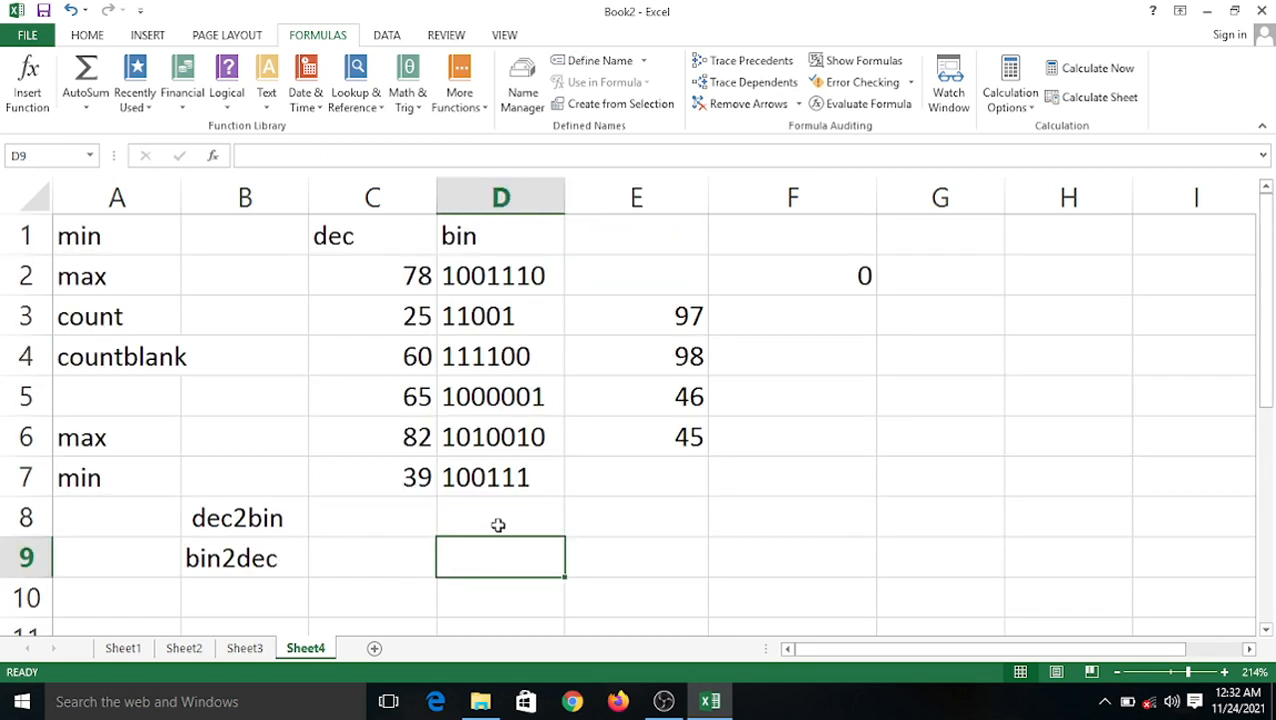
pyautogui.scroll(-3, 530, 476)
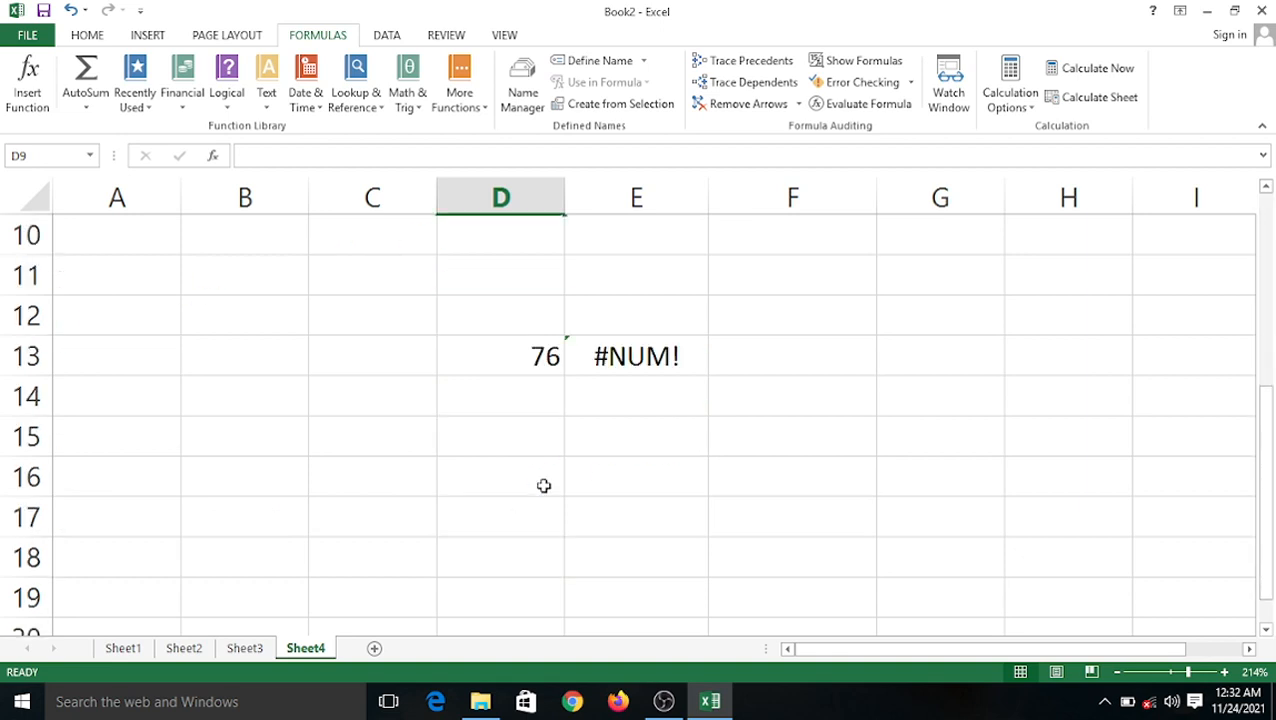
pyautogui.scroll(1, 640, 450)
# Replace E13's formula with =DEC2BIN(D13), converting 76 to 1001100.
pyautogui.click(543, 478)
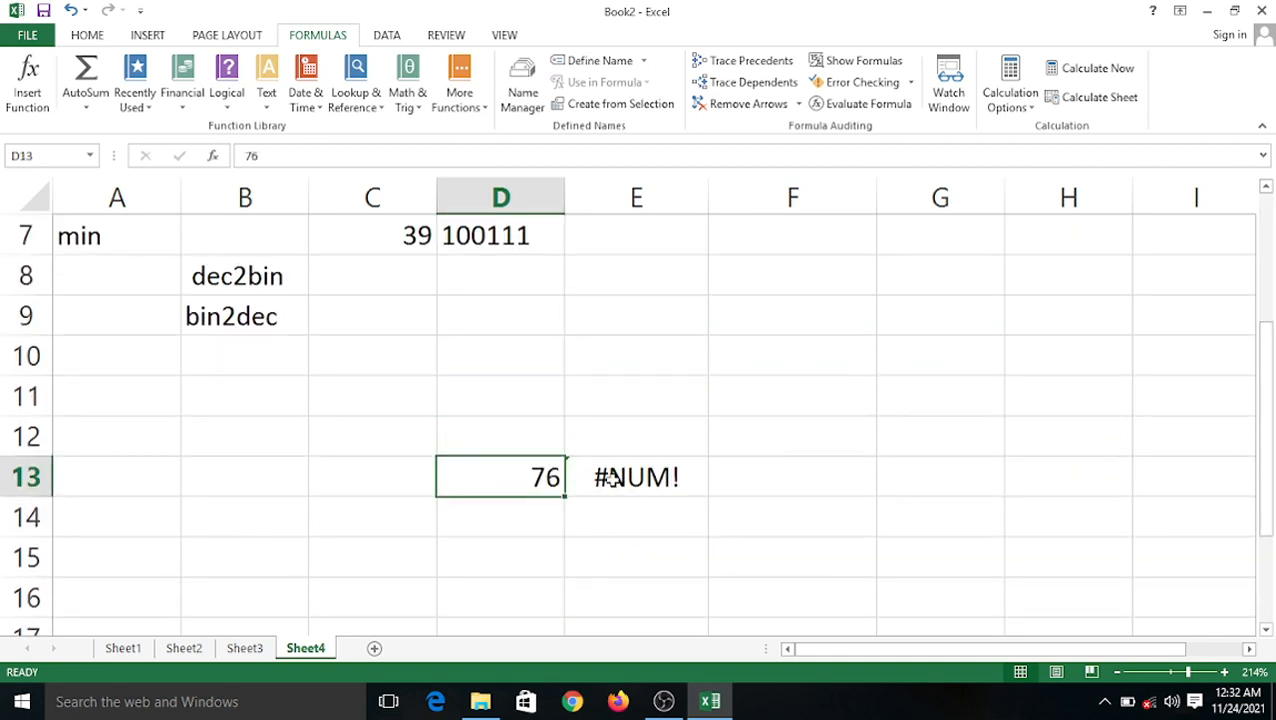
pyautogui.click(610, 478)
pyautogui.write('=')
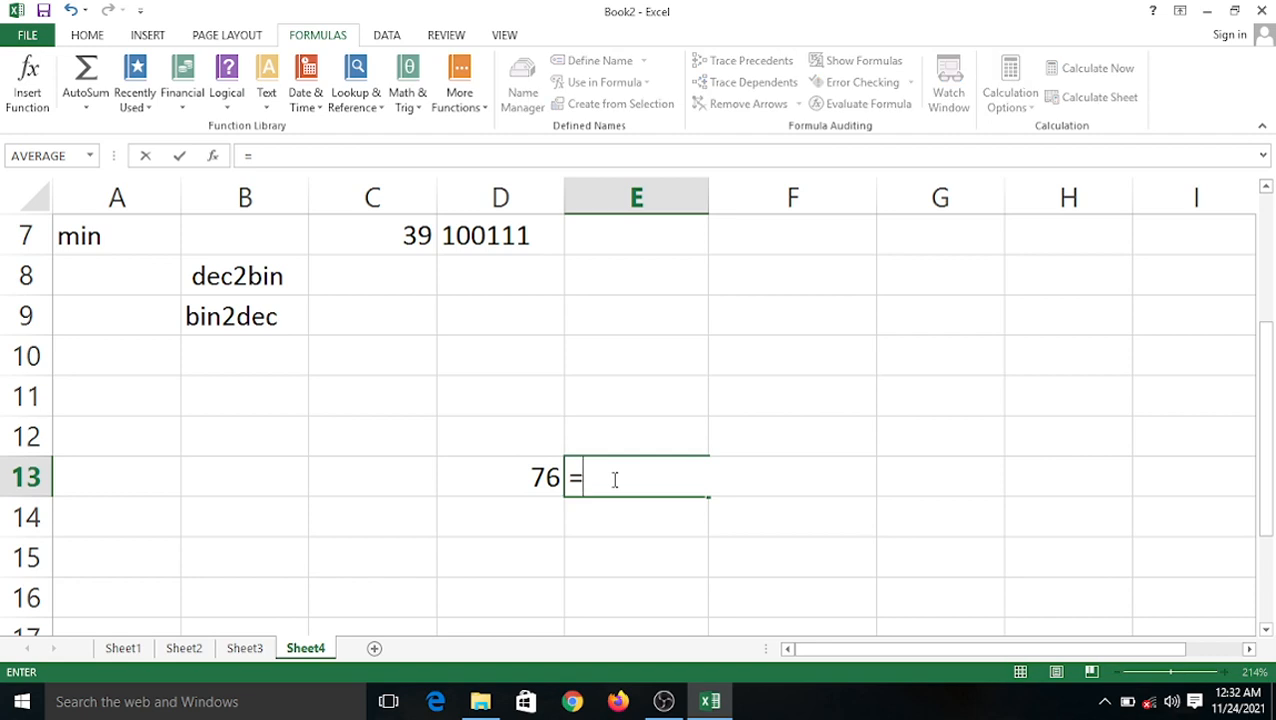
pyautogui.write('dec')
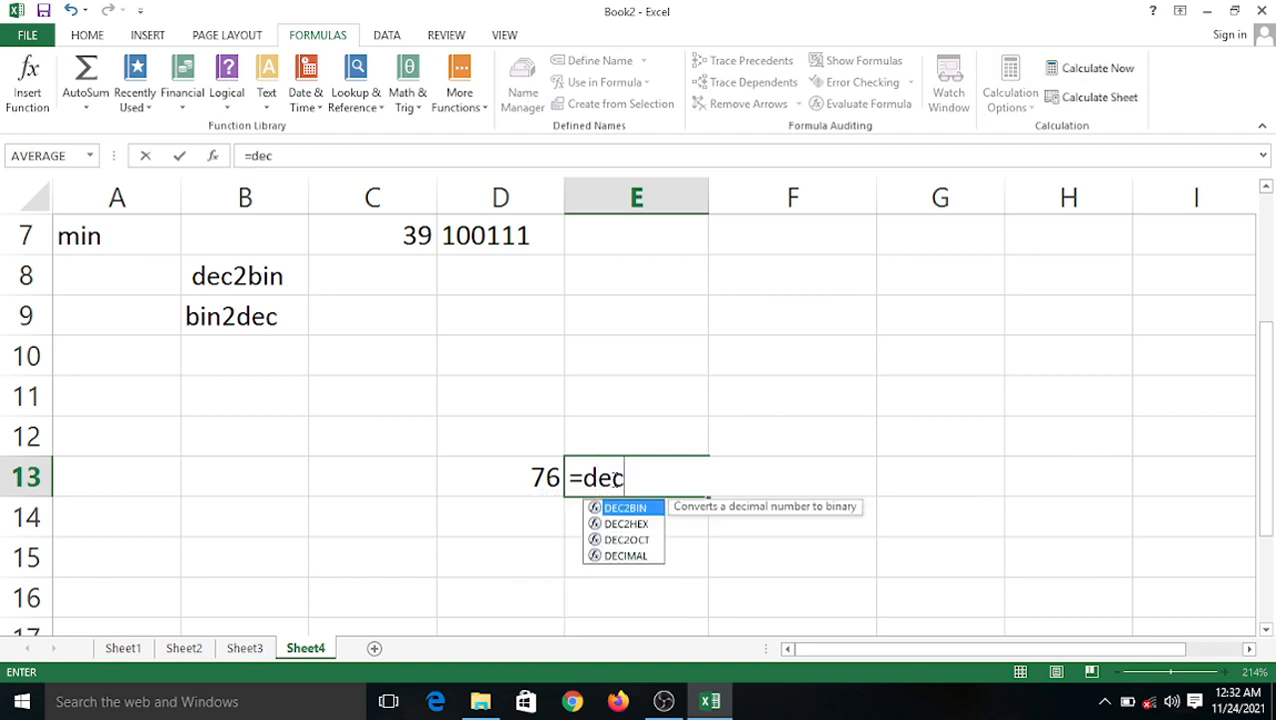
pyautogui.write('2bin')
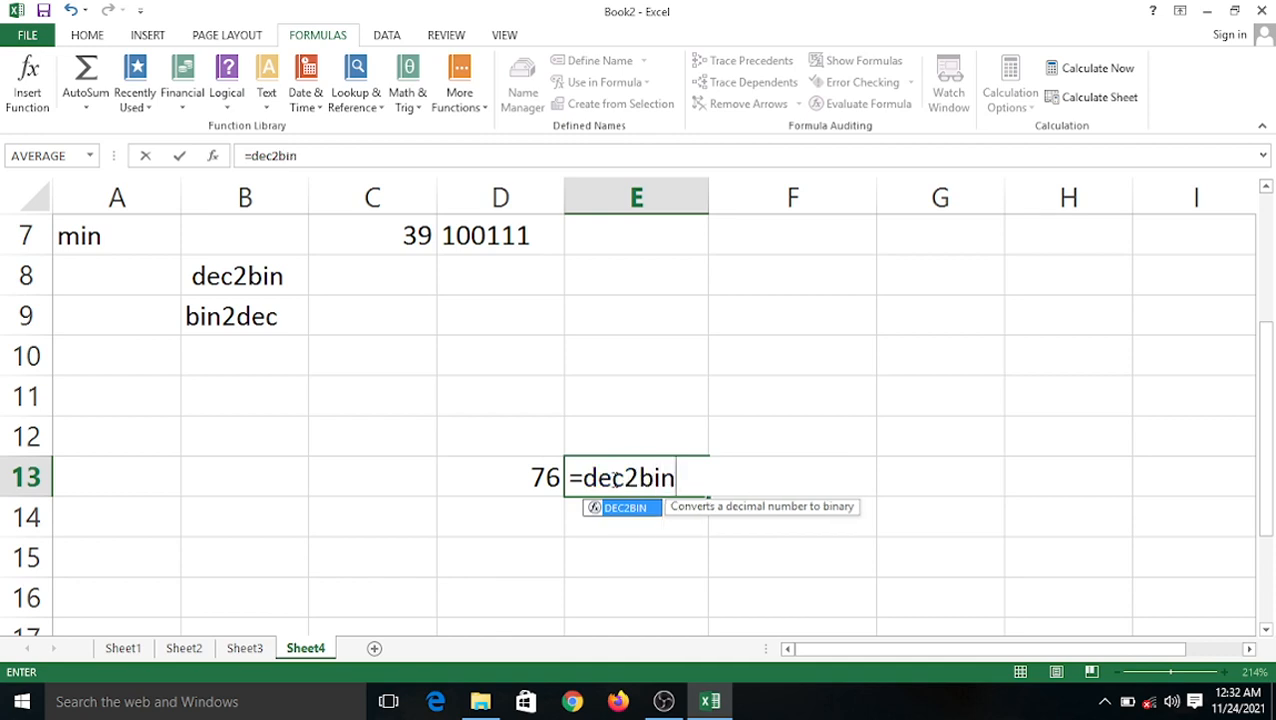
pyautogui.write('(')
pyautogui.click(553, 471)
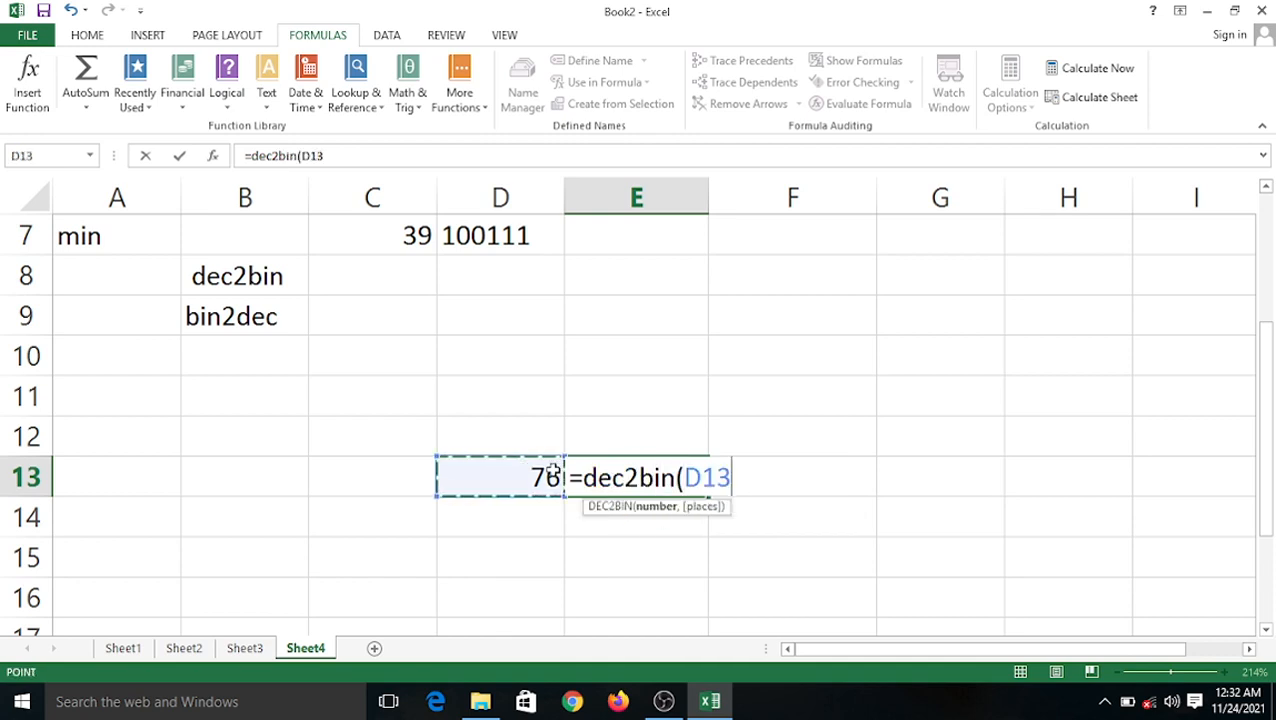
pyautogui.write(')')
pyautogui.press('Return')
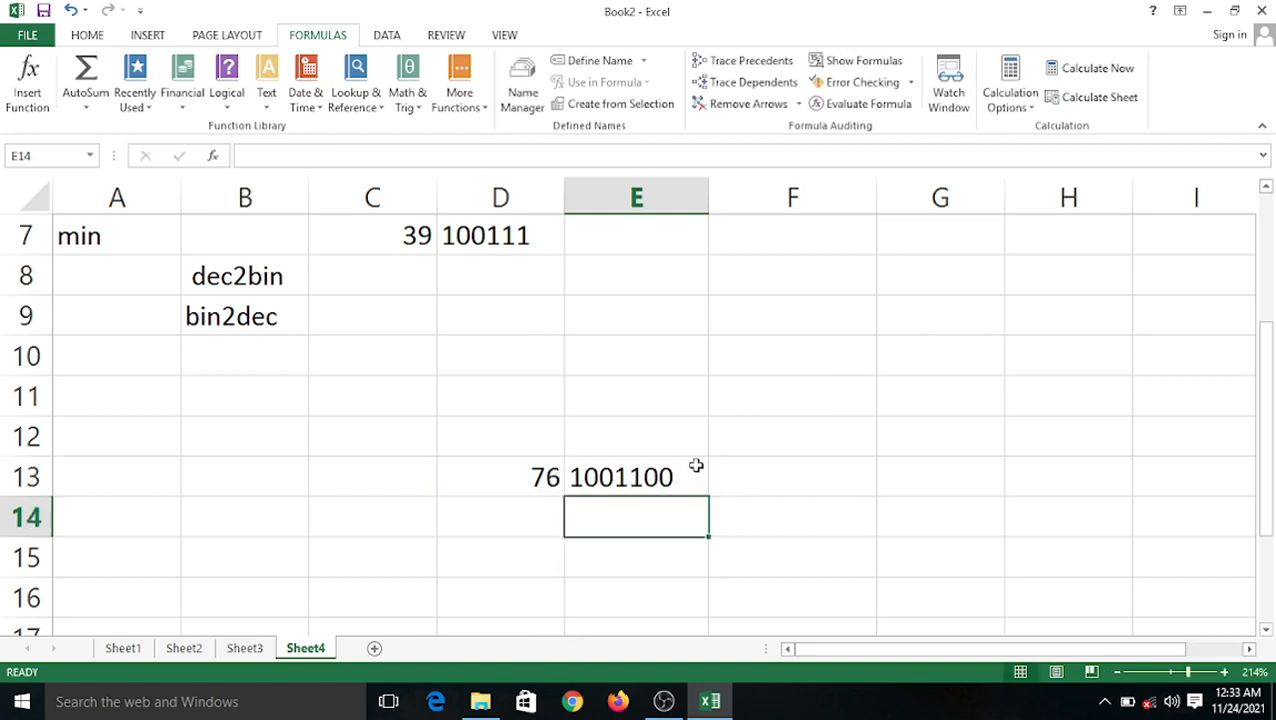
# Enter 567, 757 and 678 in D14:D16, copy the DEC2BIN formula down to E16, and widen column E.
pyautogui.scroll(-1, 564, 407)
pyautogui.click(545, 385)
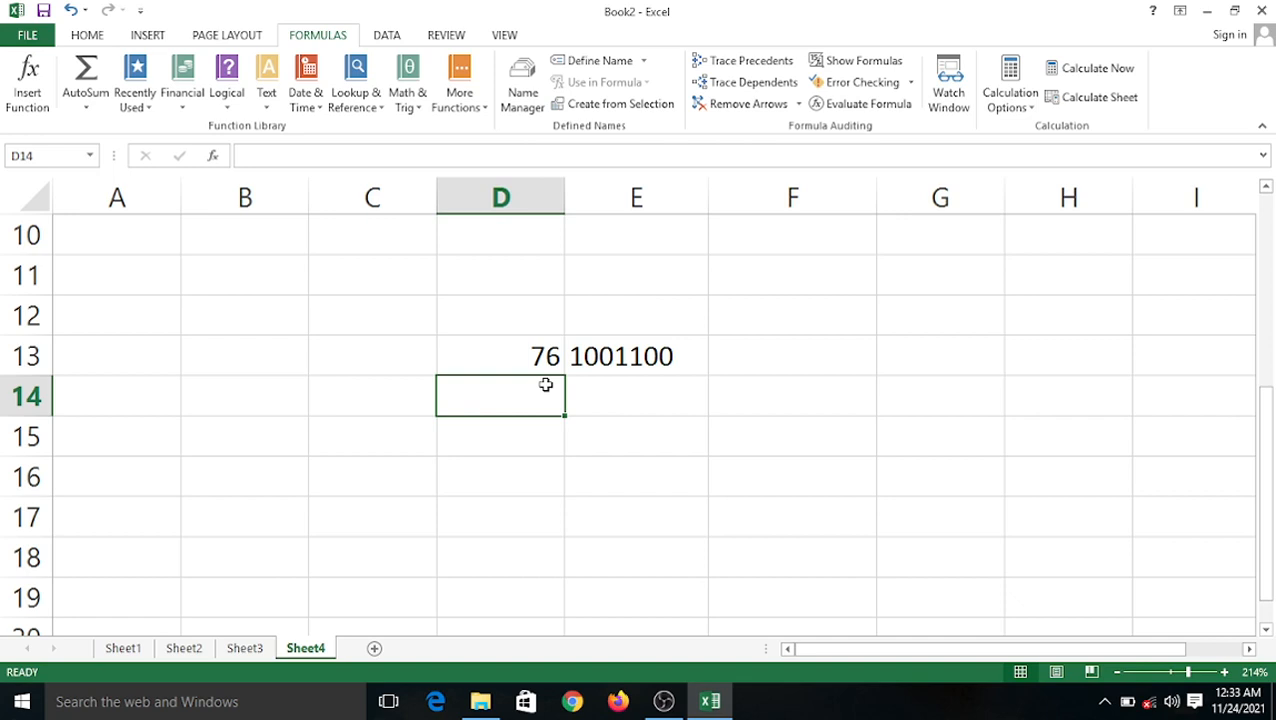
pyautogui.write('567')
pyautogui.click(541, 430)
pyautogui.write('757')
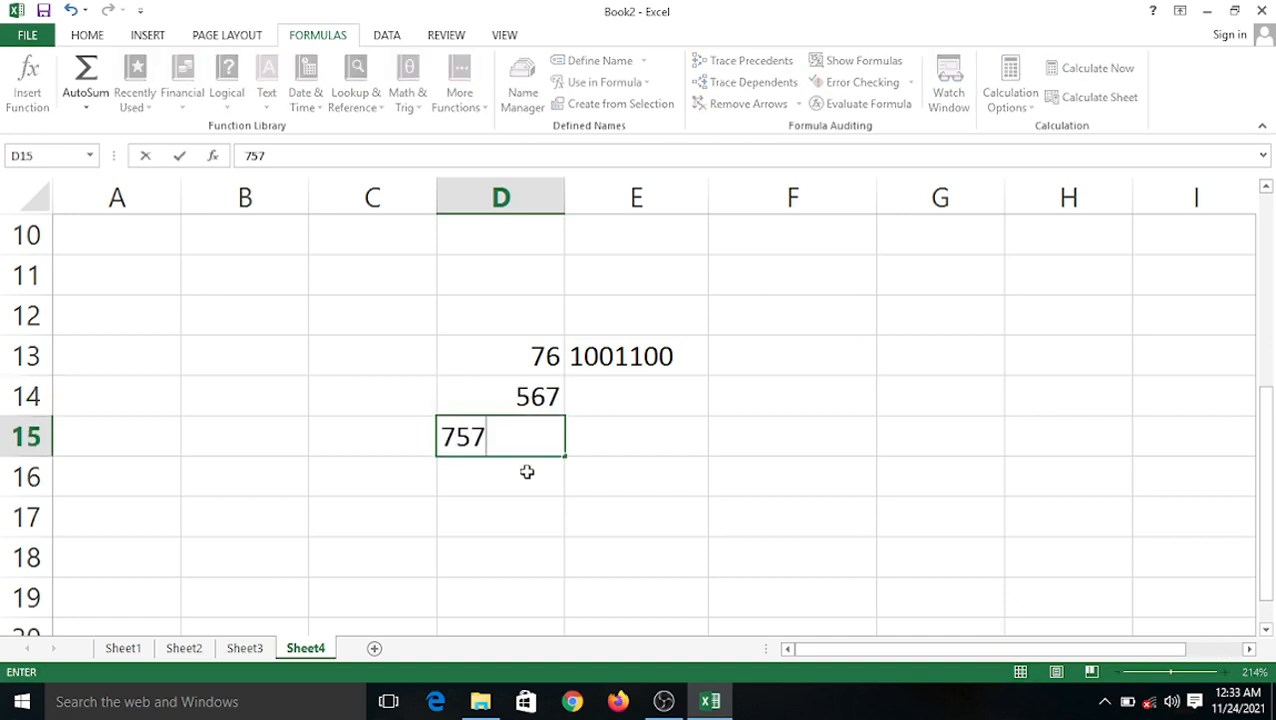
pyautogui.click(526, 478)
pyautogui.write('678')
pyautogui.click(527, 518)
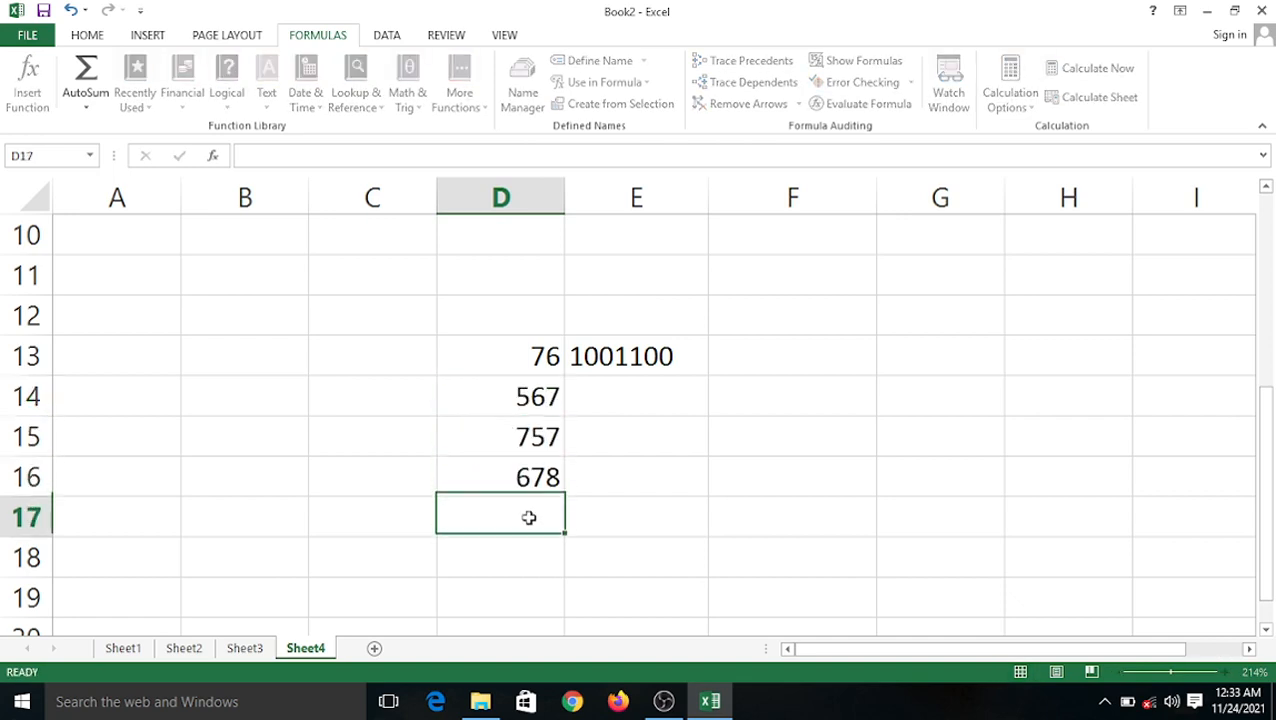
pyautogui.click(601, 360)
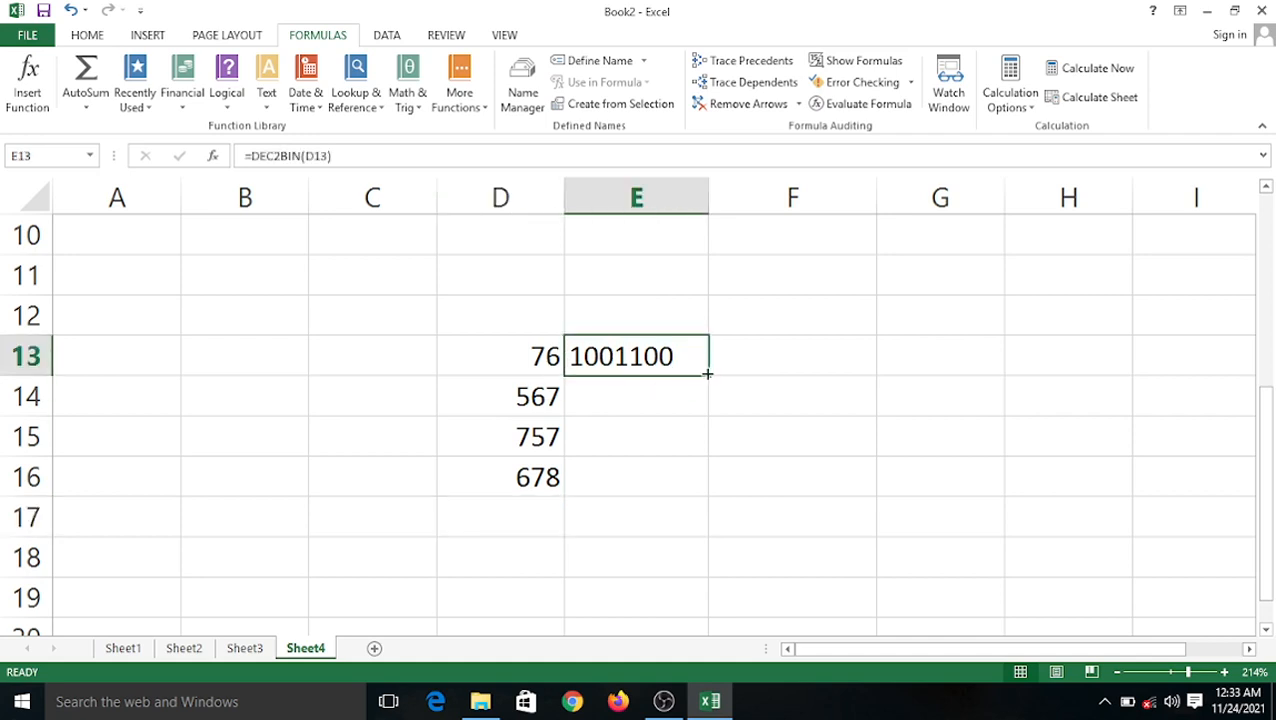
pyautogui.moveTo(708, 376); pyautogui.dragTo(713, 482)
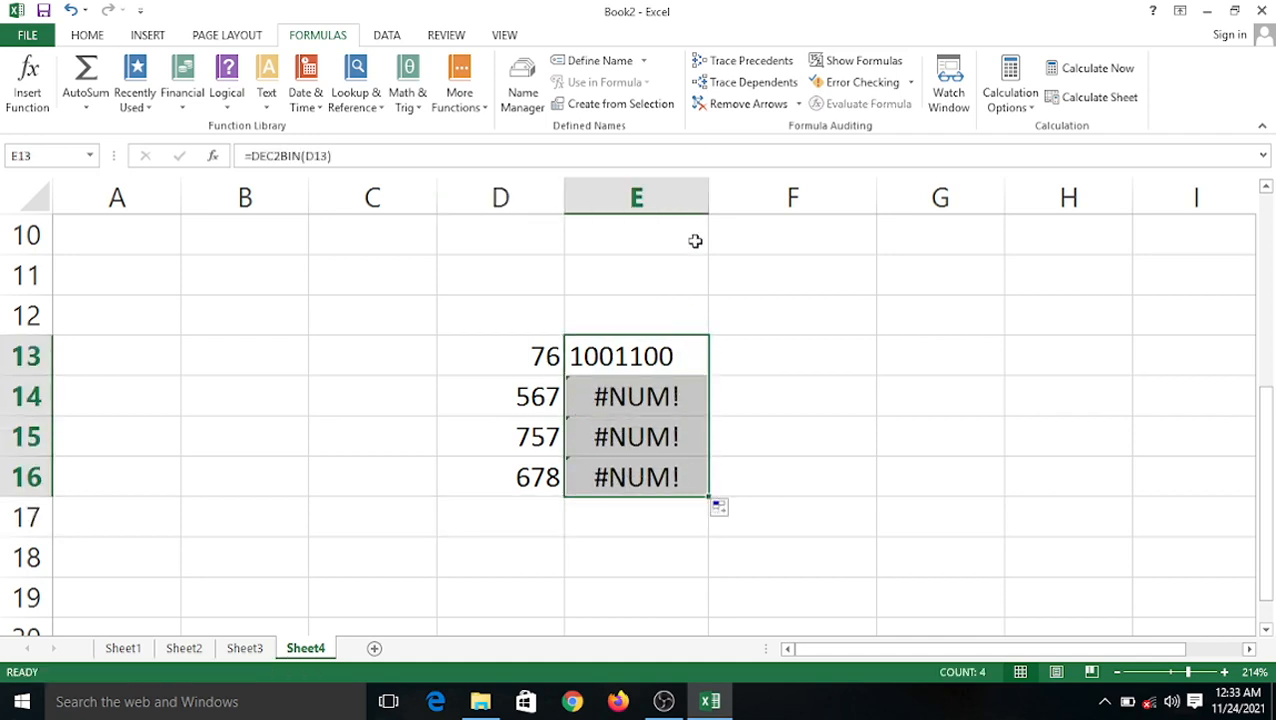
pyautogui.moveTo(719, 187); pyautogui.dragTo(765, 193)
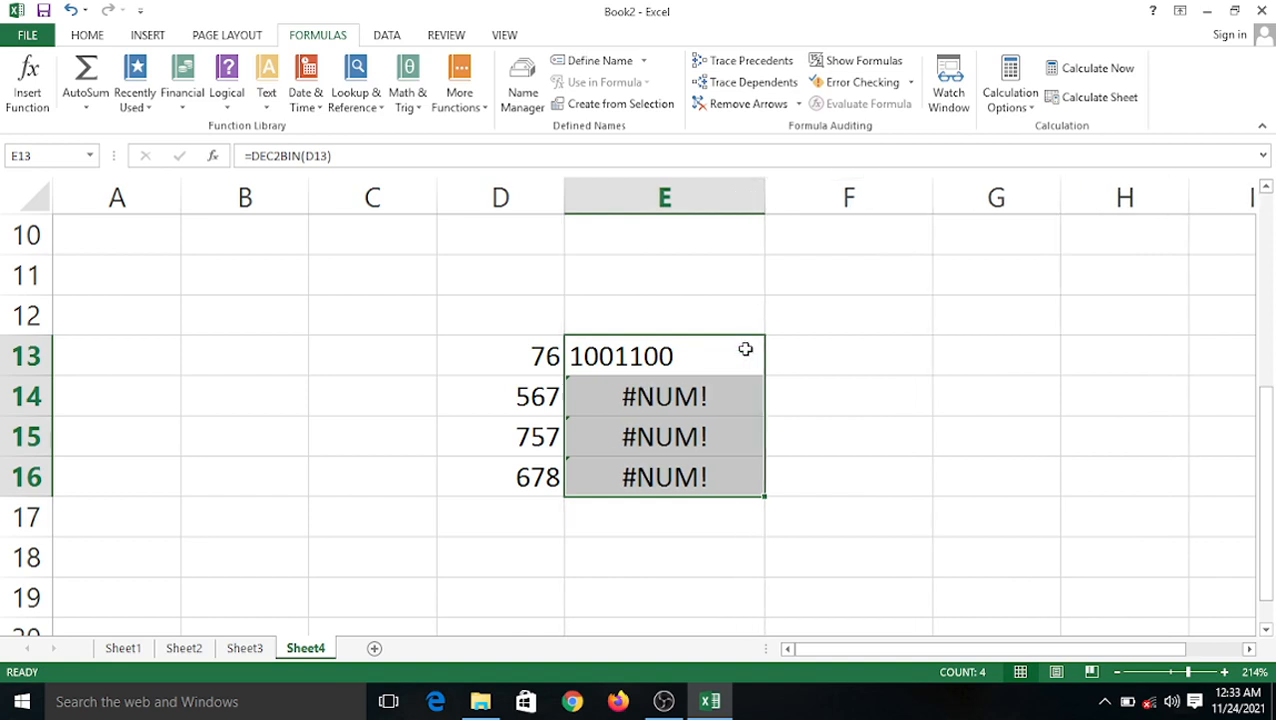
# Edit D14:D16 to 57, 77 and 68.
pyautogui.doubleClick(550, 397)
pyautogui.press('BackSpace')
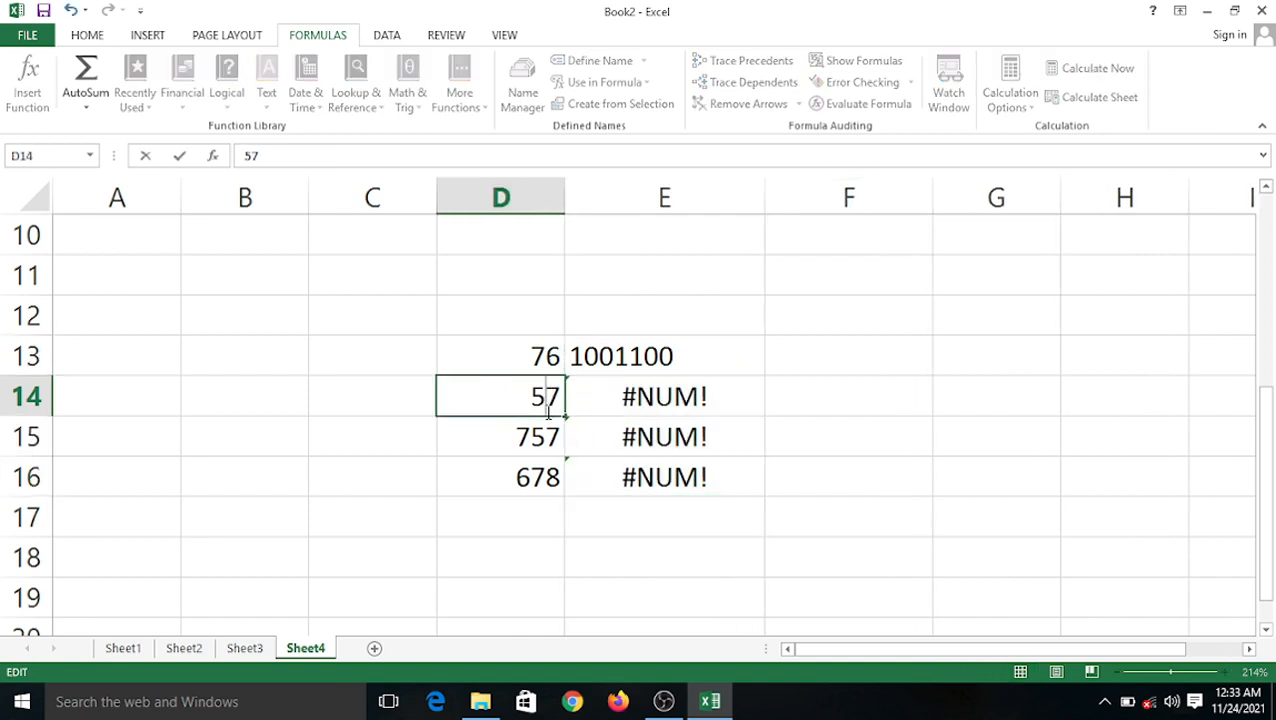
pyautogui.click(641, 547)
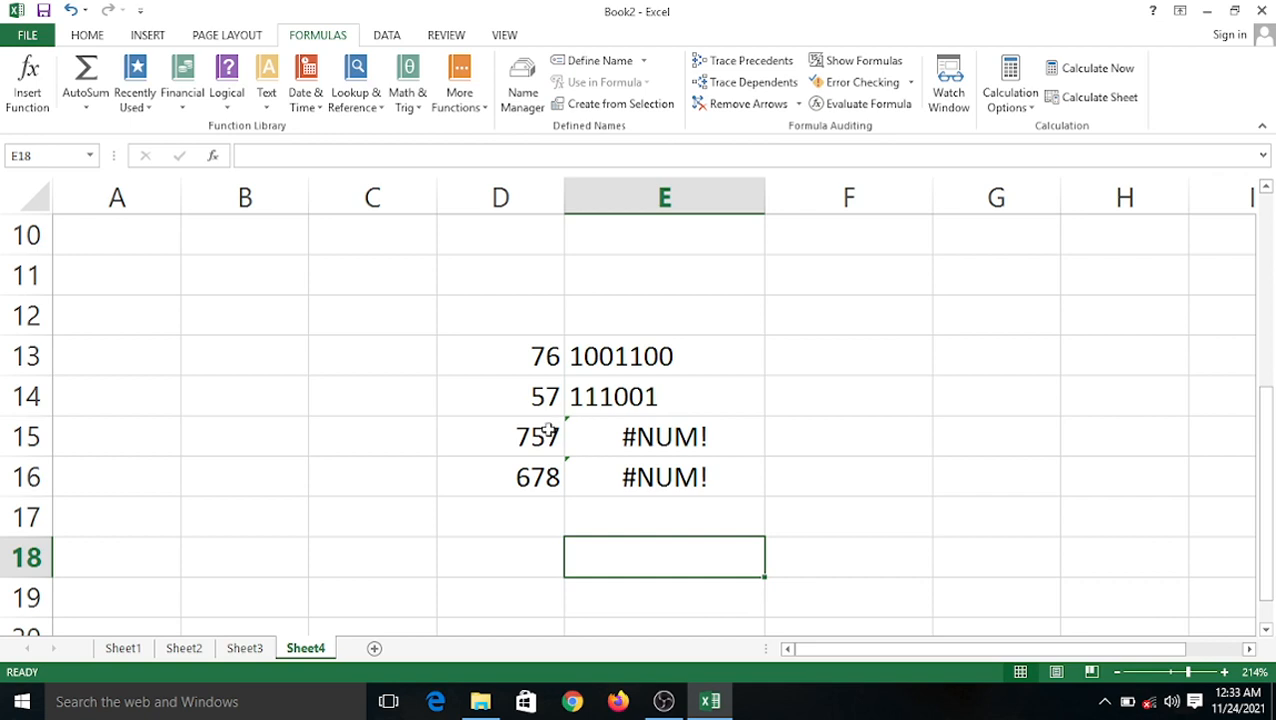
pyautogui.doubleClick(548, 430)
pyautogui.press('BackSpace')
pyautogui.click(666, 549)
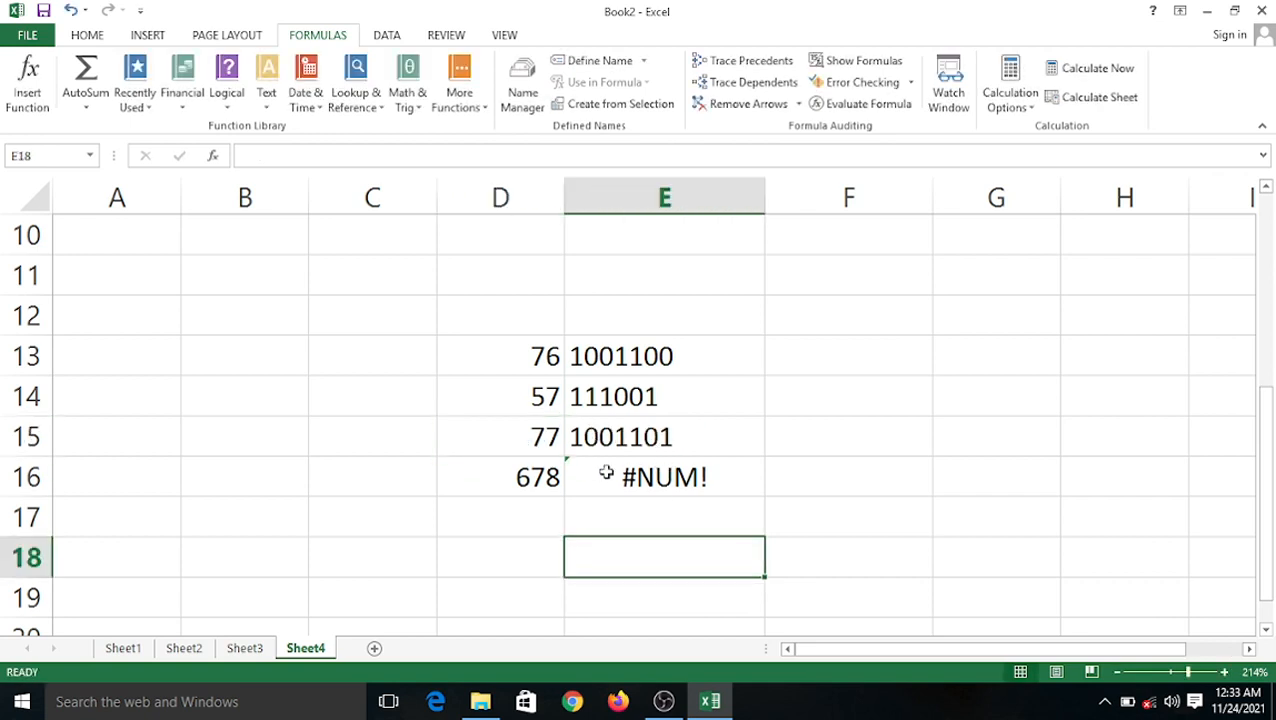
pyautogui.doubleClick(546, 476)
pyautogui.press('BackSpace')
pyautogui.click(610, 531)
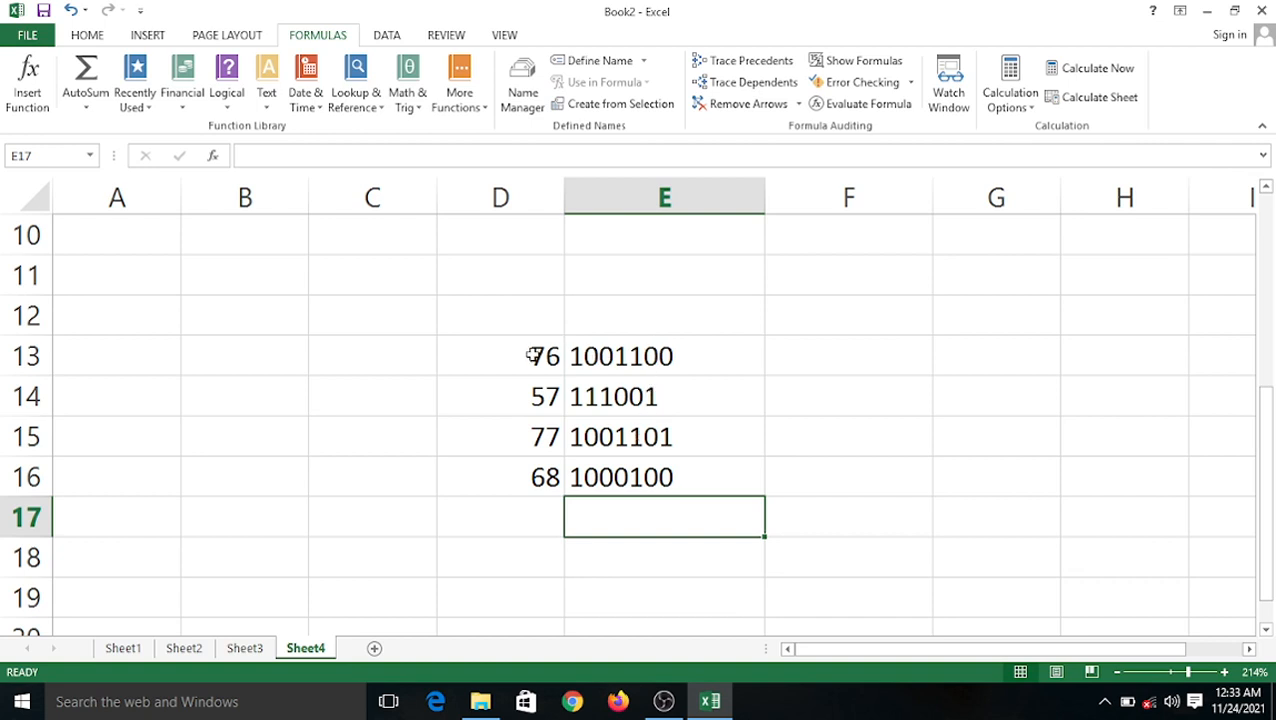
# Clear the numbers in D13:D16, then undo to restore them.
pyautogui.moveTo(536, 358); pyautogui.dragTo(551, 482)
pyautogui.press('Delete')
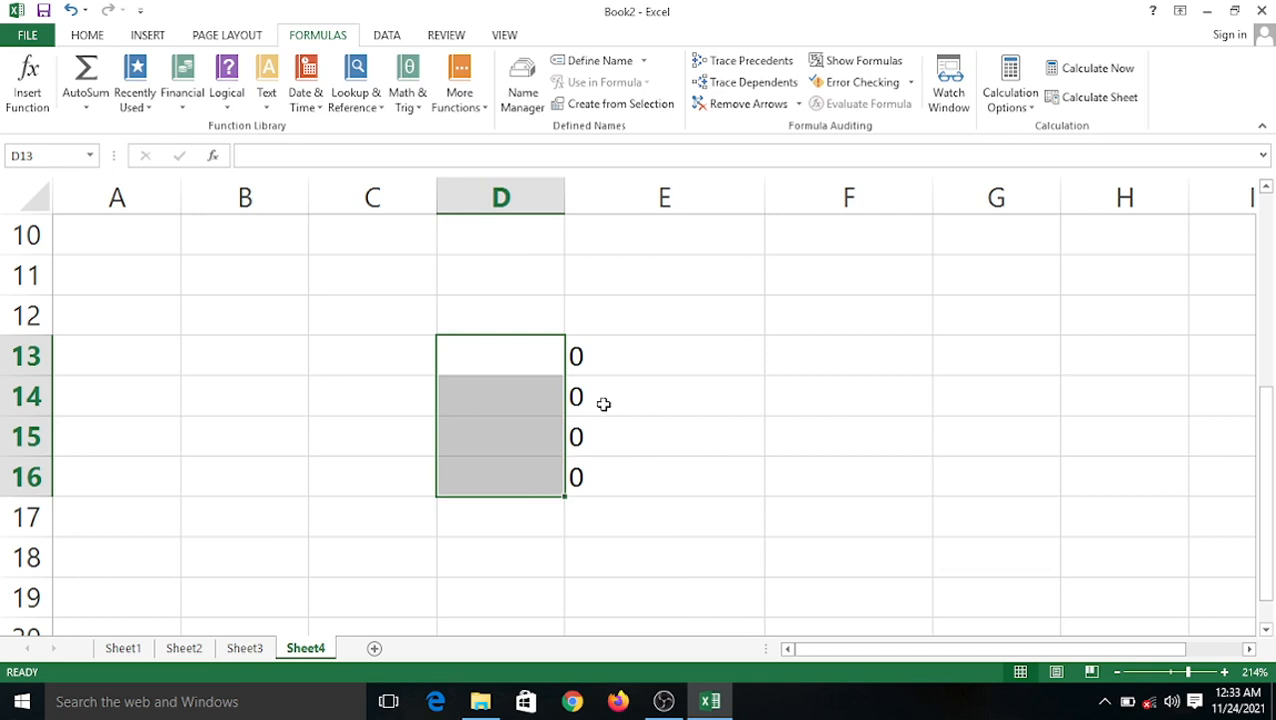
pyautogui.hotkey('ctrl', 'z')
pyautogui.click(793, 382)
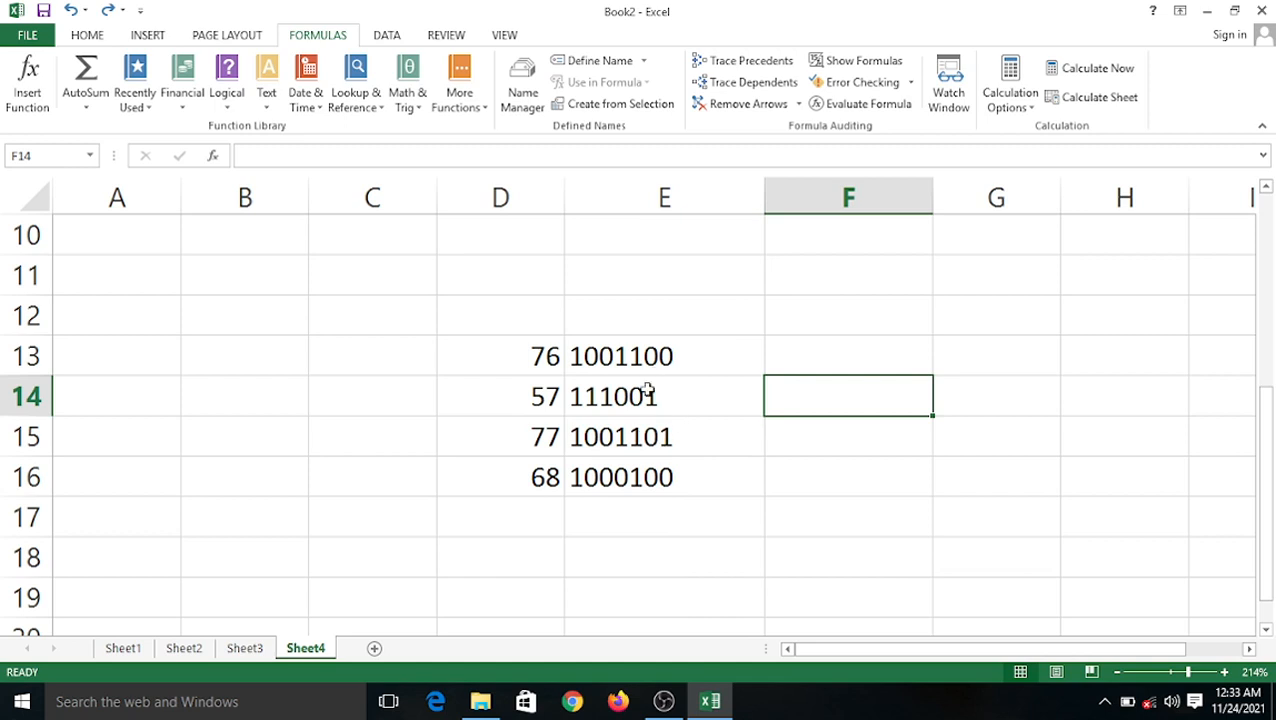
# Copy the DEC2BIN formulas from E13:E16 and paste them into B12:B15, where they show 0.
pyautogui.click(624, 364)
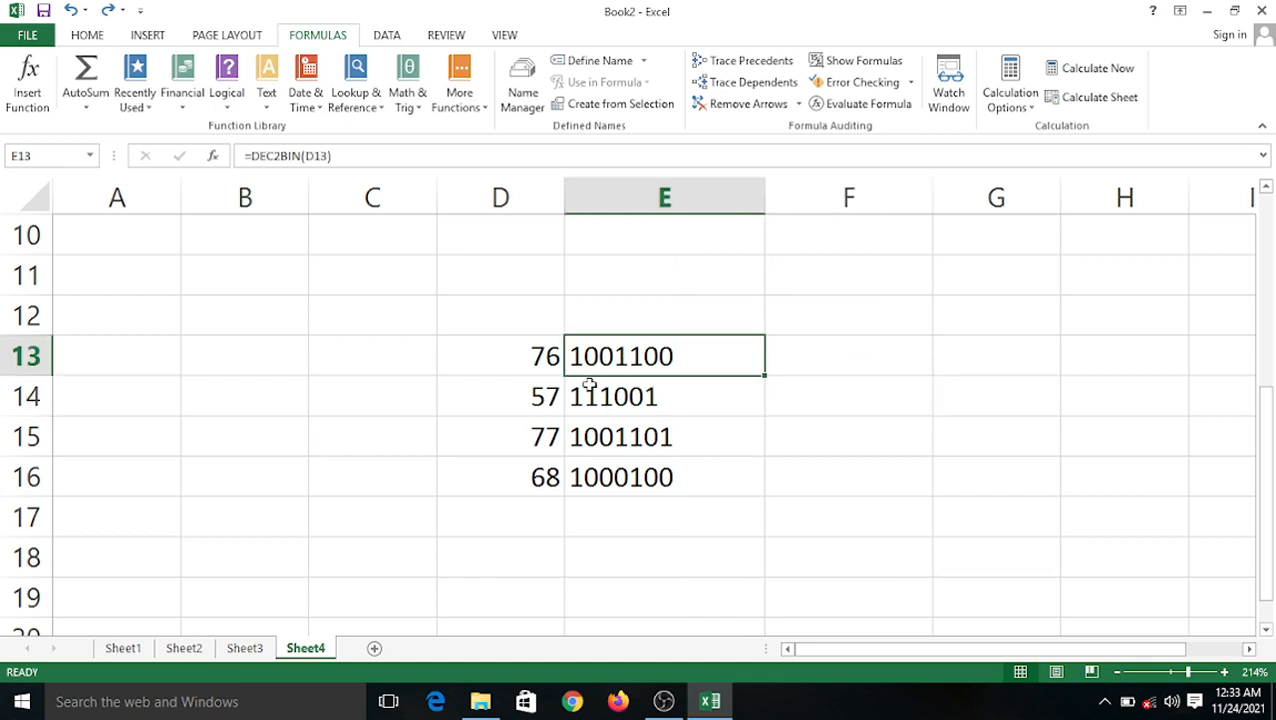
pyautogui.moveTo(611, 362); pyautogui.dragTo(624, 427)
pyautogui.click(624, 427)
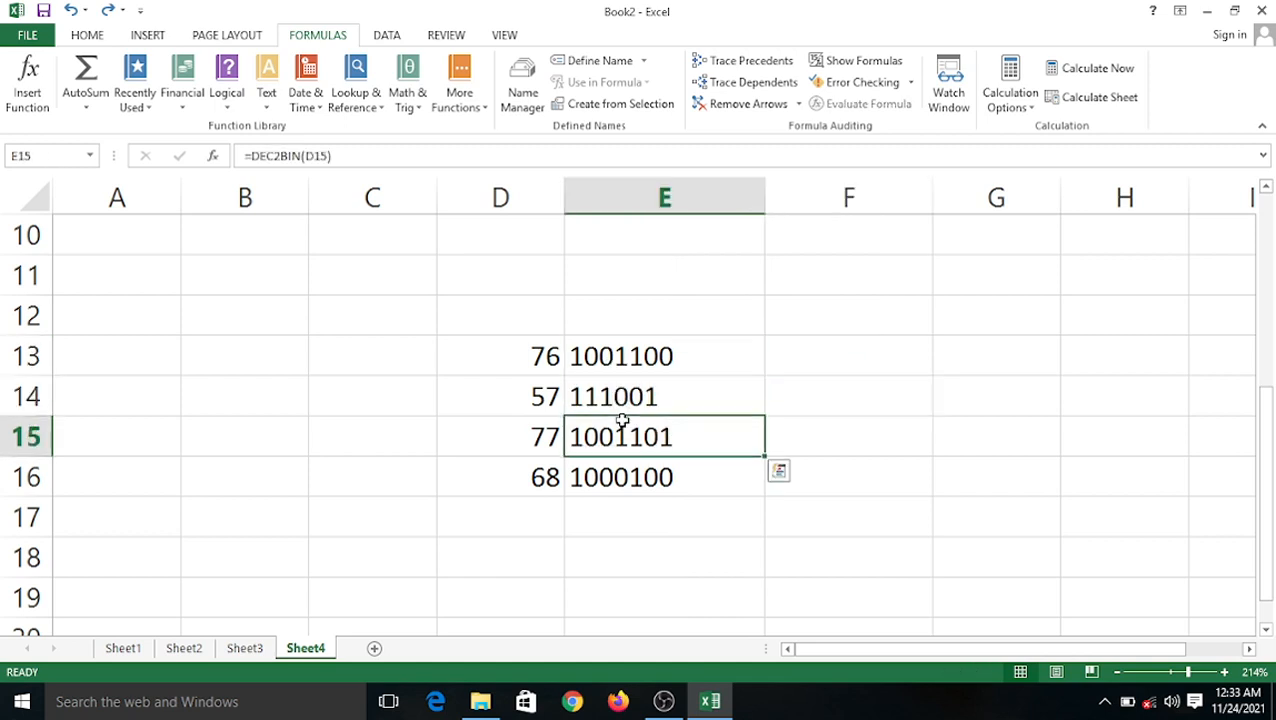
pyautogui.moveTo(664, 365); pyautogui.dragTo(685, 470)
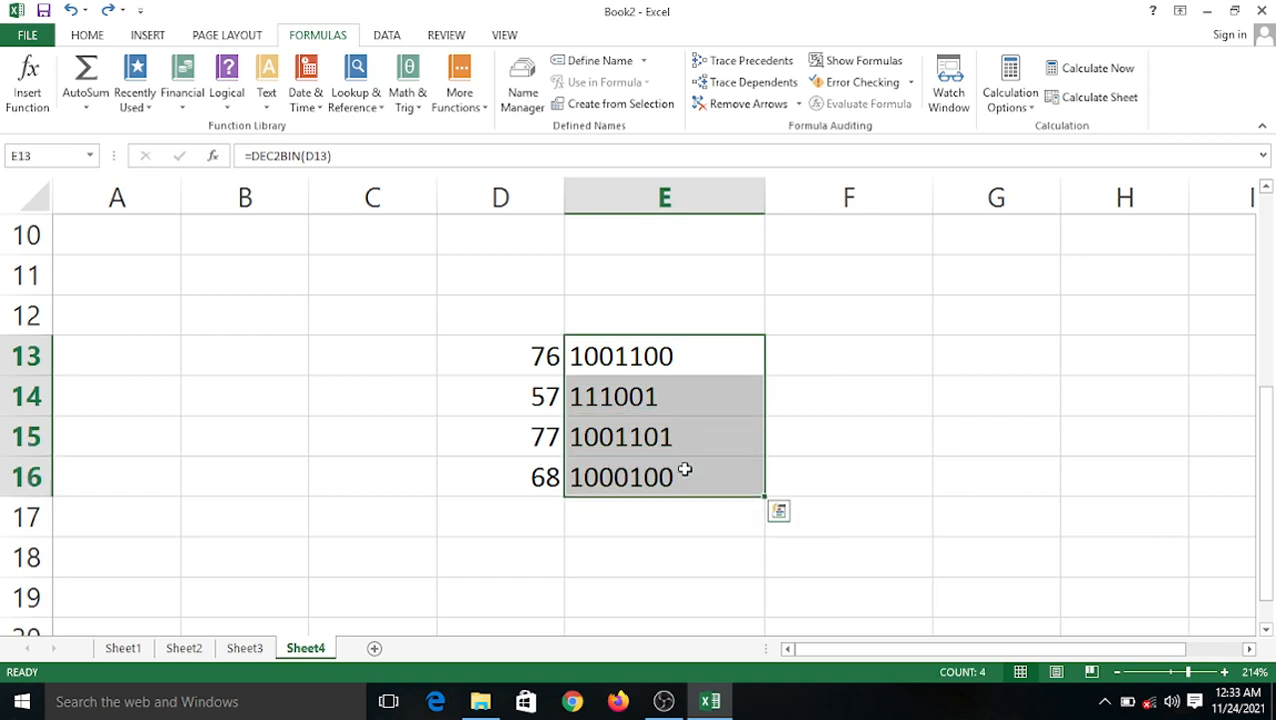
pyautogui.hotkey('ctrl', 'c')
pyautogui.click(243, 323)
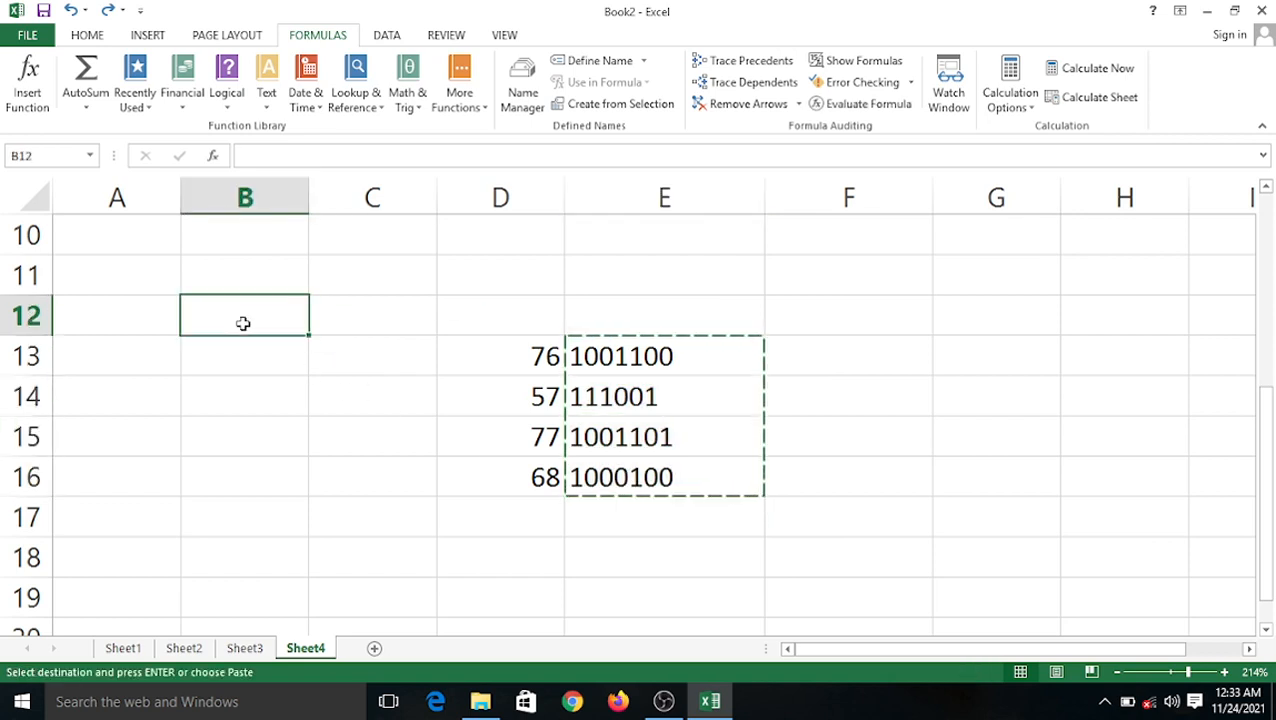
pyautogui.hotkey('ctrl', 'v')
pyautogui.click(410, 340)
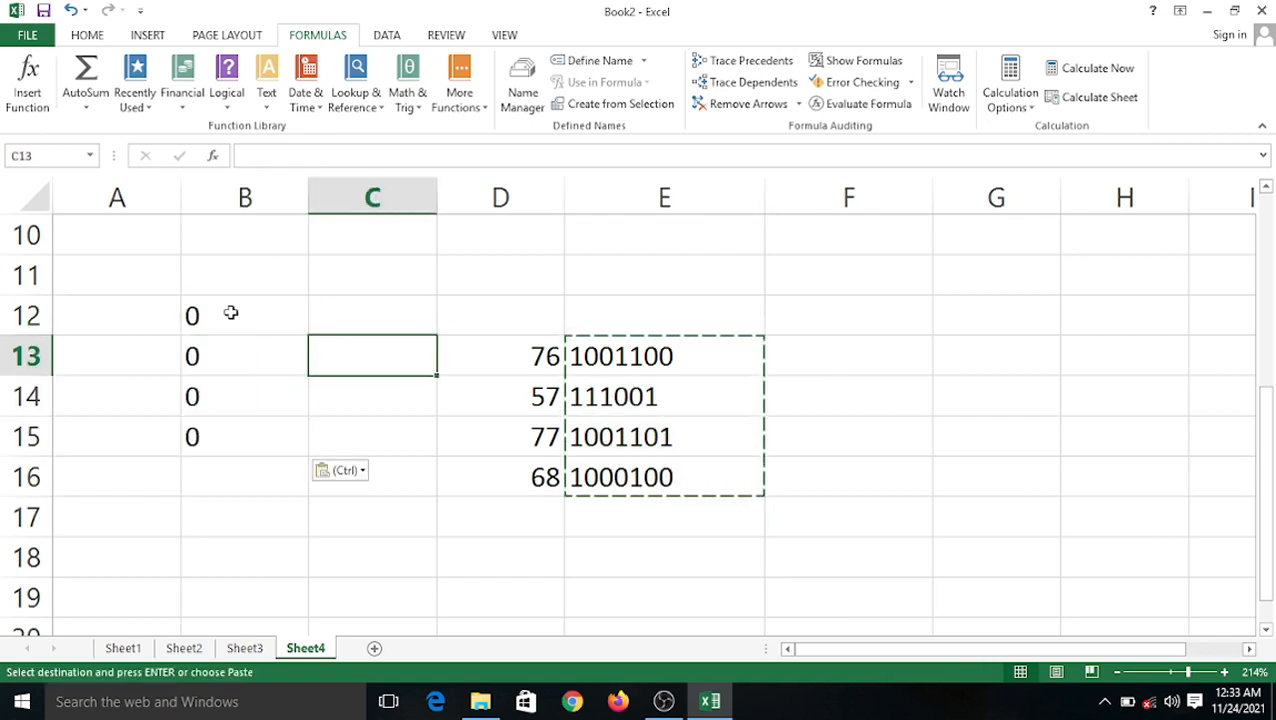
pyautogui.moveTo(230, 313); pyautogui.dragTo(251, 401)
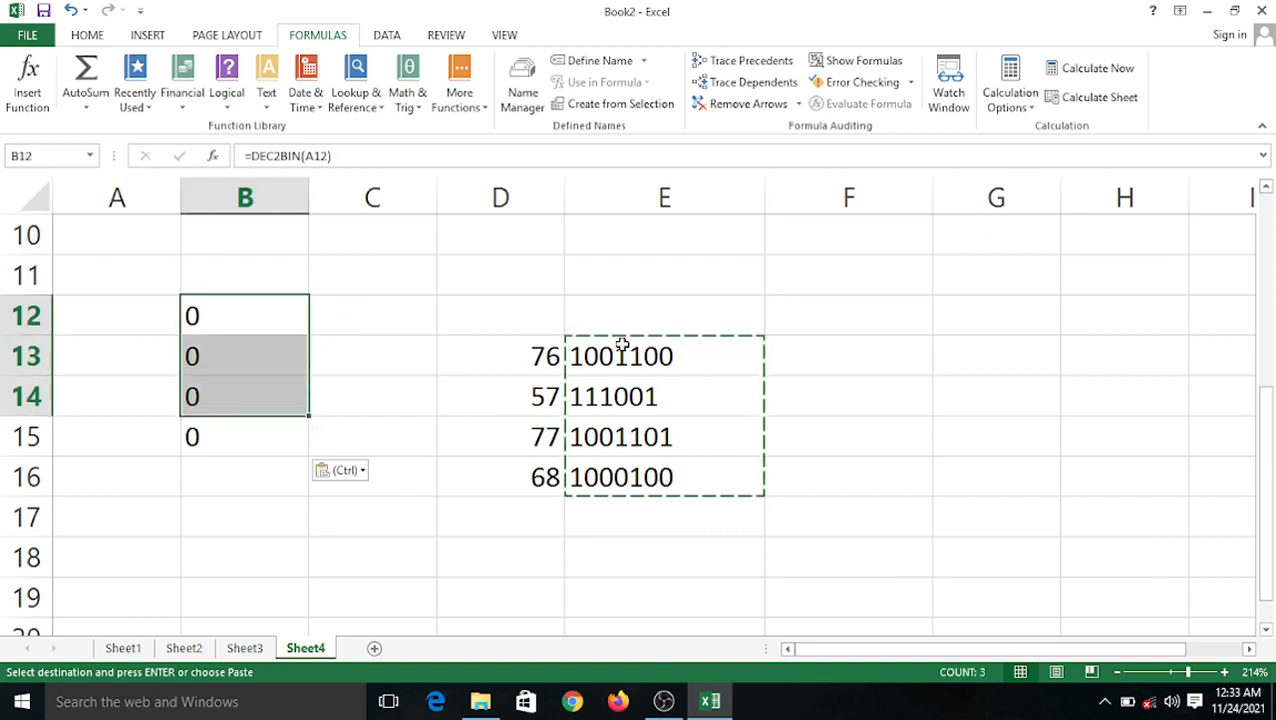
pyautogui.click(983, 362)
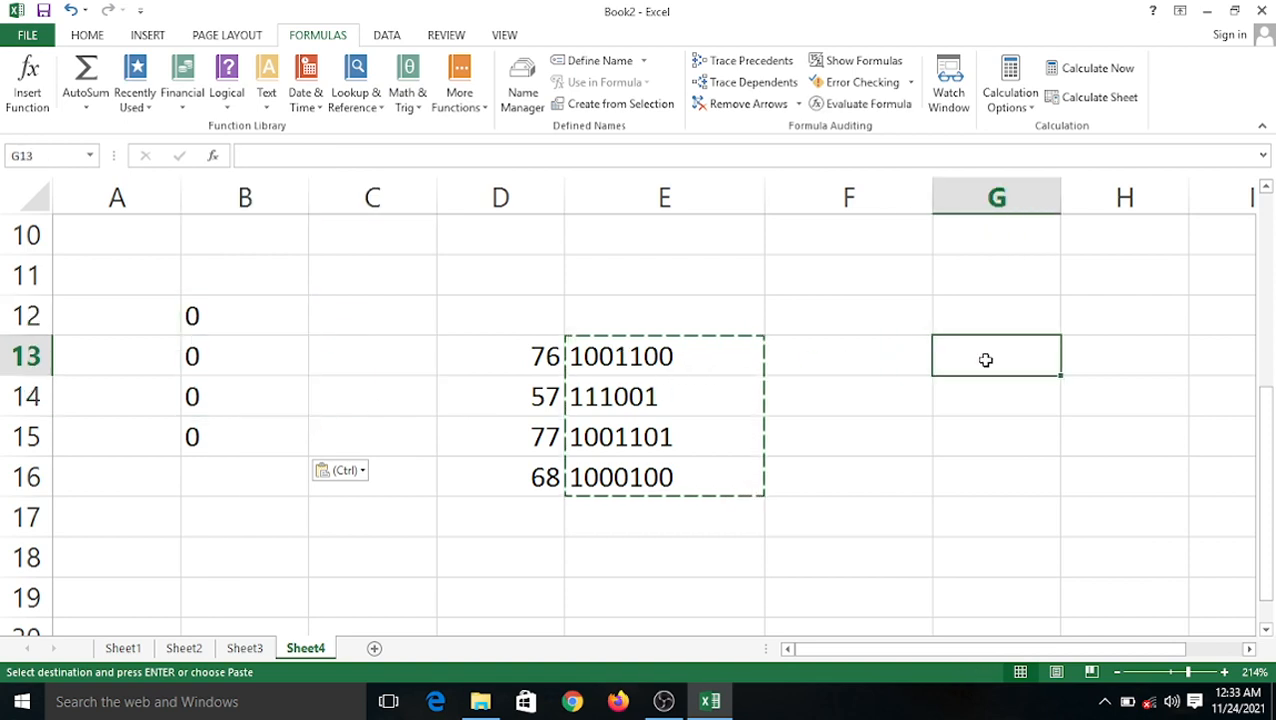
# Enter binary 1001100 in G13 and =BIN2DEC(G13) in H13, returning 76.
pyautogui.write('1000')
pyautogui.press('BackSpace')
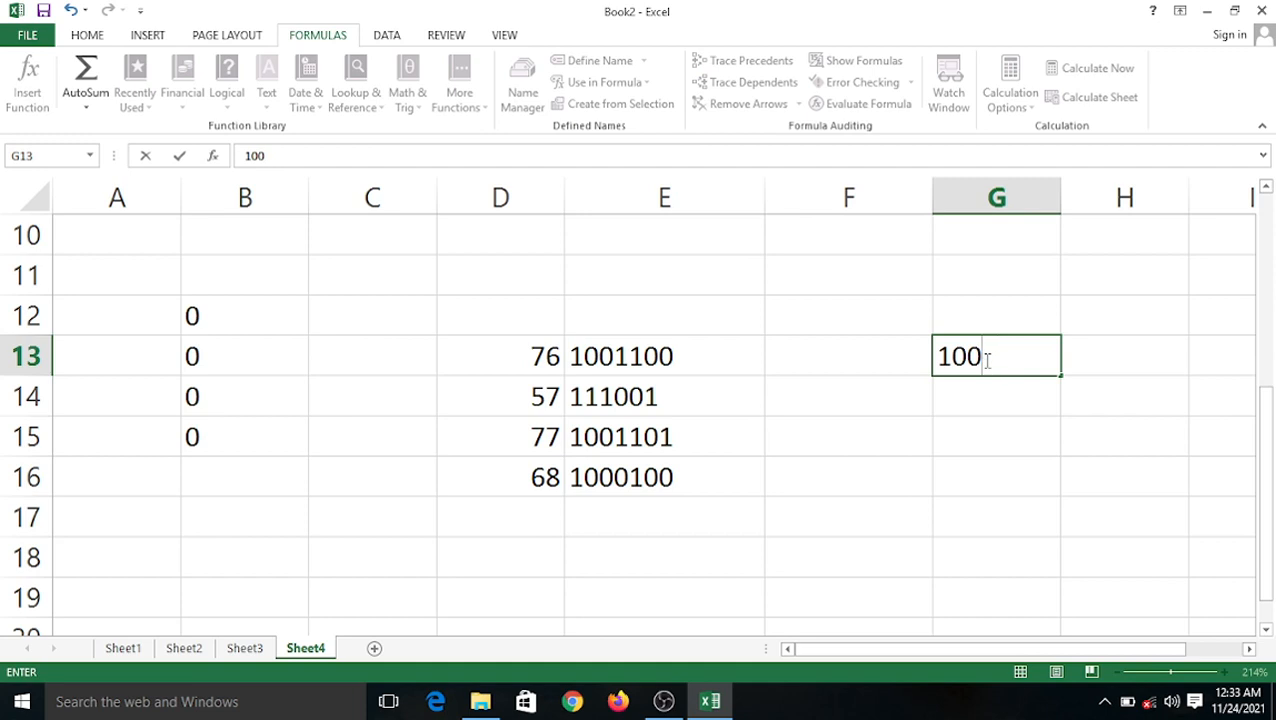
pyautogui.write('1100')
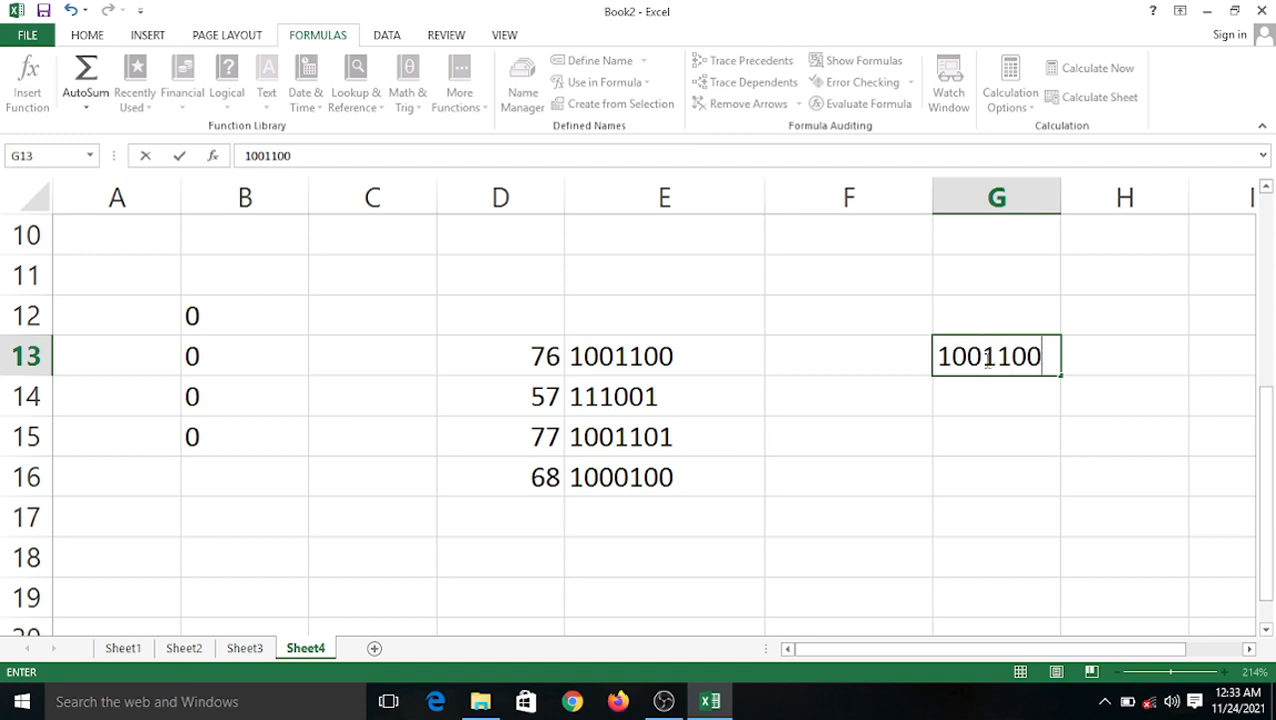
pyautogui.click(1050, 429)
pyautogui.click(1150, 359)
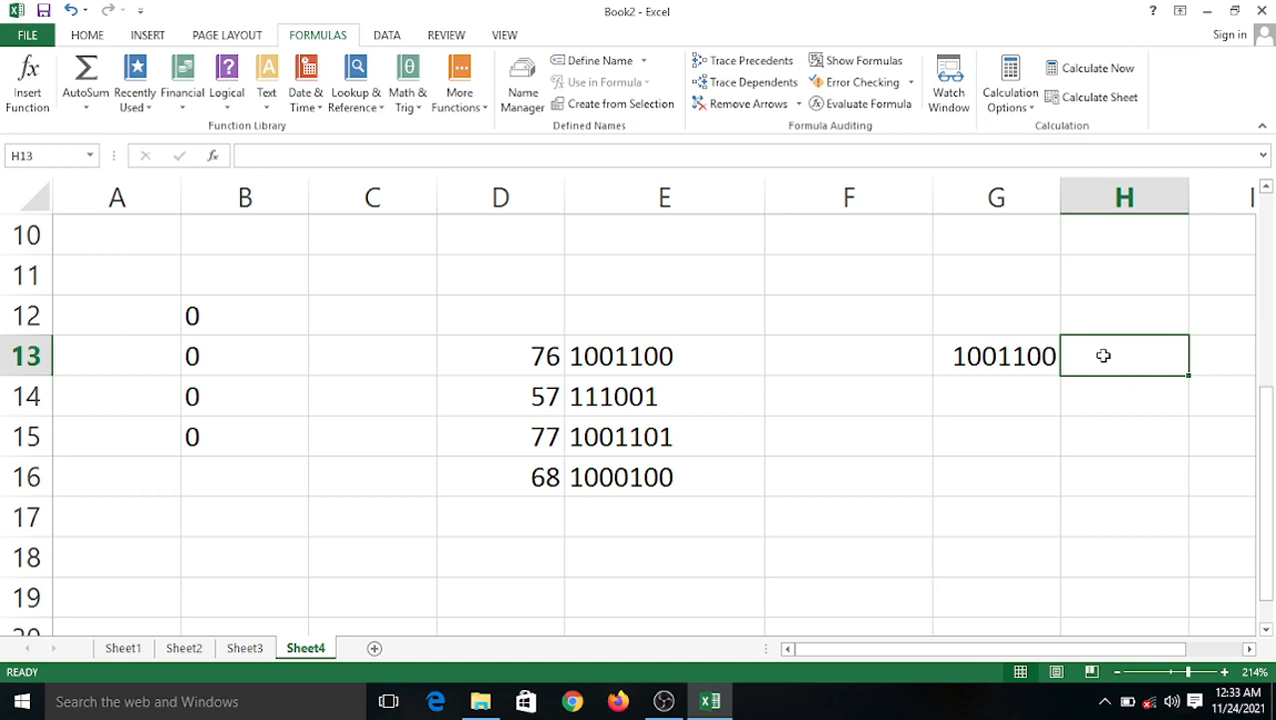
pyautogui.write('=')
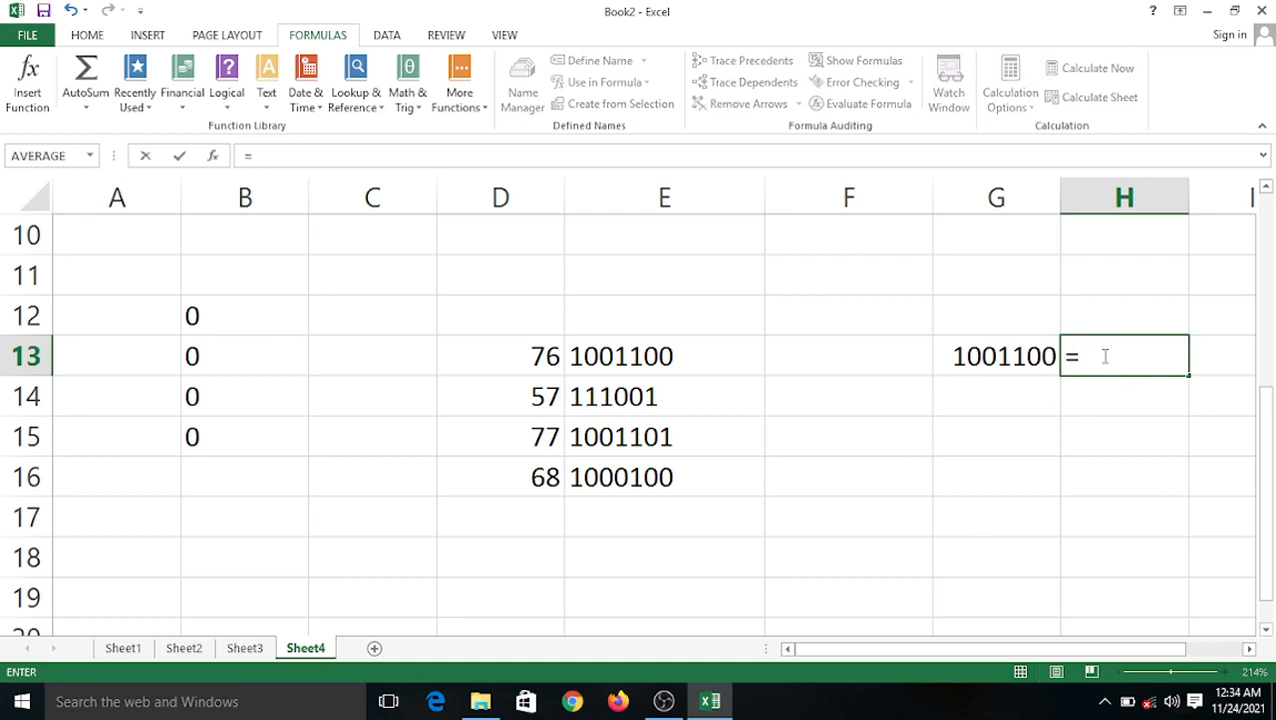
pyautogui.write('bin2dec')
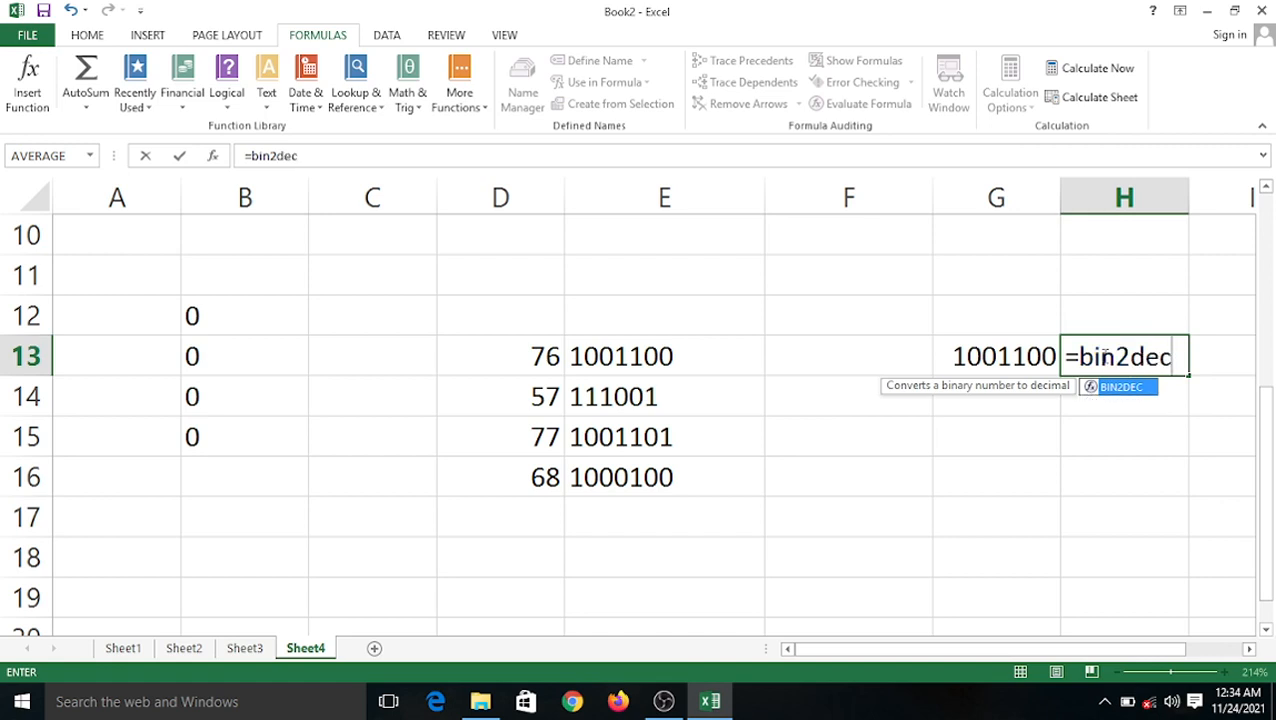
pyautogui.write('(')
pyautogui.click(1038, 357)
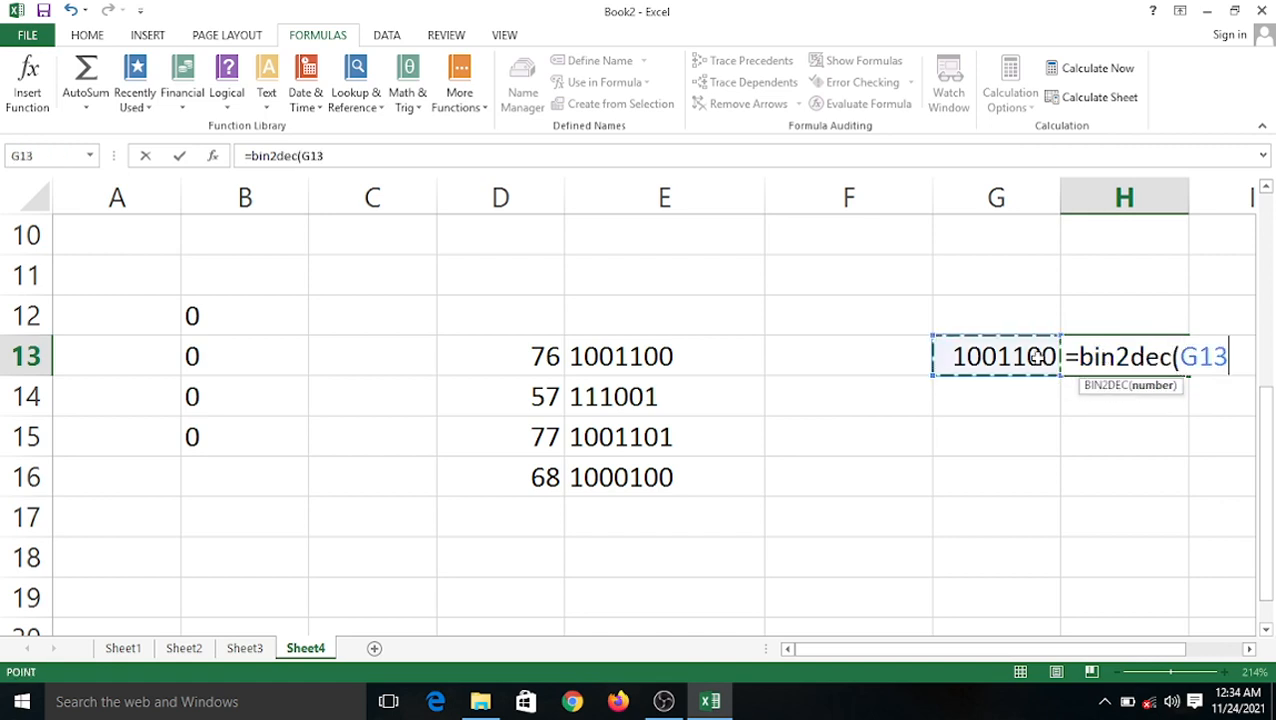
pyautogui.write(')')
pyautogui.press('Return')
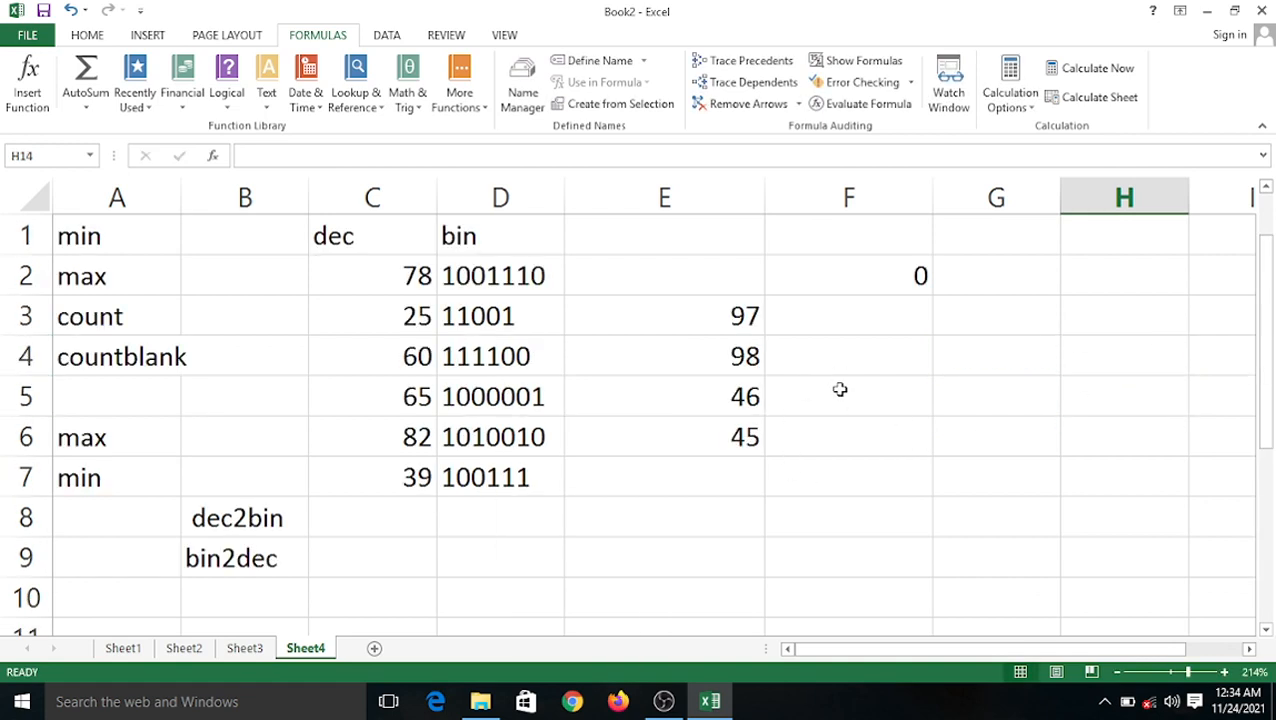
# Leave the incomplete entry =bin in D9, which displays #NAME?
pyautogui.scroll(3, 840, 390)
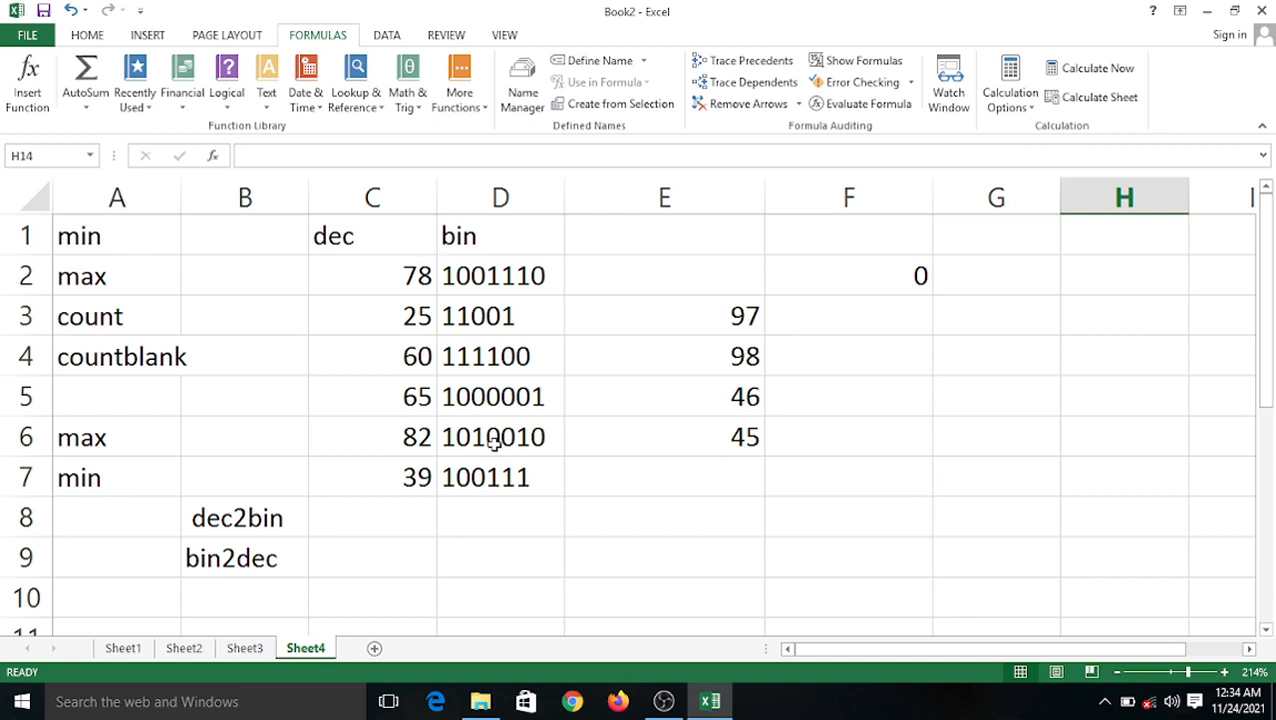
pyautogui.click(477, 553)
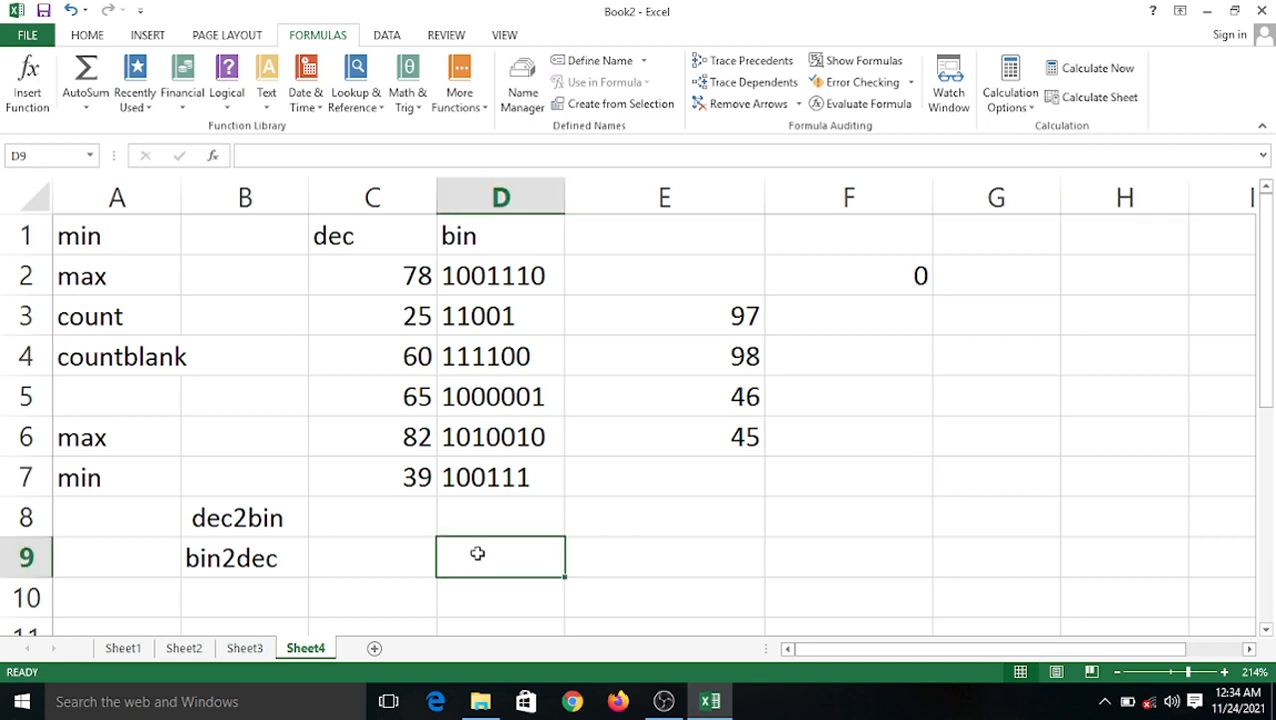
pyautogui.write('=dec')
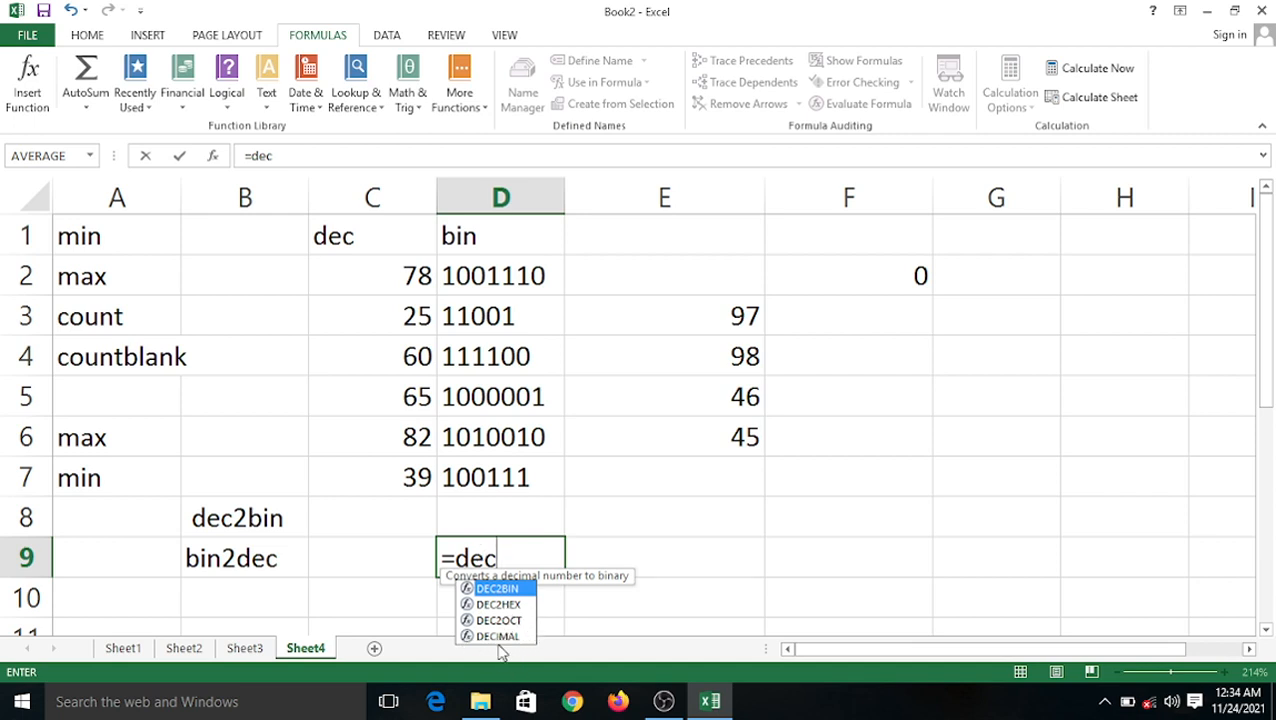
pyautogui.press('BackSpace')
pyautogui.press('BackSpace')
pyautogui.press('BackSpace')
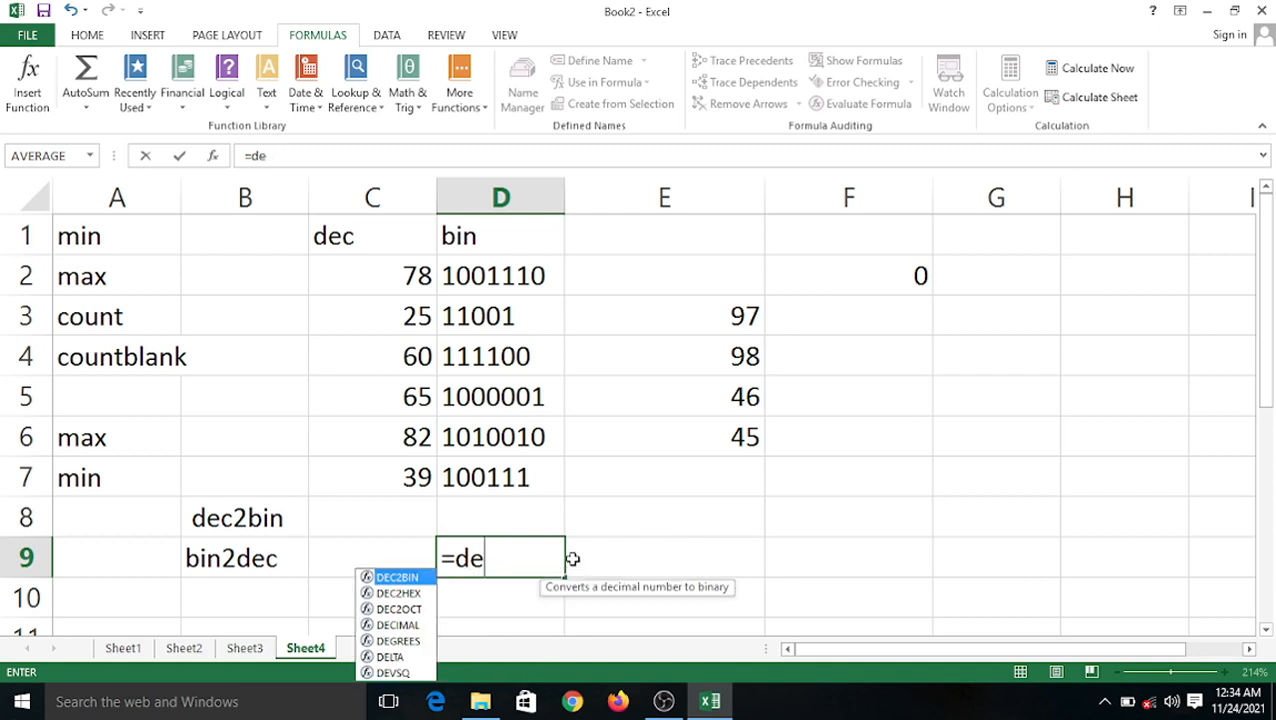
pyautogui.write('bin')
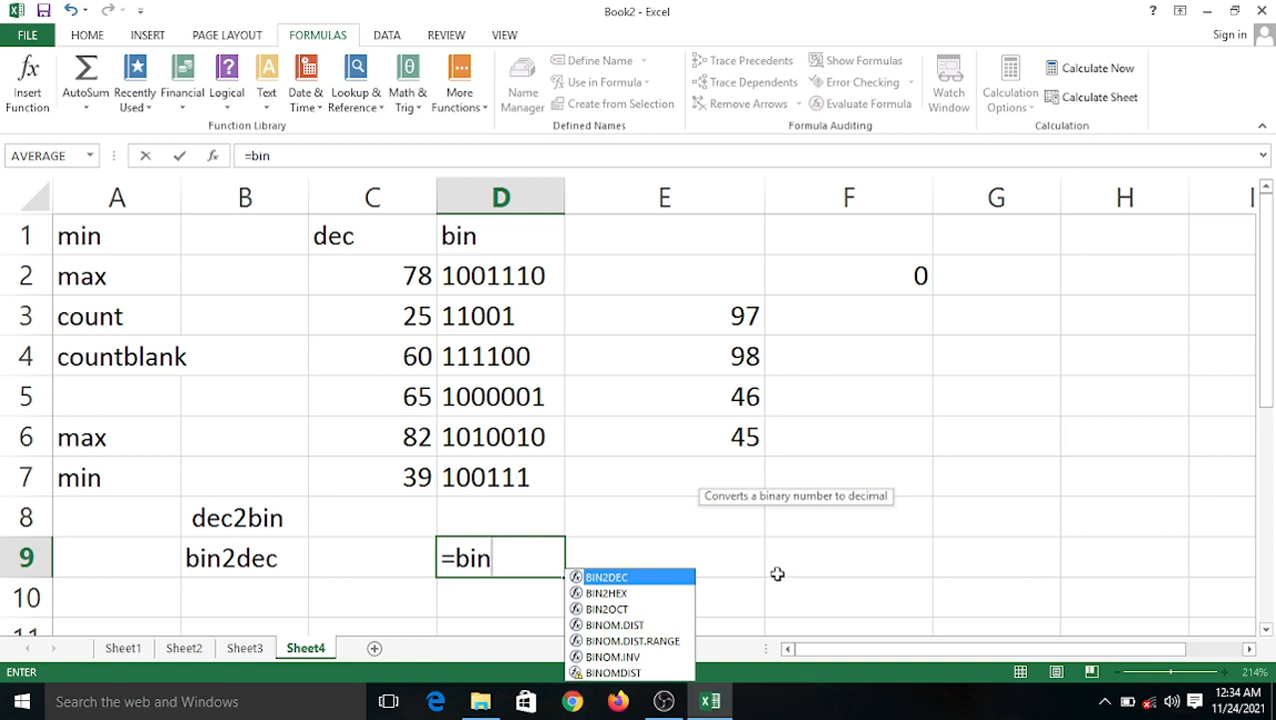
pyautogui.click(855, 550)
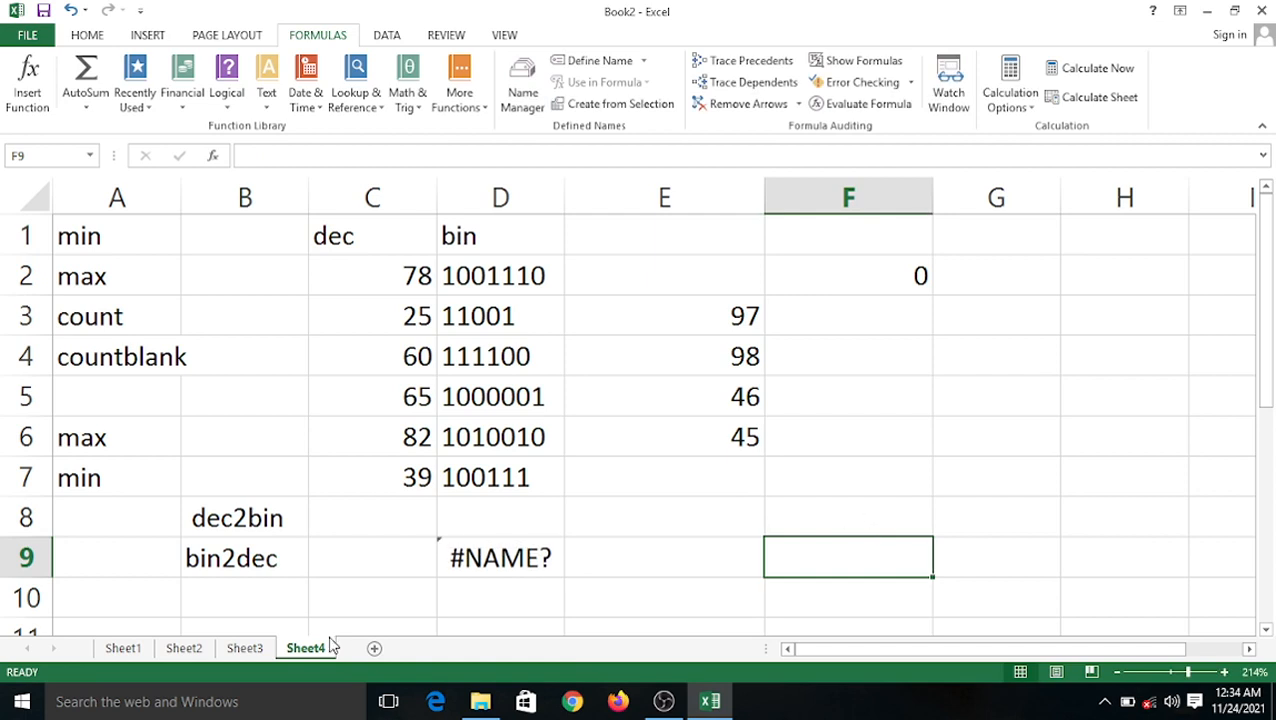
pyautogui.scroll(-7, 388, 530)
# Label B23 and B24 as istest and isblank.
pyautogui.click(110, 302)
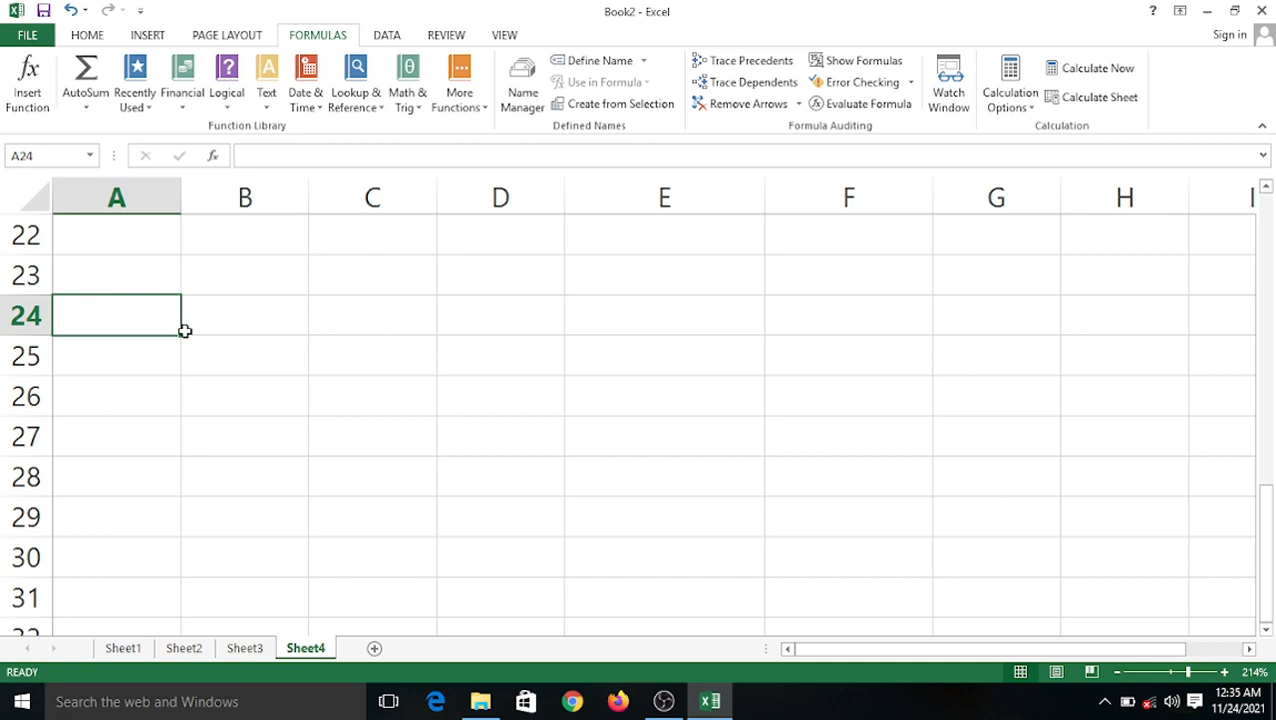
pyautogui.click(239, 283)
pyautogui.write('i')
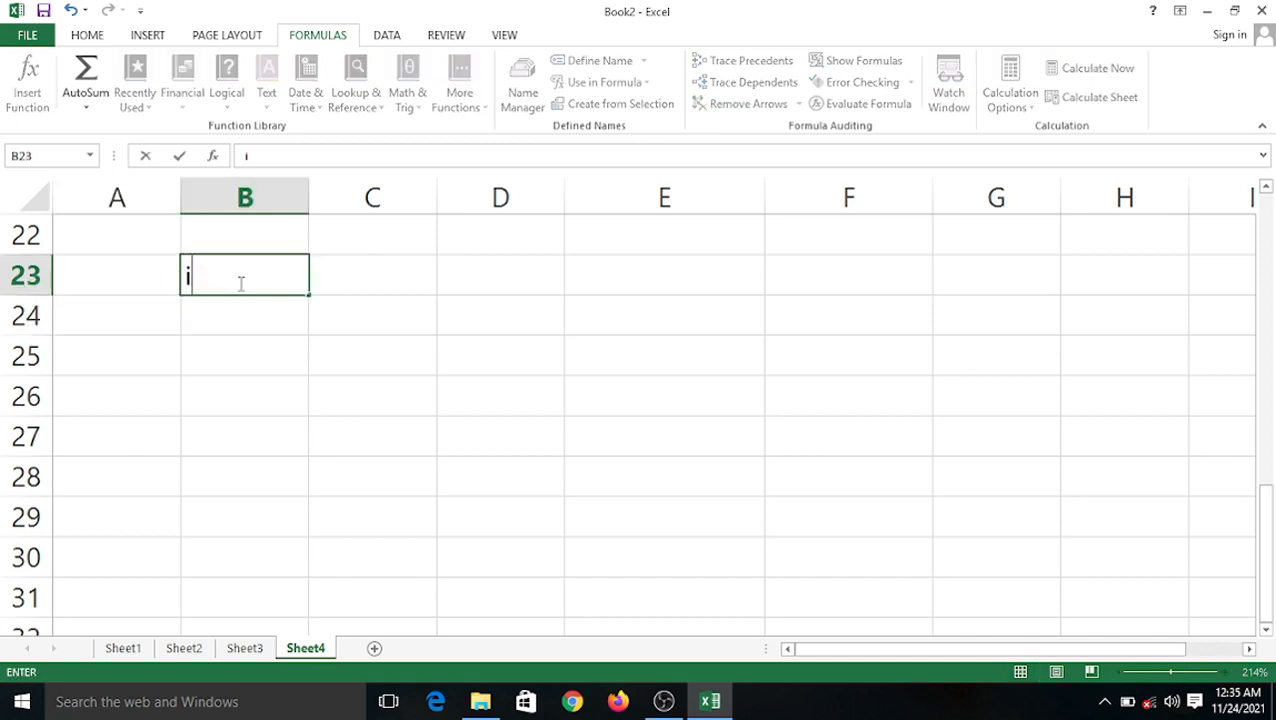
pyautogui.write('stest')
pyautogui.press('Return')
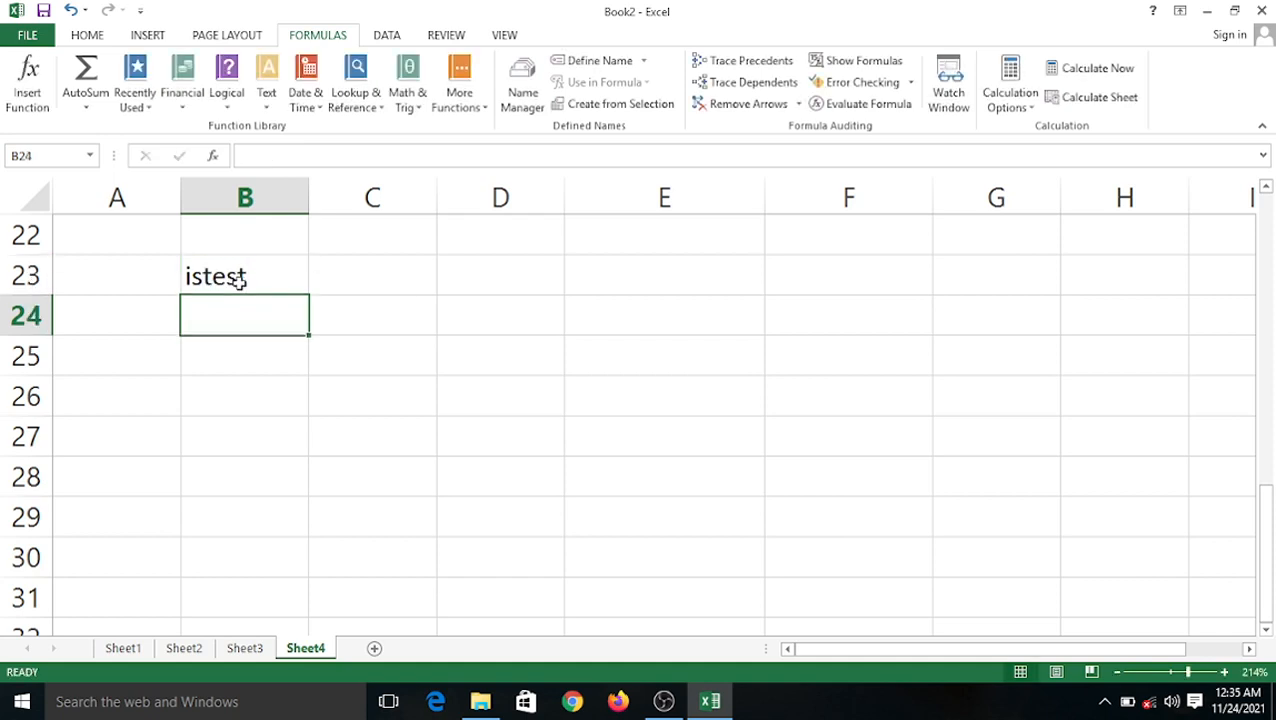
pyautogui.write('i')
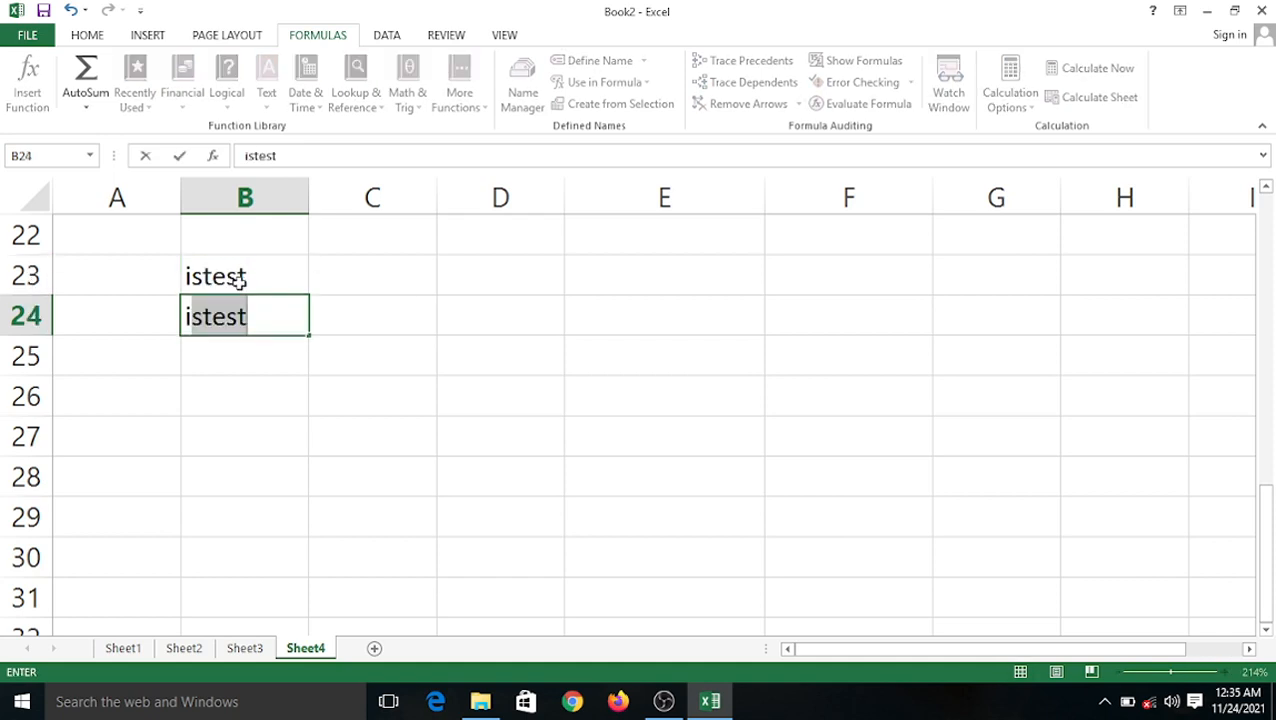
pyautogui.write('sblan')
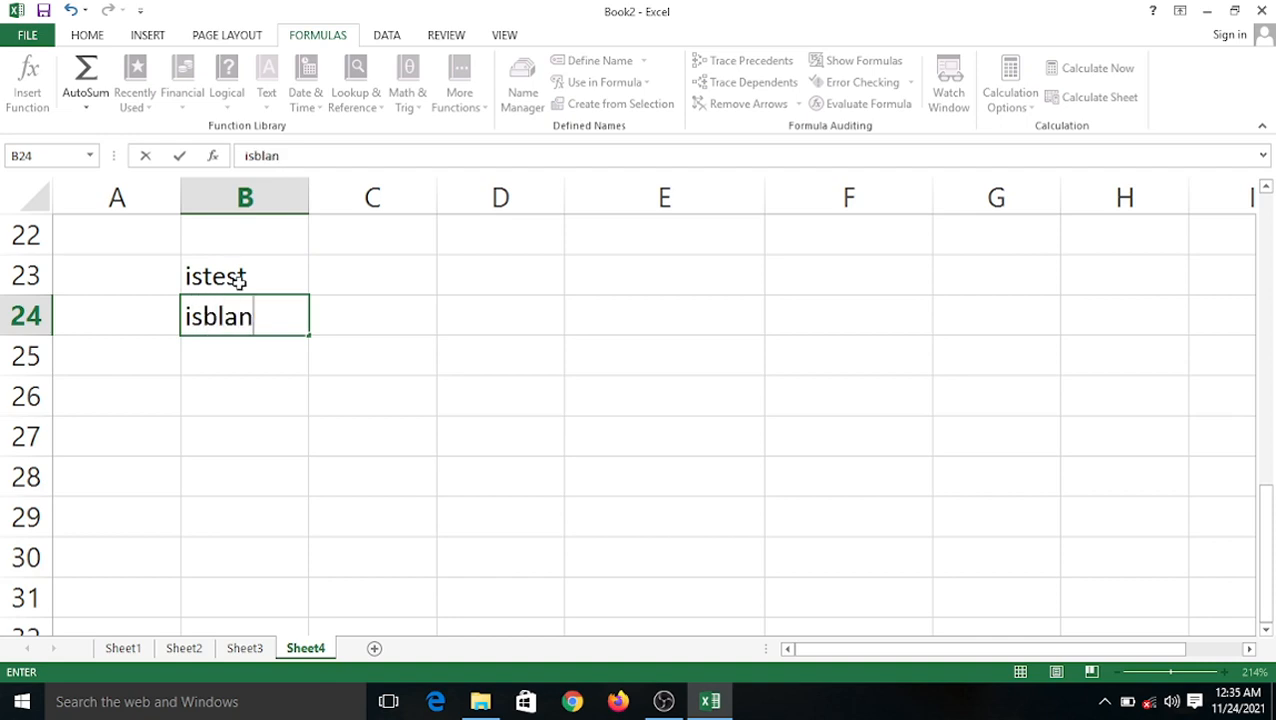
pyautogui.write('k')
pyautogui.press('Right')
pyautogui.press('Right')
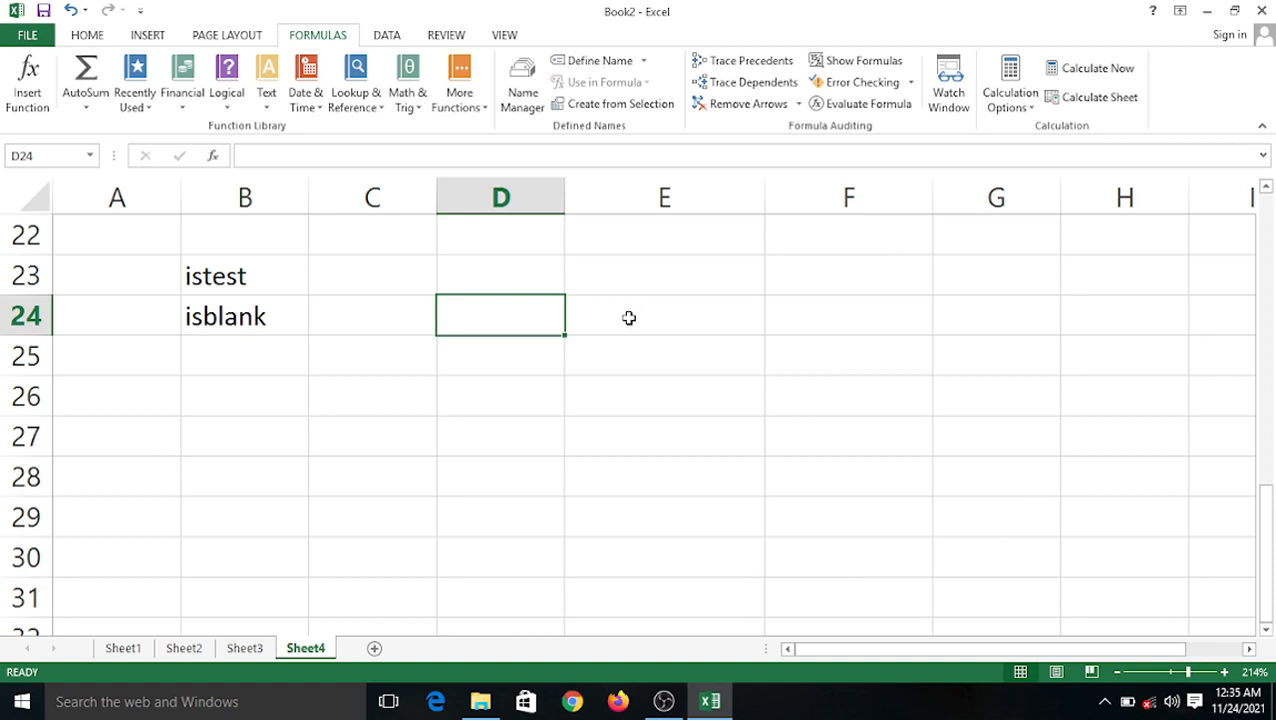
# Enter the samples computer, 2020, abc 20 and fec in D24:D27.
pyautogui.write('computer')
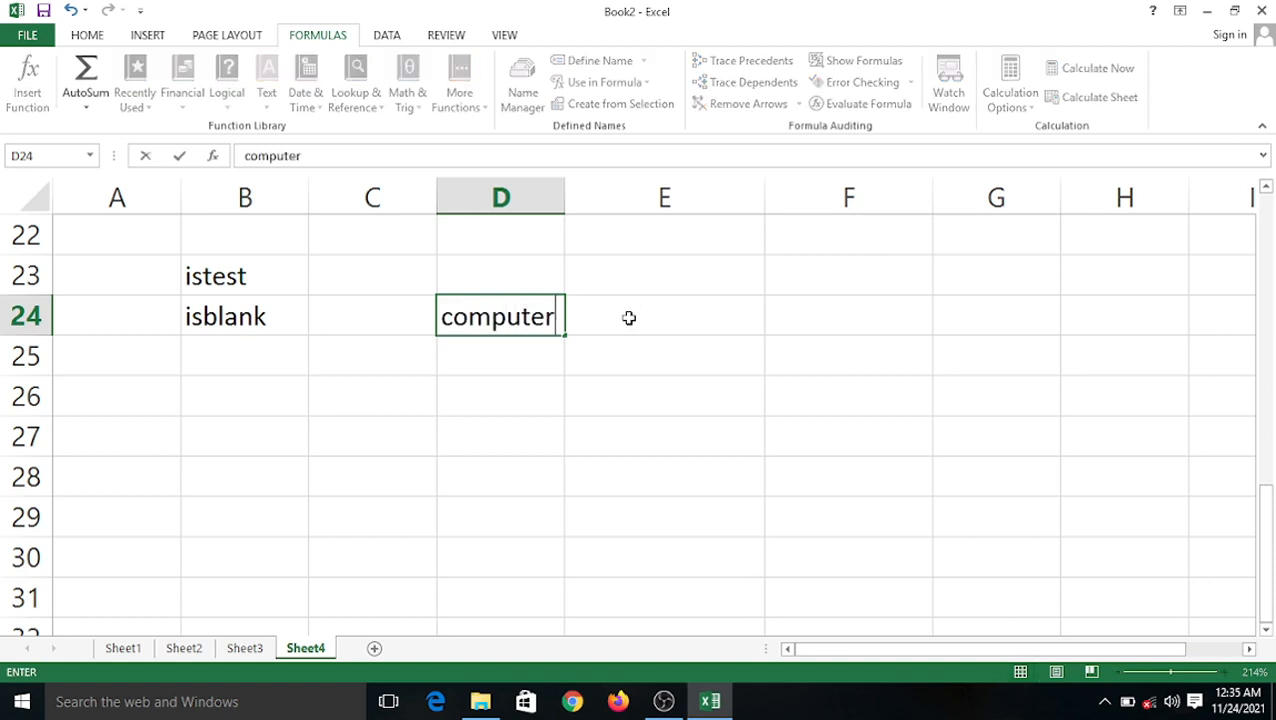
pyautogui.press('Return')
pyautogui.write('2020')
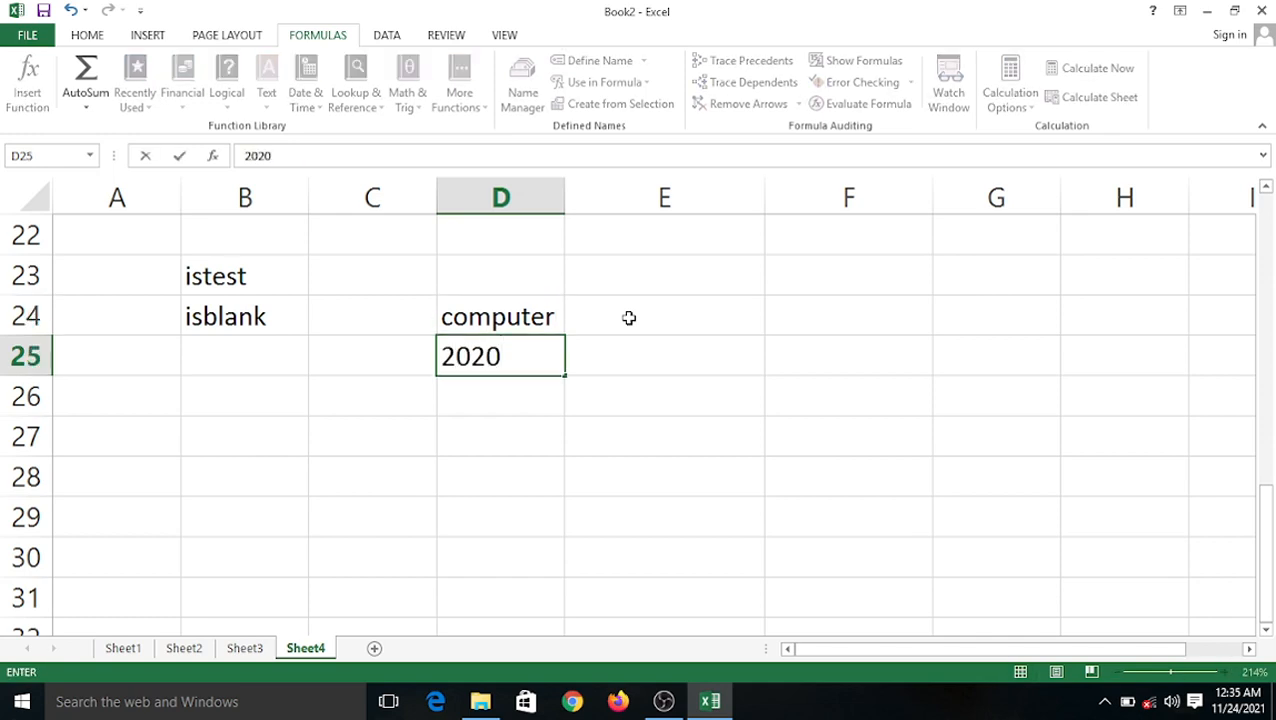
pyautogui.press('Return')
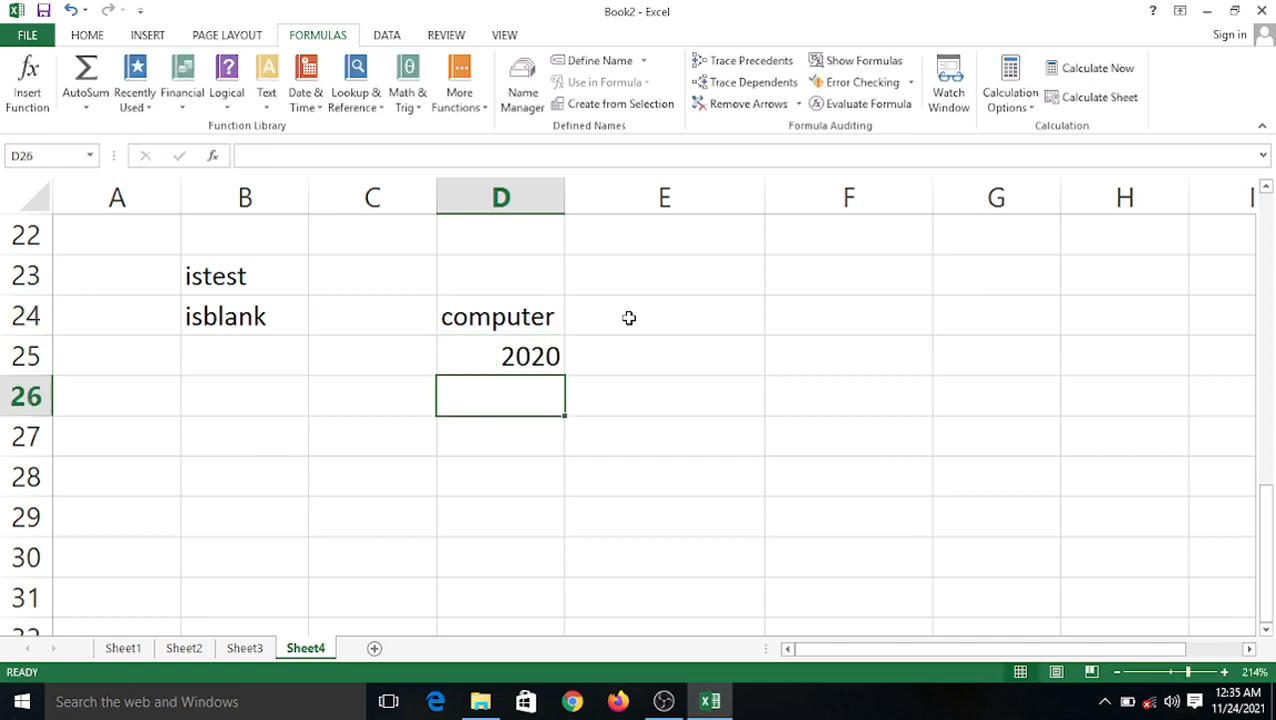
pyautogui.write('abc')
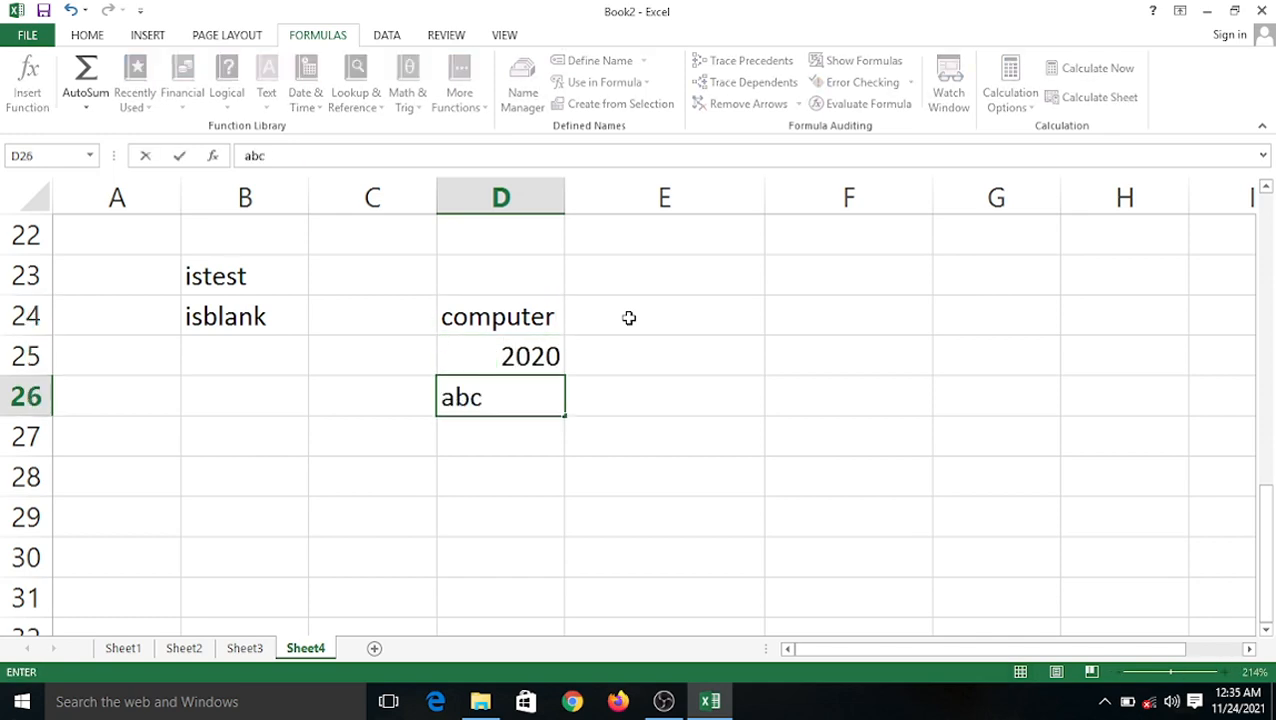
pyautogui.write(' 20')
pyautogui.press('Return')
pyautogui.write('fr')
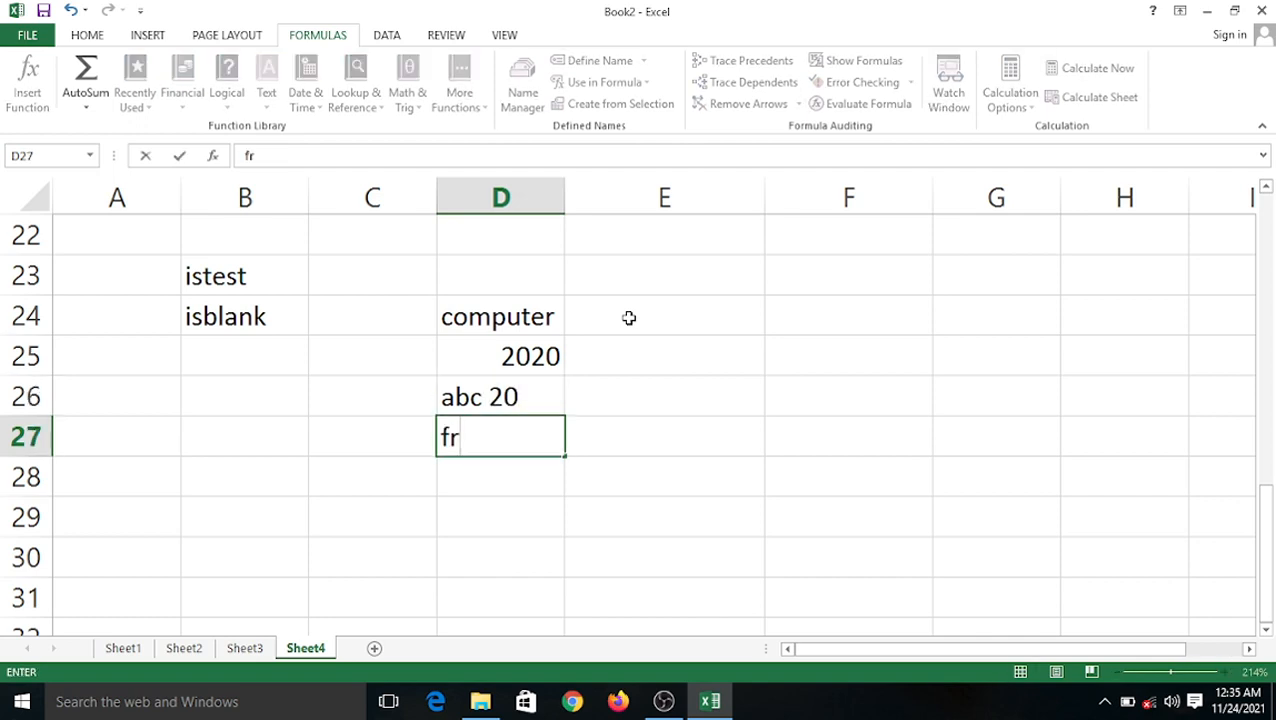
pyautogui.press('BackSpace')
pyautogui.write('ec')
pyautogui.moveTo(676, 553); pyautogui.dragTo(674, 534)
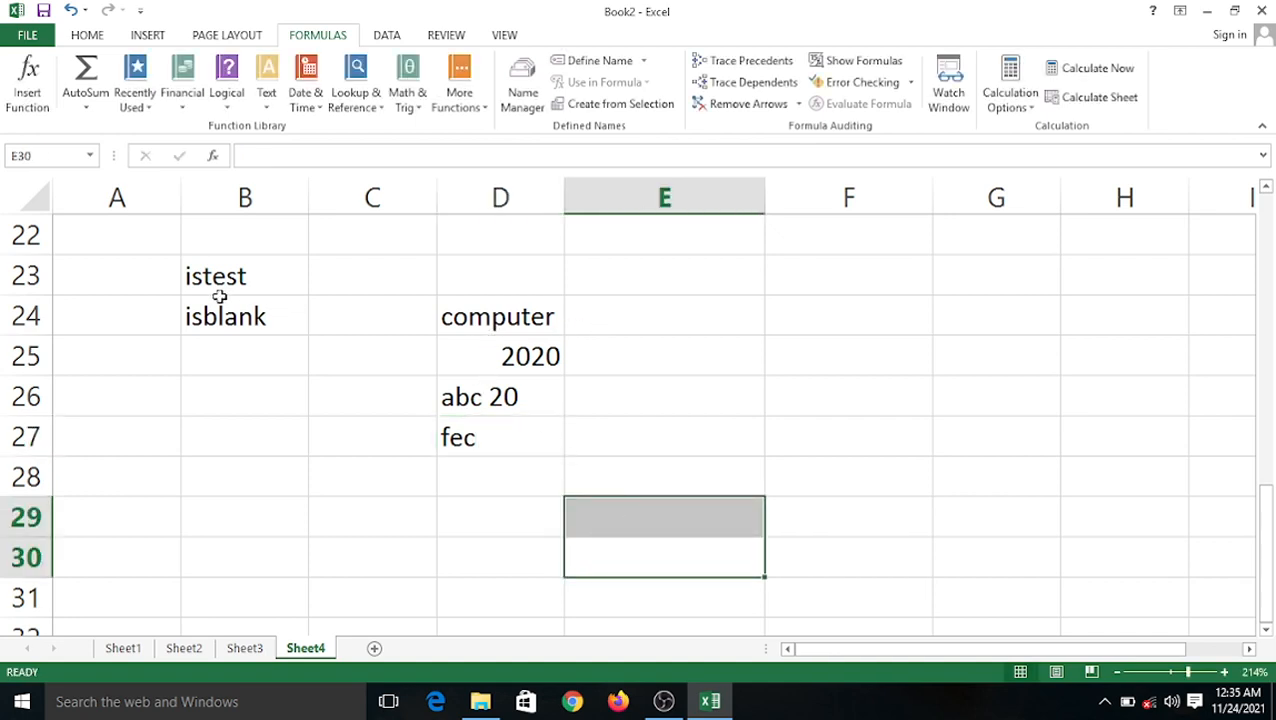
pyautogui.click(612, 314)
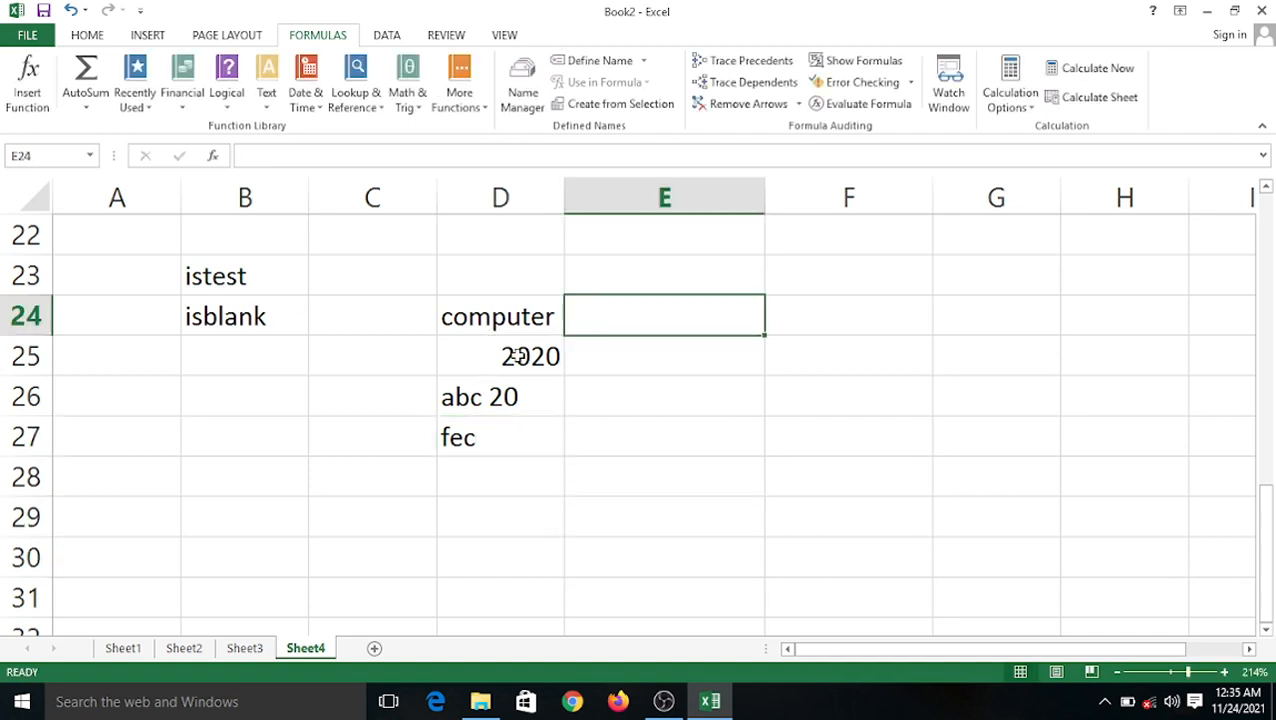
pyautogui.moveTo(481, 318); pyautogui.dragTo(542, 432)
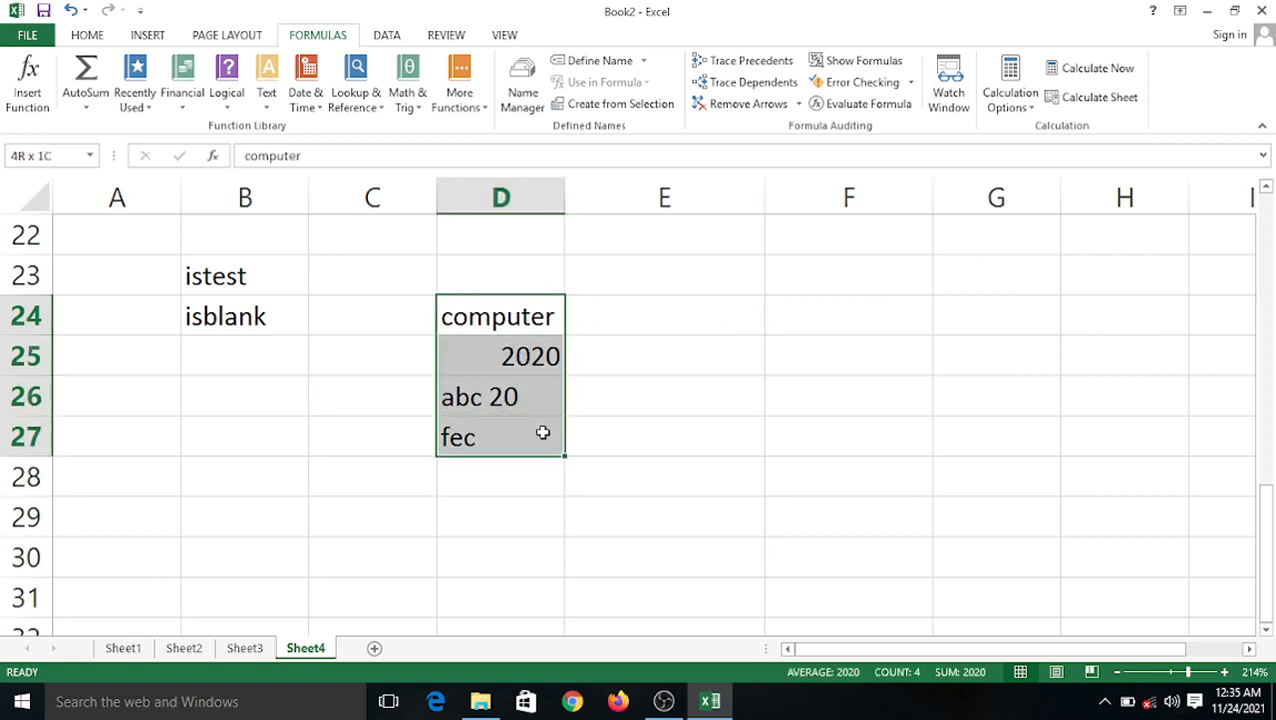
# Enter =ISTEXT(D24) in E24 and fill it down to E27.
pyautogui.click(647, 318)
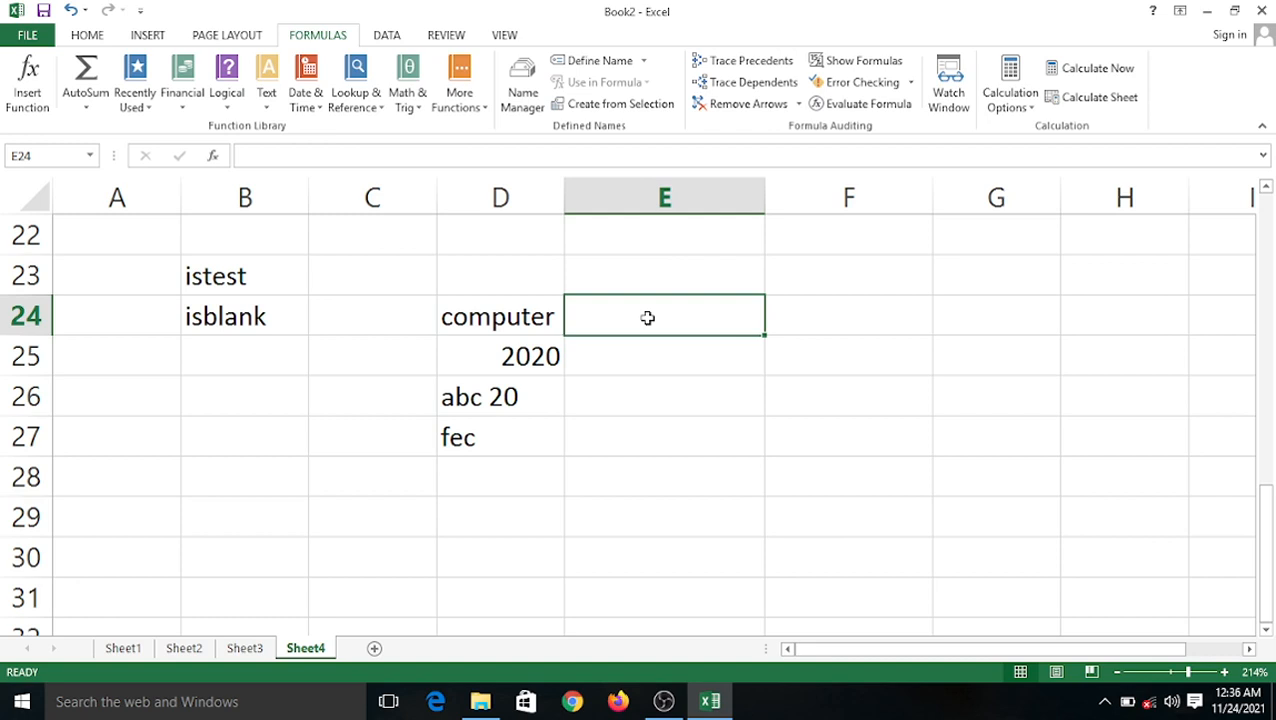
pyautogui.write('=i')
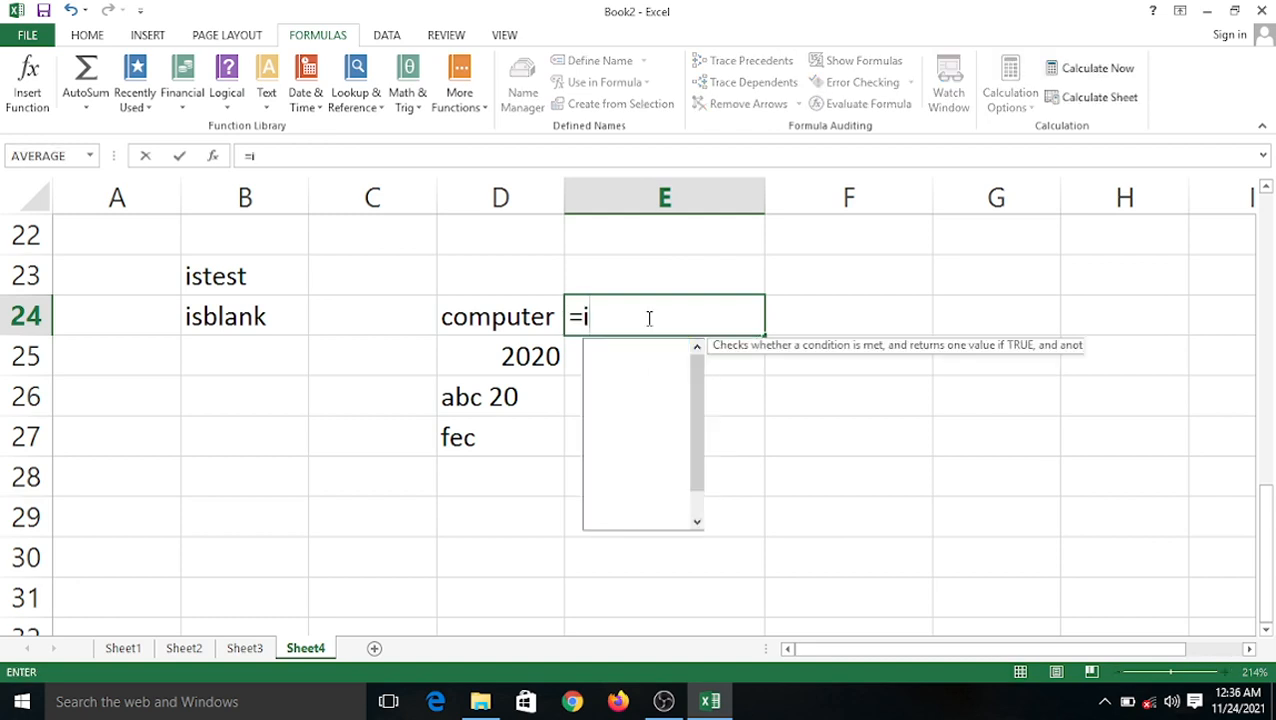
pyautogui.write('st')
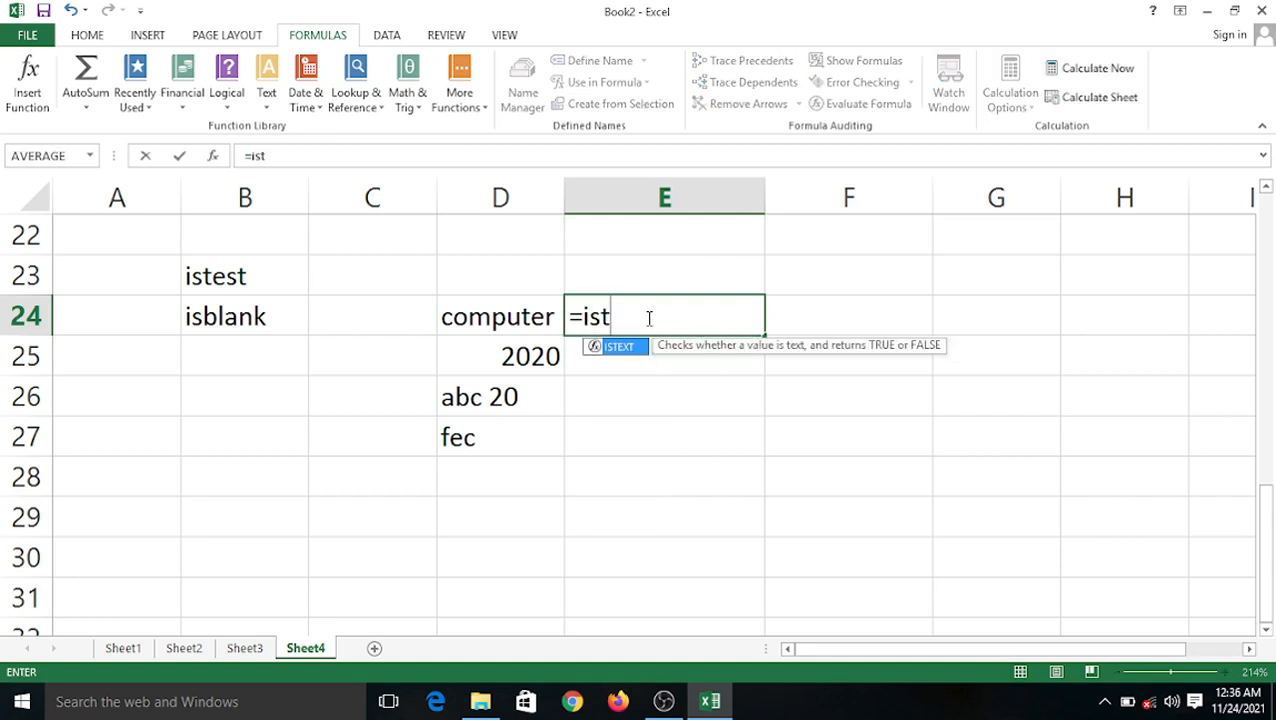
pyautogui.write('ext')
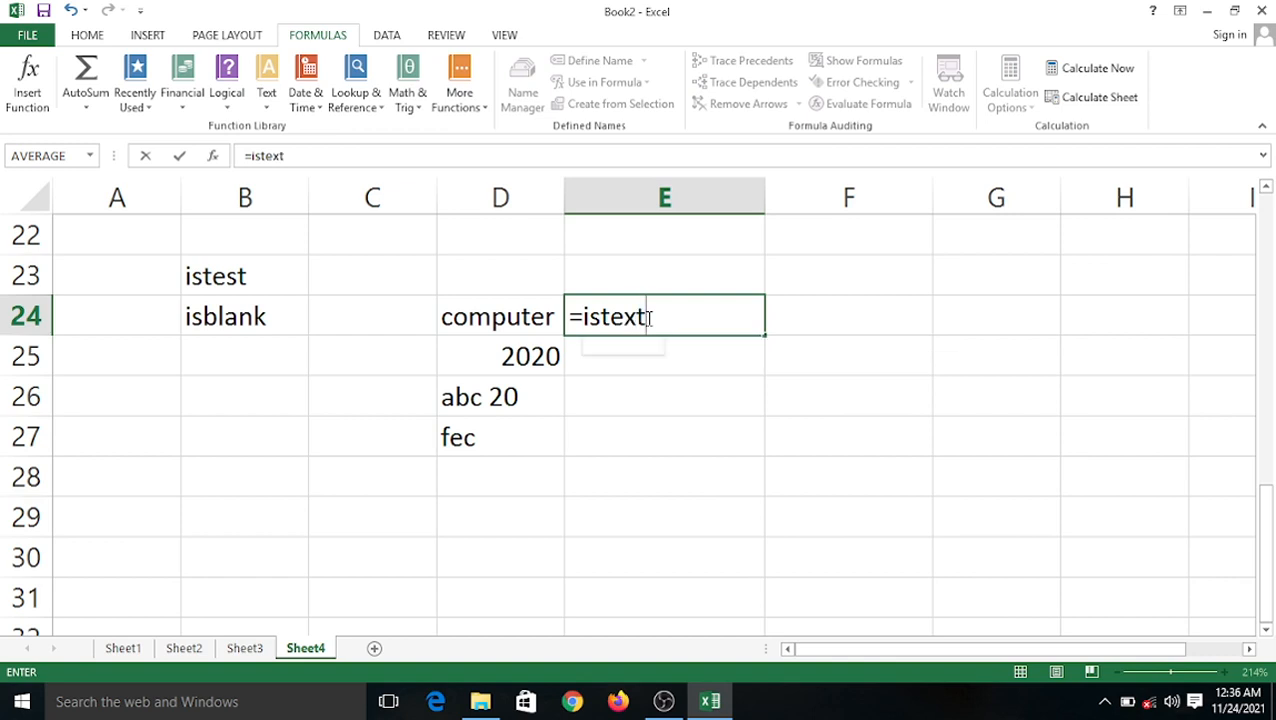
pyautogui.write('(')
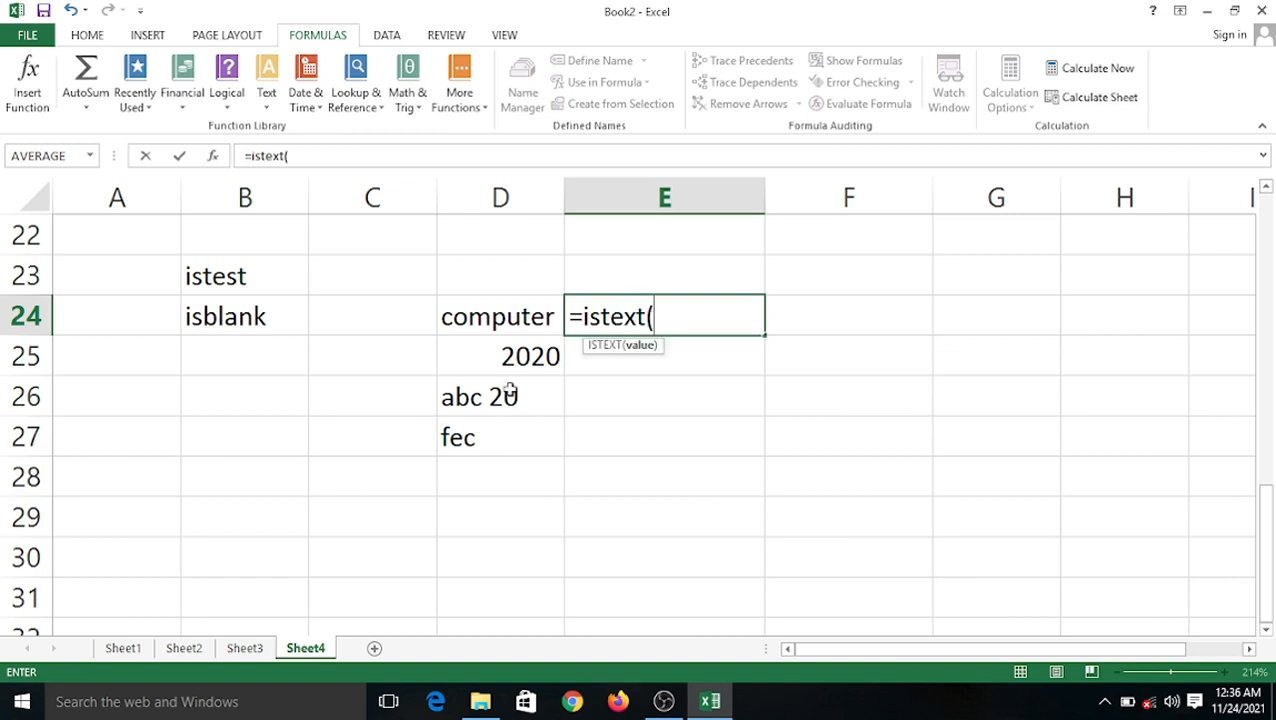
pyautogui.click(522, 318)
pyautogui.write(')')
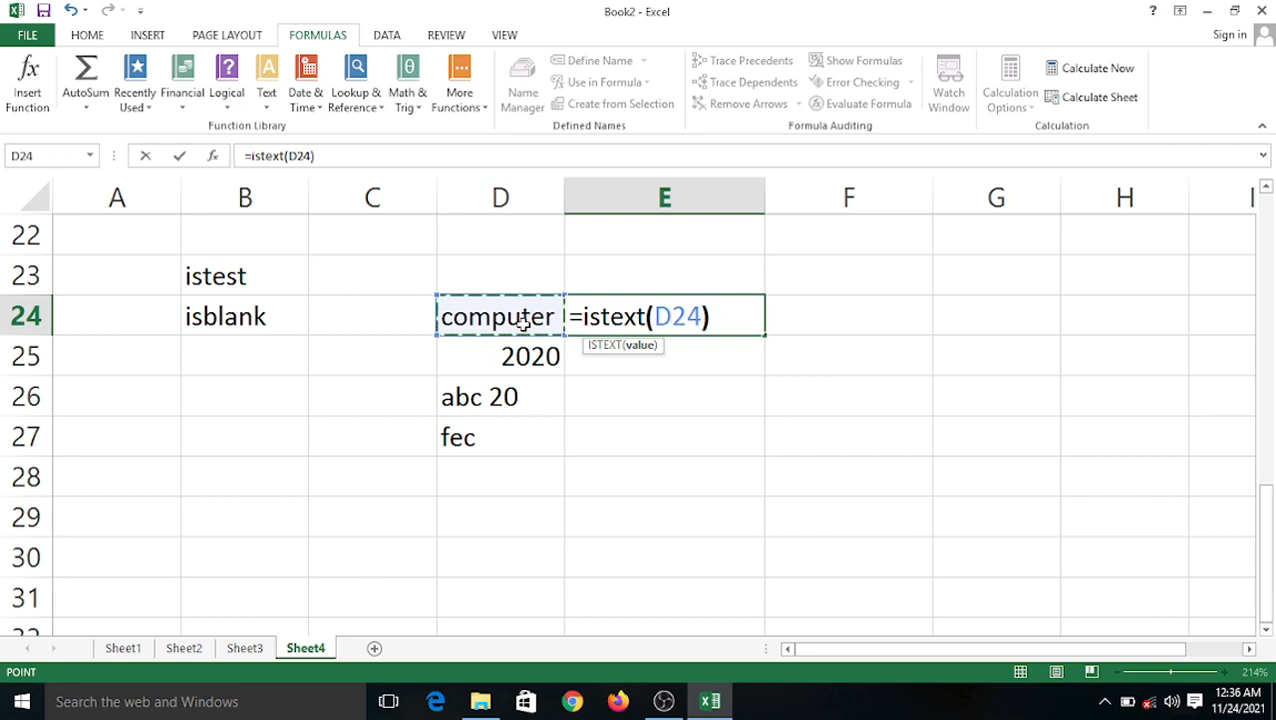
pyautogui.press('Return')
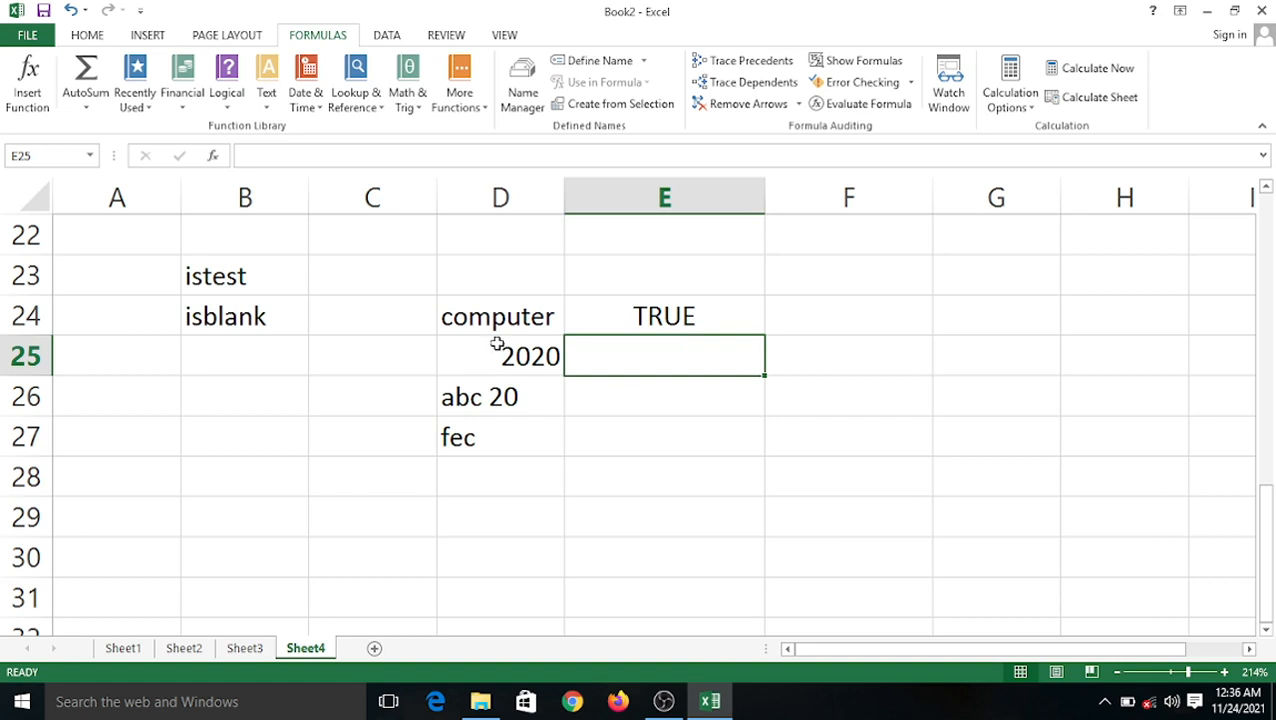
pyautogui.click(636, 316)
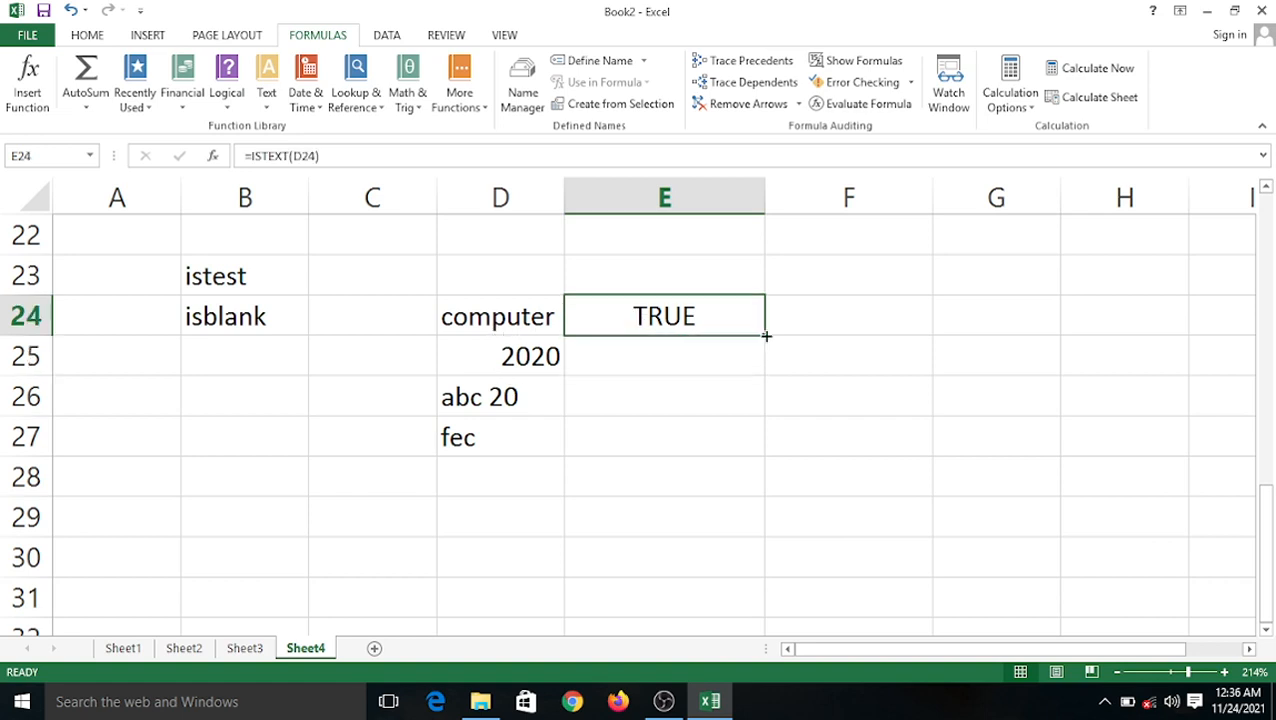
pyautogui.moveTo(766, 336); pyautogui.dragTo(762, 456)
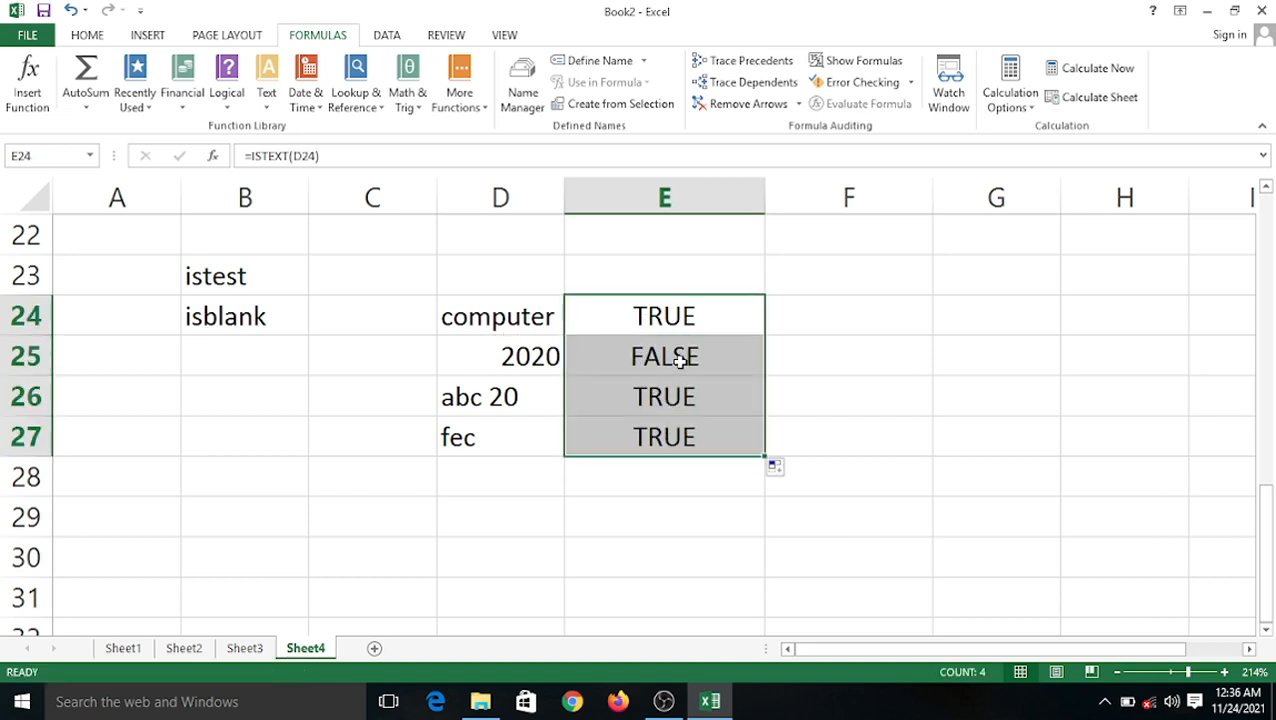
# Check the copied ISTEXT formulas and prepend 20 to D26's abc 20 entry.
pyautogui.click(540, 358)
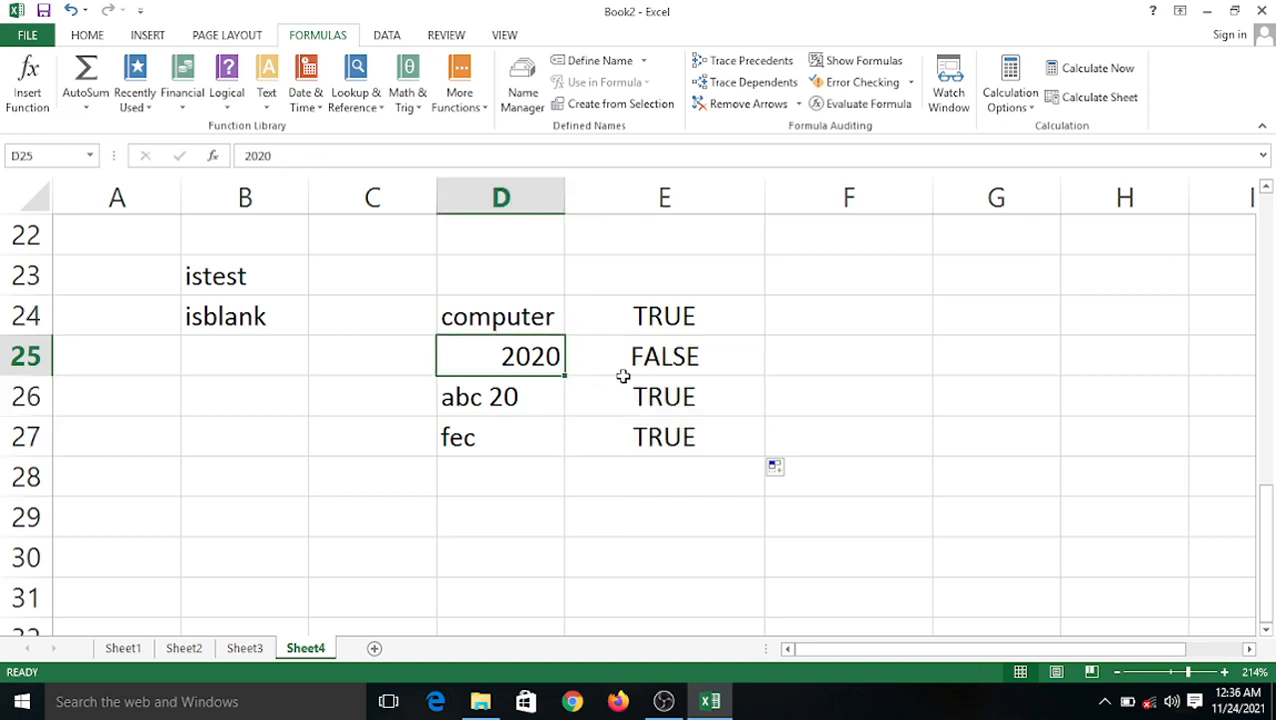
pyautogui.click(622, 368)
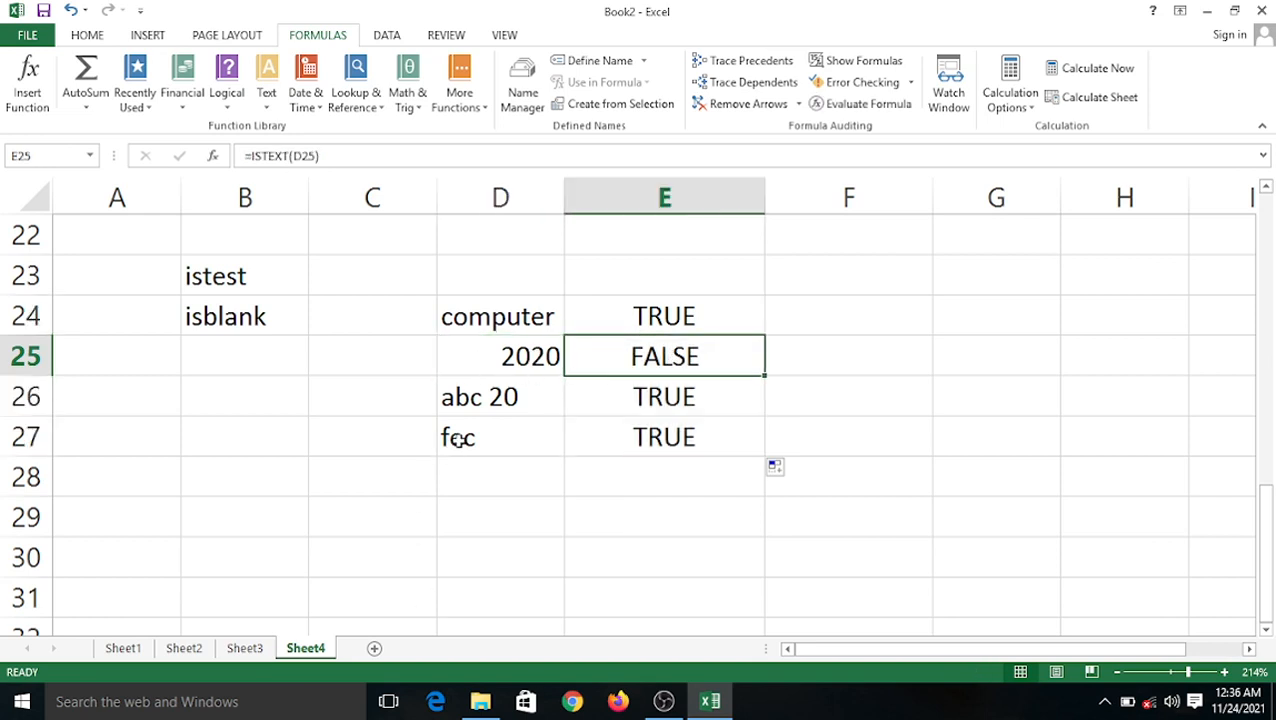
pyautogui.click(468, 398)
pyautogui.doubleClick(470, 398)
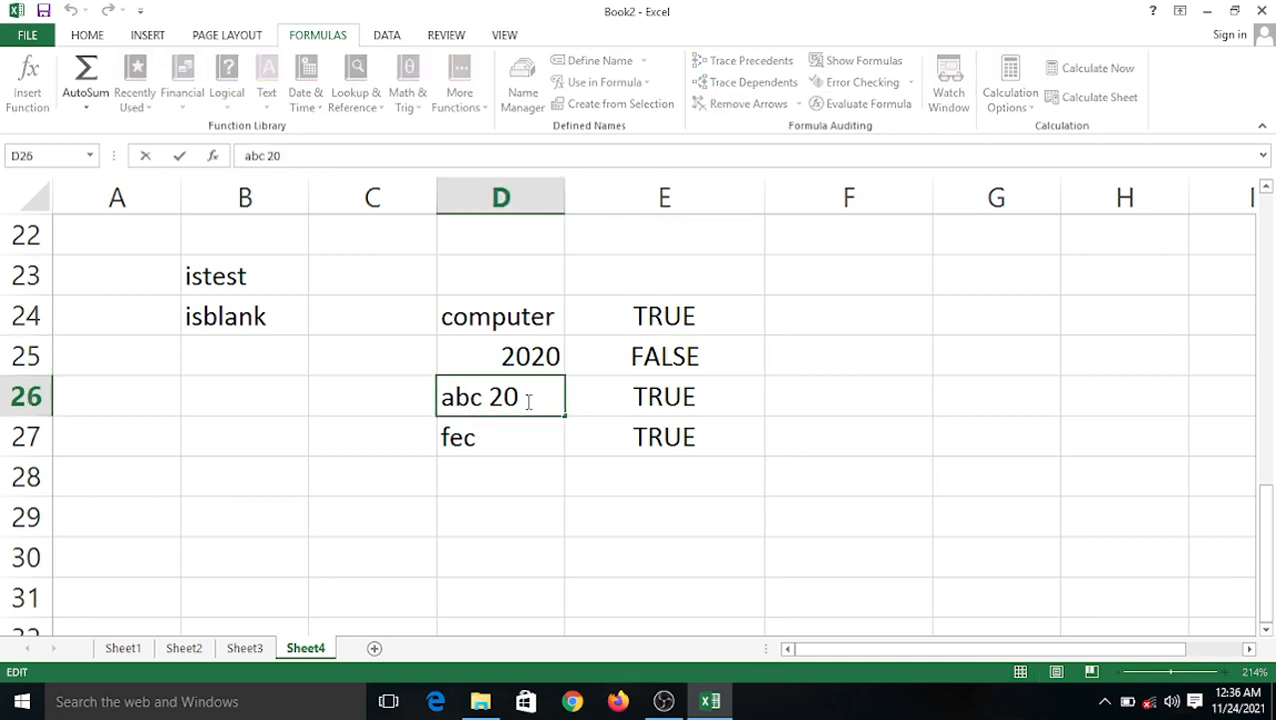
pyautogui.click(524, 476)
pyautogui.doubleClick(452, 400)
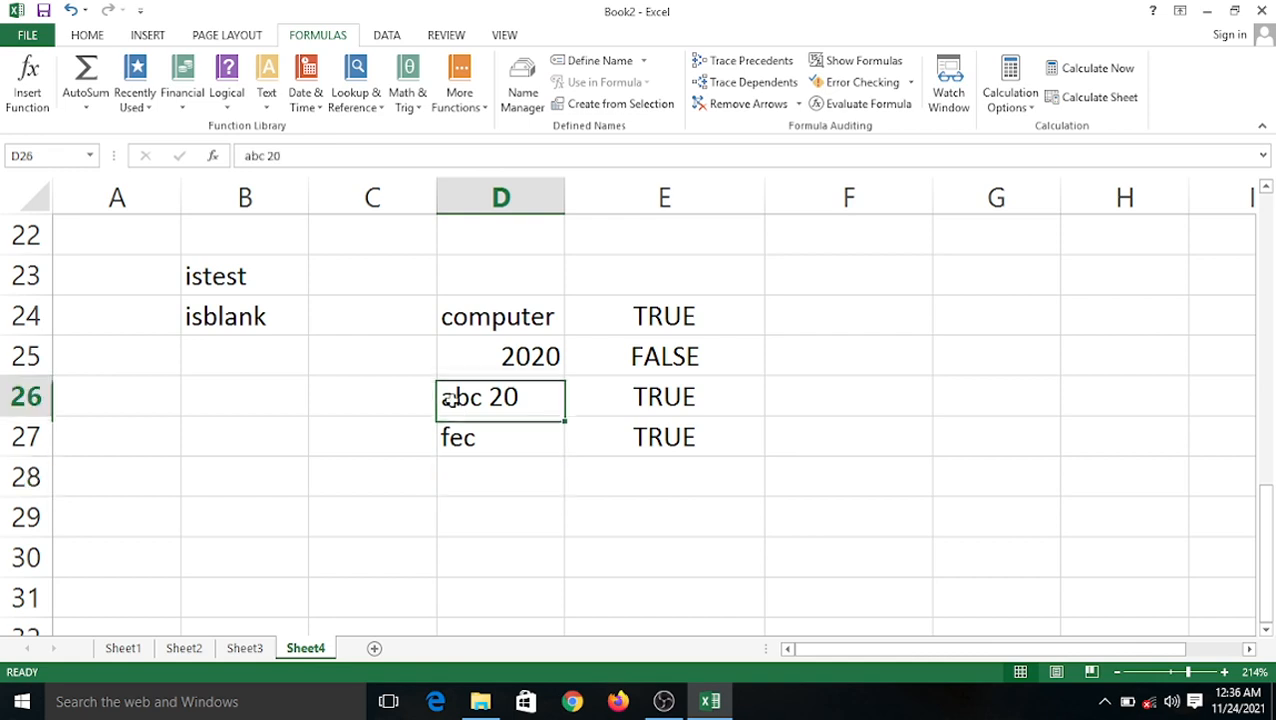
pyautogui.doubleClick(452, 400)
pyautogui.click(444, 398)
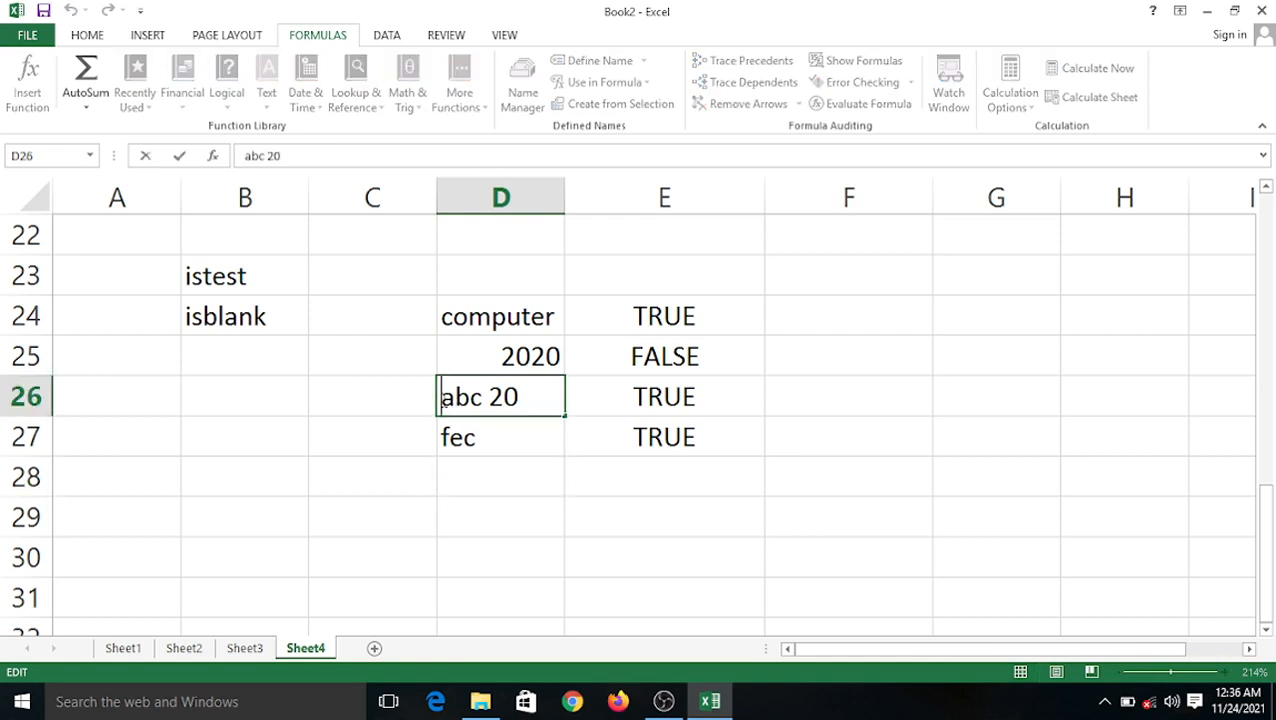
pyautogui.write('20')
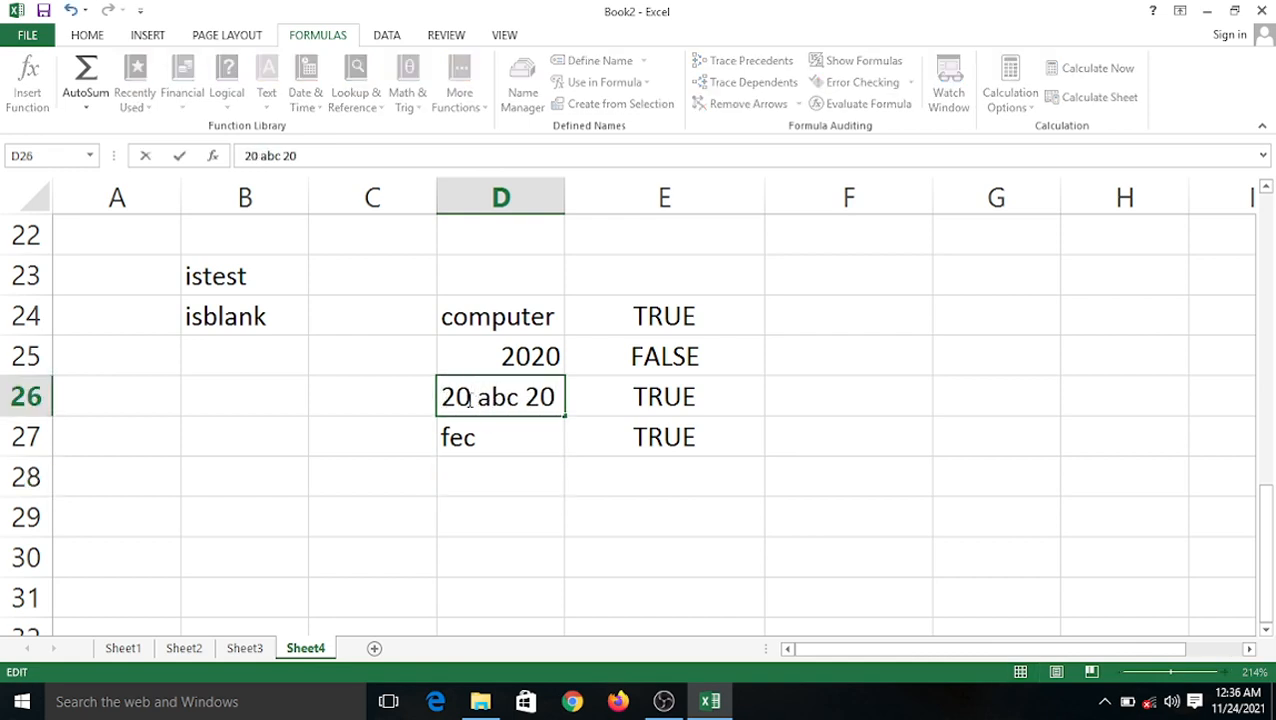
pyautogui.click(504, 492)
# Trim D26 down to the number 20, so E26 shows FALSE.
pyautogui.doubleClick(526, 400)
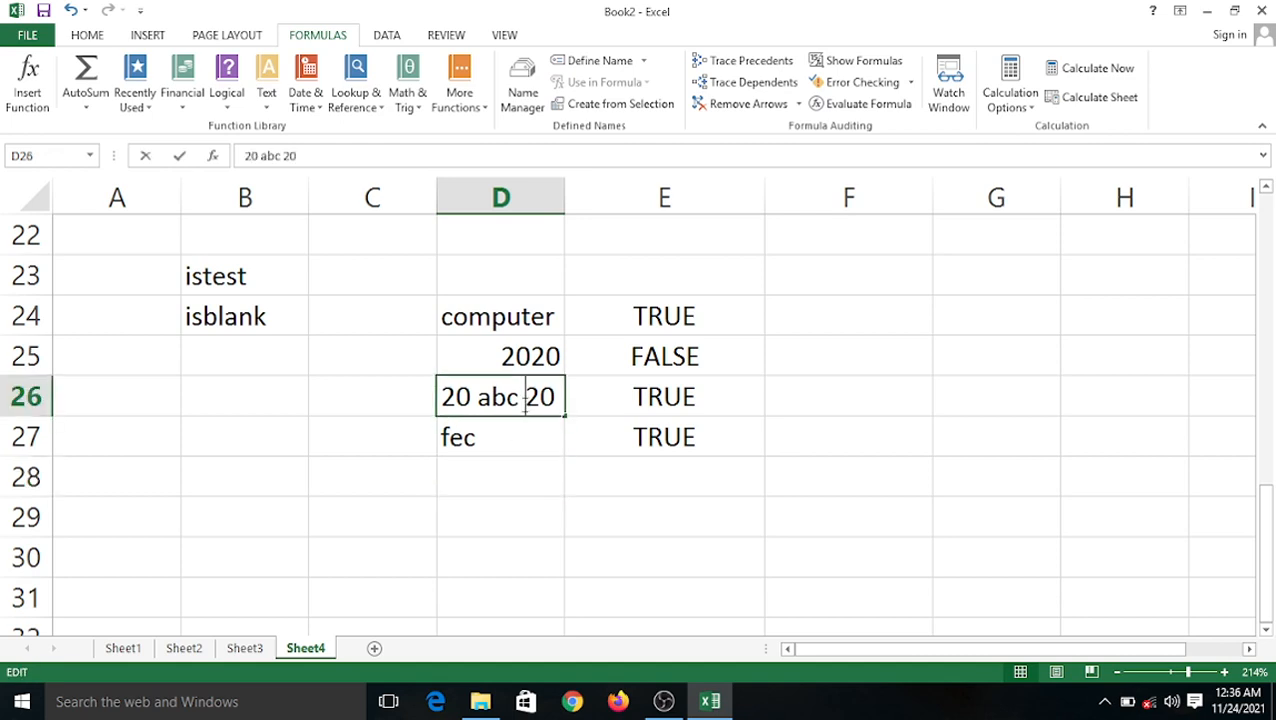
pyautogui.press('BackSpace')
pyautogui.press('BackSpace')
pyautogui.press('BackSpace')
pyautogui.press('BackSpace')
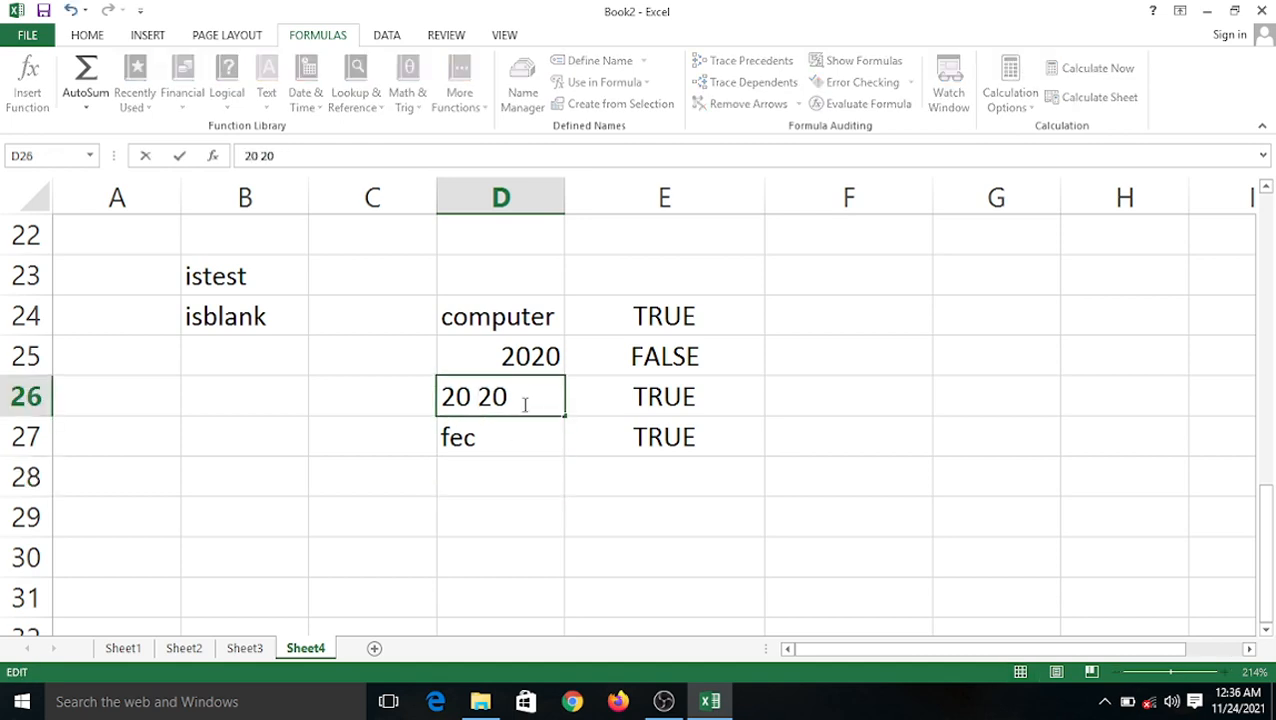
pyautogui.click(598, 553)
pyautogui.click(661, 401)
pyautogui.click(493, 398)
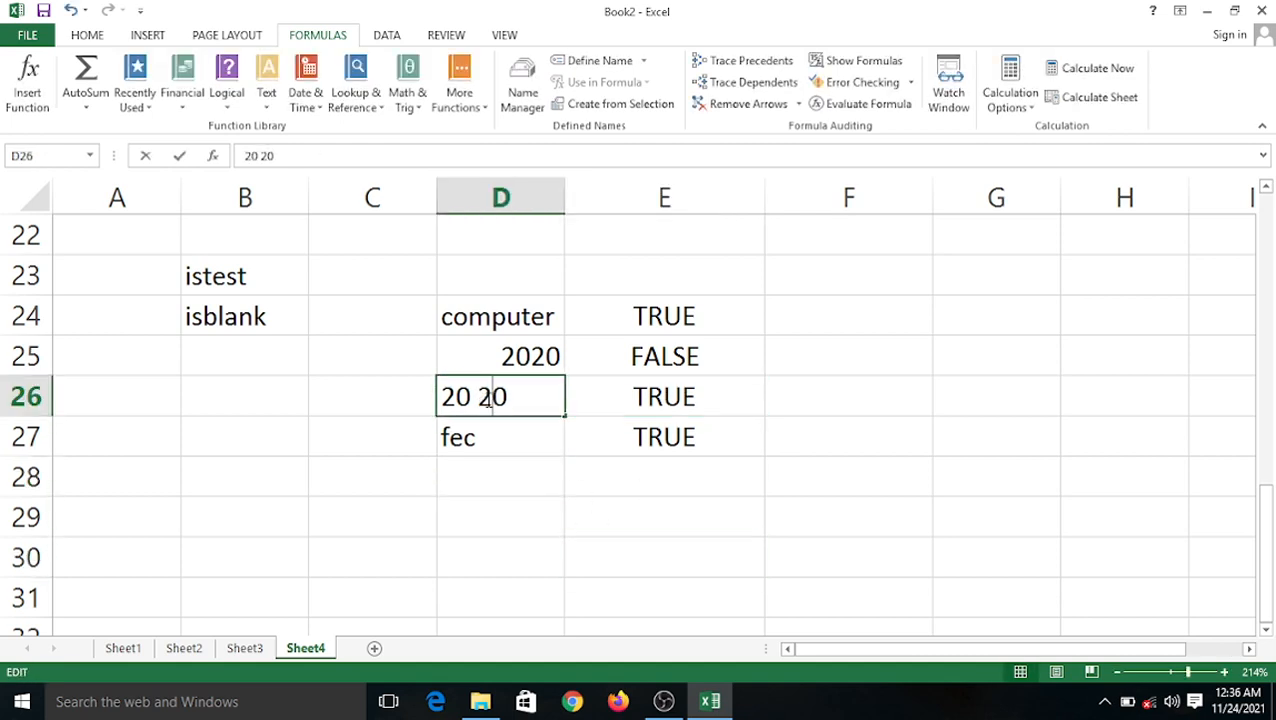
pyautogui.doubleClick(510, 412)
pyautogui.press('BackSpace')
pyautogui.press('BackSpace')
pyautogui.press('BackSpace')
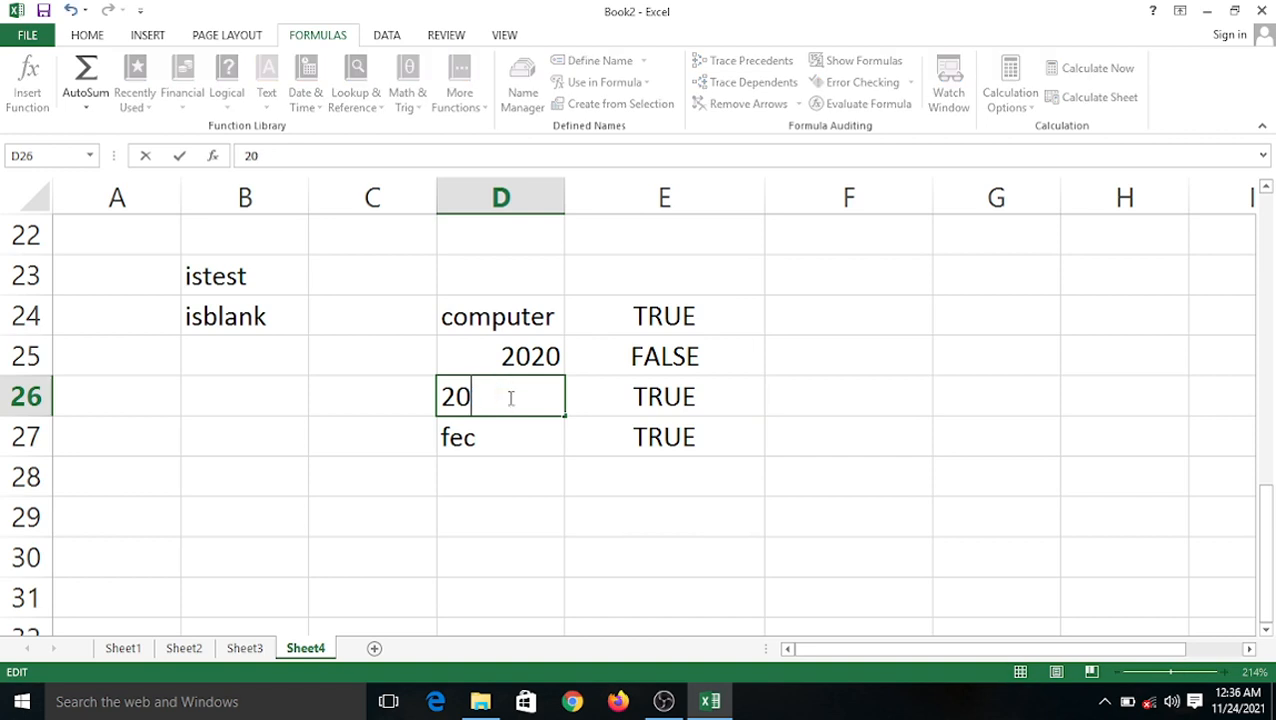
pyautogui.click(708, 373)
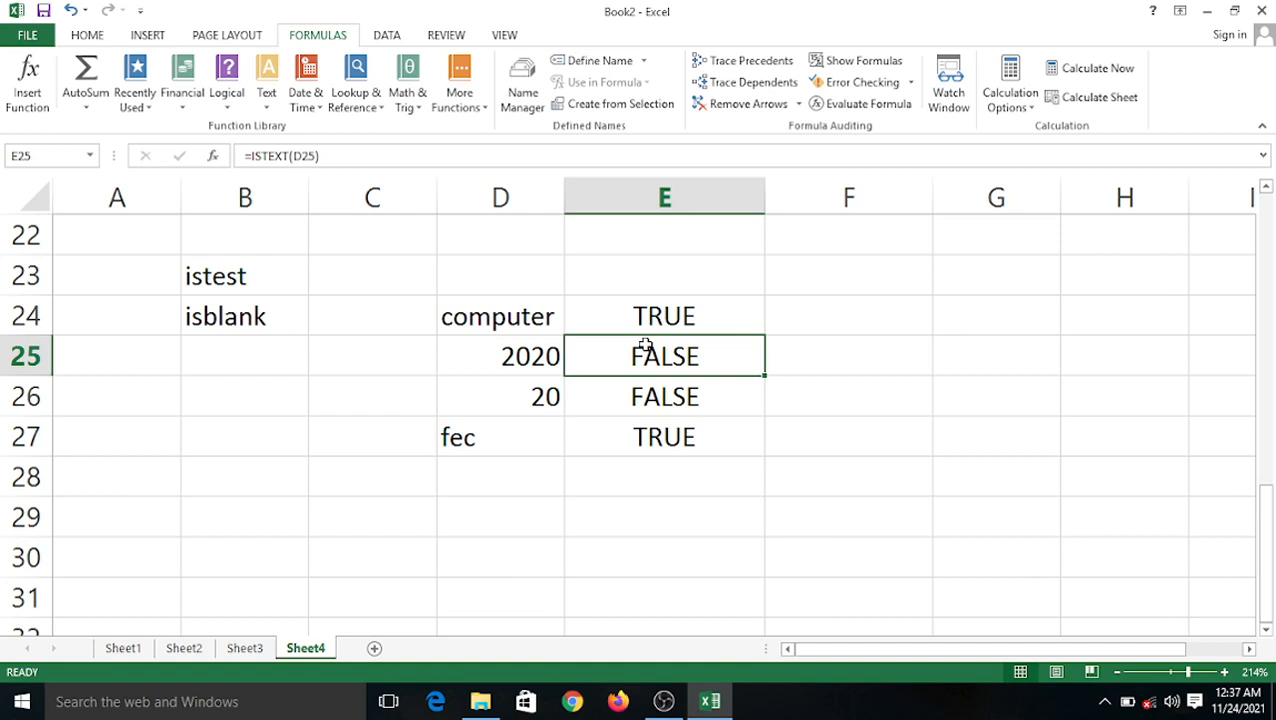
# Change D26 to jjg 20 so E26 returns TRUE again.
pyautogui.doubleClick(511, 398)
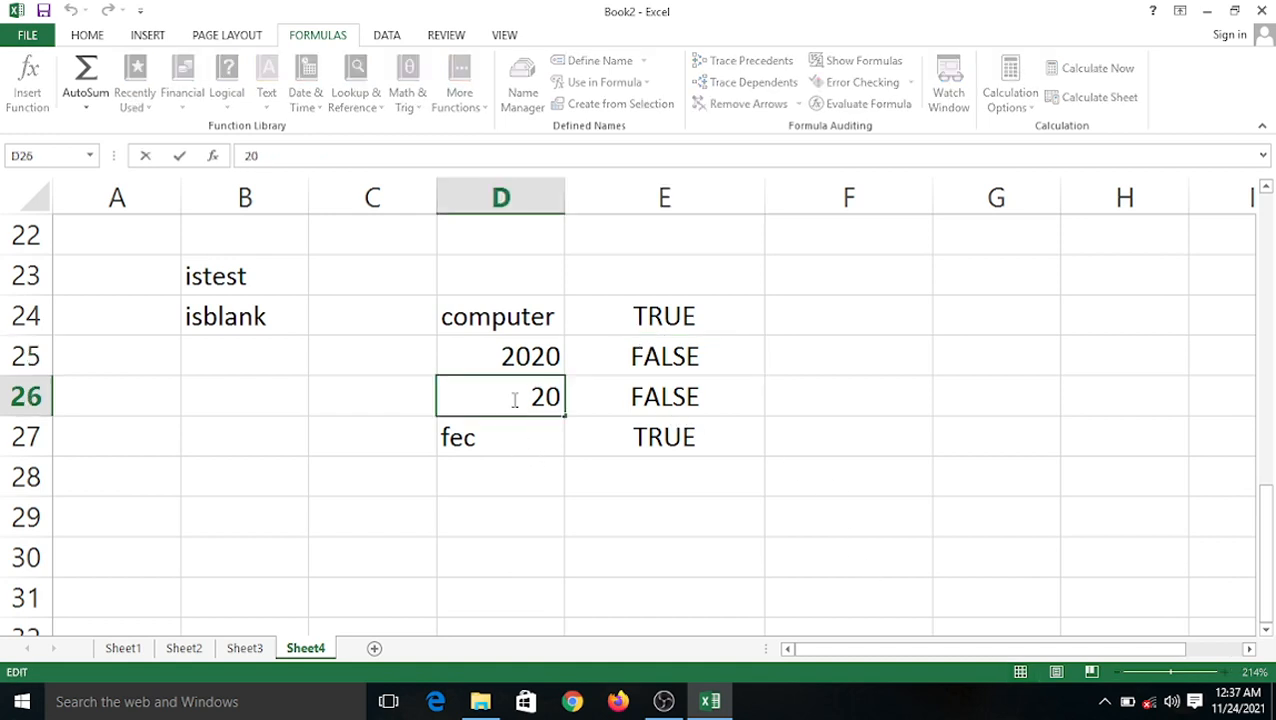
pyautogui.write('jjg')
pyautogui.click(570, 501)
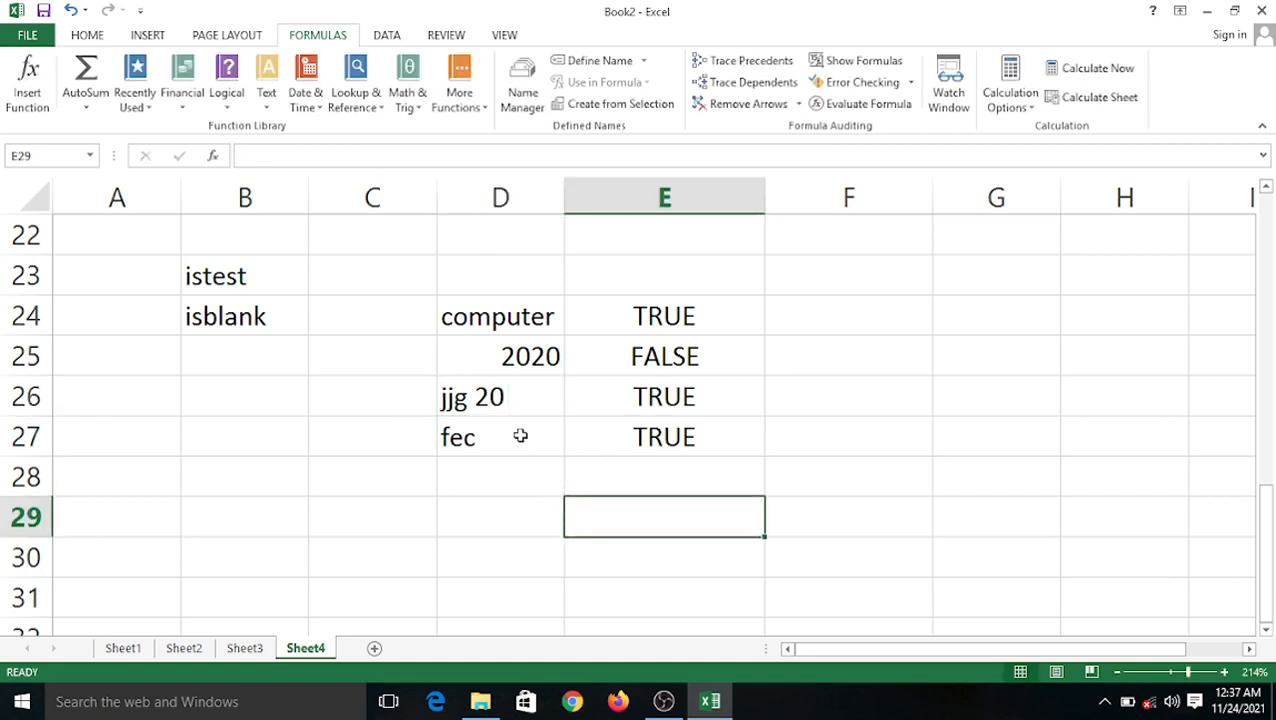
pyautogui.doubleClick(504, 399)
pyautogui.moveTo(469, 400); pyautogui.dragTo(439, 400)
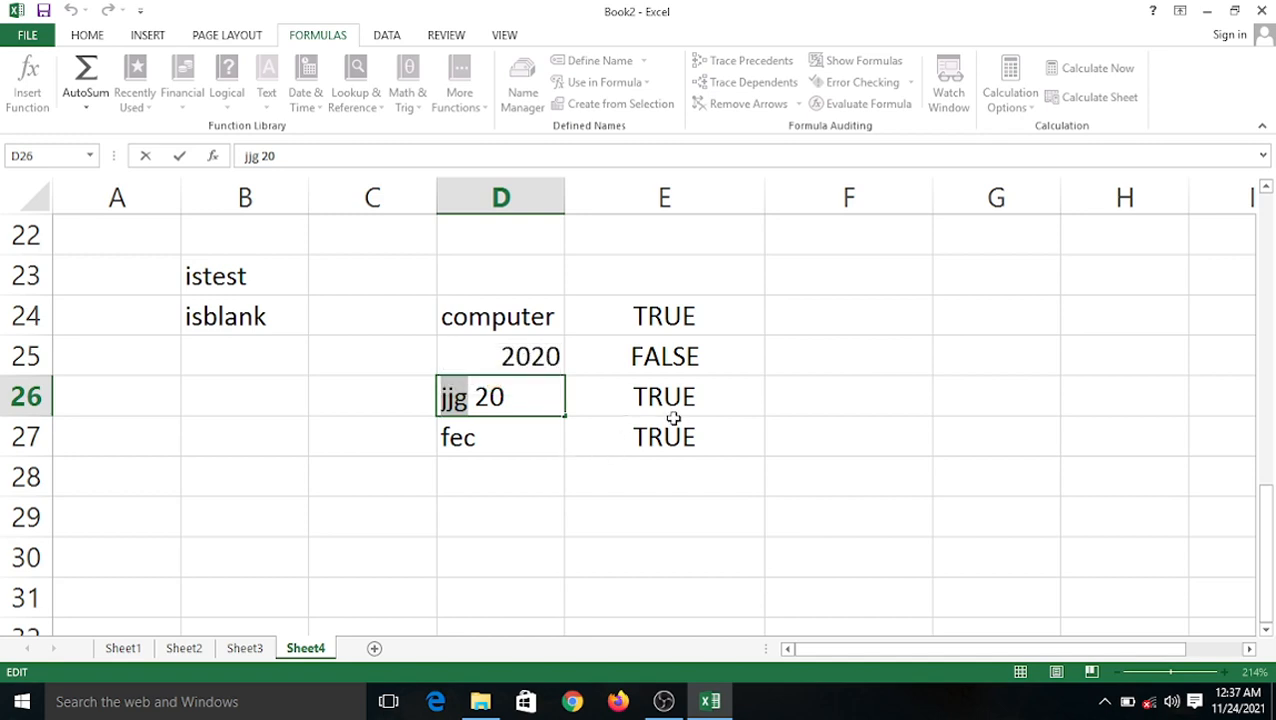
pyautogui.click(403, 356)
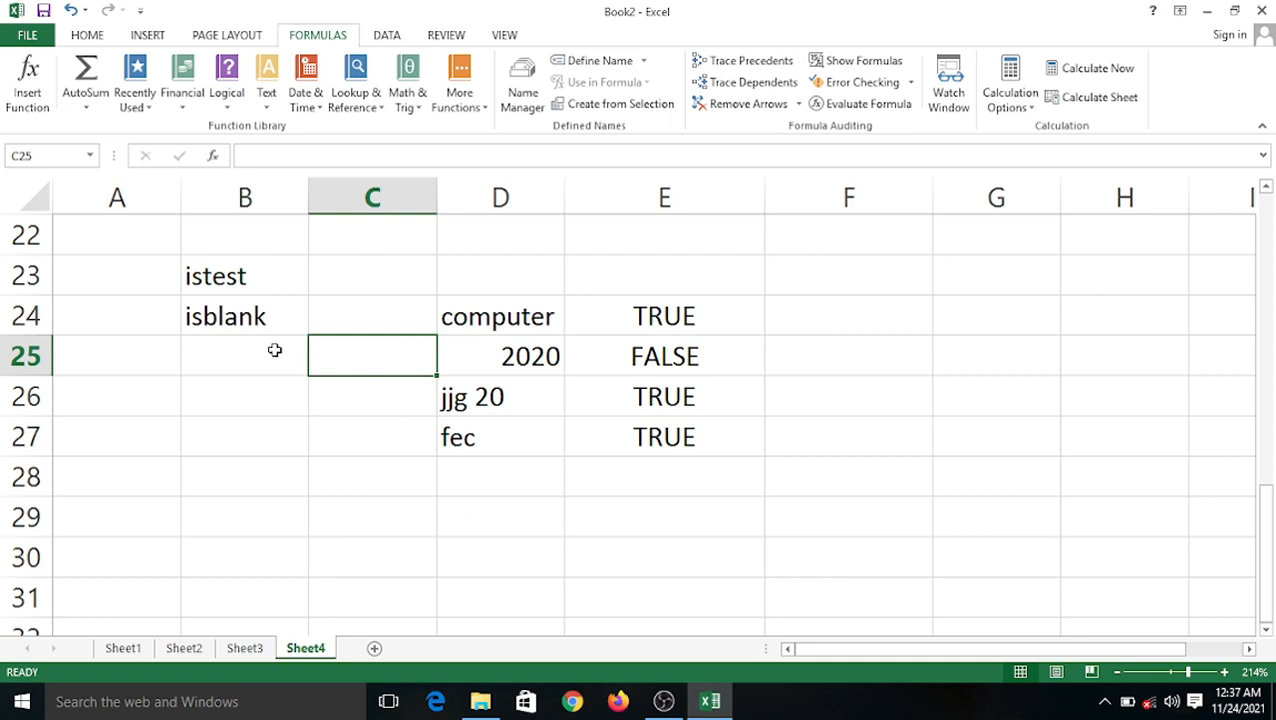
# Clear D25 and D27, enter 346 in D28, and extend the ISTEXT formula to E28.
pyautogui.click(514, 366)
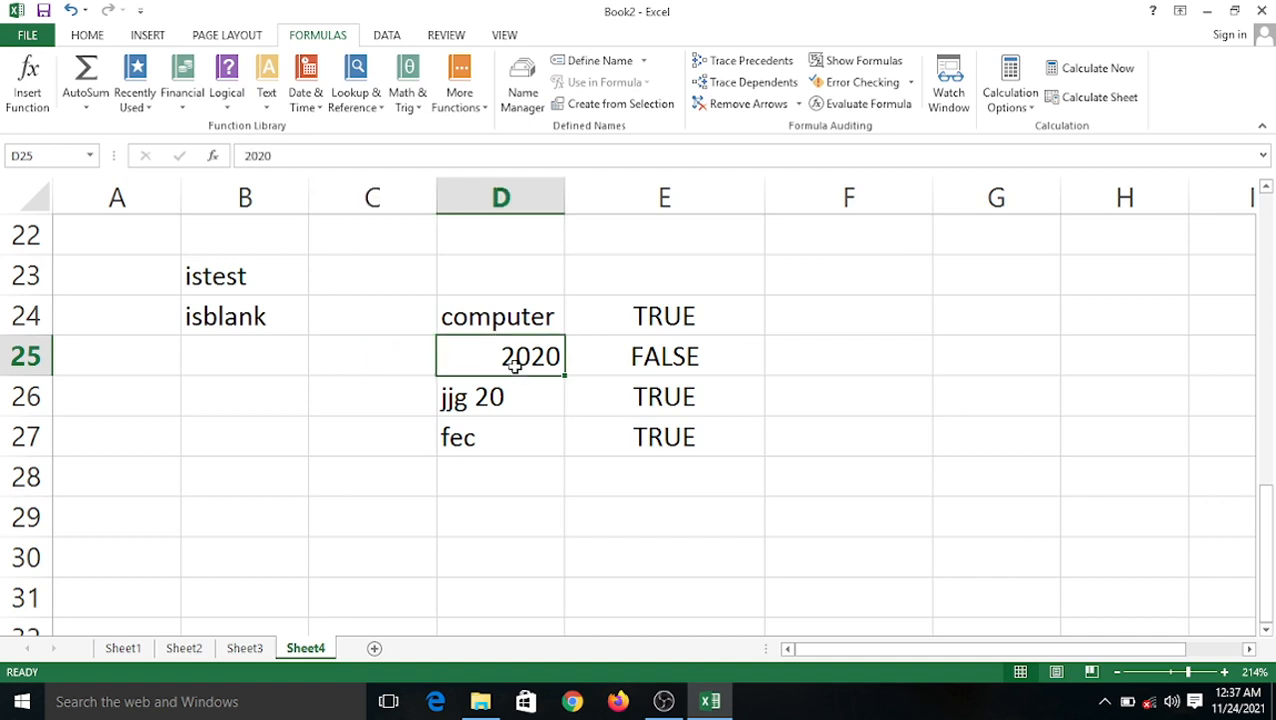
pyautogui.press('Delete')
pyautogui.click(521, 436)
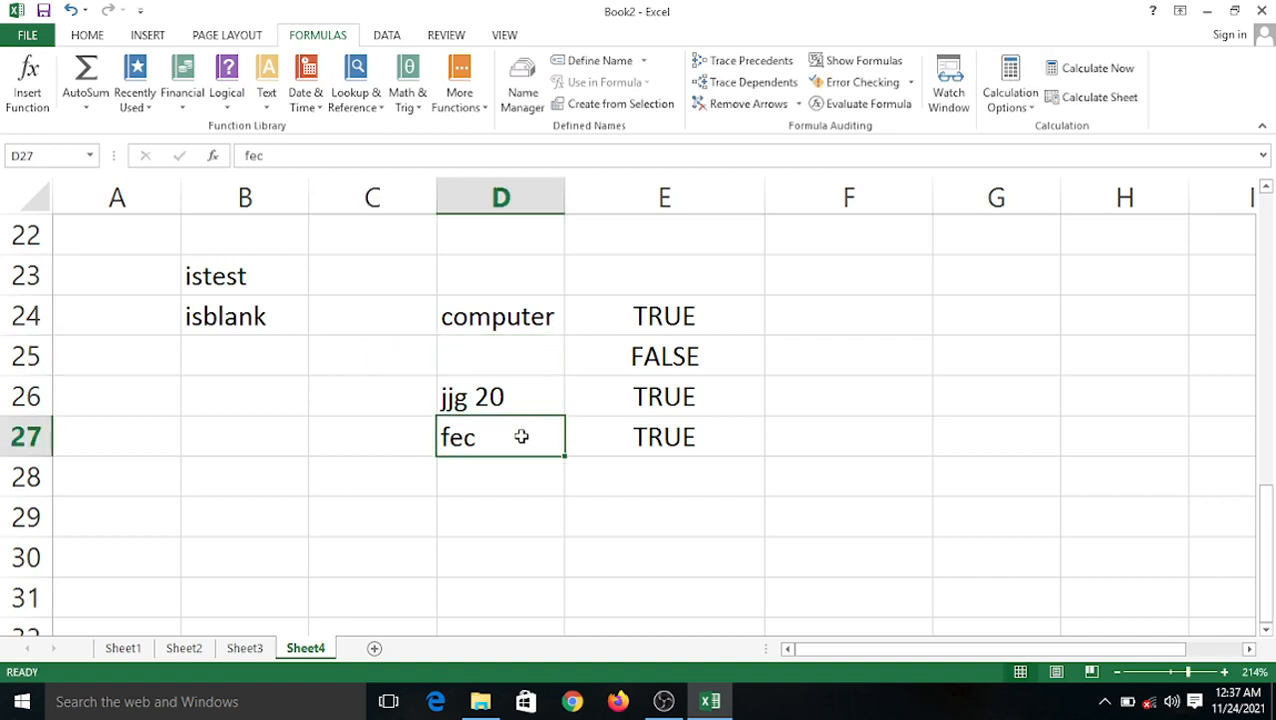
pyautogui.press('BackSpace')
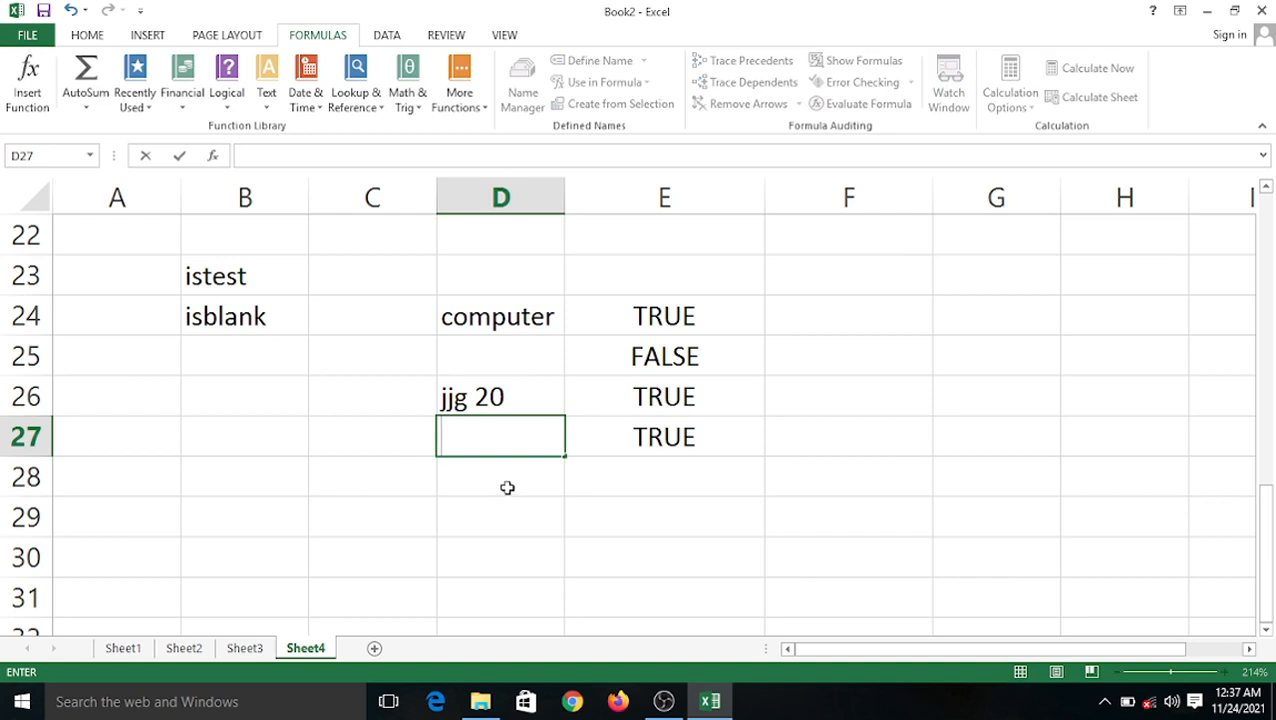
pyautogui.click(507, 487)
pyautogui.write('346')
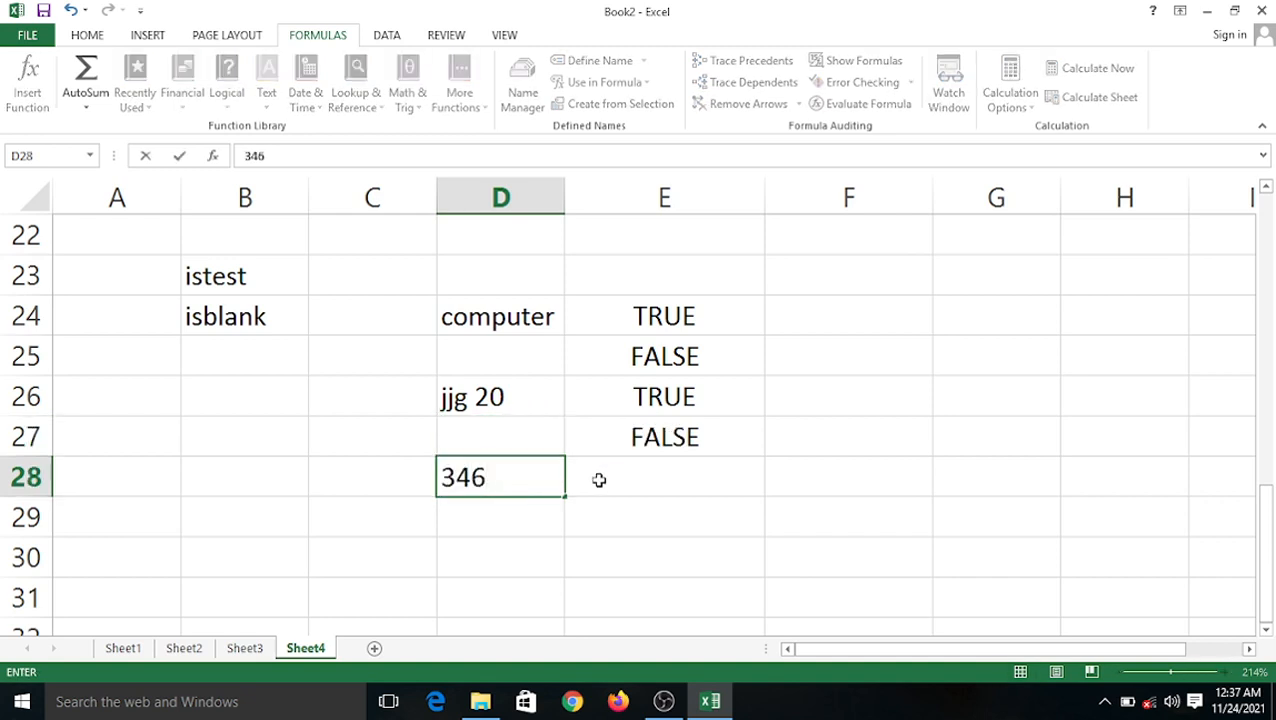
pyautogui.click(634, 477)
pyautogui.click(495, 510)
pyautogui.click(648, 433)
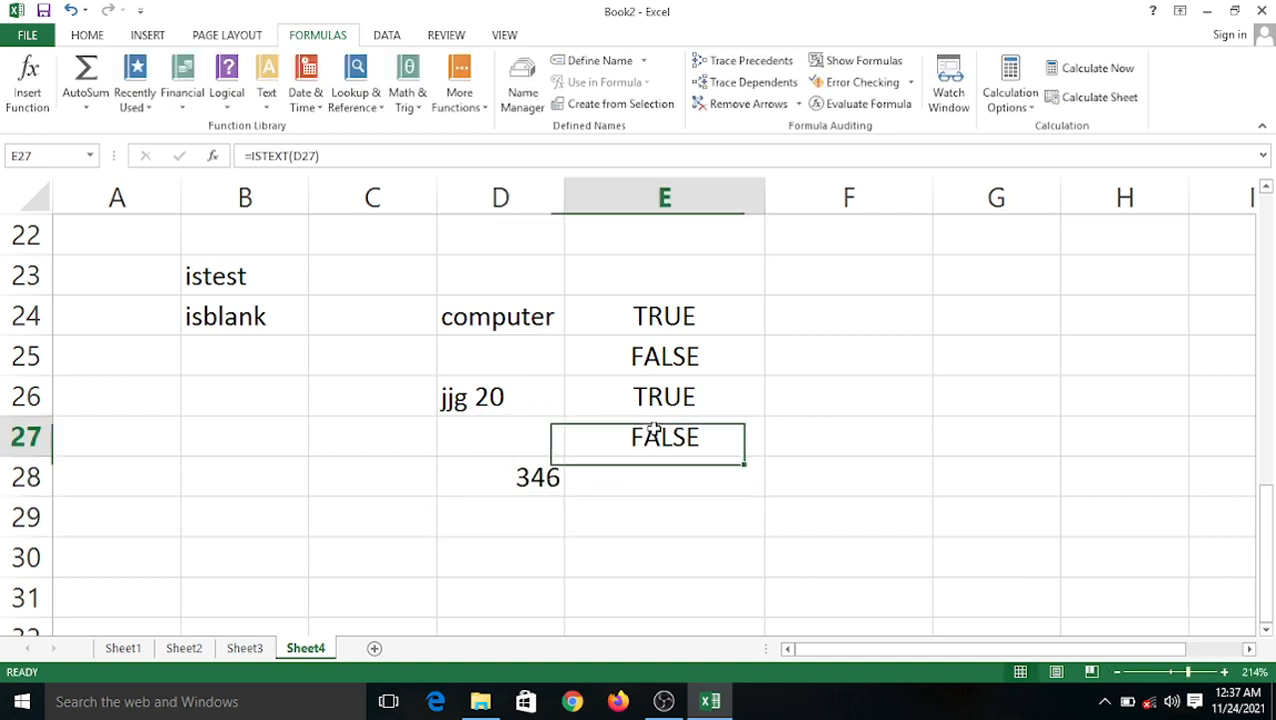
pyautogui.moveTo(762, 456); pyautogui.dragTo(769, 501)
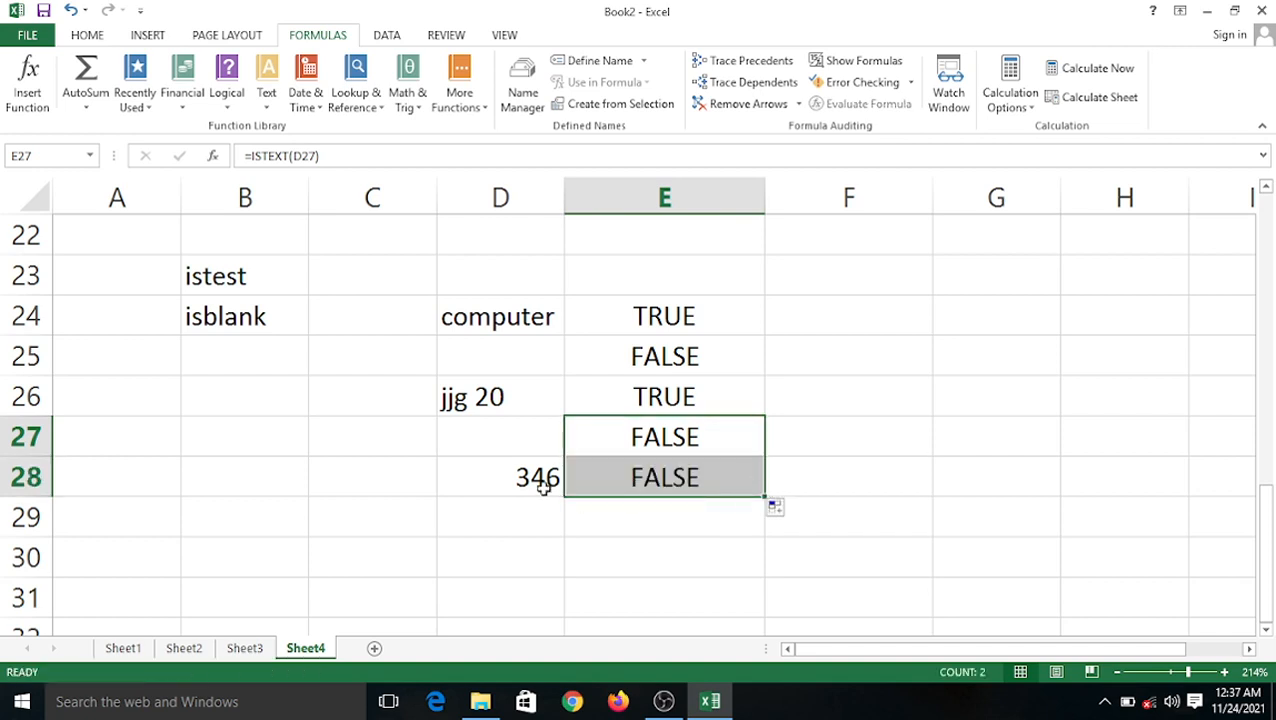
# Clear the ISTEXT results from E24:E28.
pyautogui.click(507, 460)
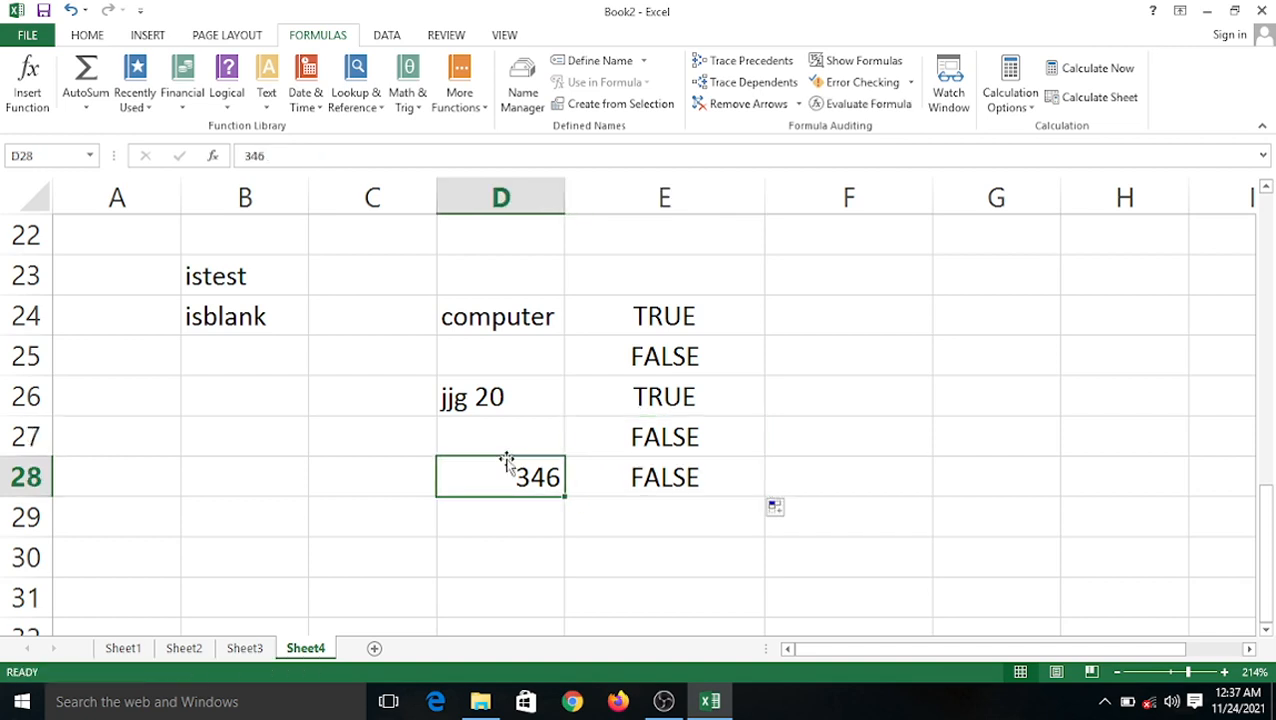
pyautogui.moveTo(668, 330); pyautogui.dragTo(700, 479)
pyautogui.press('Delete')
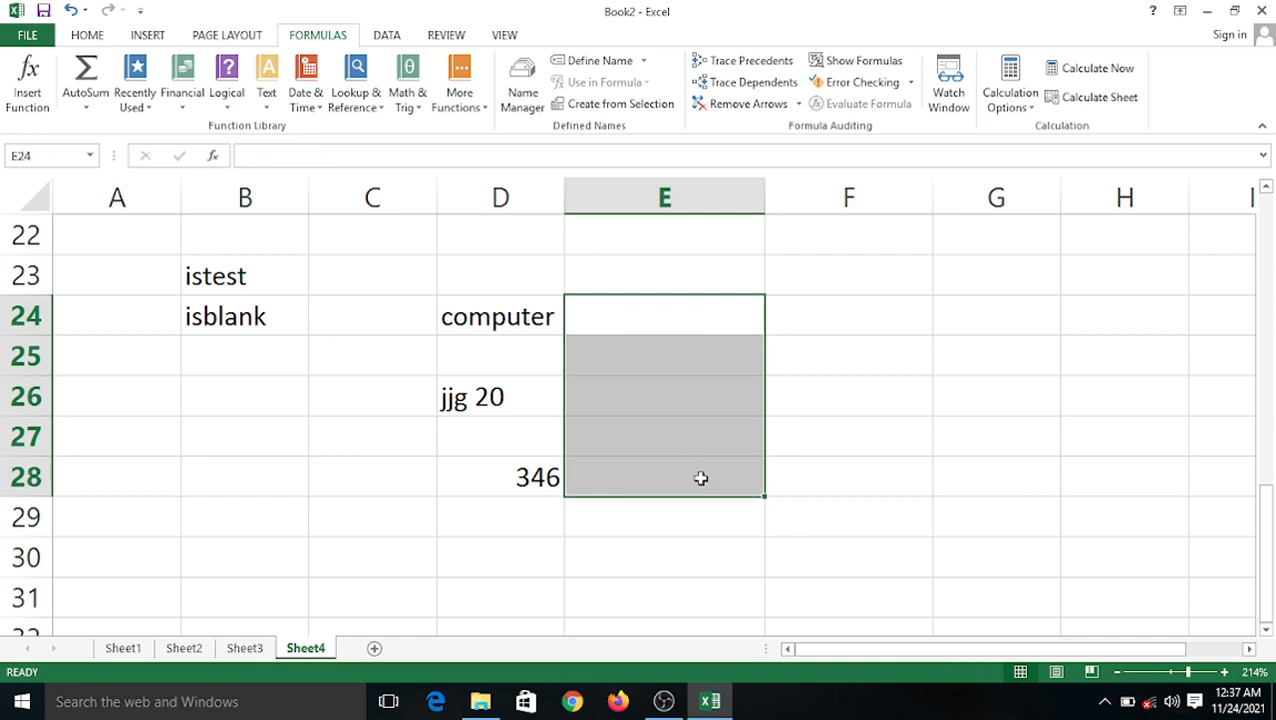
# Enter =ISBLANK(D24) in E24, which returns FALSE for 'computer'.
pyautogui.click(612, 320)
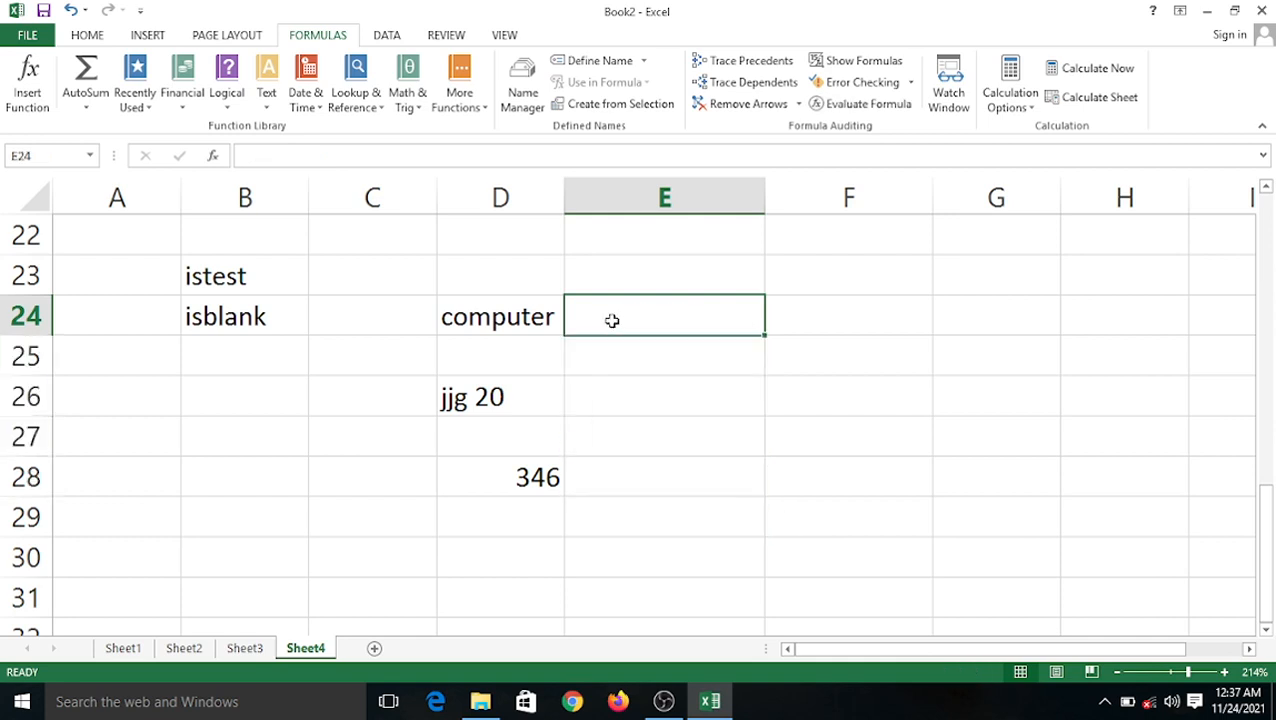
pyautogui.write('=inb')
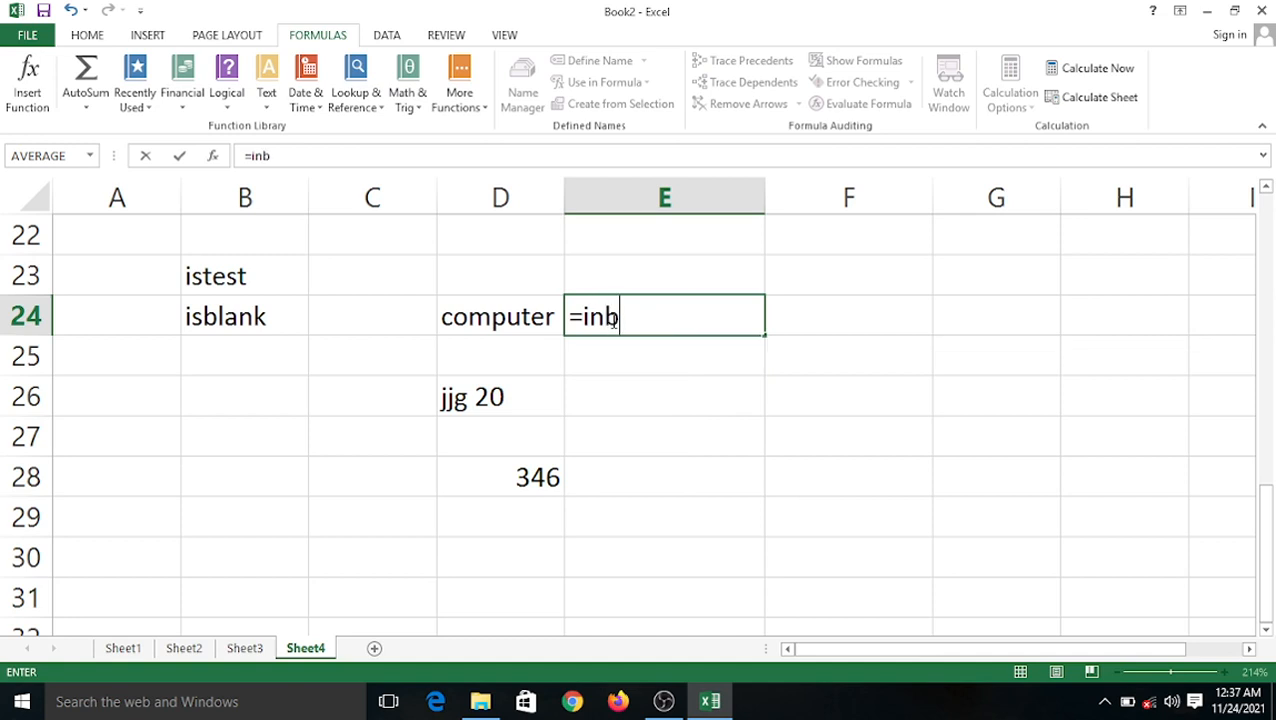
pyautogui.press('BackSpace')
pyautogui.press('BackSpace')
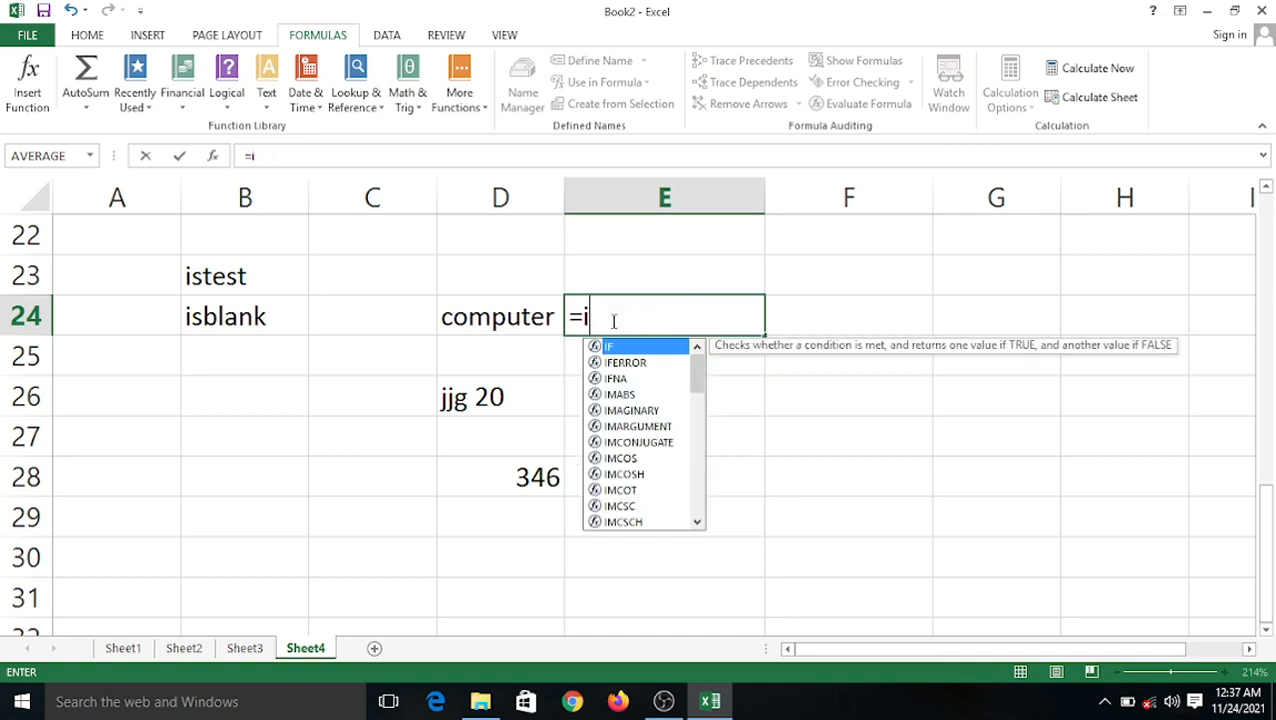
pyautogui.write('s')
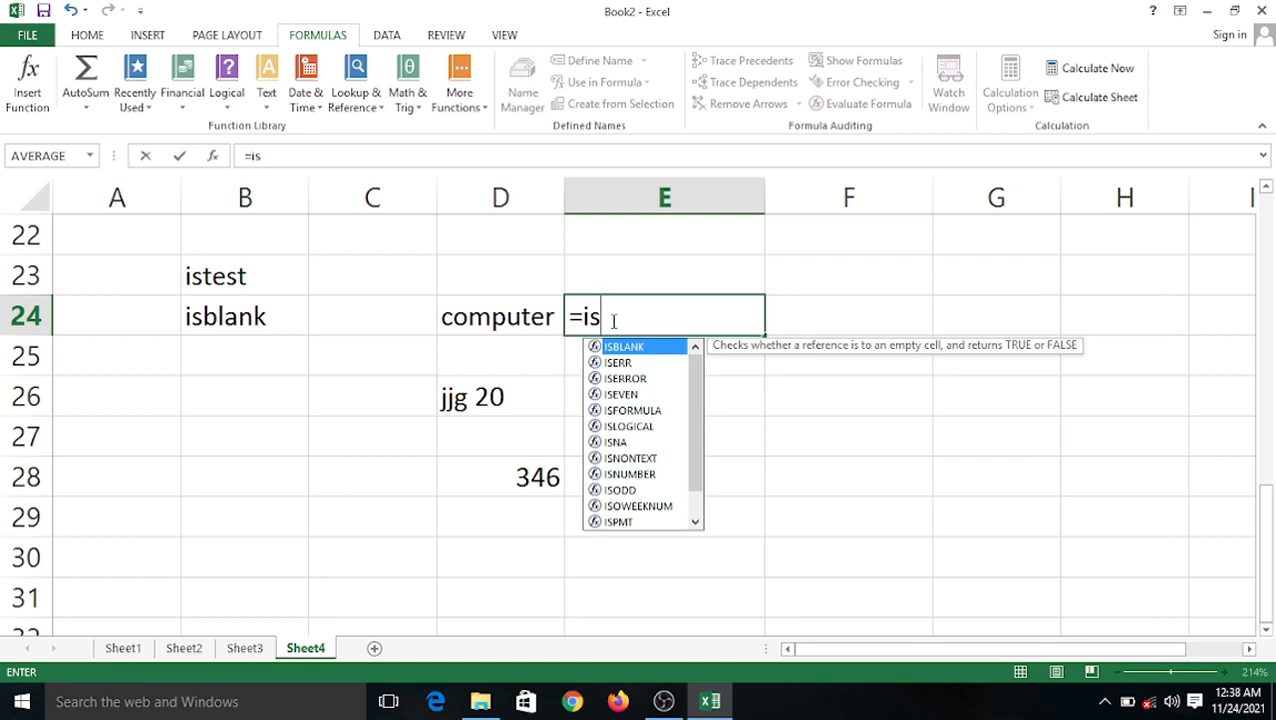
pyautogui.write('blan')
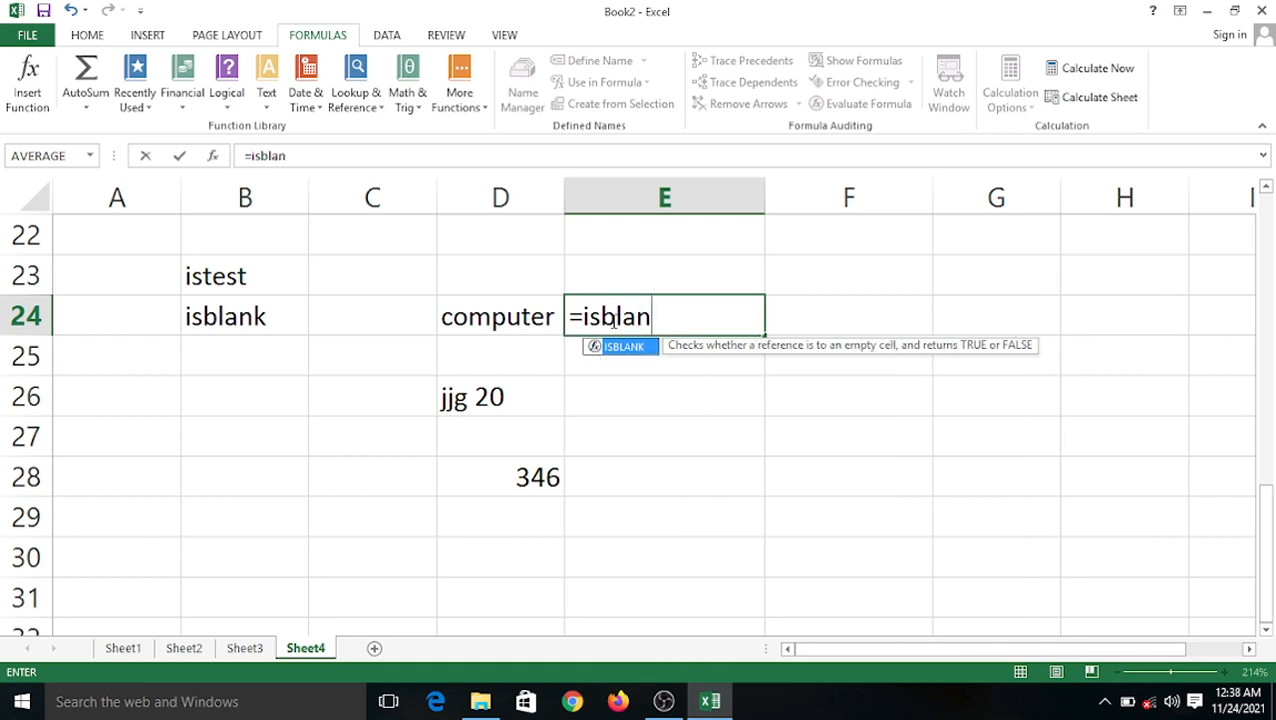
pyautogui.write('k(')
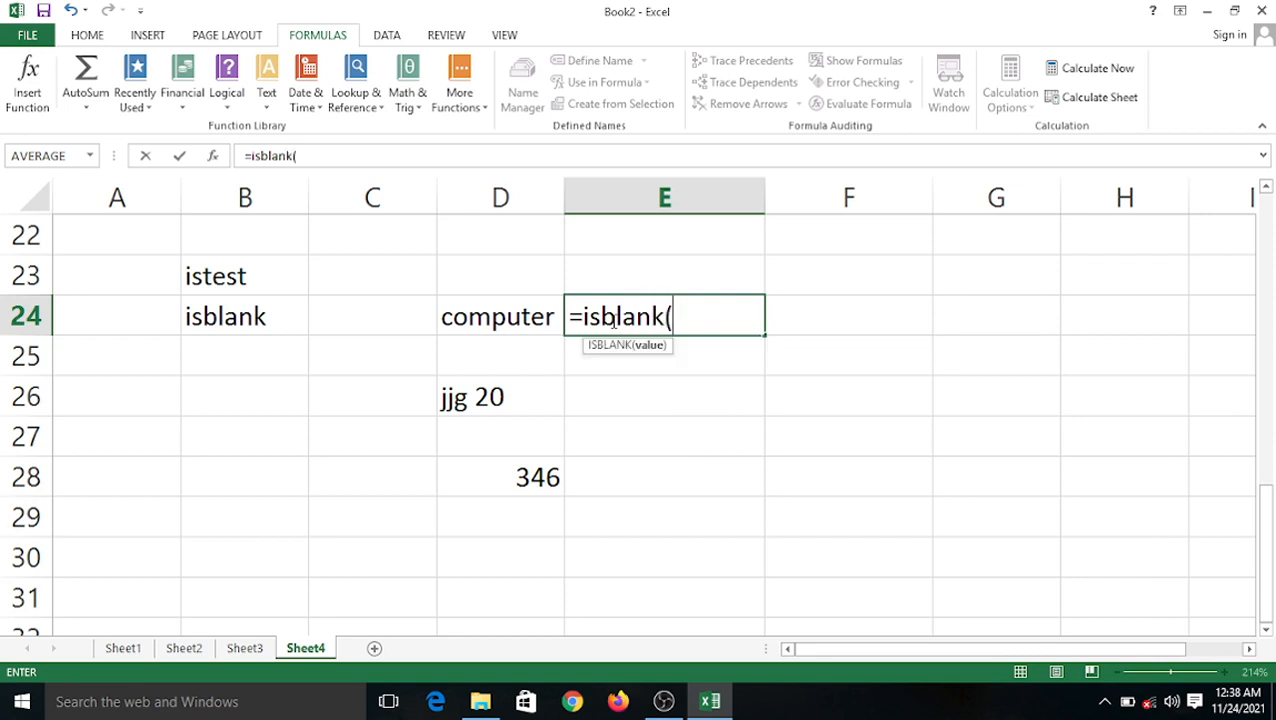
pyautogui.click(543, 313)
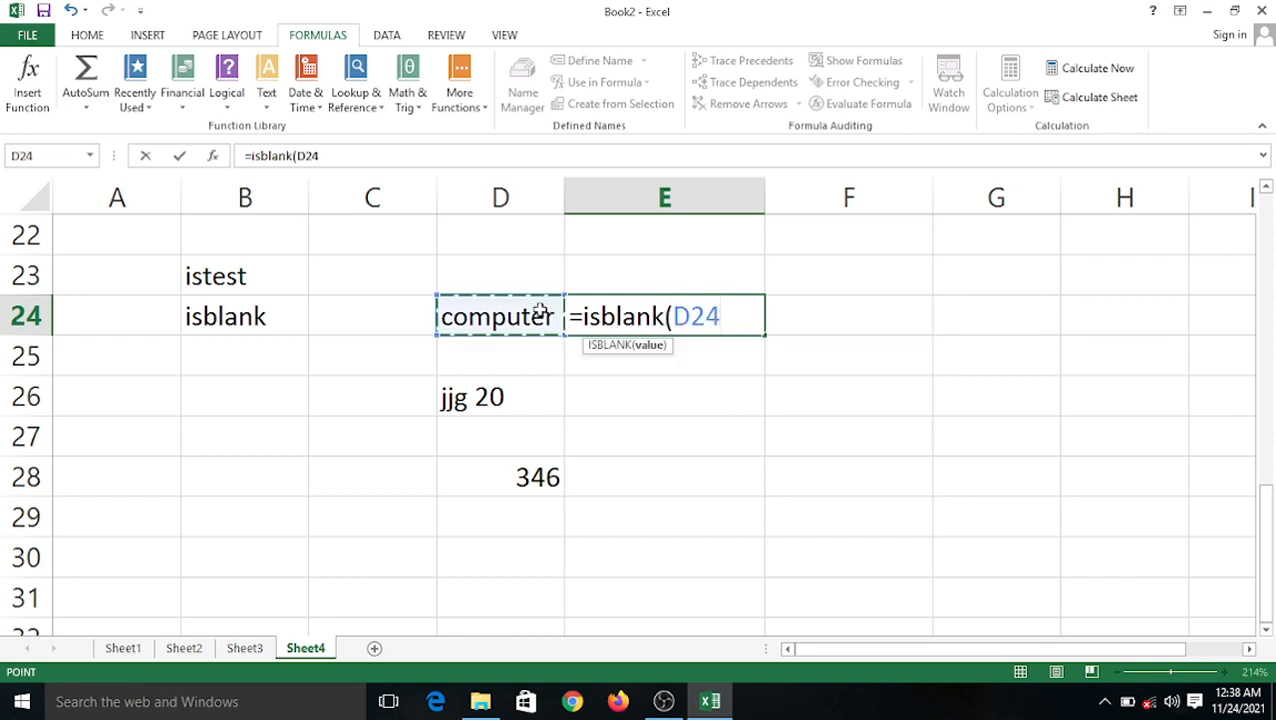
pyautogui.write(')')
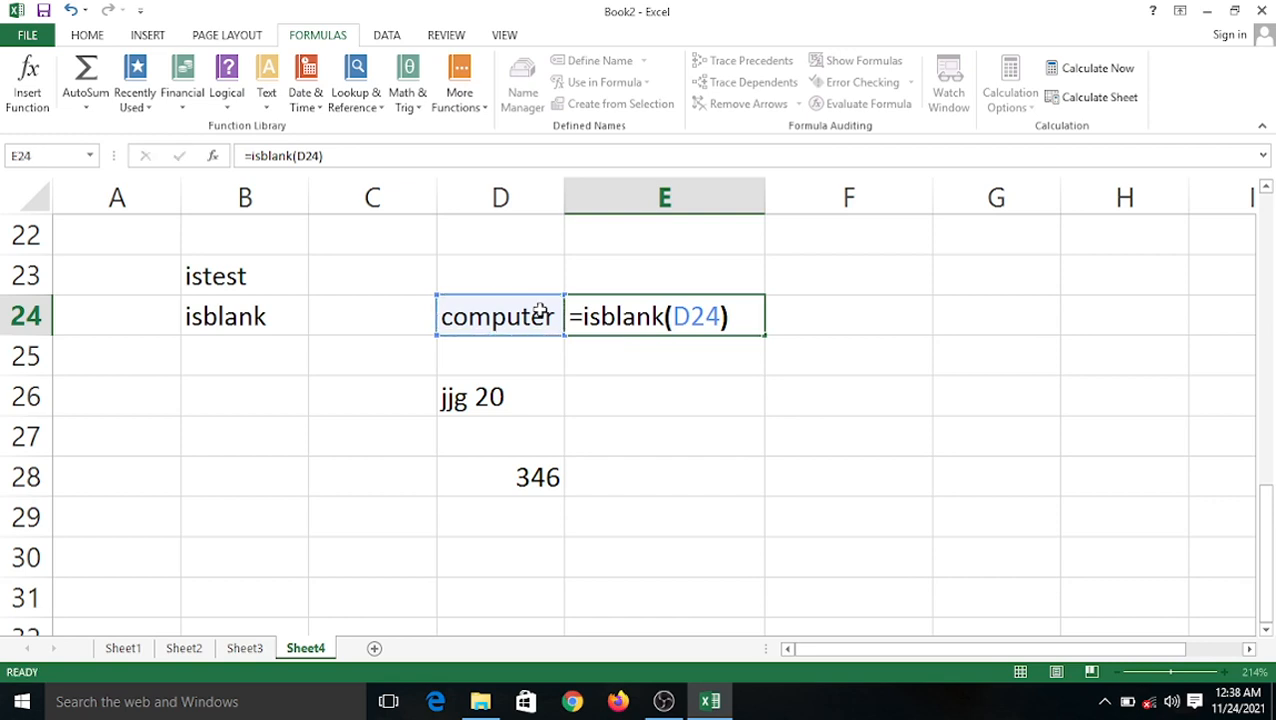
pyautogui.press('Return')
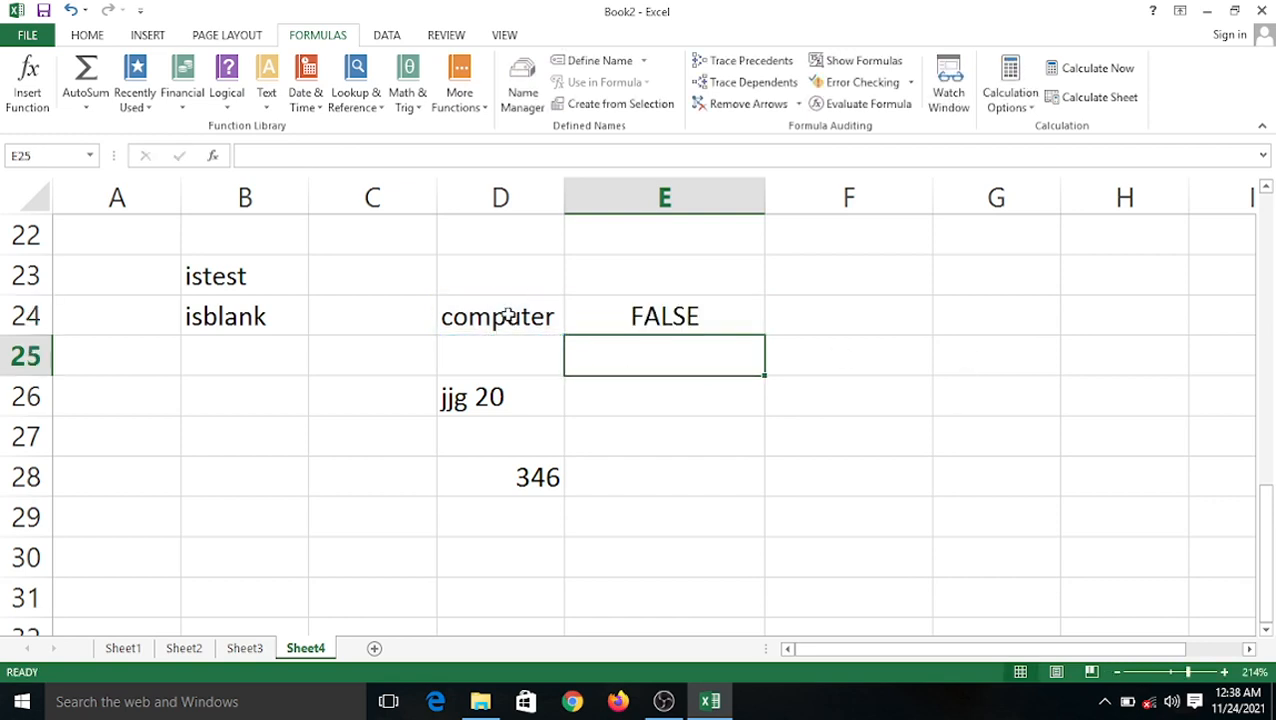
# Fill the ISBLANK formula down to E28, flagging D25 and D27 as blank.
pyautogui.click(507, 316)
pyautogui.click(660, 318)
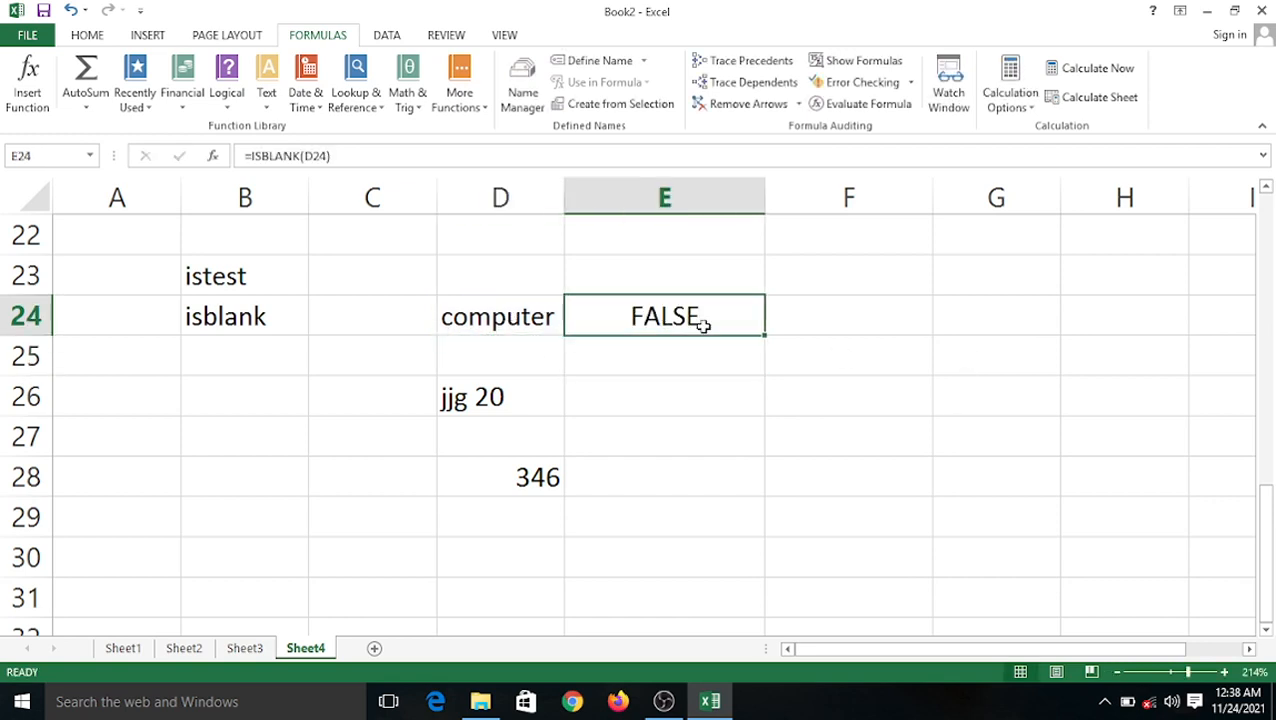
pyautogui.moveTo(768, 337); pyautogui.dragTo(784, 481)
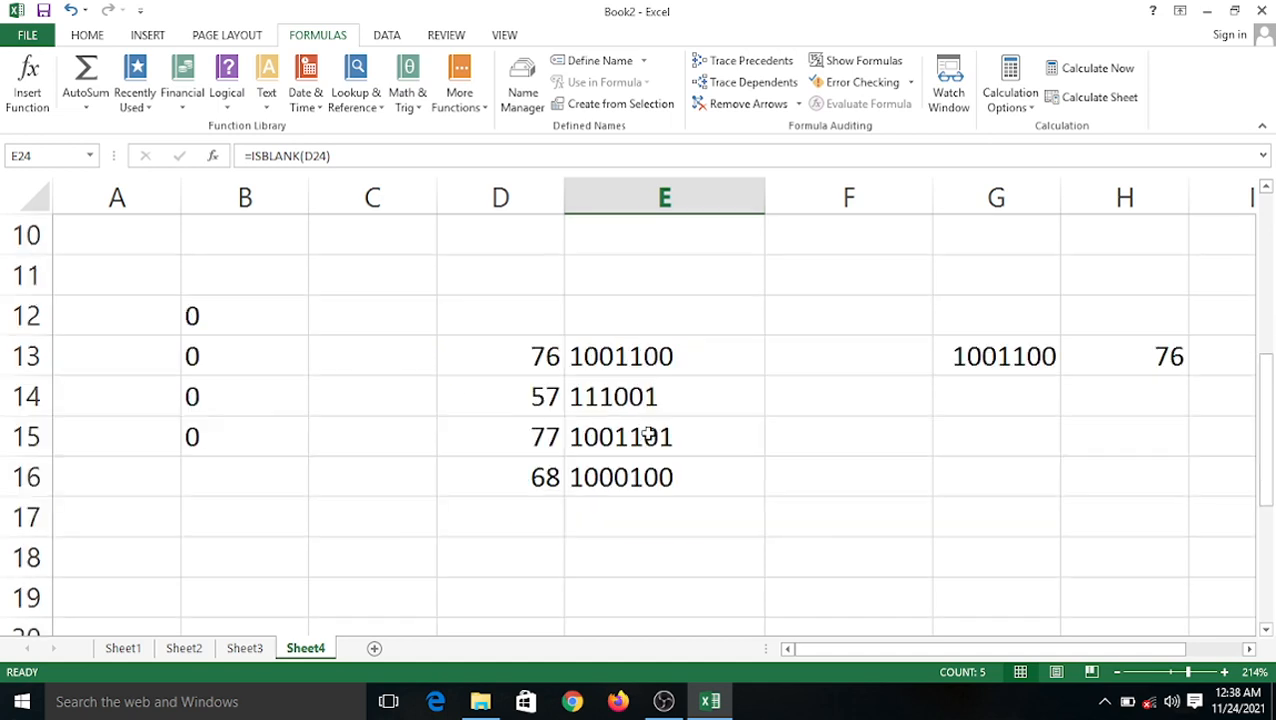
# Select the entire sheet and delete all contents, then check that B21:E23 are empty.
pyautogui.scroll(4, 648, 435)
pyautogui.hotkey('ctrl', 'a')
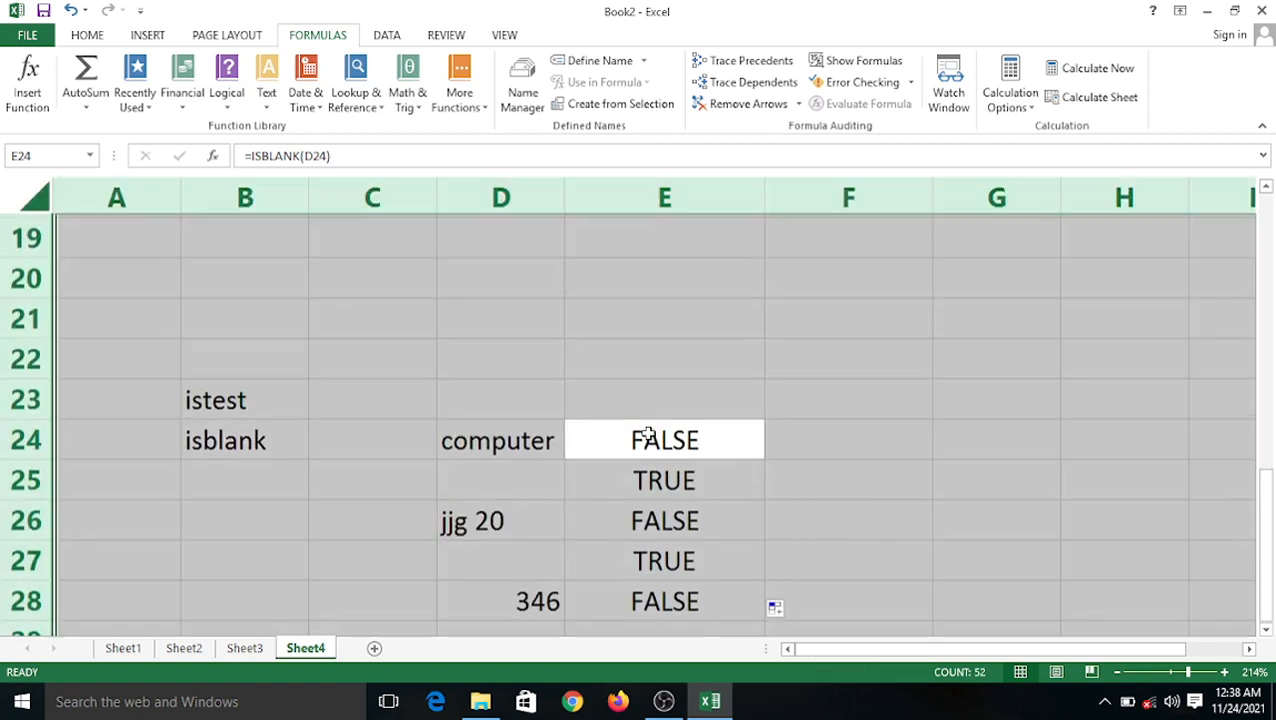
pyautogui.press('Delete')
pyautogui.click(406, 334)
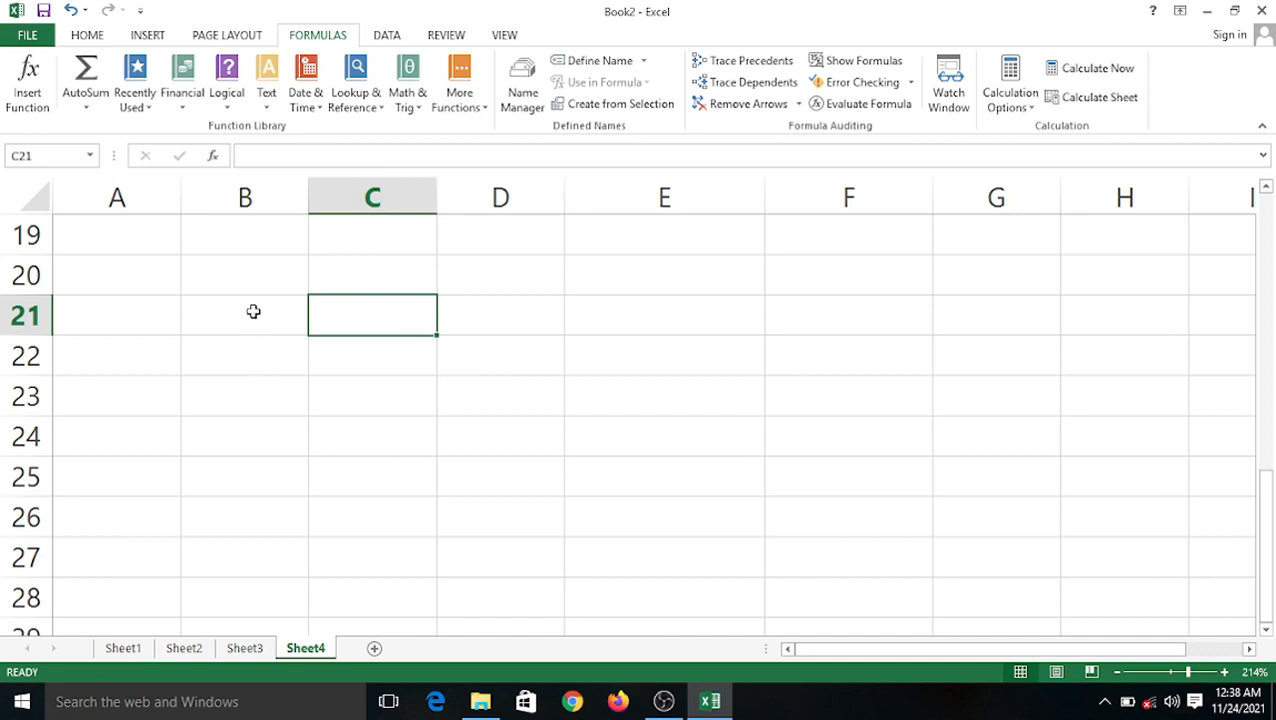
pyautogui.moveTo(251, 310); pyautogui.dragTo(530, 398)
pyautogui.click(671, 368)
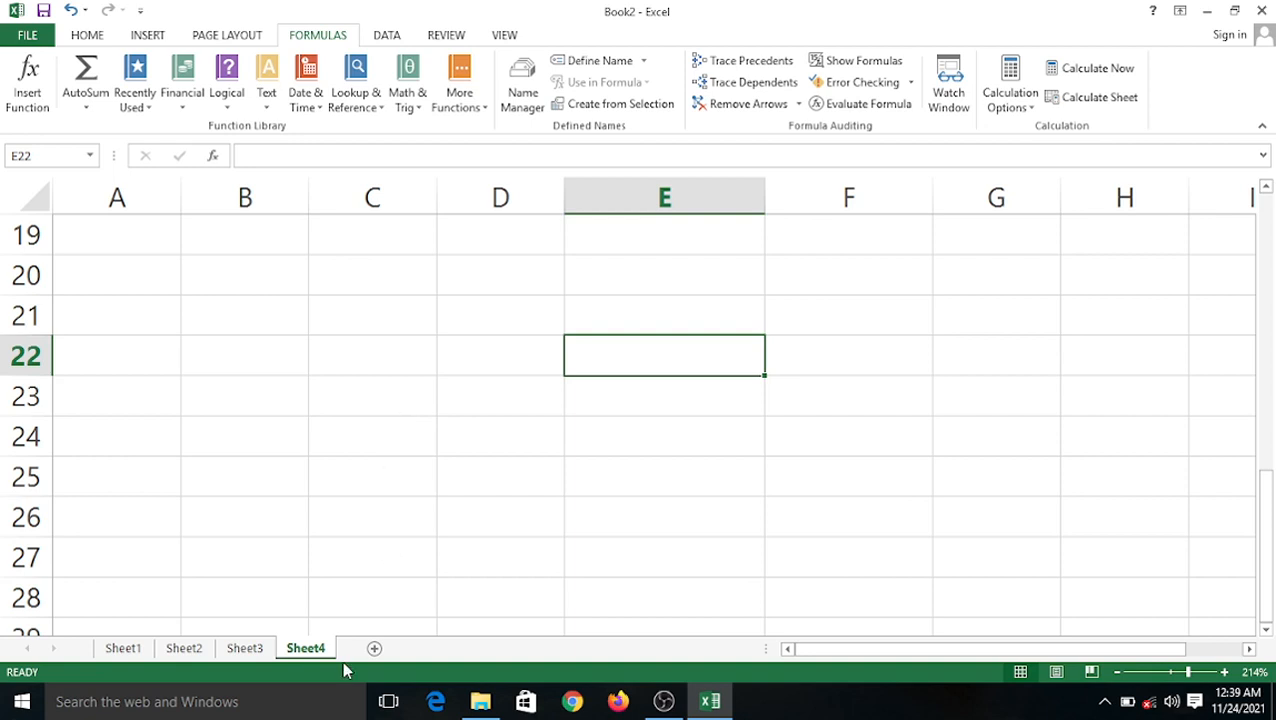
# Give every cell of B20:D25 thin All Borders.
pyautogui.moveTo(264, 262); pyautogui.dragTo(468, 476)
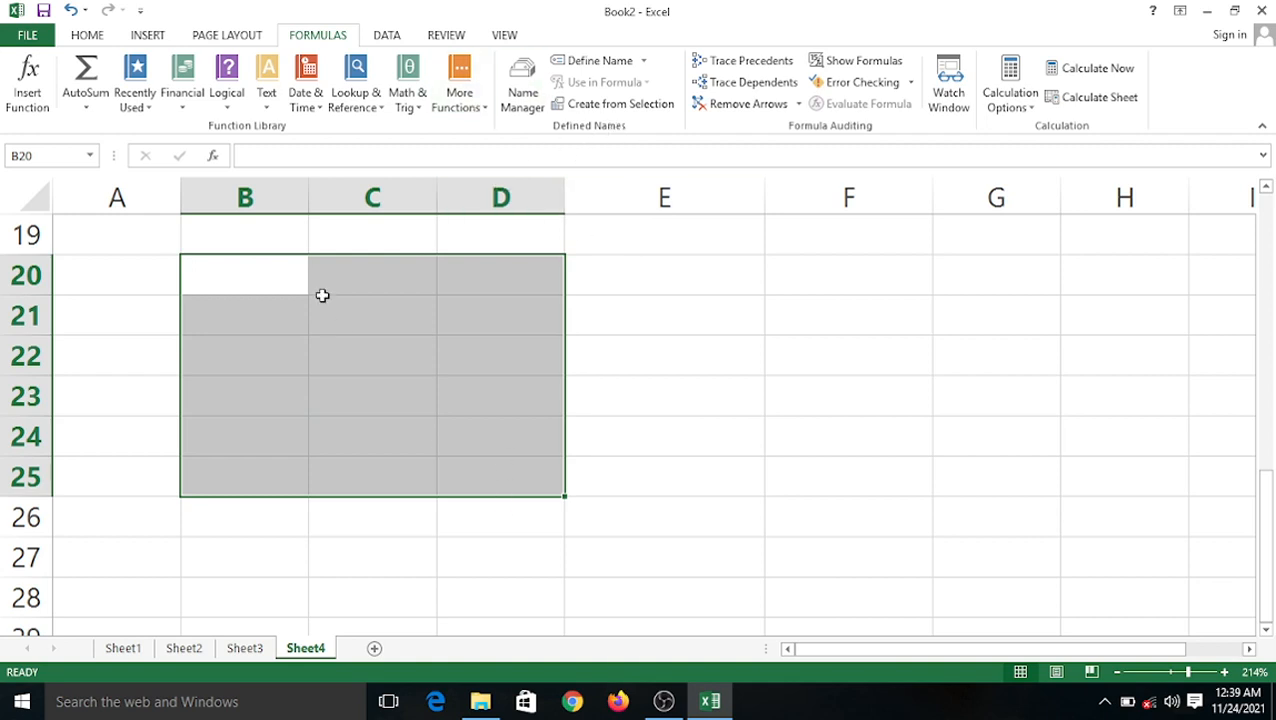
pyautogui.click(104, 42)
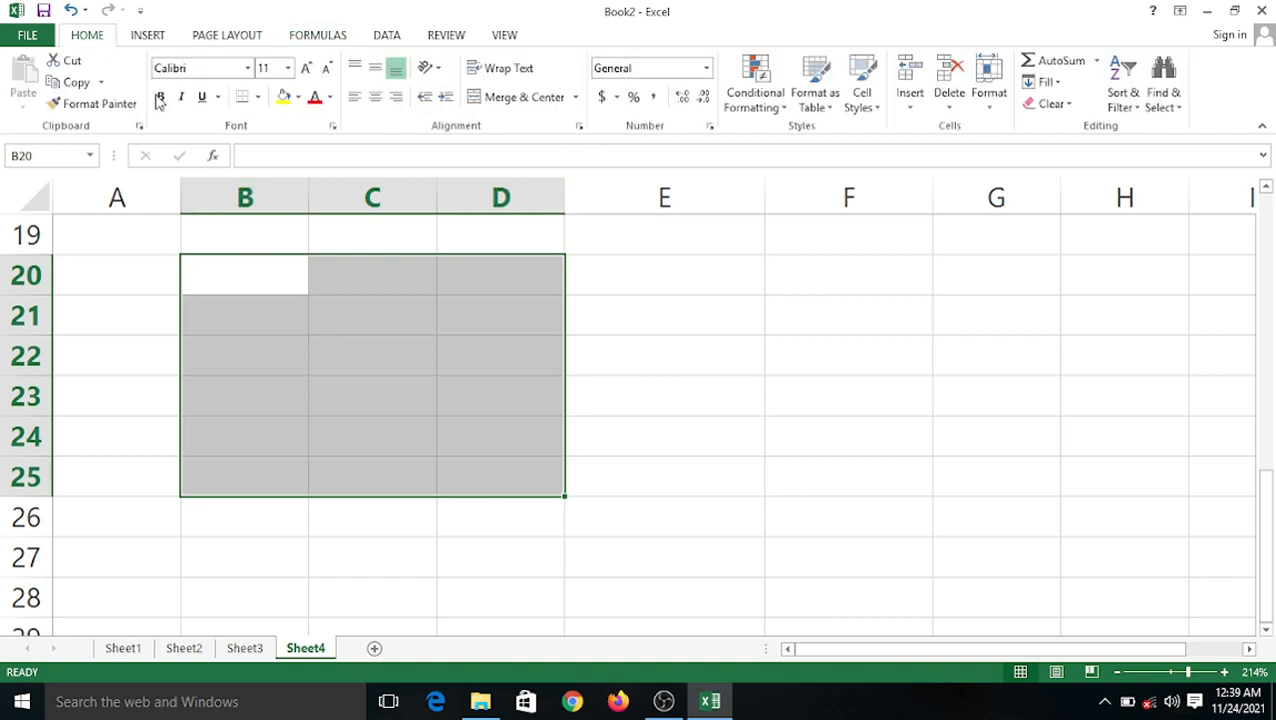
pyautogui.click(258, 97)
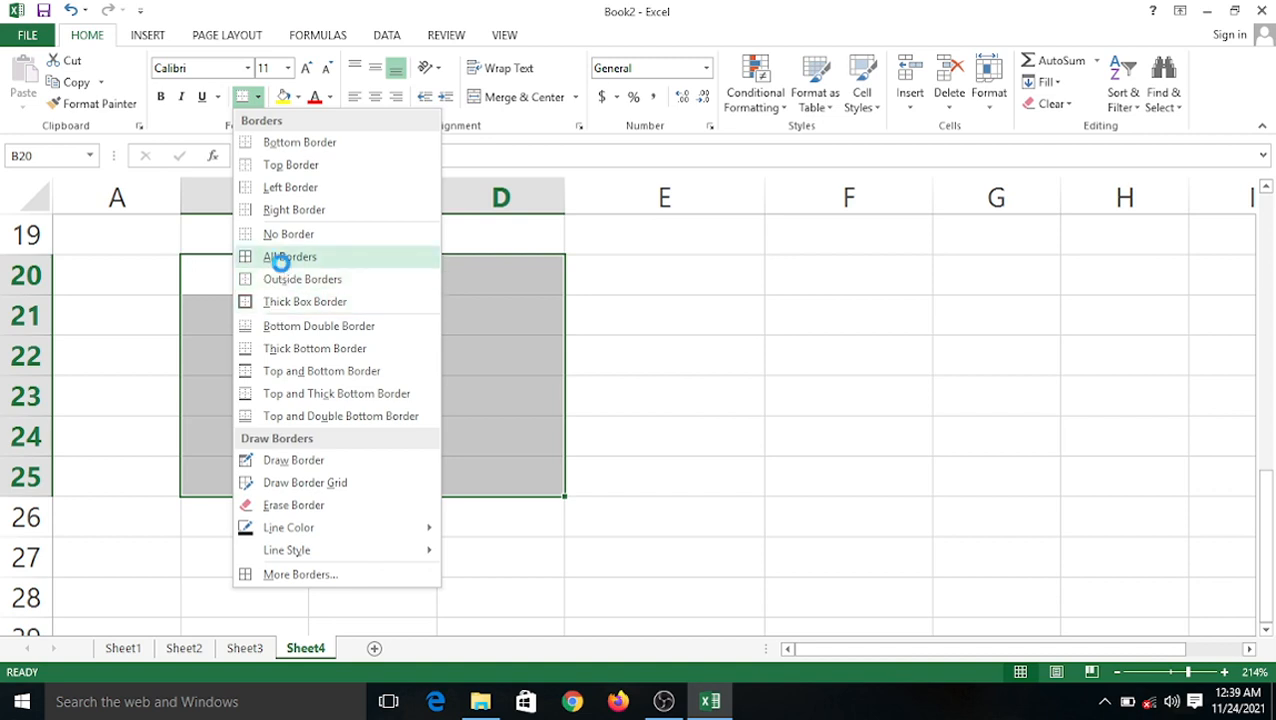
pyautogui.click(282, 258)
pyautogui.click(730, 300)
# Draw a thick outline around F20:G26, with a thick row-20 underline and F/G divider.
pyautogui.click(858, 287)
pyautogui.moveTo(858, 287); pyautogui.dragTo(1043, 501)
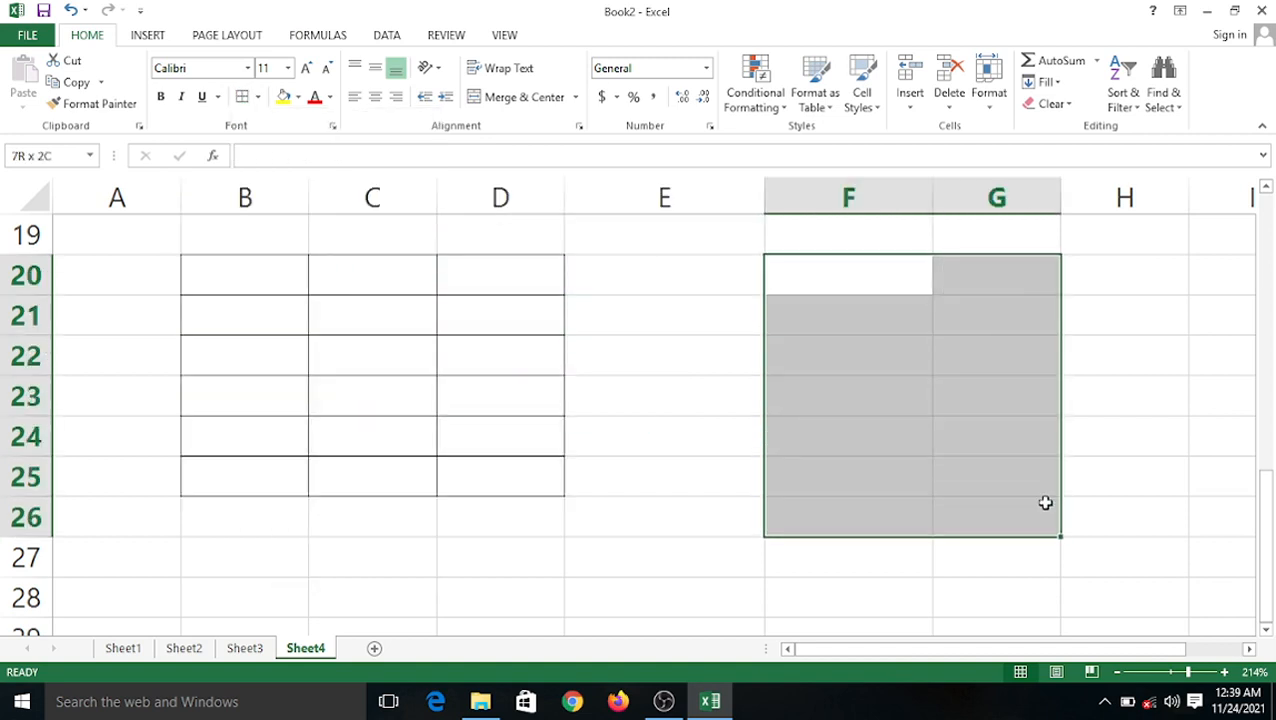
pyautogui.click(258, 97)
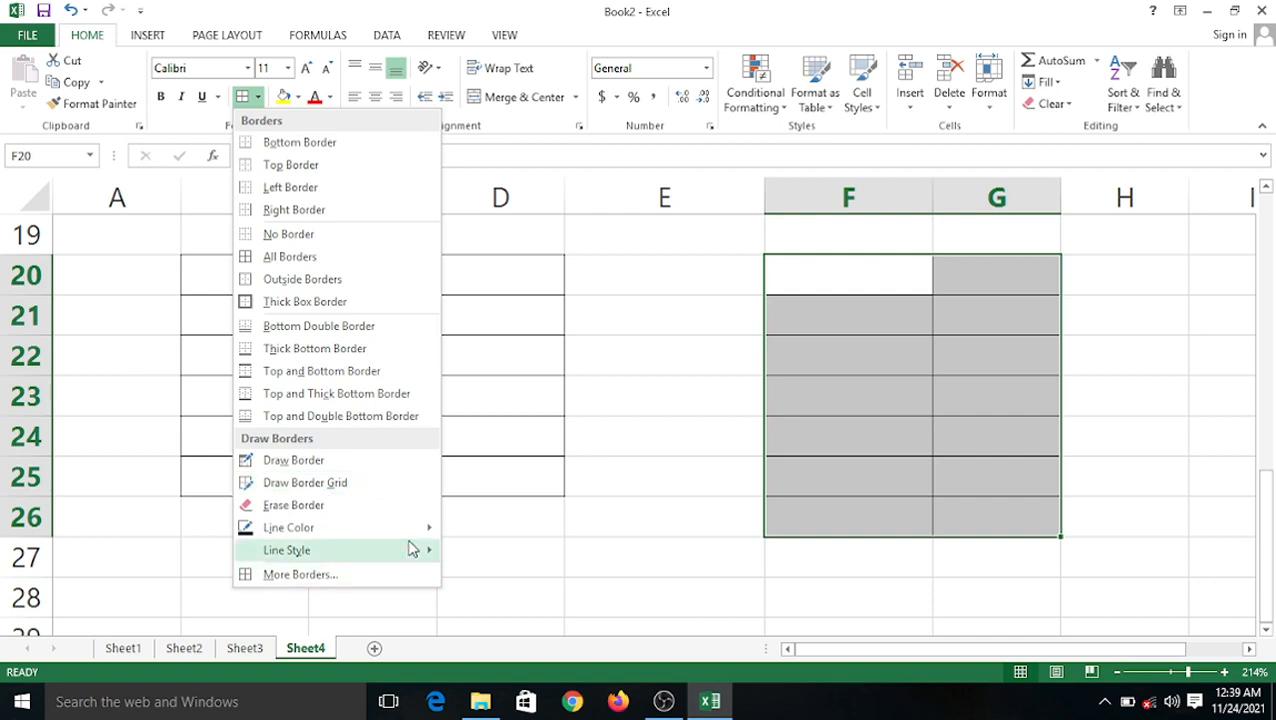
pyautogui.moveTo(422, 562)
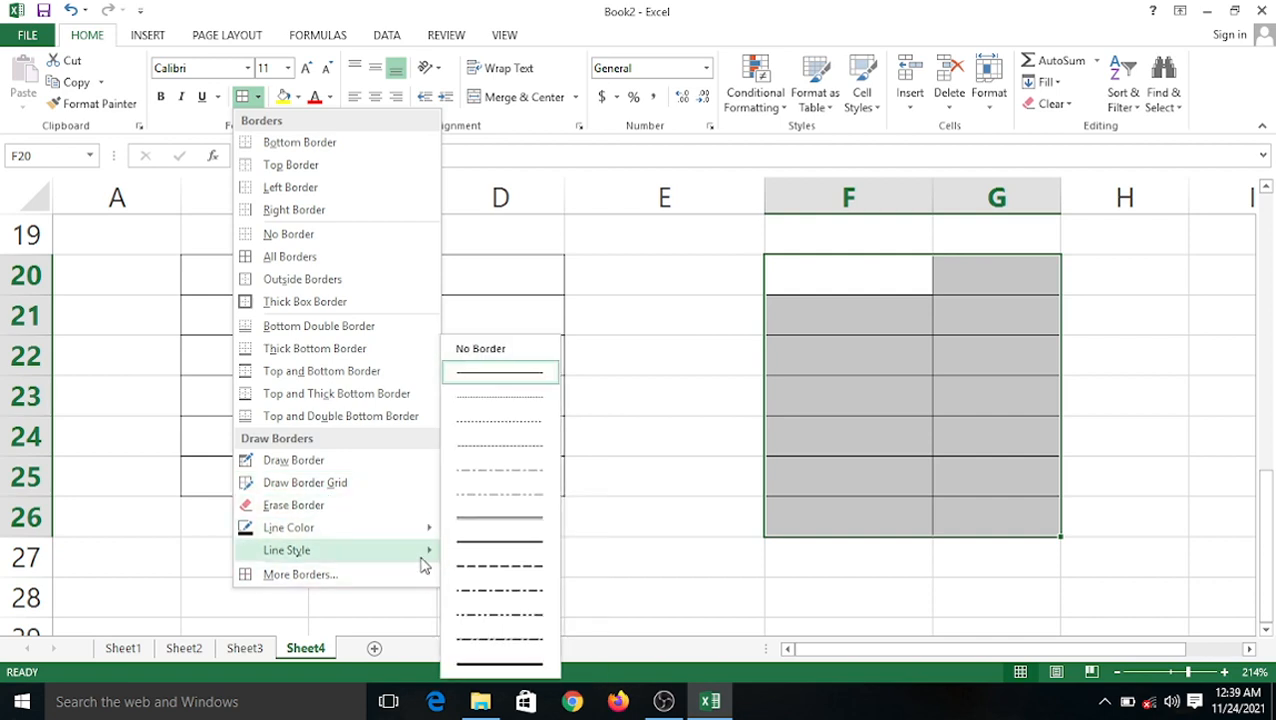
pyautogui.click(487, 660)
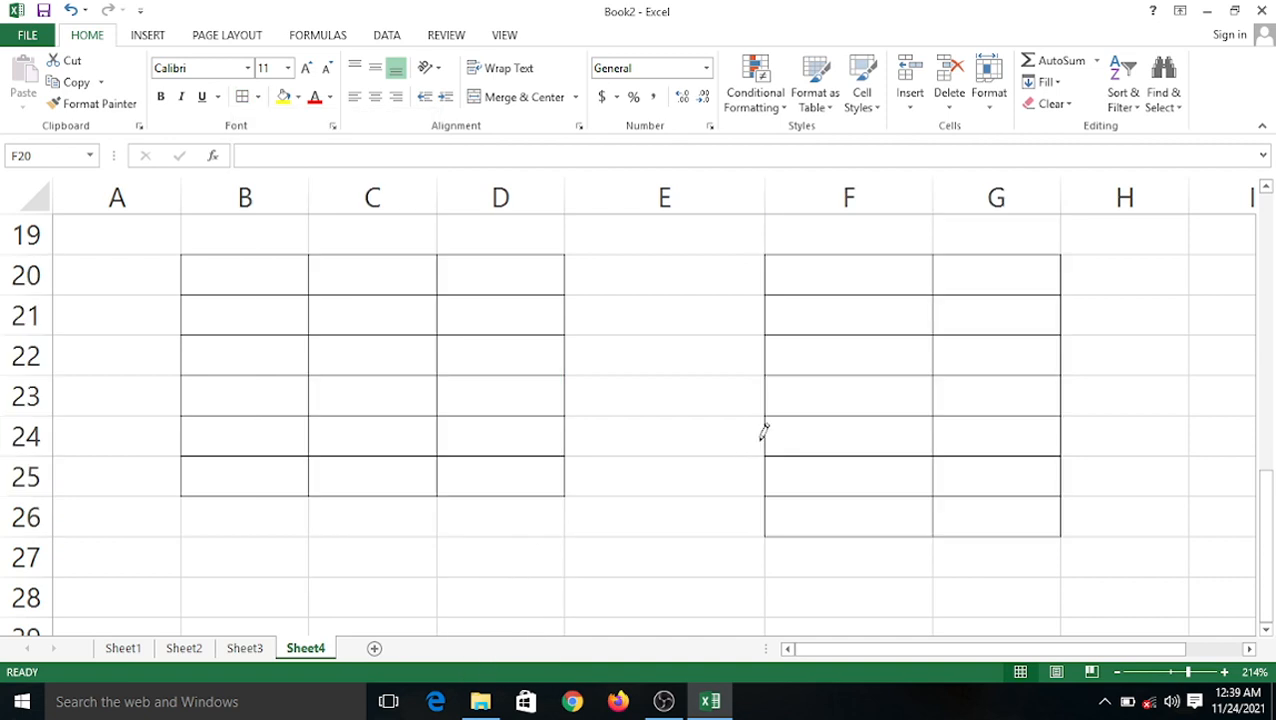
pyautogui.moveTo(790, 307)
pyautogui.mouseDown()
pyautogui.moveTo(883, 496)
pyautogui.moveTo(975, 500)
pyautogui.mouseUp()
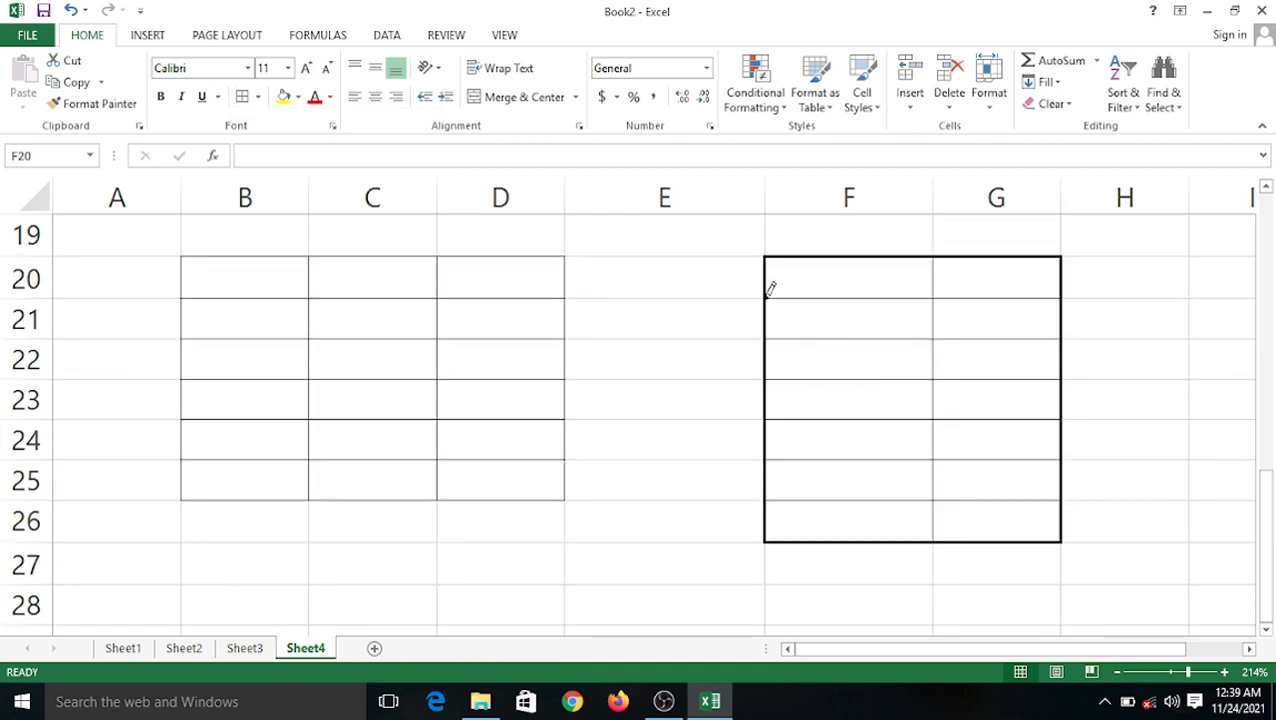
pyautogui.moveTo(768, 298); pyautogui.dragTo(1003, 303)
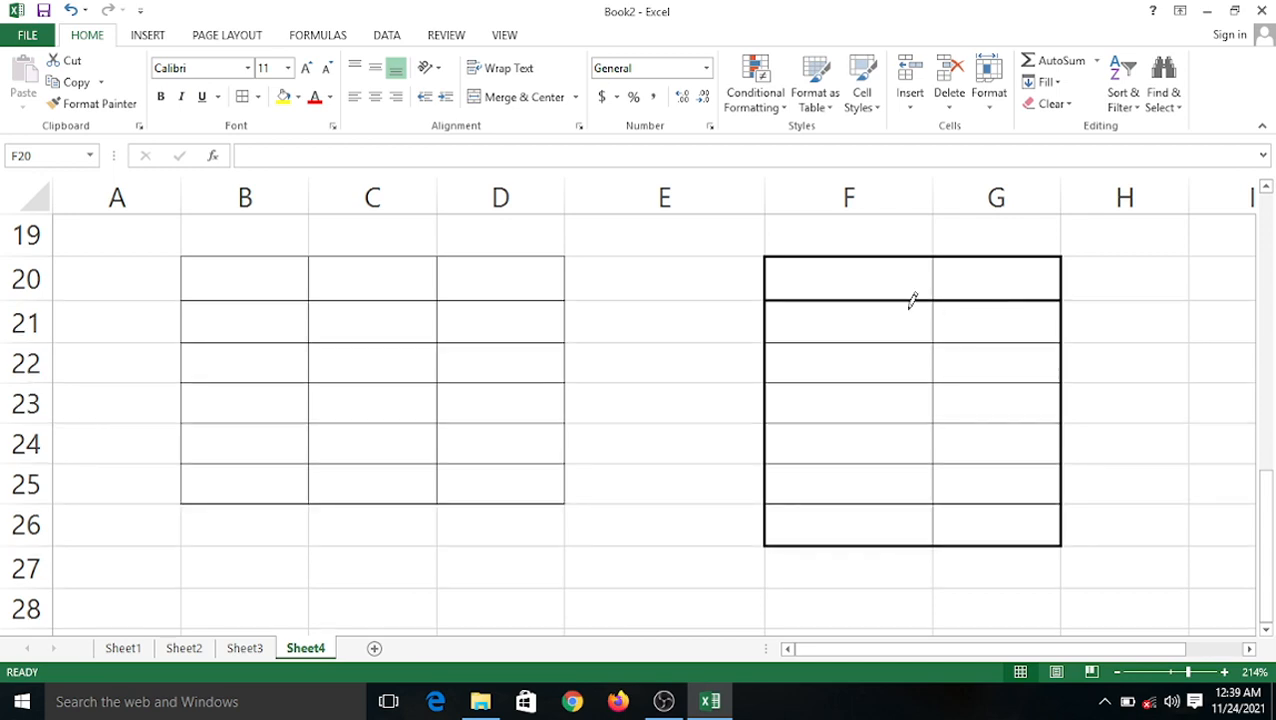
pyautogui.moveTo(938, 252); pyautogui.dragTo(950, 508)
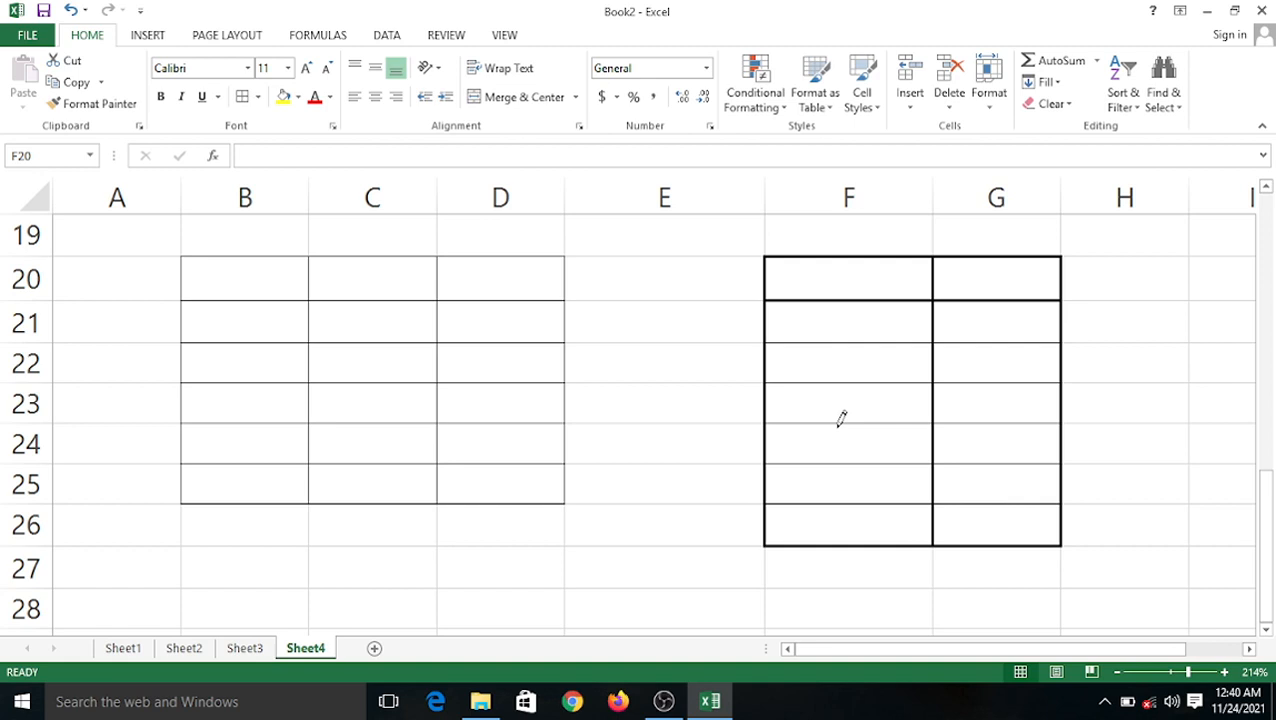
# Stop drawing borders, bring up the Formulas ribbon, and select the first table B20:D25.
pyautogui.click(180, 264)
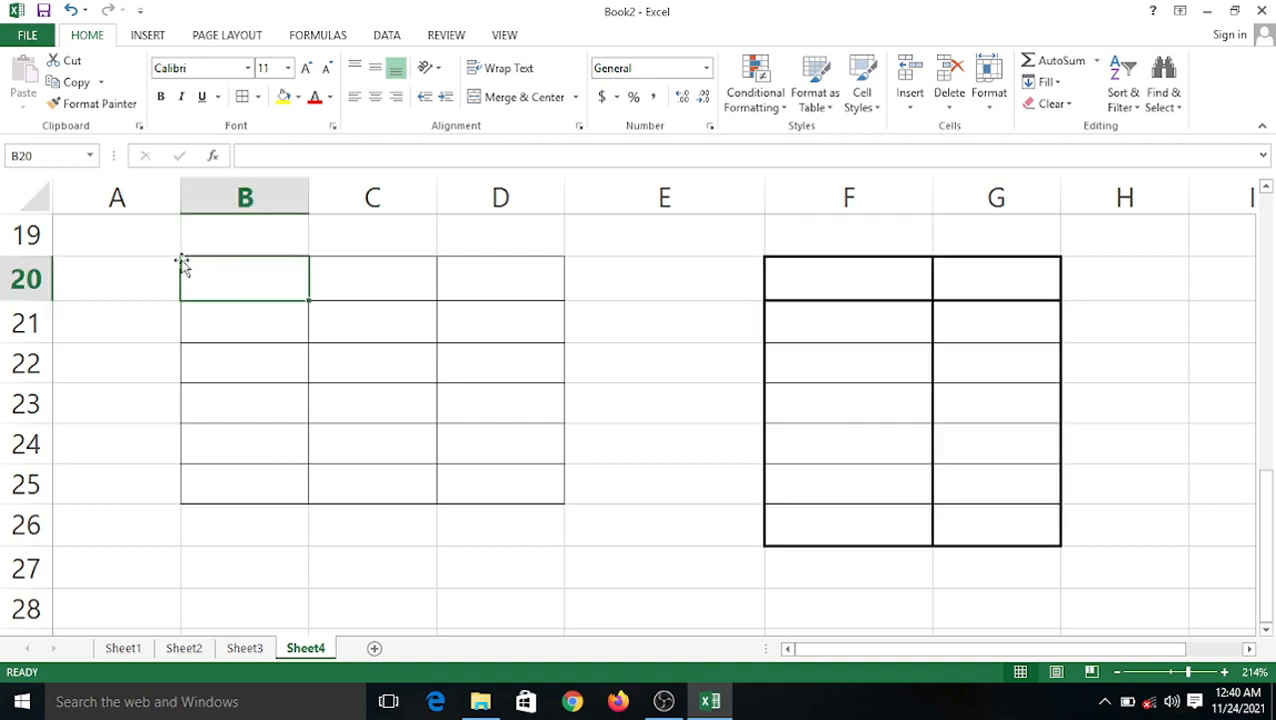
pyautogui.click(290, 330)
pyautogui.click(350, 290)
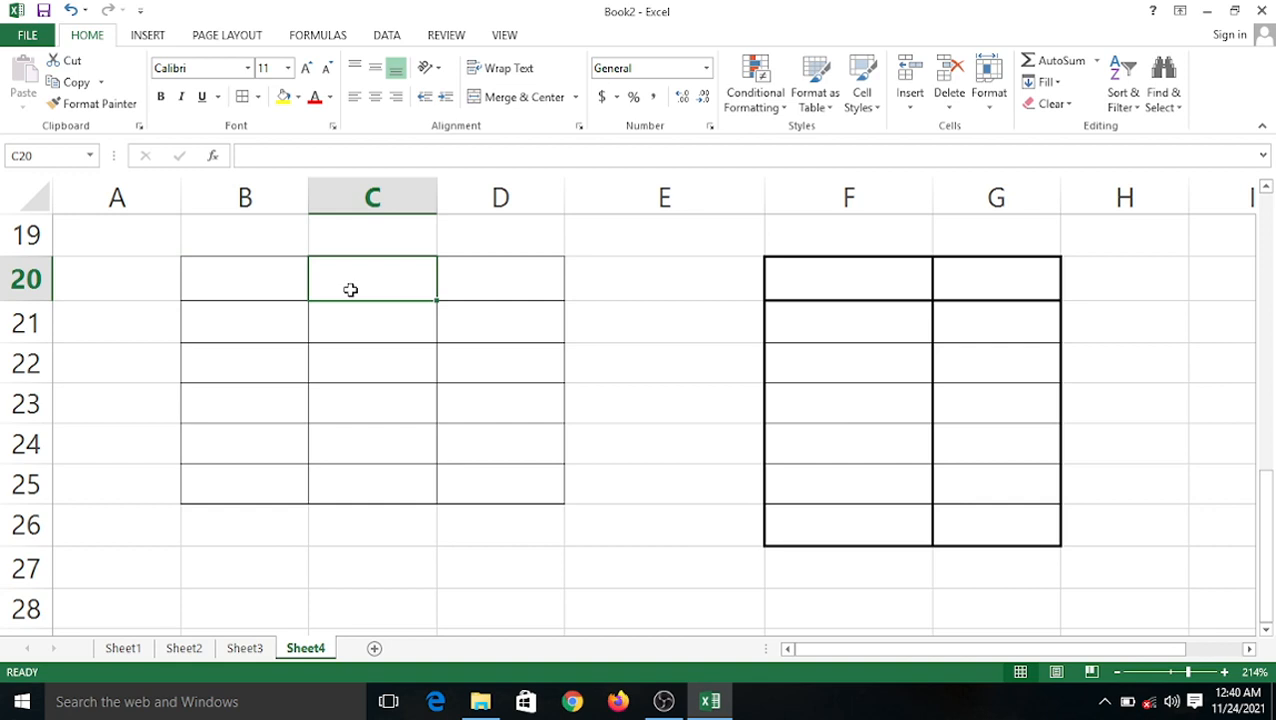
pyautogui.click(322, 38)
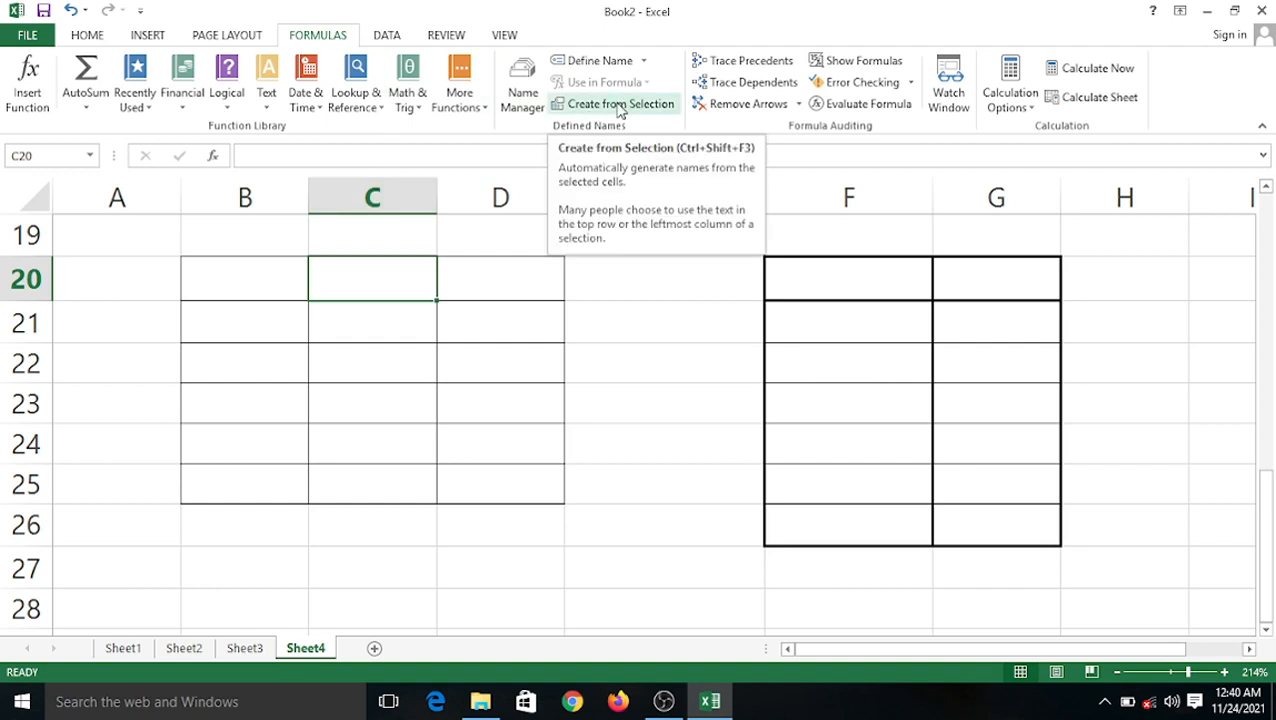
pyautogui.click(634, 364)
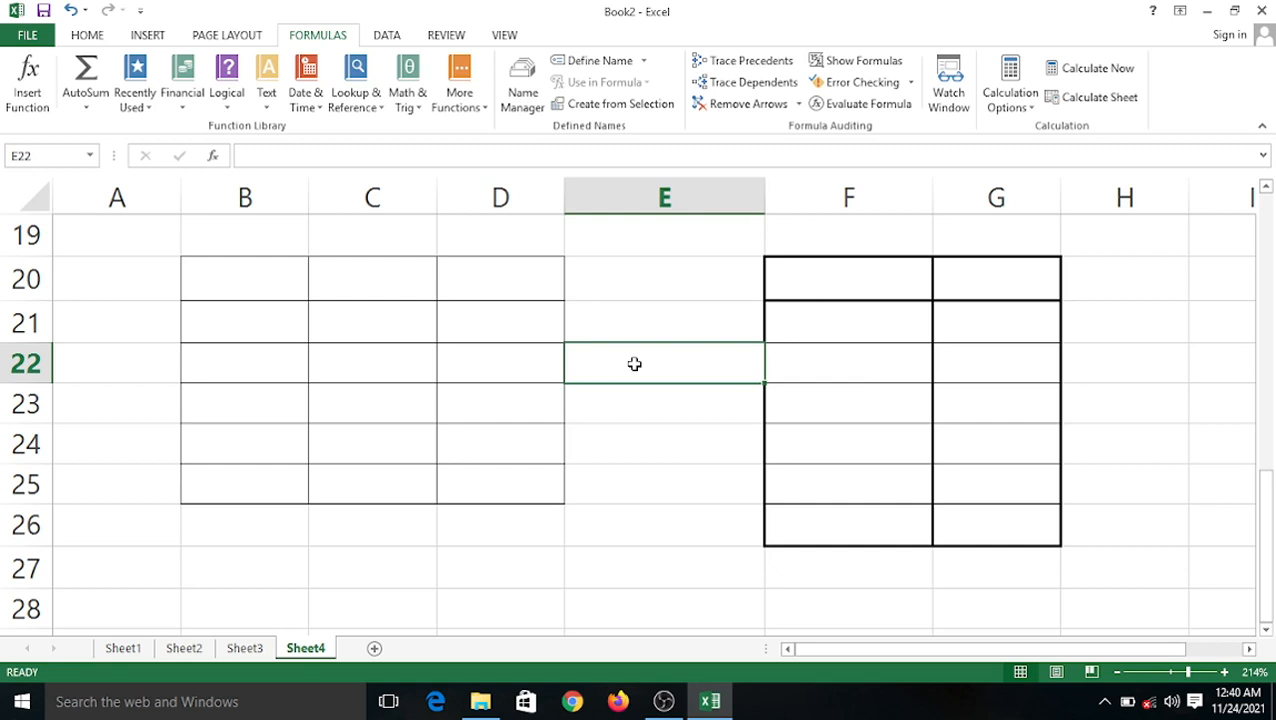
pyautogui.moveTo(199, 259); pyautogui.dragTo(500, 480)
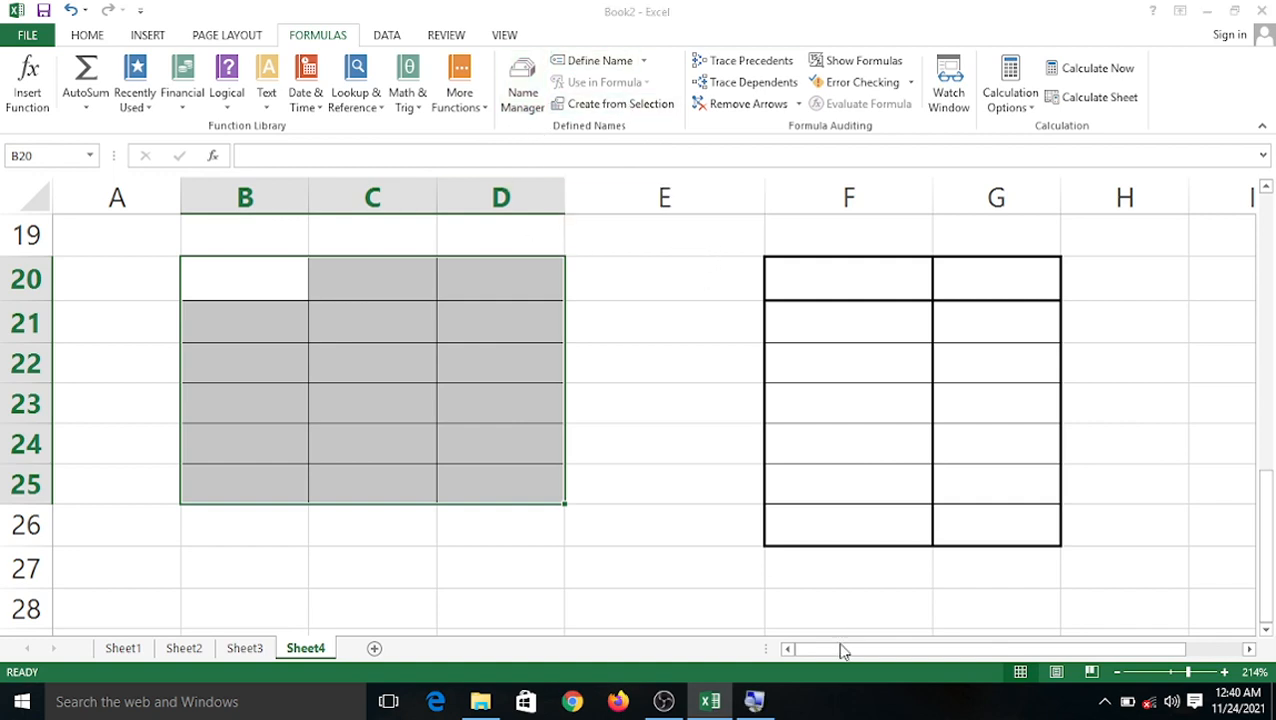
pyautogui.click(756, 702)
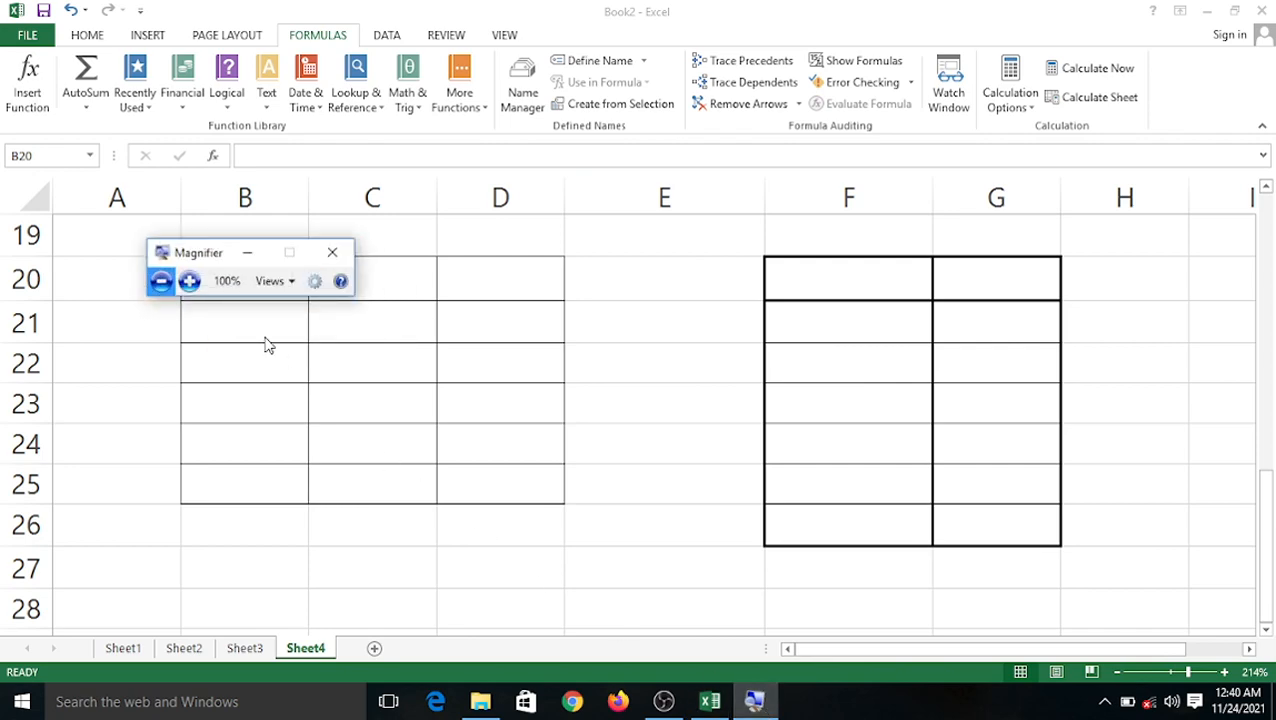
pyautogui.press('super+plus')
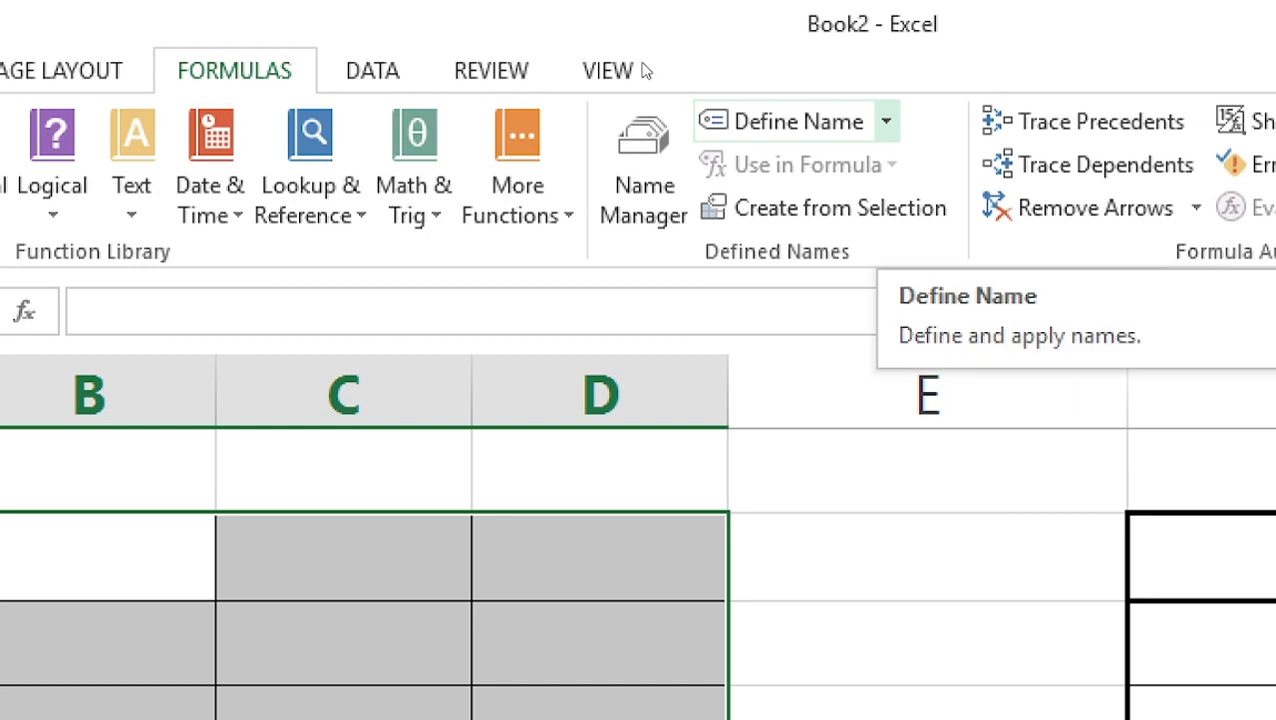
pyautogui.click(886, 121)
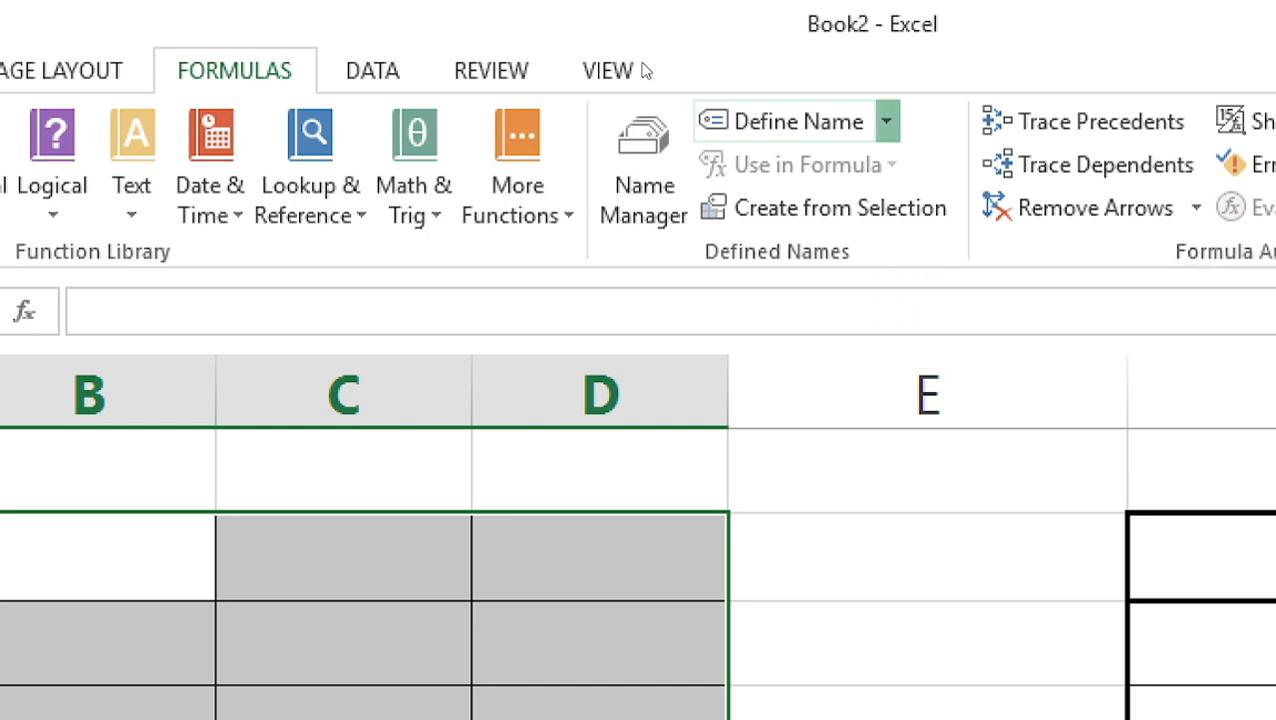
pyautogui.click(507, 244)
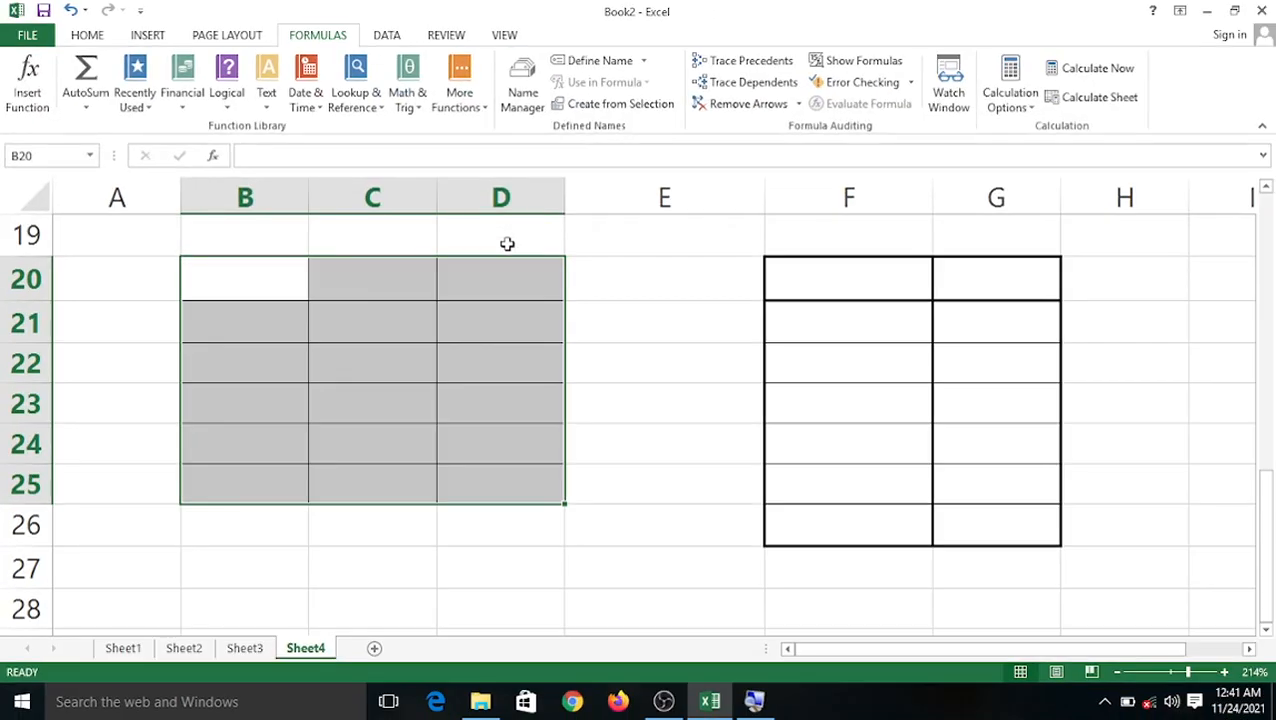
pyautogui.click(645, 62)
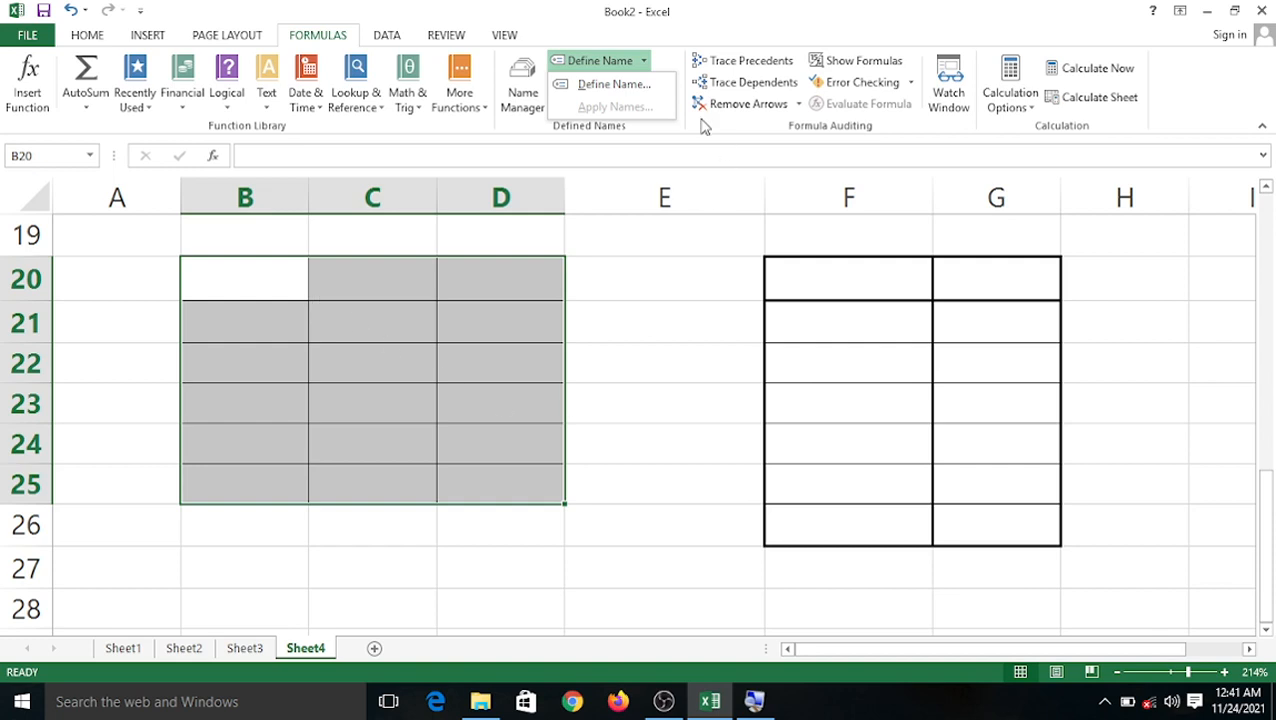
pyautogui.click(591, 86)
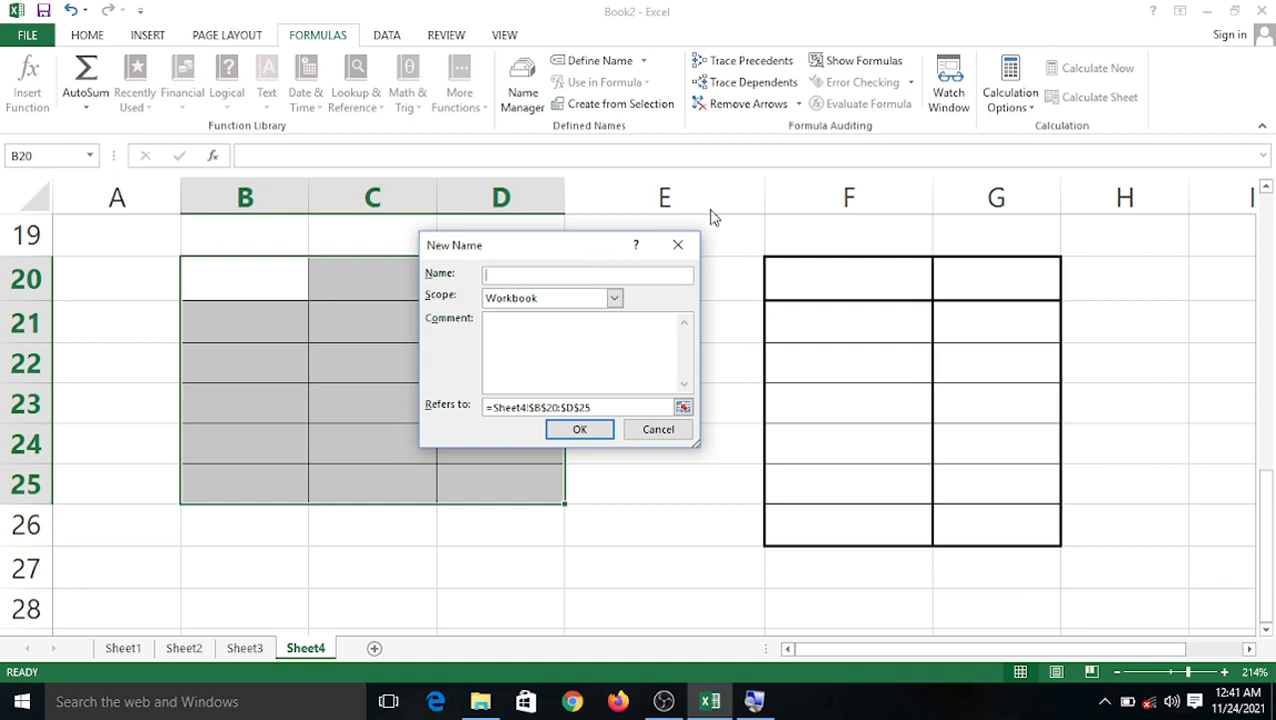
pyautogui.click(661, 428)
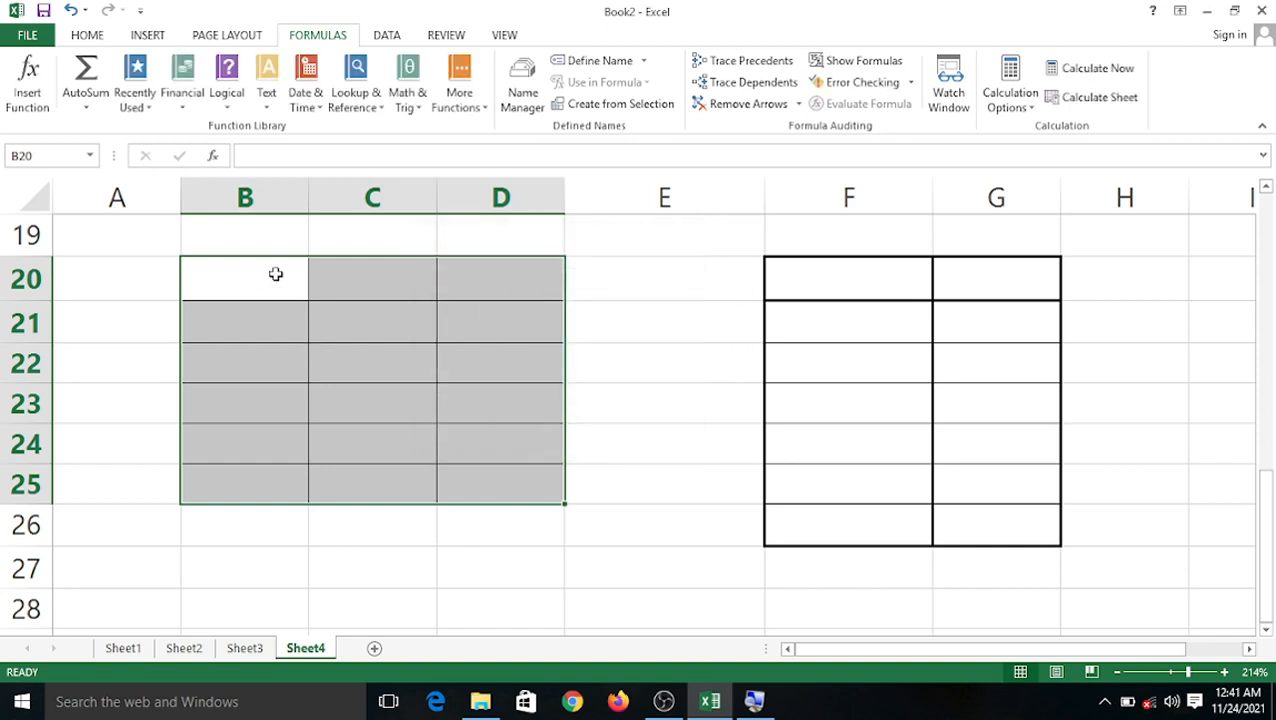
# Enter marks 123 in B20, C20, C21, then 45 in B21, 54 in B22, 67 in C22.
pyautogui.click(276, 274)
pyautogui.write('123')
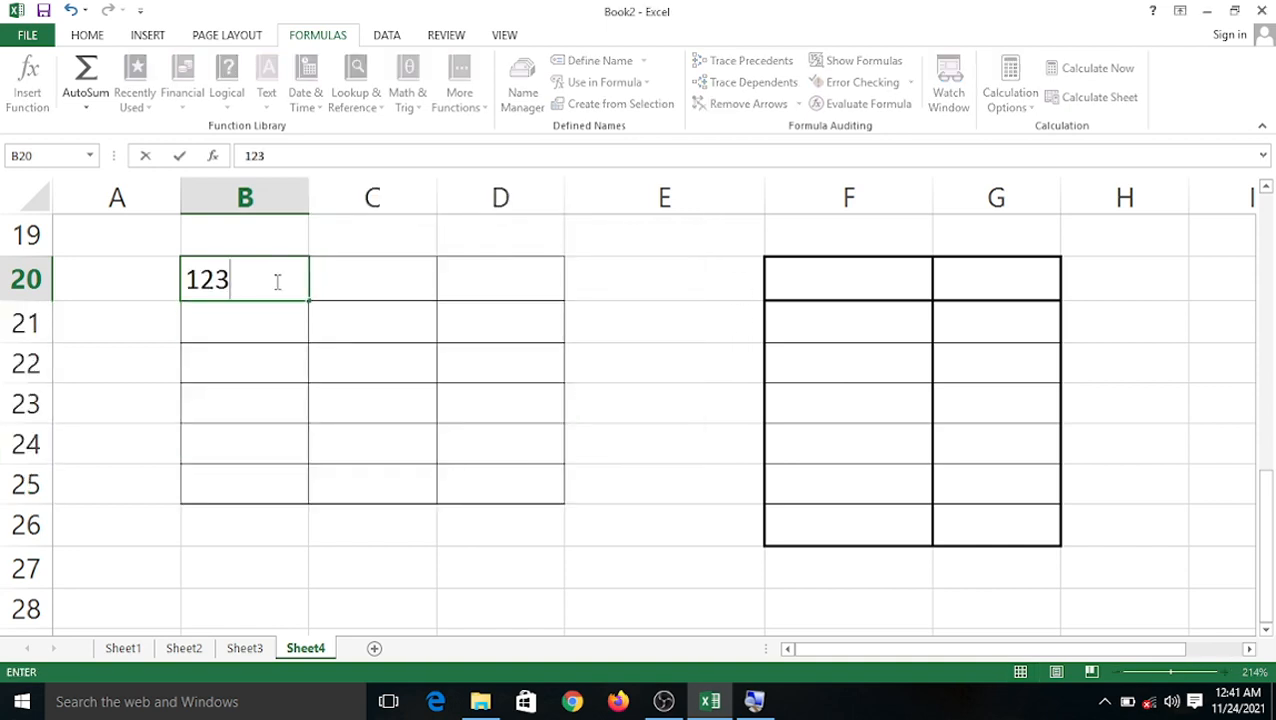
pyautogui.click(333, 285)
pyautogui.write('123')
pyautogui.click(367, 330)
pyautogui.write('123')
pyautogui.click(301, 327)
pyautogui.write('45')
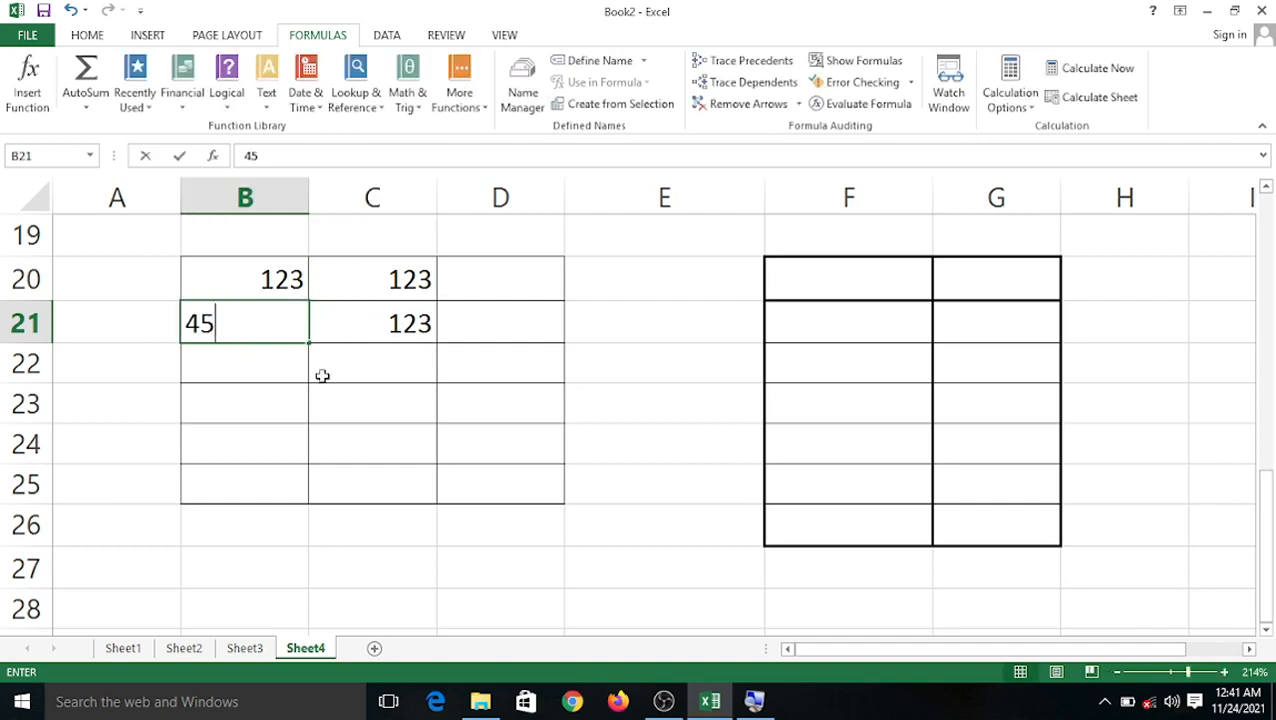
pyautogui.click(282, 367)
pyautogui.write('54')
pyautogui.click(336, 367)
pyautogui.write('67')
# Enter 7 in D21, 87 in D20, 78 in D22 and D23, and 786 in C23.
pyautogui.click(467, 362)
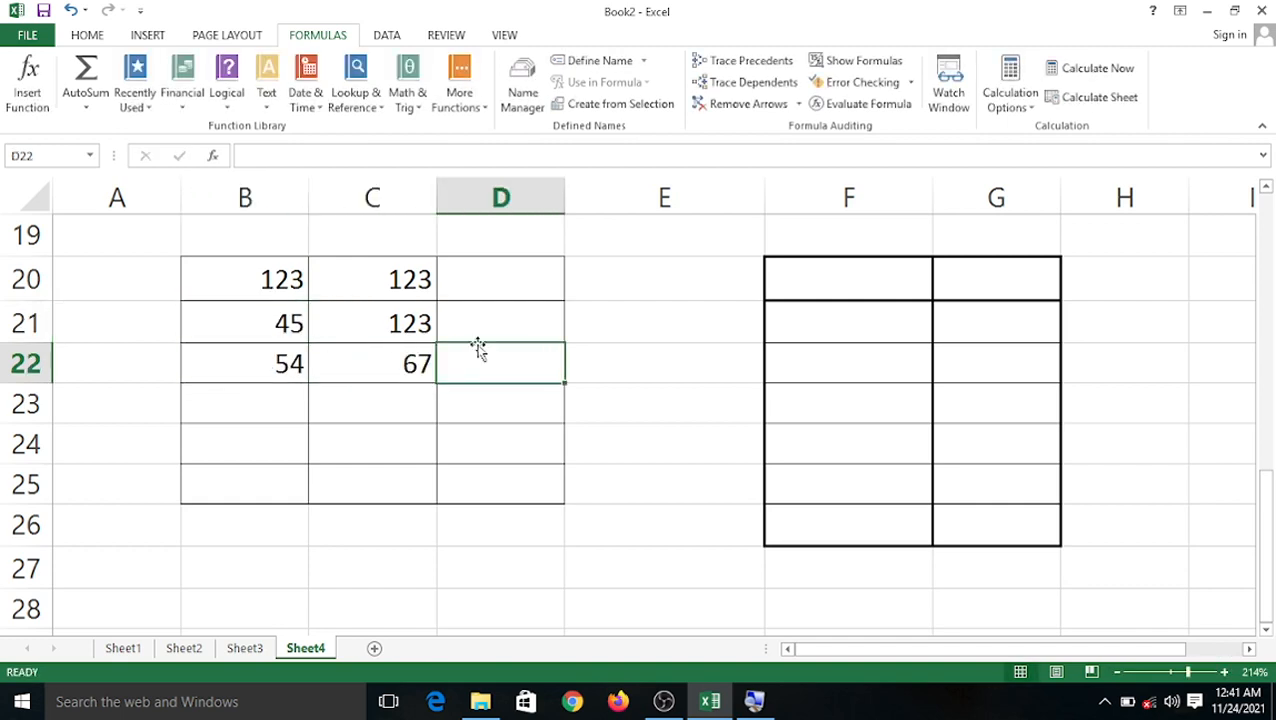
pyautogui.click(478, 333)
pyautogui.write('7')
pyautogui.click(484, 290)
pyautogui.write('87')
pyautogui.click(481, 363)
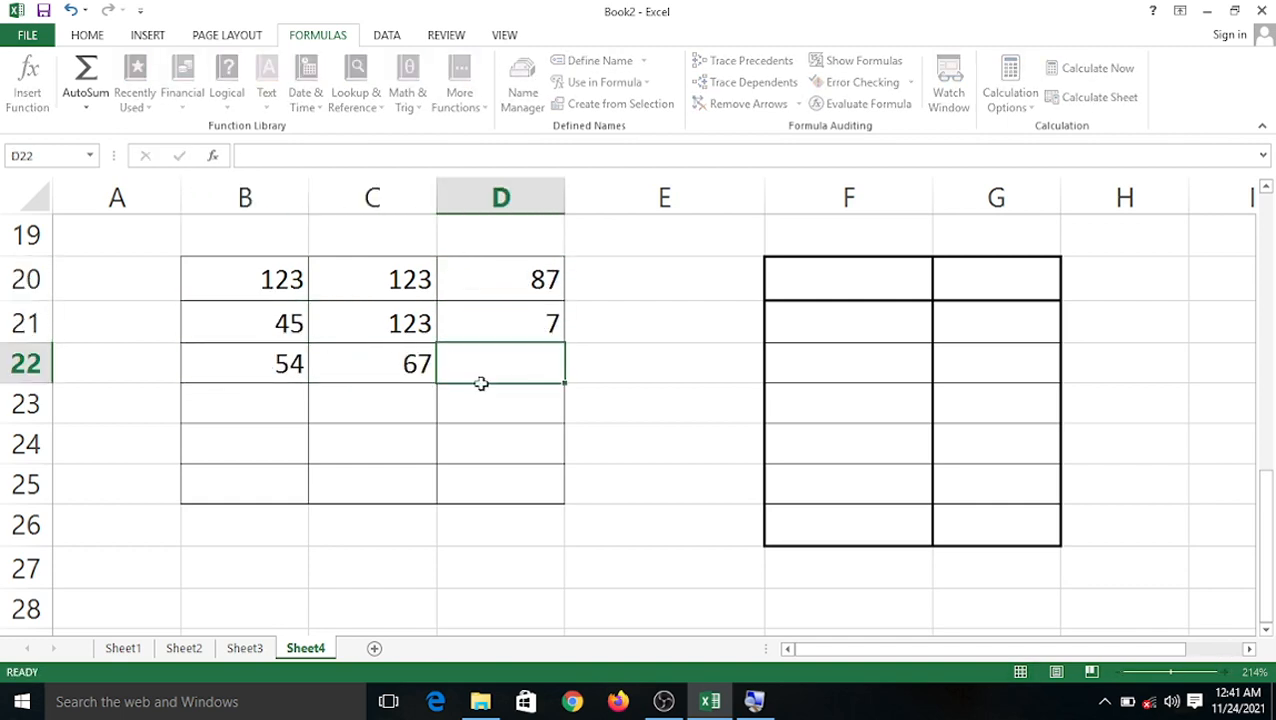
pyautogui.write('78')
pyautogui.click(480, 405)
pyautogui.write('78')
pyautogui.click(408, 418)
pyautogui.write('786')
# Enter 57 in B24, dismiss the Go To box, and put 345 in D24.
pyautogui.click(272, 408)
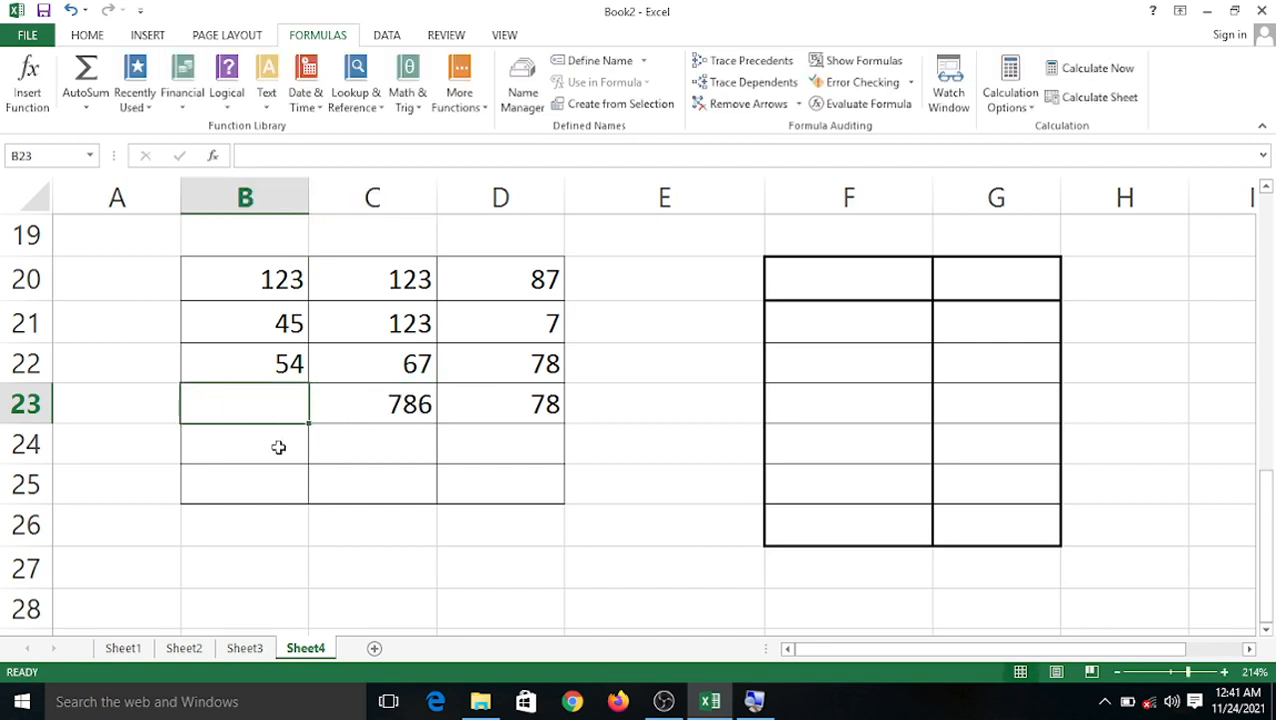
pyautogui.click(276, 447)
pyautogui.write('57')
pyautogui.click(370, 447)
pyautogui.hotkey('ctrl', 'g')
pyautogui.write('7')
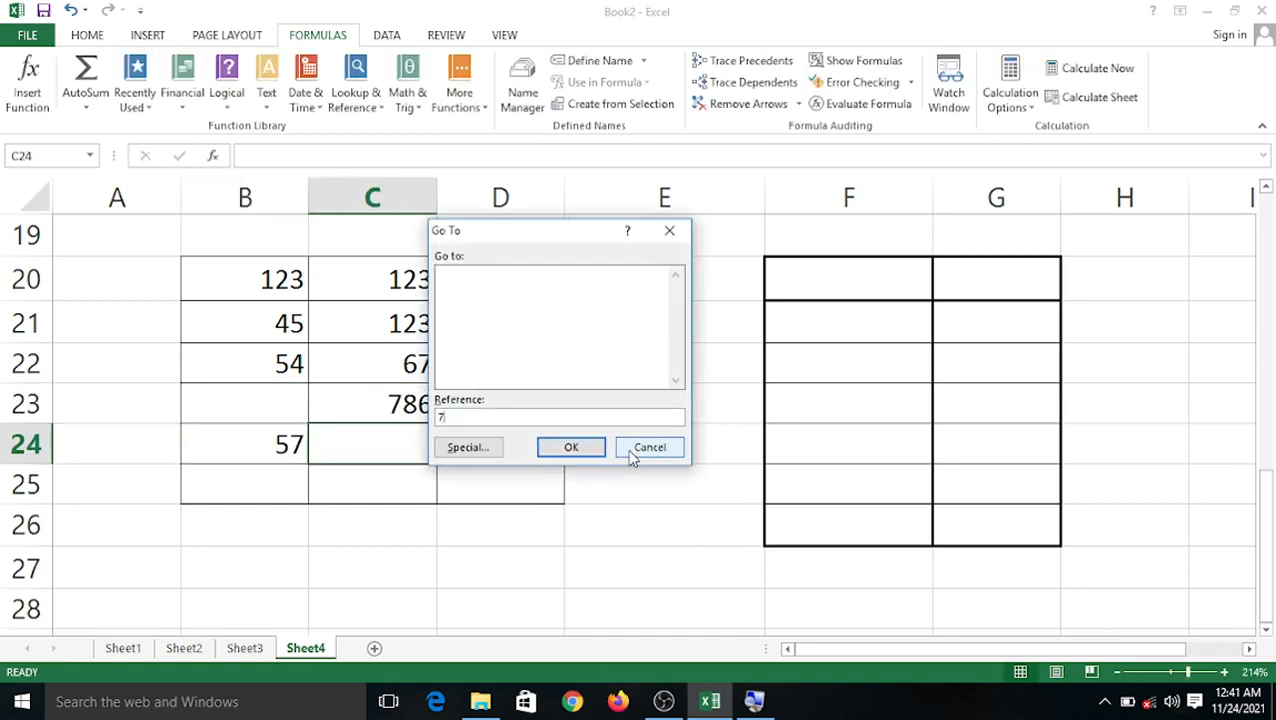
pyautogui.click(638, 448)
pyautogui.click(470, 442)
pyautogui.write('345')
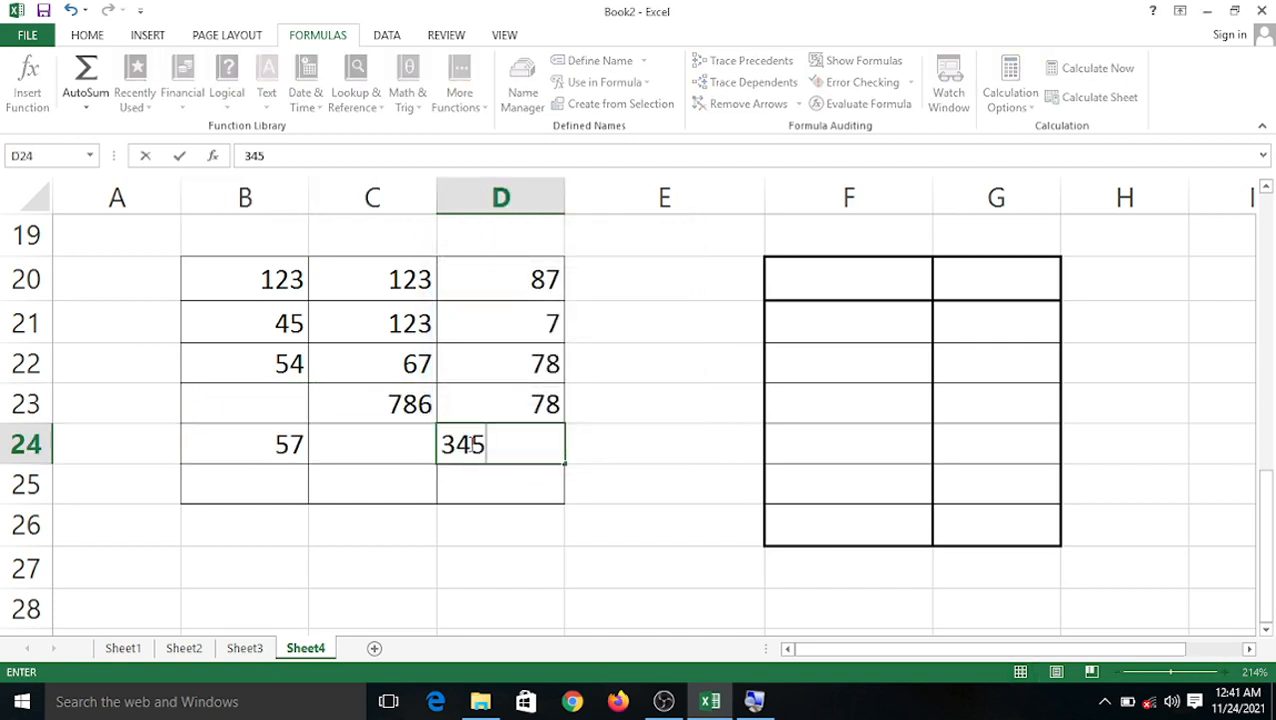
pyautogui.click(866, 430)
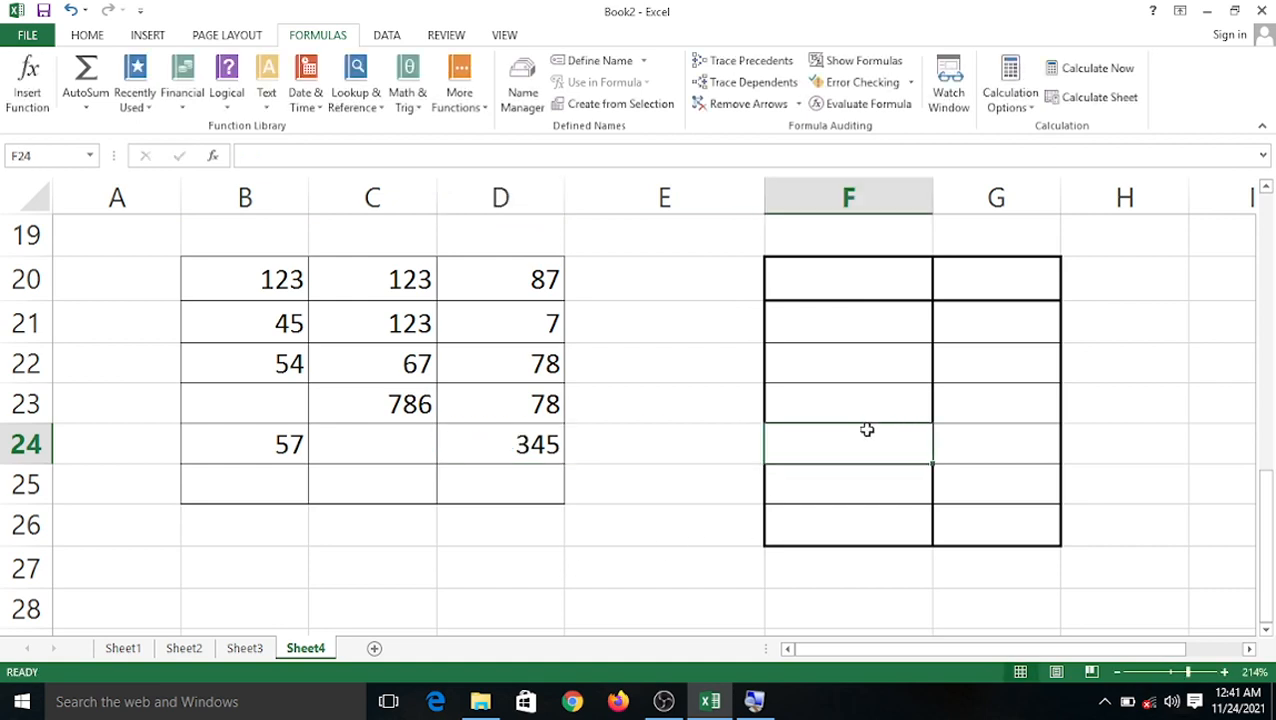
# Enter 345 in F20 and 35 in F21 of the second table.
pyautogui.click(888, 275)
pyautogui.write('345')
pyautogui.press('Return')
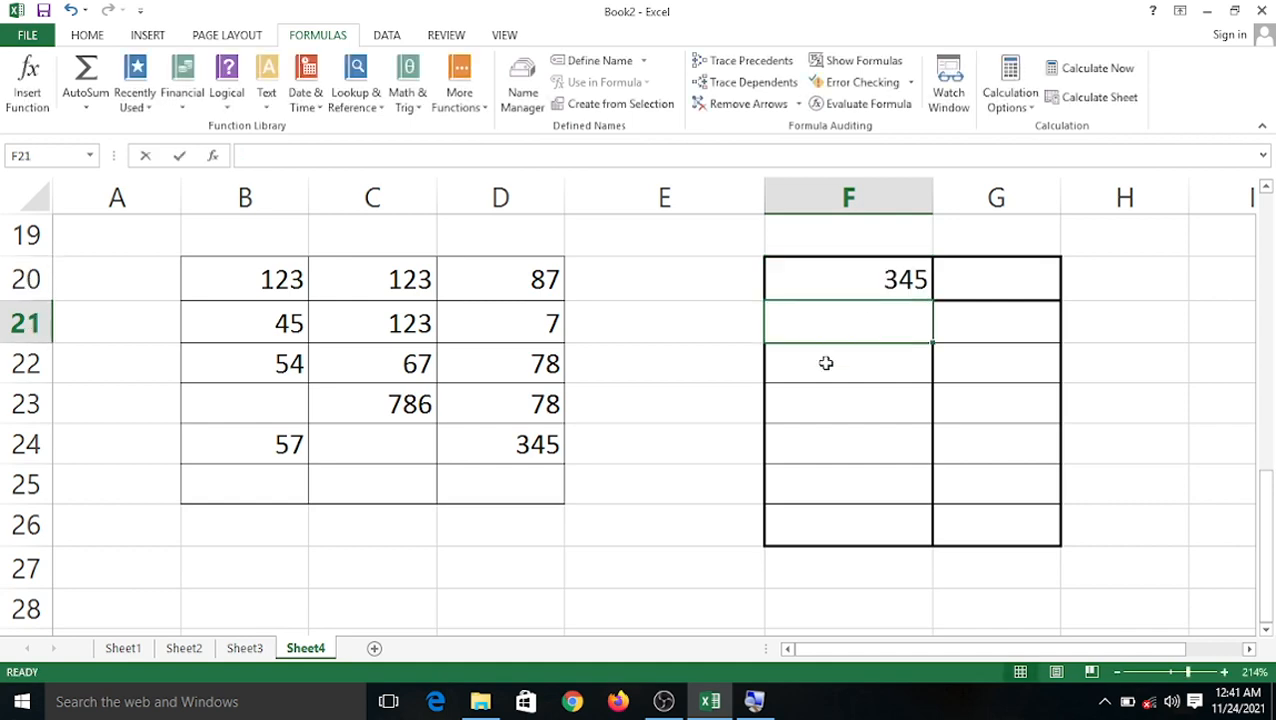
pyautogui.write('35')
pyautogui.press('Return')
# Define the name aaa for range B20:D25.
pyautogui.moveTo(277, 272); pyautogui.dragTo(490, 492)
pyautogui.click(600, 61)
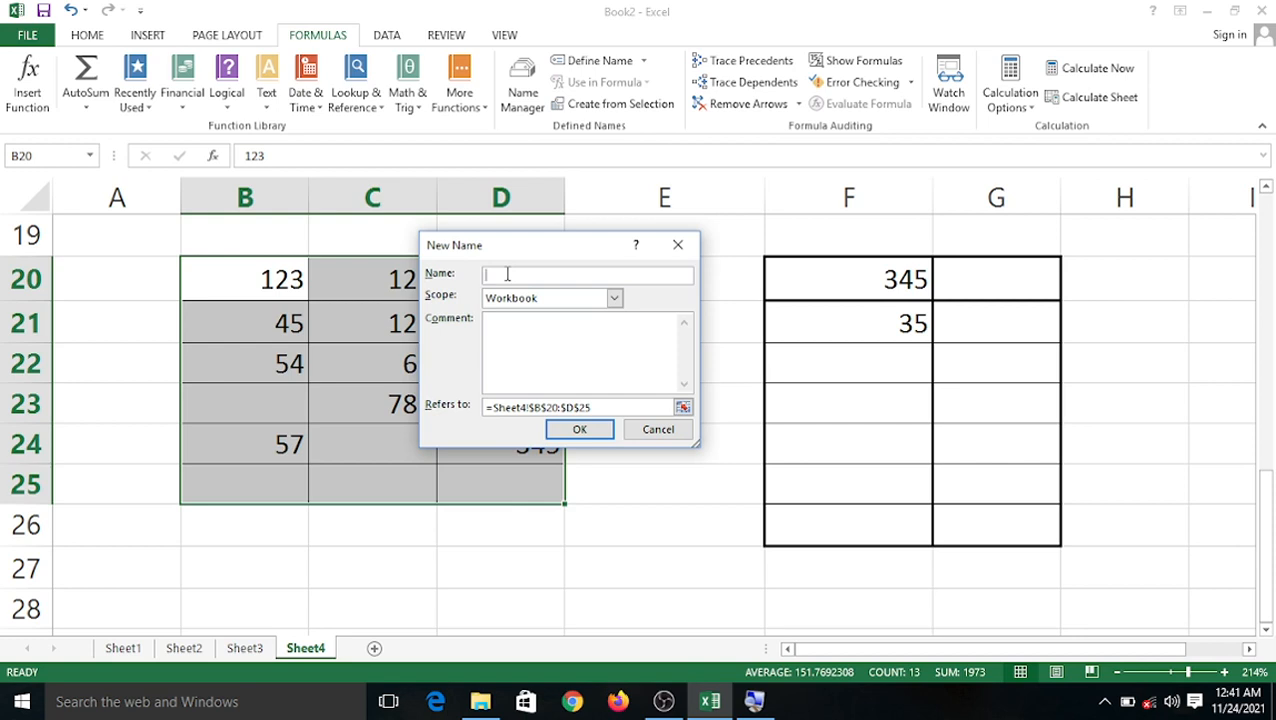
pyautogui.write('aaa')
pyautogui.click(577, 431)
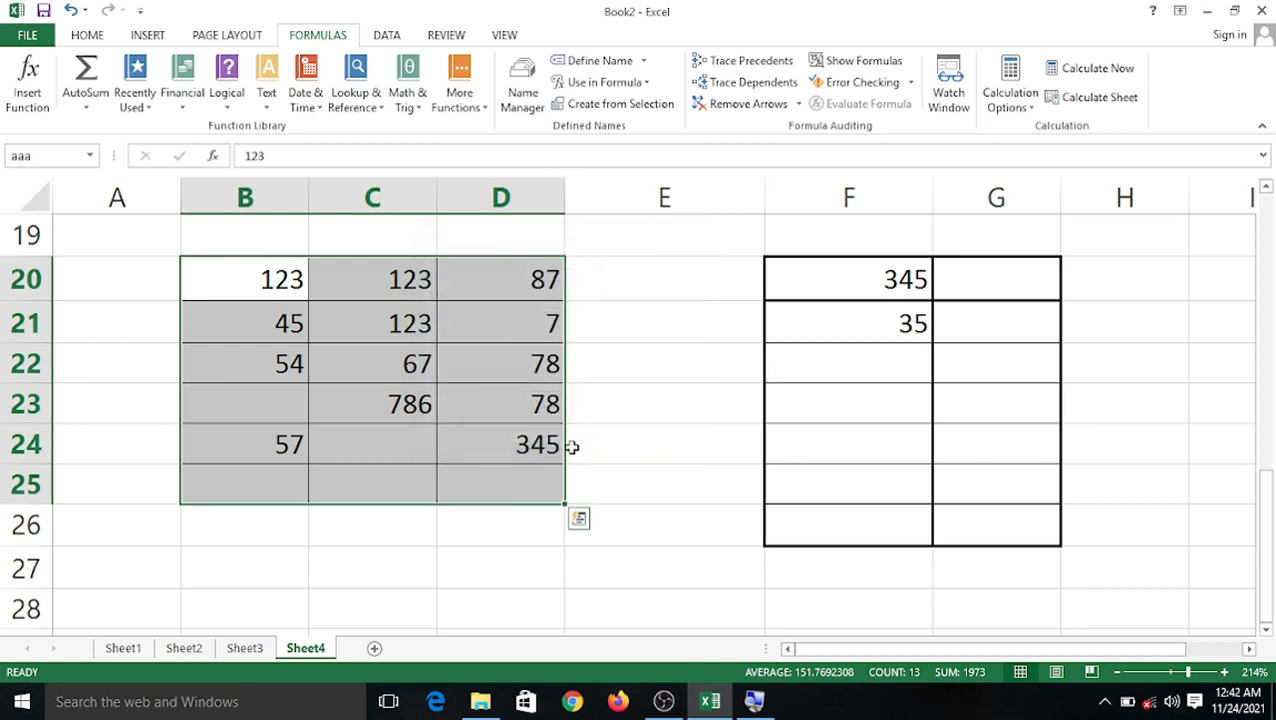
# Define the name bbb for range F20:G26.
pyautogui.moveTo(782, 289); pyautogui.dragTo(995, 525)
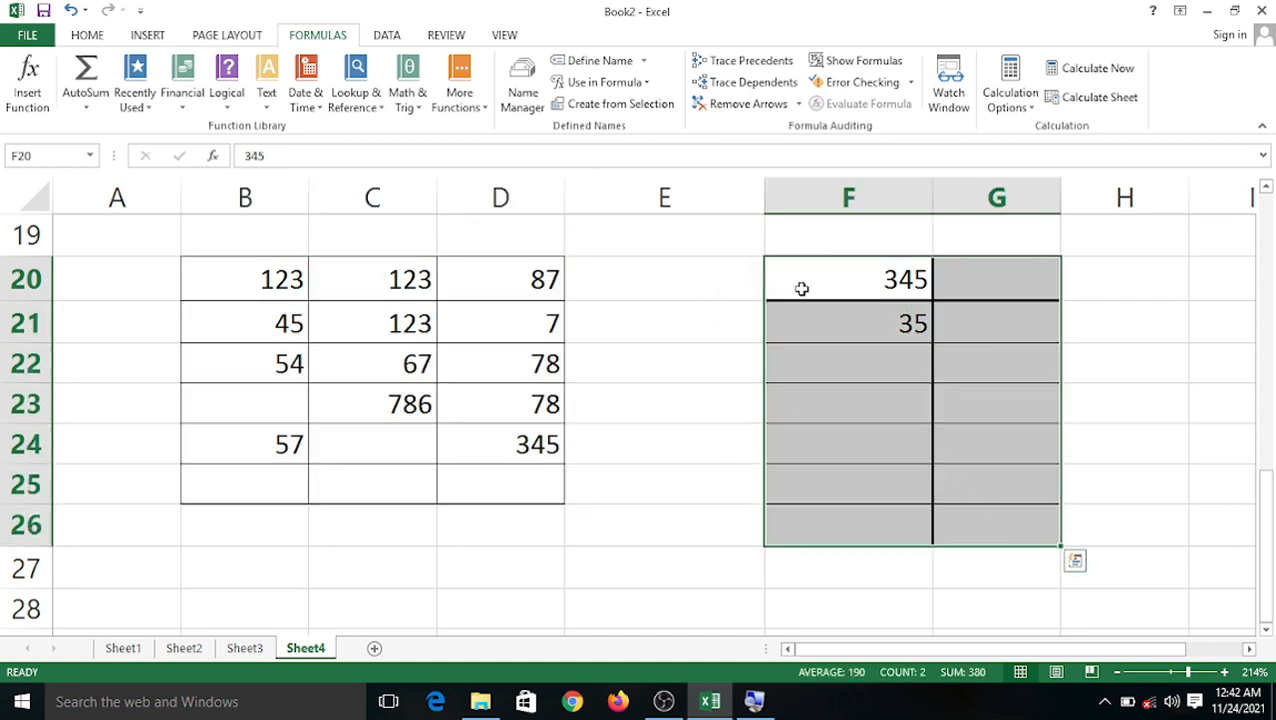
pyautogui.click(596, 64)
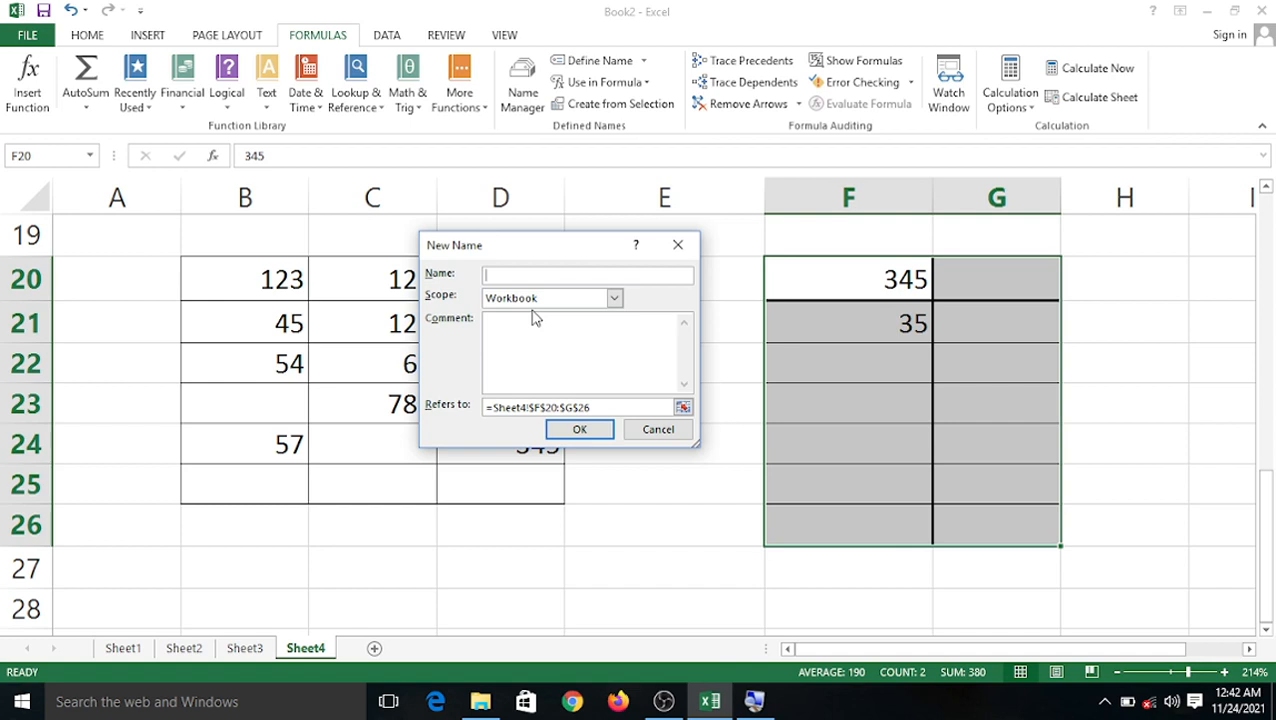
pyautogui.write('bbb')
pyautogui.click(579, 429)
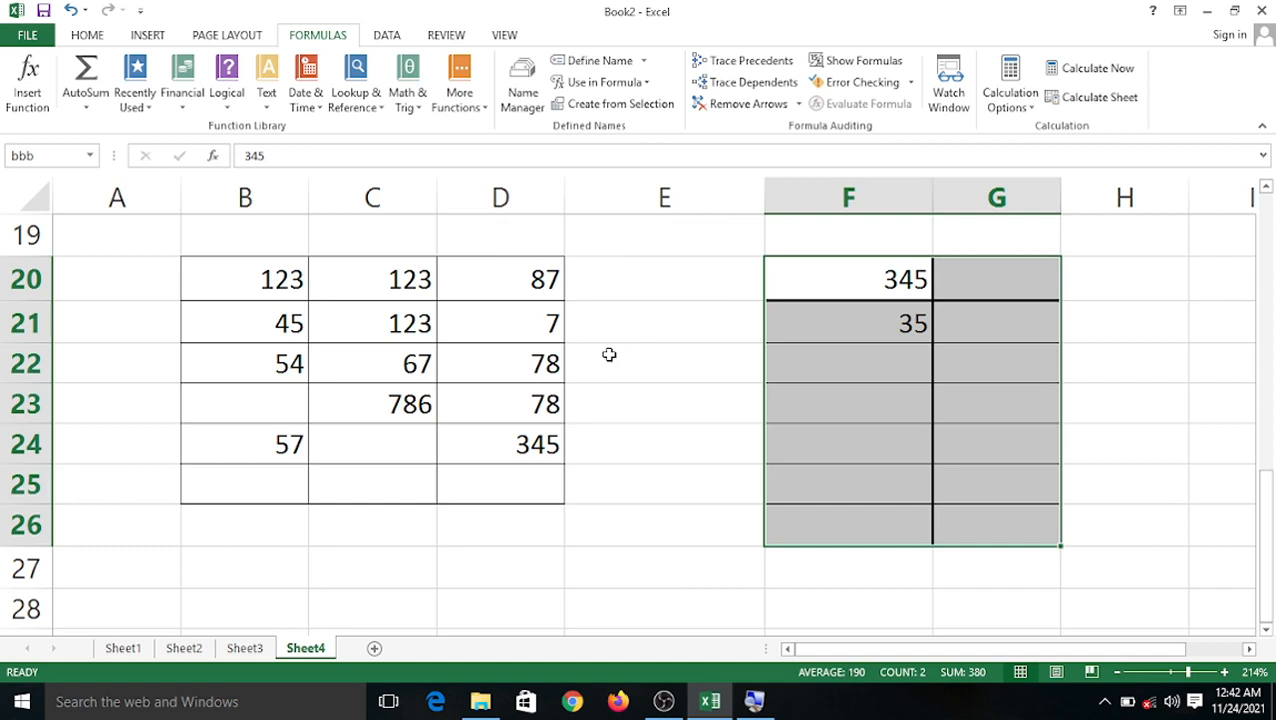
# Enter 34 in F24 and 4 in G23 and G25, then reselect B20:D25.
pyautogui.click(615, 347)
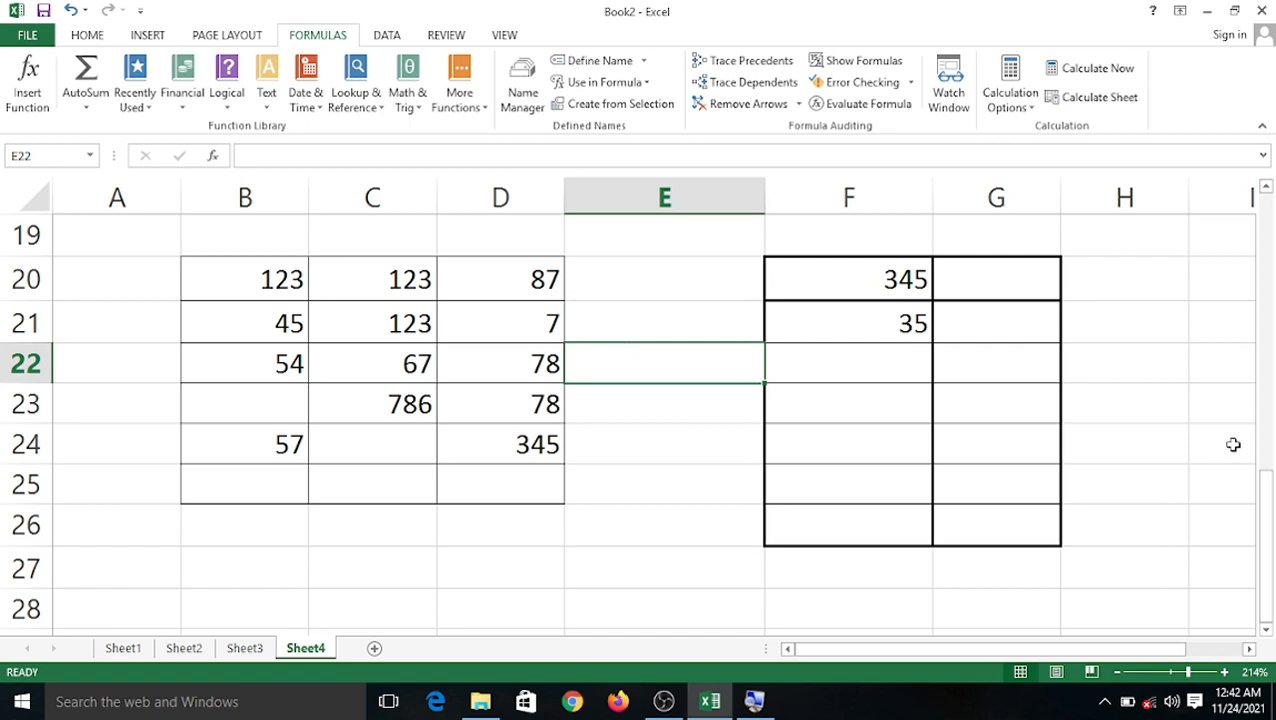
pyautogui.click(826, 447)
pyautogui.doubleClick(828, 447)
pyautogui.write('34')
pyautogui.click(969, 414)
pyautogui.write('4')
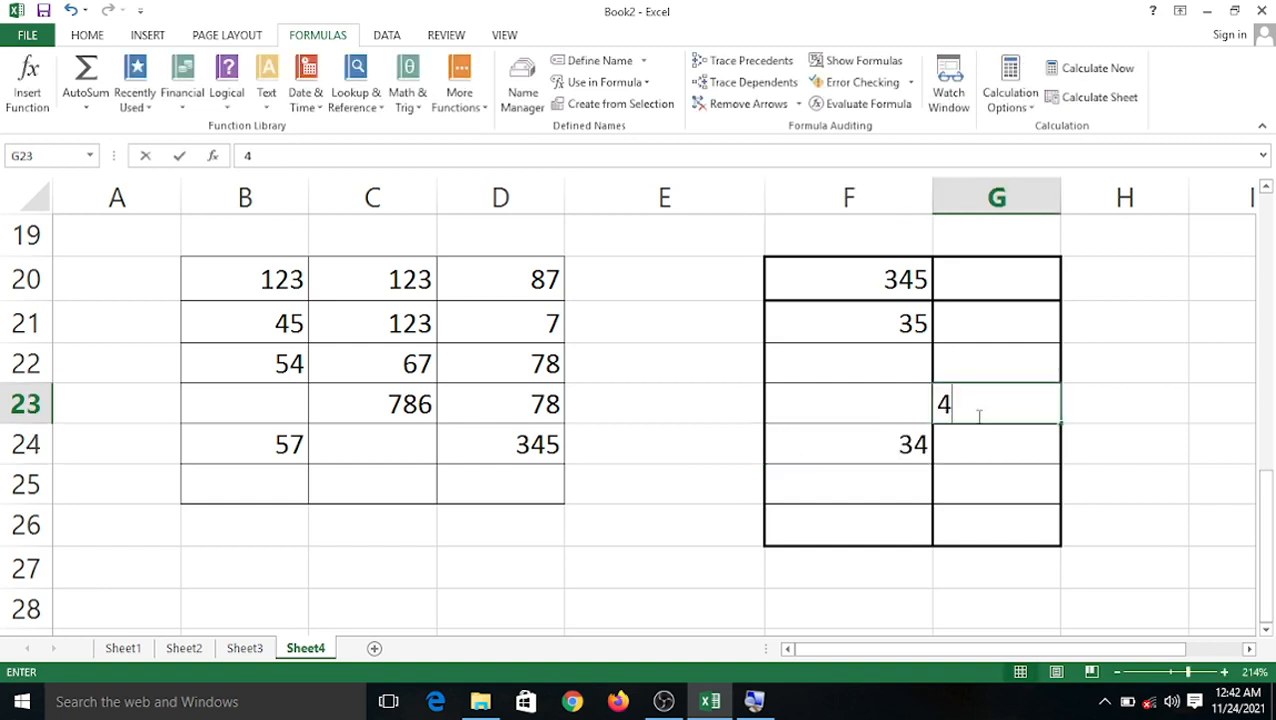
pyautogui.click(980, 488)
pyautogui.write('4')
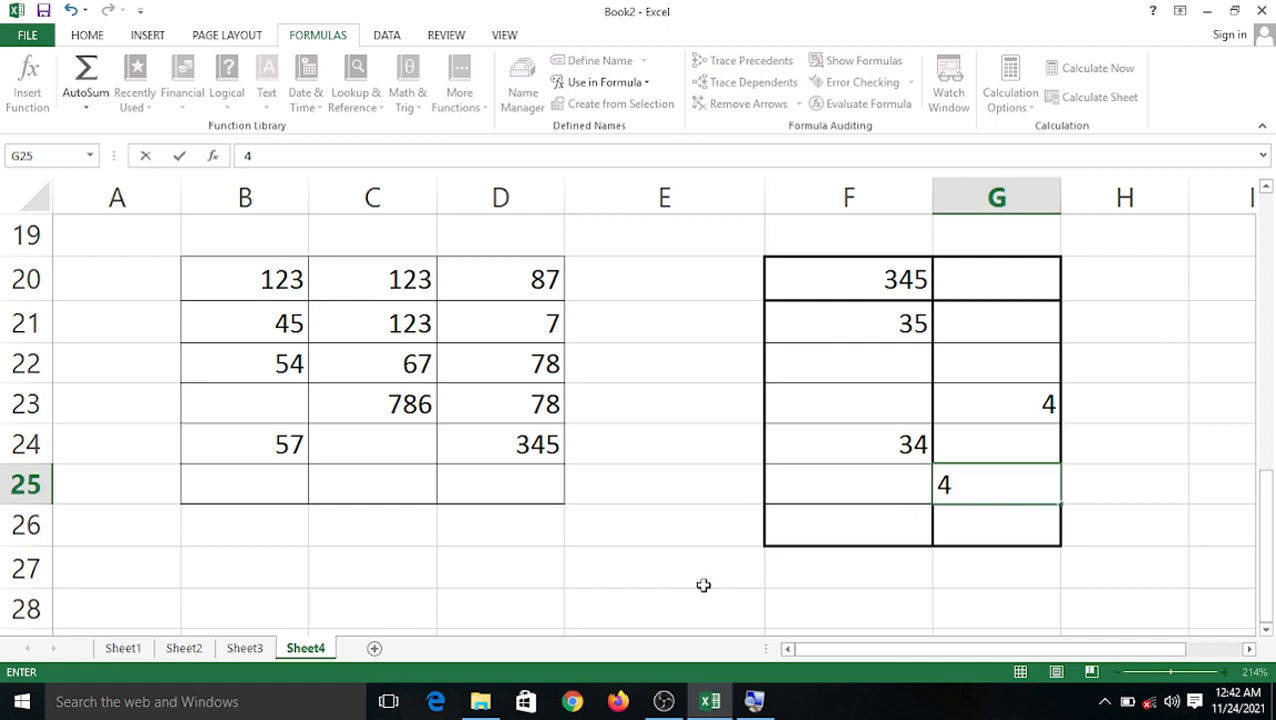
pyautogui.click(256, 567)
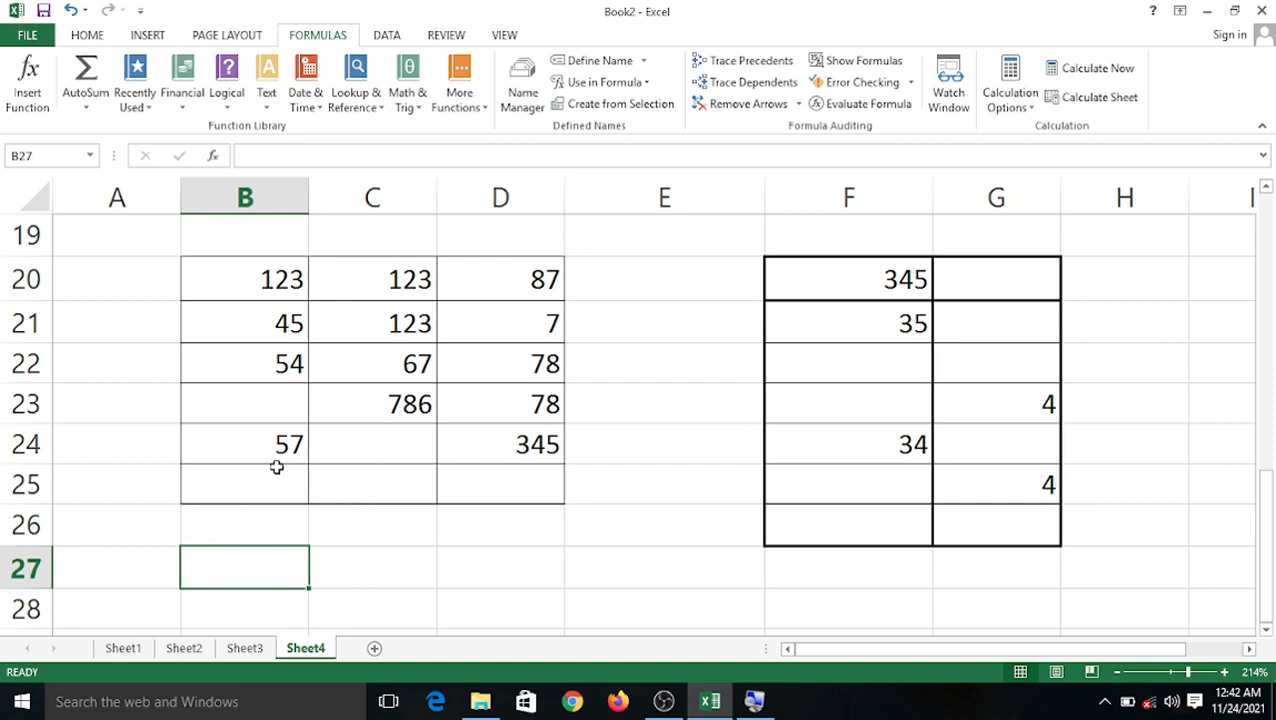
pyautogui.moveTo(265, 277); pyautogui.dragTo(541, 478)
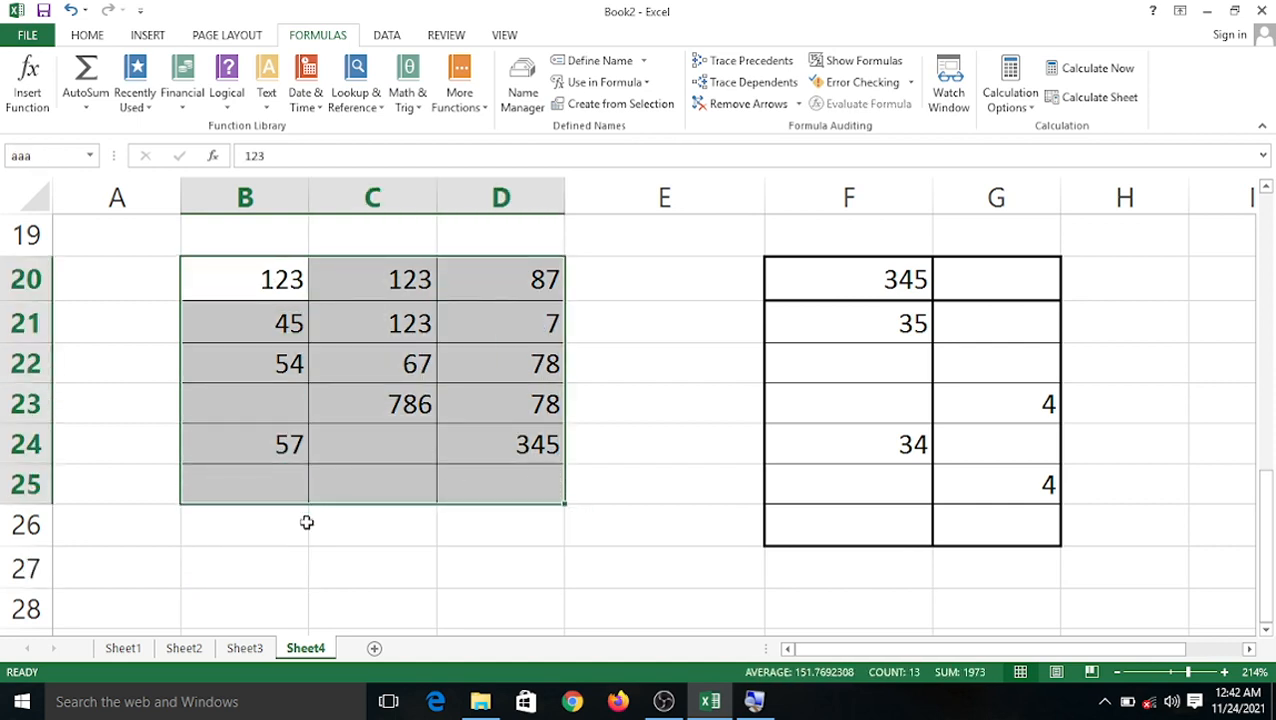
# Enter =SUM(aaa) in B27, giving 1973, and check it against B20:D25's status-bar sum.
pyautogui.click(238, 561)
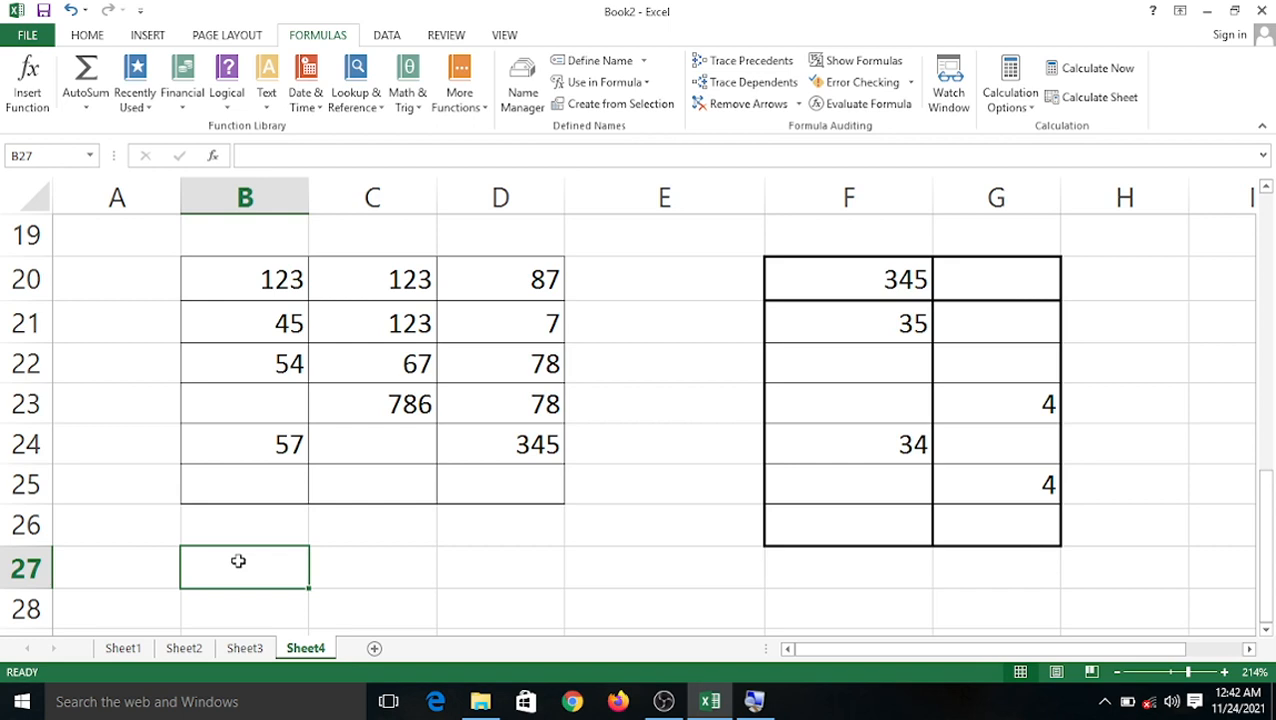
pyautogui.write('=sum')
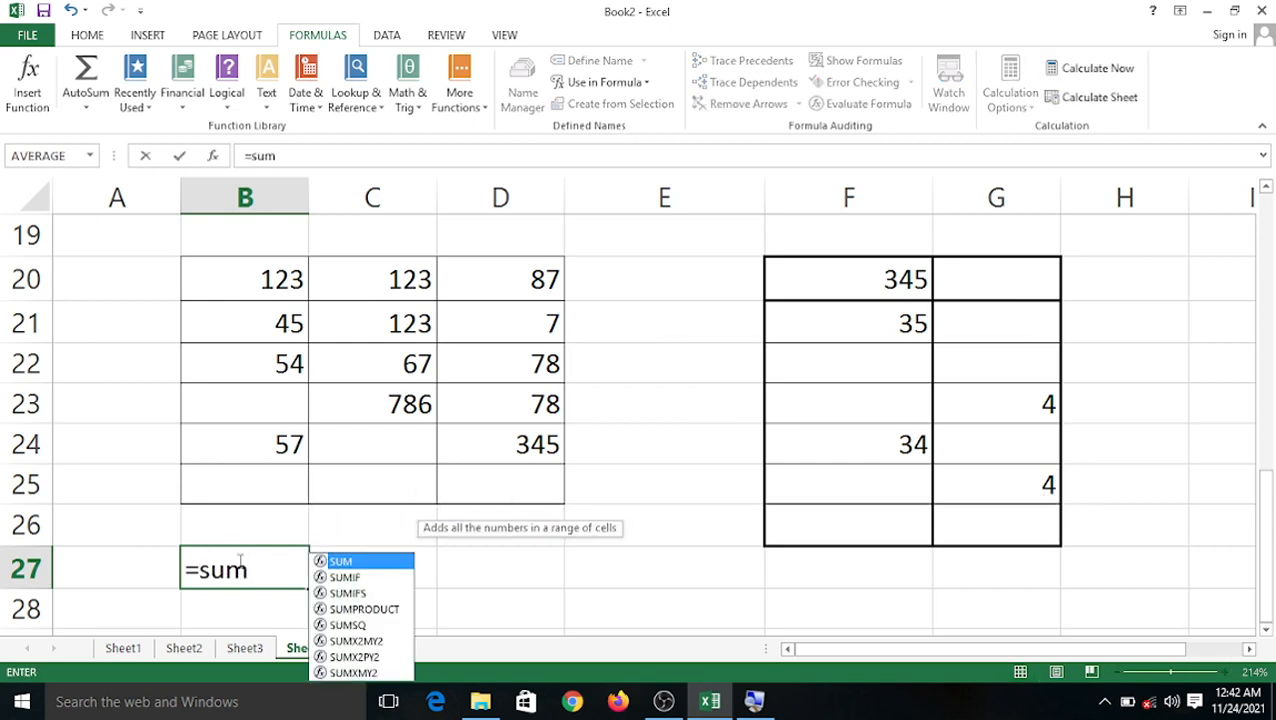
pyautogui.write('(')
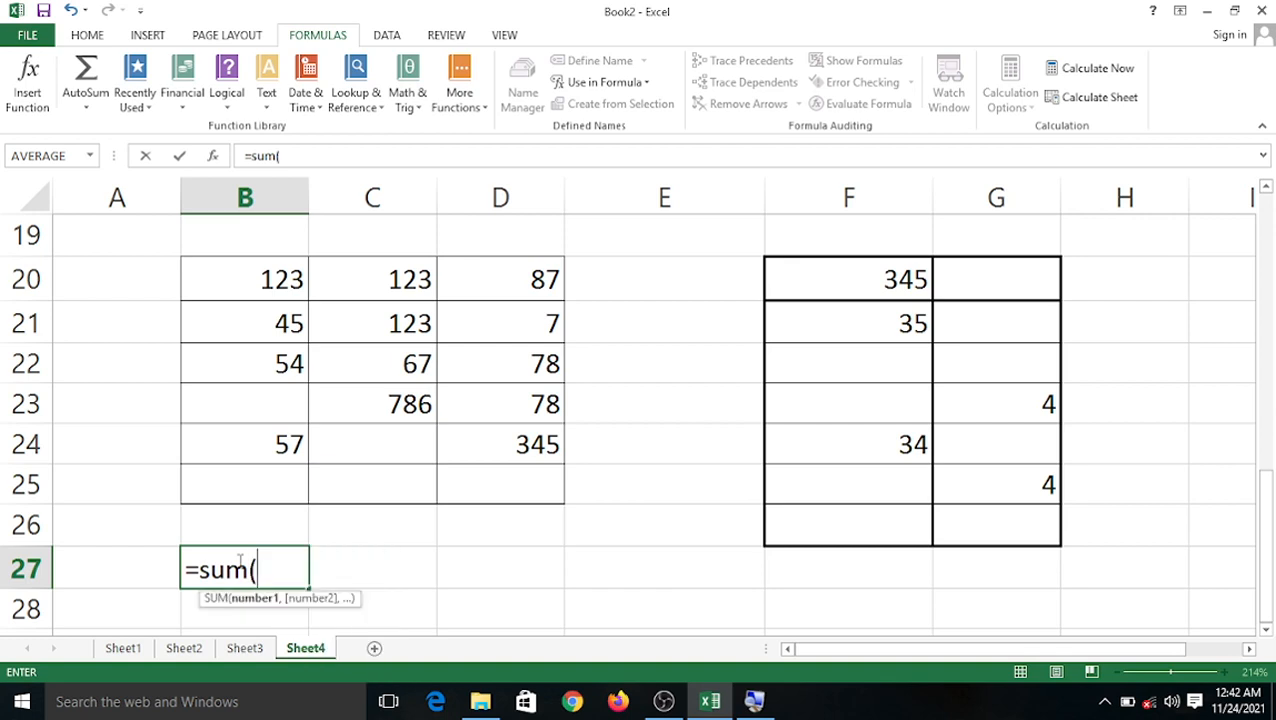
pyautogui.write('aaa')
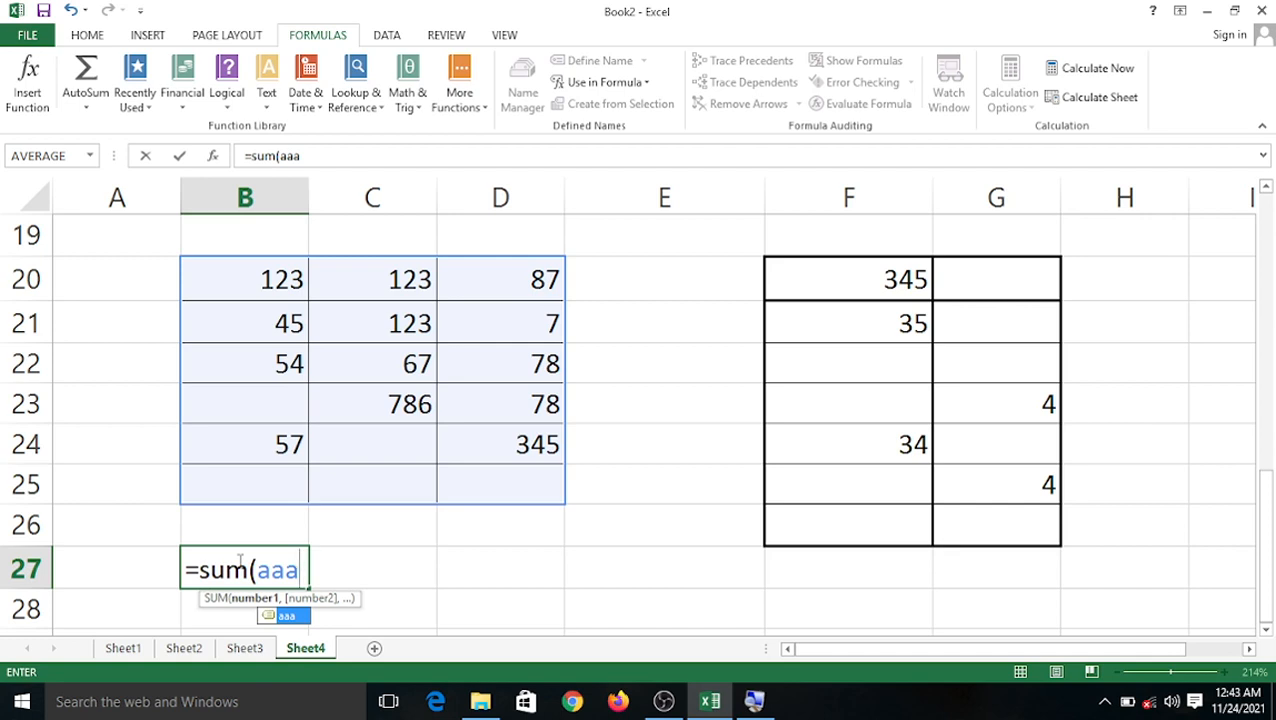
pyautogui.write(')')
pyautogui.press('Return')
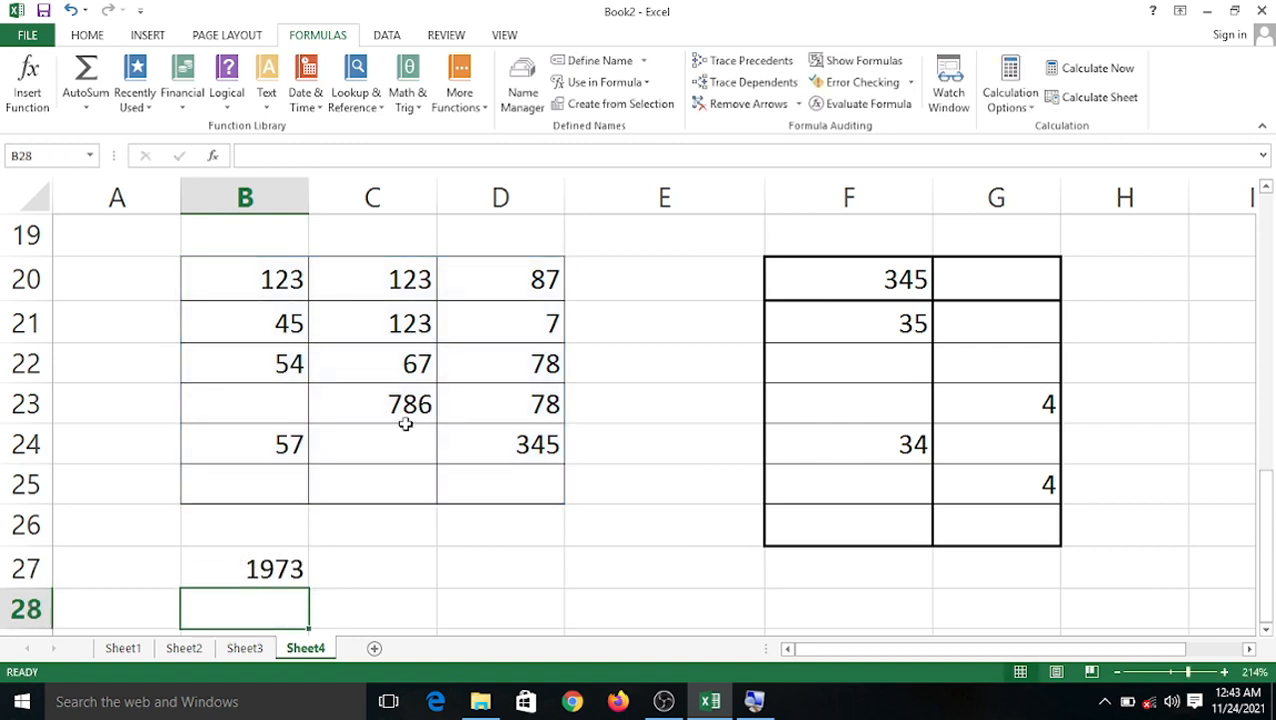
pyautogui.moveTo(296, 258); pyautogui.dragTo(527, 497)
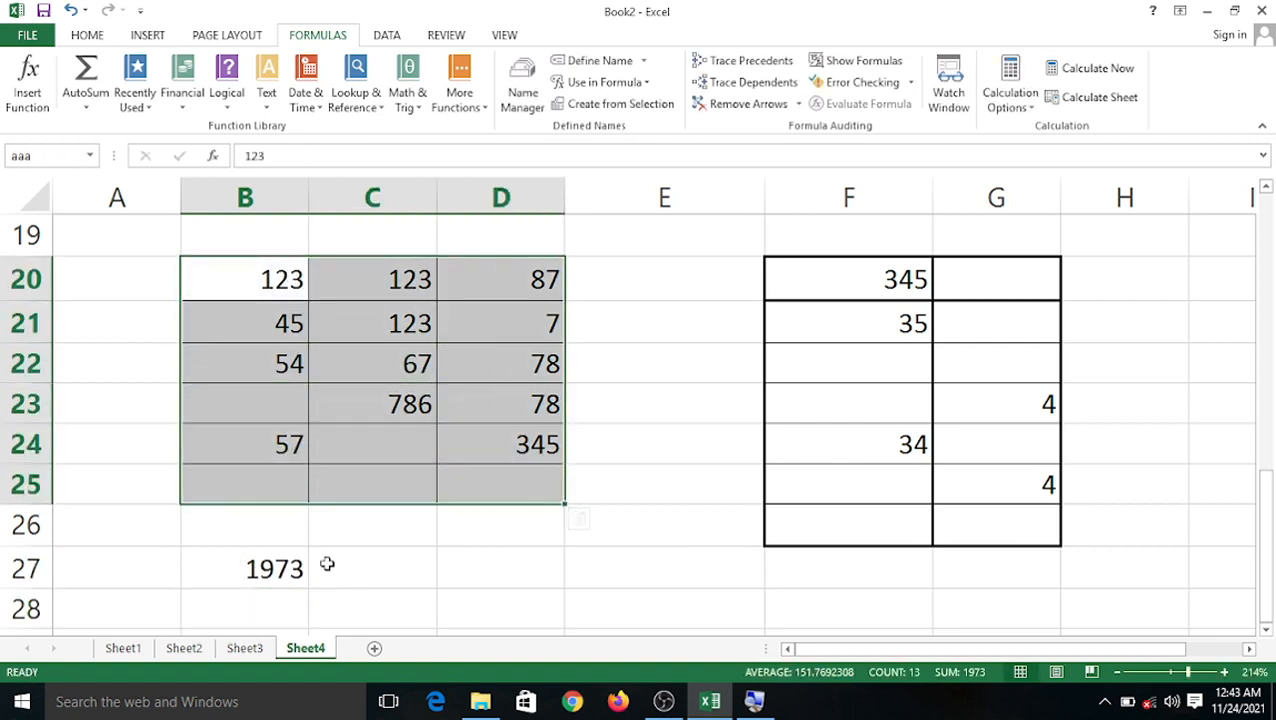
# Enter =SUM(bbb) in E27, which returns 422.
pyautogui.click(640, 555)
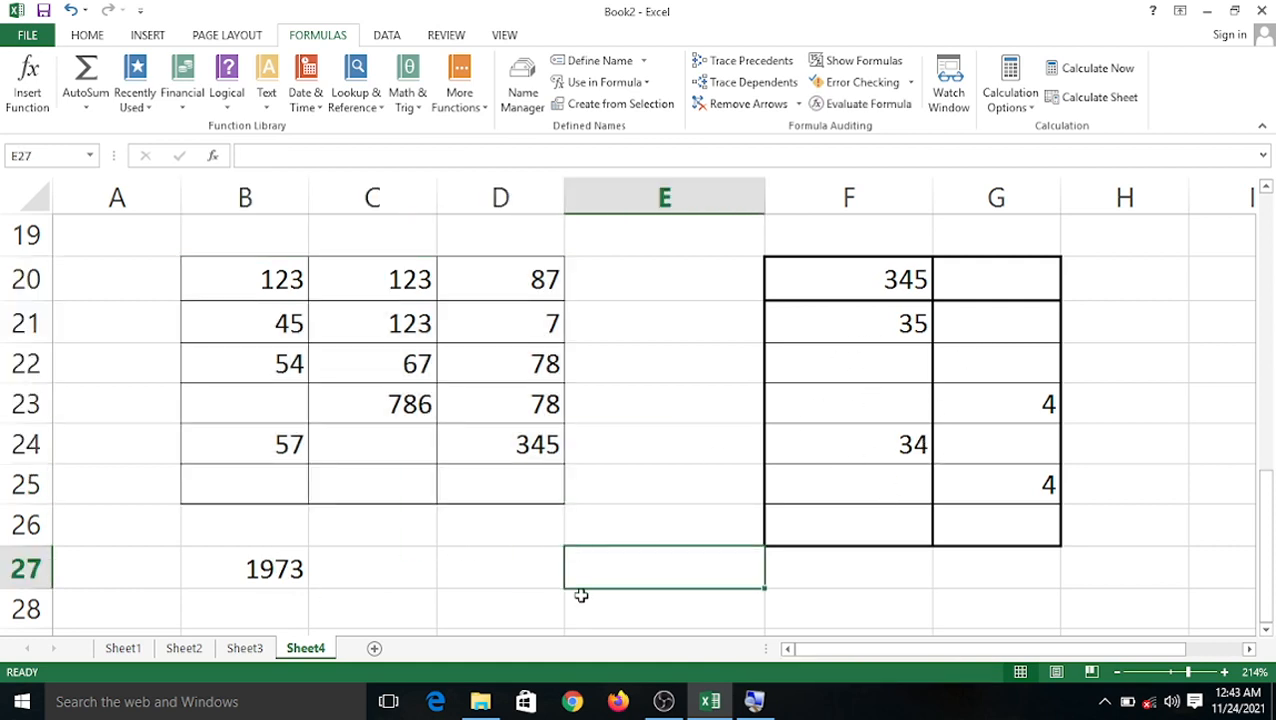
pyautogui.write('=')
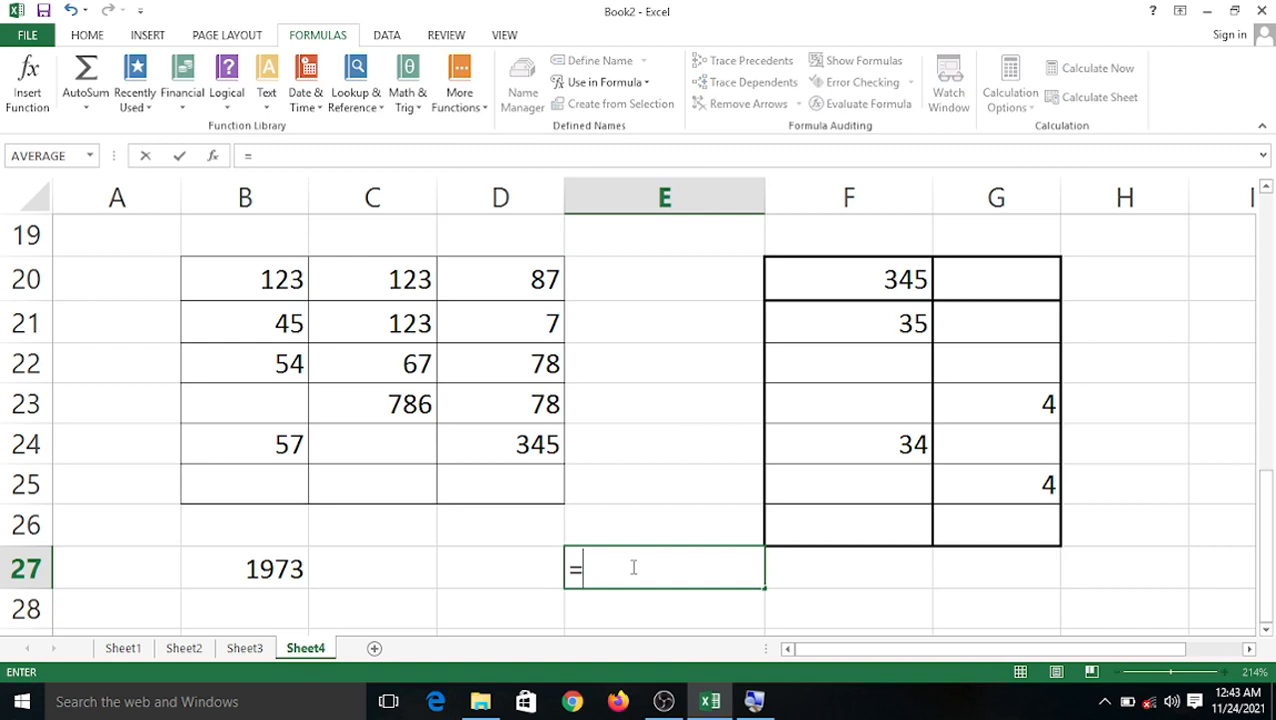
pyautogui.write('sum')
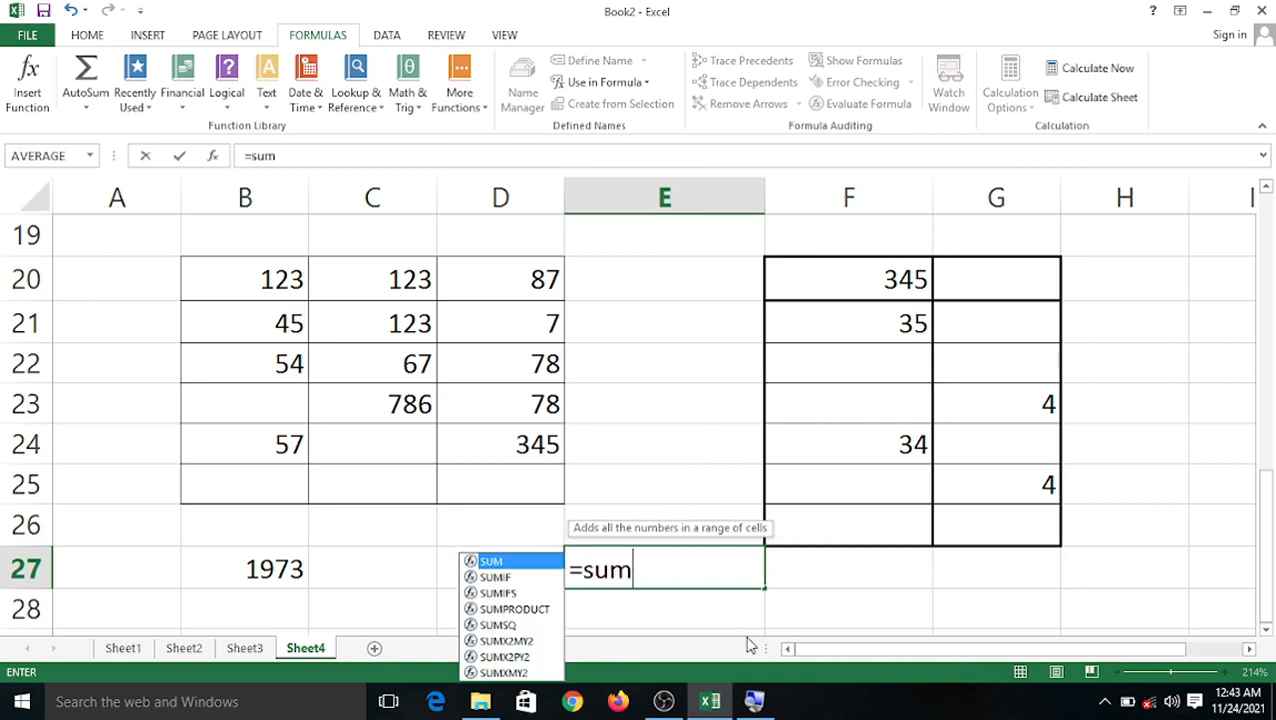
pyautogui.write('(')
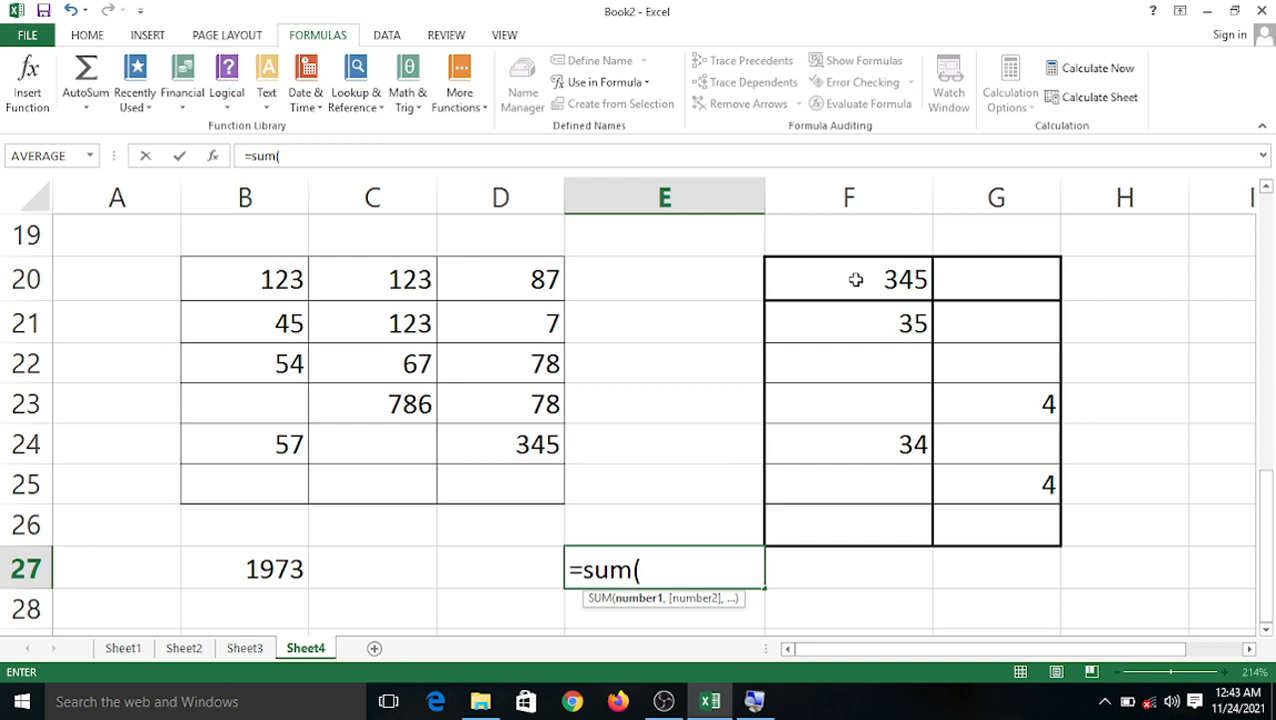
pyautogui.moveTo(855, 280); pyautogui.dragTo(1030, 515)
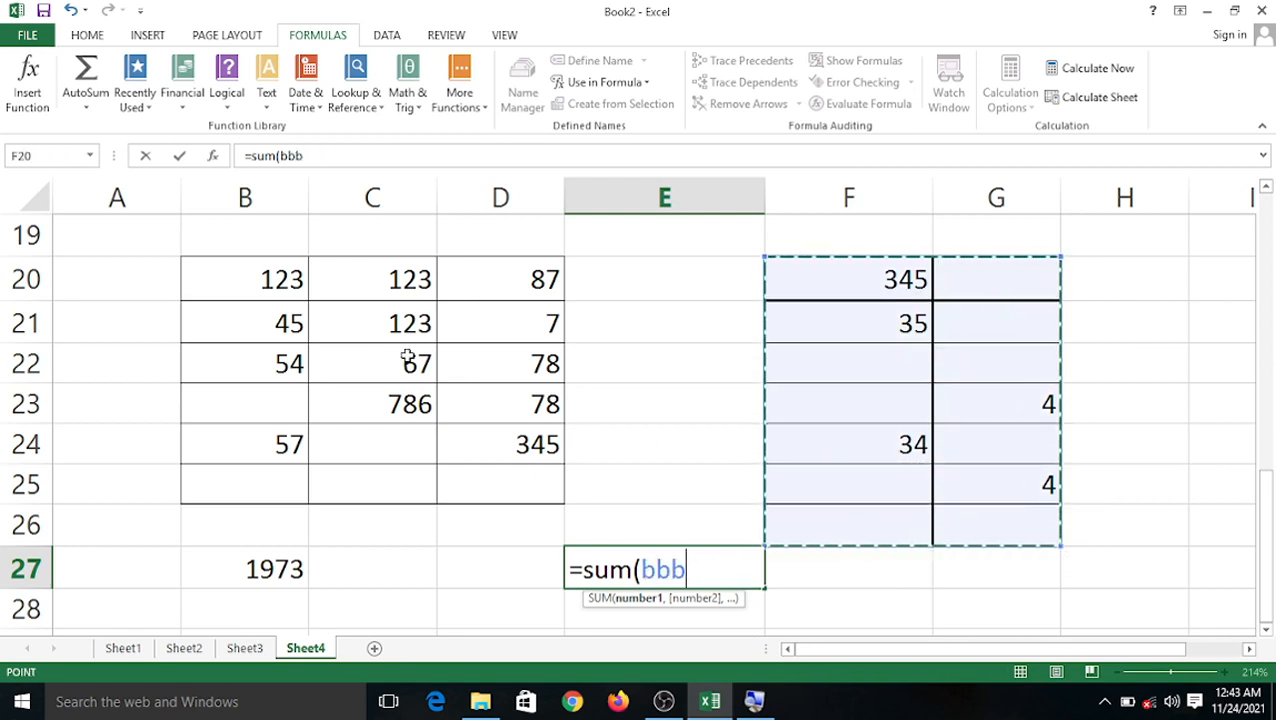
pyautogui.press('BackSpace')
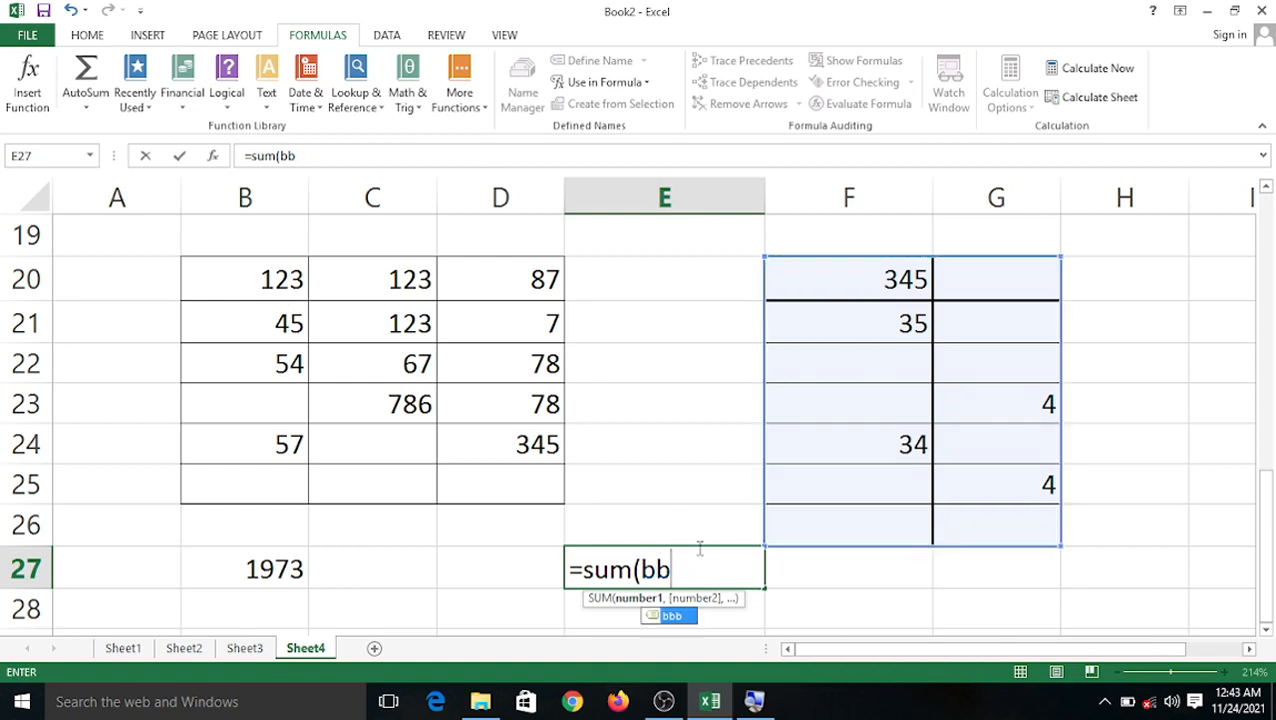
pyautogui.press('BackSpace')
pyautogui.press('BackSpace')
pyautogui.write('bbb')
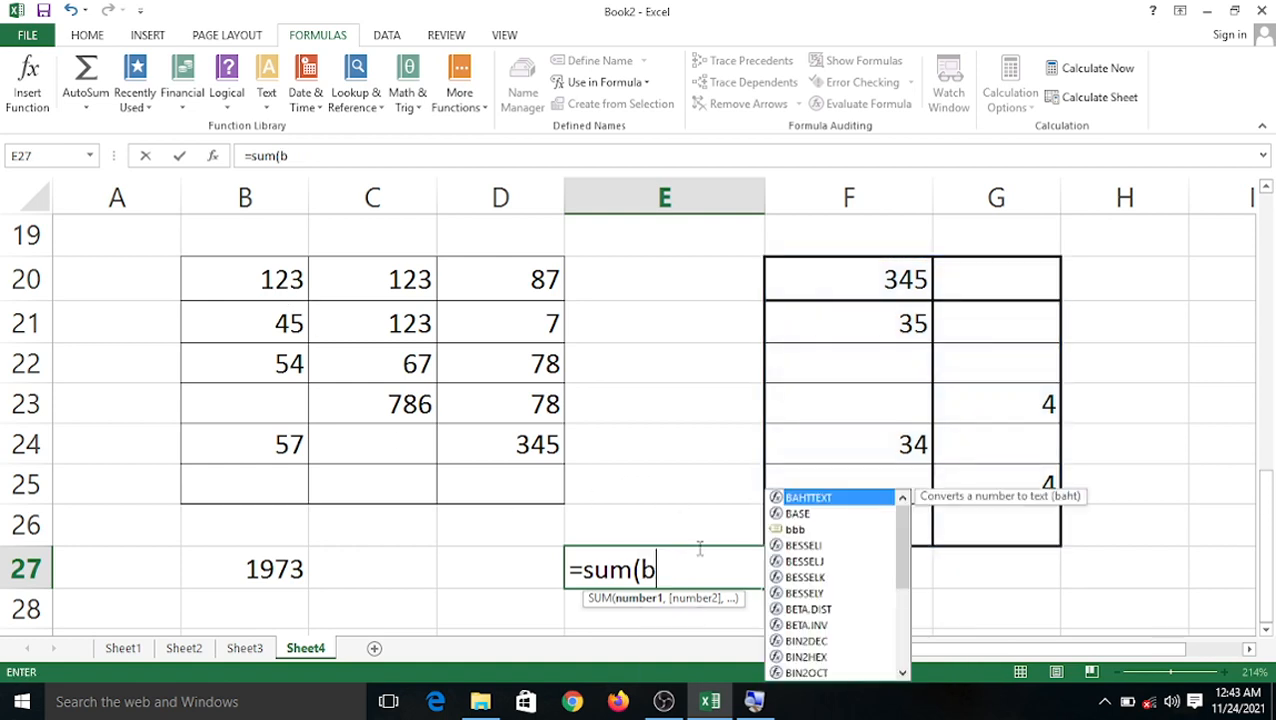
pyautogui.write(')')
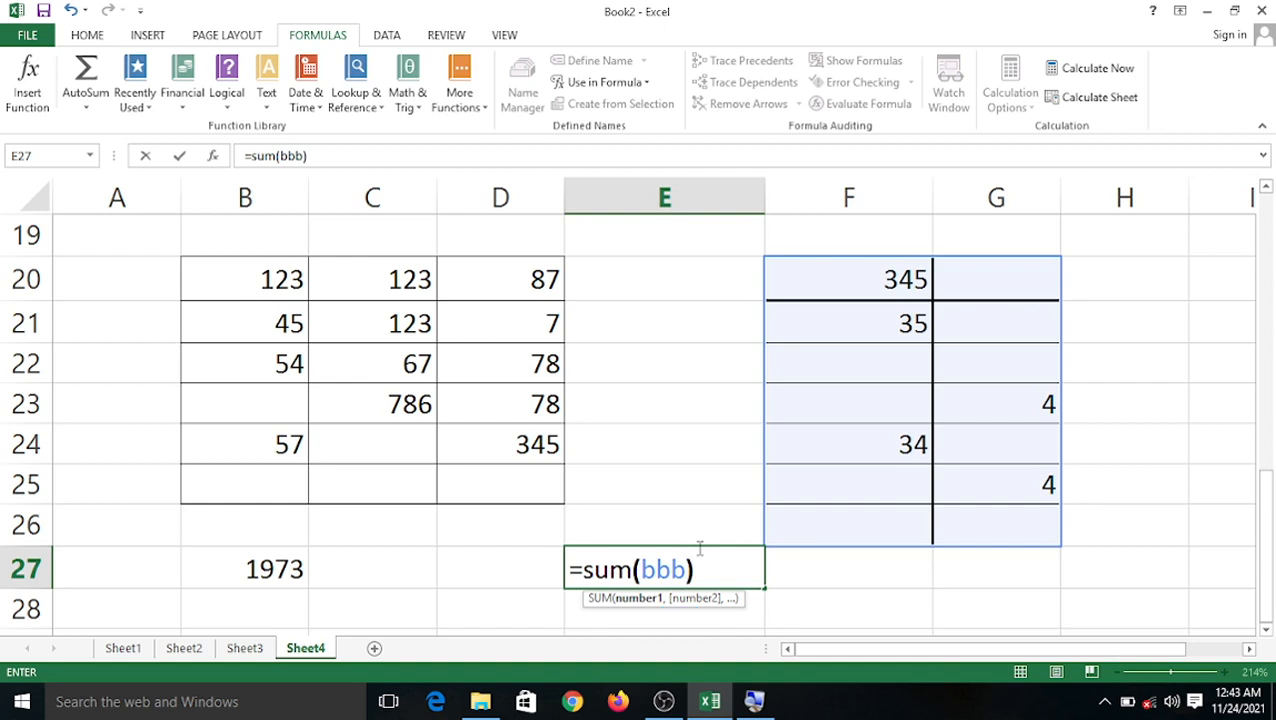
pyautogui.press('Return')
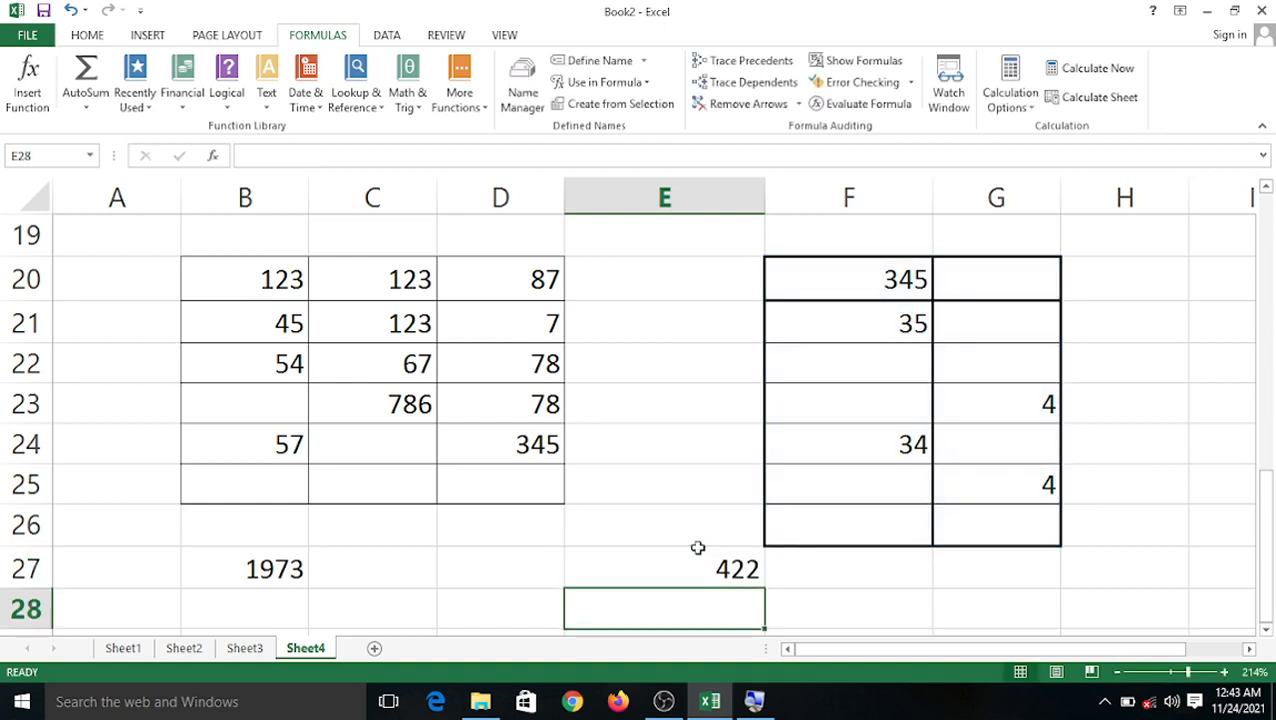
pyautogui.click(388, 569)
# Enter =MIN(aaa) in C27 (7) and =MAX(aaa) in D27 (786).
pyautogui.write('=')
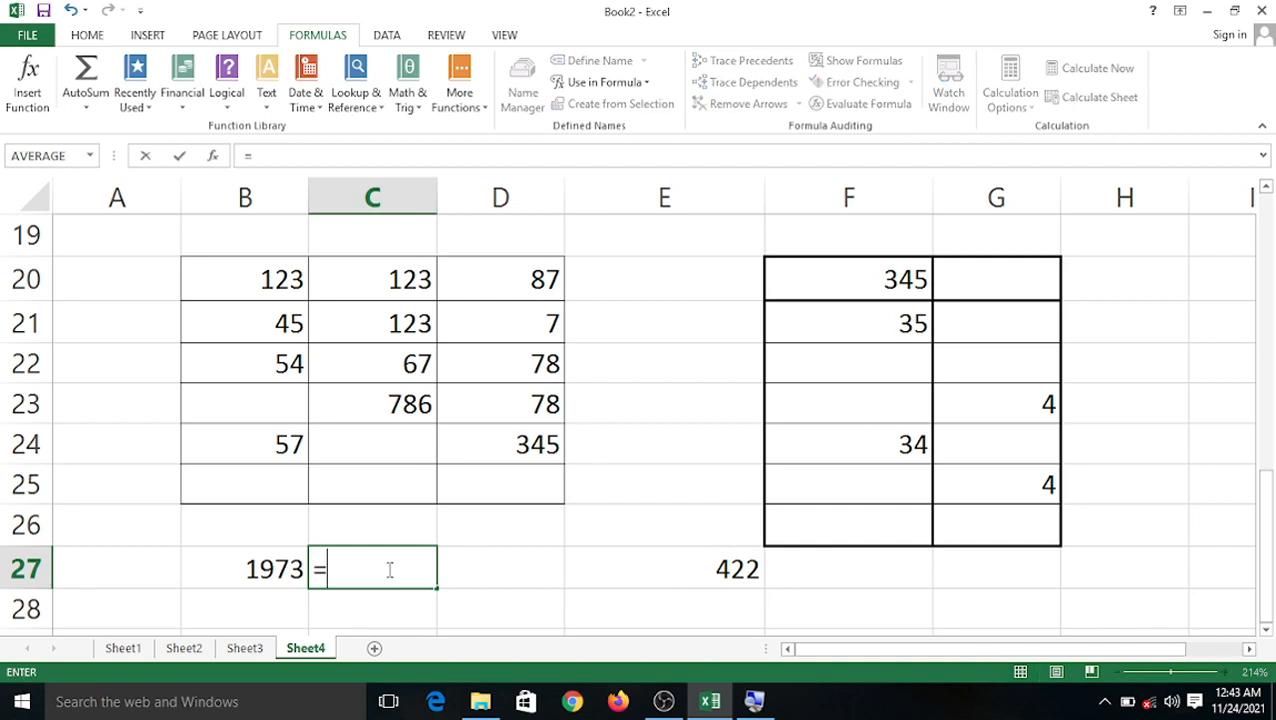
pyautogui.write('min')
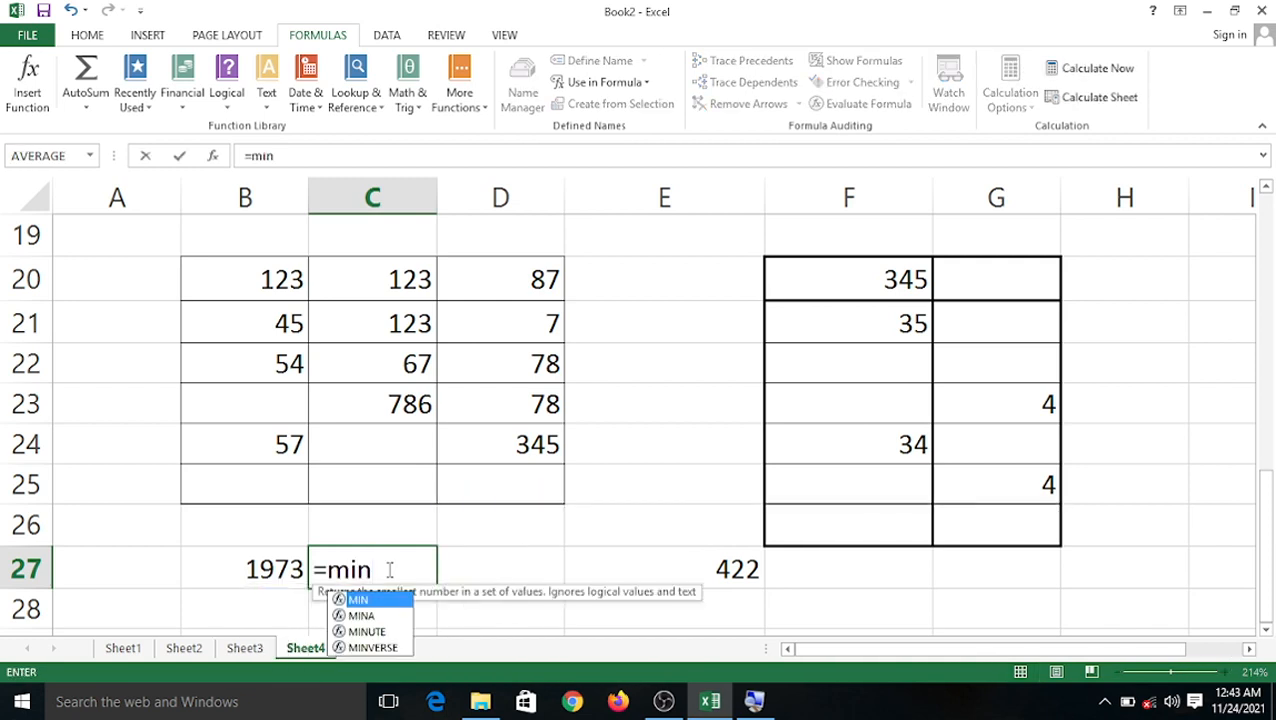
pyautogui.write('(')
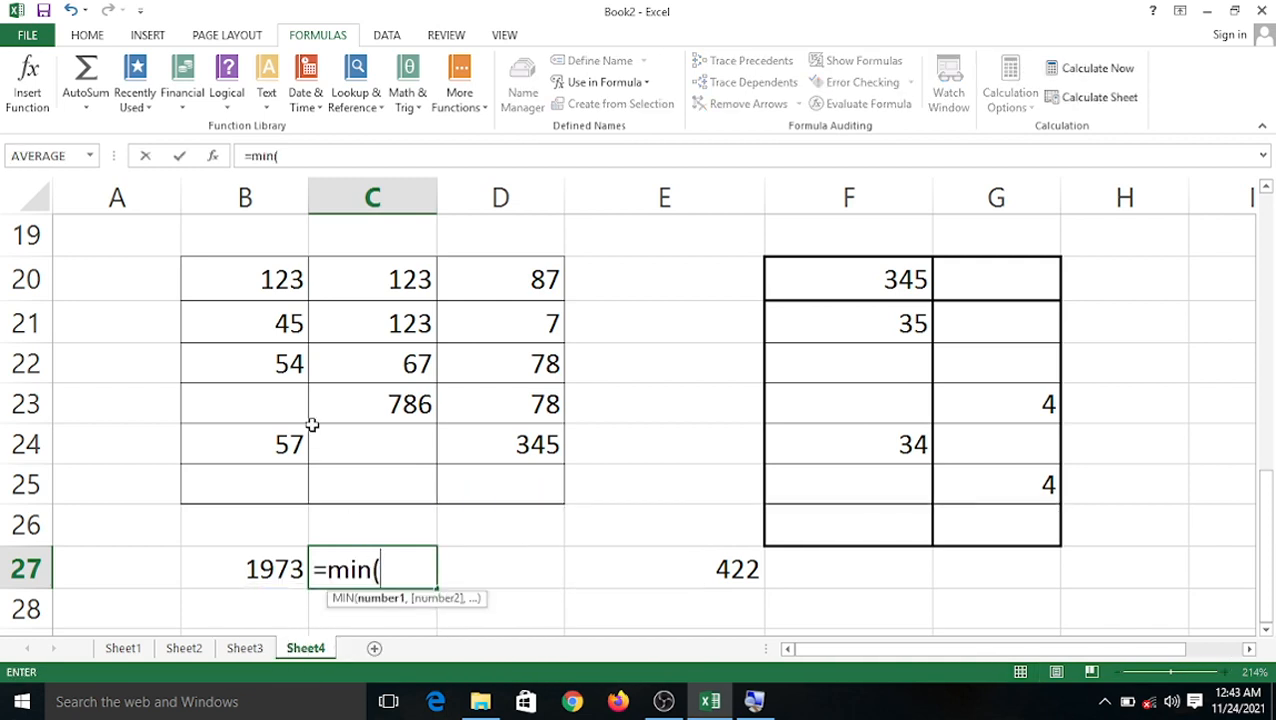
pyautogui.write('aaa')
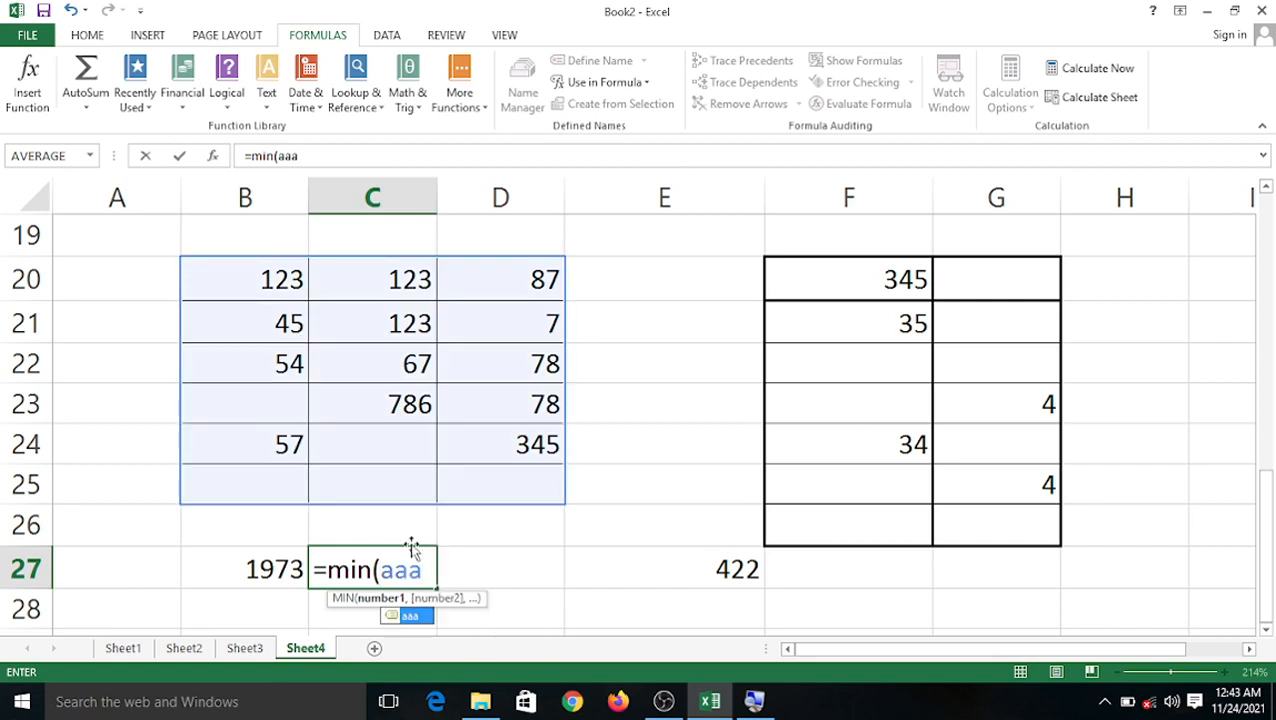
pyautogui.write(')')
pyautogui.press('Return')
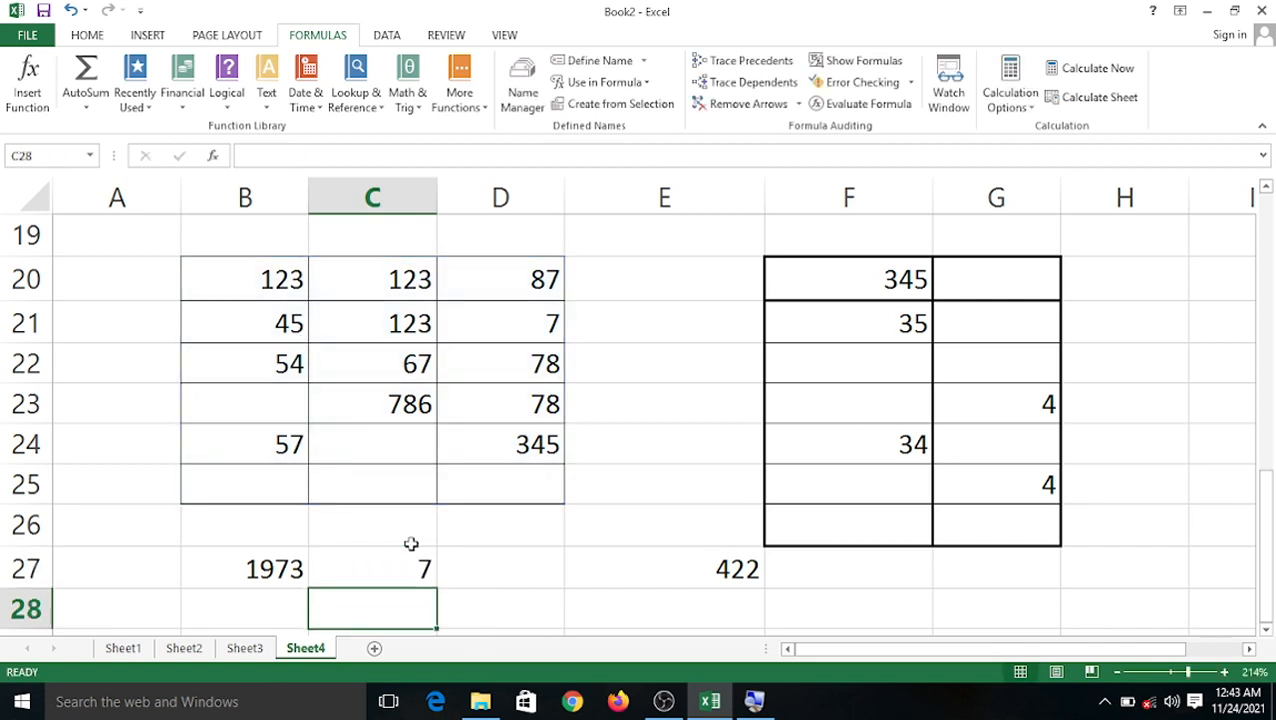
pyautogui.click(546, 567)
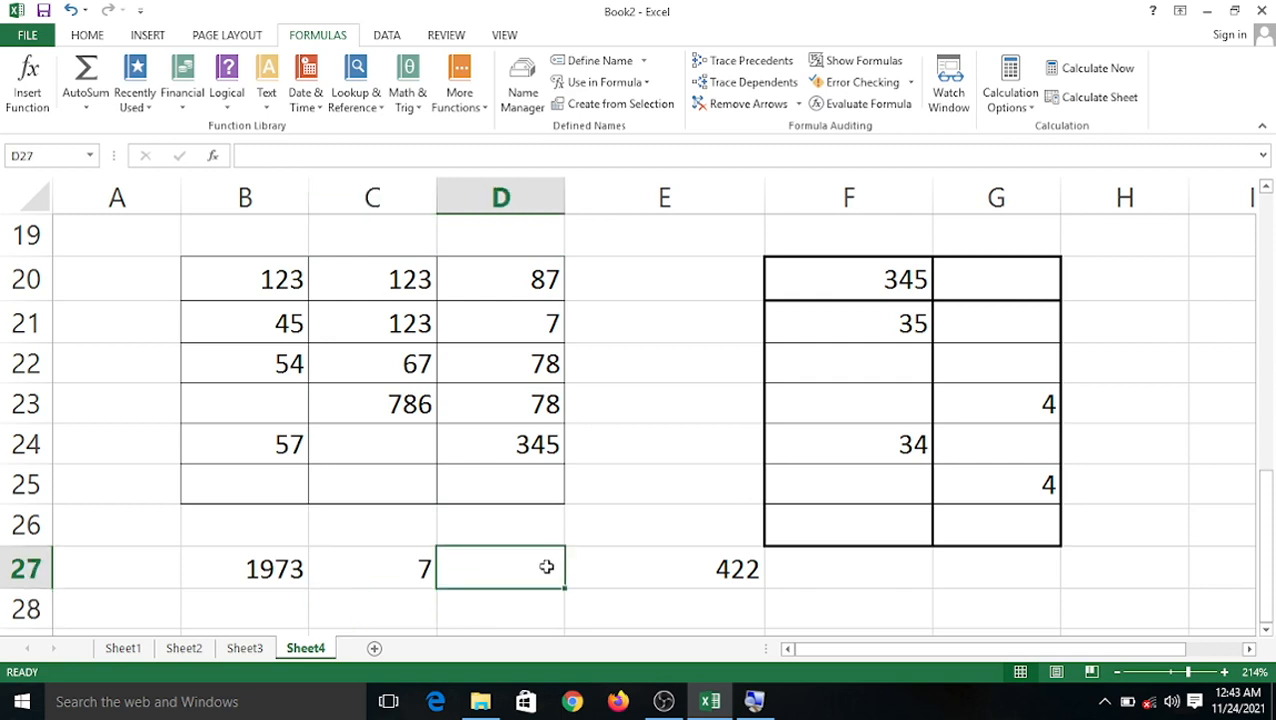
pyautogui.write('=')
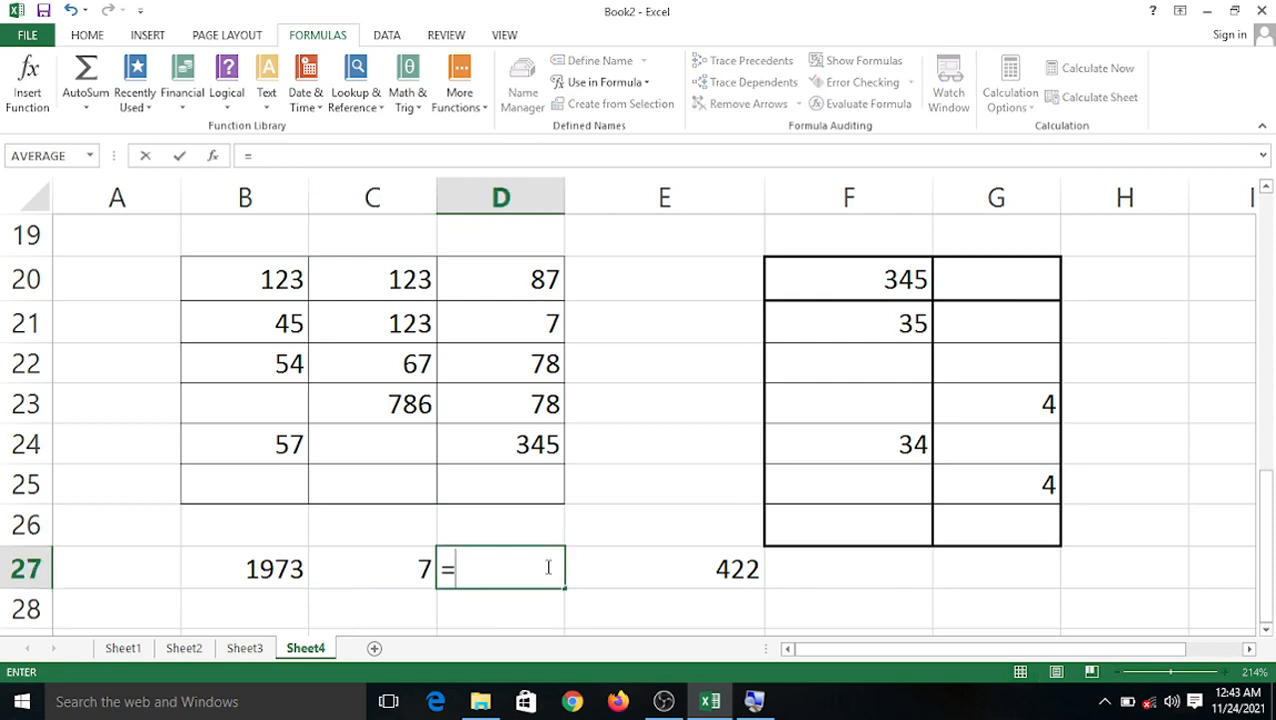
pyautogui.write('max')
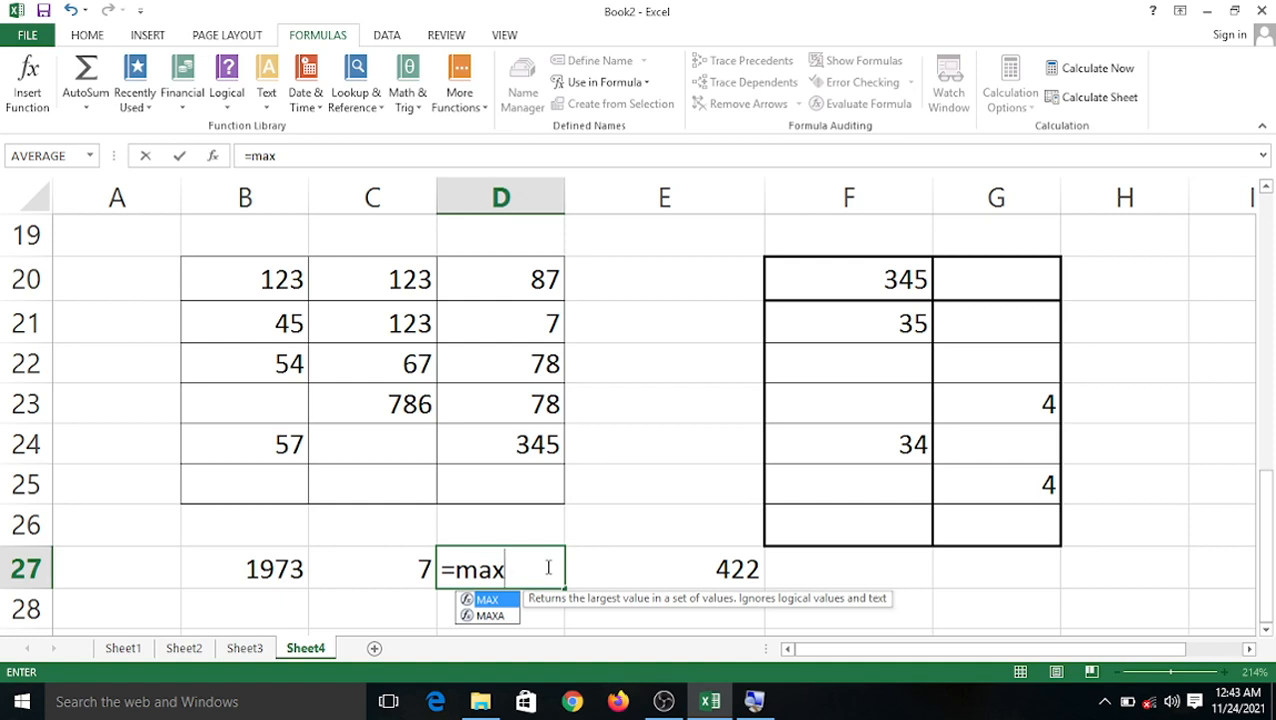
pyautogui.write('(')
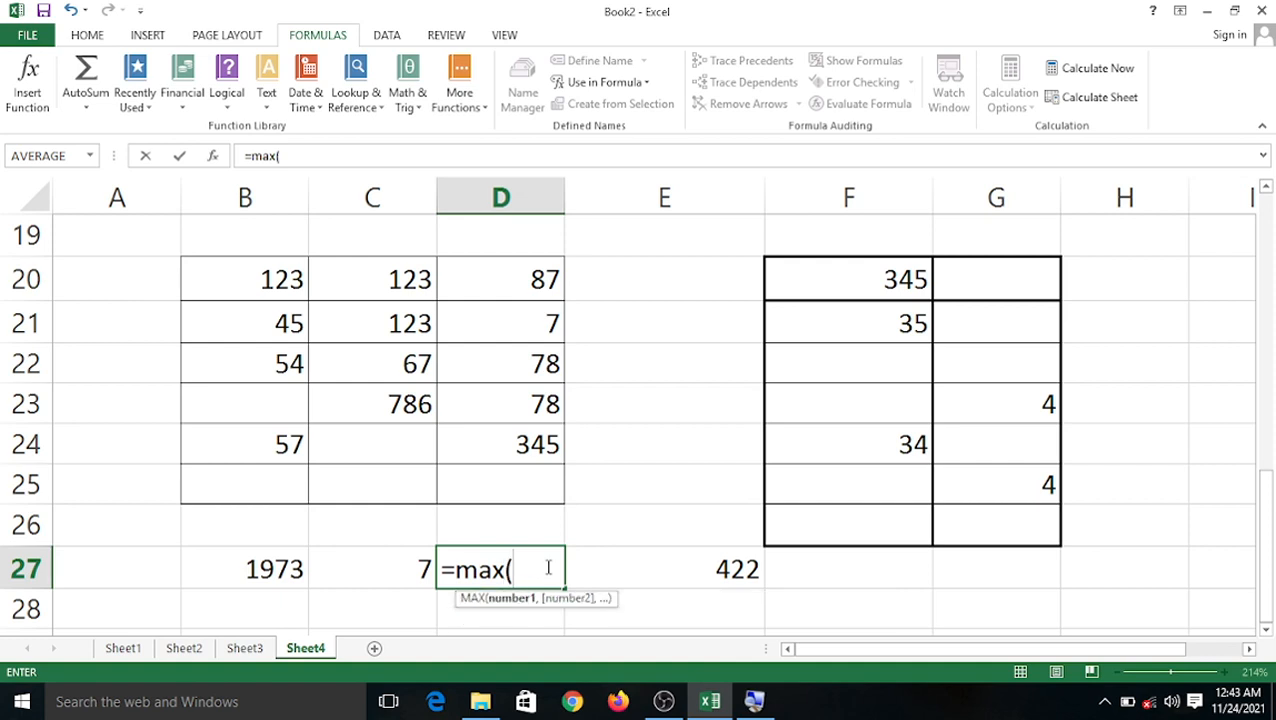
pyautogui.write('aaa')
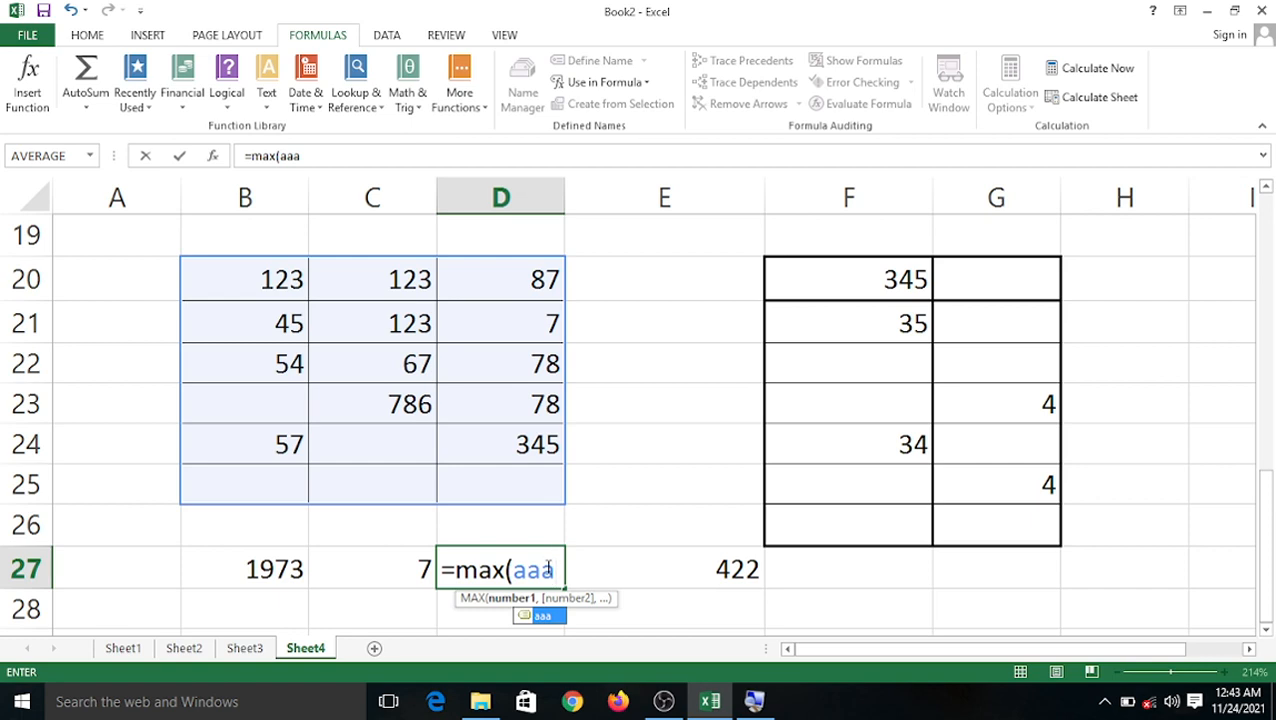
pyautogui.write(')')
pyautogui.press('Return')
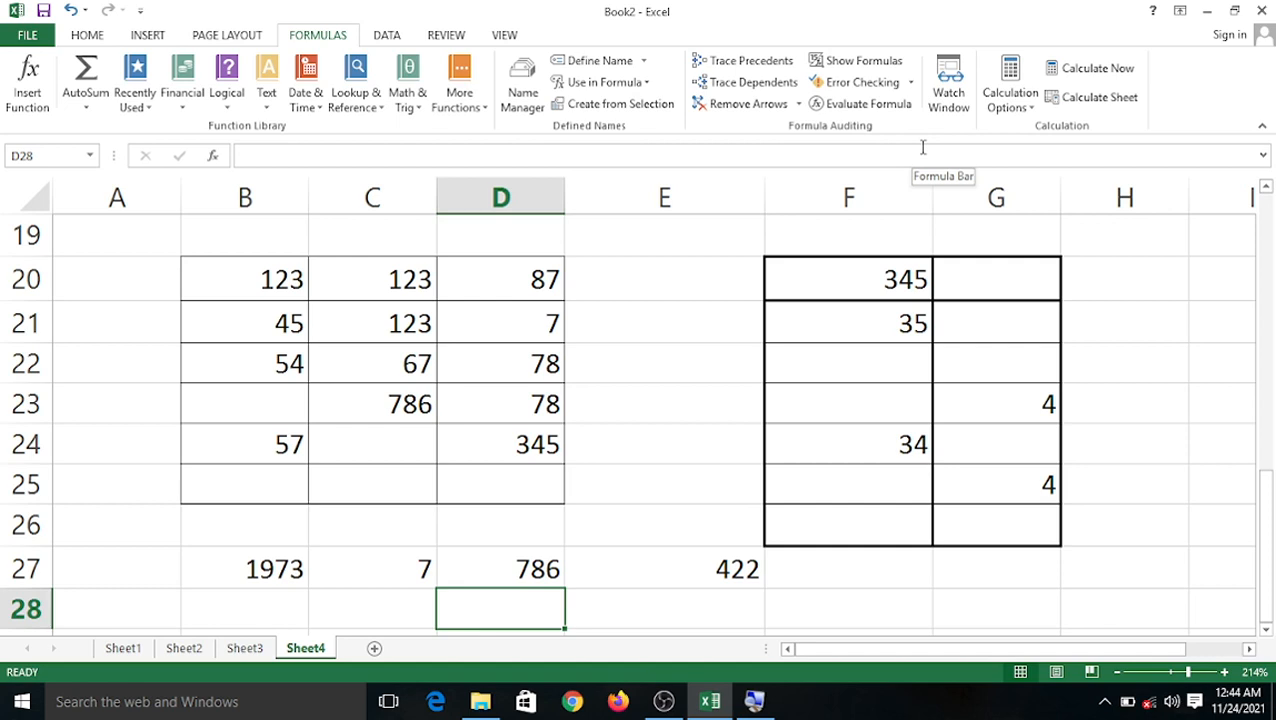
# Review the defined names, then enter =SUM(aaa+bbb) in D28, which returns #VALUE!
pyautogui.click(648, 84)
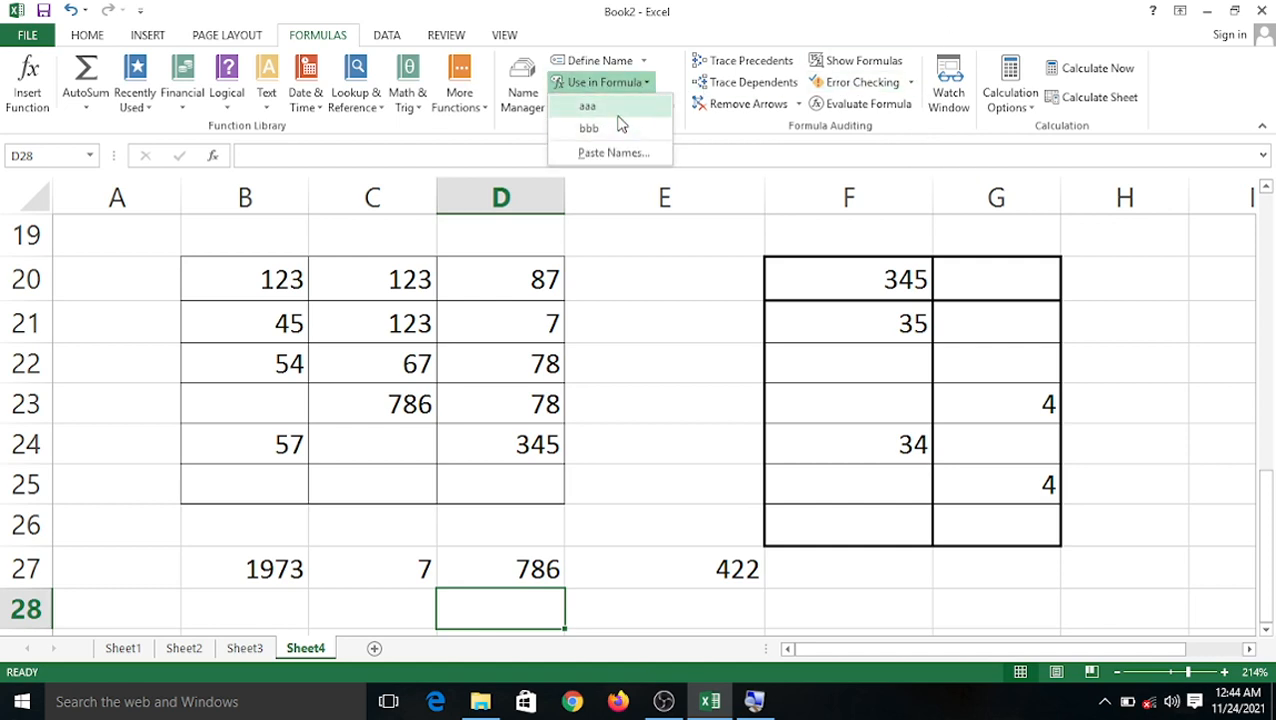
pyautogui.click(641, 474)
pyautogui.scroll(-2, 513, 450)
pyautogui.scroll(2, 520, 460)
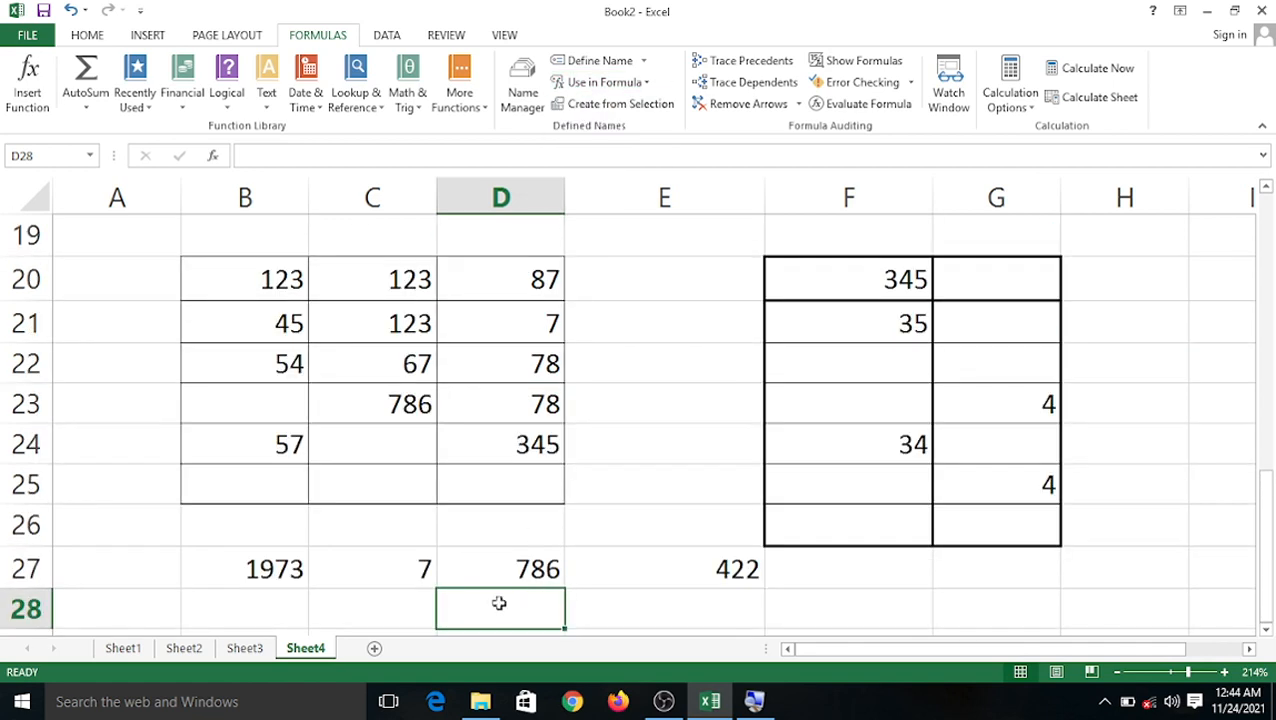
pyautogui.write('=')
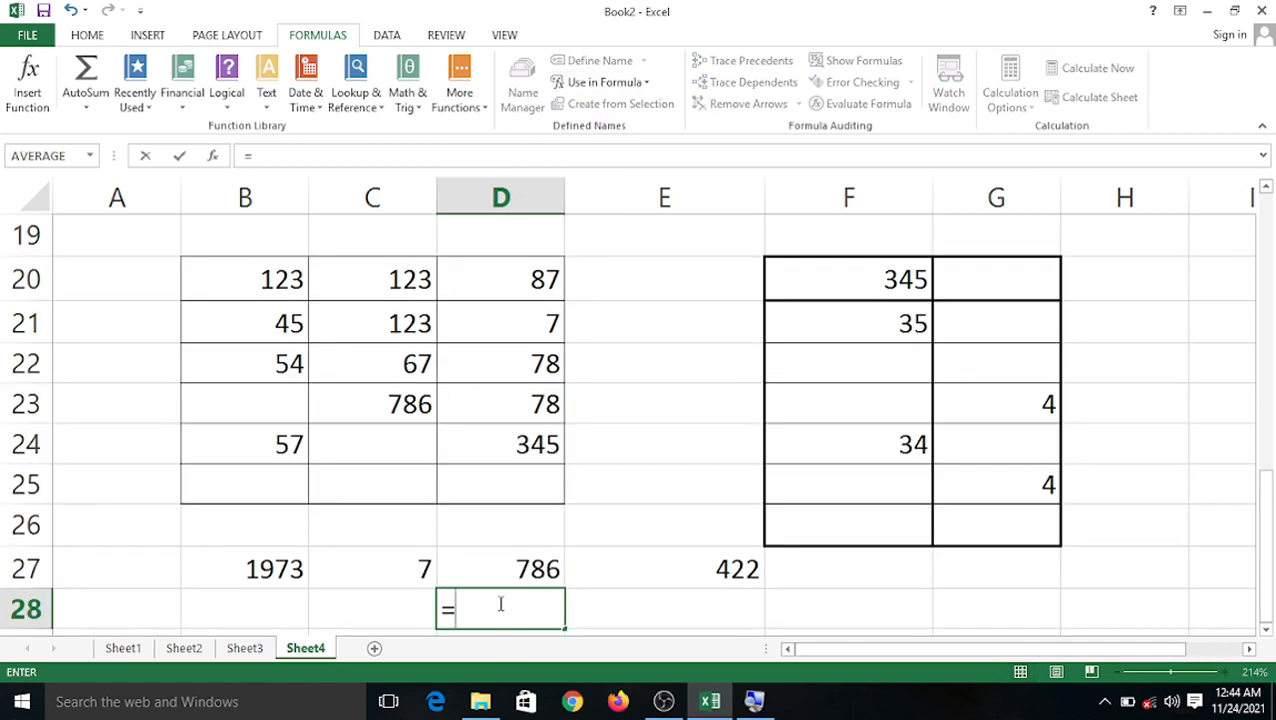
pyautogui.write('su')
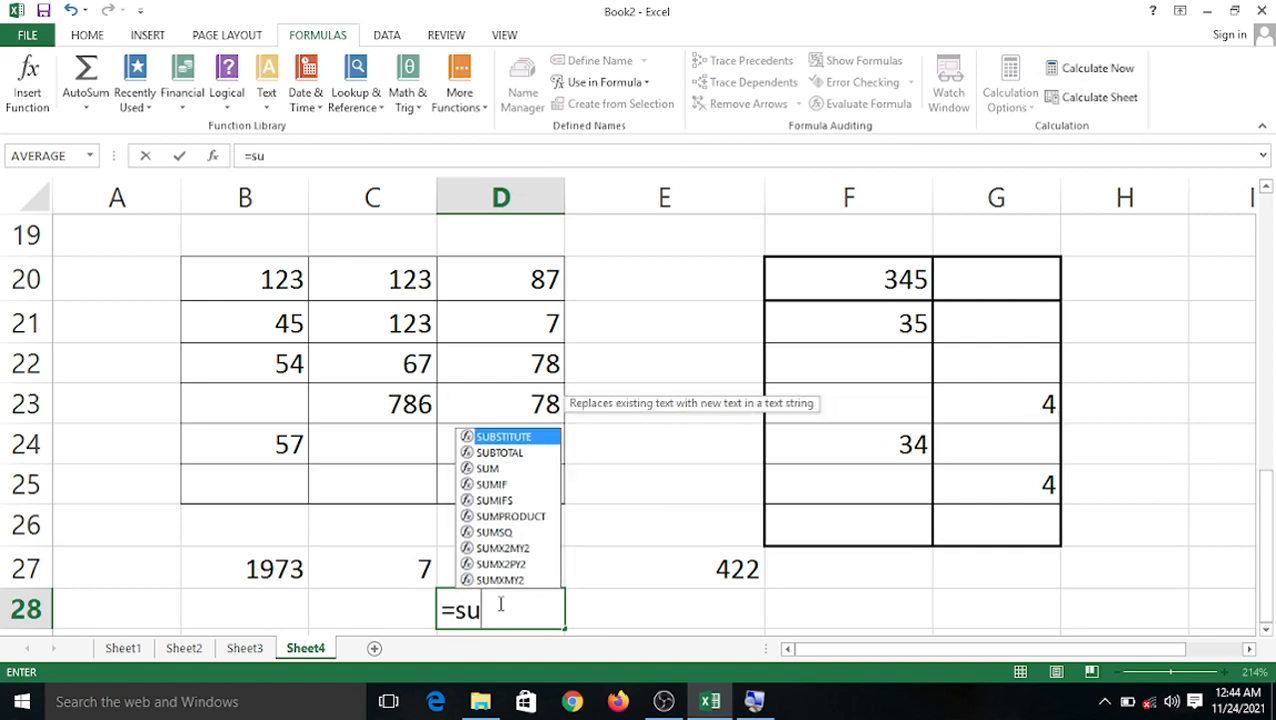
pyautogui.write('m(')
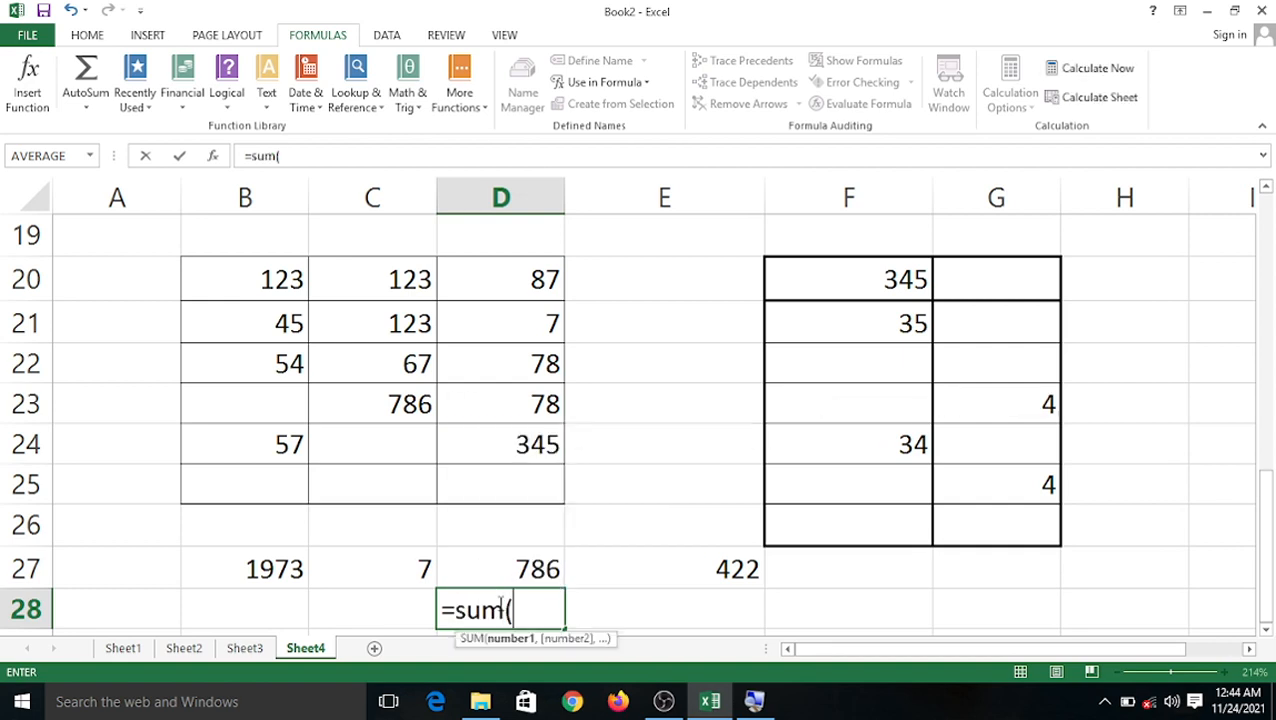
pyautogui.write('aaa')
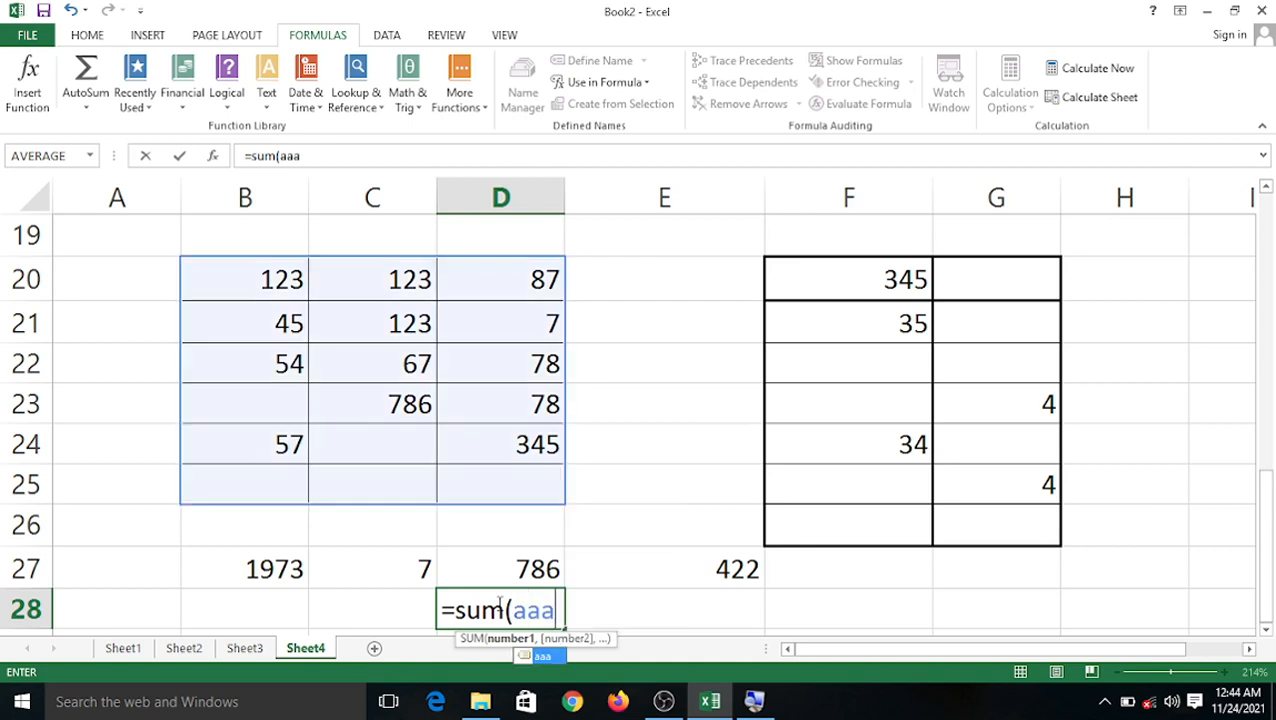
pyautogui.write('+')
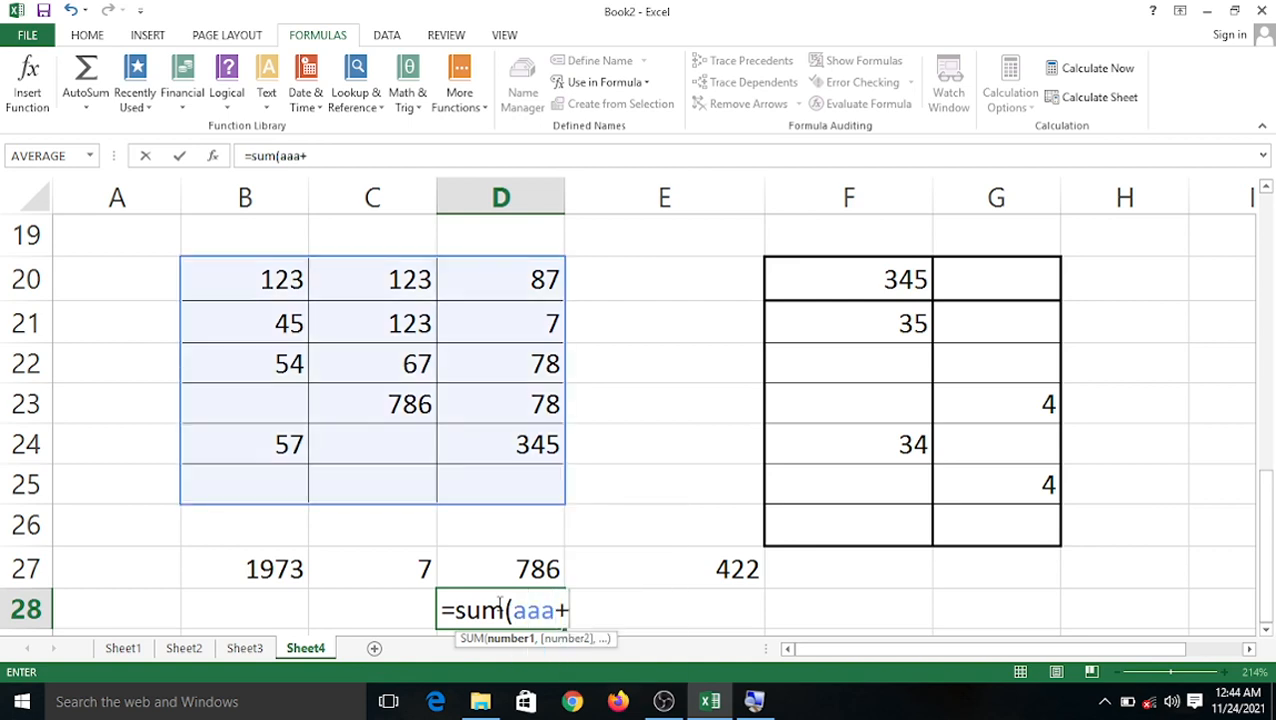
pyautogui.write('bbb')
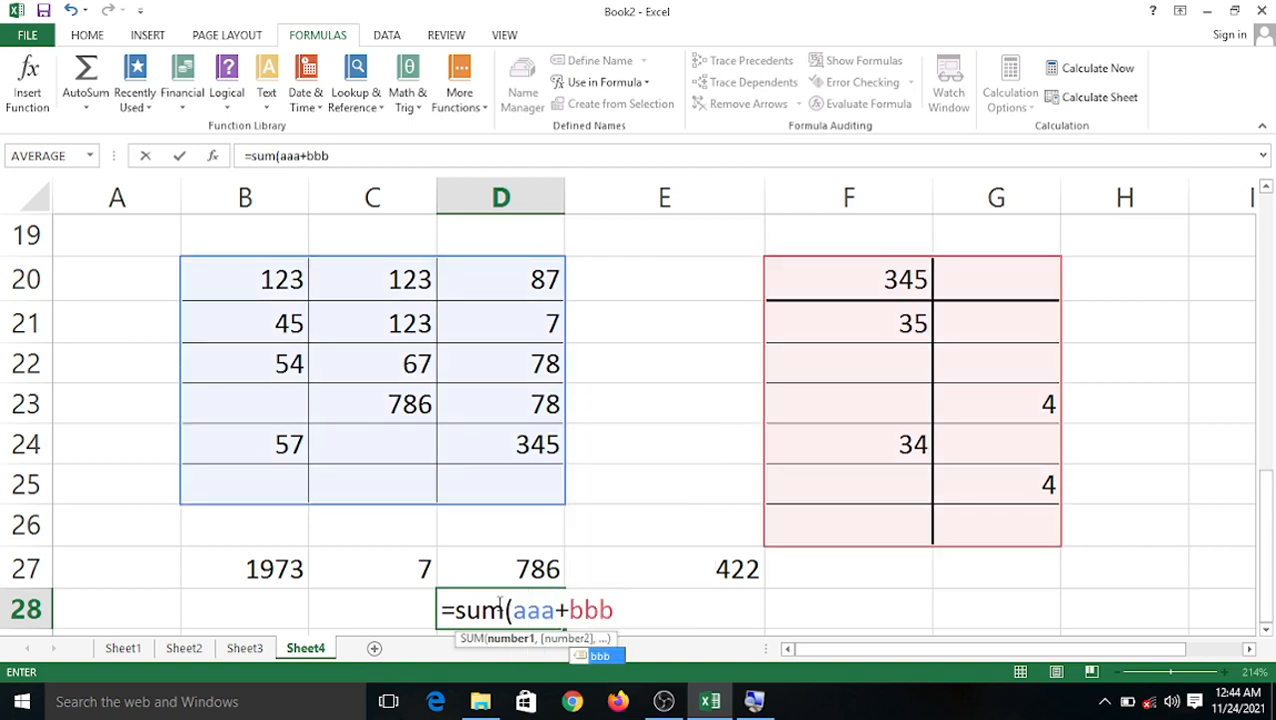
pyautogui.write(')')
pyautogui.press('Return')
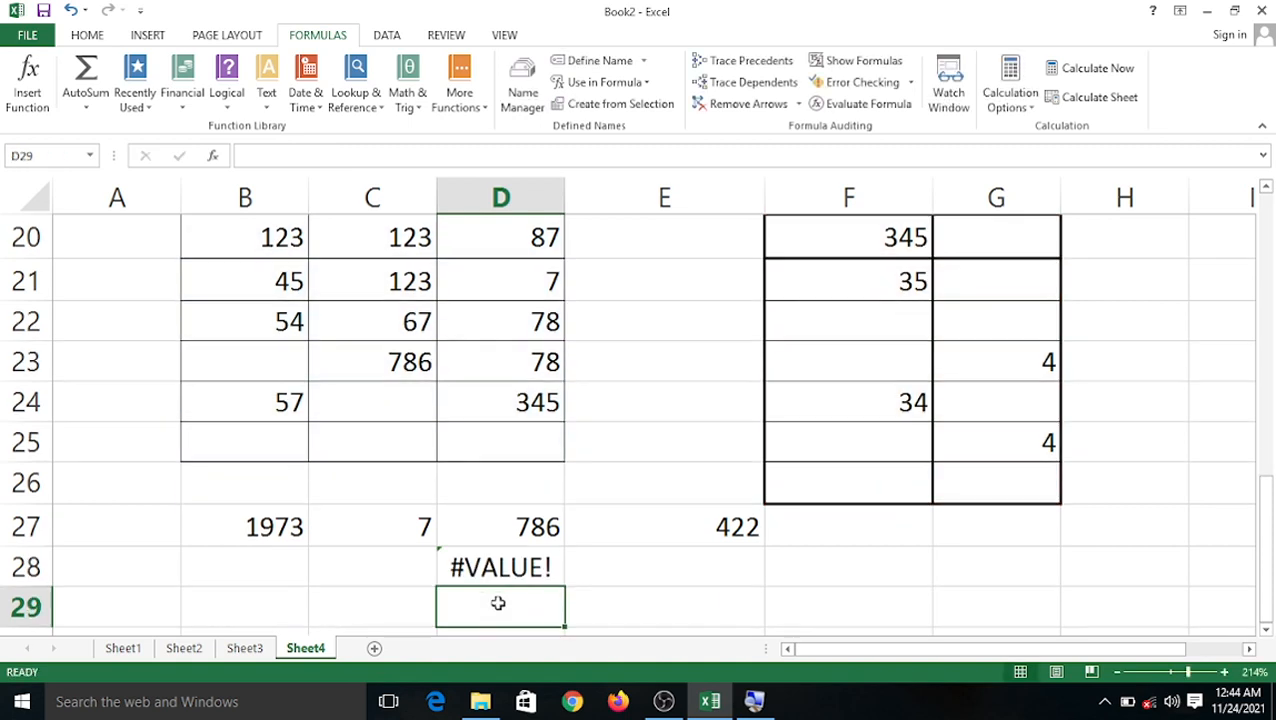
# Widen column D and compare the formulas in E27 and D28.
pyautogui.moveTo(566, 197); pyautogui.dragTo(621, 197)
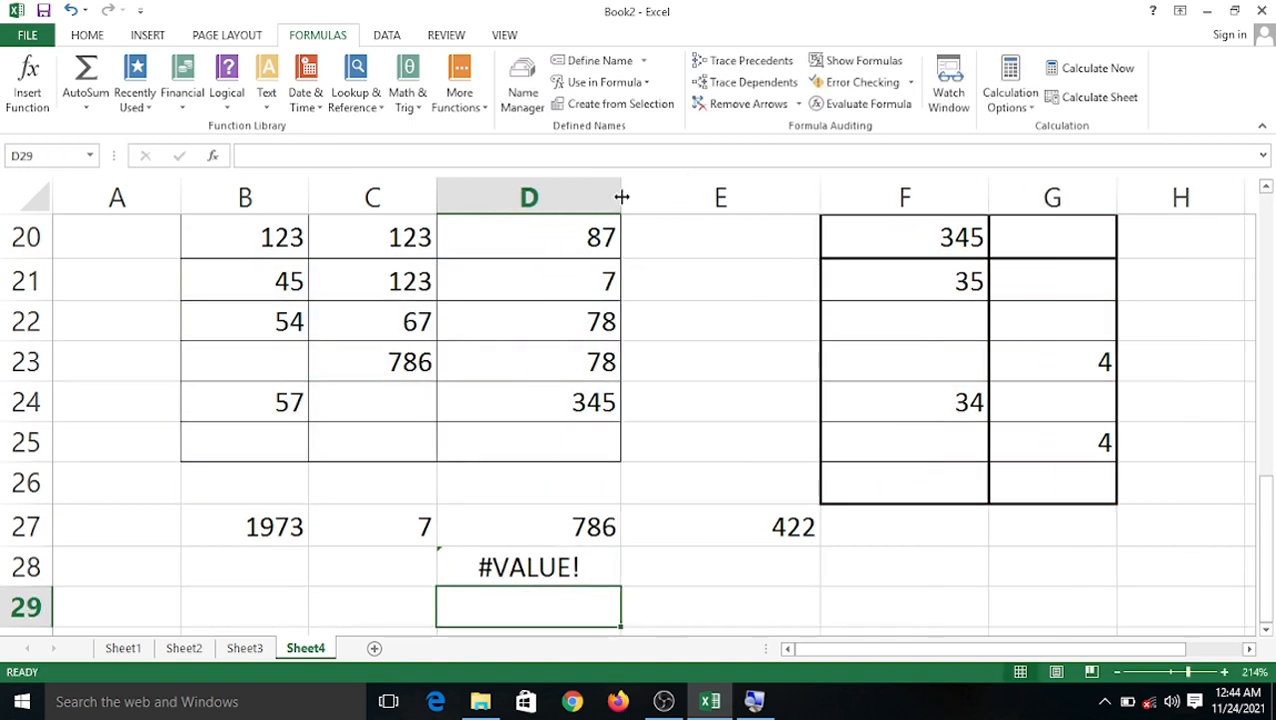
pyautogui.click(533, 576)
pyautogui.click(655, 524)
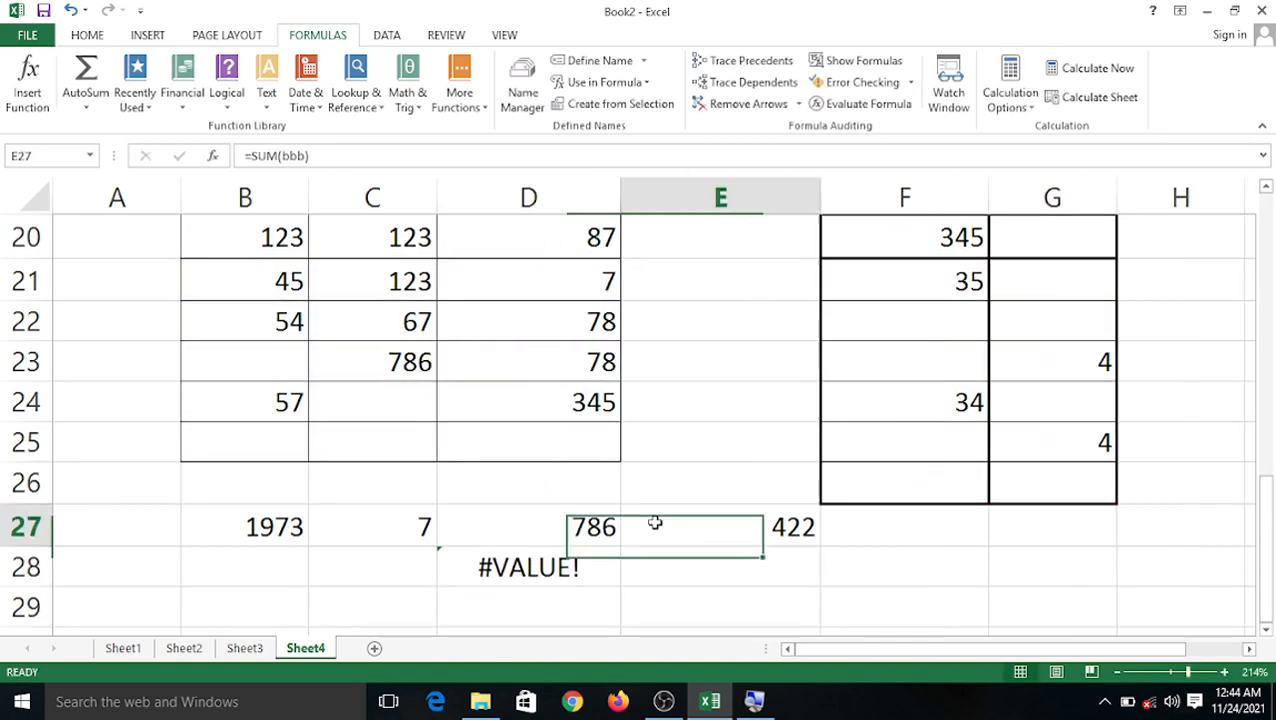
pyautogui.click(514, 560)
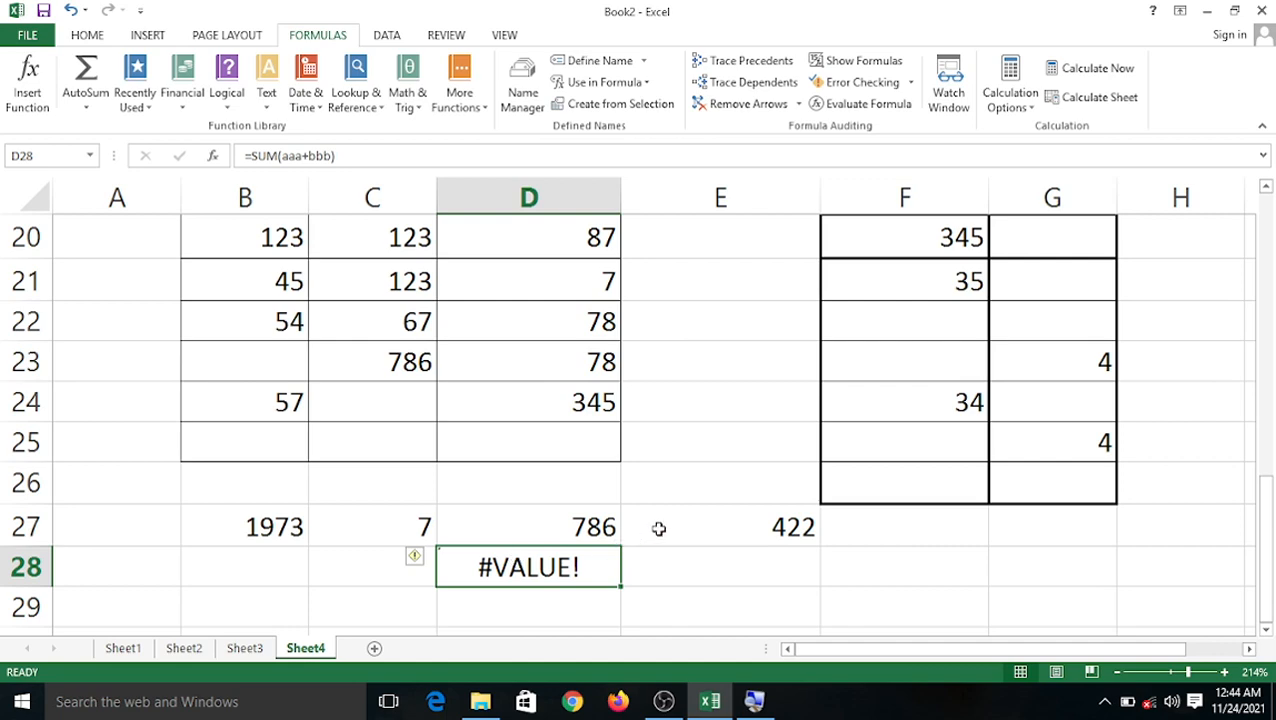
pyautogui.click(720, 572)
# Delete the #VALUE! formula from D28, leaving the cell empty.
pyautogui.scroll(6, 646, 504)
pyautogui.scroll(-6, 646, 504)
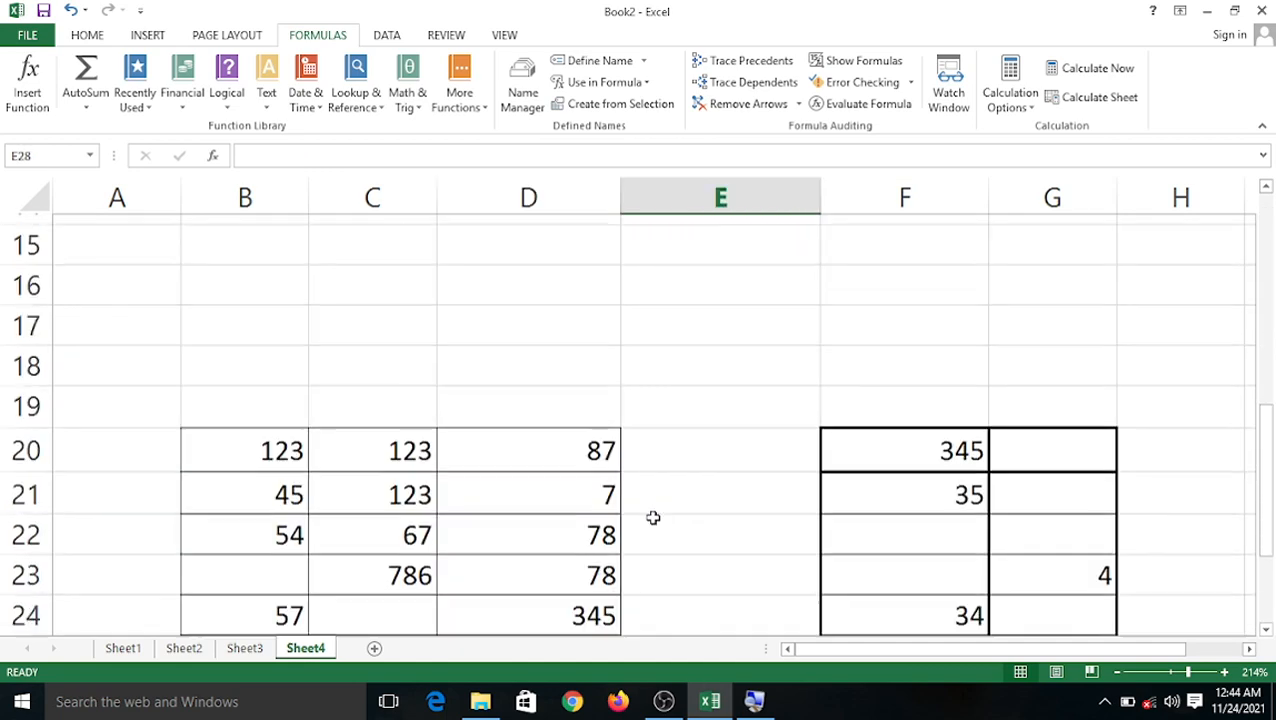
pyautogui.click(538, 572)
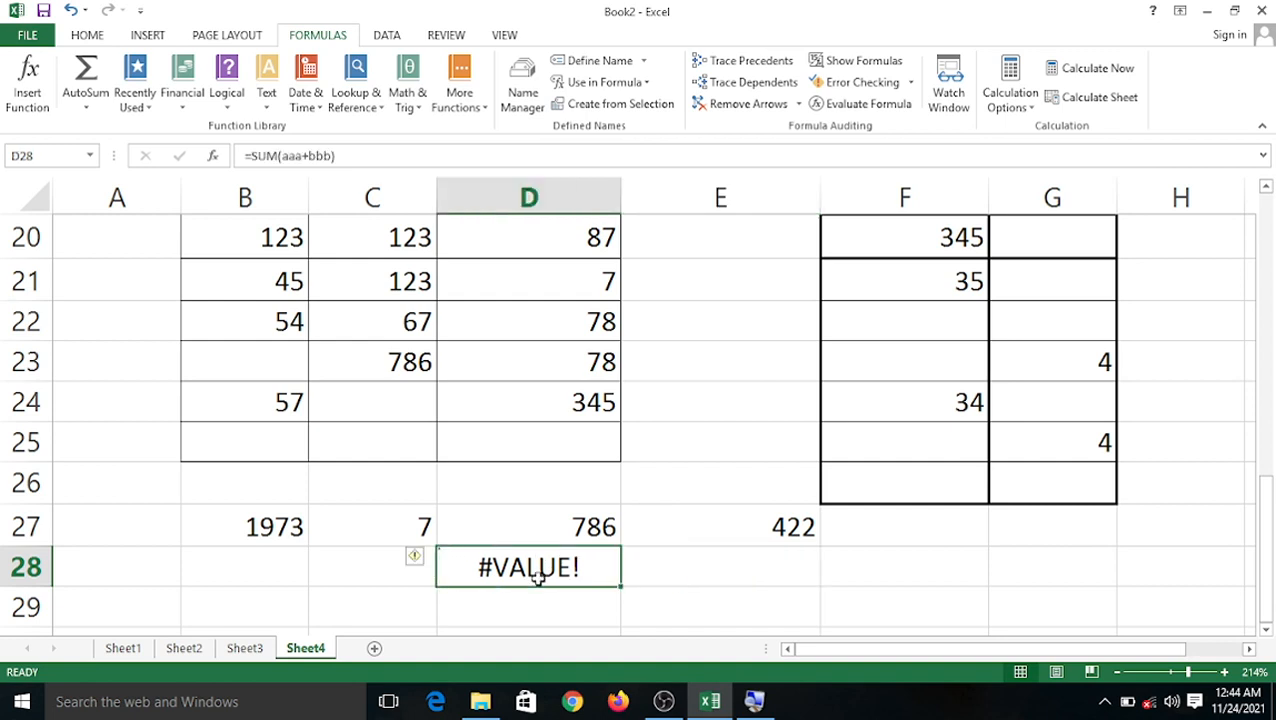
pyautogui.press('BackSpace')
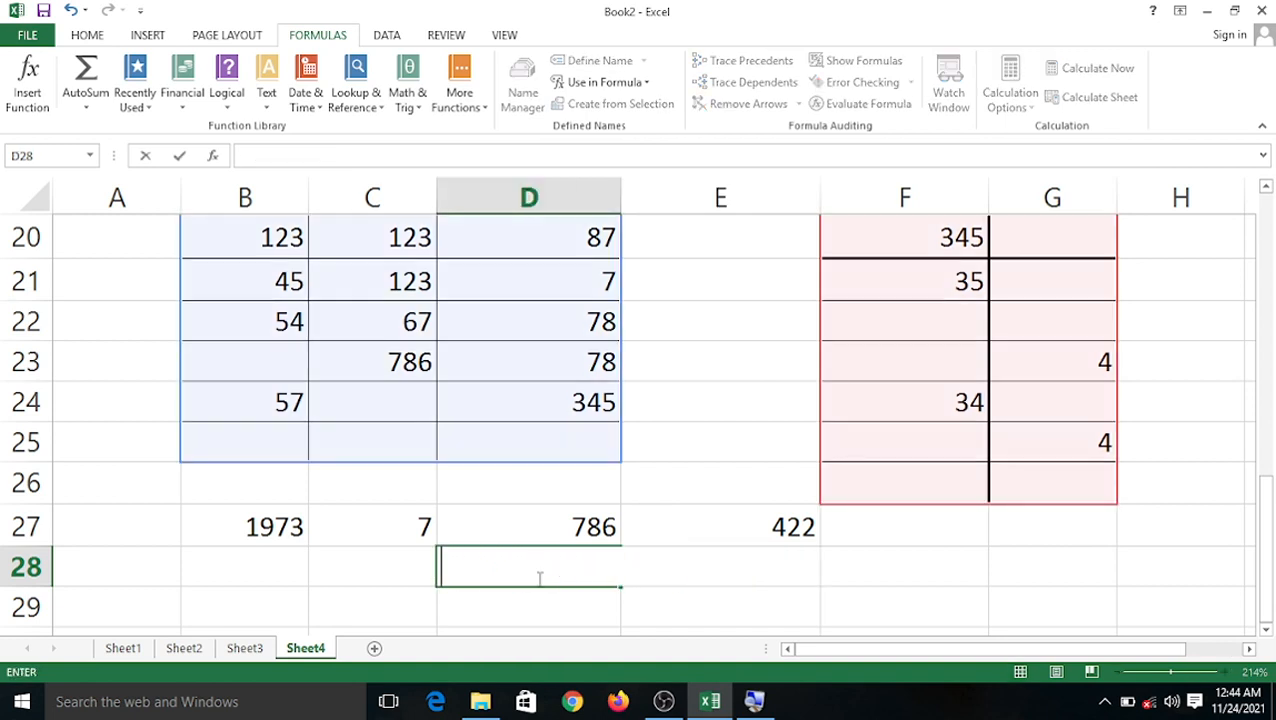
pyautogui.click(708, 490)
# Open Create Names from Selection and cancel it without creating any names.
pyautogui.click(507, 568)
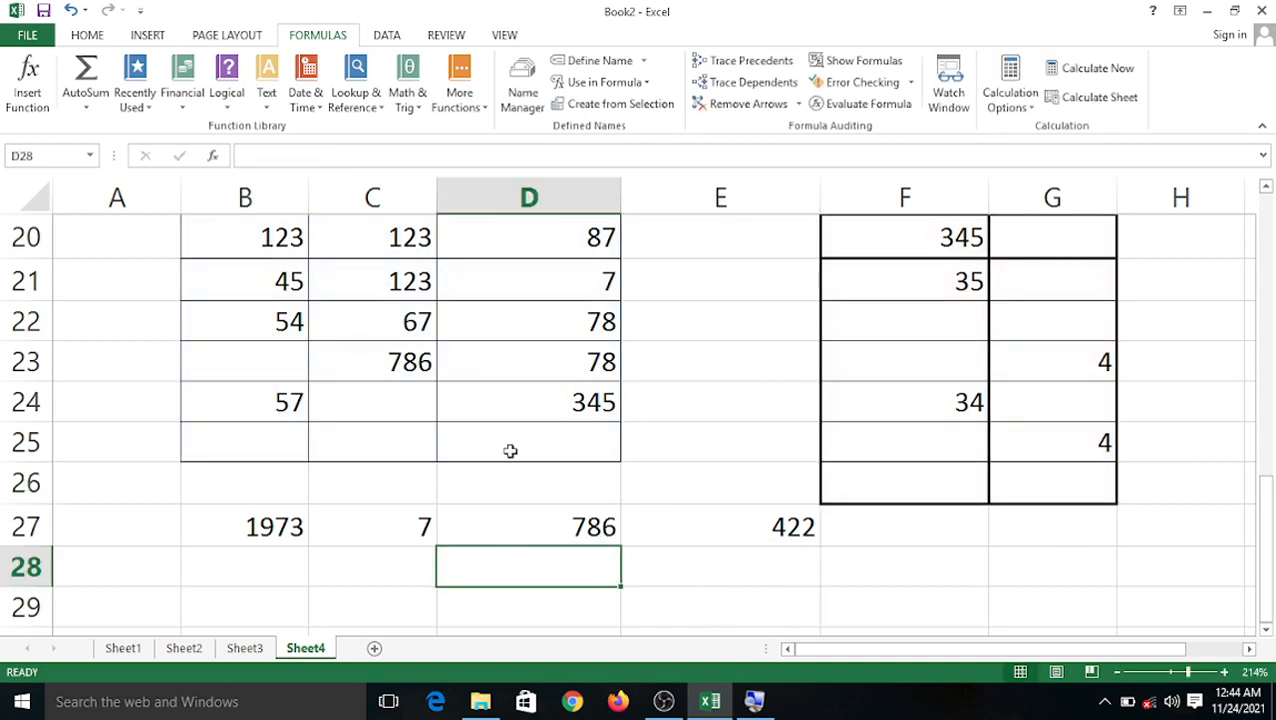
pyautogui.scroll(2, 510, 445)
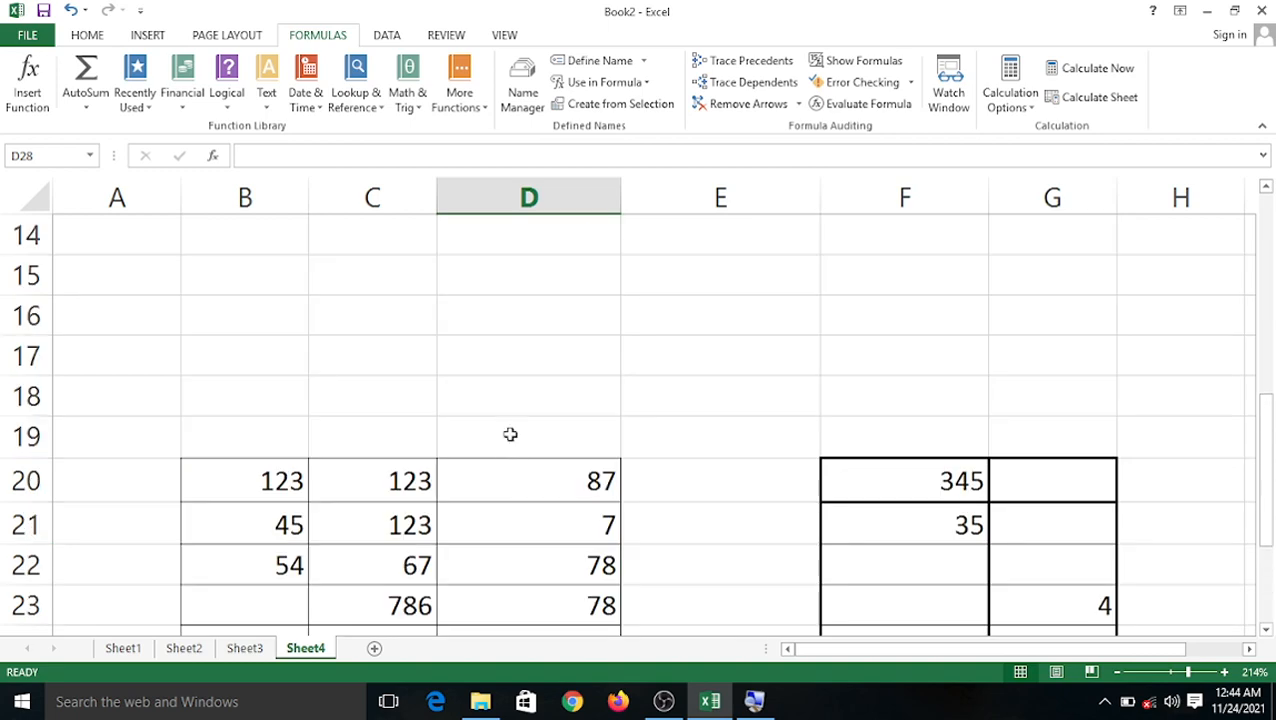
pyautogui.click(630, 105)
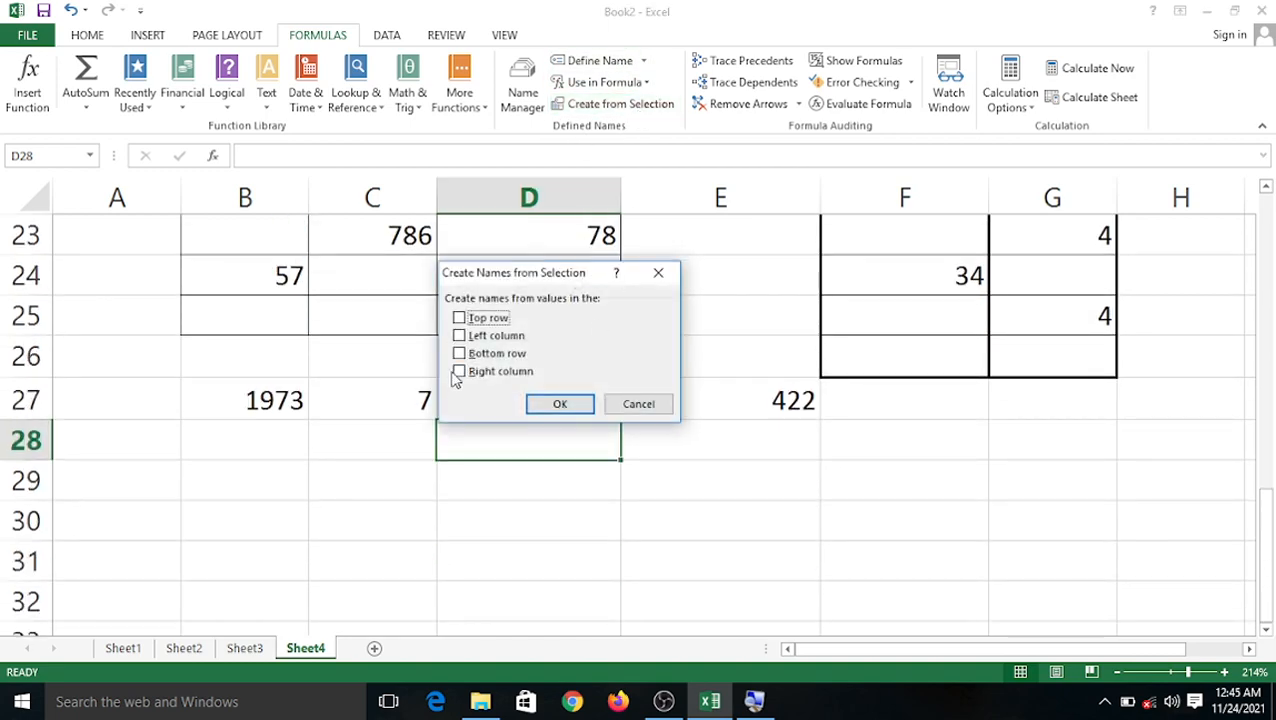
pyautogui.click(632, 405)
# In Name Manager, cancel a new name, then rename the range aaa to abc.
pyautogui.scroll(3, 618, 339)
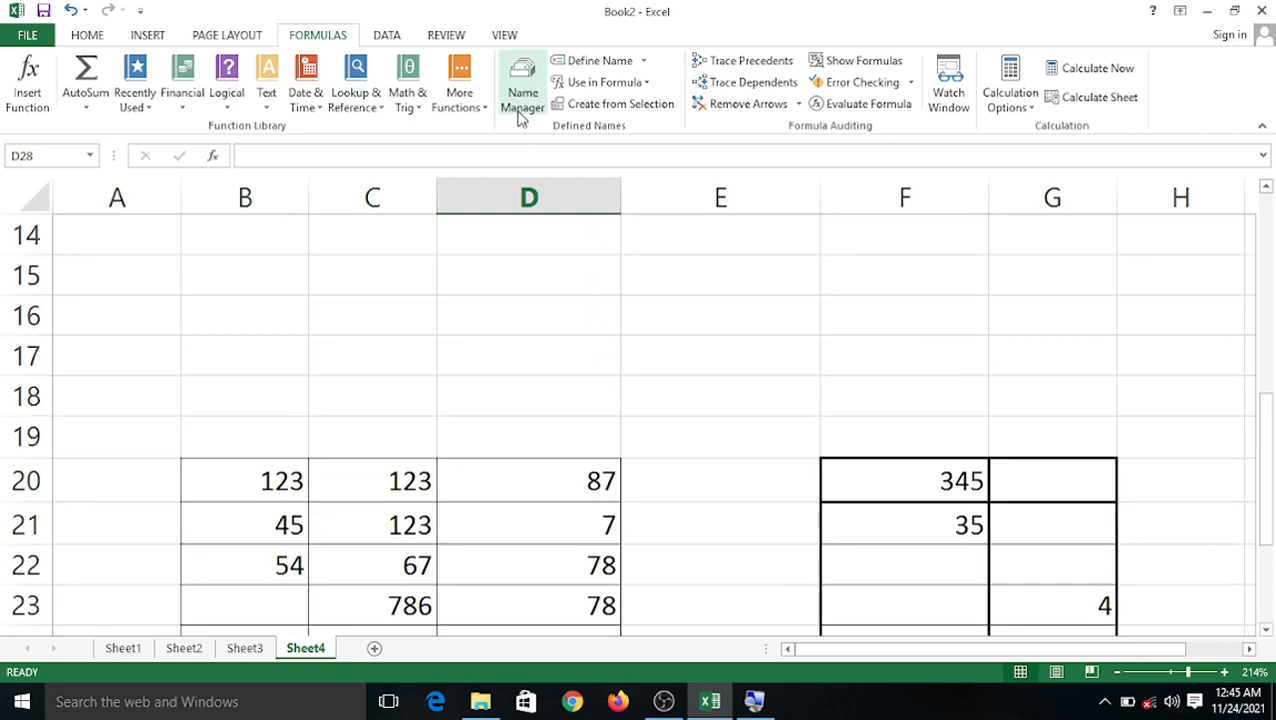
pyautogui.click(521, 100)
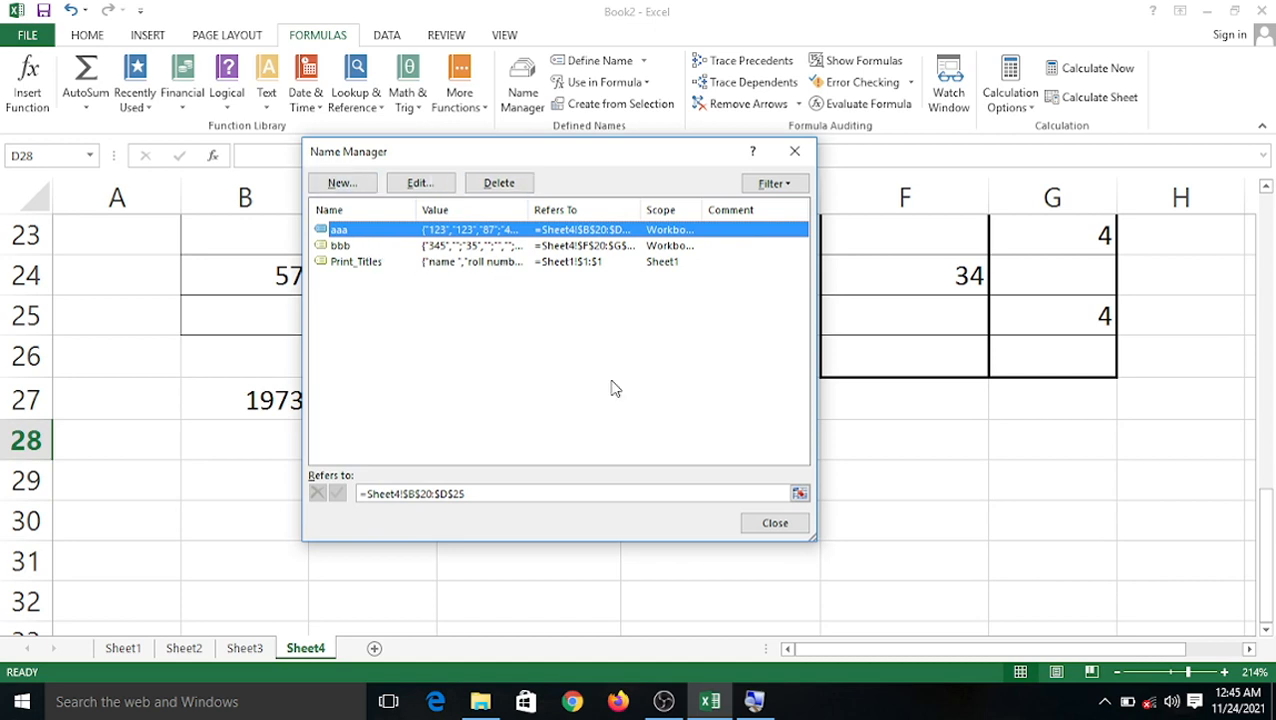
pyautogui.moveTo(814, 538); pyautogui.dragTo(925, 619)
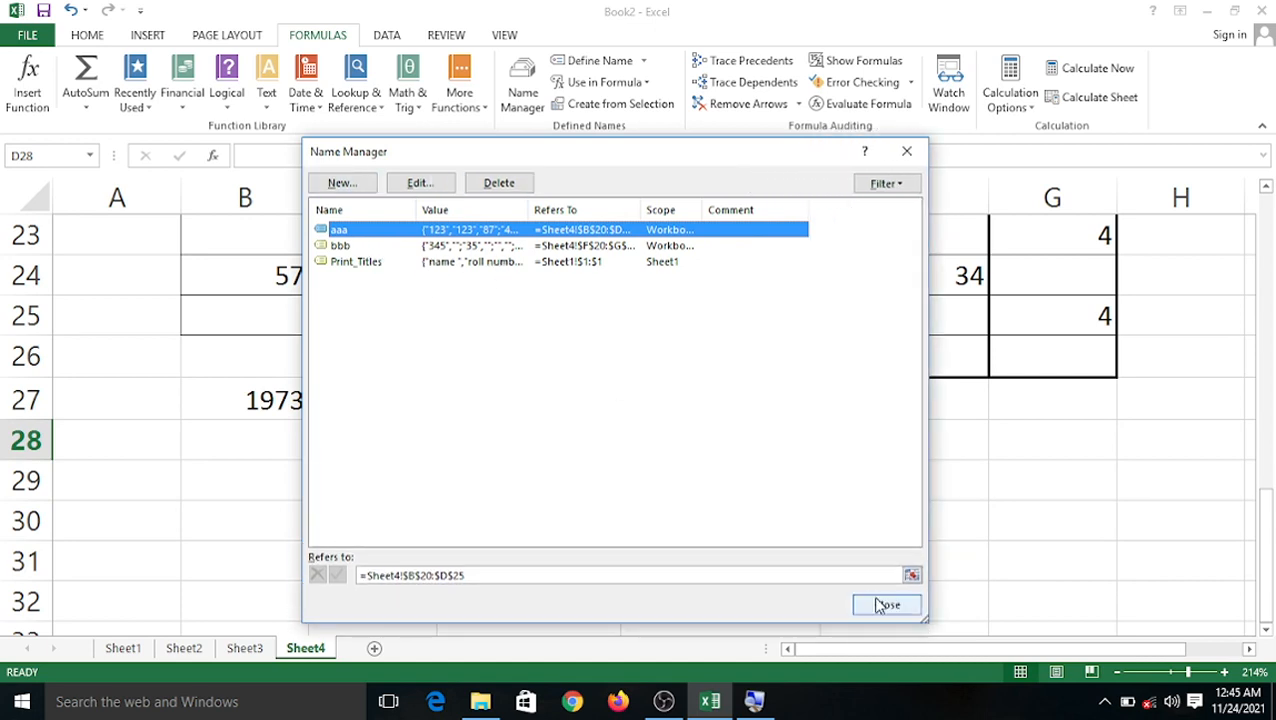
pyautogui.click(341, 184)
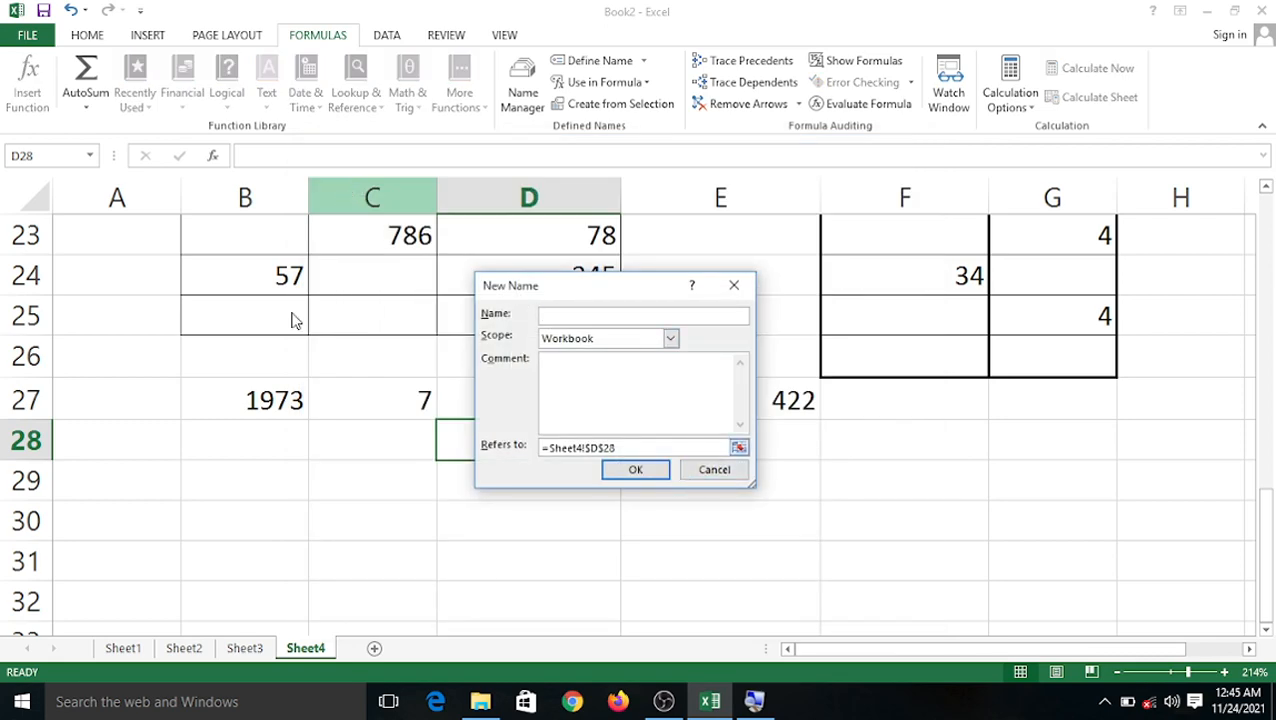
pyautogui.click(716, 471)
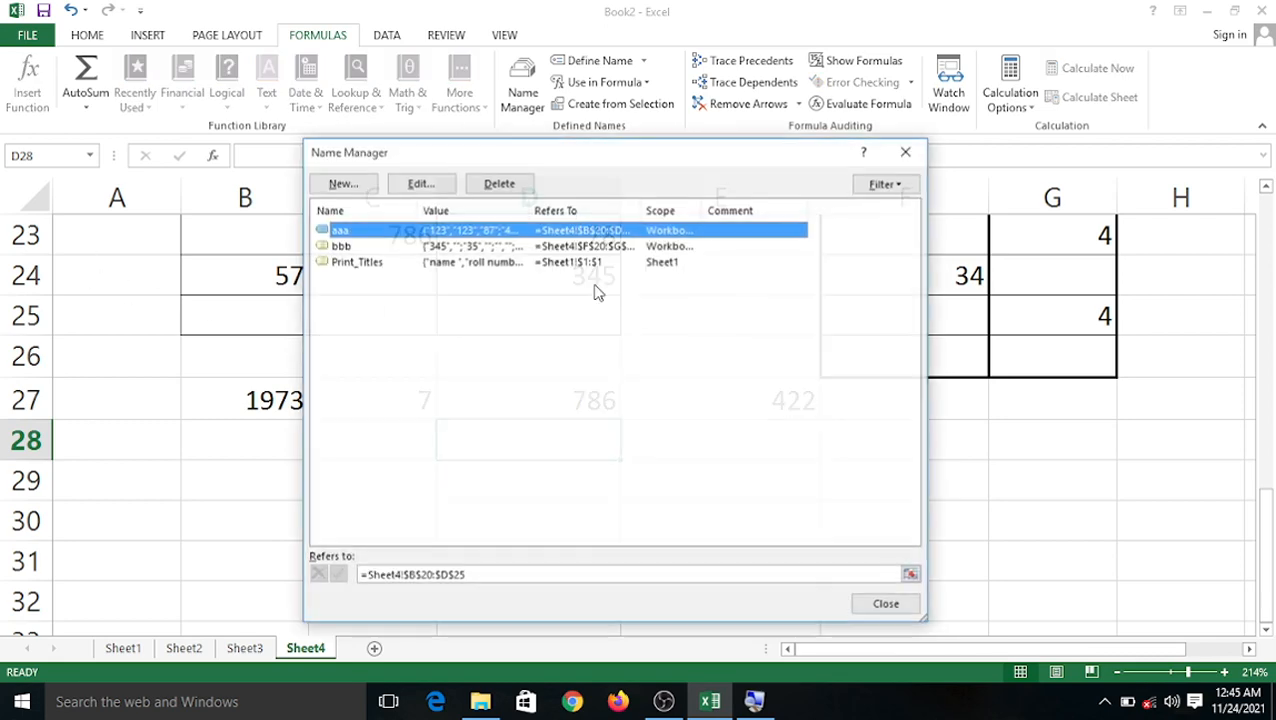
pyautogui.click(401, 187)
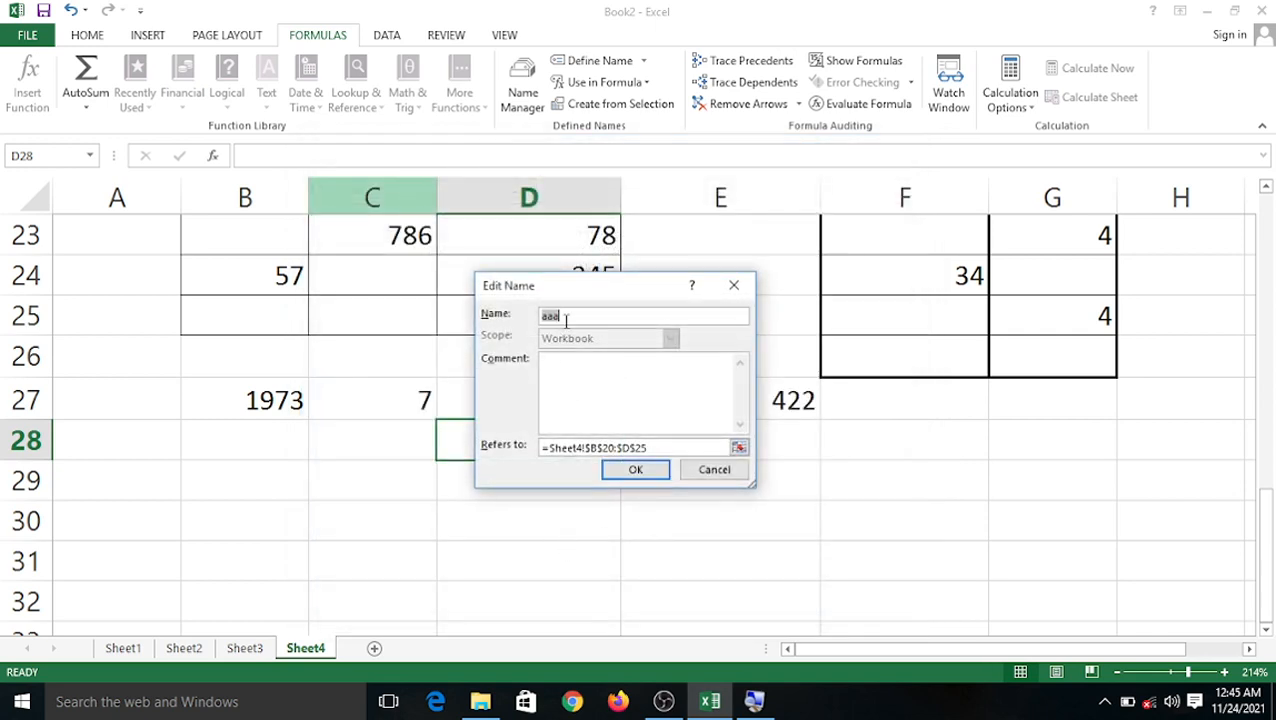
pyautogui.write('abc')
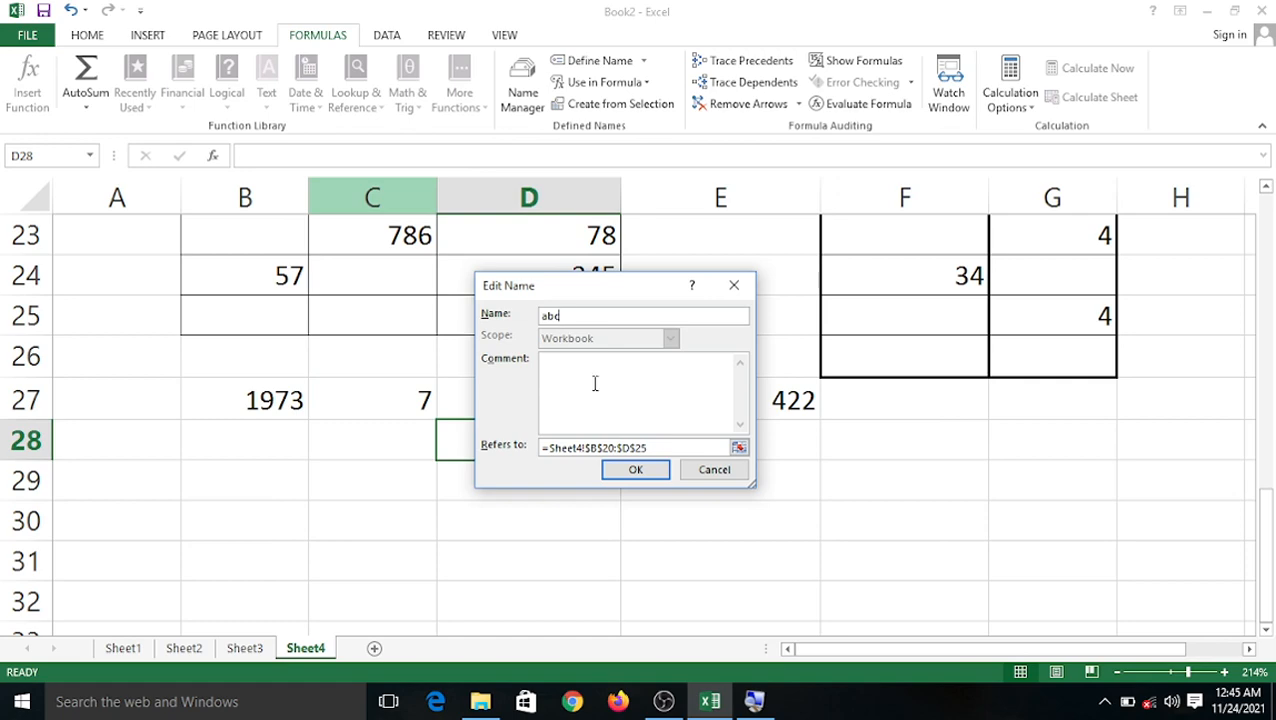
pyautogui.click(638, 472)
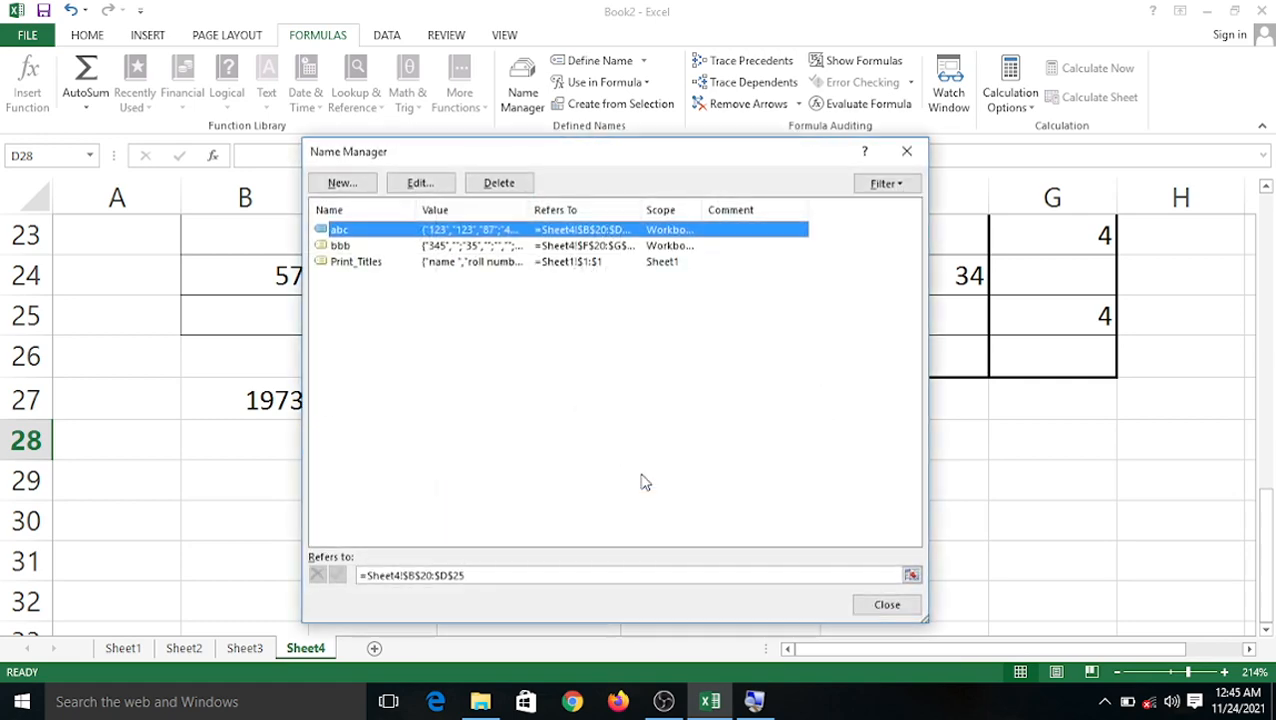
pyautogui.click(368, 263)
# Try renaming the Print_Titles name, and dismiss the two invalid-name warnings.
pyautogui.doubleClick(370, 265)
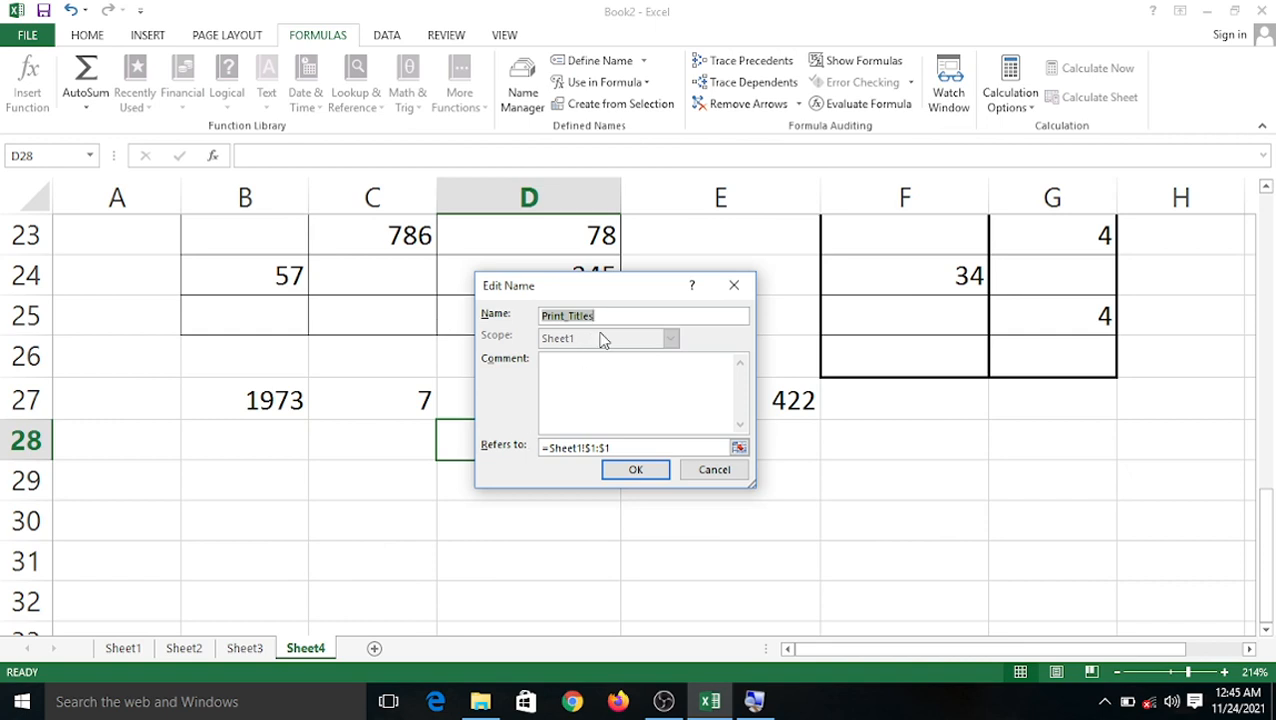
pyautogui.click(651, 472)
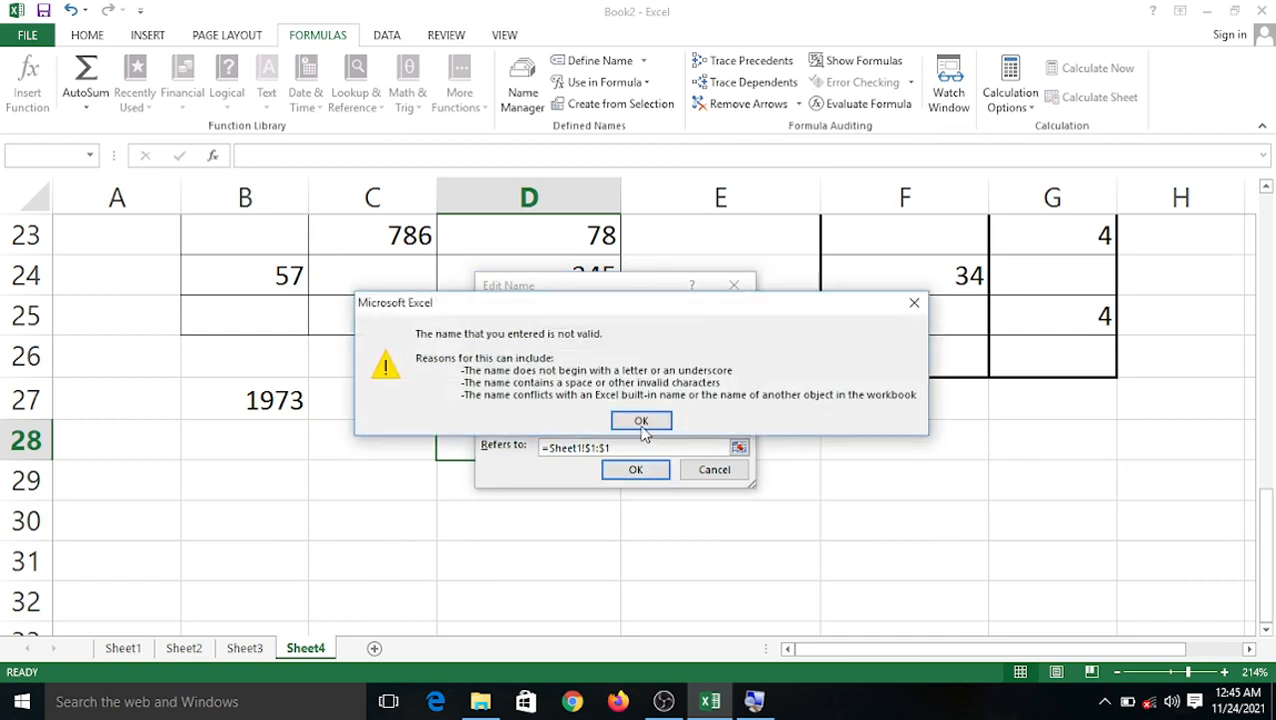
pyautogui.click(641, 422)
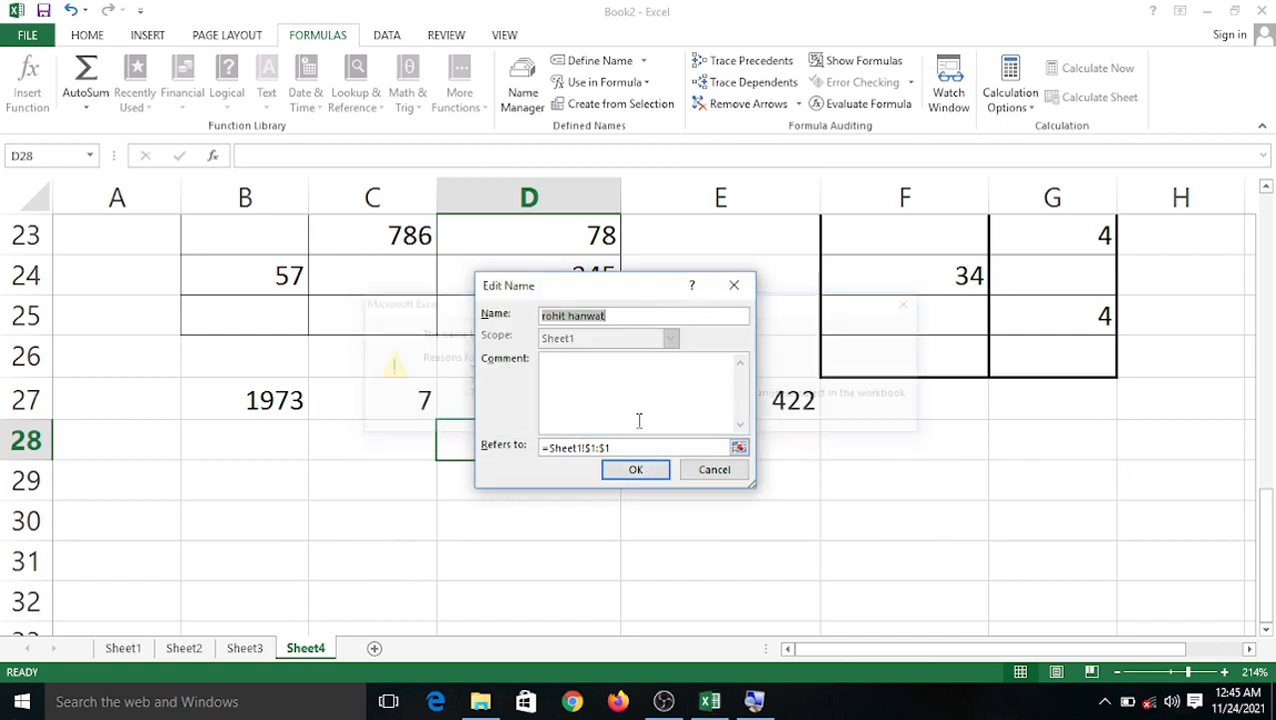
pyautogui.click(637, 470)
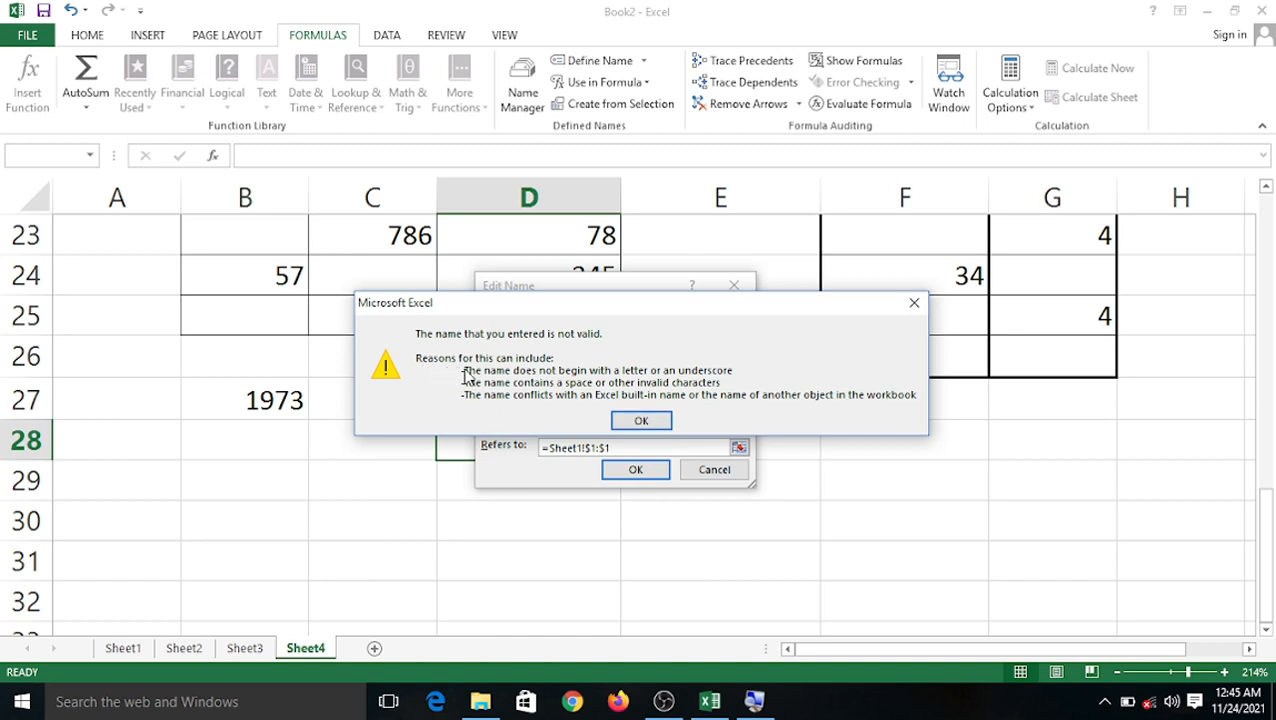
pyautogui.click(641, 422)
# Remove the space so the name is one valid word, then close Name Manager.
pyautogui.click(669, 311)
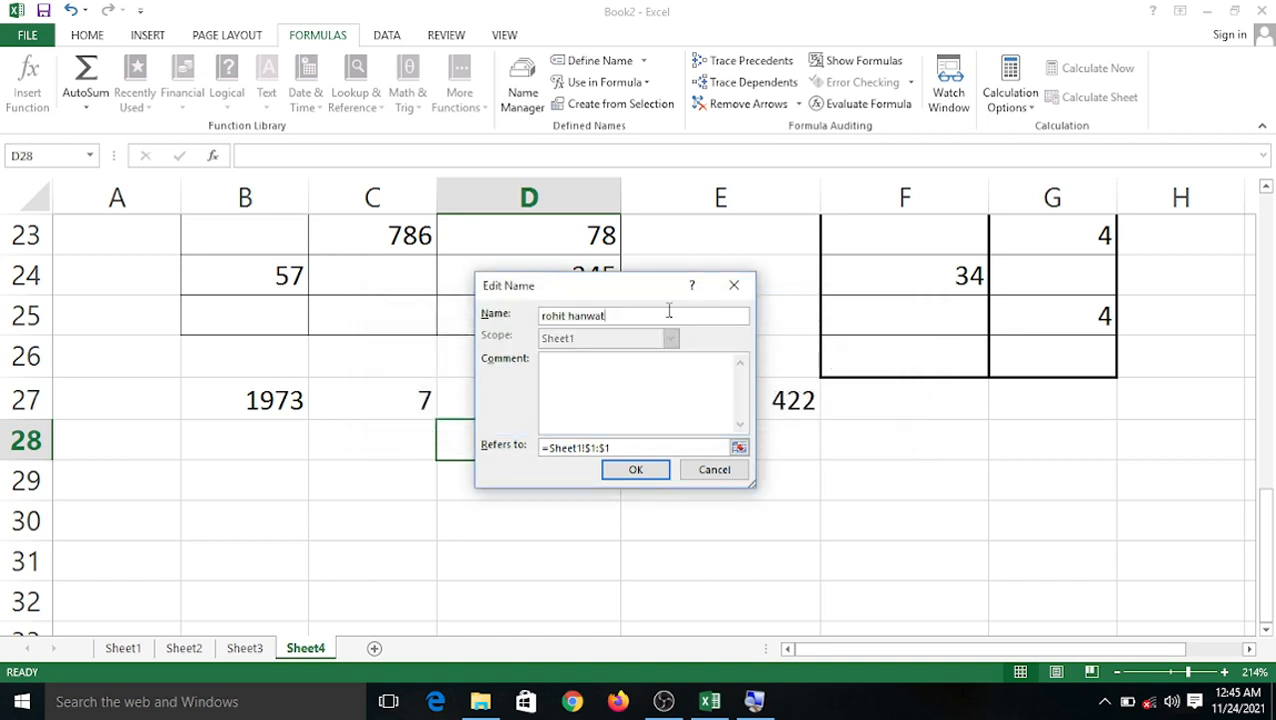
pyautogui.press('BackSpace')
pyautogui.press('BackSpace')
pyautogui.press('BackSpace')
pyautogui.press('Return')
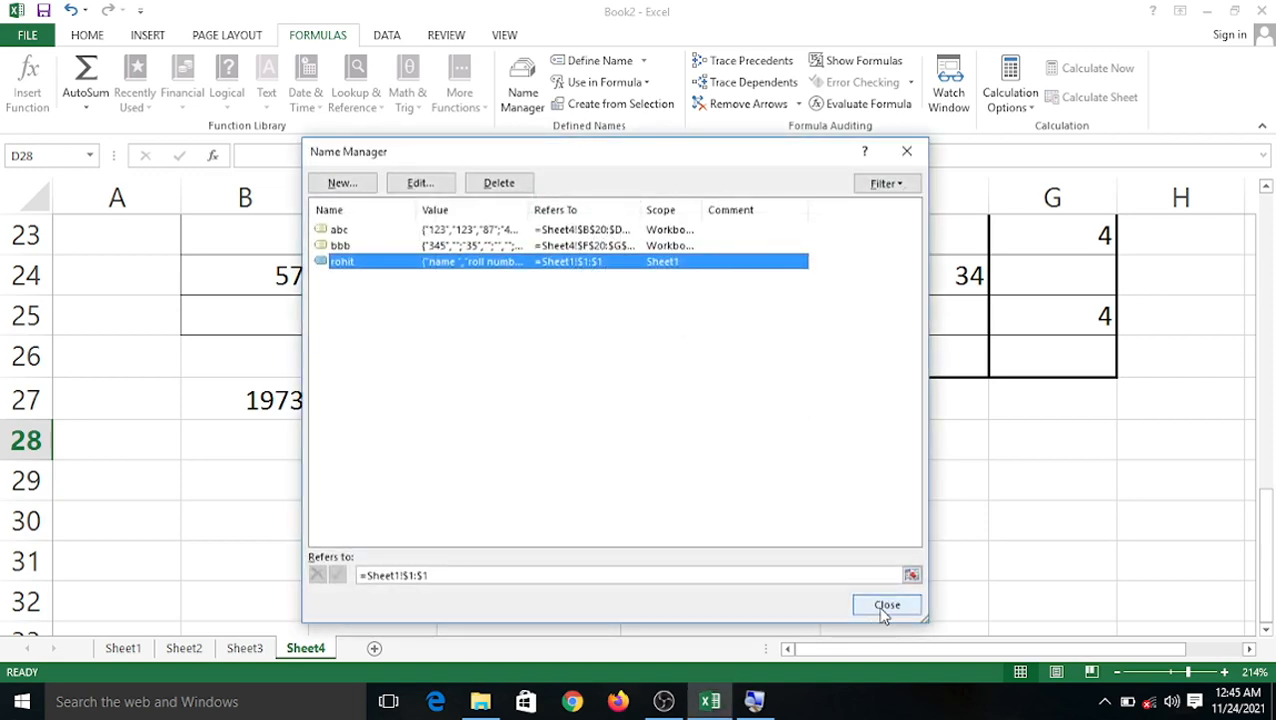
pyautogui.click(886, 606)
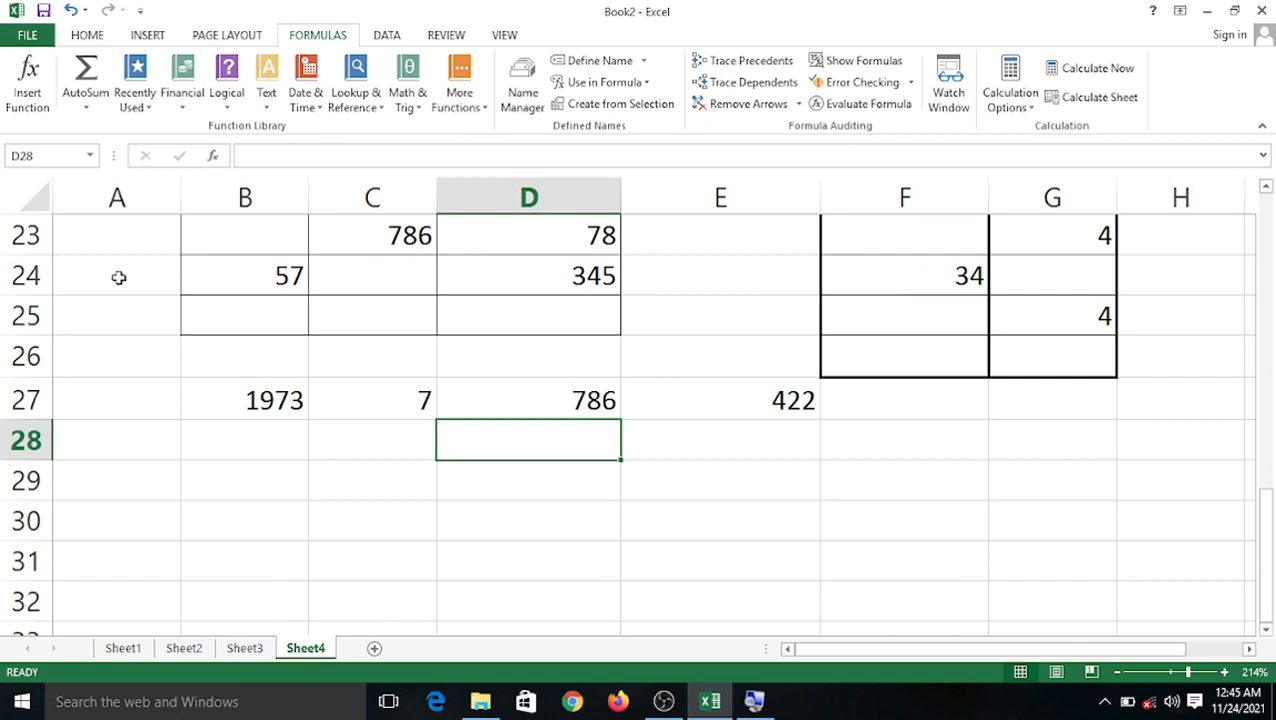
pyautogui.hotkey('ctrl', 'p')
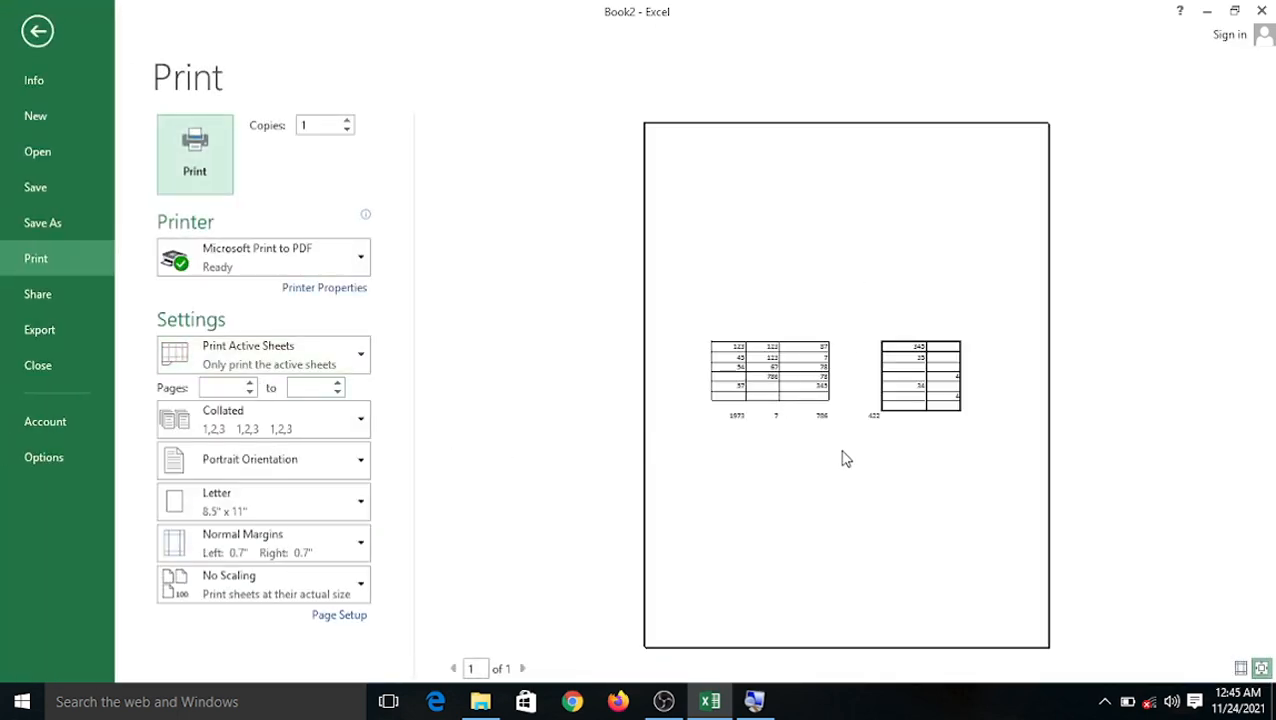
pyautogui.click(38, 36)
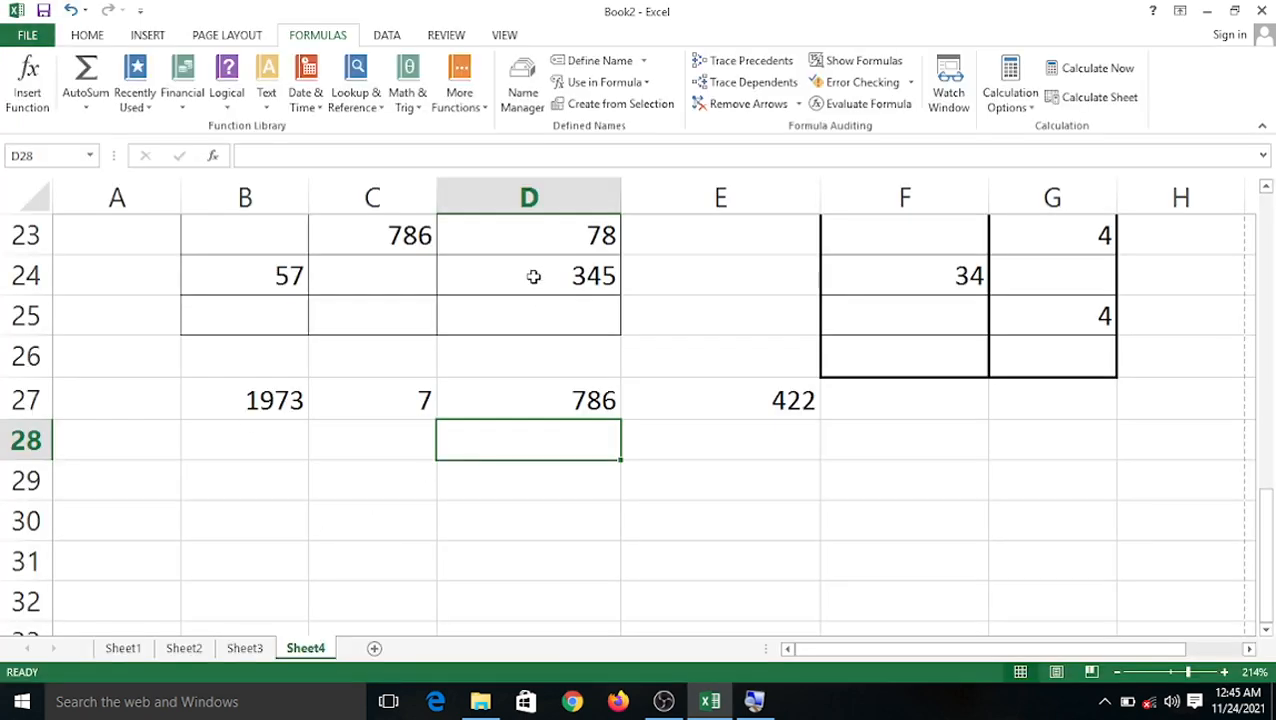
pyautogui.scroll(4, 535, 272)
pyautogui.scroll(-5, 507, 376)
pyautogui.scroll(3, 509, 377)
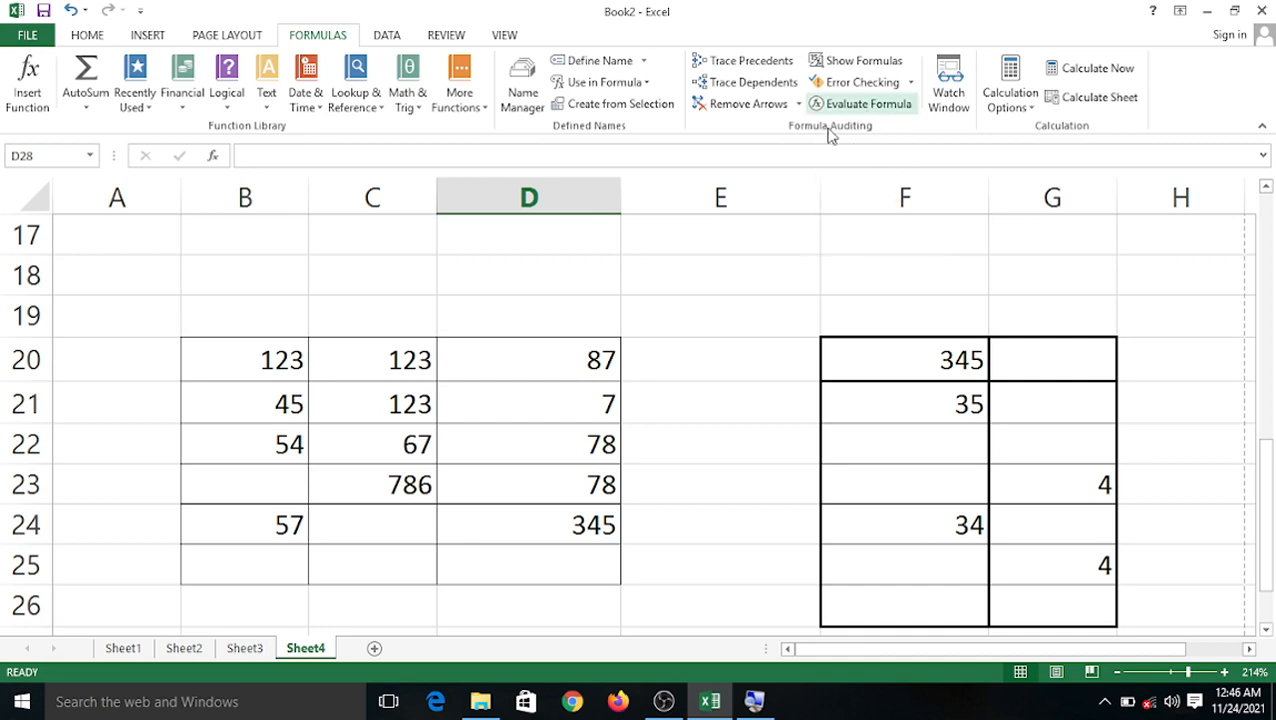
pyautogui.click(184, 648)
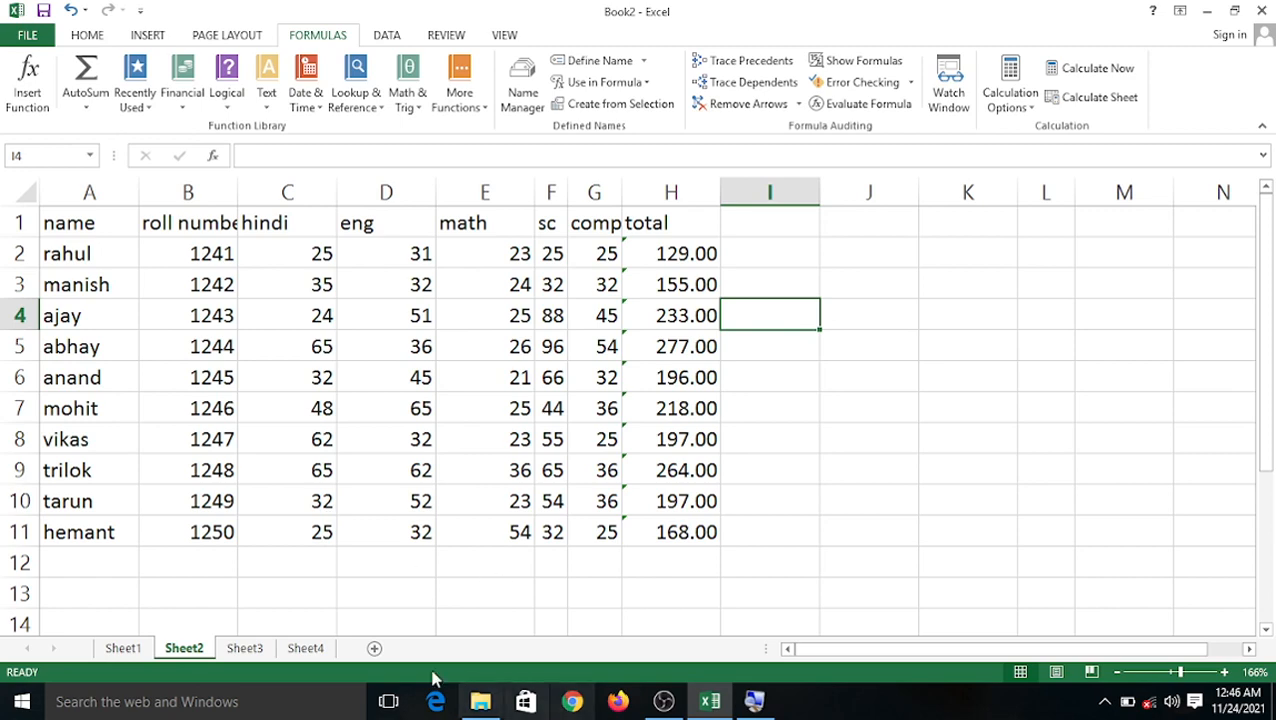
pyautogui.click(255, 648)
pyautogui.click(398, 350)
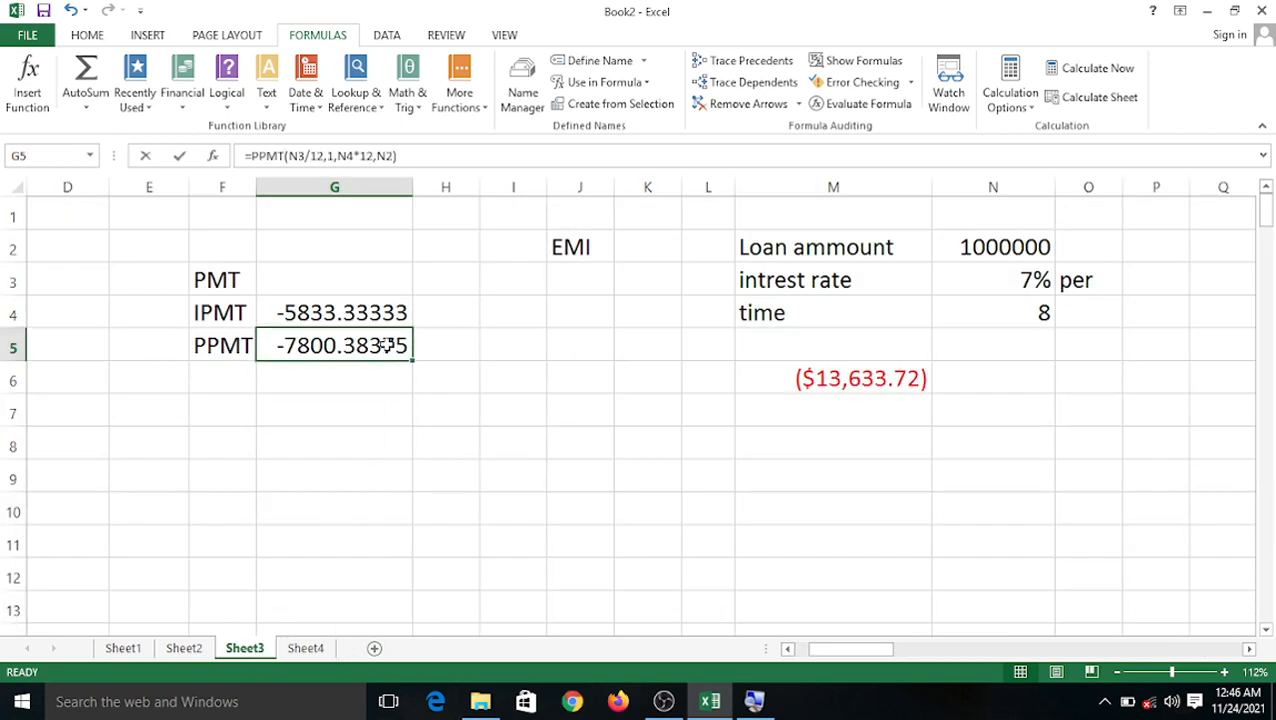
pyautogui.press('F2')
pyautogui.click(501, 478)
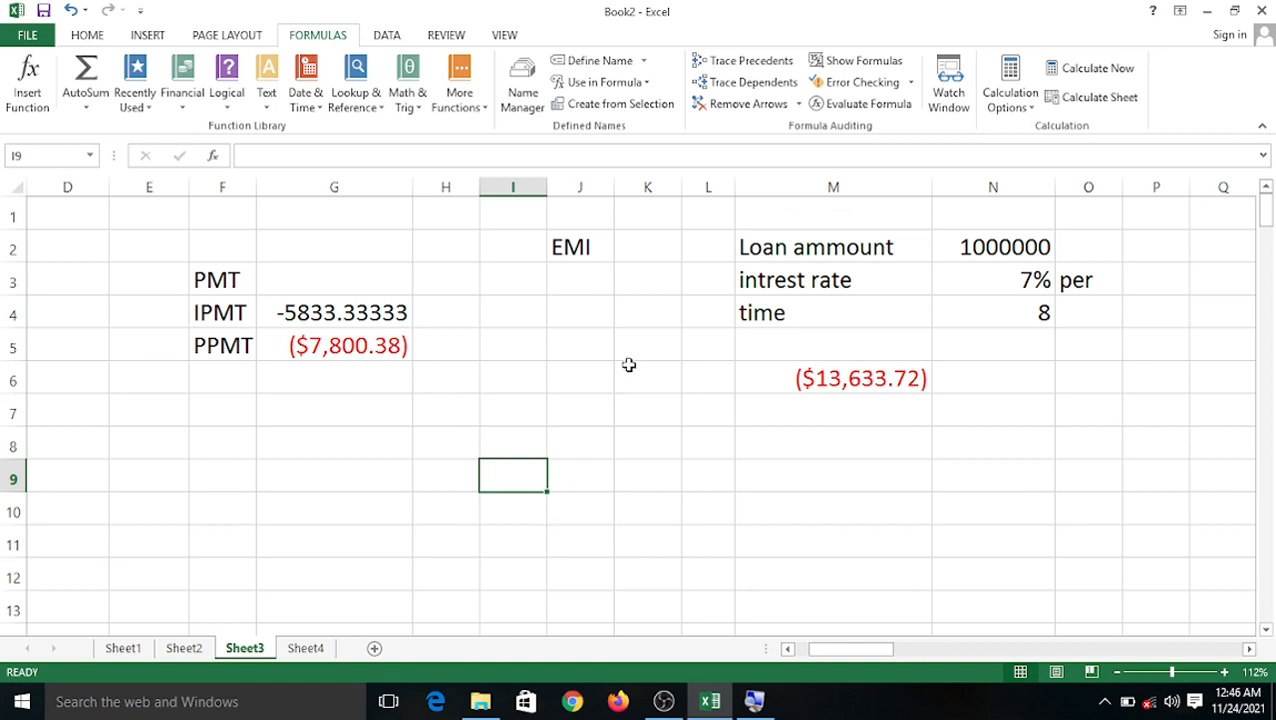
pyautogui.click(305, 648)
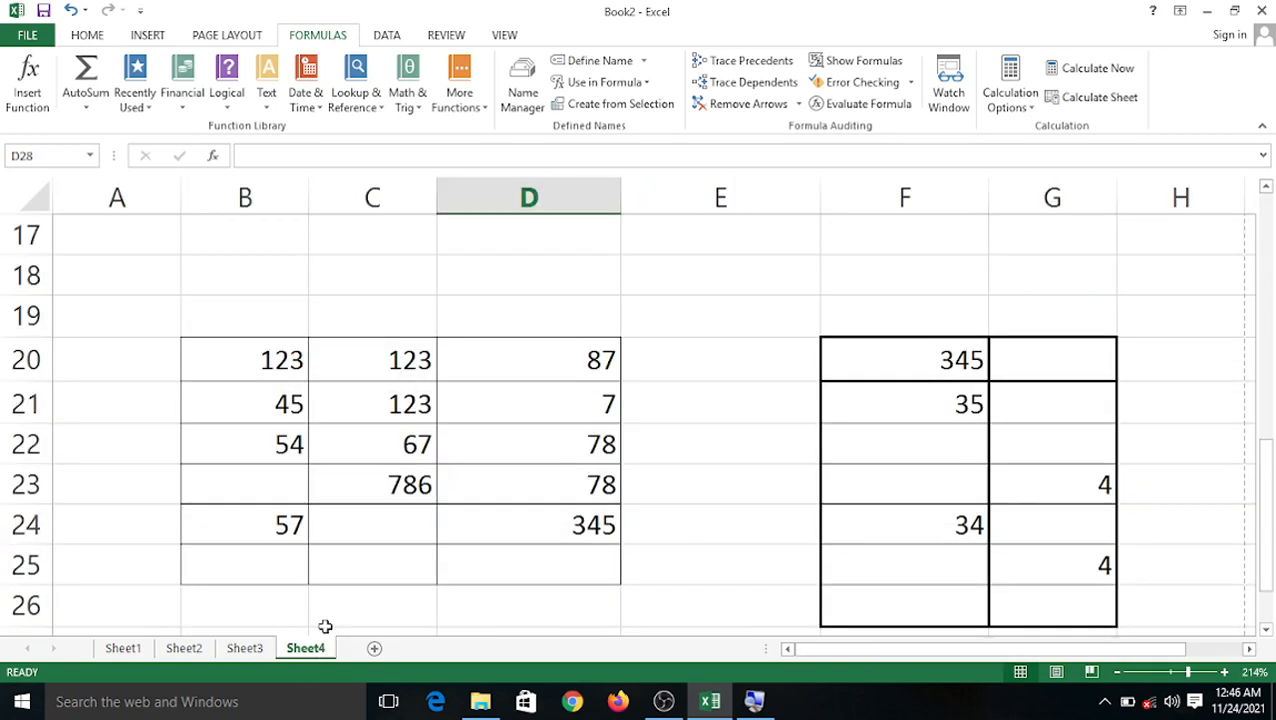
pyautogui.click(379, 279)
# Enter 25, 45 and 67 into B2, C2 and D2.
pyautogui.keyDown('ctrl'); pyautogui.scroll(7, 377, 282); pyautogui.keyUp('ctrl')
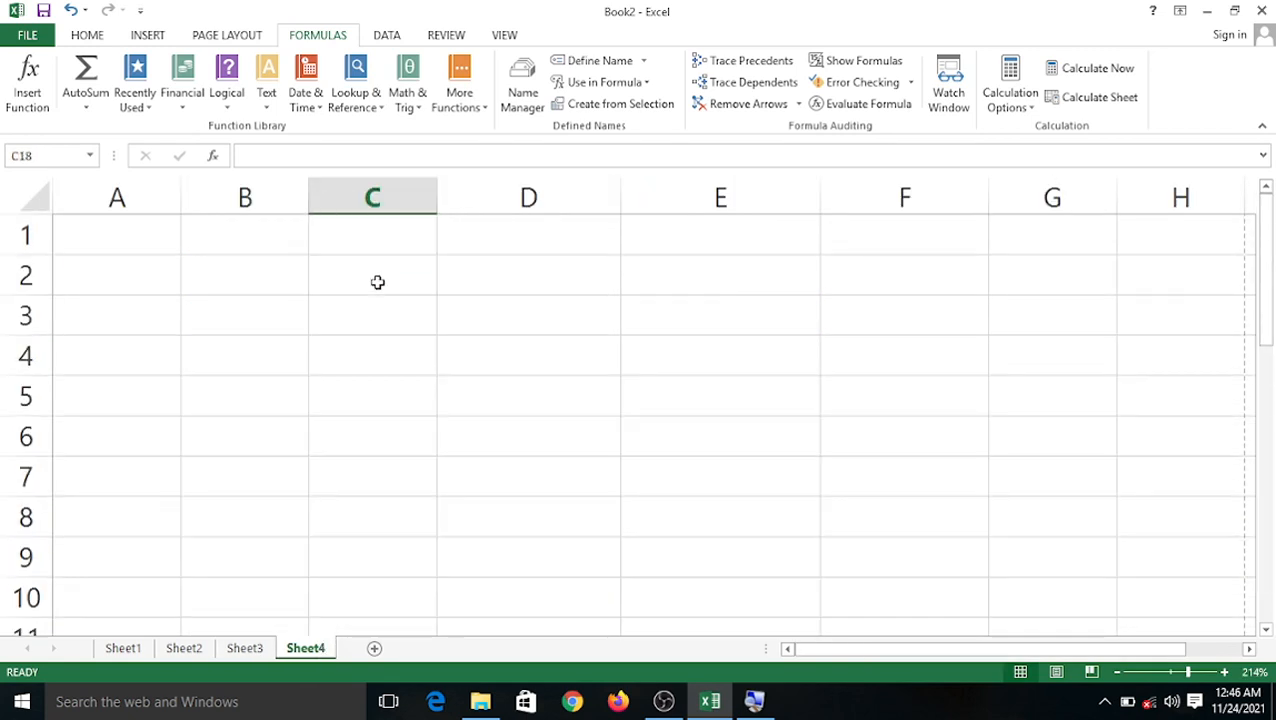
pyautogui.click(278, 296)
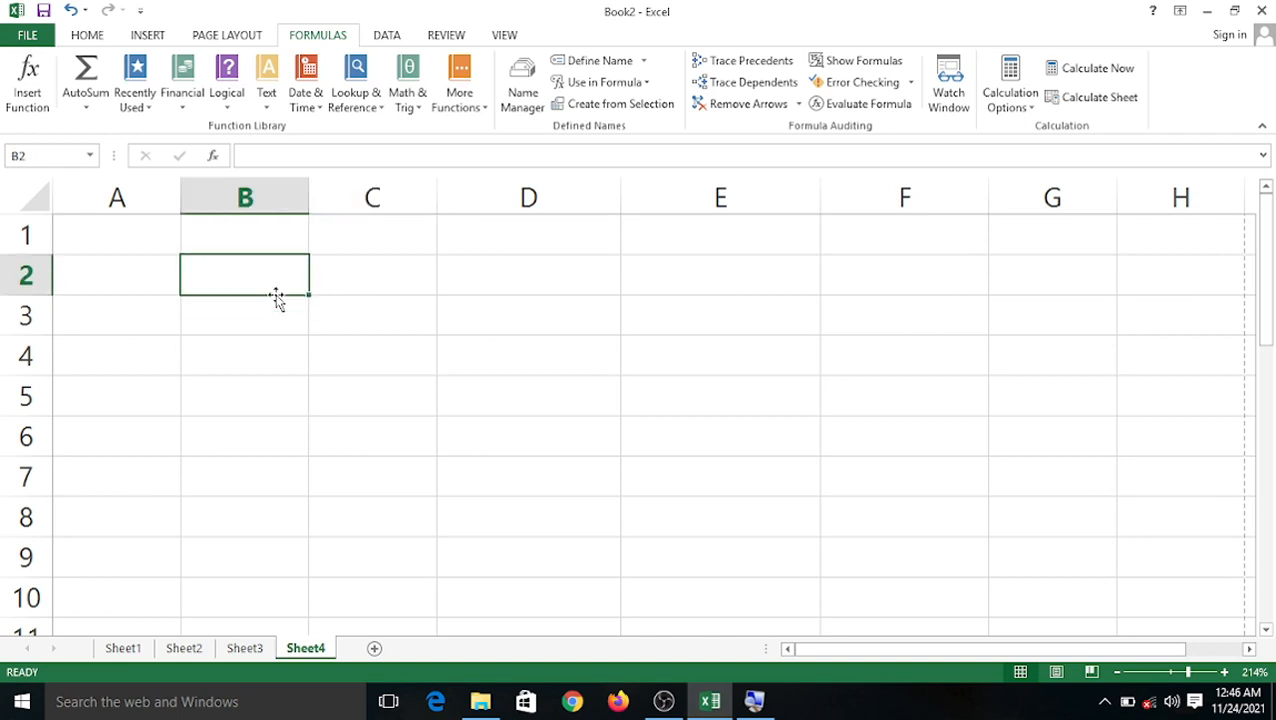
pyautogui.write('25')
pyautogui.press('Tab')
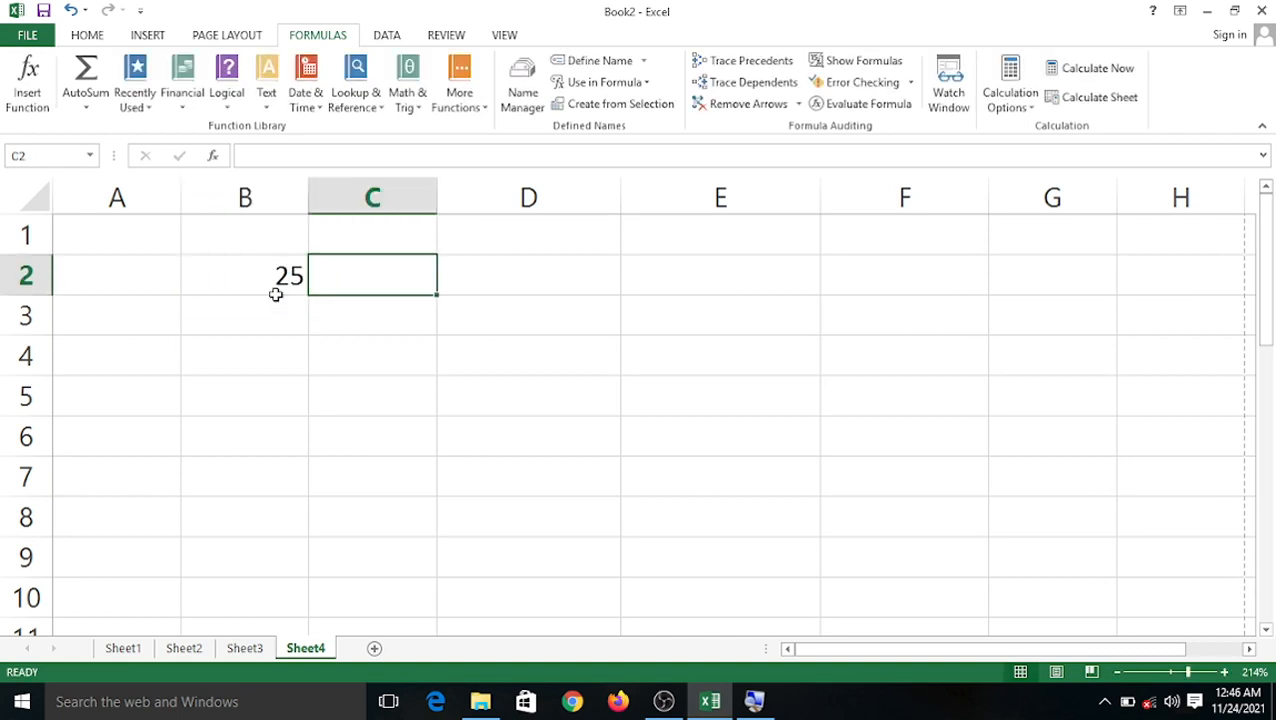
pyautogui.write('45')
pyautogui.press('Tab')
pyautogui.write('67')
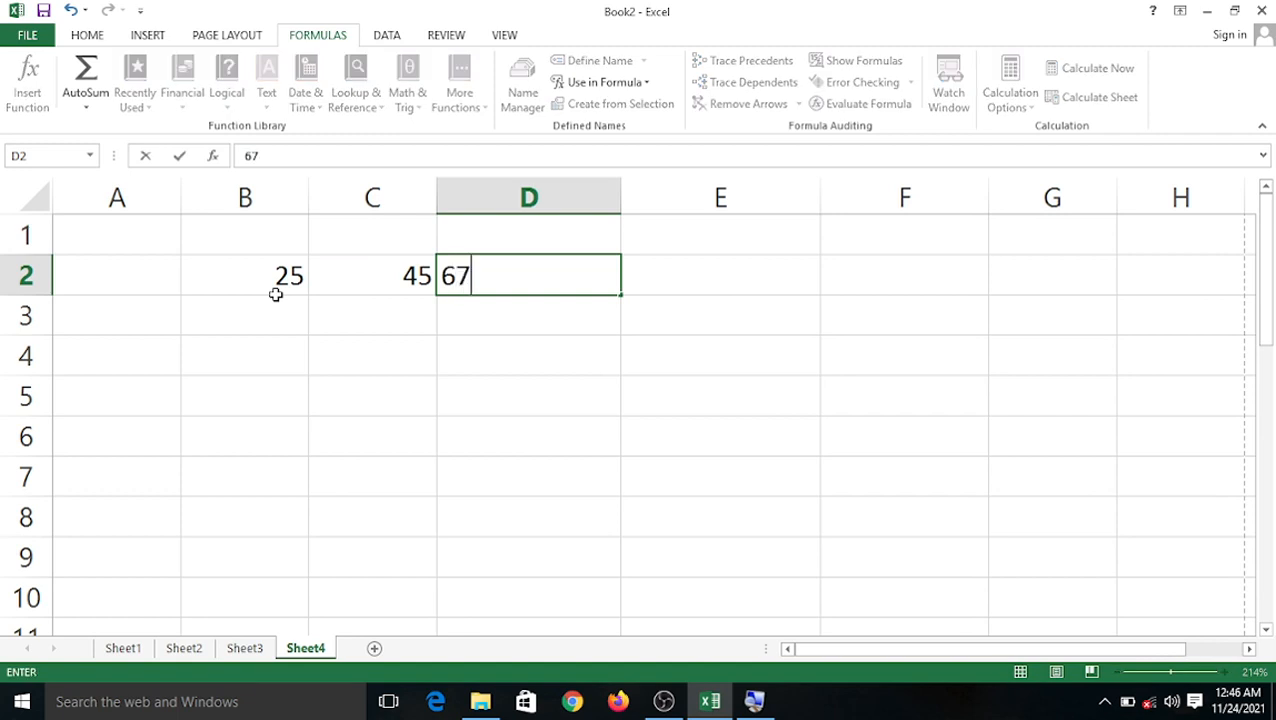
pyautogui.press('Tab')
pyautogui.press('Down')
pyautogui.press('Left')
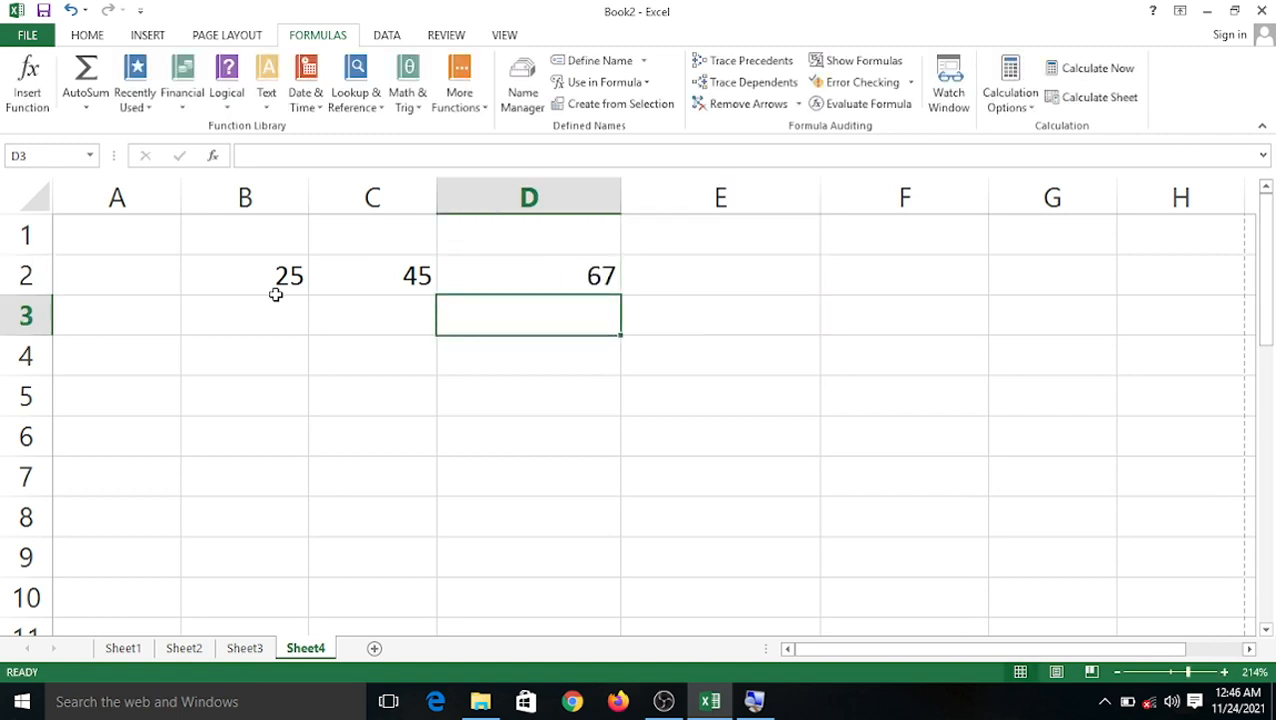
# Enter =SUM(B2:D2) in C4 to total 137, and check the formula.
pyautogui.click(343, 360)
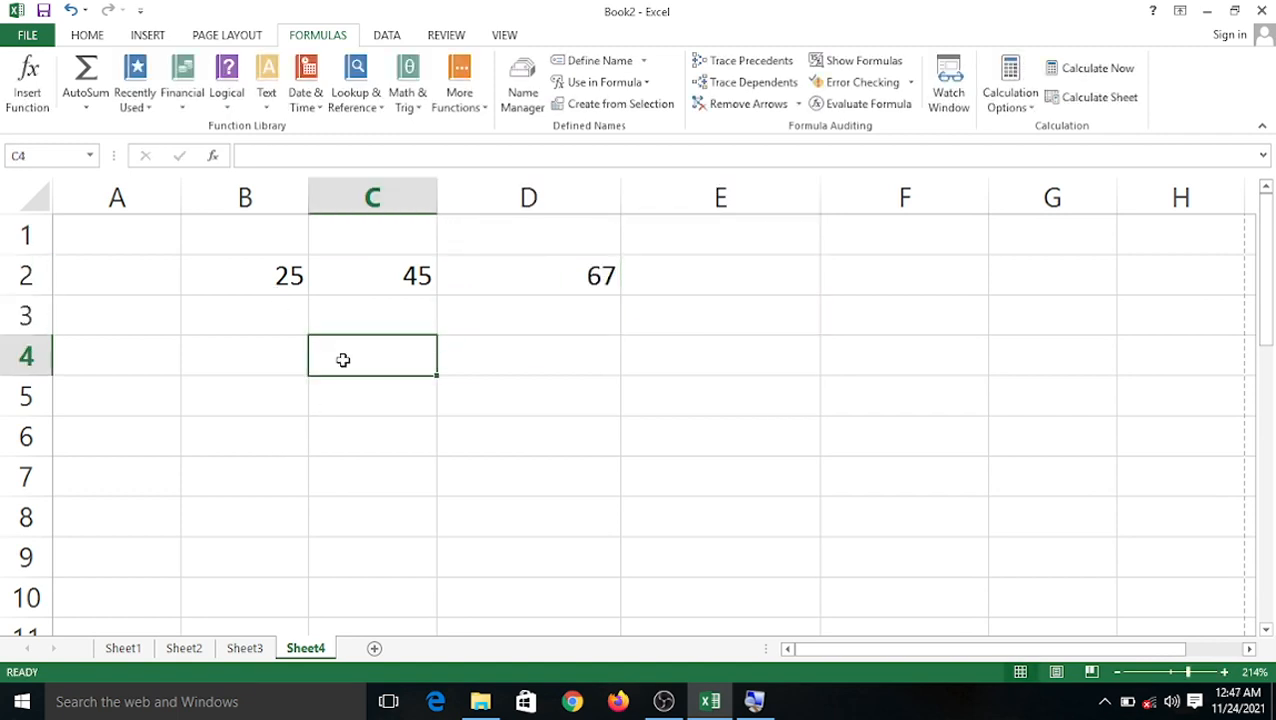
pyautogui.write('=su')
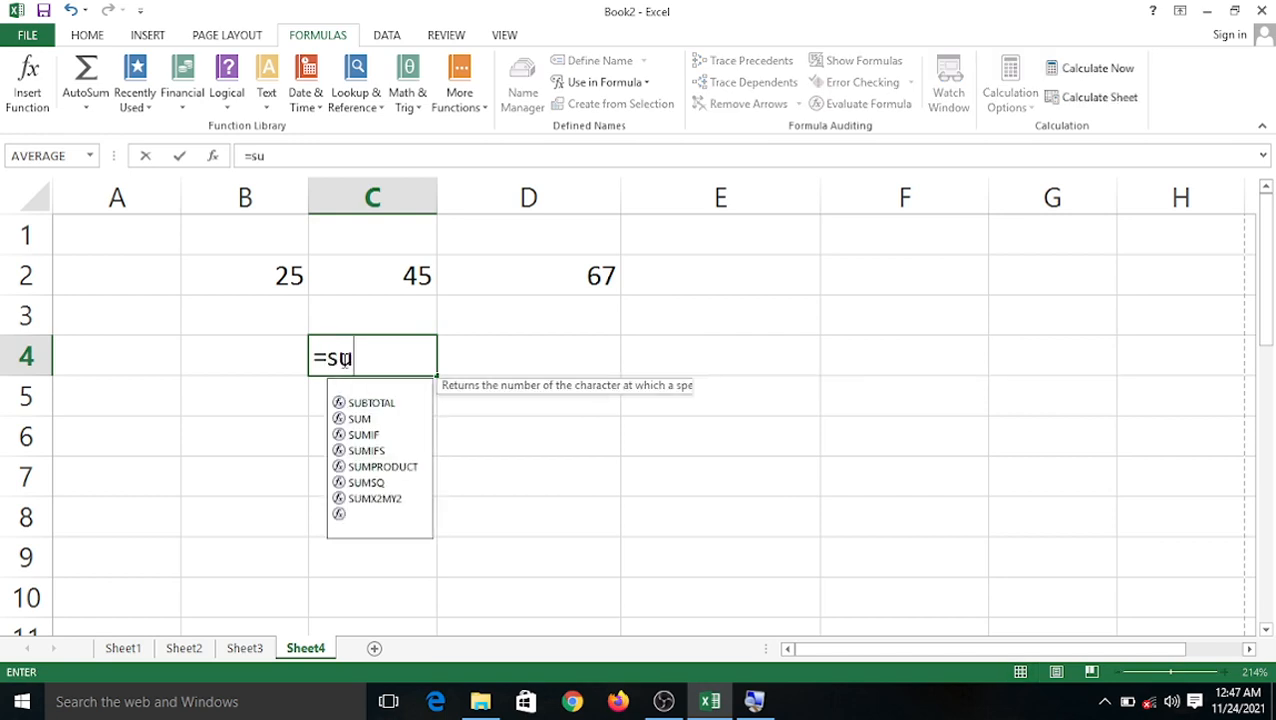
pyautogui.write('m(')
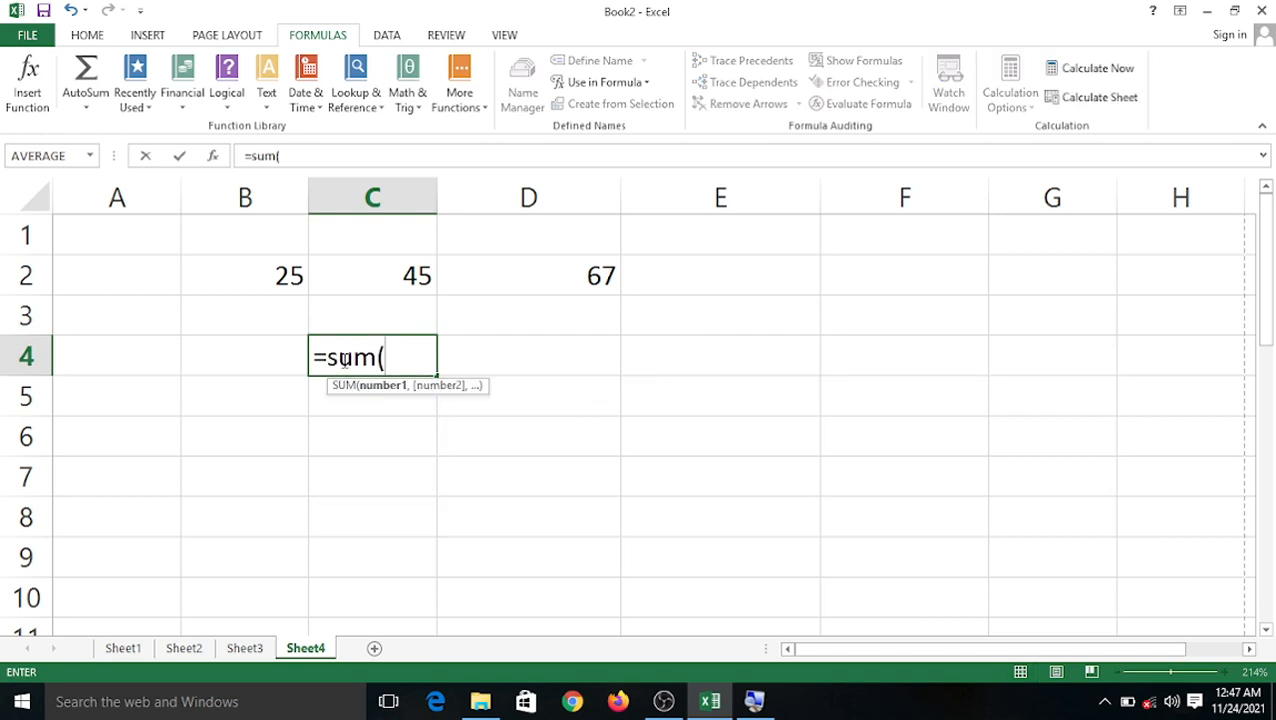
pyautogui.moveTo(245, 288); pyautogui.dragTo(527, 278)
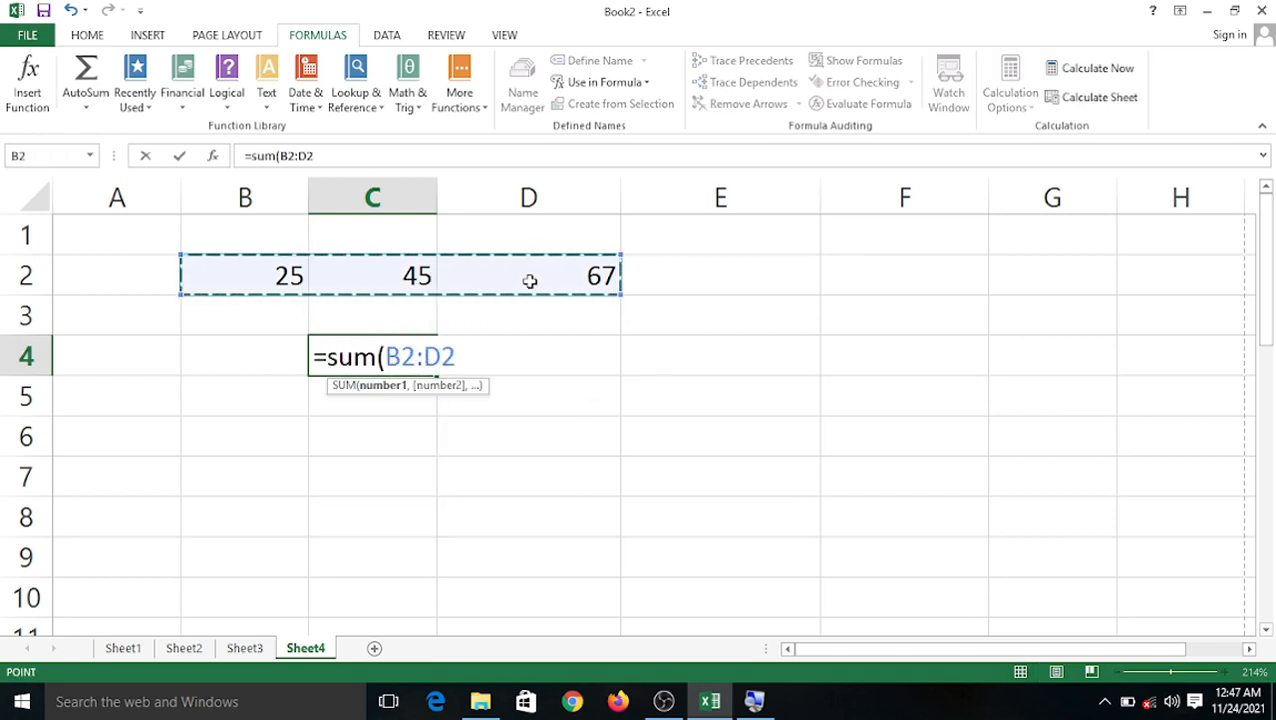
pyautogui.write(')')
pyautogui.press('Return')
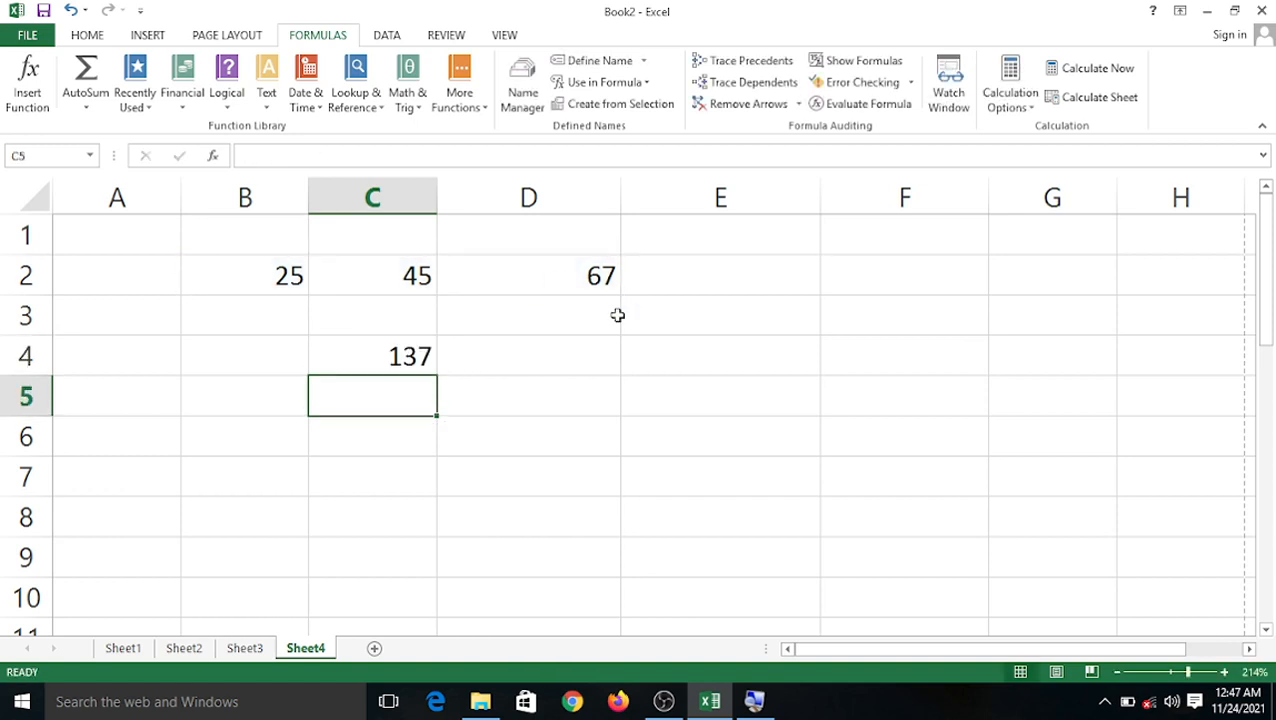
pyautogui.click(690, 398)
pyautogui.doubleClick(356, 354)
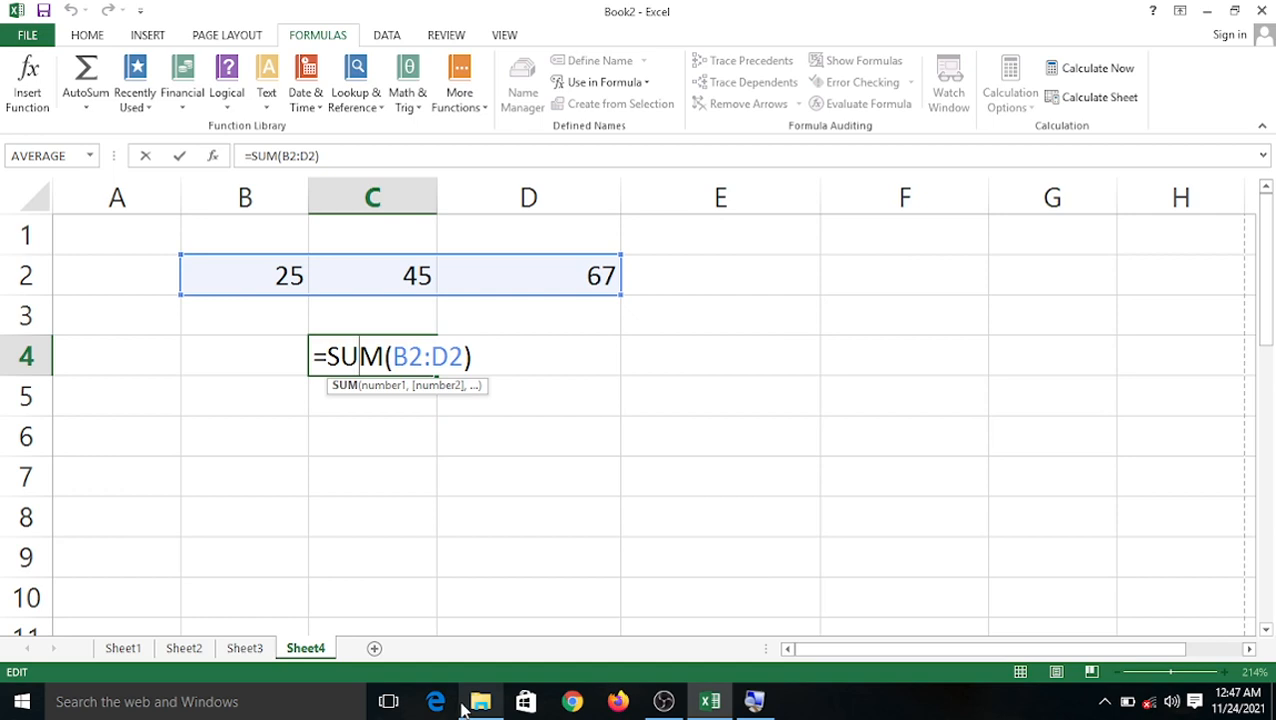
pyautogui.moveTo(463, 706)
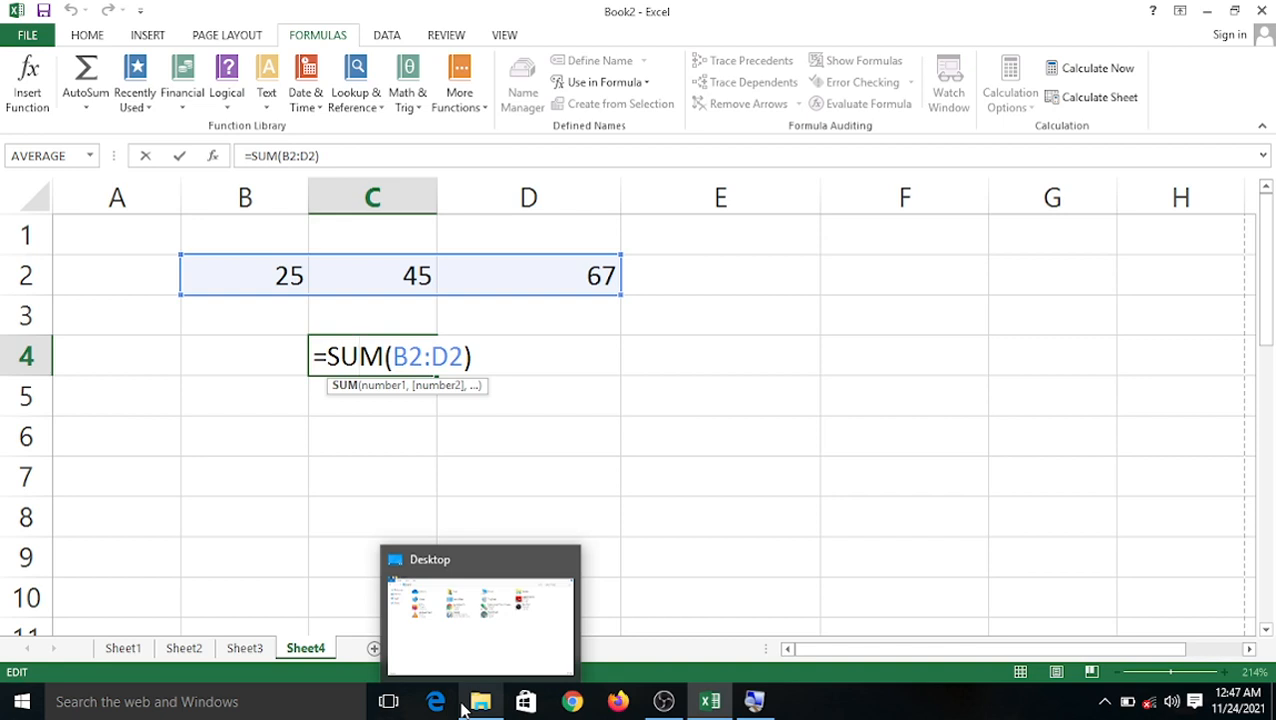
pyautogui.click(712, 701)
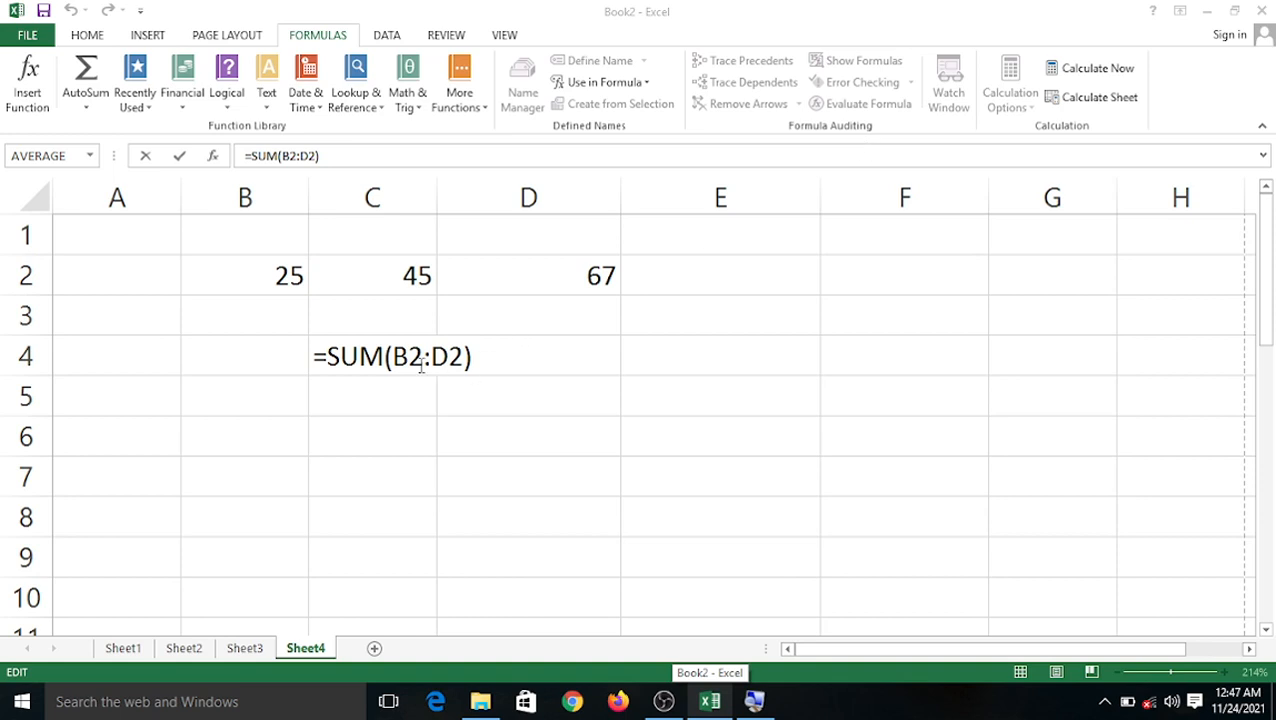
pyautogui.click(390, 462)
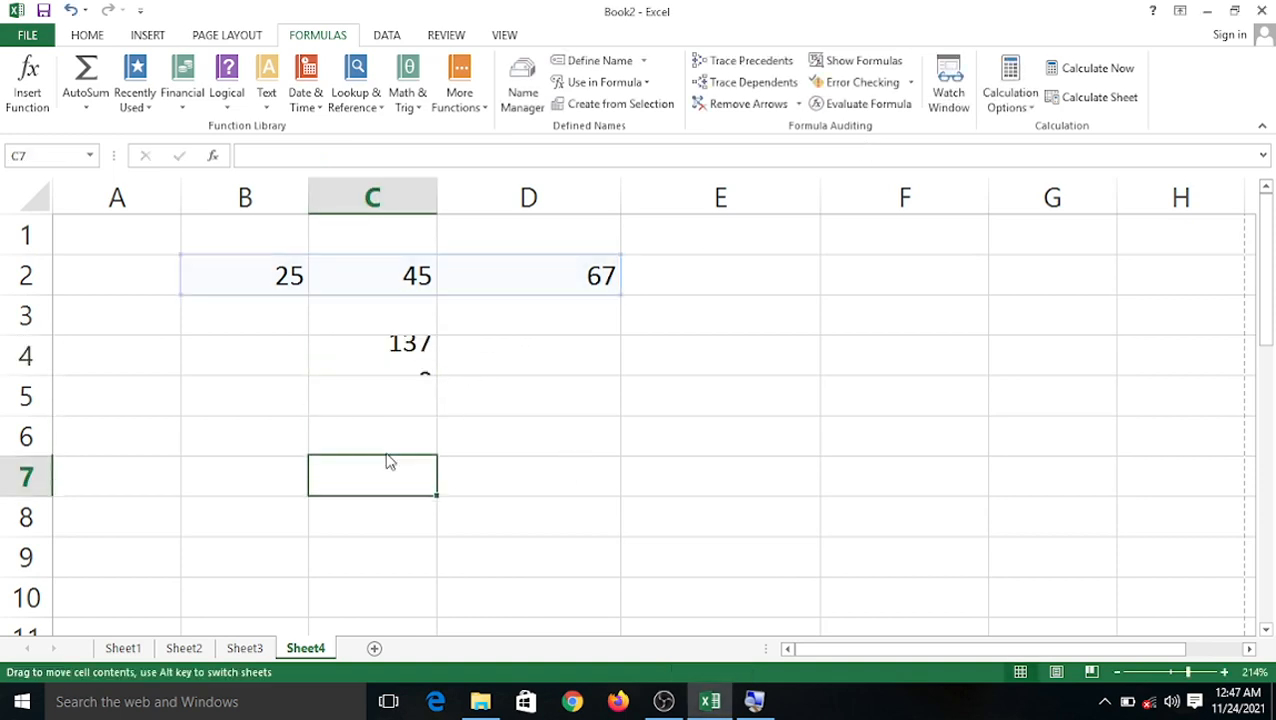
# Try Trace Precedents on an empty cell and dismiss the needs-a-formula warning.
pyautogui.click(372, 361)
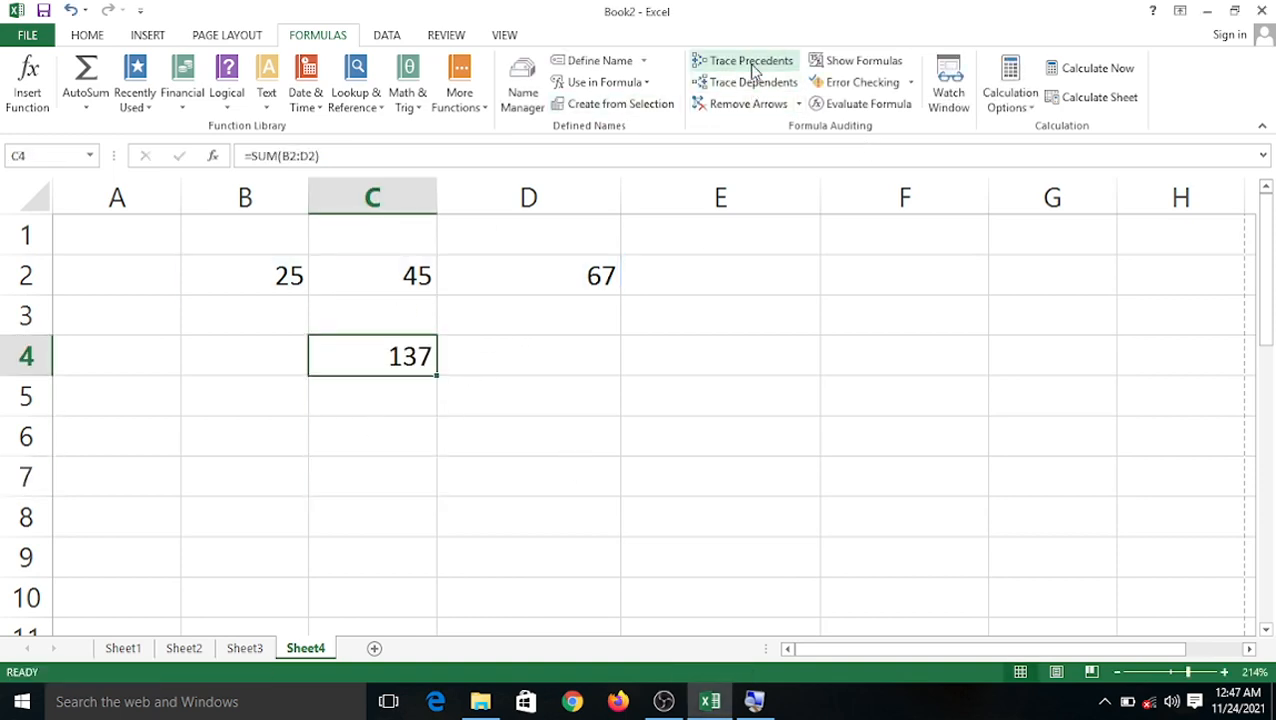
pyautogui.click(689, 405)
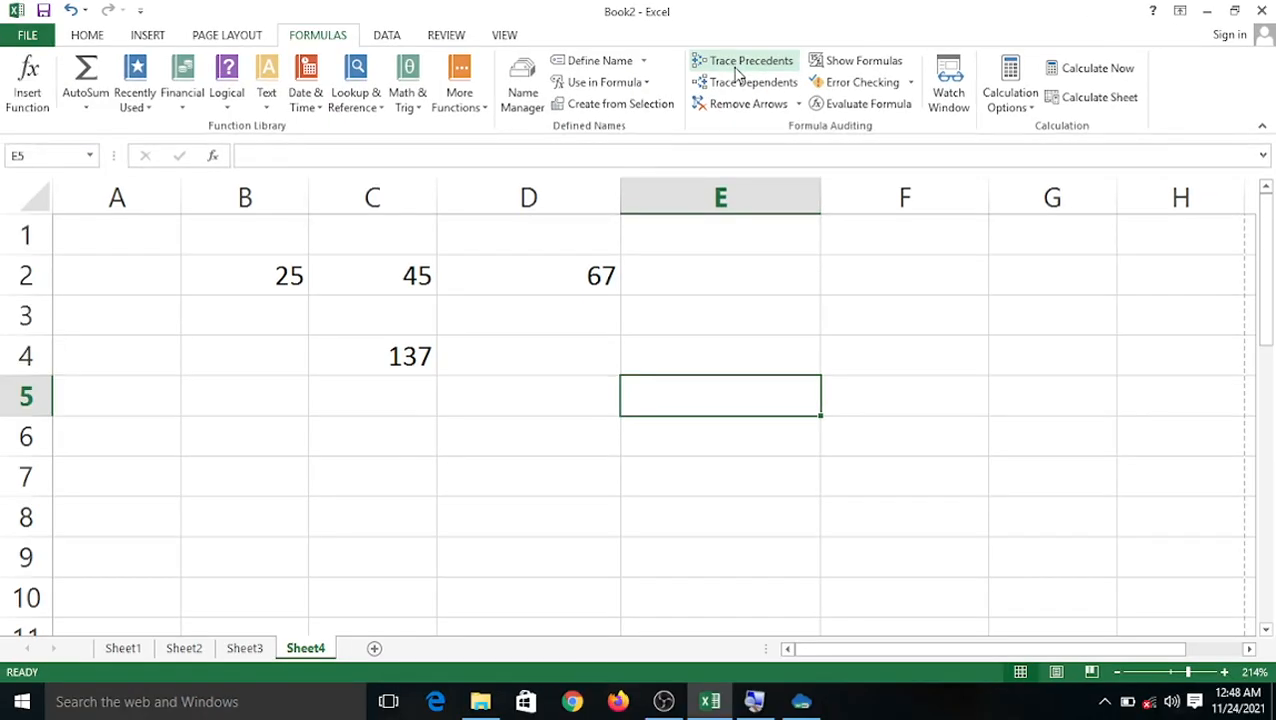
pyautogui.click(738, 68)
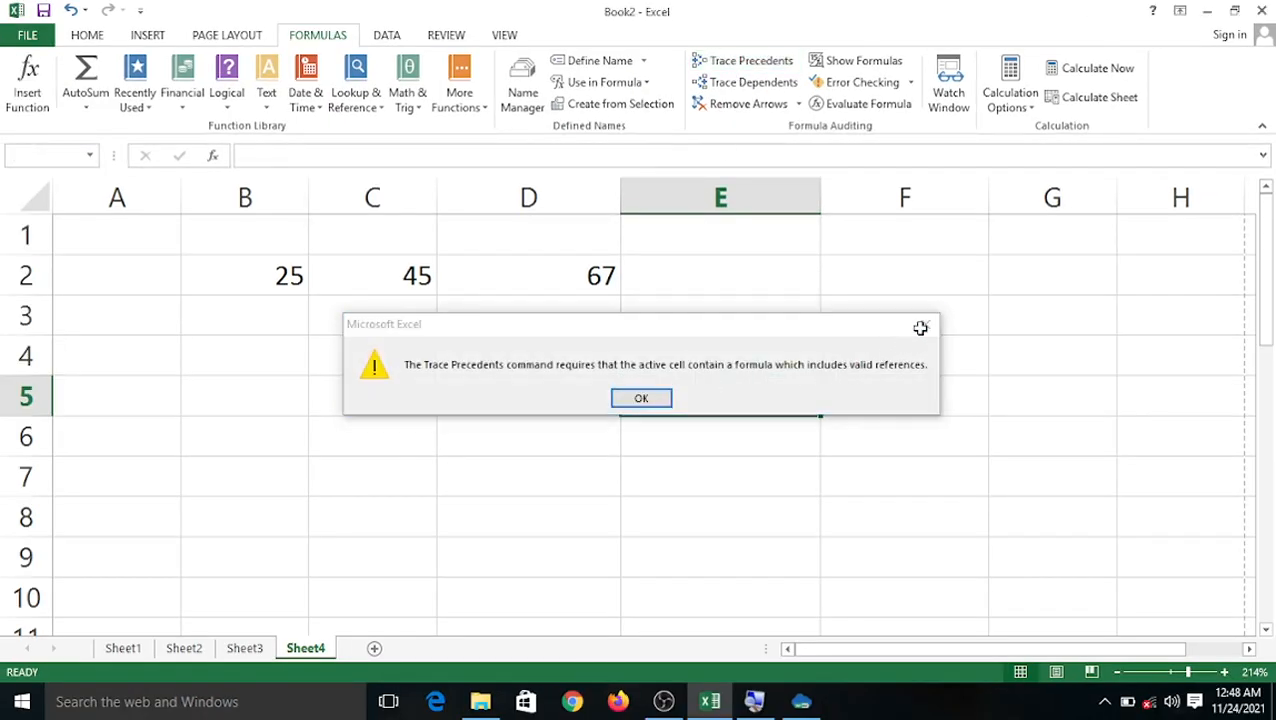
pyautogui.click(924, 326)
# Trace precedents of C4 to draw an arrow from B2:D2.
pyautogui.click(413, 353)
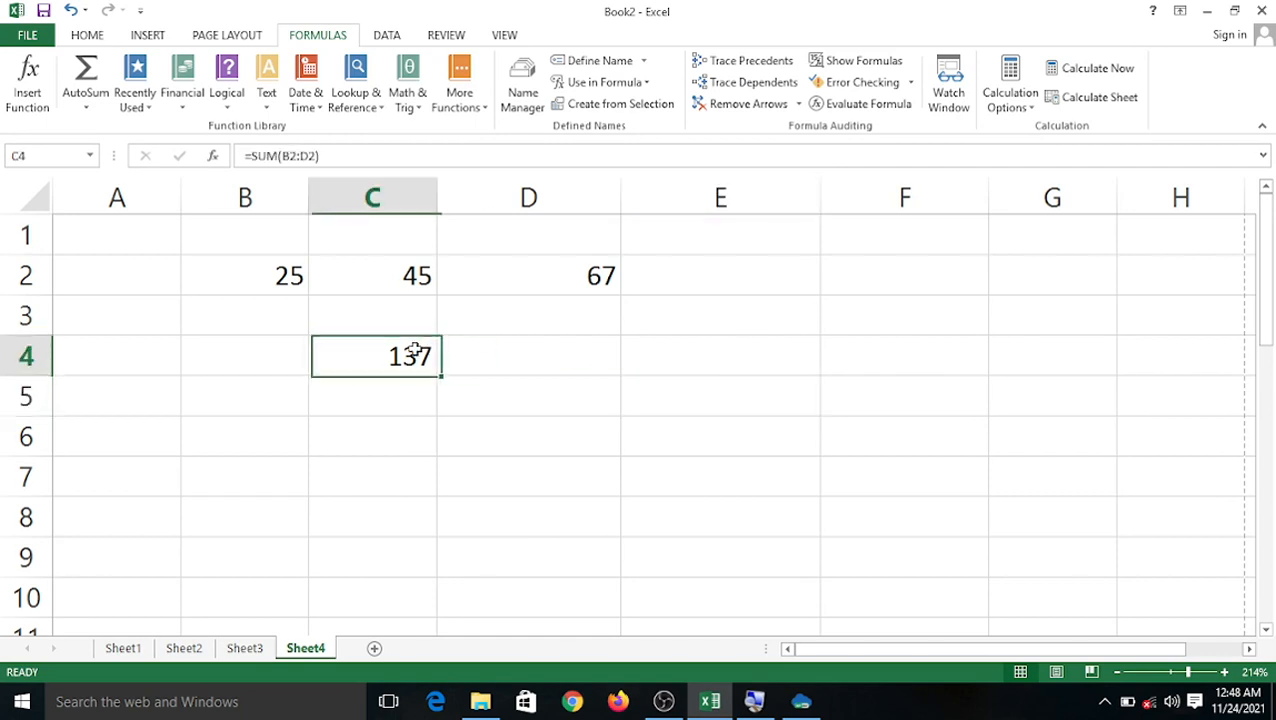
pyautogui.click(724, 64)
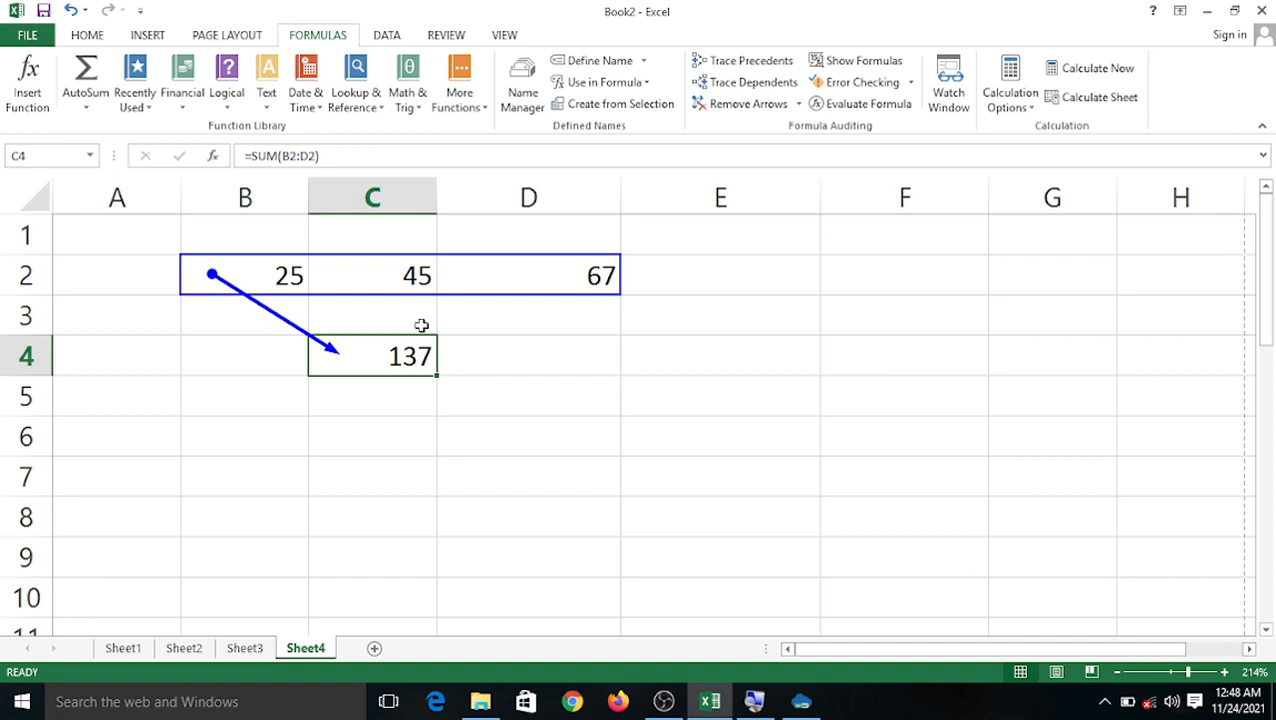
pyautogui.click(479, 465)
pyautogui.click(352, 348)
pyautogui.click(405, 435)
pyautogui.click(340, 352)
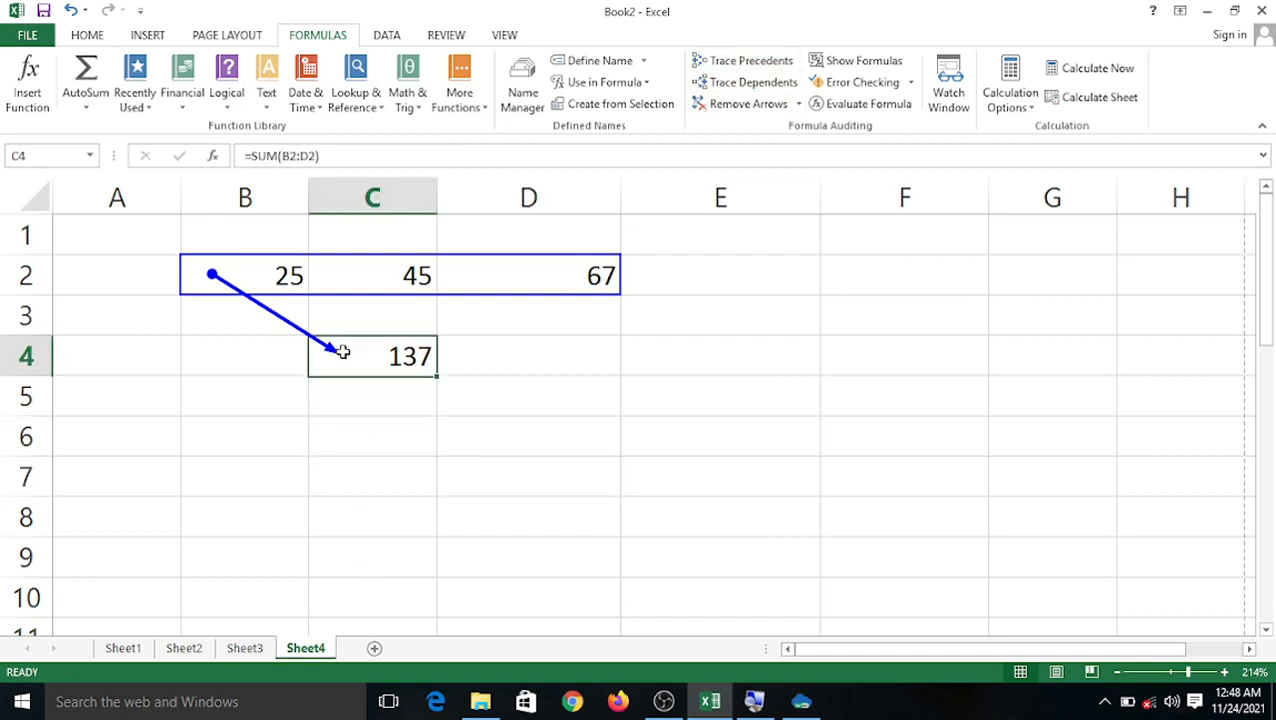
# Check C4 for dependents, dismiss the no-dependents message, and remove the trace arrow.
pyautogui.click(727, 84)
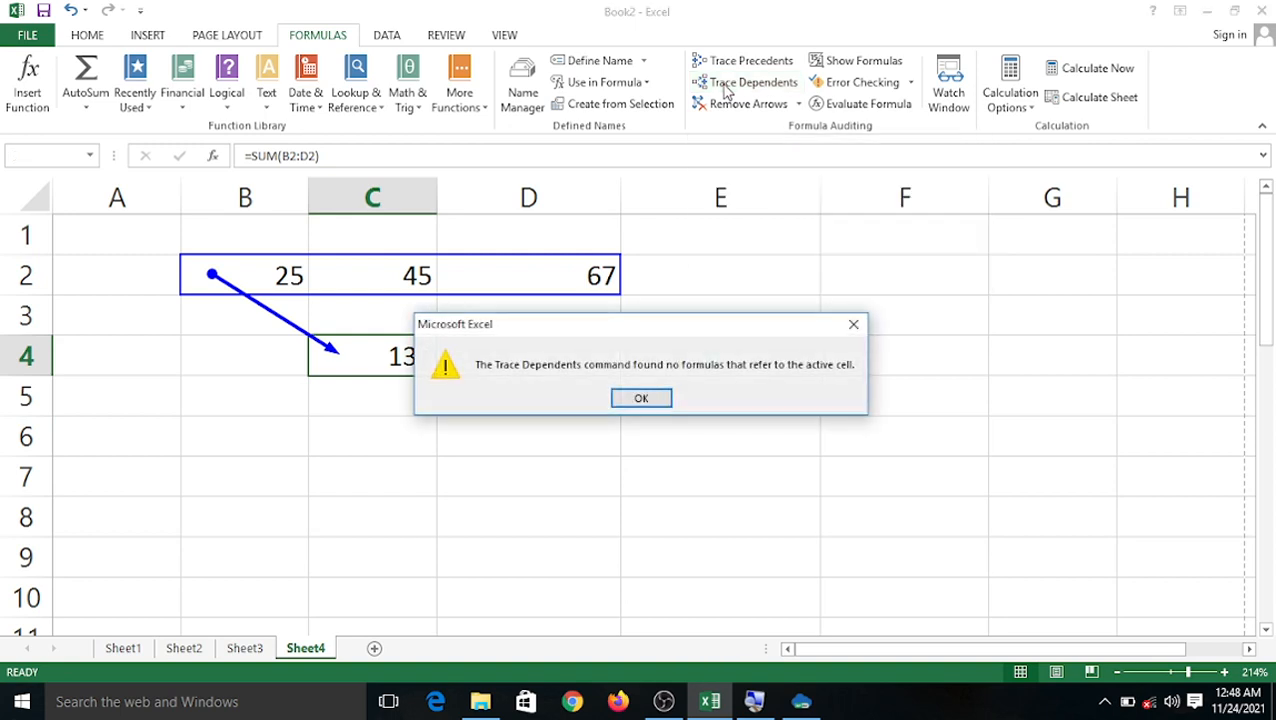
pyautogui.click(644, 398)
pyautogui.click(563, 333)
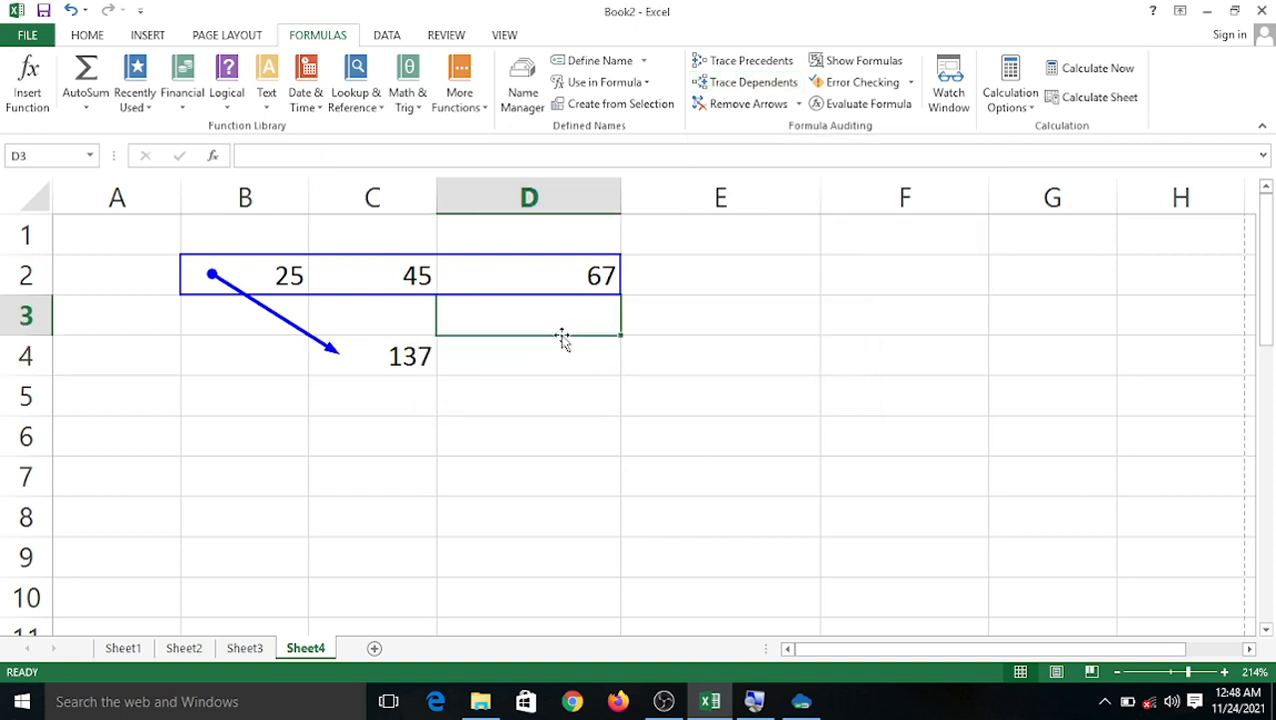
pyautogui.click(397, 352)
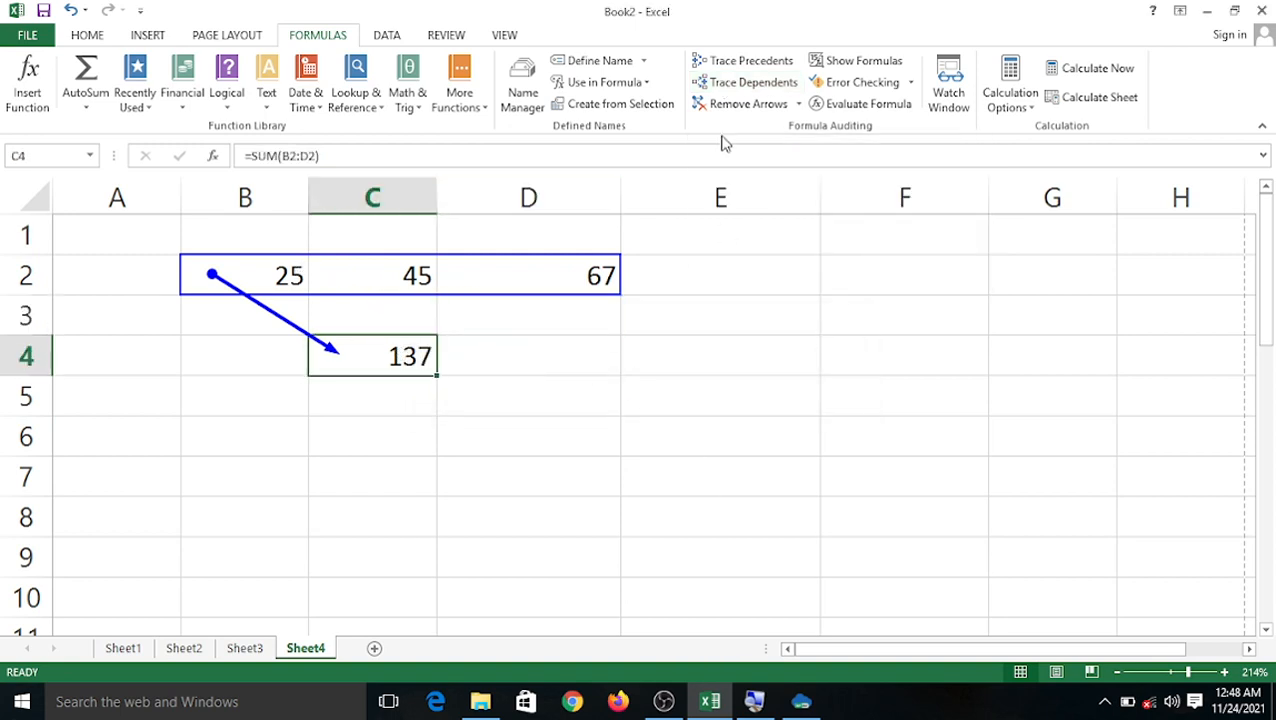
pyautogui.click(742, 104)
# Reopen C4's formula unchanged and confirm again that it has no dependents.
pyautogui.click(491, 410)
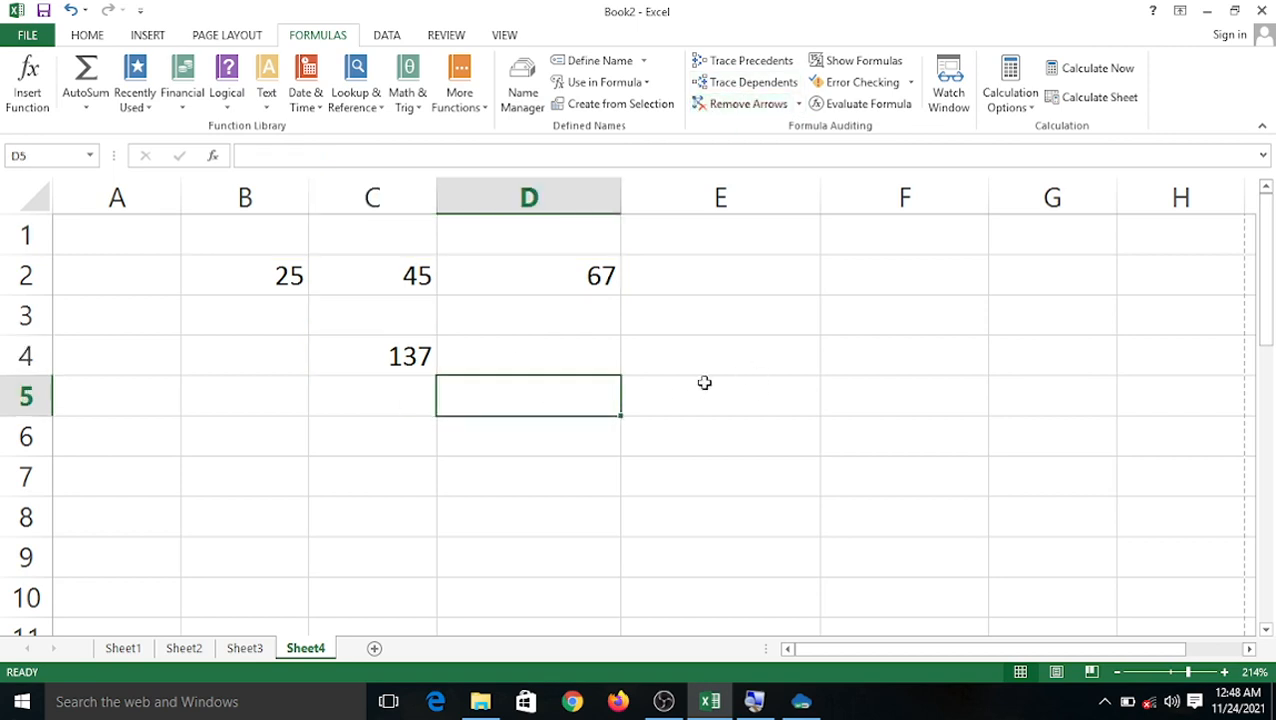
pyautogui.click(367, 365)
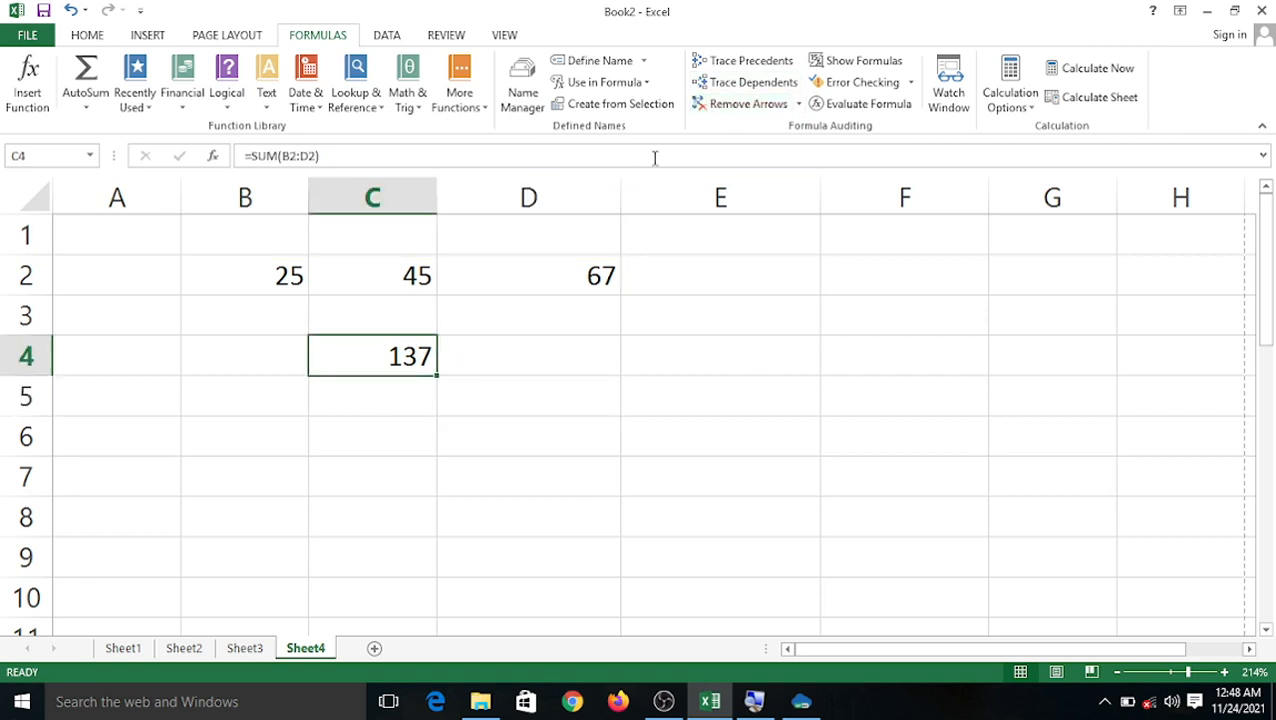
pyautogui.doubleClick(366, 366)
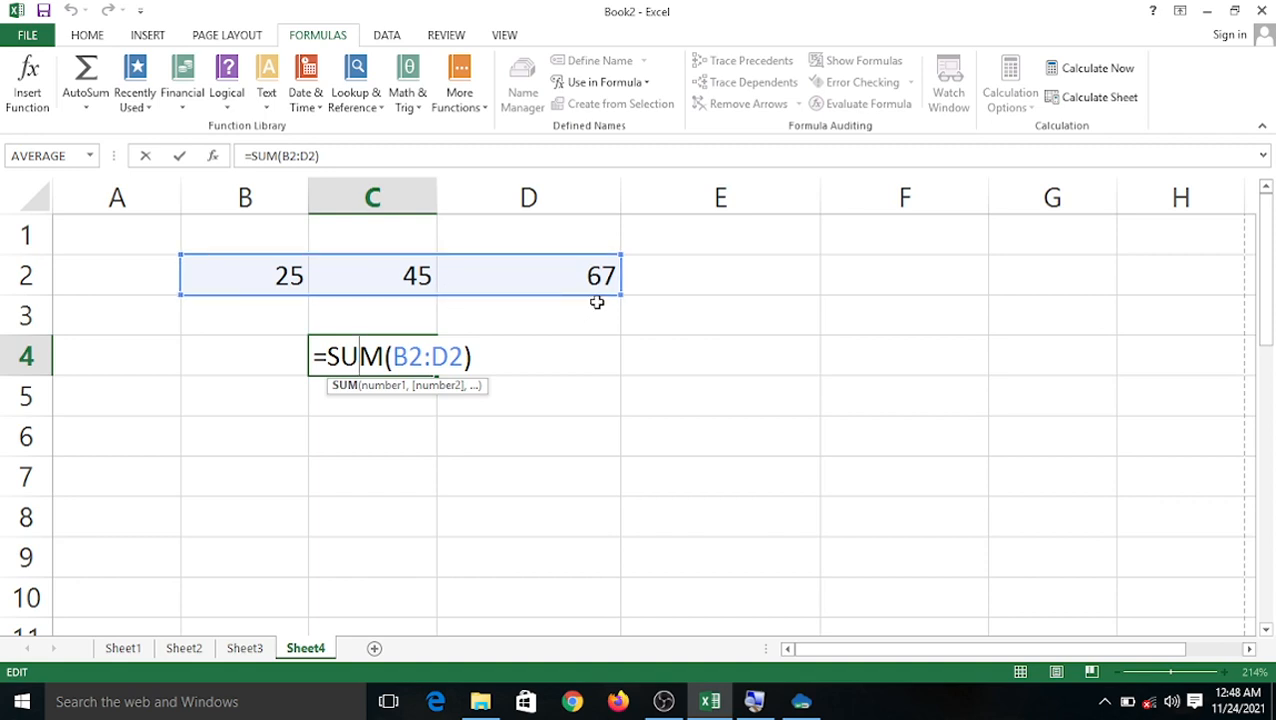
pyautogui.click(743, 356)
pyautogui.click(353, 362)
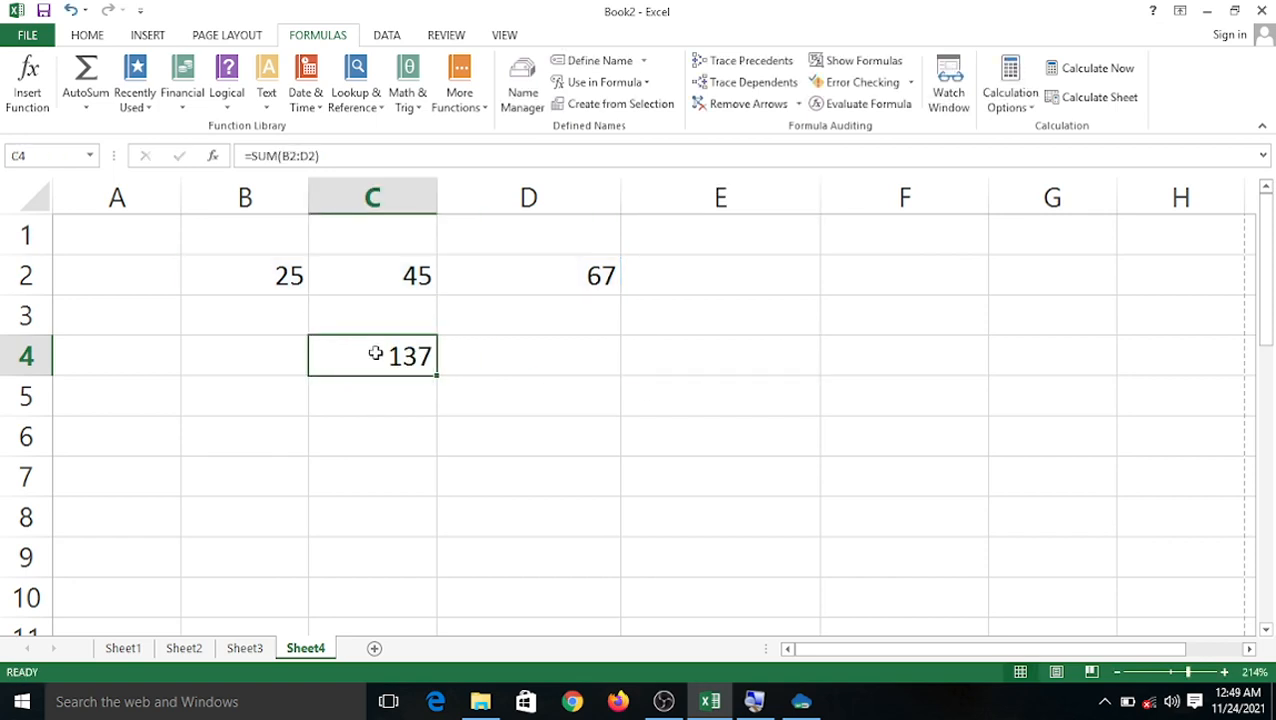
pyautogui.click(736, 85)
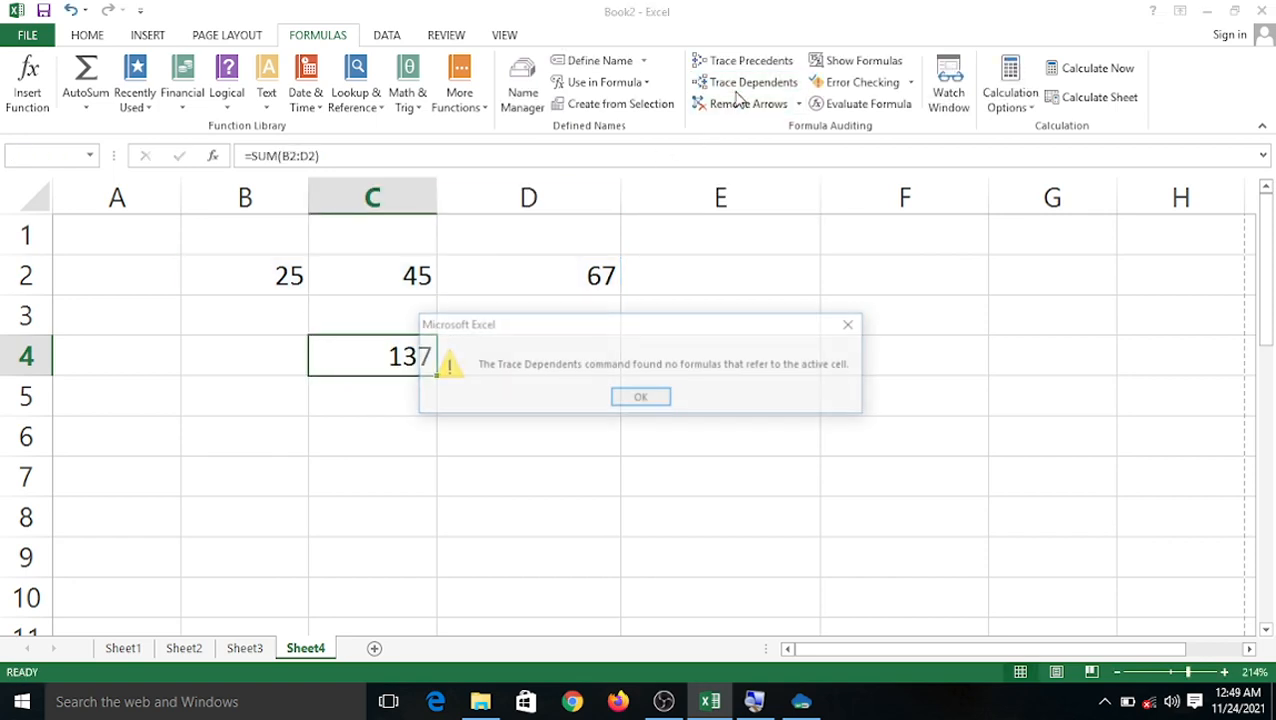
pyautogui.click(641, 399)
# Trace dependents of B2:D2, remove the arrows, and switch on Show Formulas.
pyautogui.moveTo(289, 276); pyautogui.dragTo(552, 263)
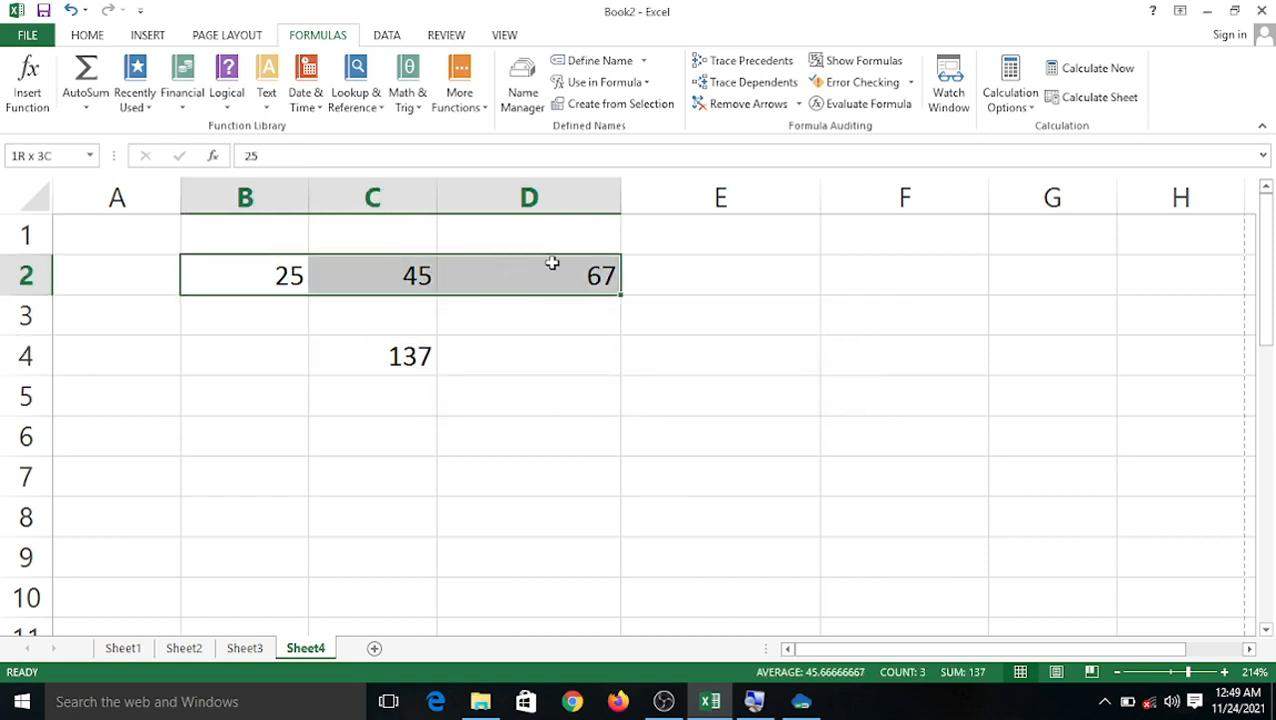
pyautogui.click(730, 82)
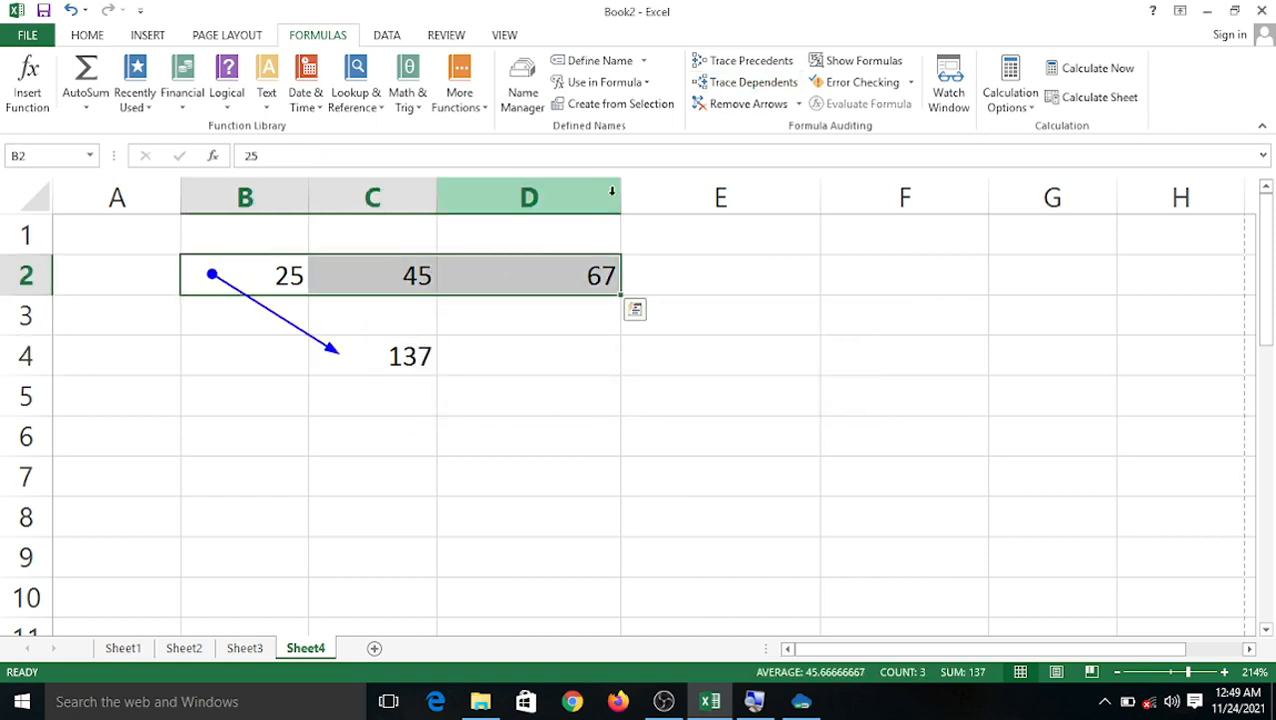
pyautogui.click(476, 470)
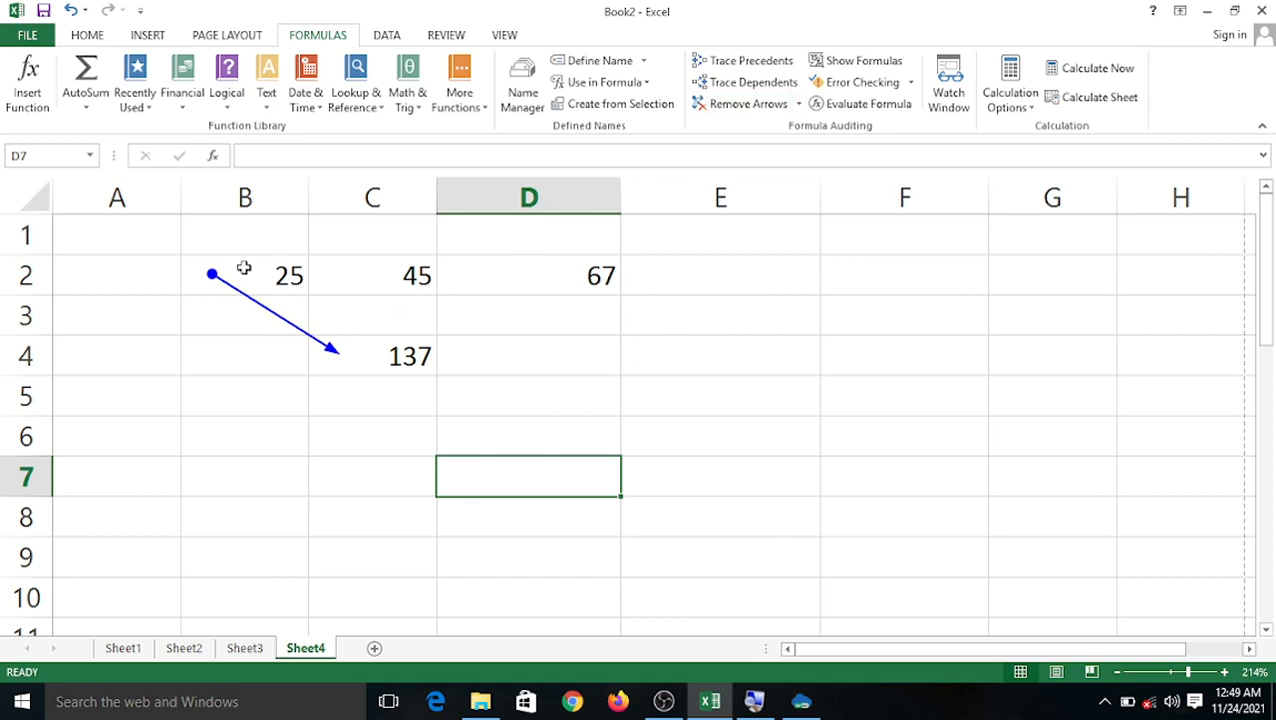
pyautogui.moveTo(244, 268); pyautogui.dragTo(530, 270)
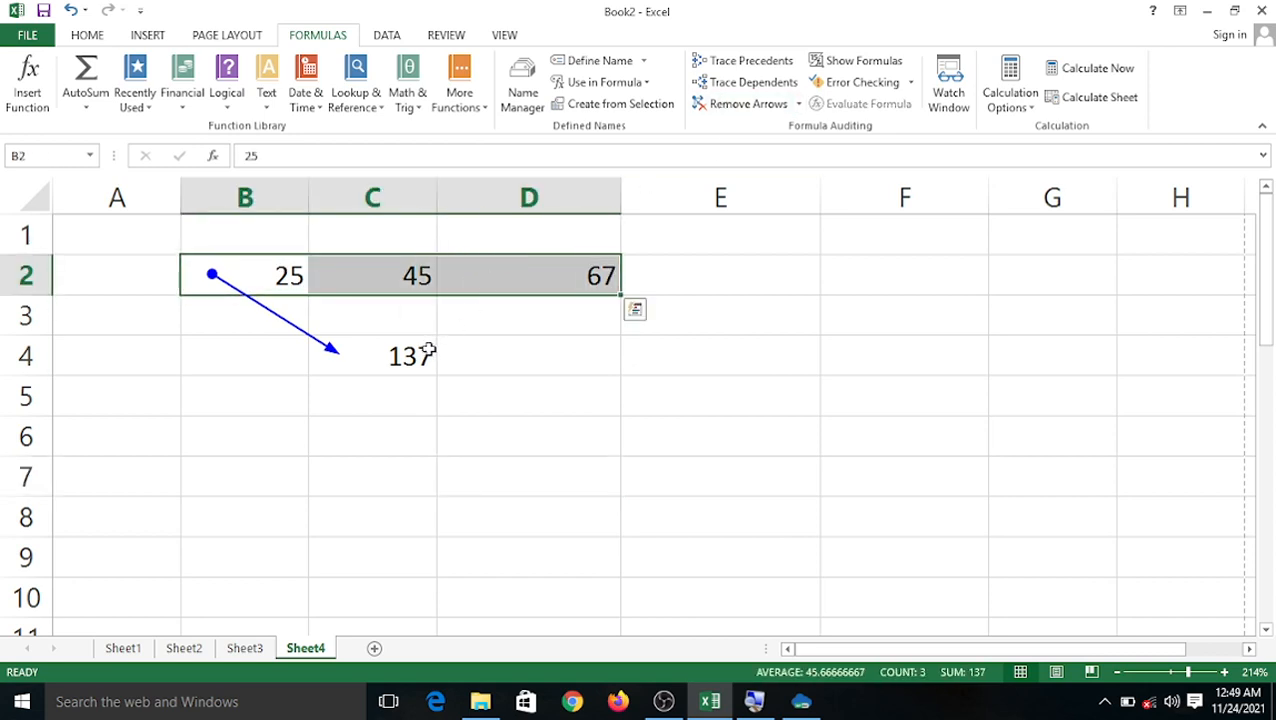
pyautogui.click(500, 501)
pyautogui.click(737, 104)
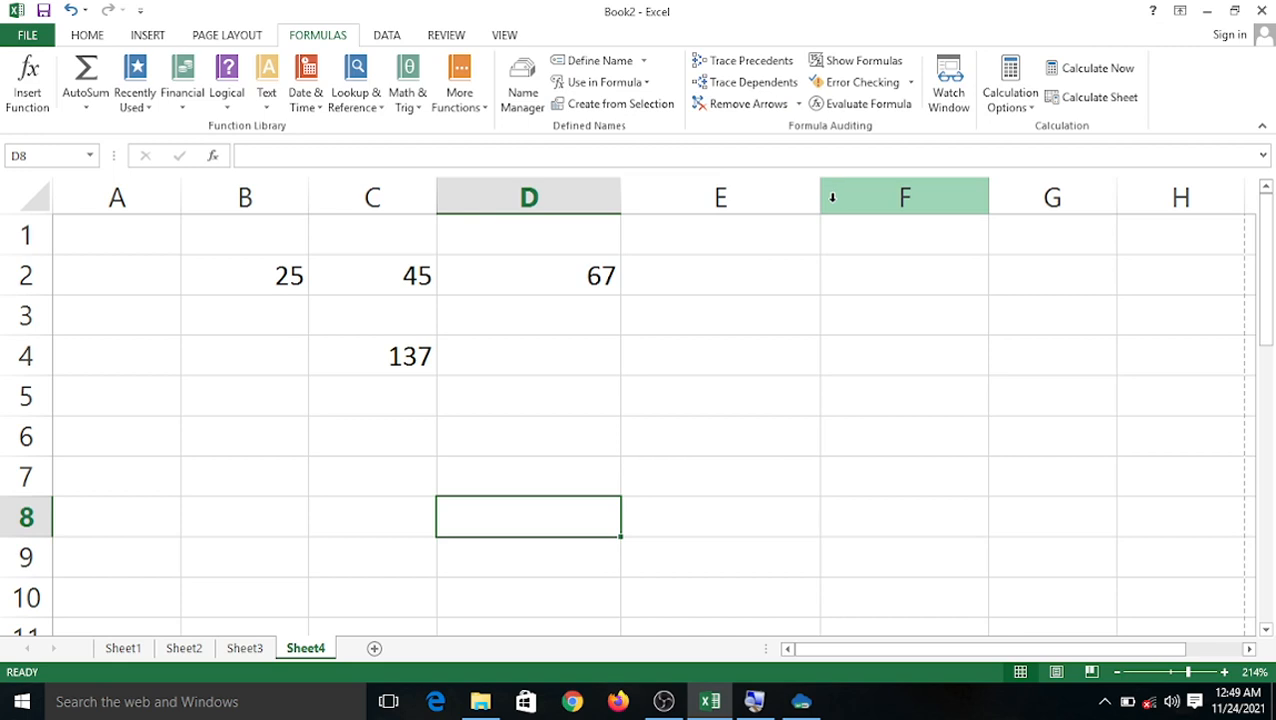
pyautogui.click(850, 60)
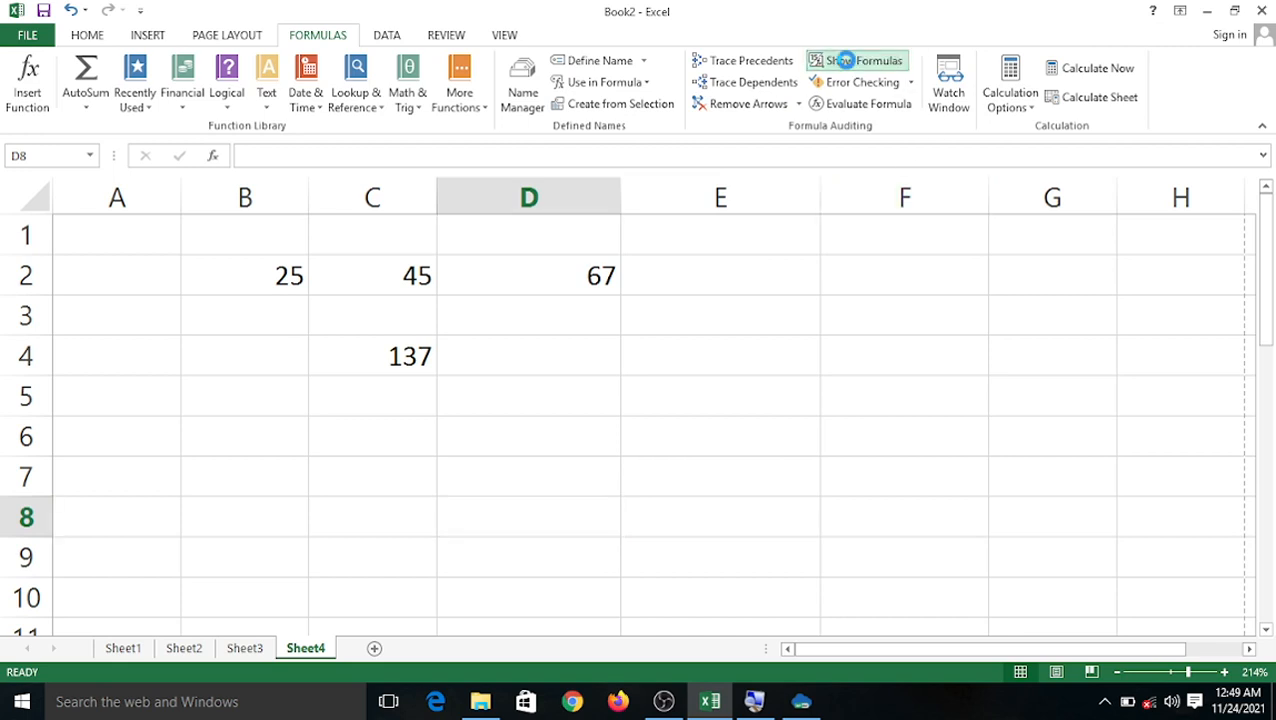
# Turn off Show Formulas so C4 displays 137 again.
pyautogui.click(825, 461)
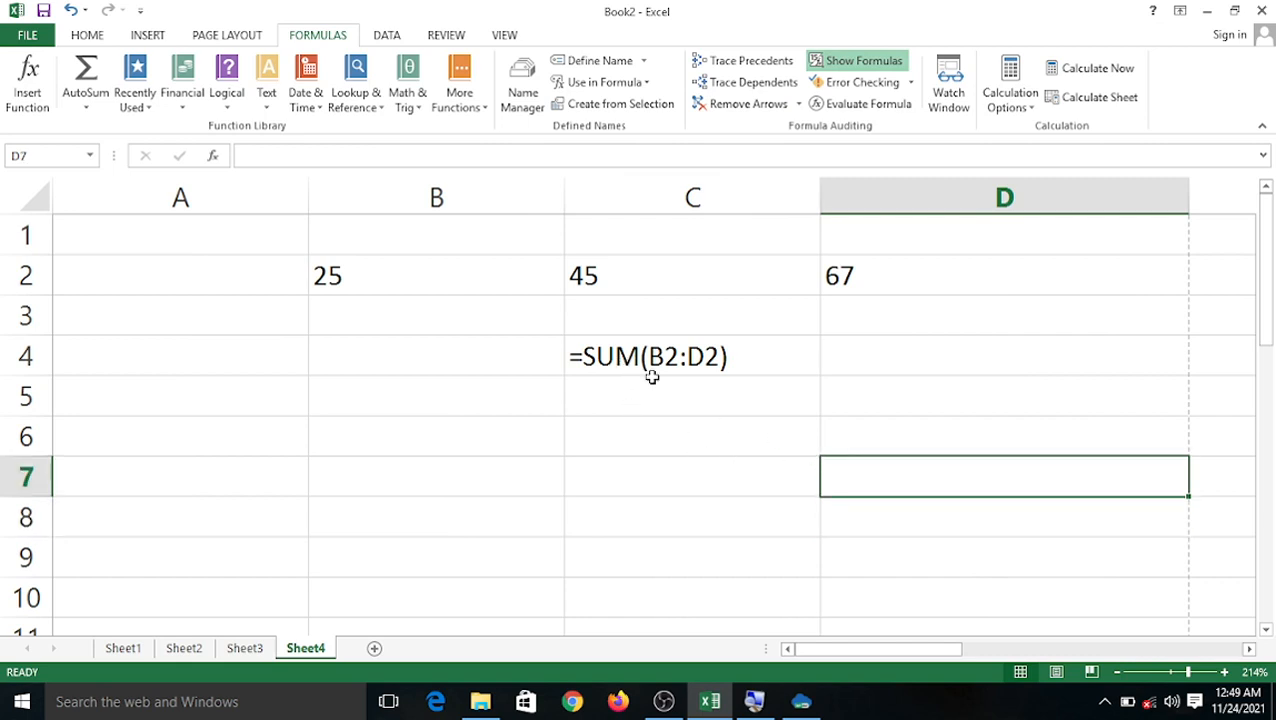
pyautogui.click(852, 62)
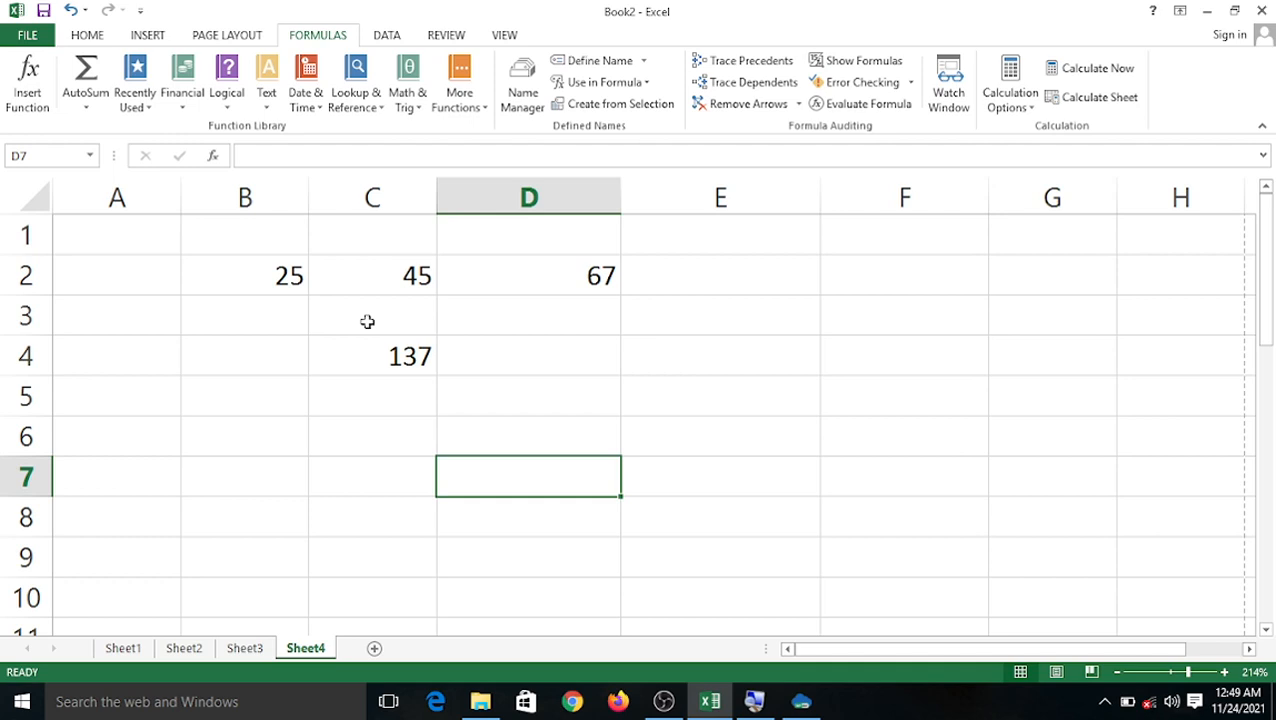
# Clear B2:D4 and enter 78, 25, 36, 78 and 25 into B2:F2.
pyautogui.moveTo(288, 273); pyautogui.dragTo(497, 356)
pyautogui.press('Delete')
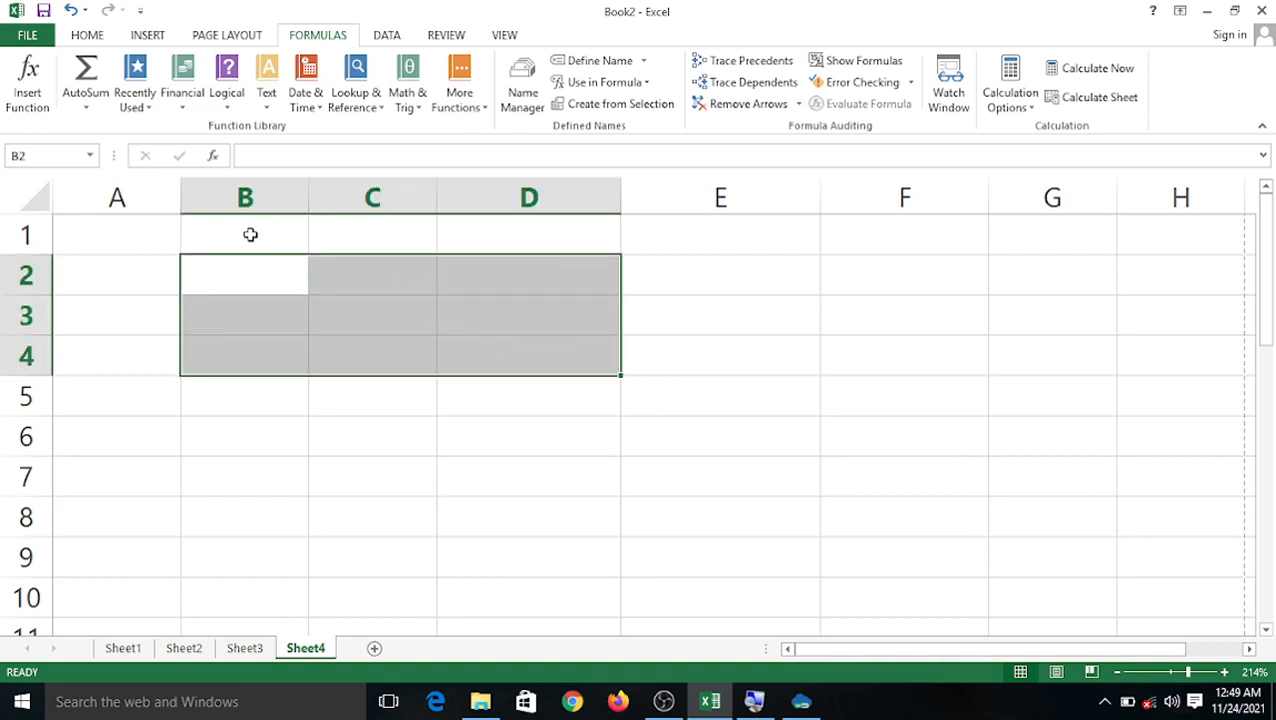
pyautogui.click(233, 267)
pyautogui.doubleClick(234, 269)
pyautogui.write('78')
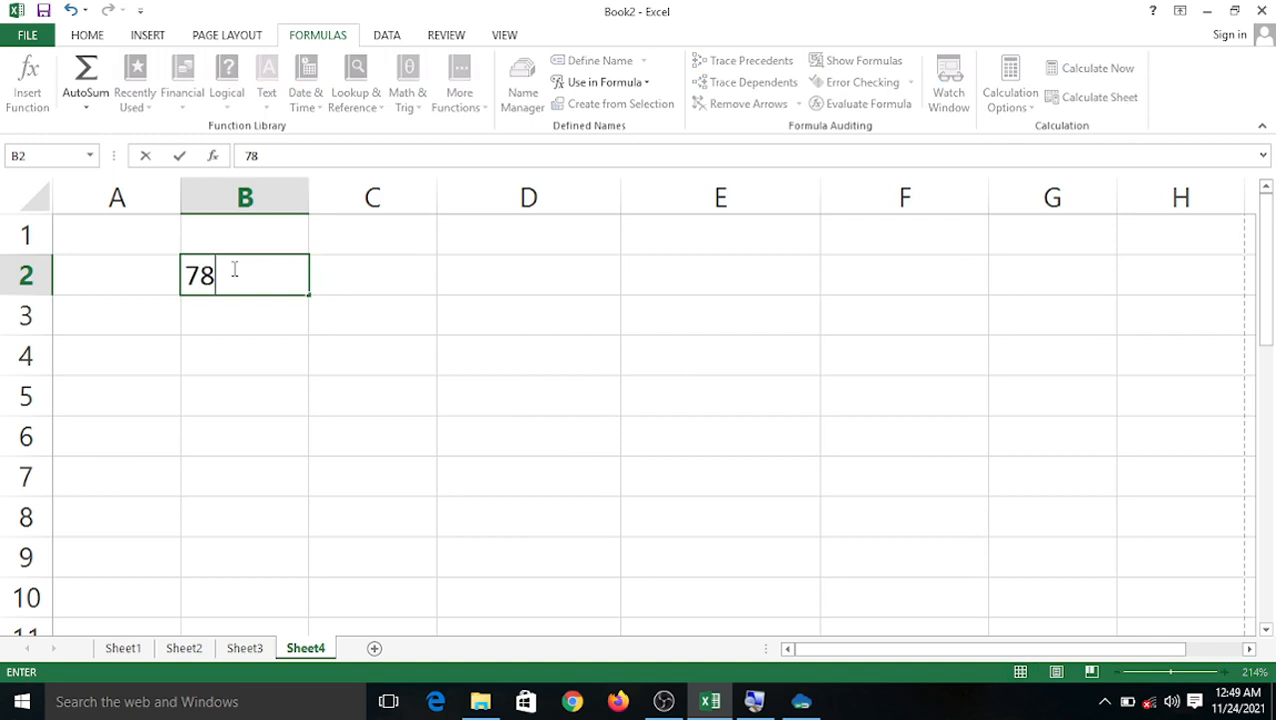
pyautogui.press('Tab')
pyautogui.write('25')
pyautogui.press('Tab')
pyautogui.write('36')
pyautogui.press('Tab')
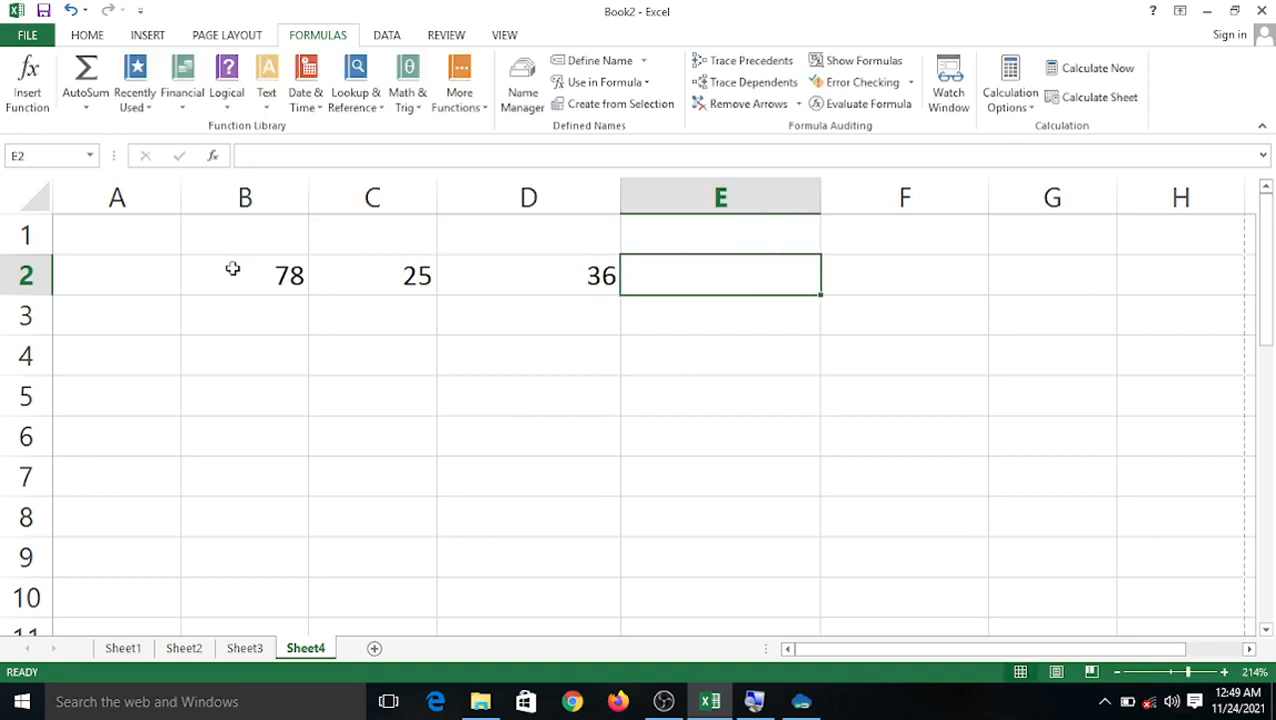
pyautogui.write('78')
pyautogui.press('Tab')
pyautogui.write('25')
pyautogui.press('Tab')
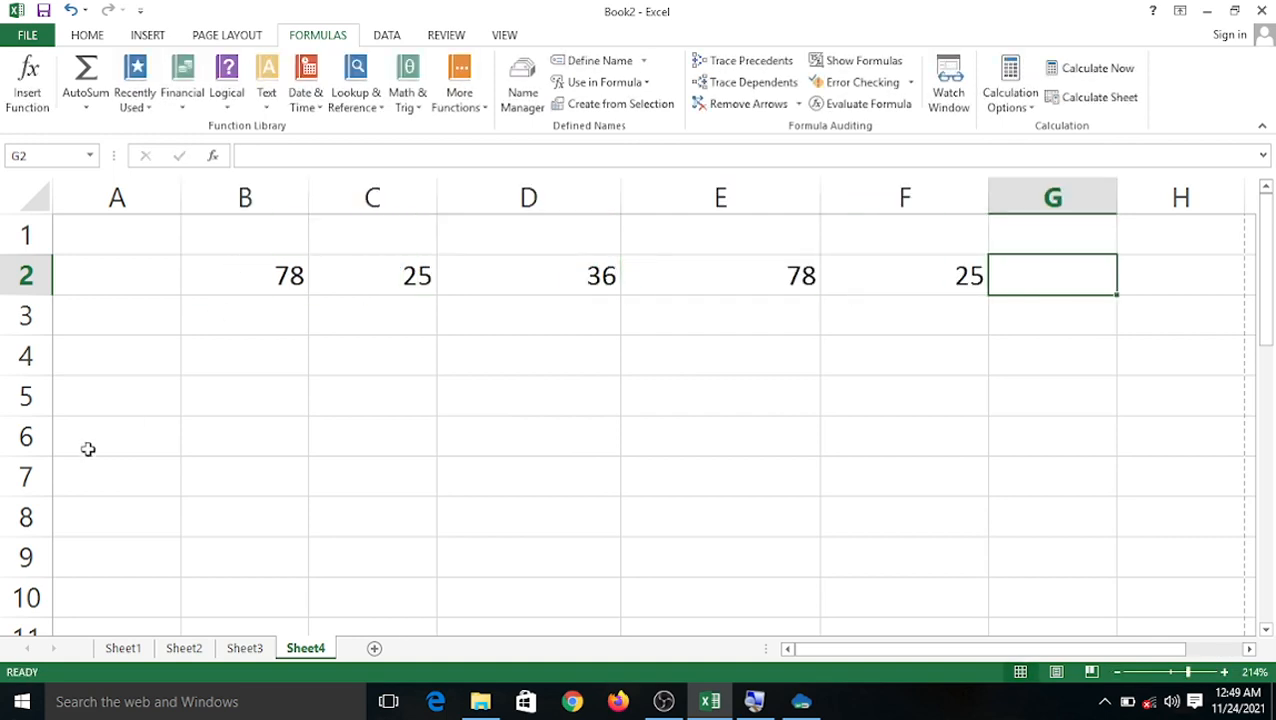
# Enter =SUM(B2+C2+D2+E2+F2) in D6 to get the total 242.
pyautogui.click(533, 422)
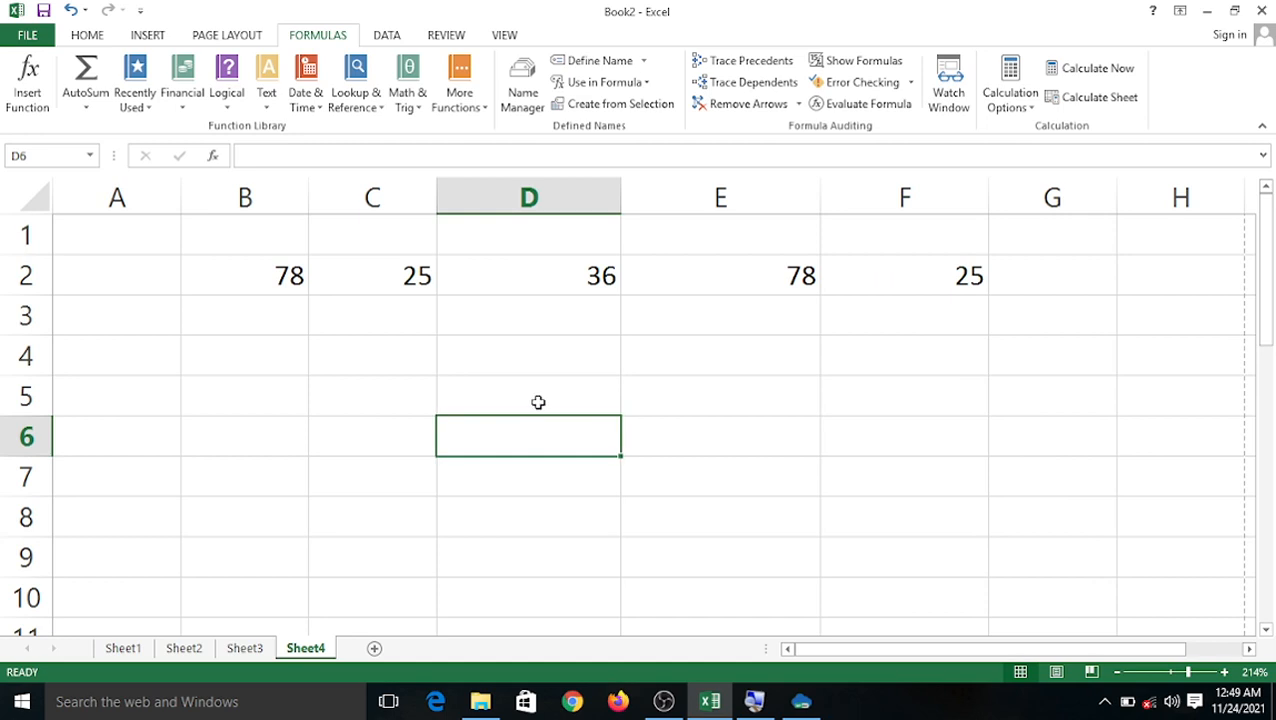
pyautogui.write('=sum')
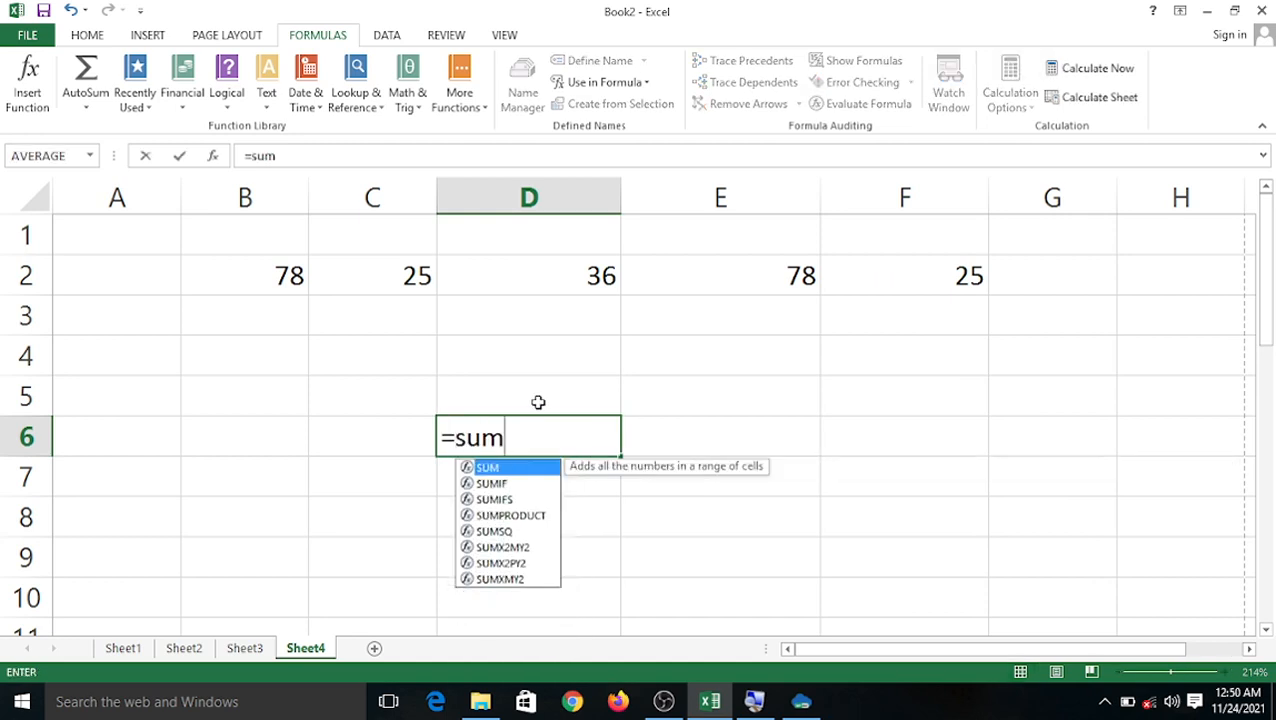
pyautogui.write('(')
pyautogui.click(282, 280)
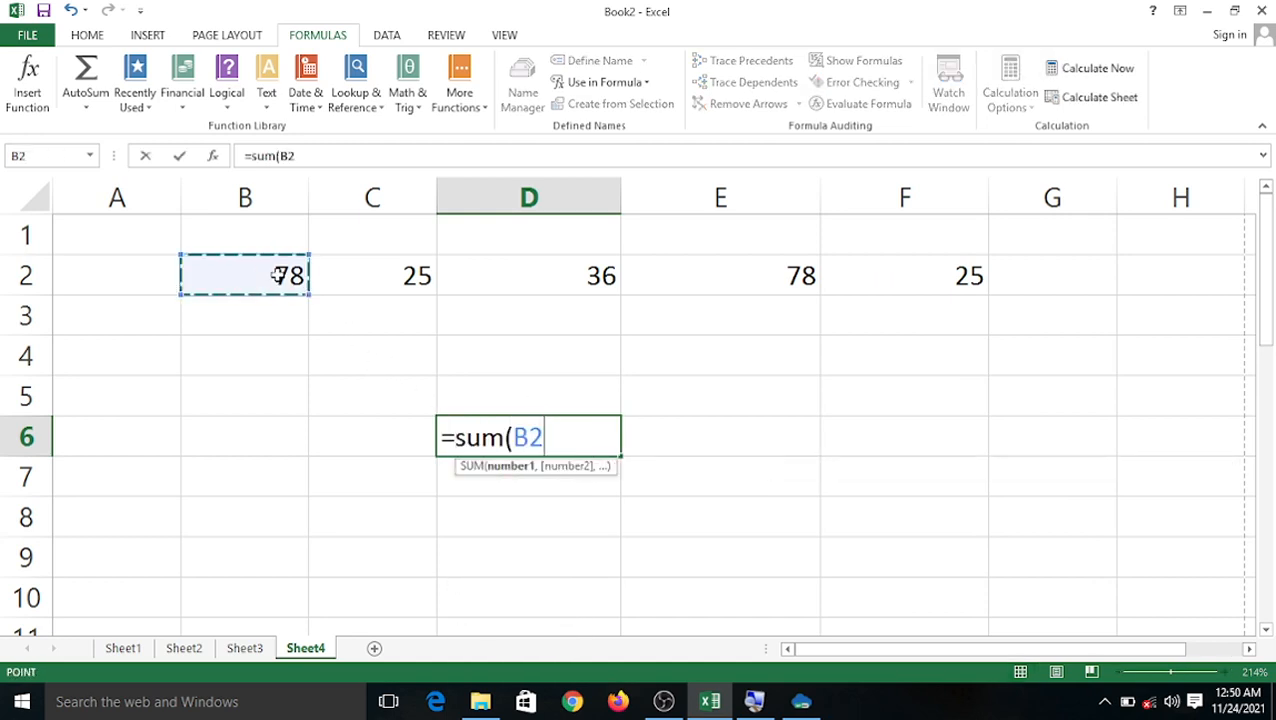
pyautogui.write('+')
pyautogui.click(351, 281)
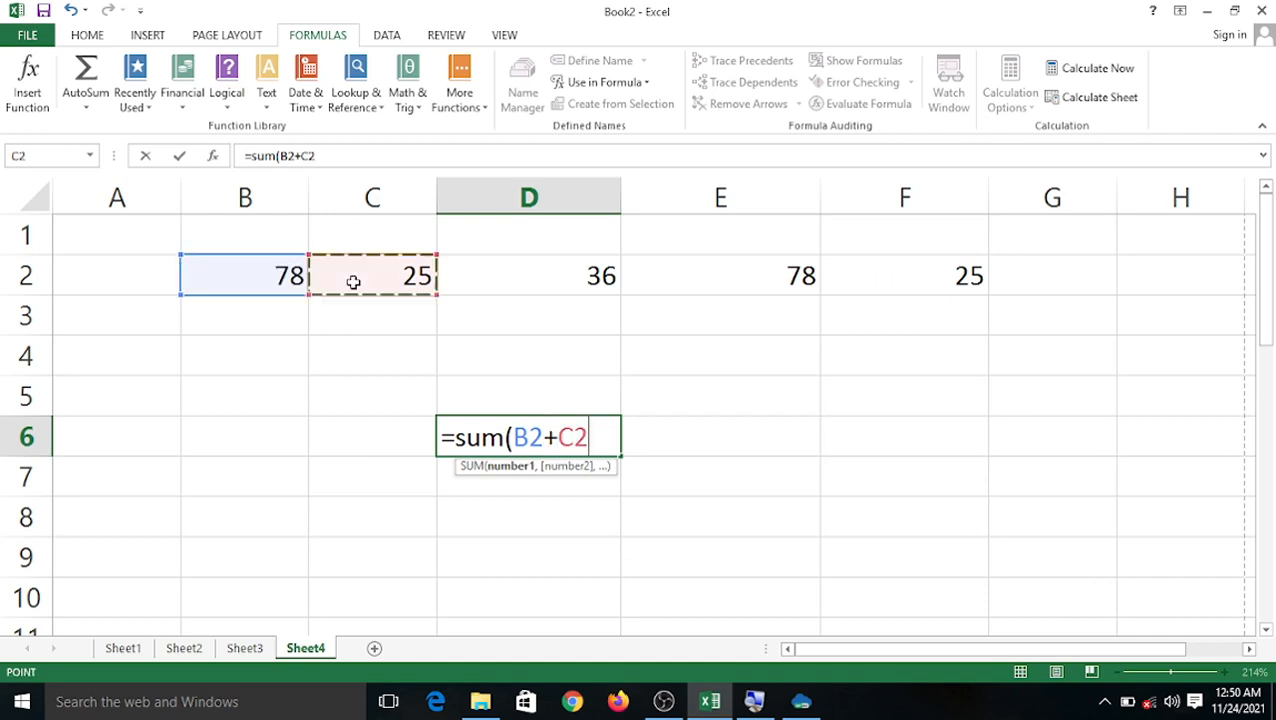
pyautogui.write('+')
pyautogui.press('Right')
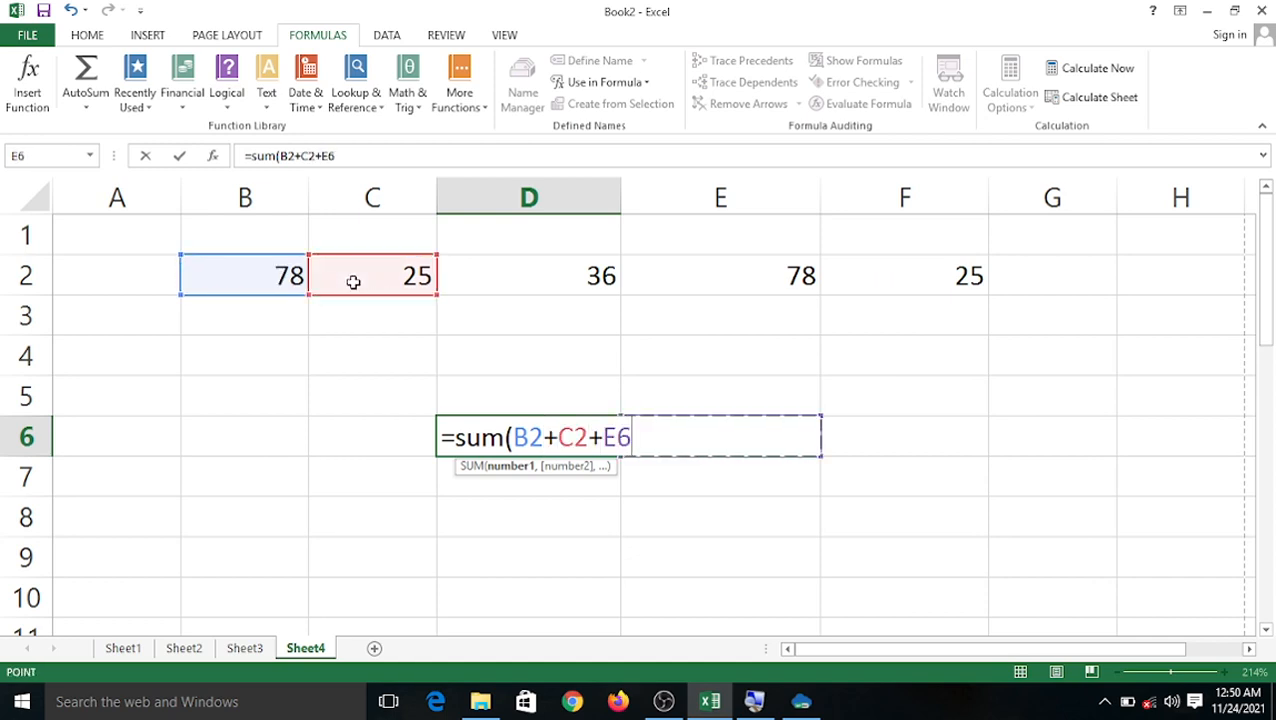
pyautogui.press('Left')
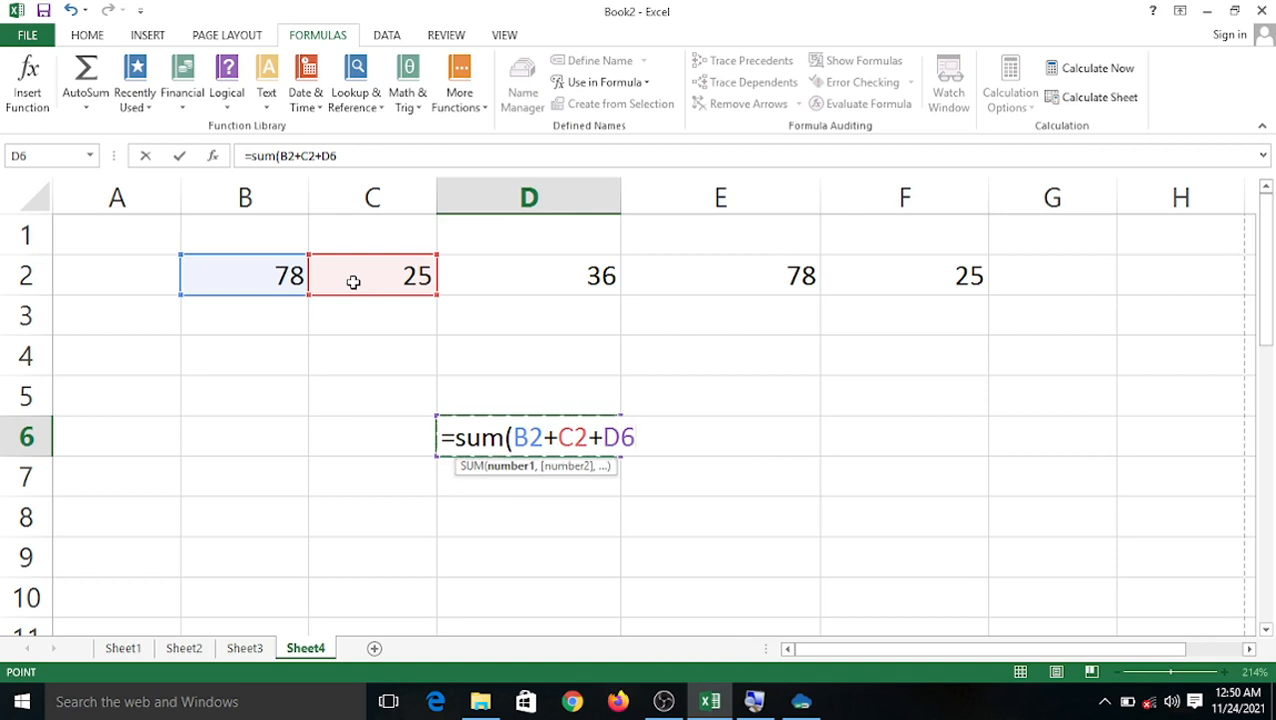
pyautogui.click(496, 268)
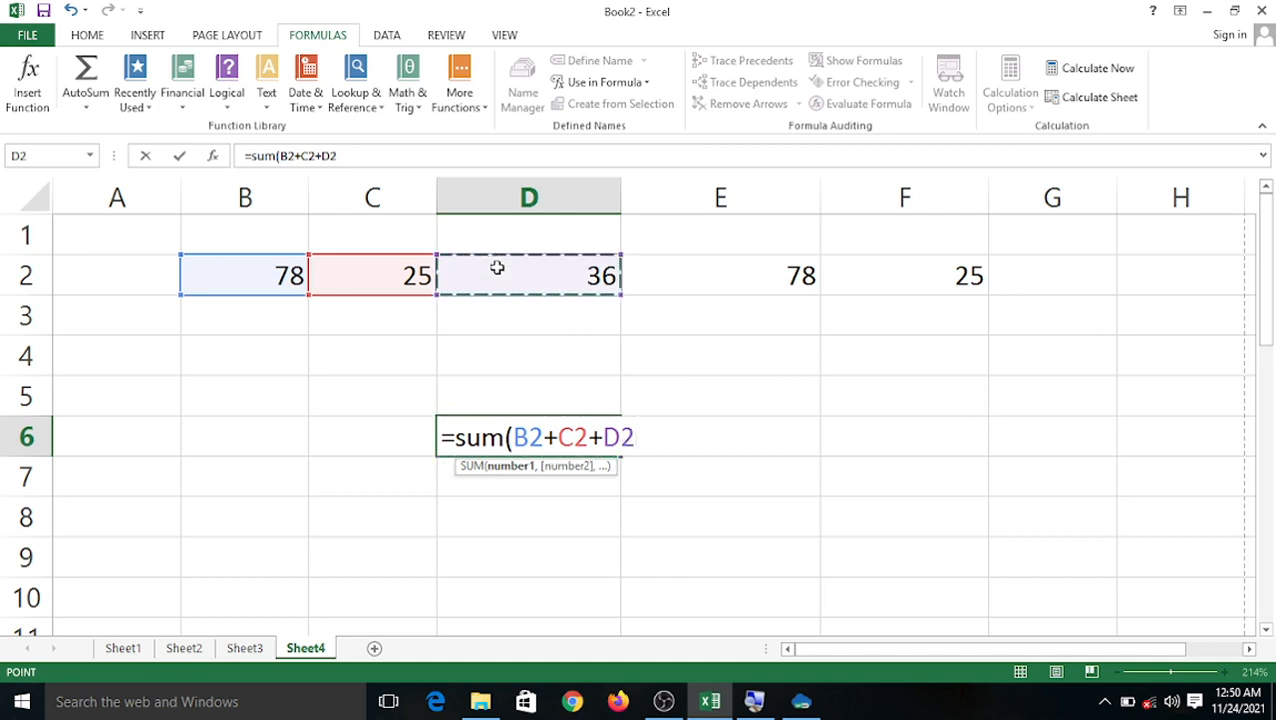
pyautogui.write('+')
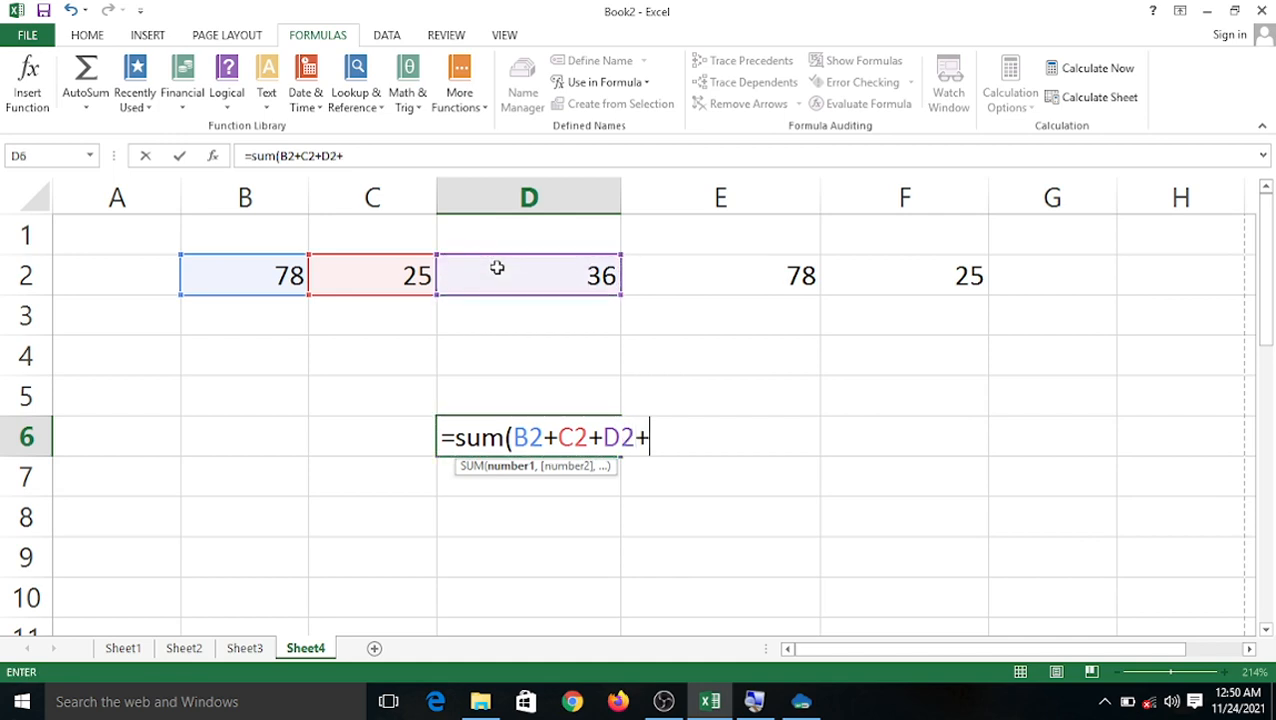
pyautogui.click(777, 267)
pyautogui.write('+')
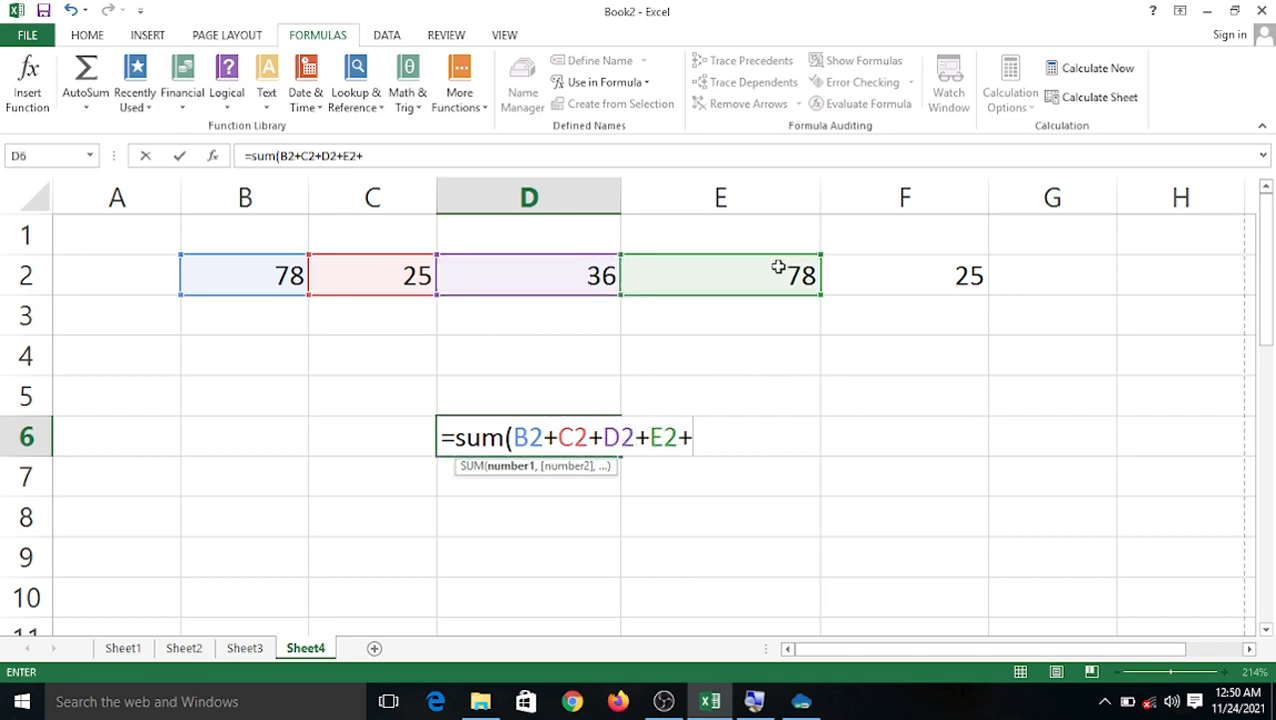
pyautogui.click(884, 274)
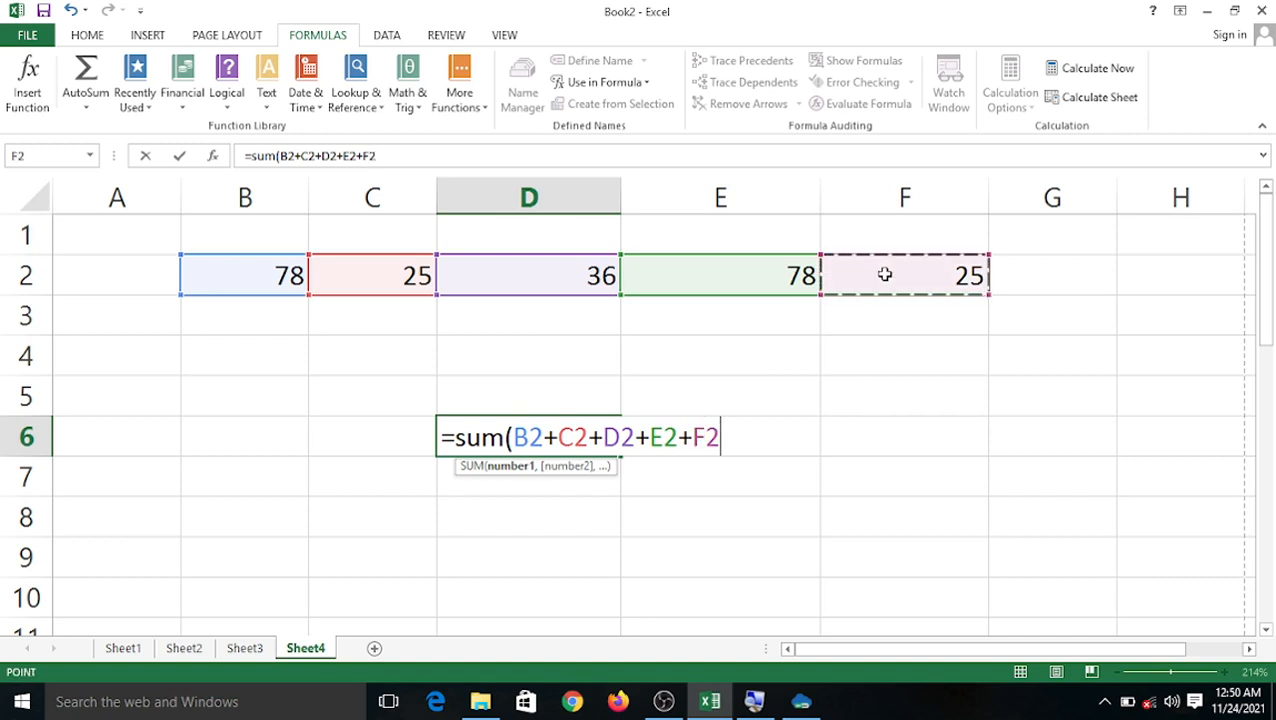
pyautogui.write(')')
pyautogui.press('Return')
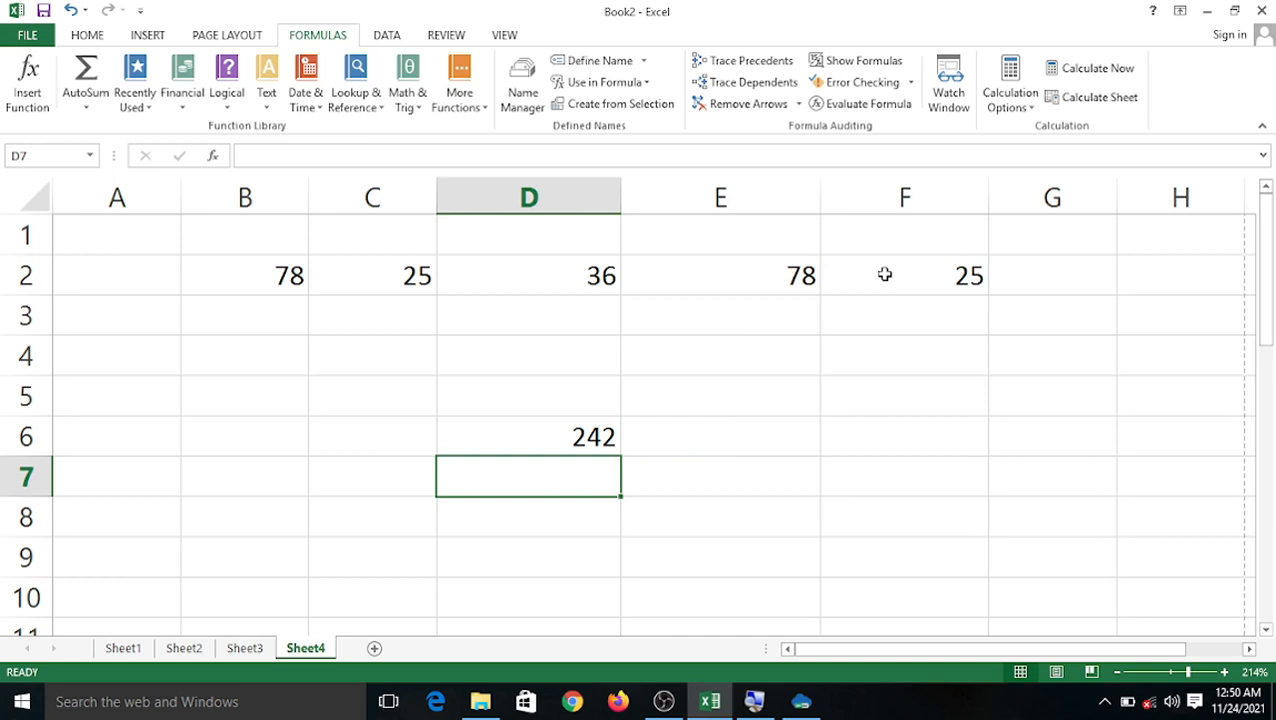
pyautogui.click(569, 433)
# Trace the precedents of D6, then remove the tracer arrows.
pyautogui.click(728, 61)
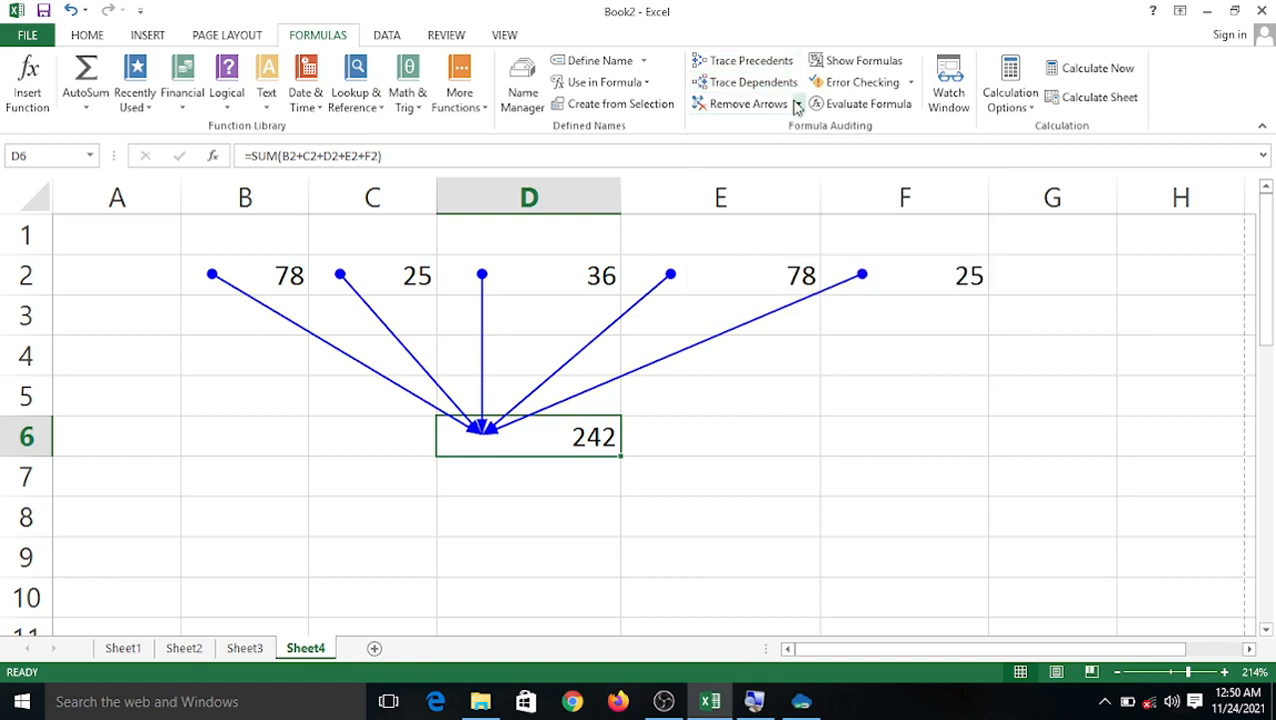
pyautogui.click(750, 104)
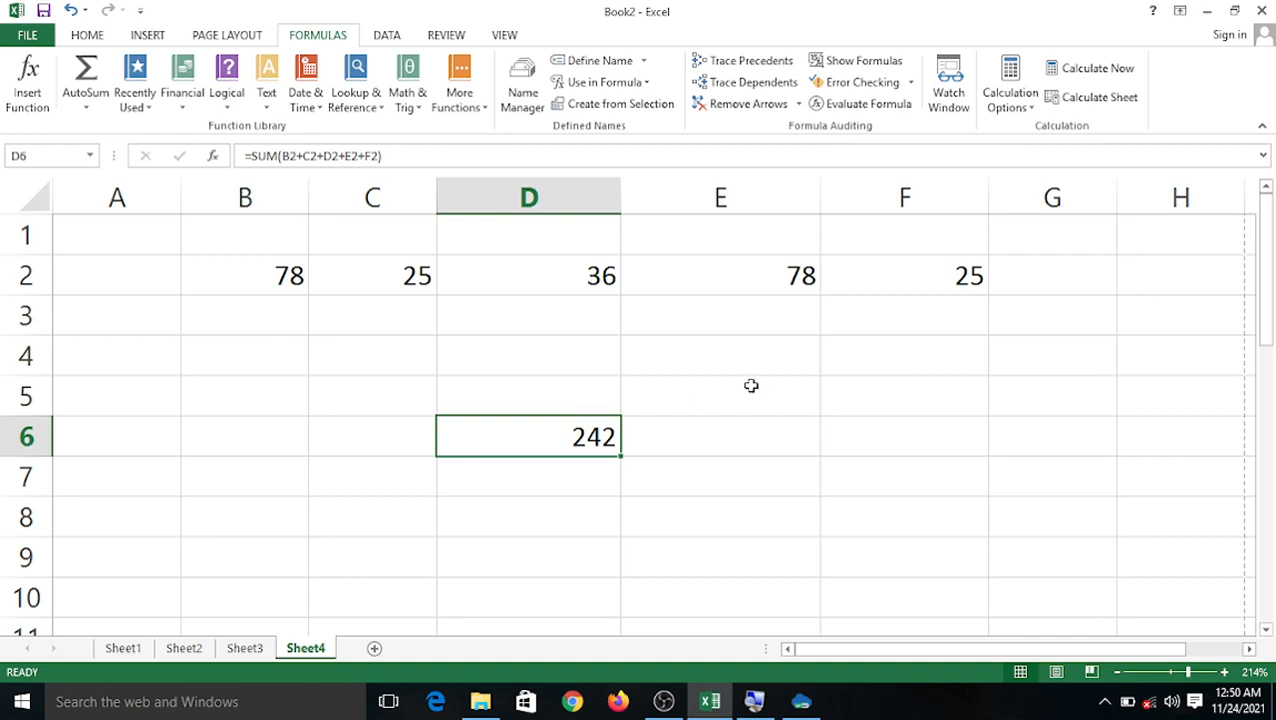
pyautogui.click(644, 464)
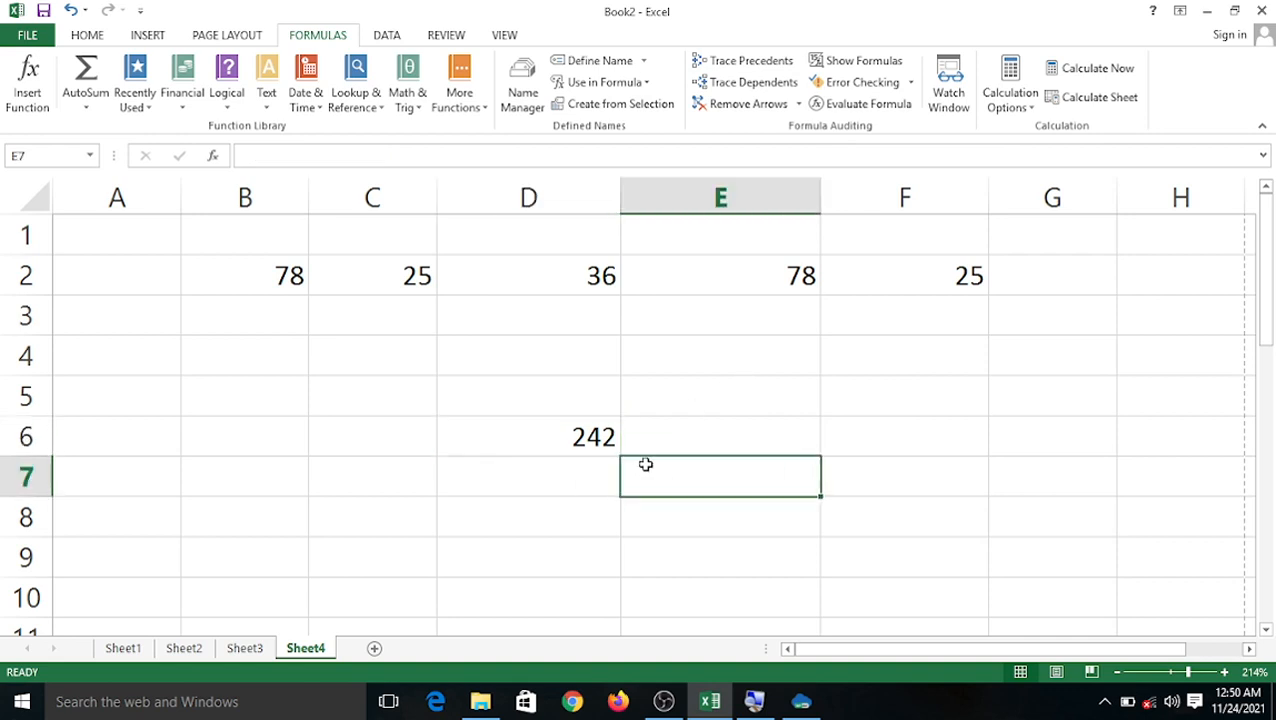
pyautogui.click(584, 441)
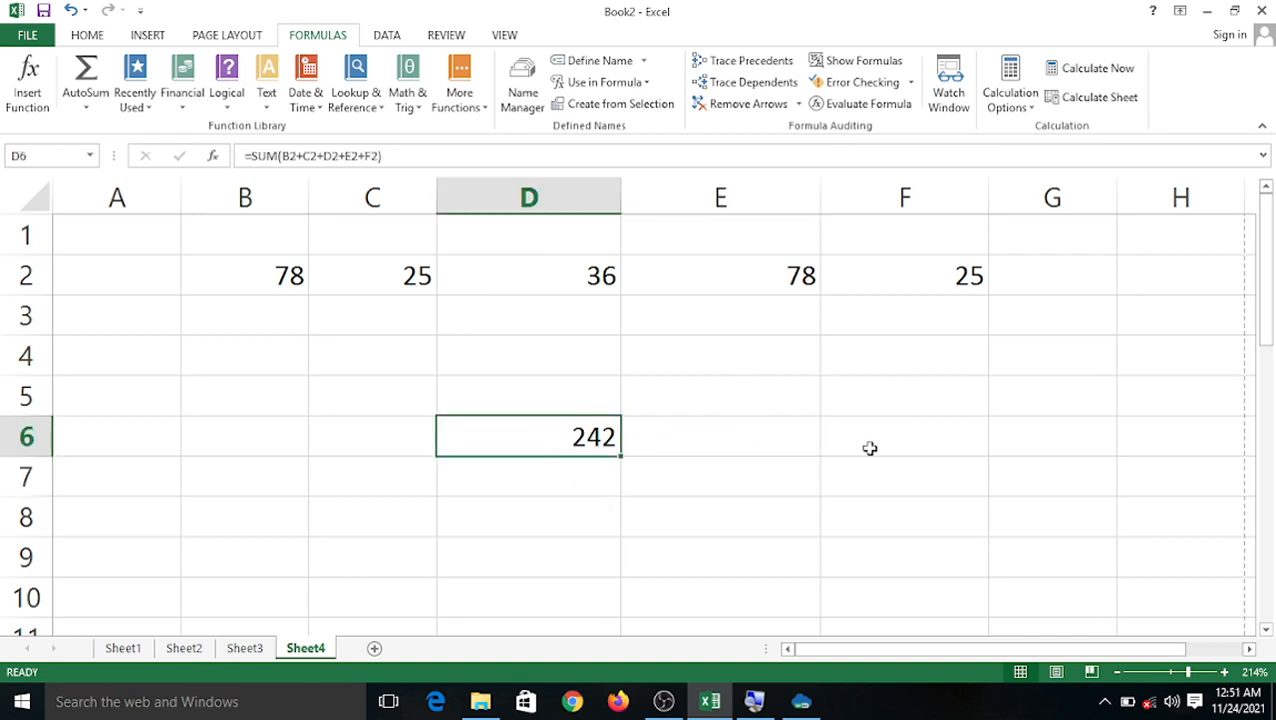
# Re-enter D6's formula and trace precedents again to draw arrows from B2:F2.
pyautogui.doubleClick(584, 440)
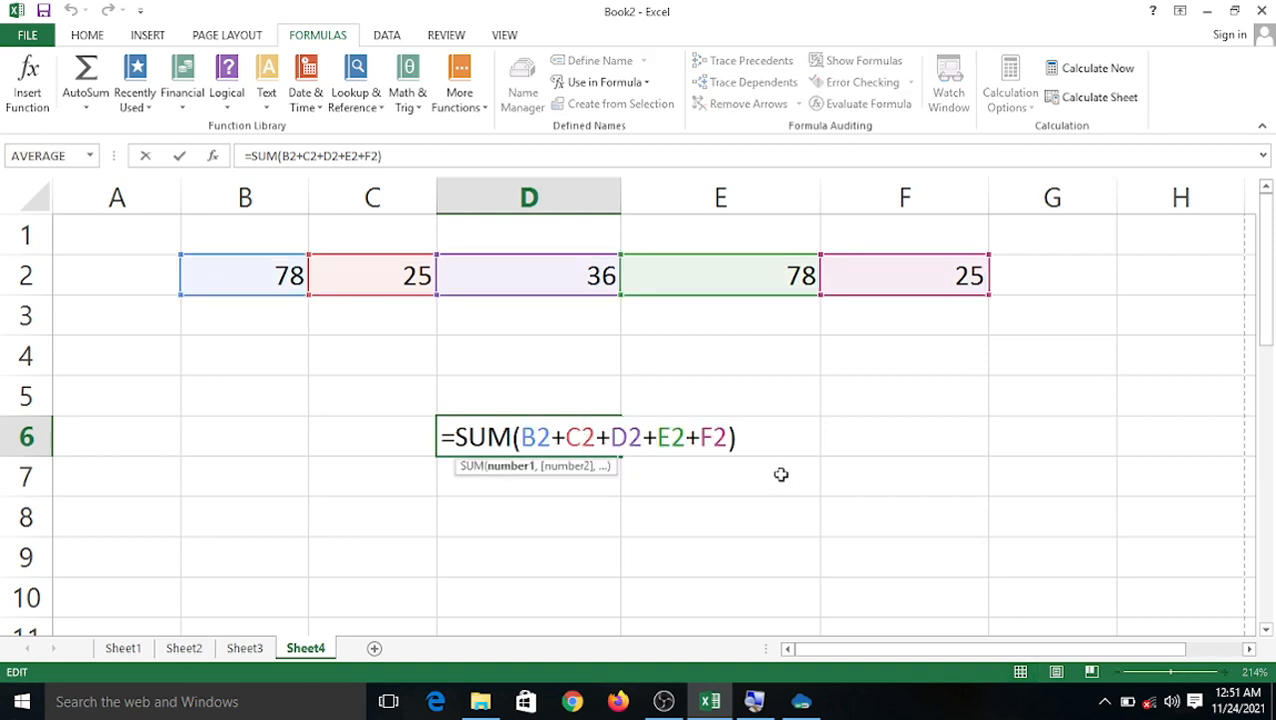
pyautogui.click(897, 410)
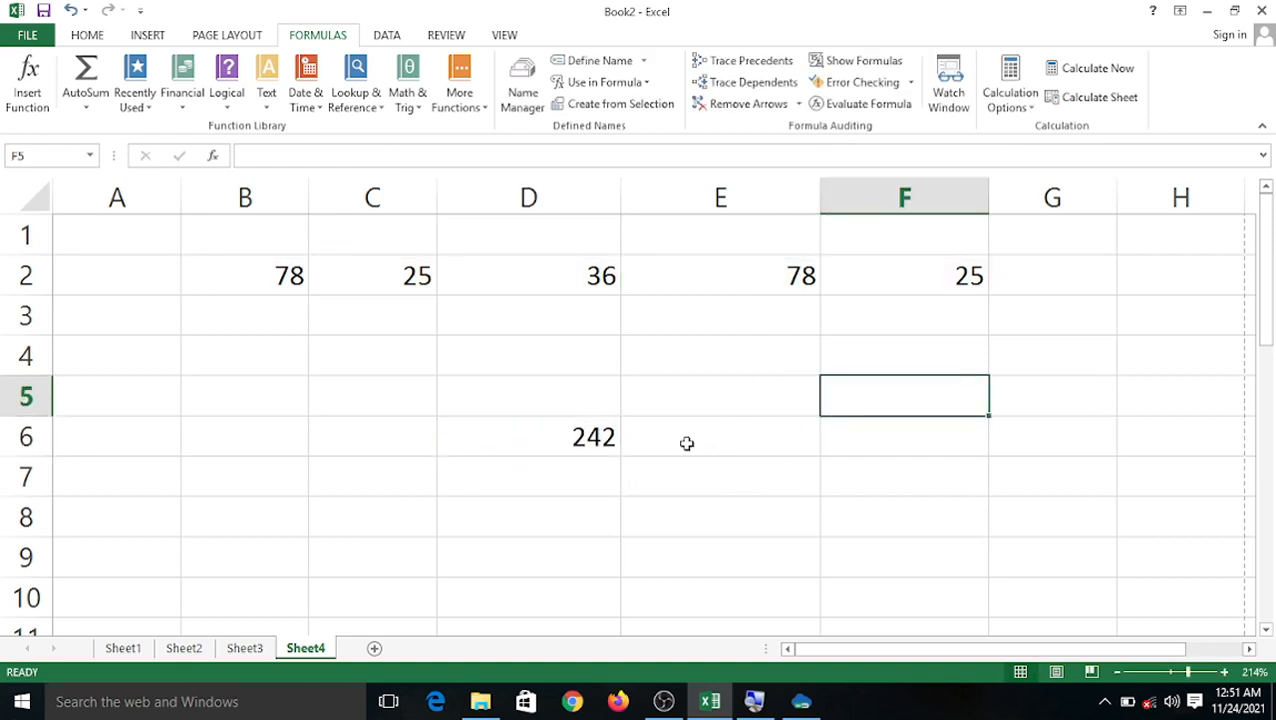
pyautogui.click(527, 447)
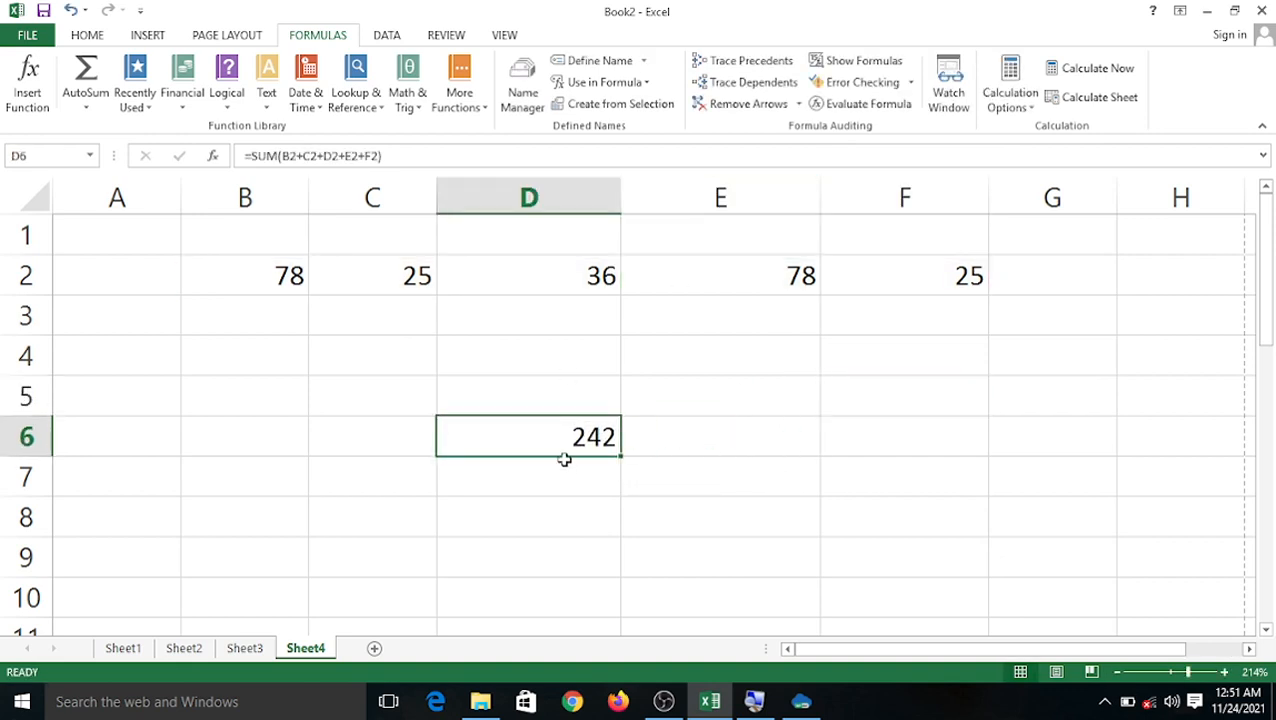
pyautogui.click(752, 64)
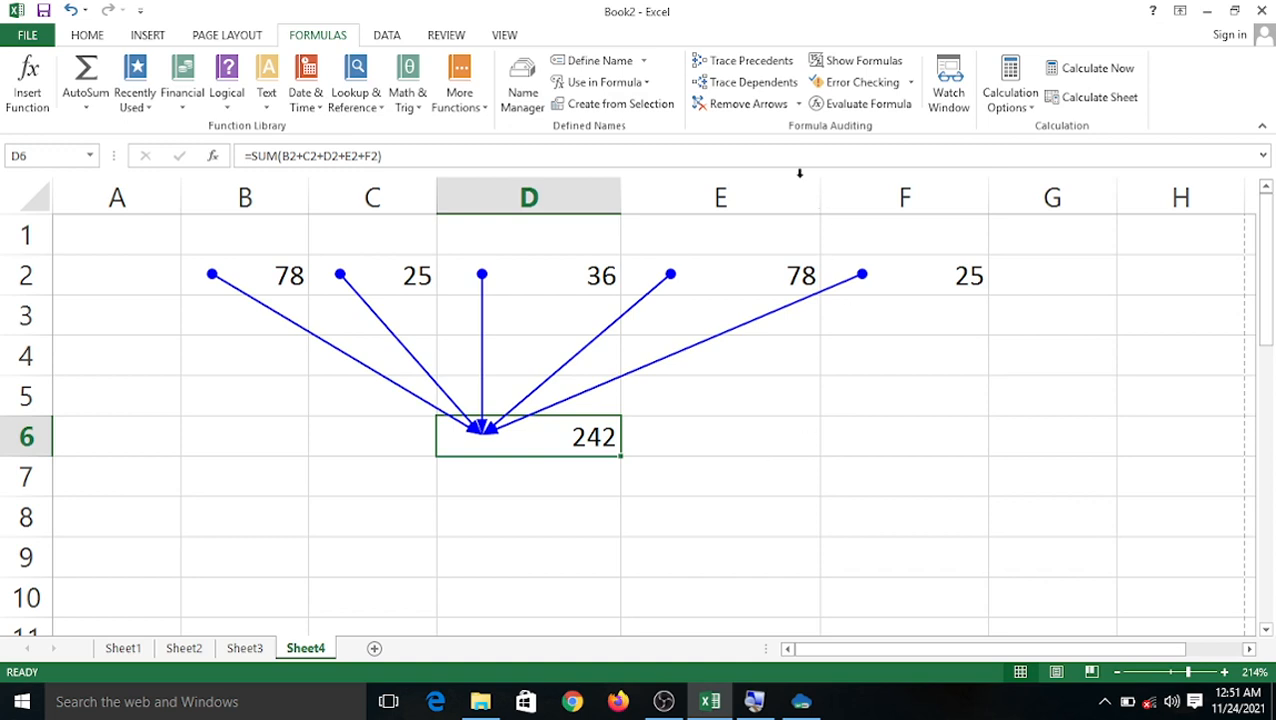
# Remove the arrows, confirm D6 has no dependents, and toggle Show Formulas on and off.
pyautogui.click(727, 106)
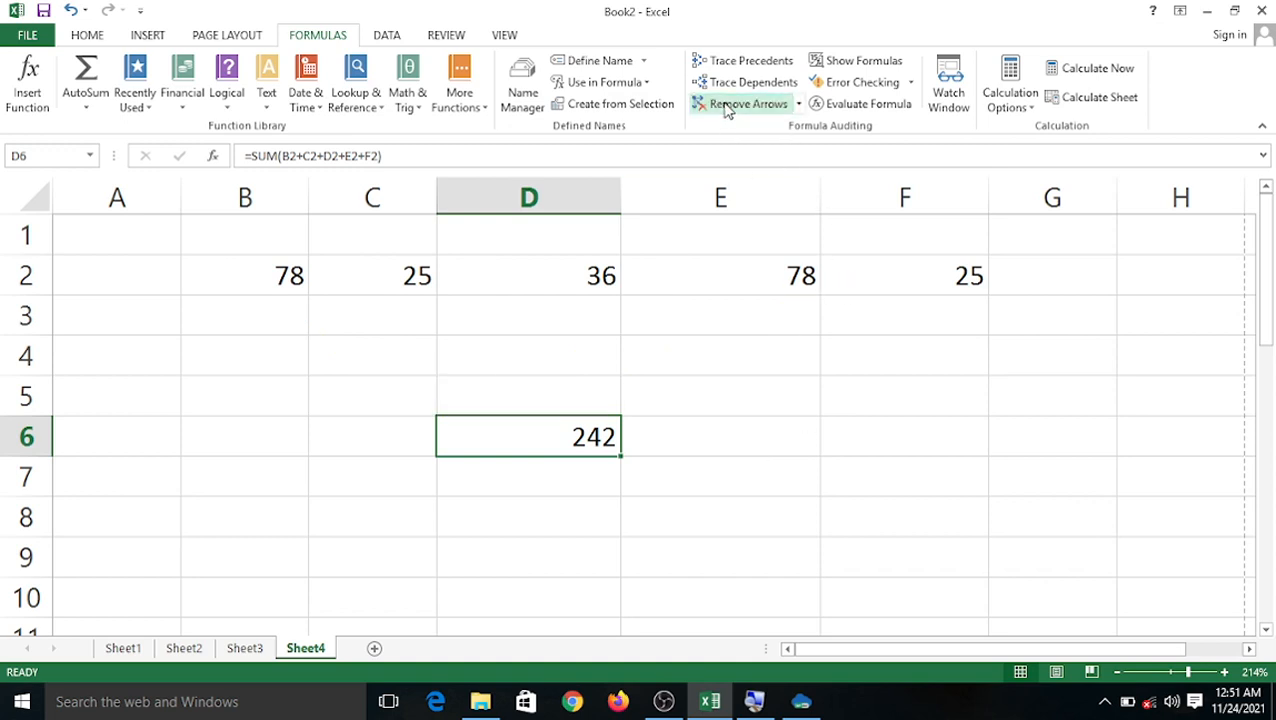
pyautogui.click(731, 86)
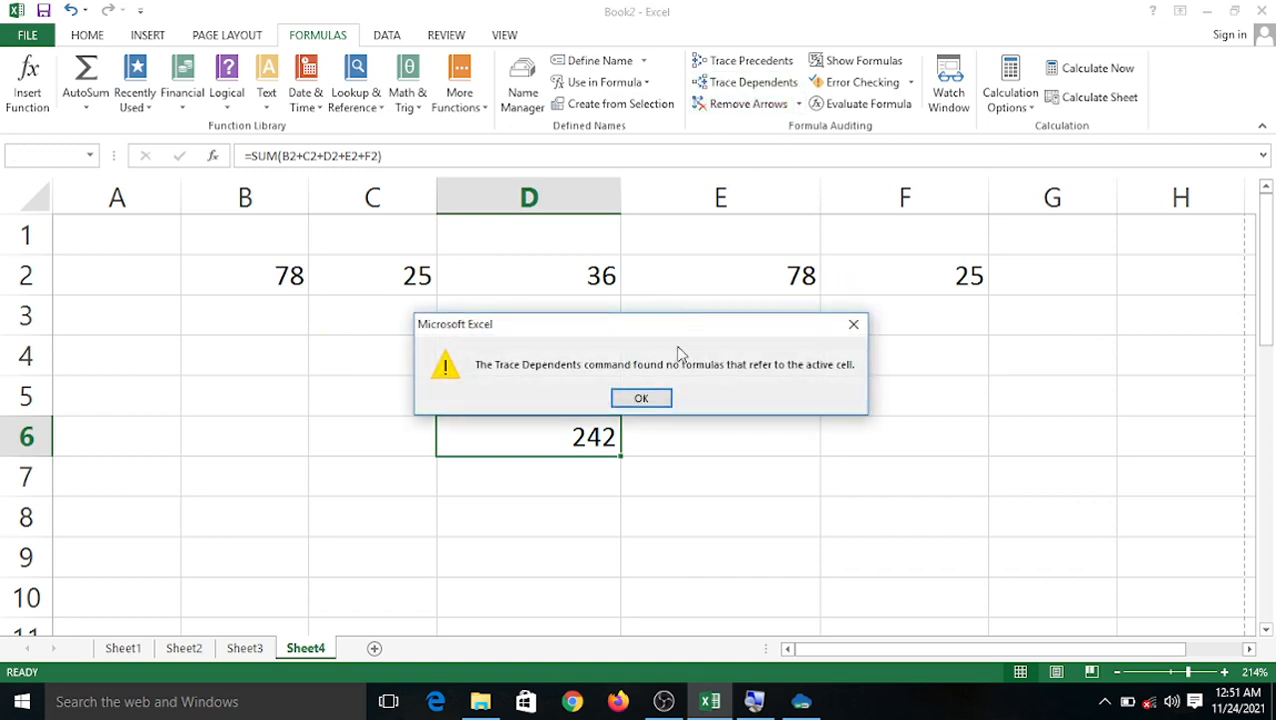
pyautogui.click(857, 327)
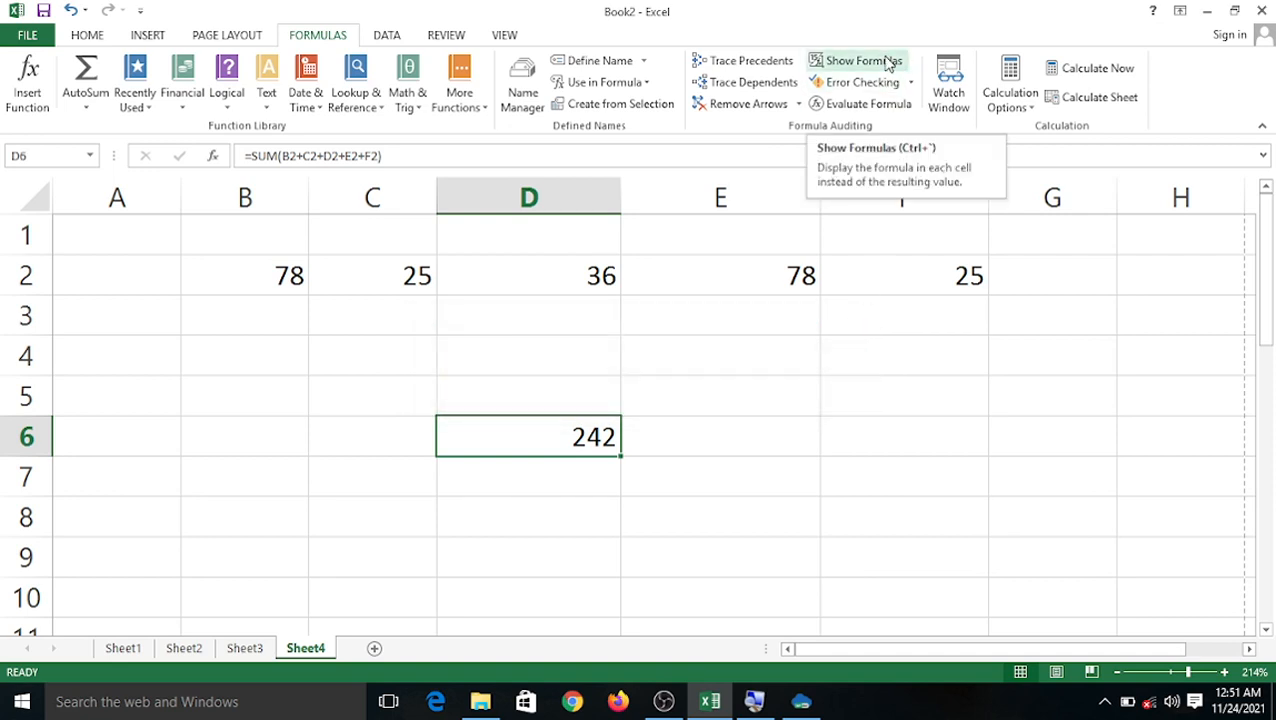
pyautogui.click(889, 64)
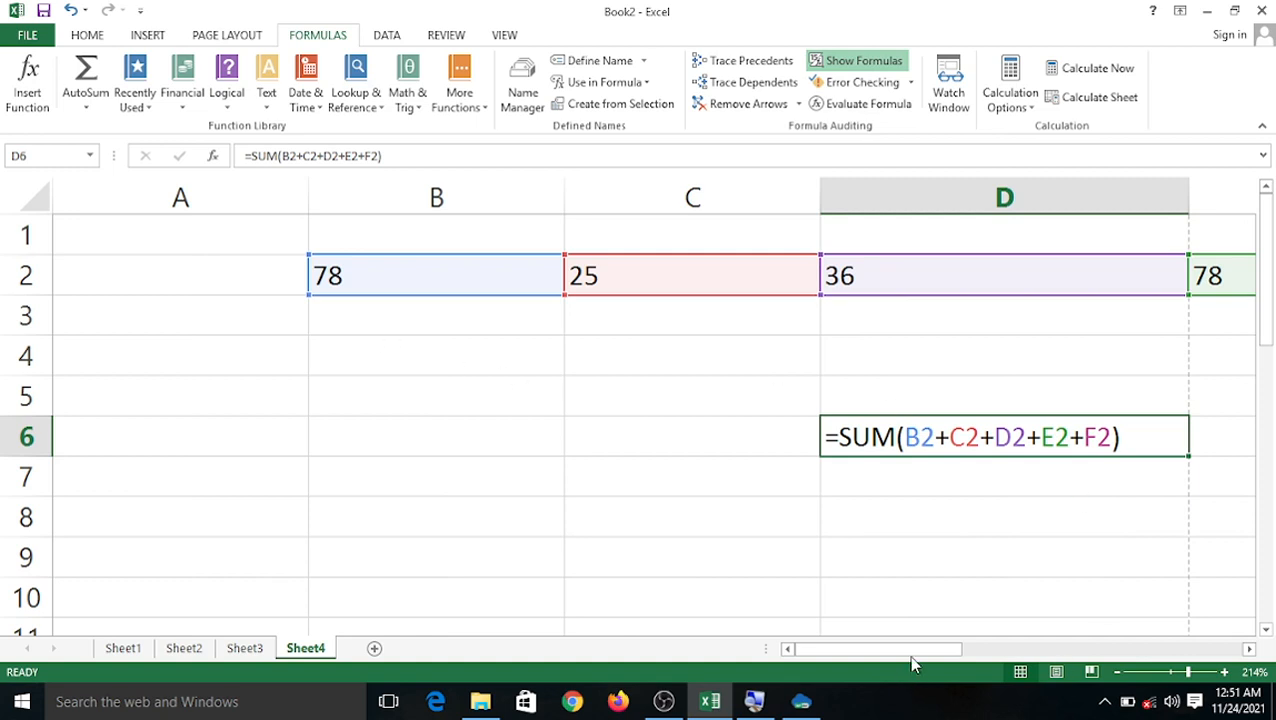
pyautogui.moveTo(912, 663); pyautogui.dragTo(973, 665)
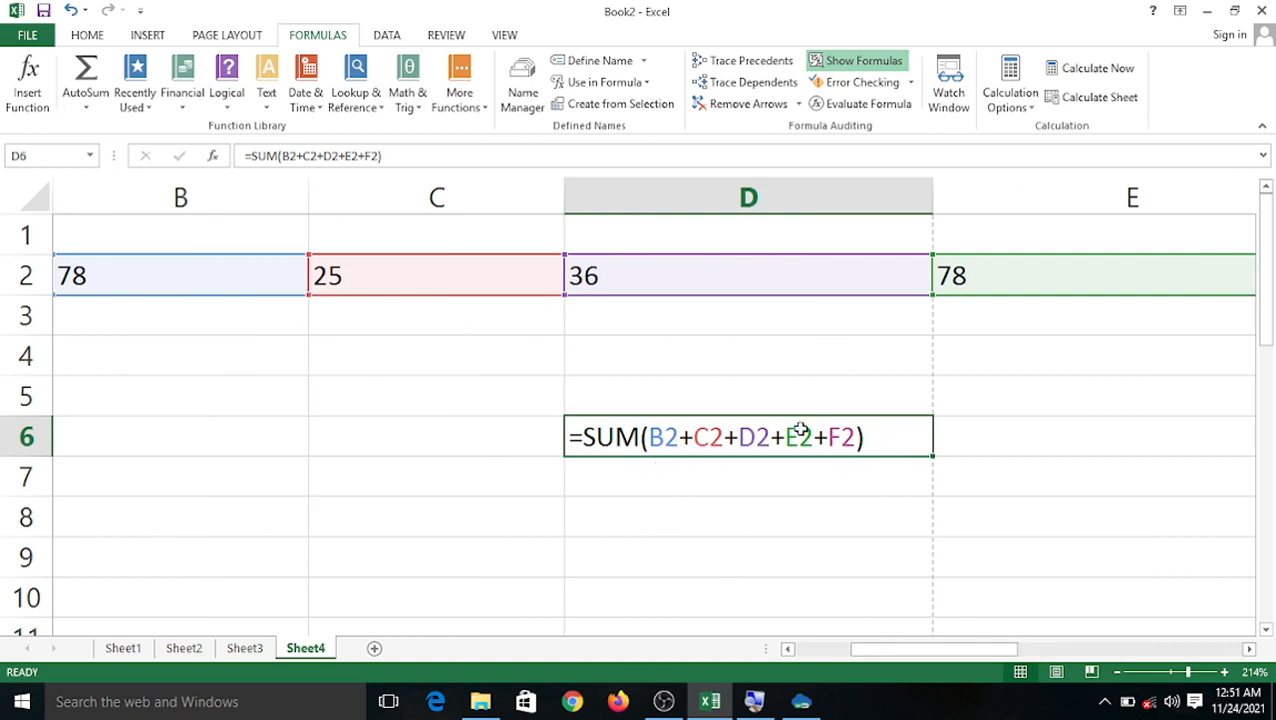
pyautogui.click(862, 64)
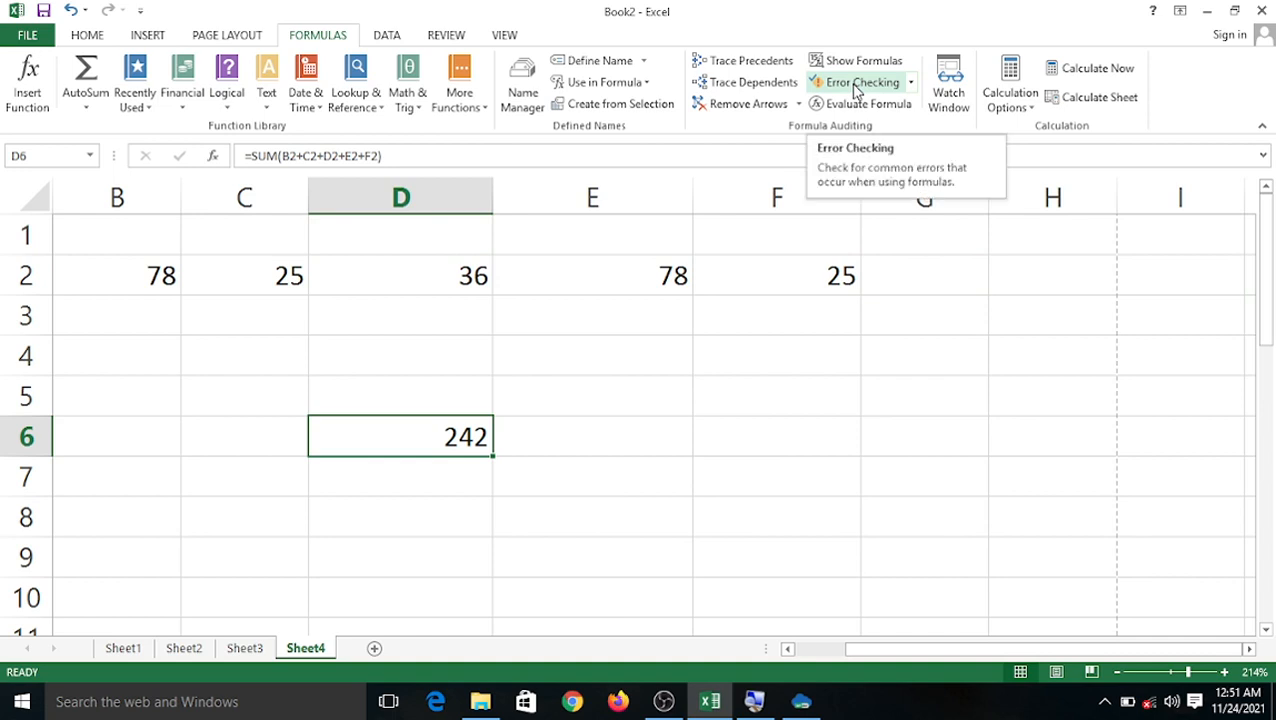
pyautogui.click(857, 85)
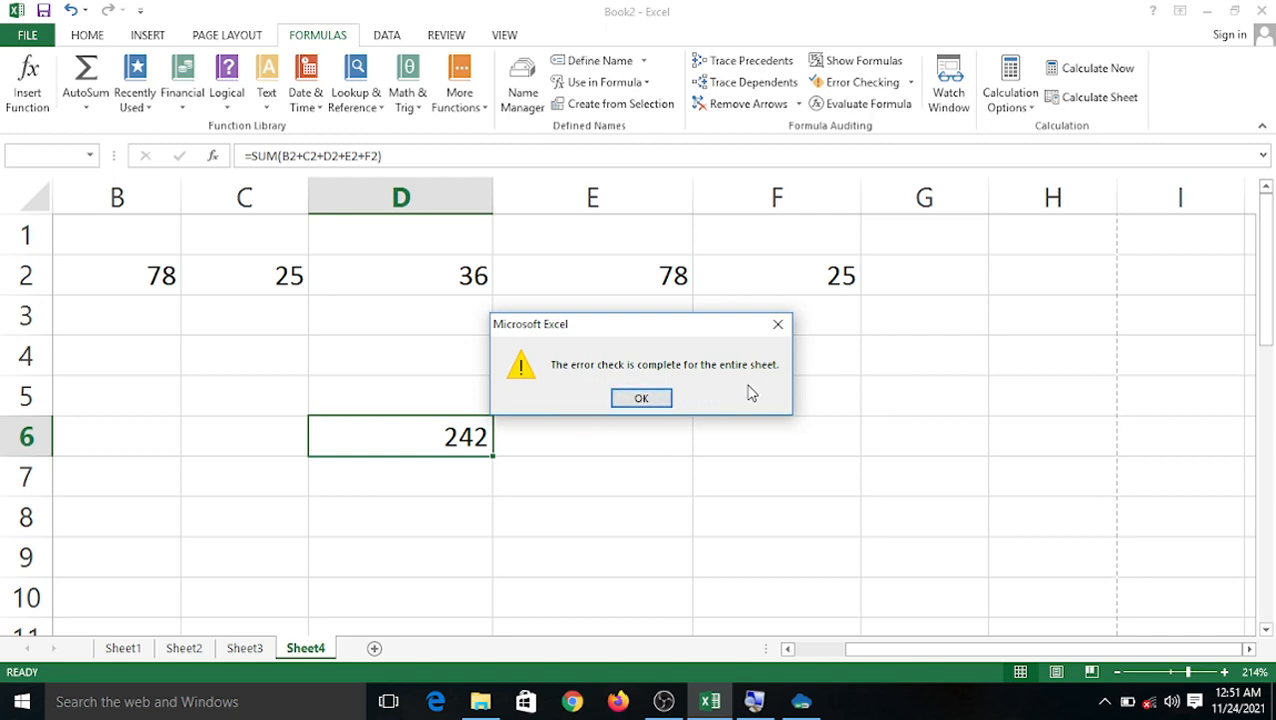
pyautogui.click(778, 325)
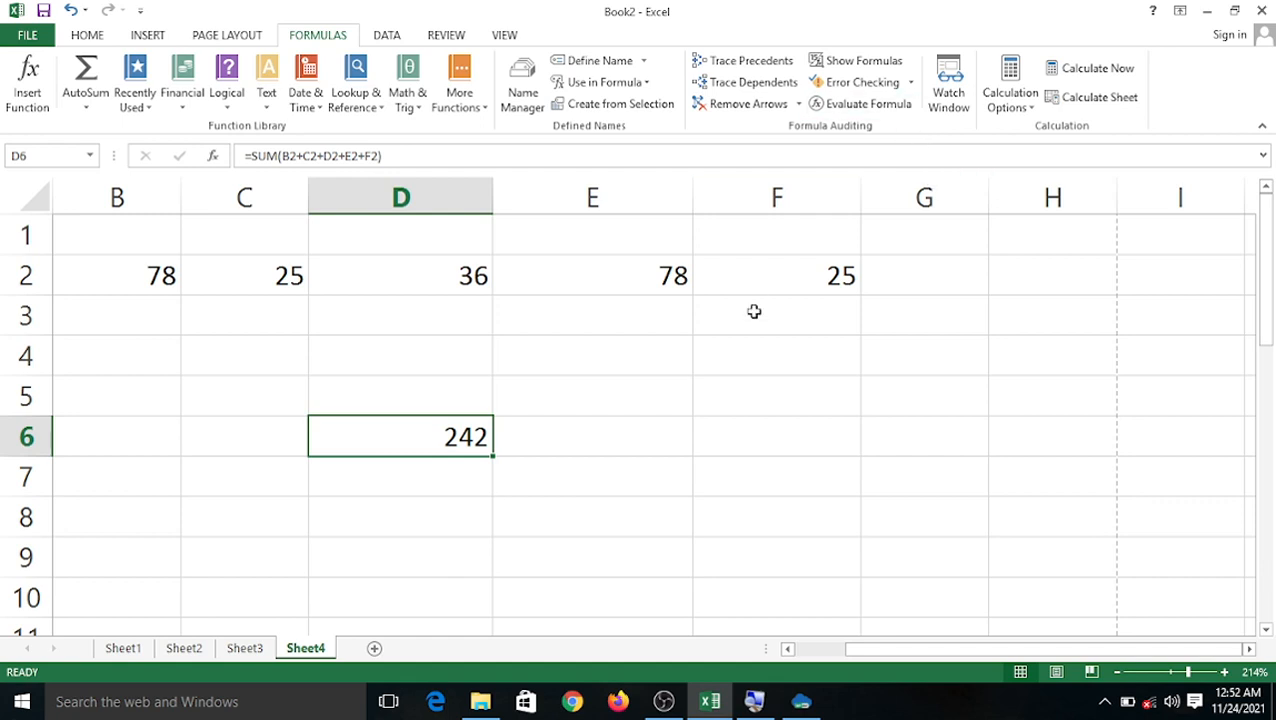
# Enter 485 in cell E6.
pyautogui.click(626, 436)
pyautogui.write('4')
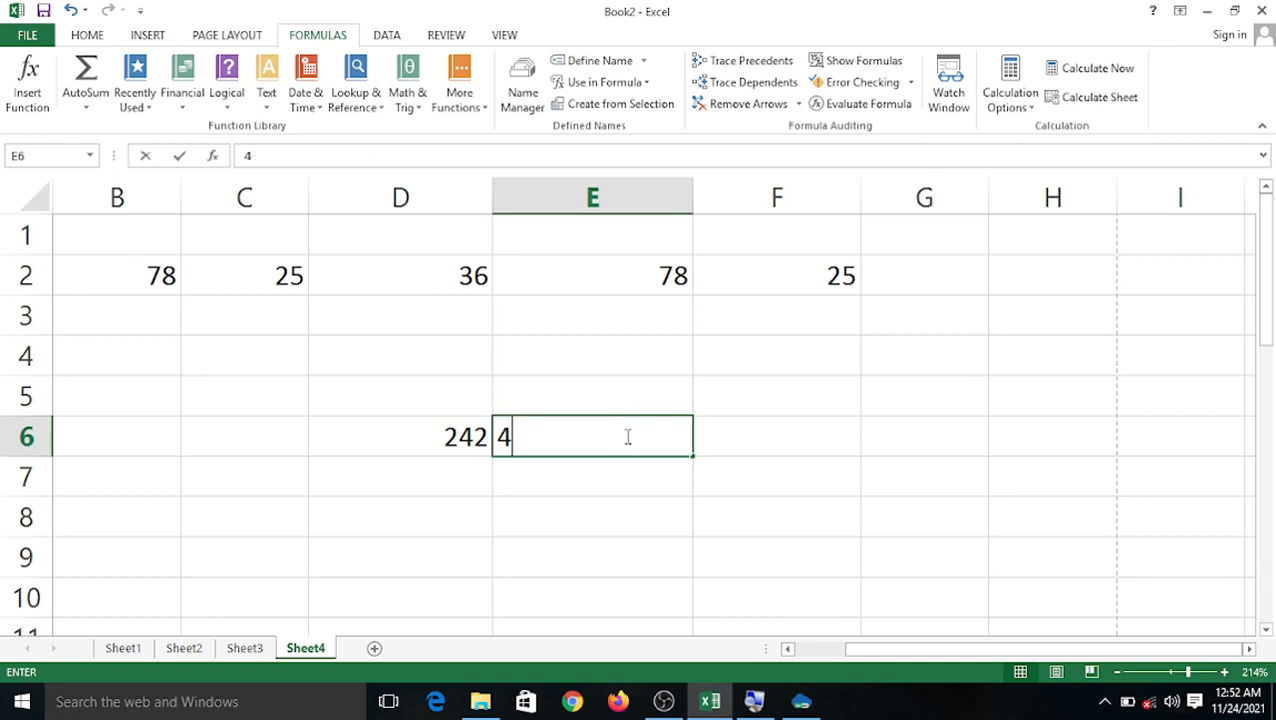
pyautogui.write('85')
pyautogui.click(613, 543)
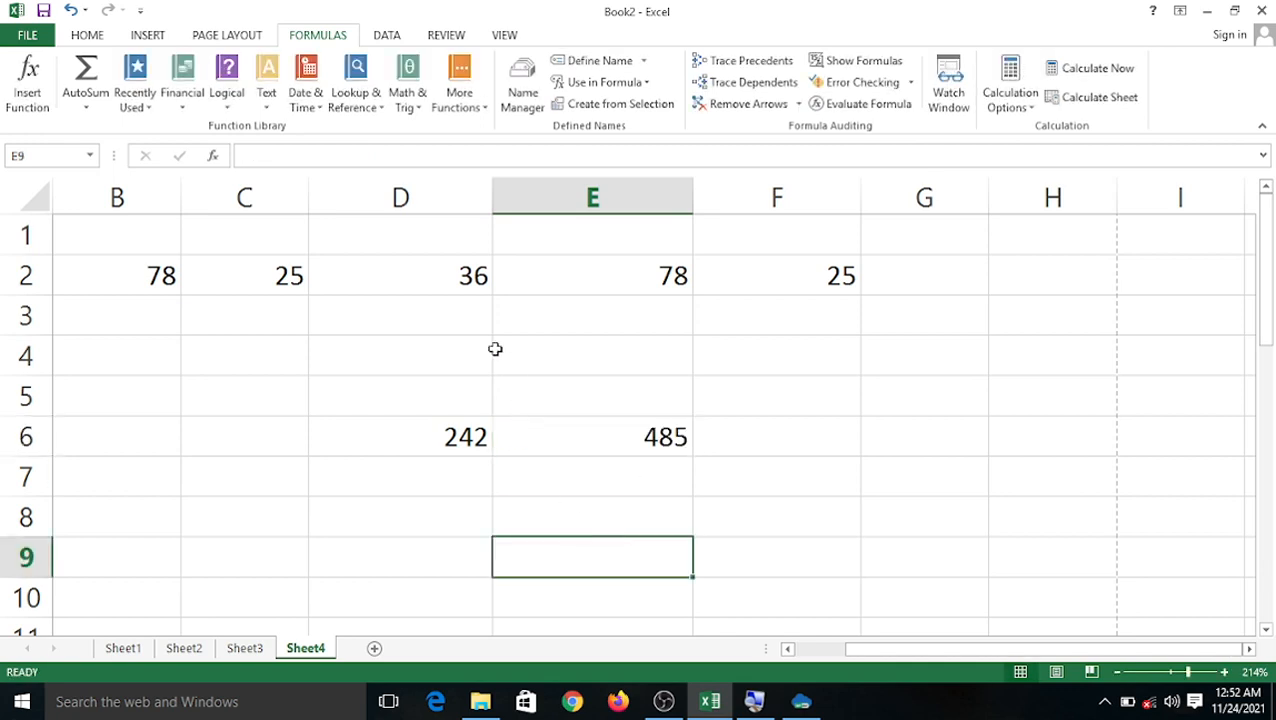
# Trace the dependents of the marks in D2, E2 and F2.
pyautogui.click(433, 273)
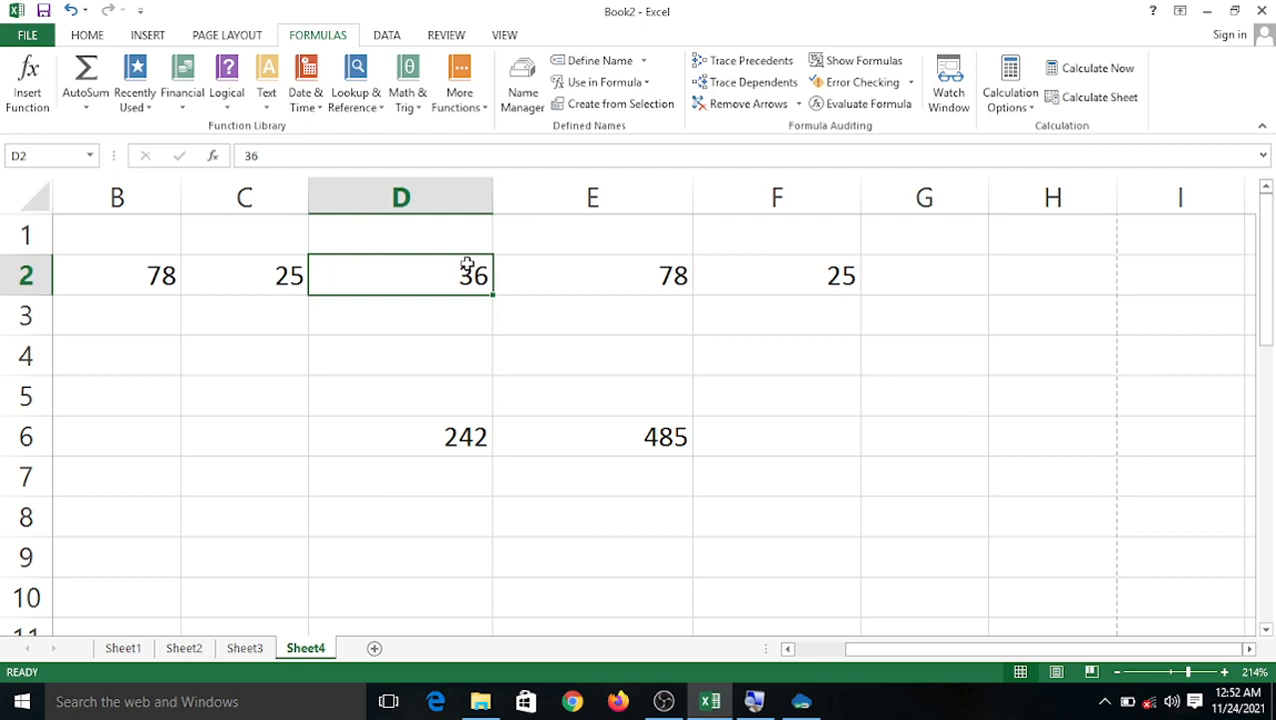
pyautogui.click(720, 87)
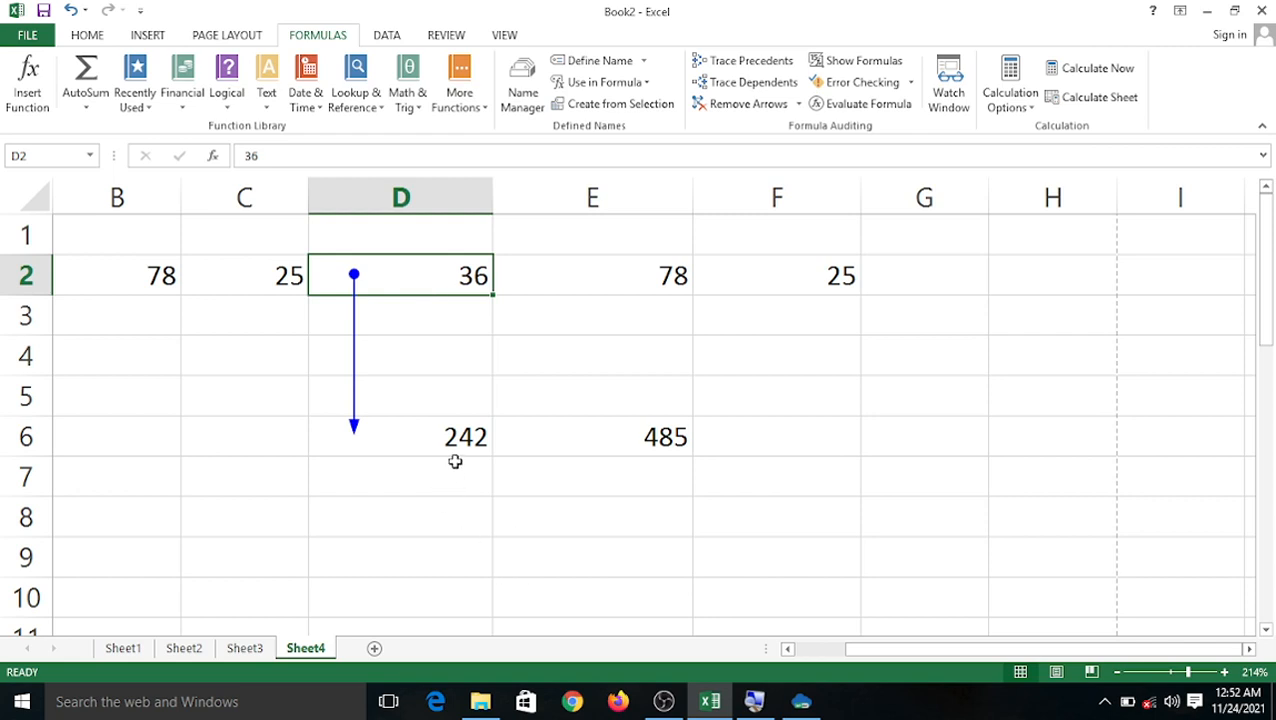
pyautogui.click(574, 350)
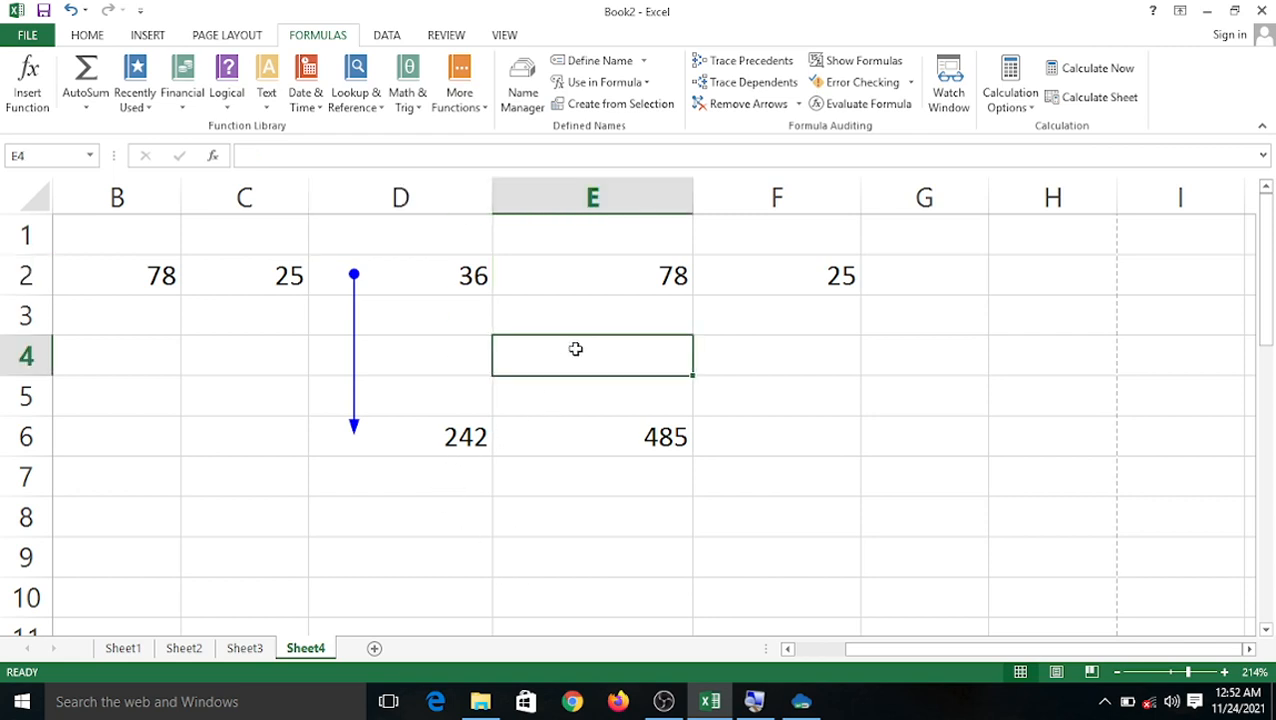
pyautogui.click(582, 272)
pyautogui.click(758, 84)
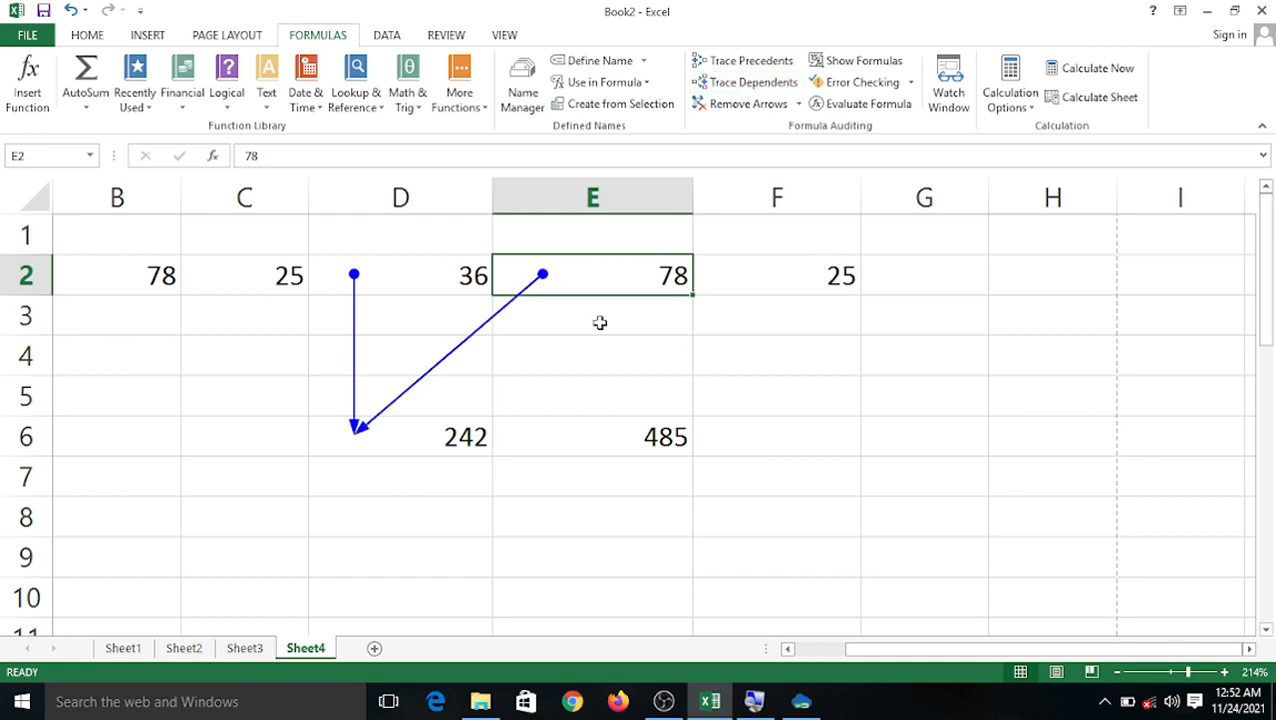
pyautogui.click(751, 261)
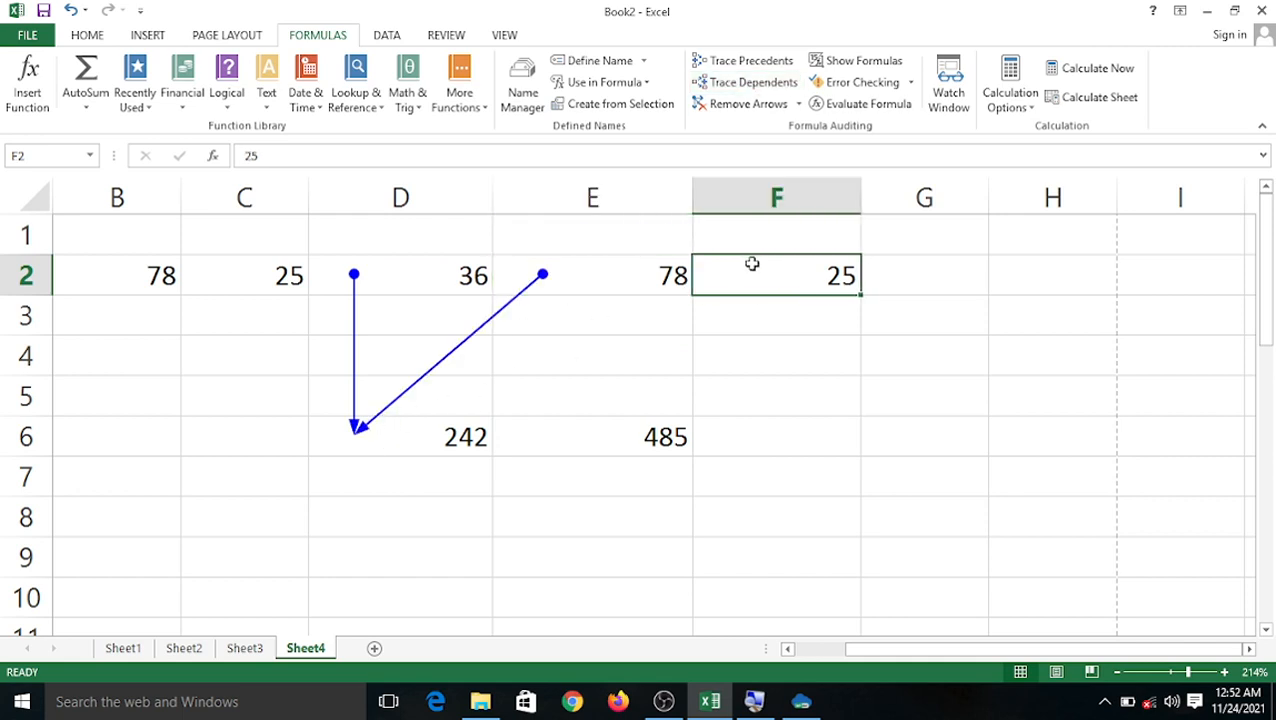
pyautogui.click(755, 88)
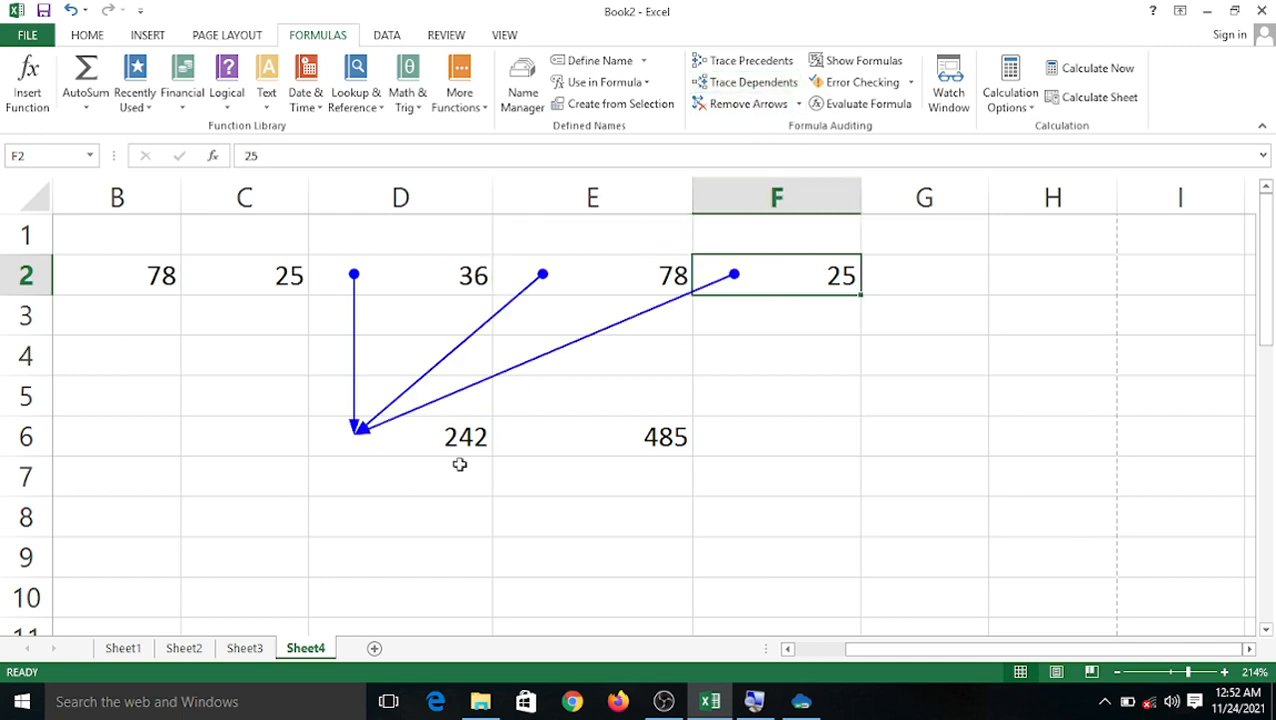
# Trace the precedents of the D6 total, then clear all tracer arrows.
pyautogui.click(403, 441)
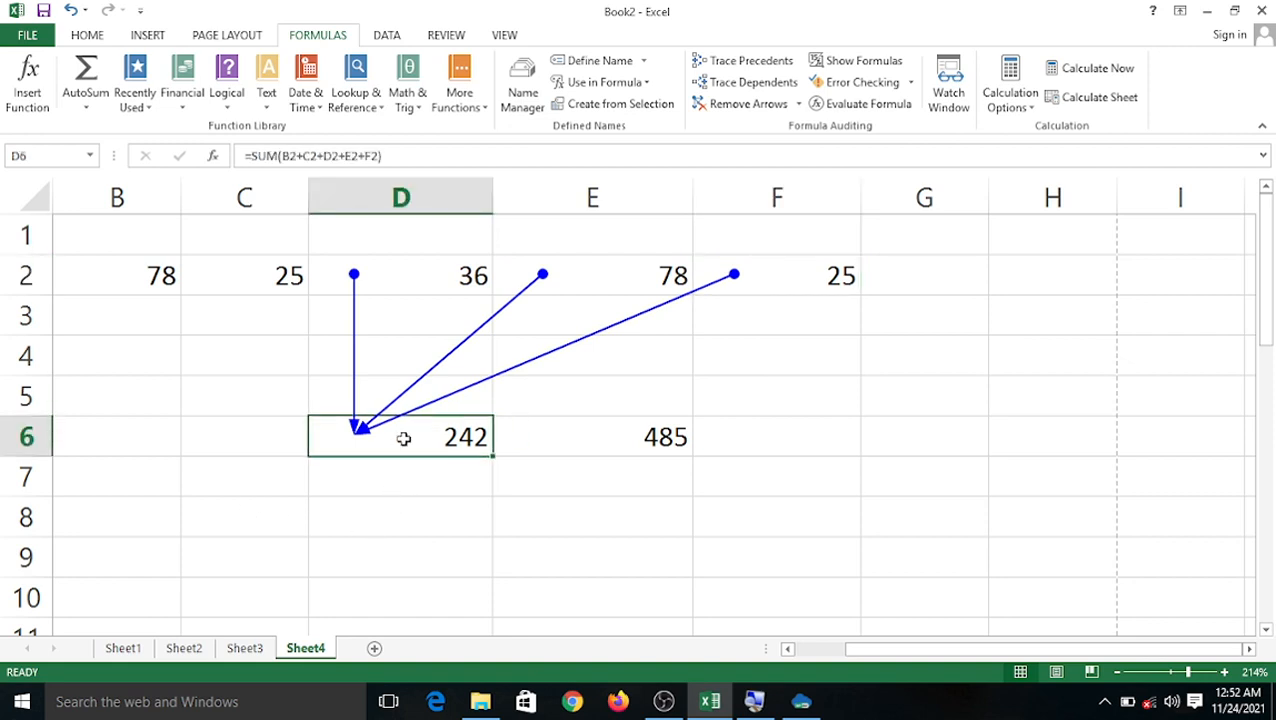
pyautogui.click(727, 64)
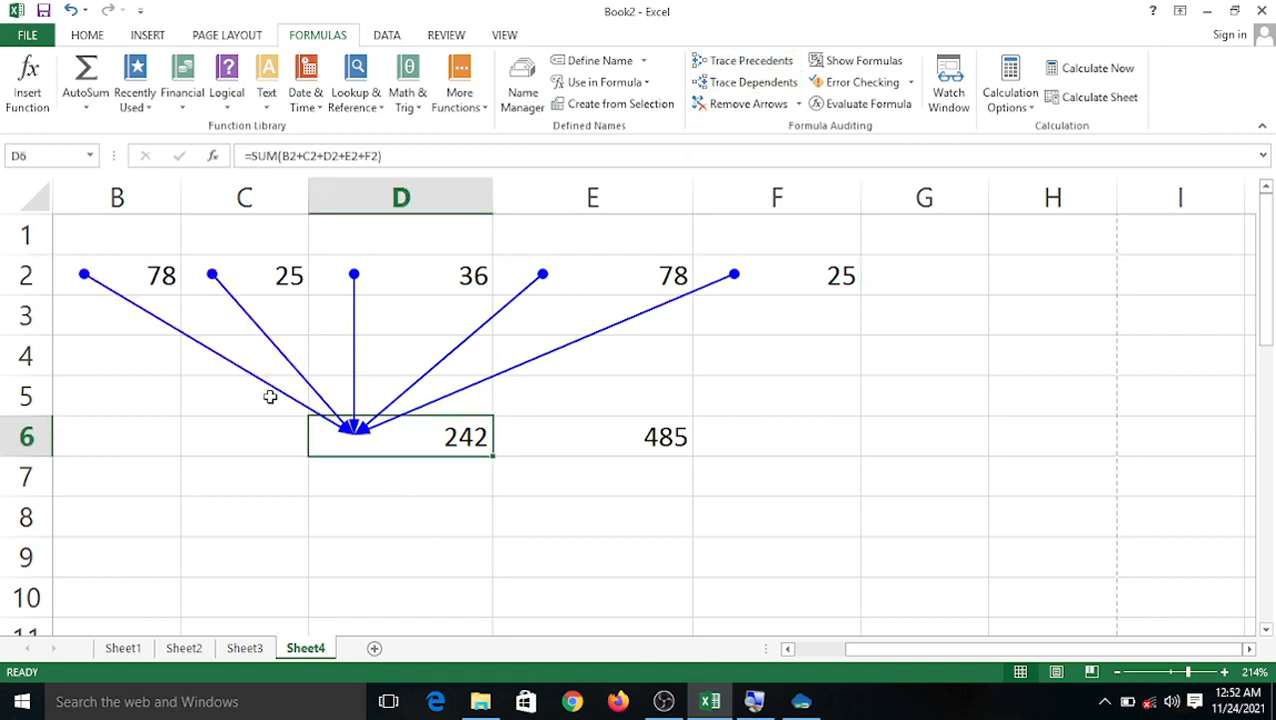
pyautogui.click(709, 110)
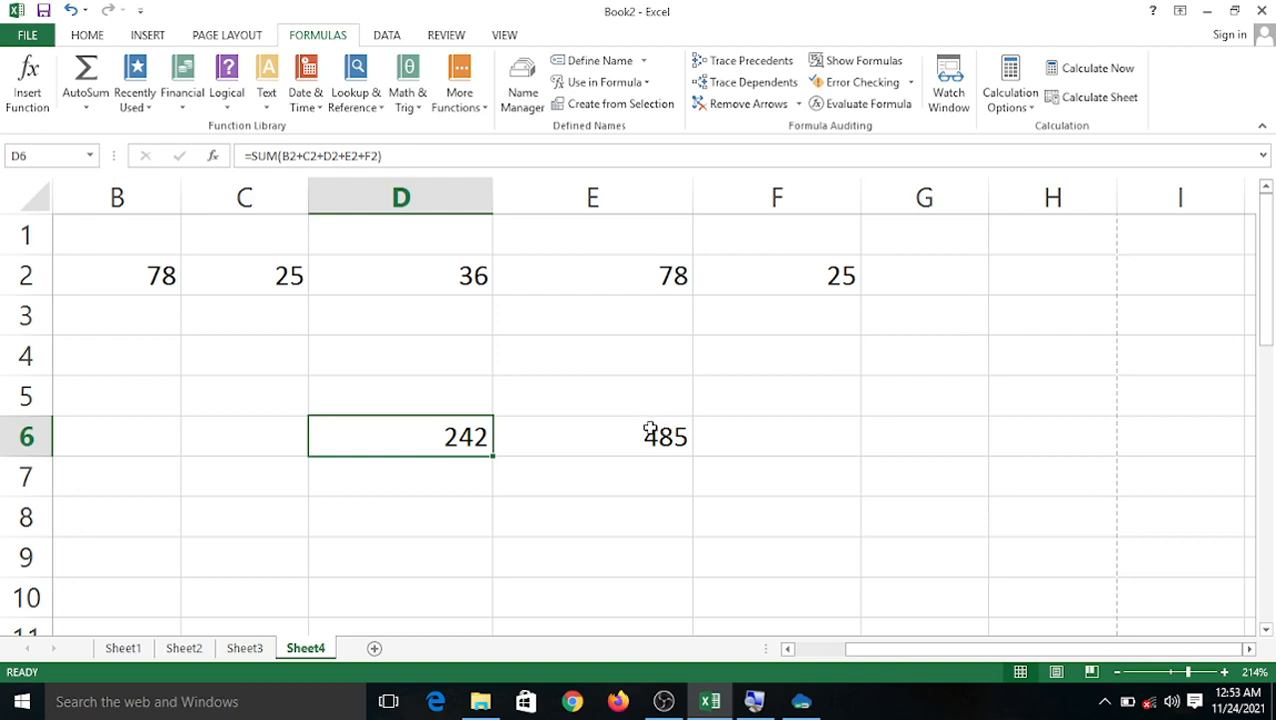
# Fix D6's formula by deleting the stray ')' after C2+, giving =SUM(B2+C2+D2+E2+F2) = 242.
pyautogui.doubleClick(485, 437)
pyautogui.click(805, 440)
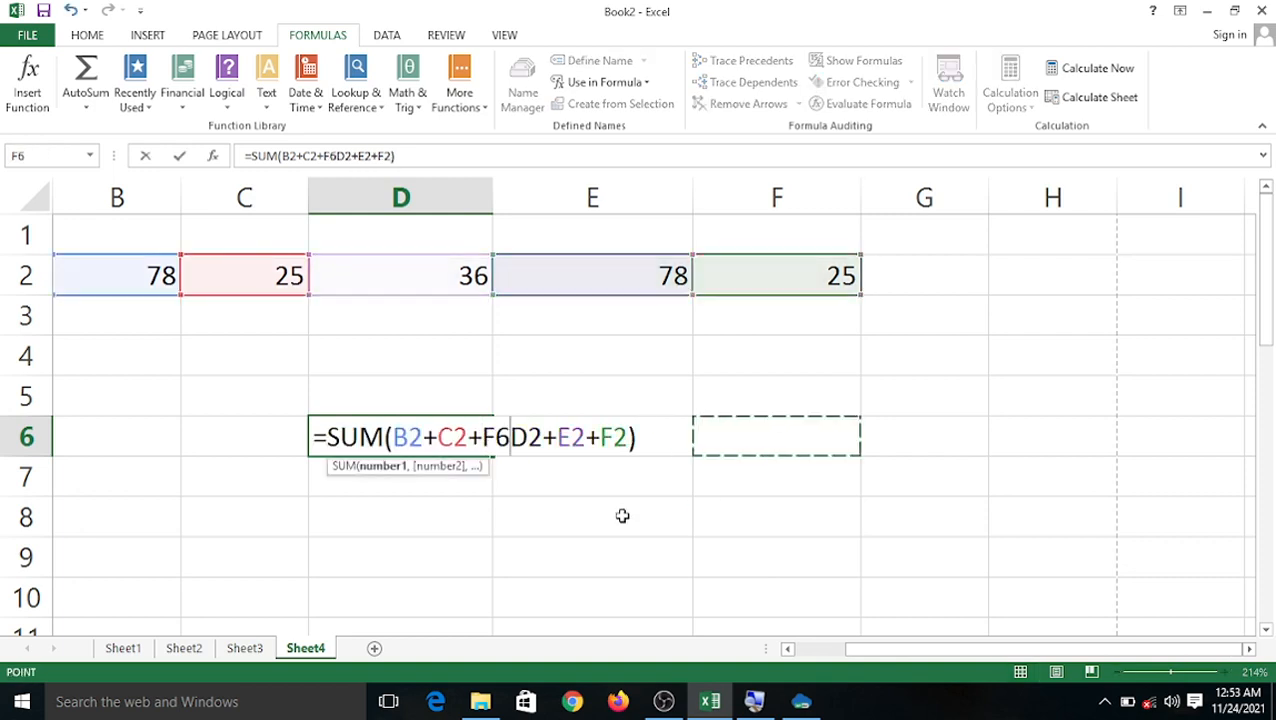
pyautogui.click(680, 333)
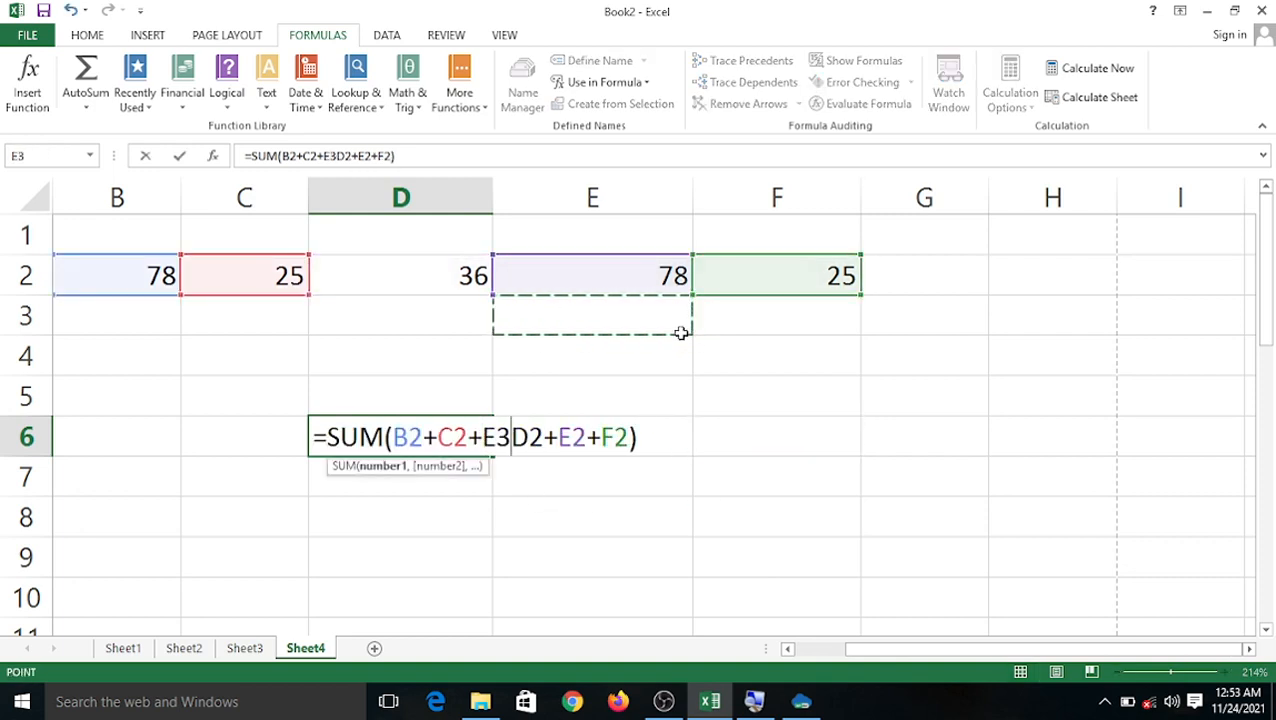
pyautogui.click(426, 280)
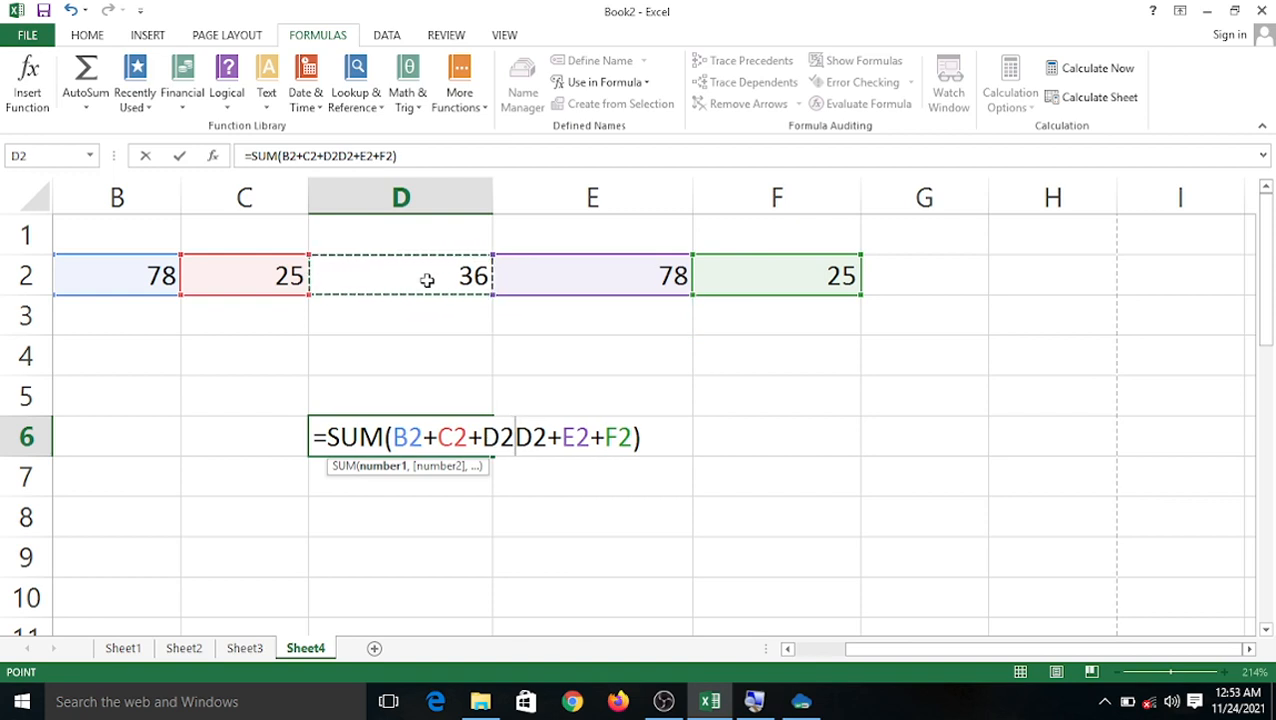
pyautogui.hotkey('ctrl', 'z')
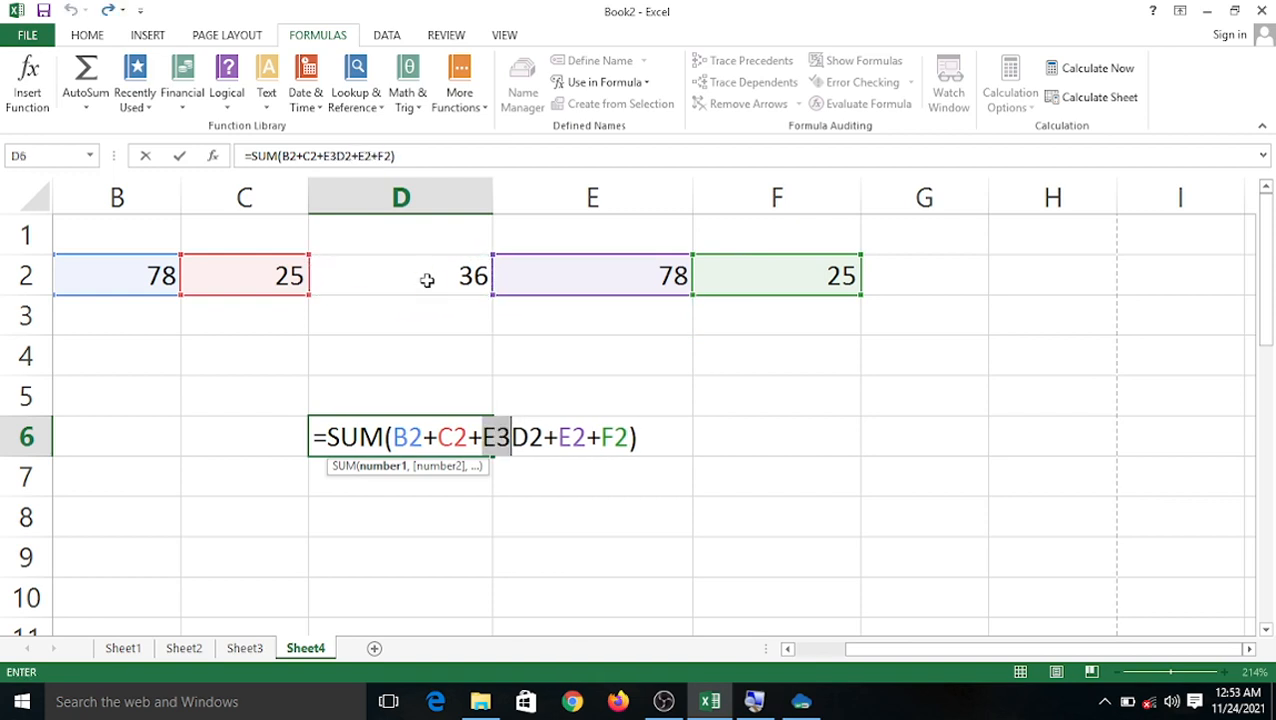
pyautogui.write(')')
pyautogui.press('Return')
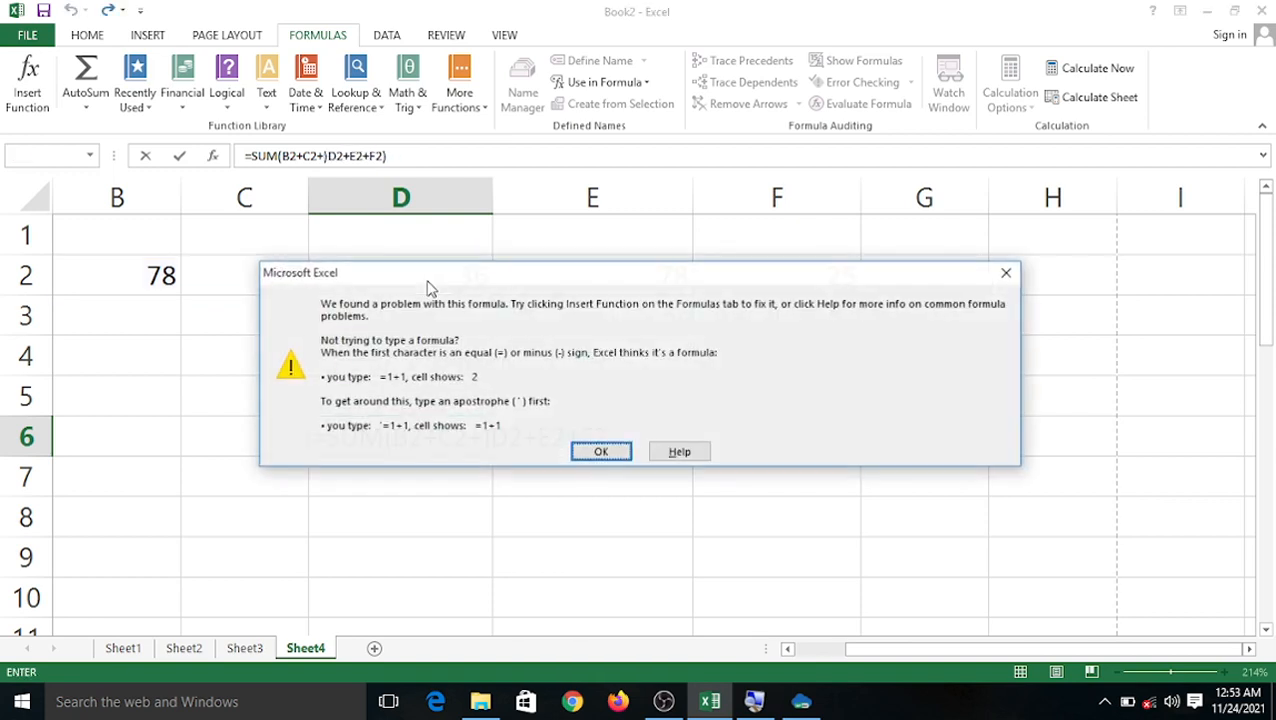
pyautogui.click(1006, 272)
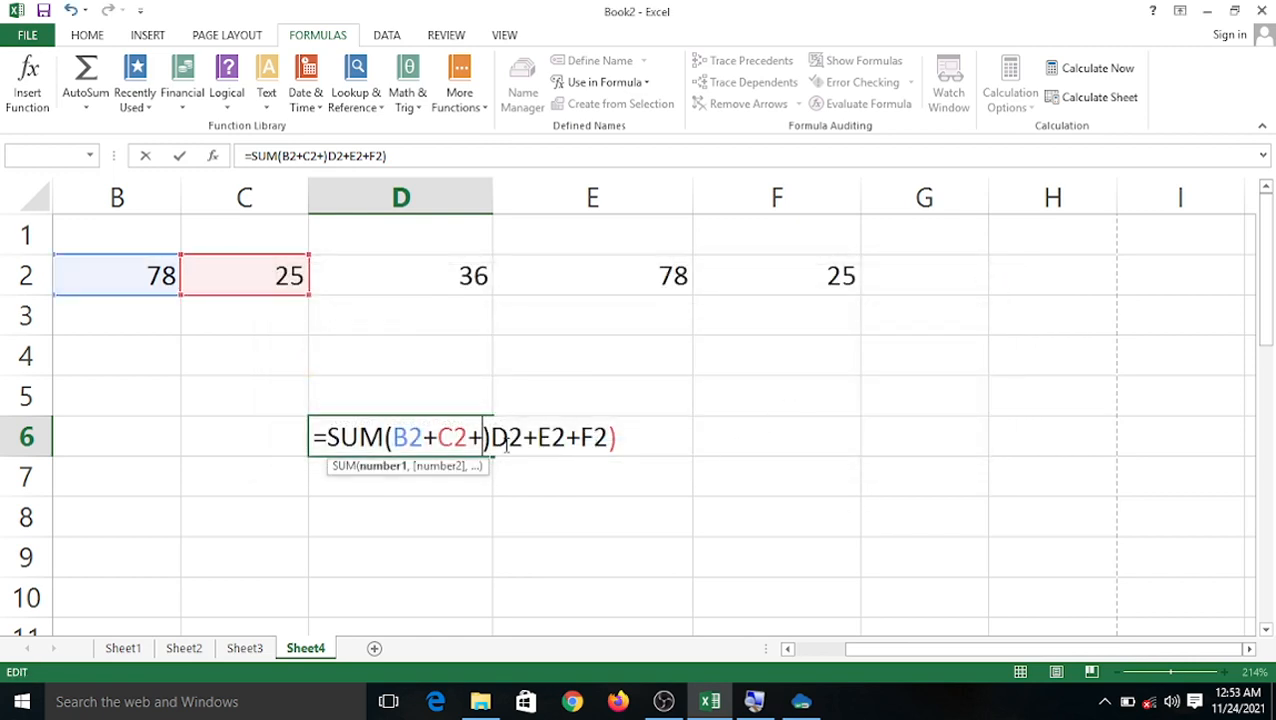
pyautogui.press('Delete')
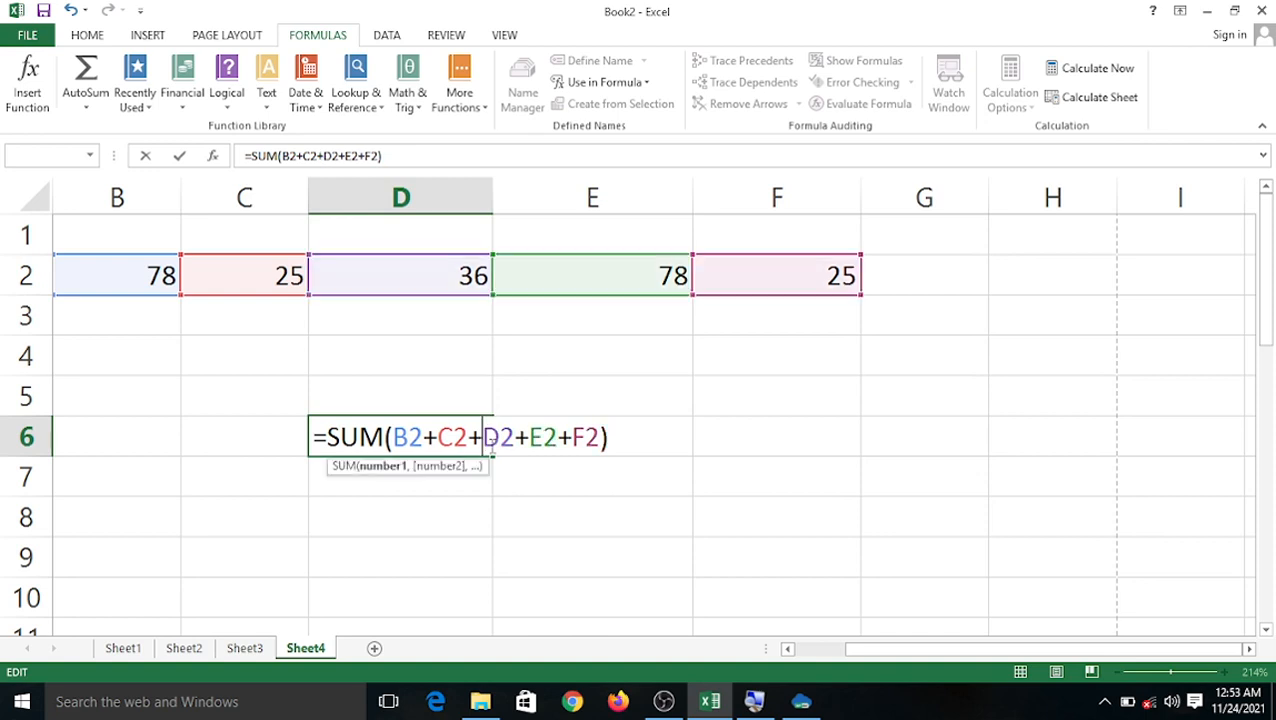
pyautogui.press('Return')
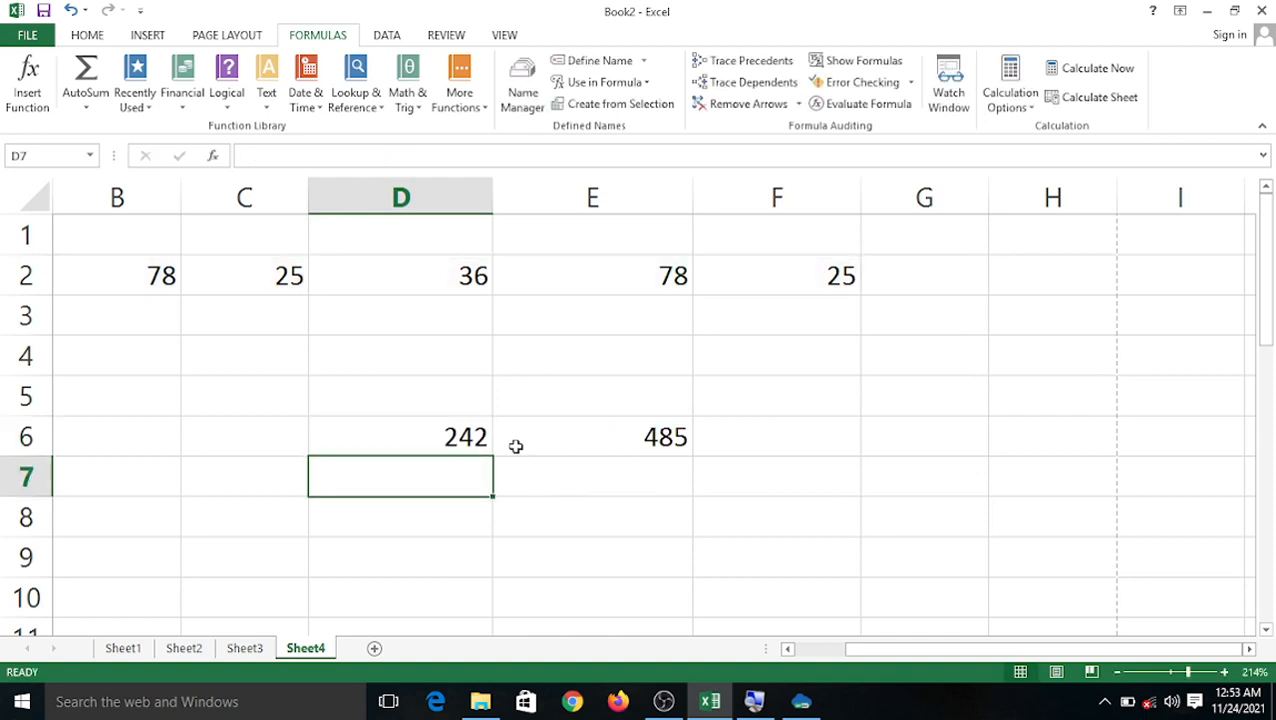
pyautogui.click(468, 437)
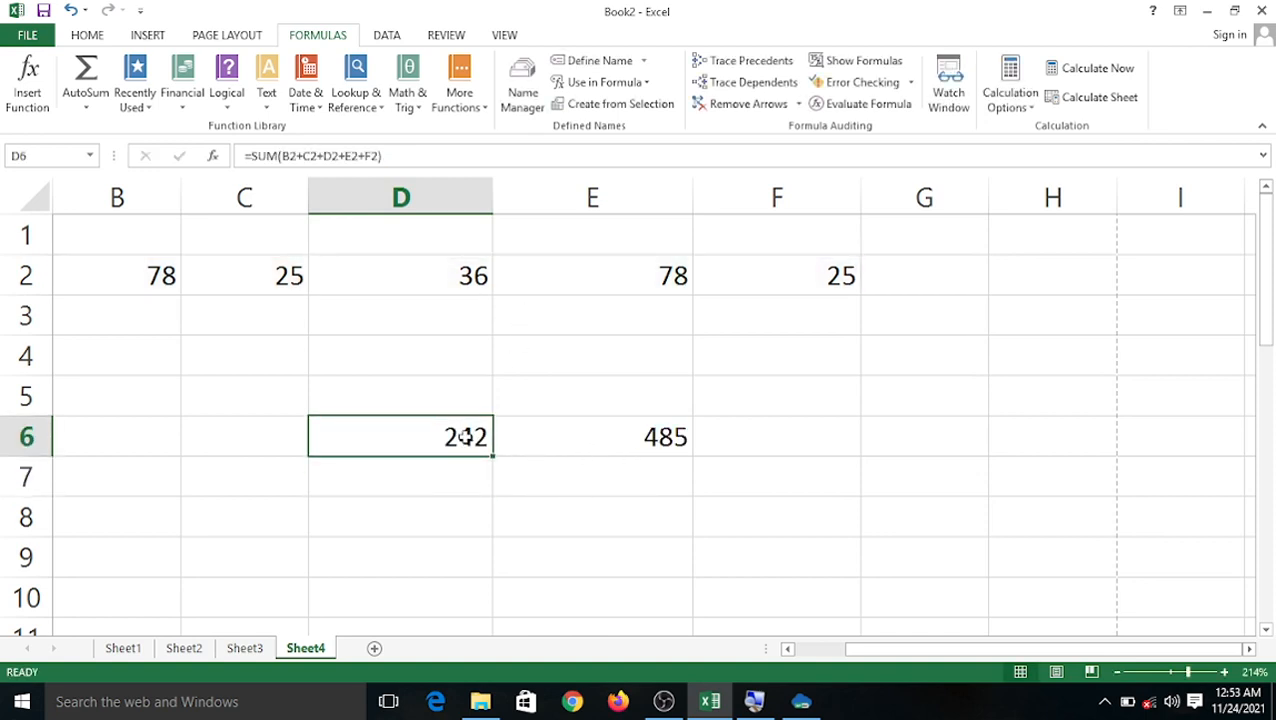
pyautogui.moveTo(412, 154); pyautogui.dragTo(264, 165)
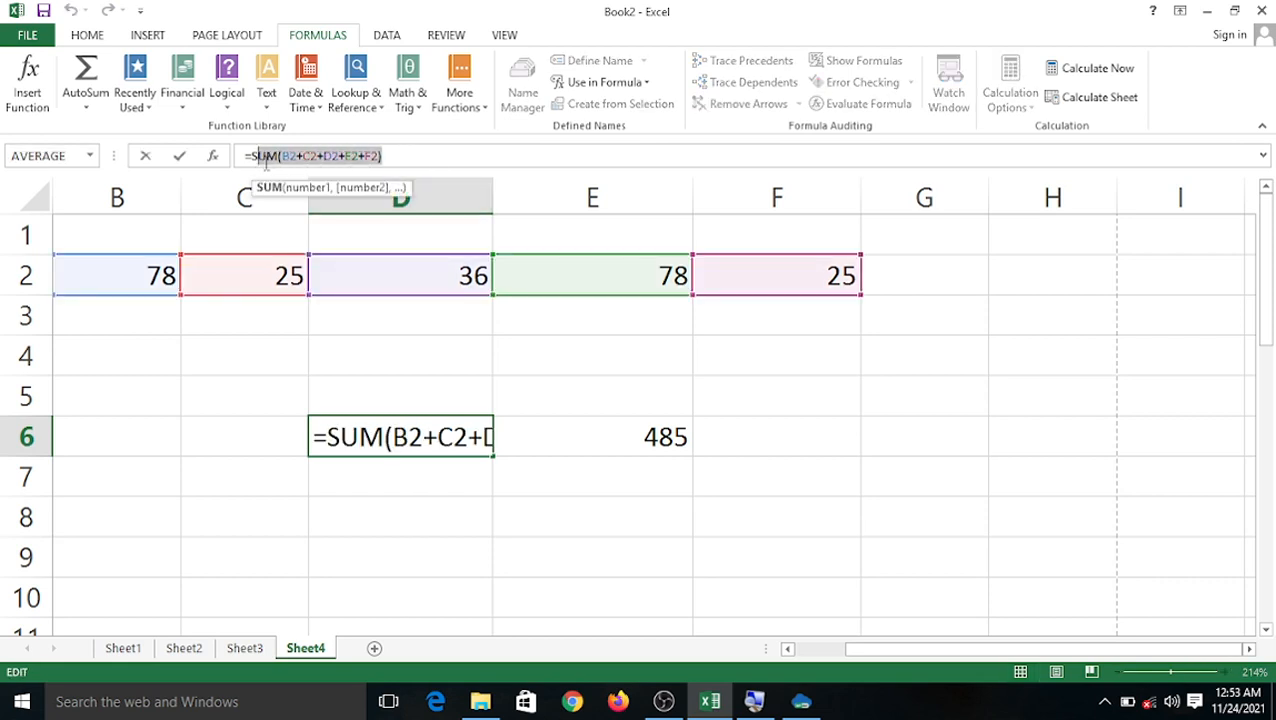
pyautogui.click(242, 364)
pyautogui.click(519, 35)
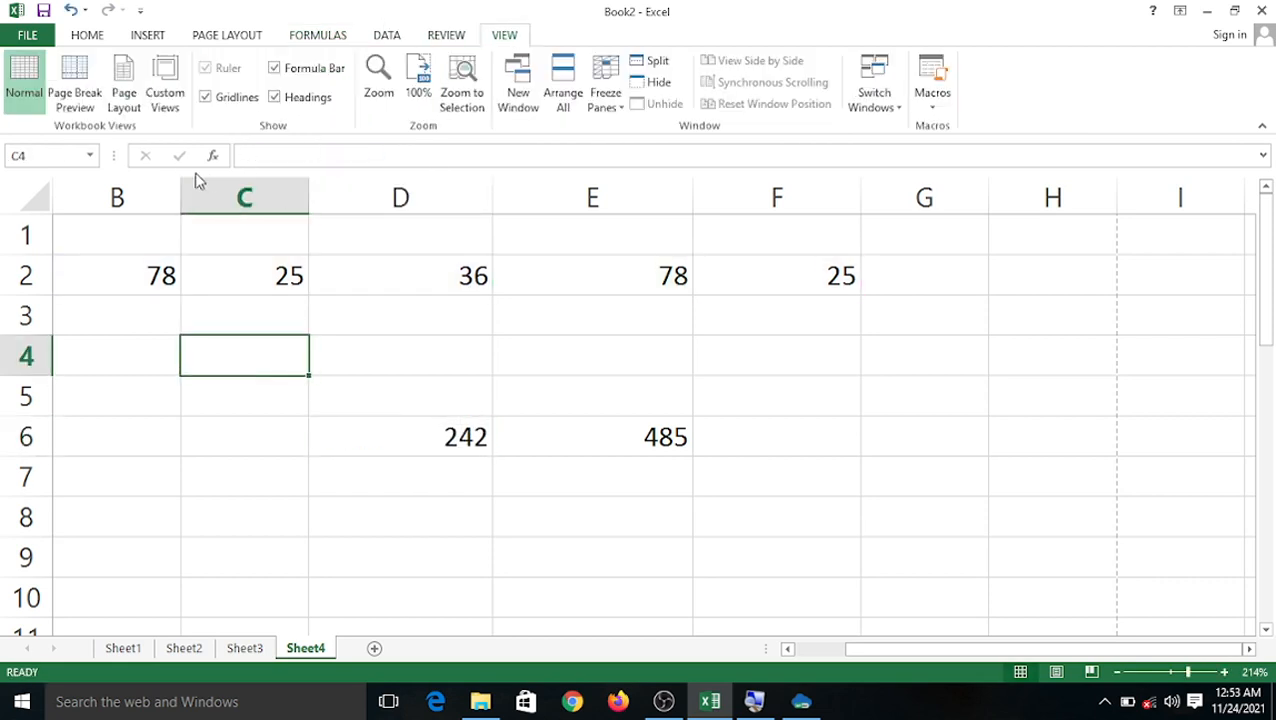
pyautogui.click(276, 69)
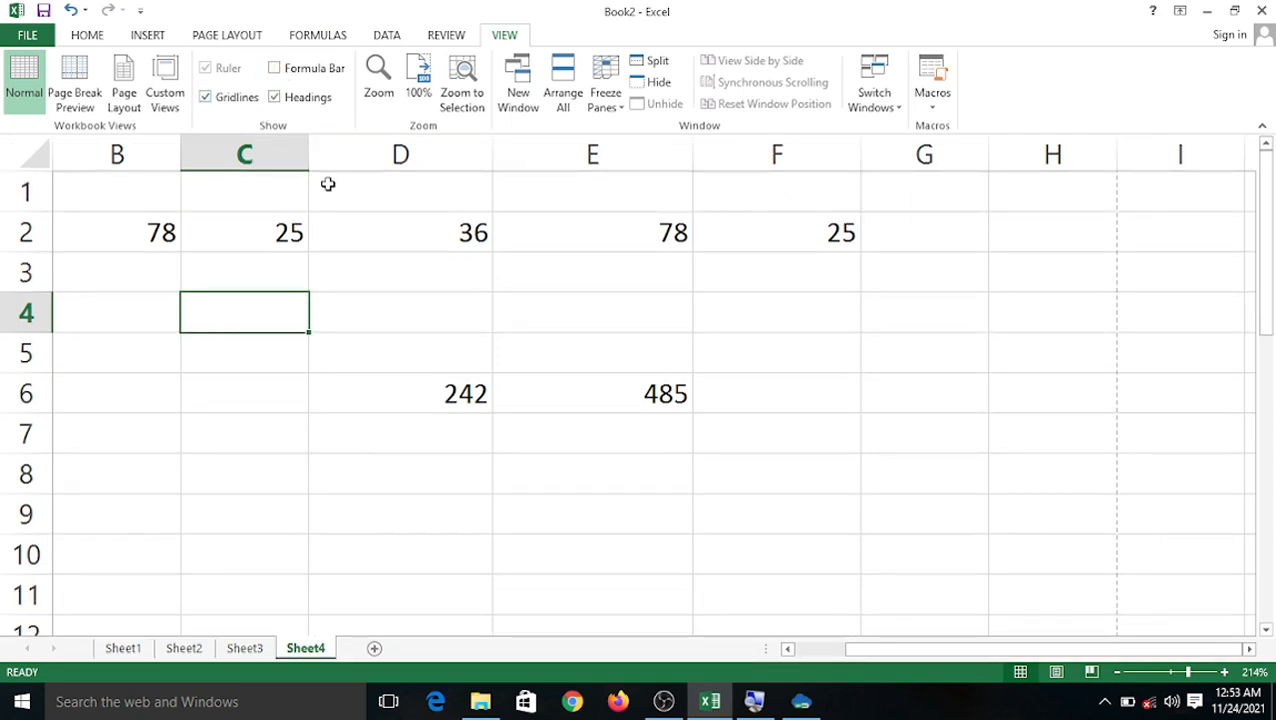
pyautogui.click(418, 394)
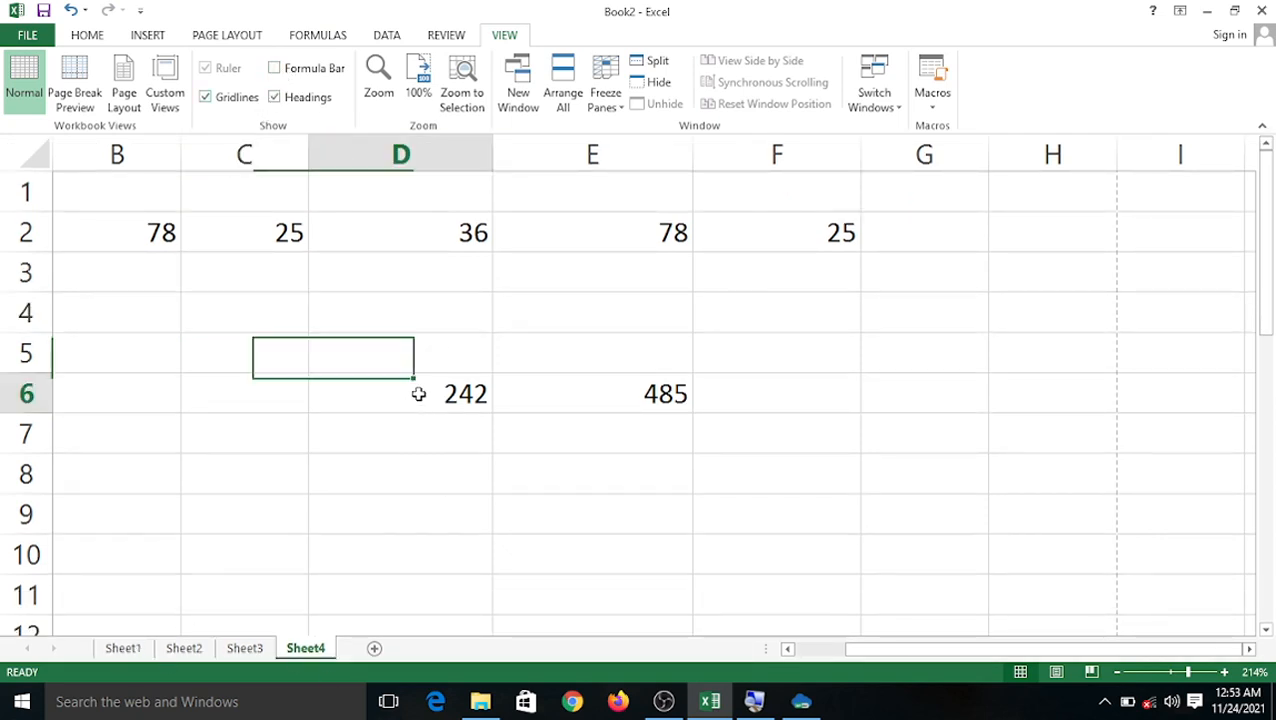
pyautogui.click(316, 35)
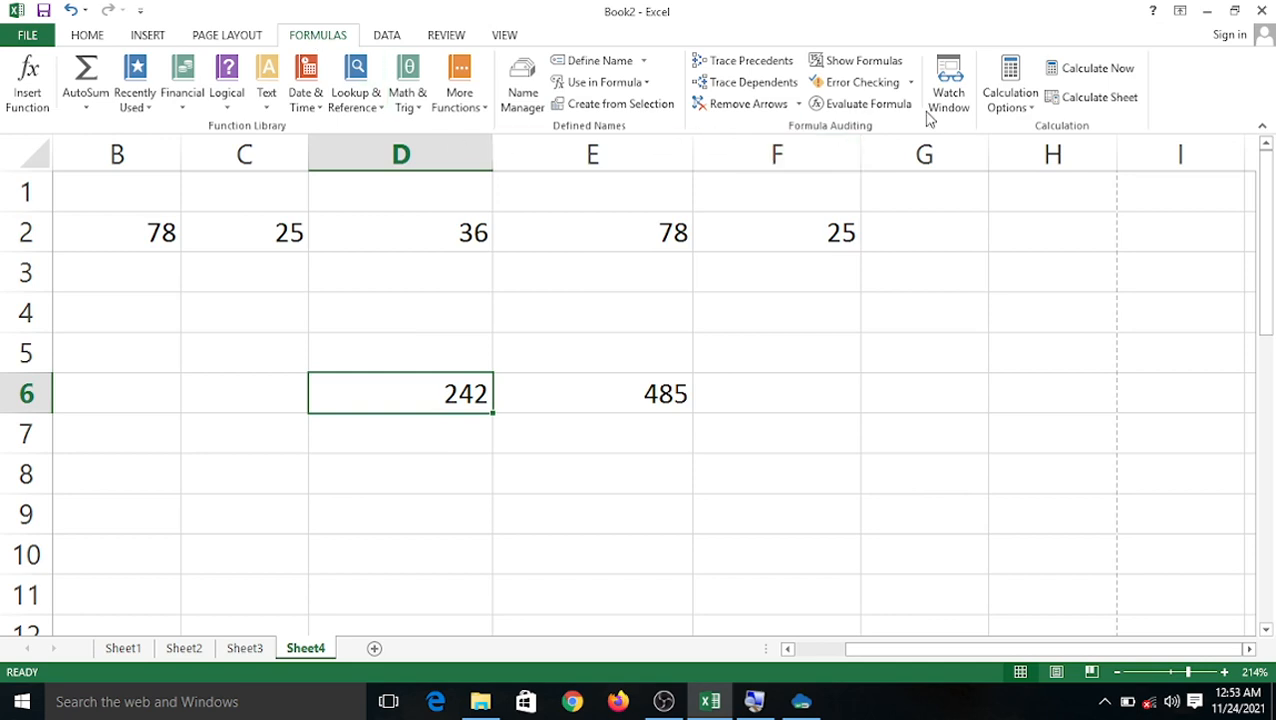
pyautogui.click(856, 60)
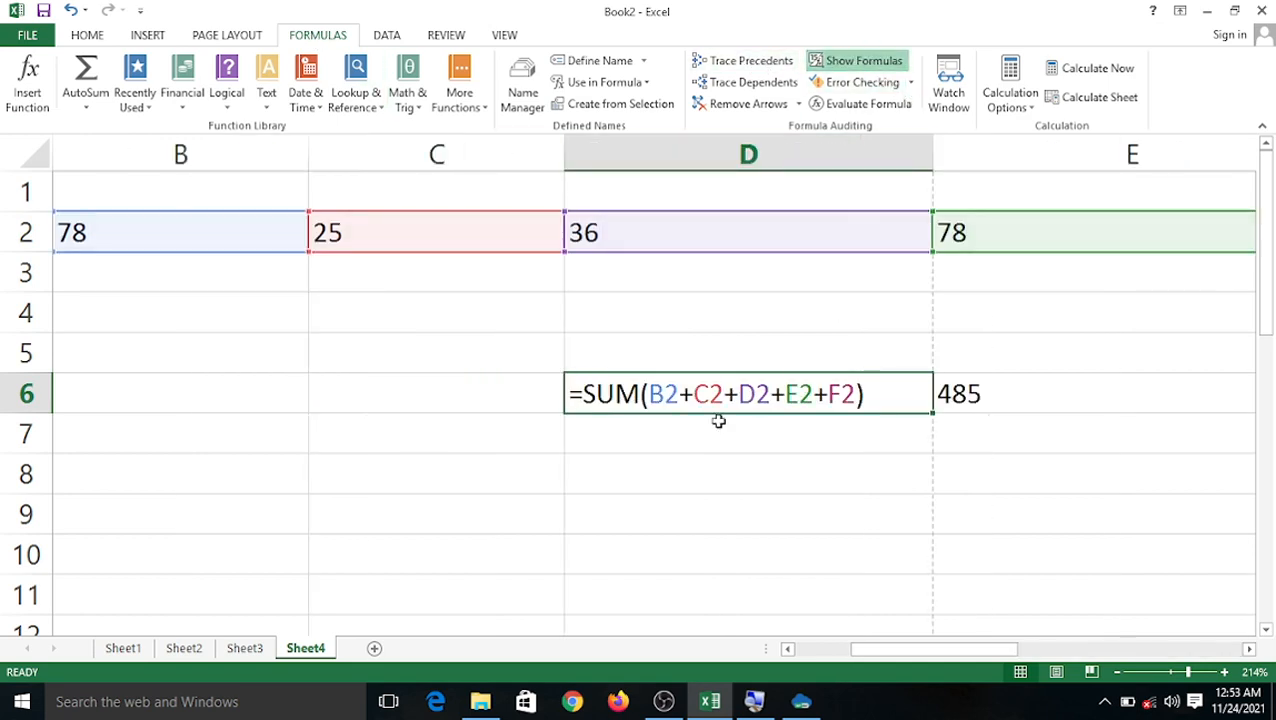
pyautogui.click(845, 61)
pyautogui.click(495, 40)
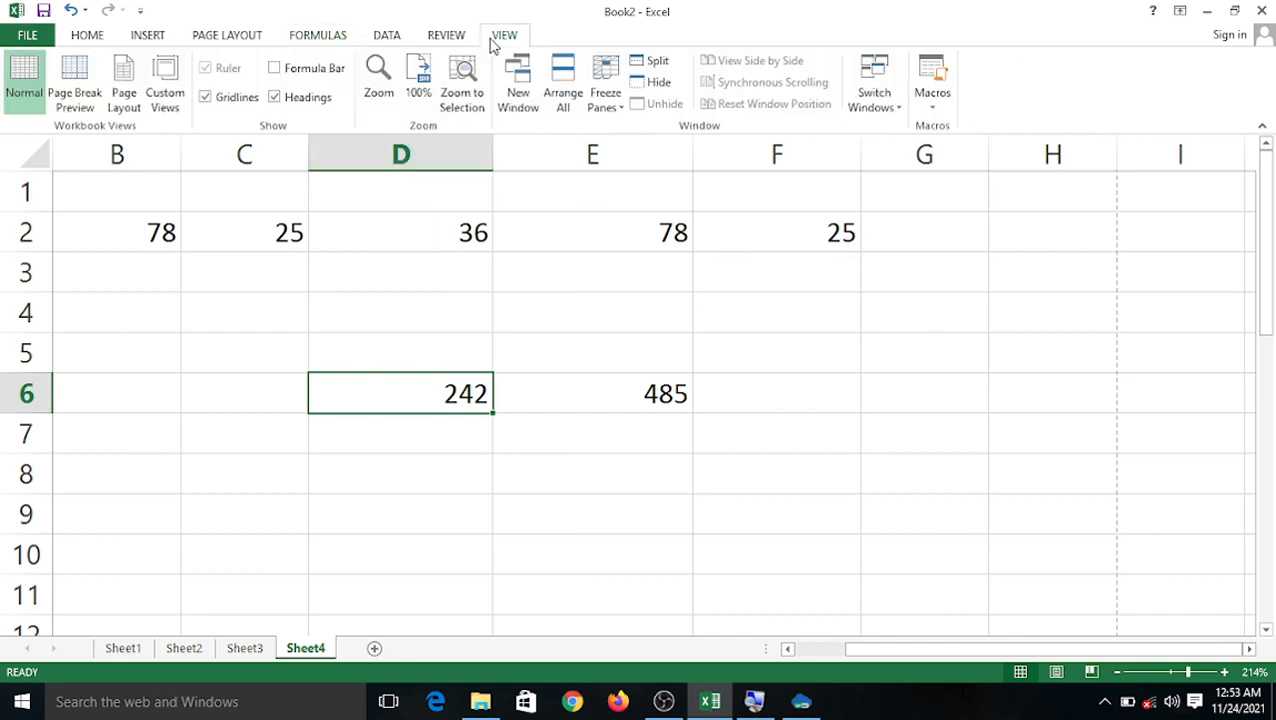
pyautogui.click(300, 68)
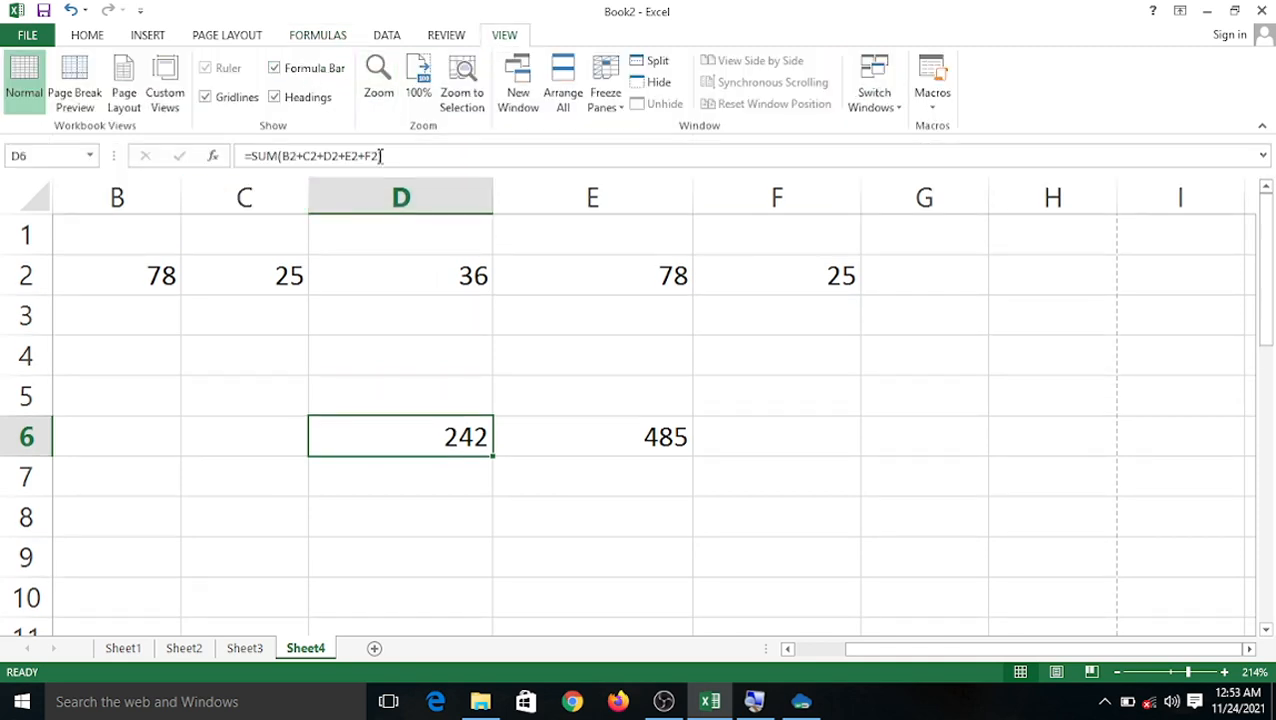
# Try D5 and C6 as D6's formula reference, then clear D6 so it stays blank.
pyautogui.moveTo(400, 157); pyautogui.dragTo(250, 157)
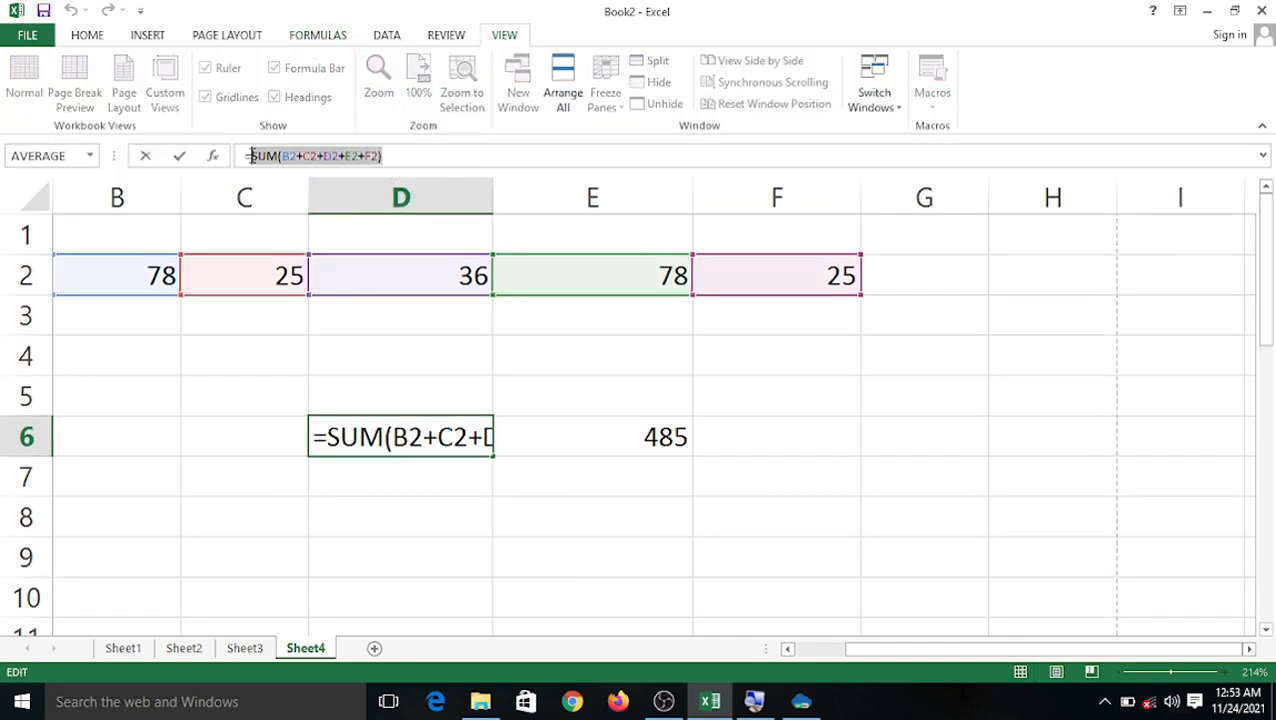
pyautogui.click(491, 385)
pyautogui.click(240, 432)
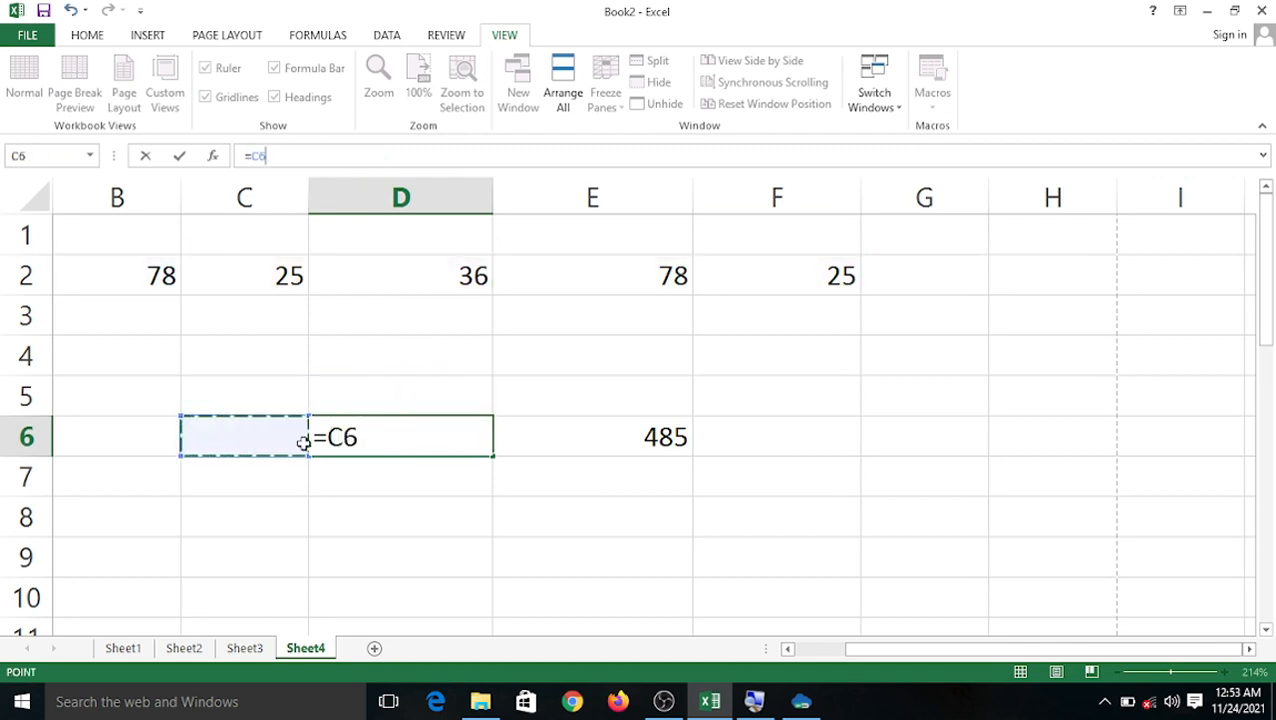
pyautogui.moveTo(297, 154); pyautogui.dragTo(235, 163)
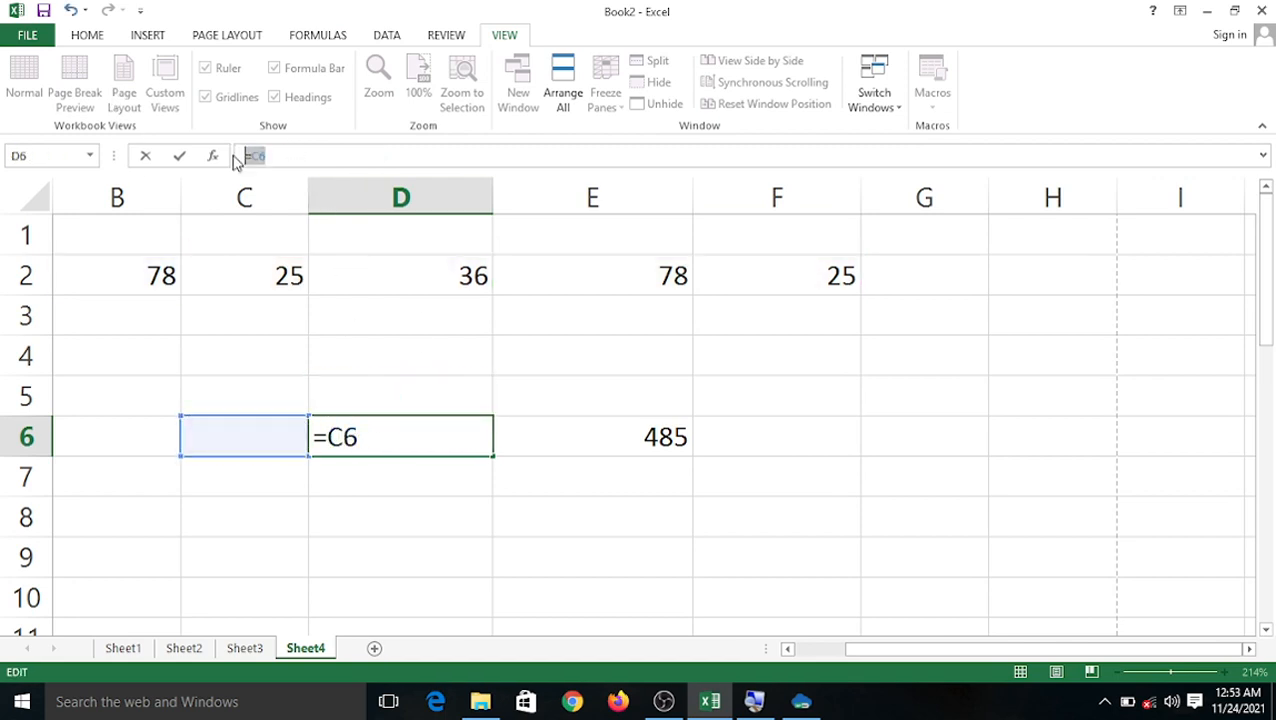
pyautogui.press('BackSpace')
pyautogui.press('Escape')
pyautogui.click(567, 387)
pyautogui.doubleClick(393, 430)
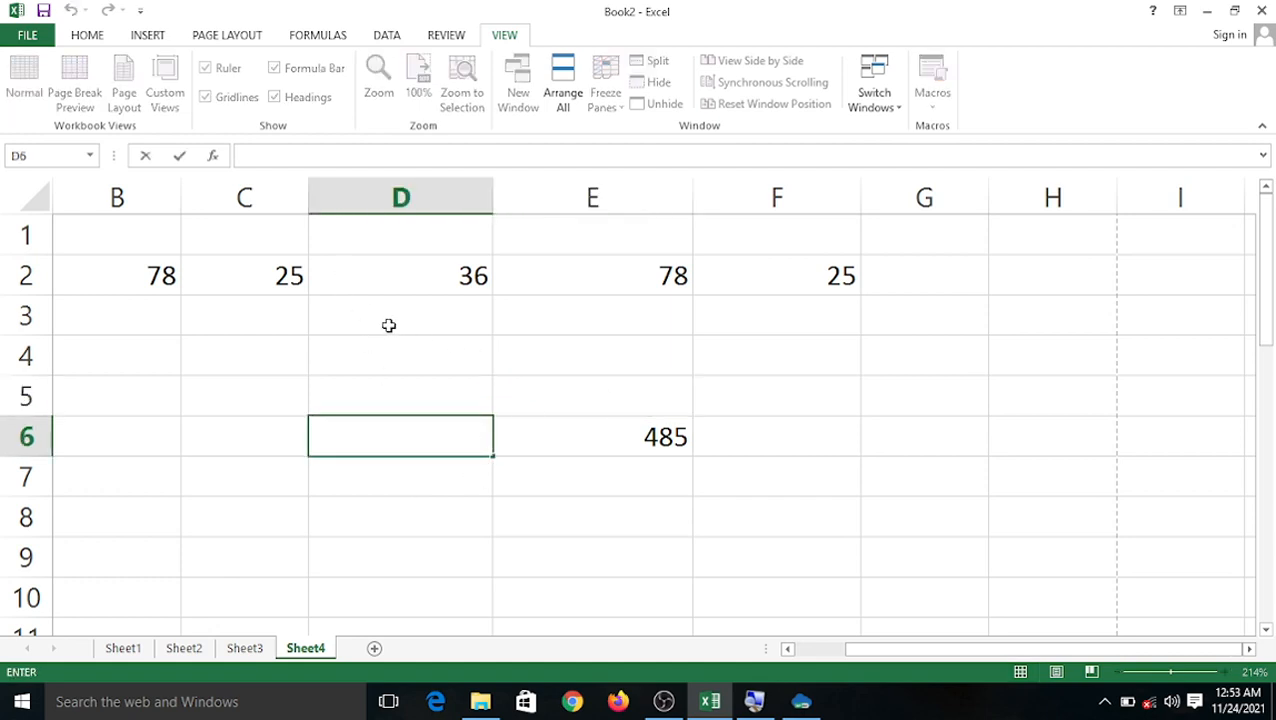
pyautogui.click(651, 341)
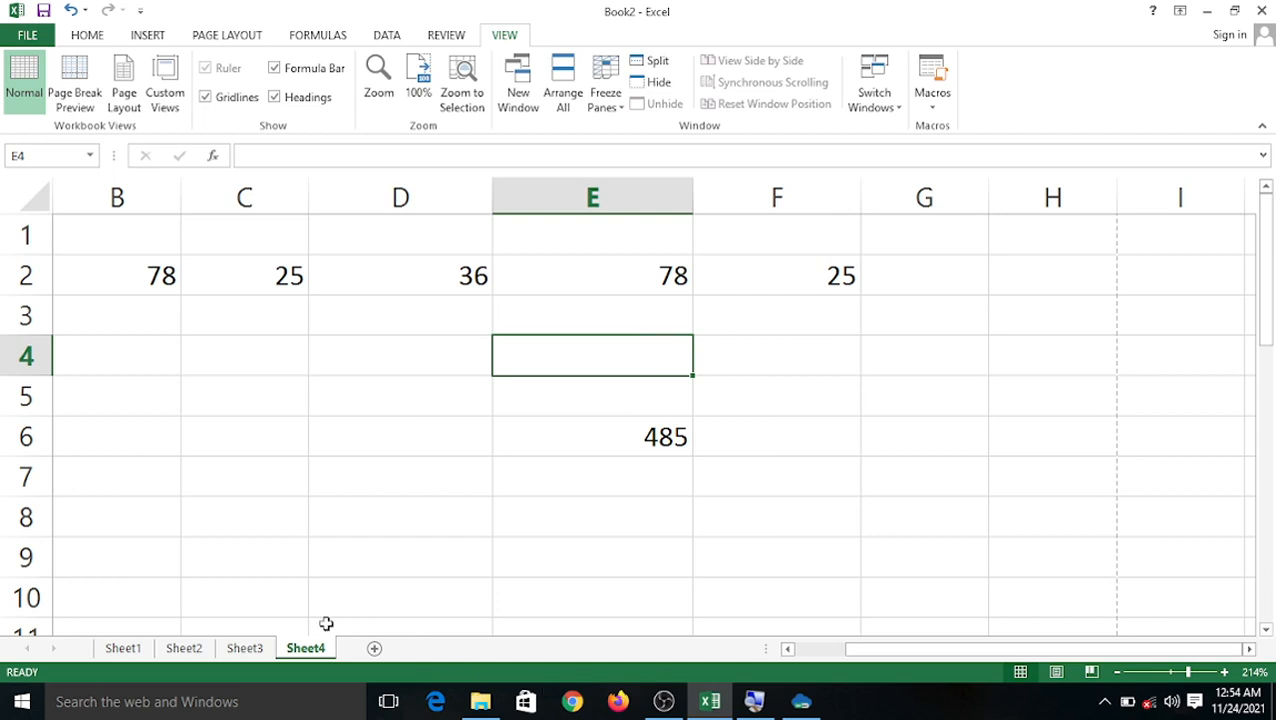
# Switch to Sheet2's student marks table and show the Formulas ribbon.
pyautogui.click(262, 649)
pyautogui.click(200, 648)
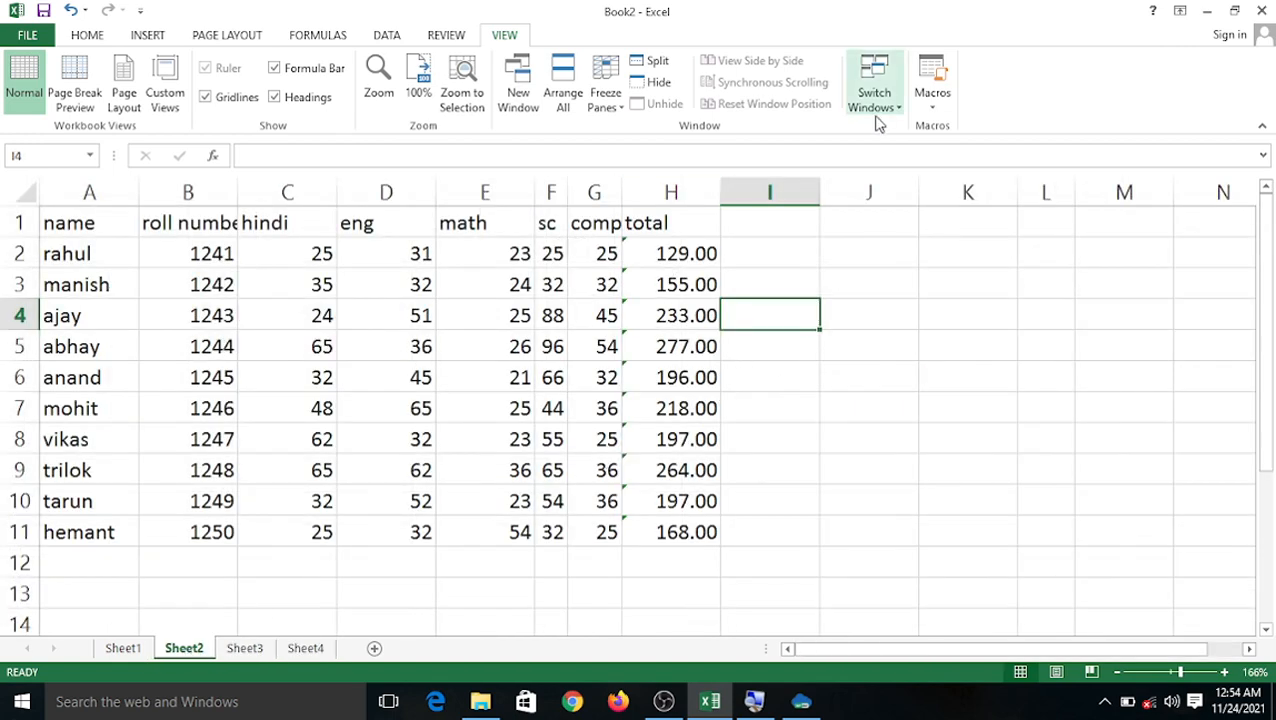
pyautogui.click(327, 40)
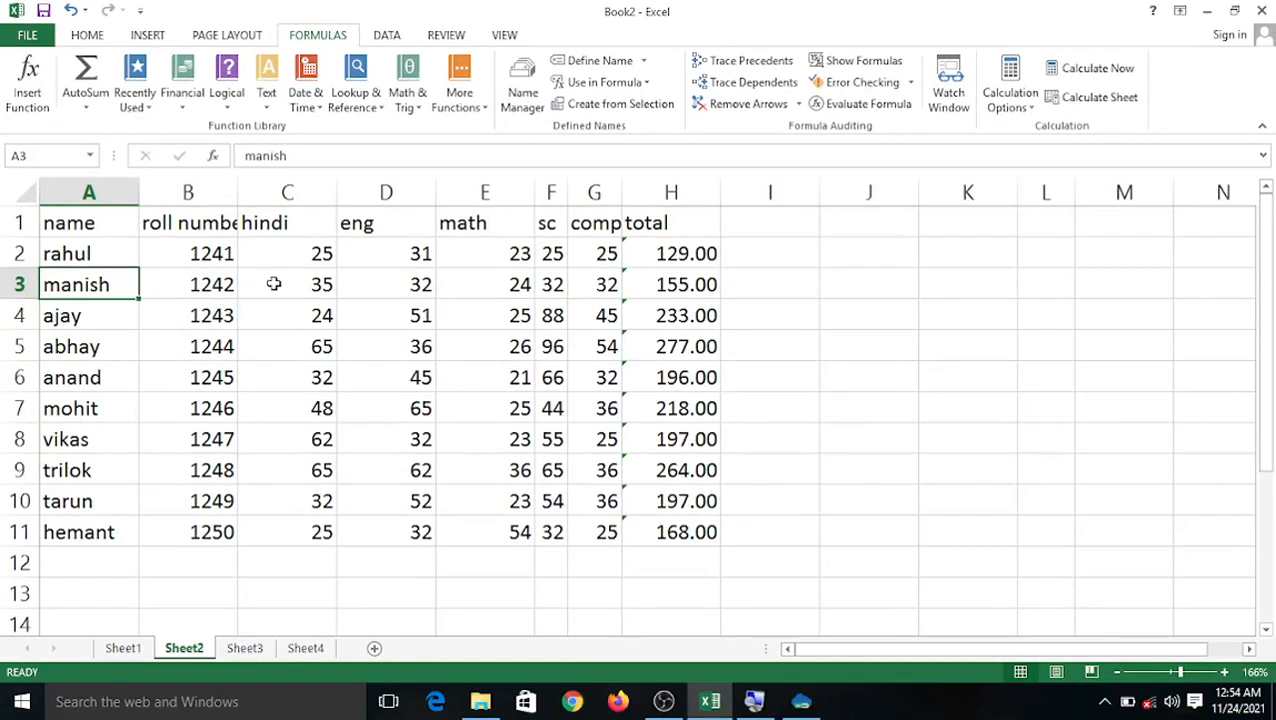
# Select around the marks table: C2:G2, B3, C3, roll numbers B2:B11, D3, F2, then B2.
pyautogui.moveTo(299, 253); pyautogui.dragTo(600, 262)
pyautogui.click(184, 276)
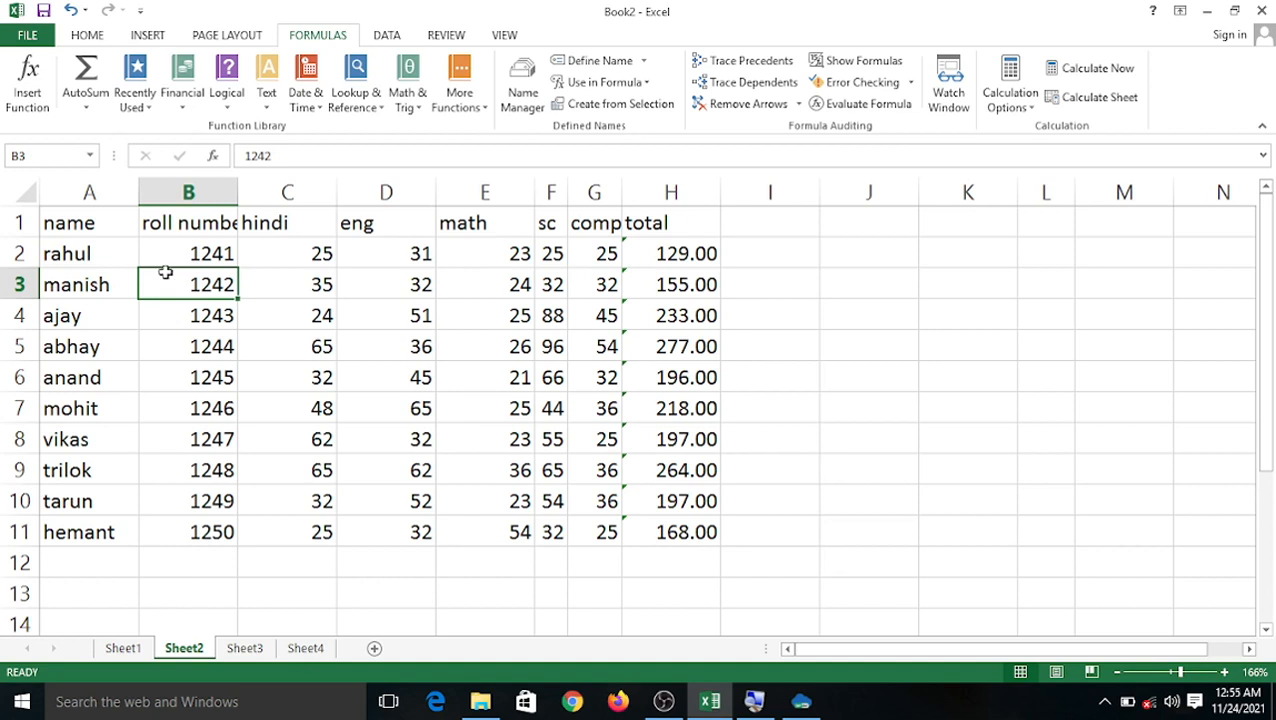
pyautogui.click(292, 273)
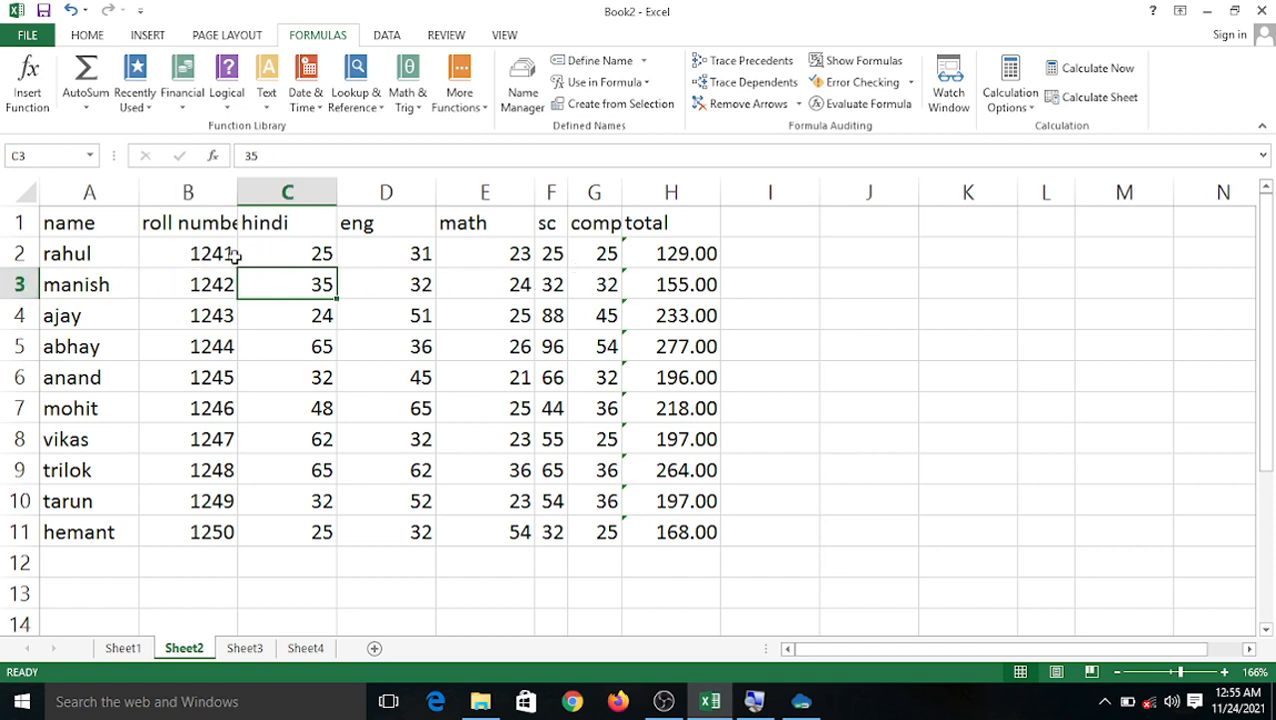
pyautogui.moveTo(216, 251); pyautogui.dragTo(228, 530)
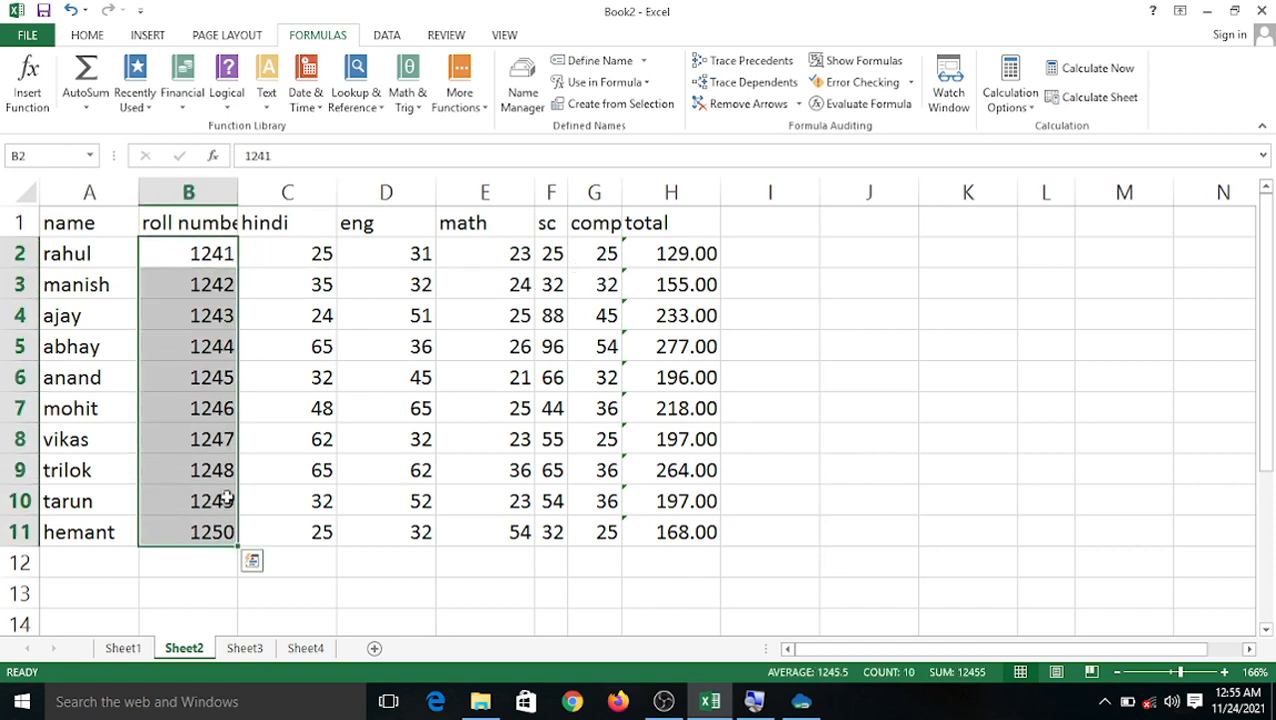
pyautogui.click(391, 289)
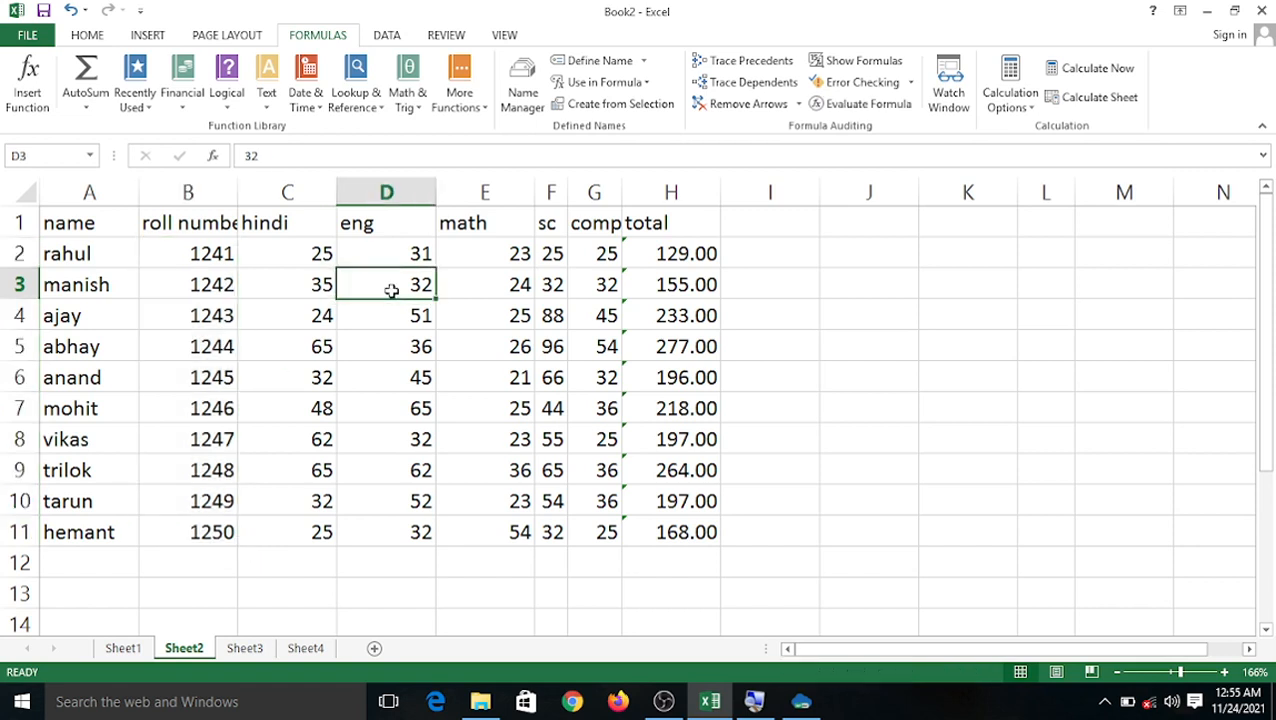
pyautogui.click(561, 258)
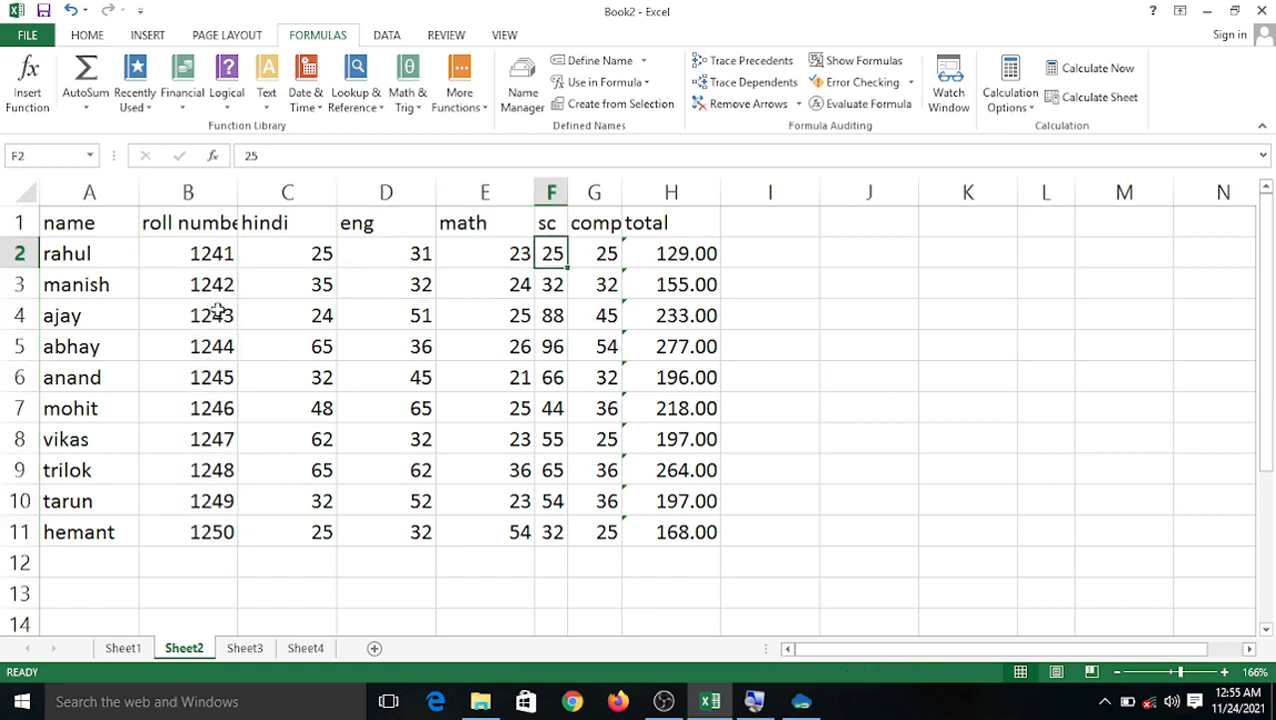
pyautogui.click(188, 257)
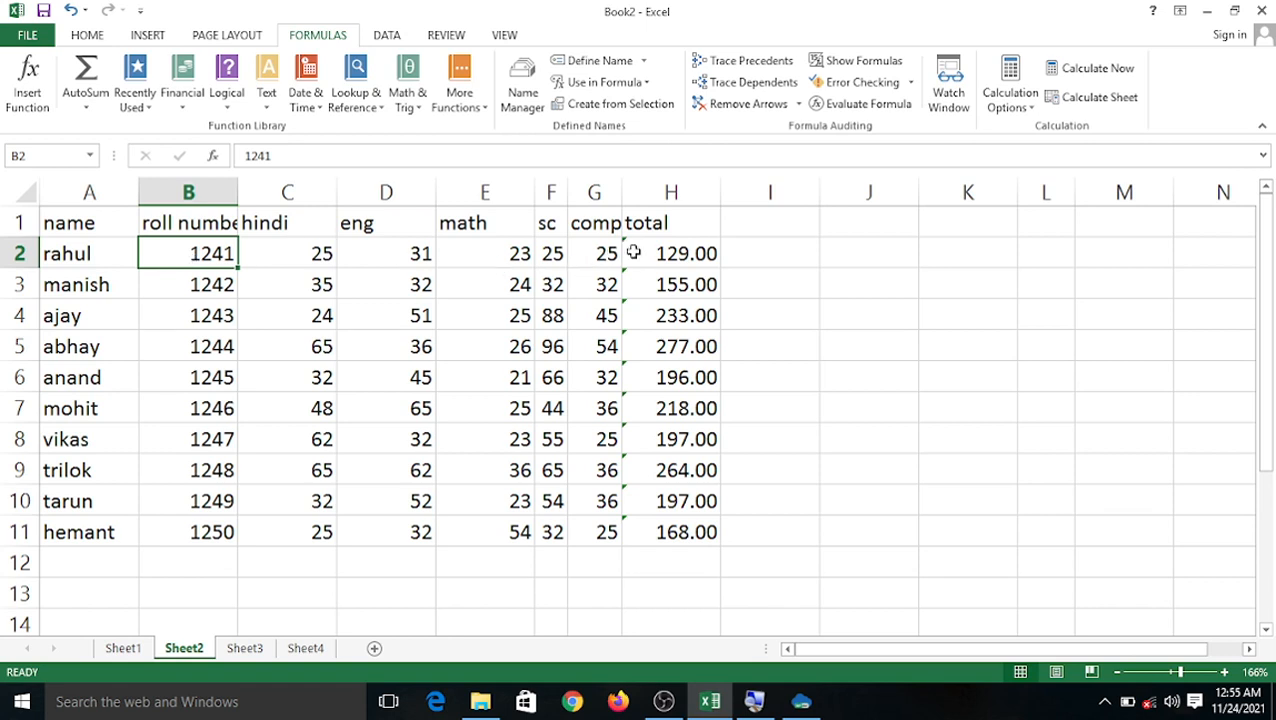
# Replace roll numbers 1241 in B2 and 1245 in B6 with 45635 and 56.
pyautogui.press('Delete')
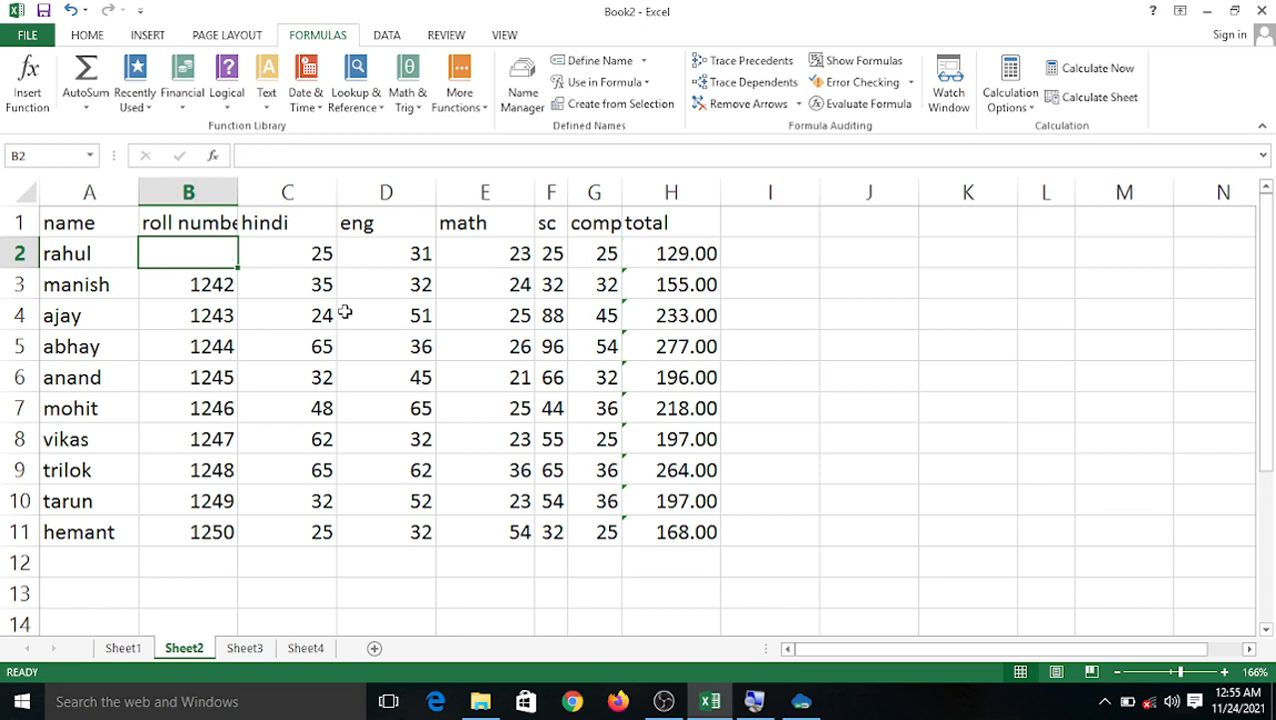
pyautogui.click(197, 377)
pyautogui.press('Delete')
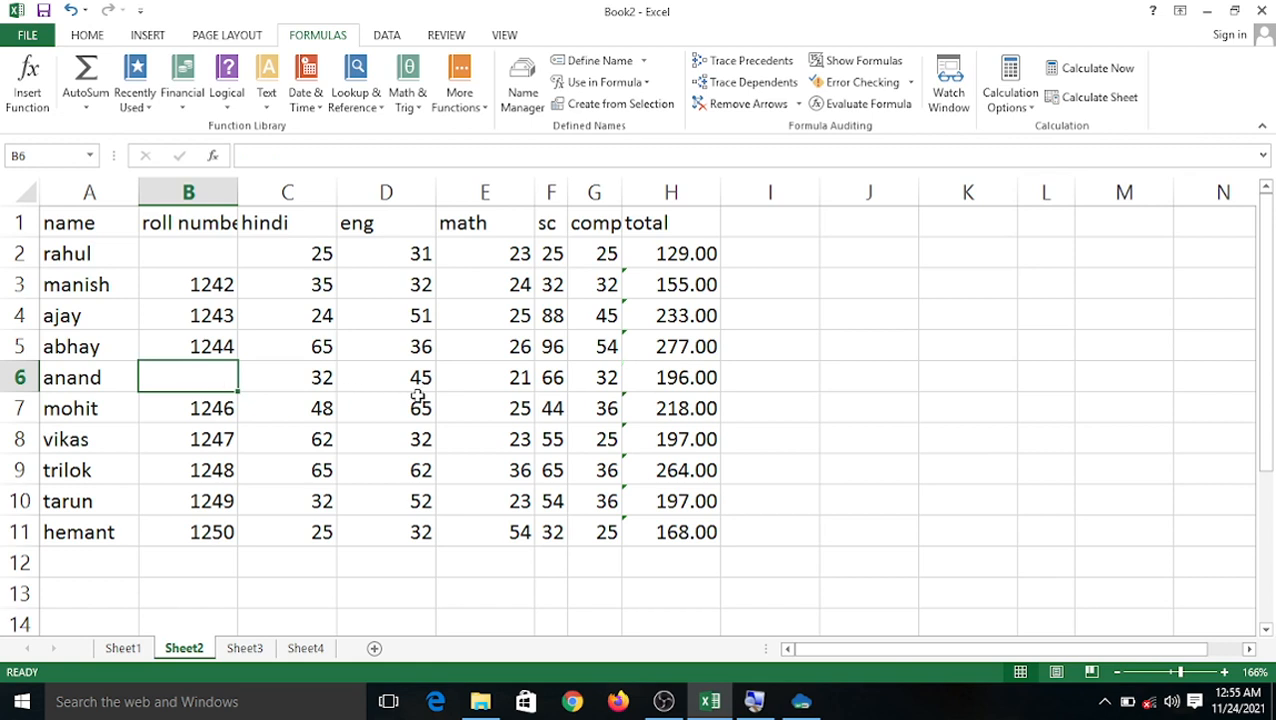
pyautogui.click(630, 378)
pyautogui.click(200, 372)
pyautogui.write('56')
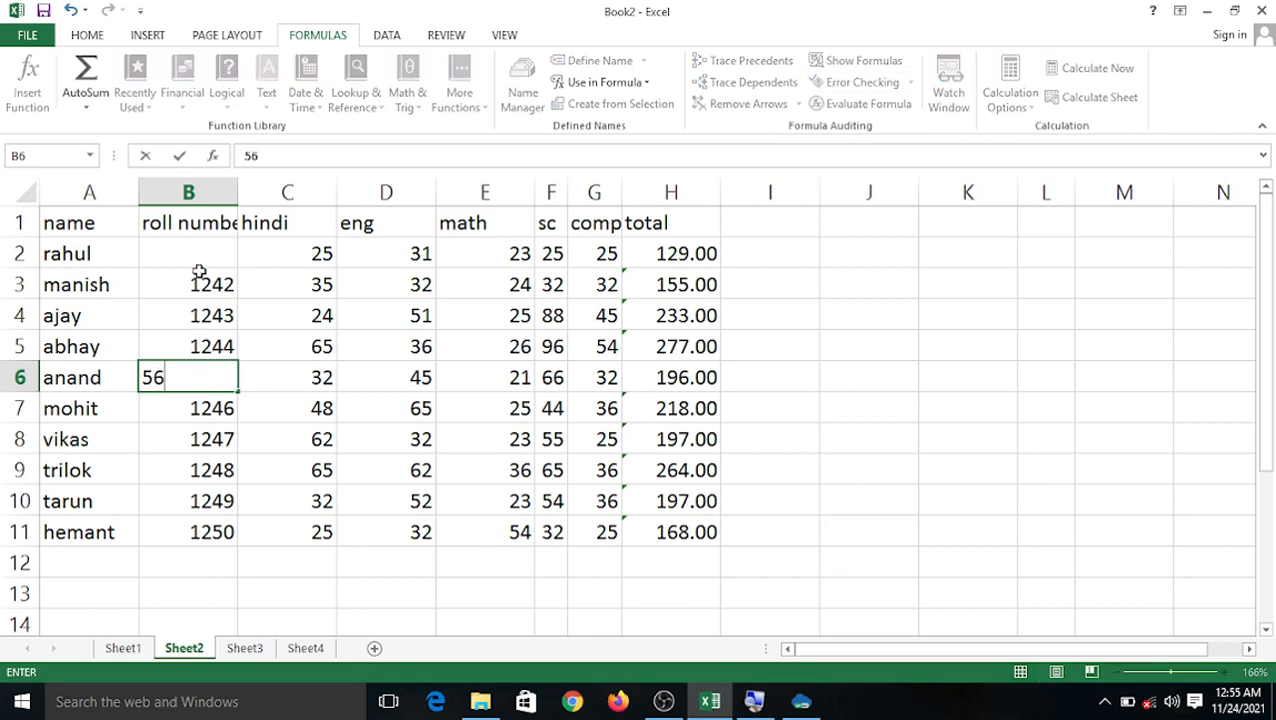
pyautogui.click(197, 260)
pyautogui.write('45635')
pyautogui.click(640, 345)
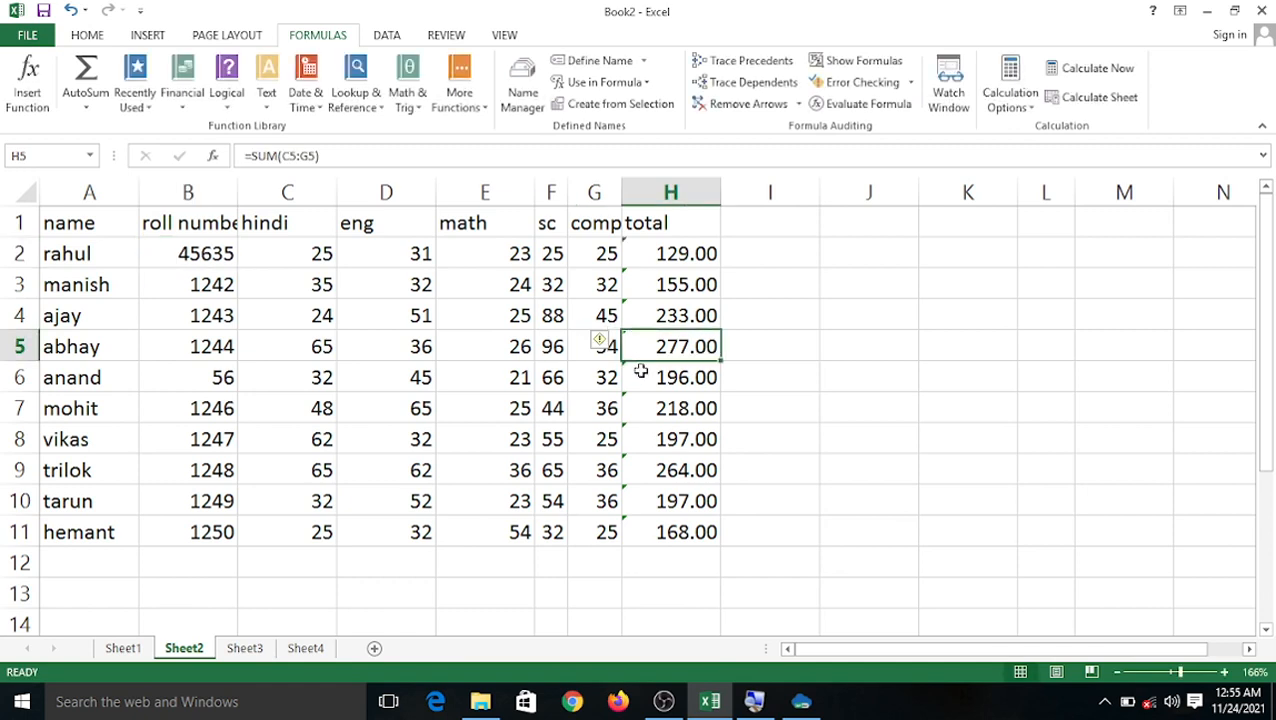
pyautogui.press('Down')
pyautogui.press('Down')
pyautogui.press('Down')
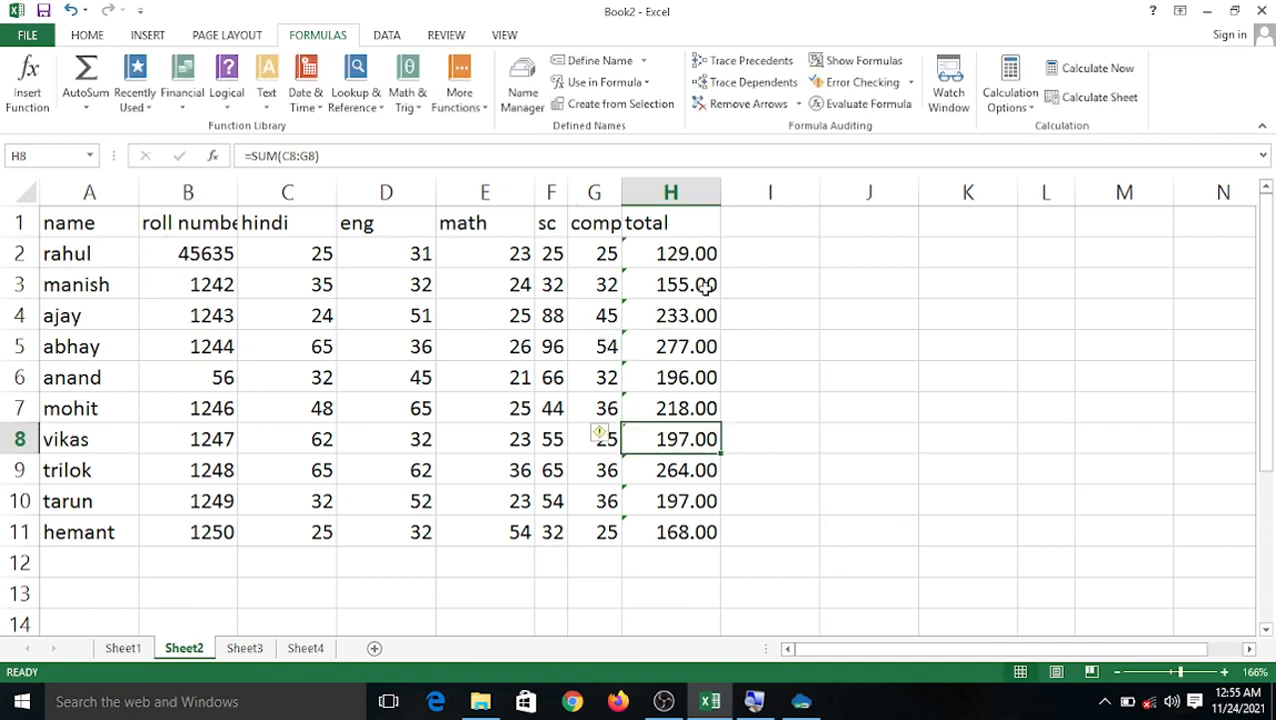
# Run Error Checking and step through the flagged totals H8, H10, H11 and H2.
pyautogui.click(910, 84)
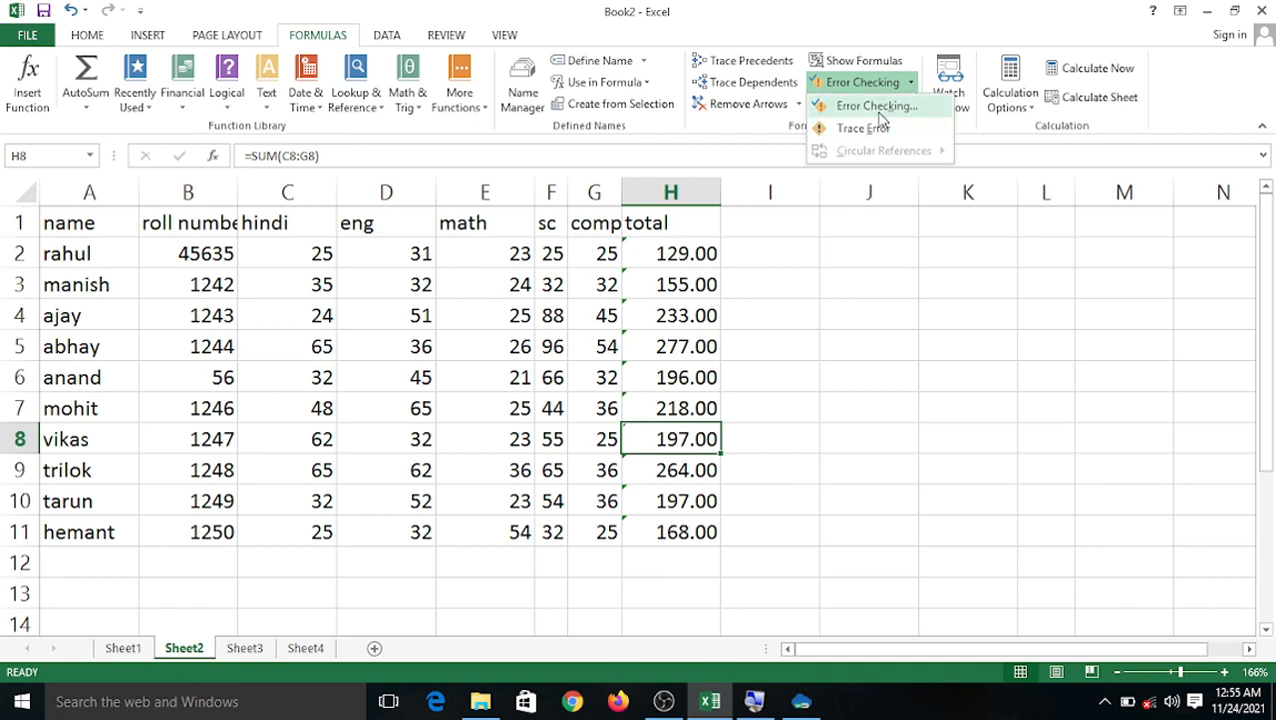
pyautogui.click(876, 106)
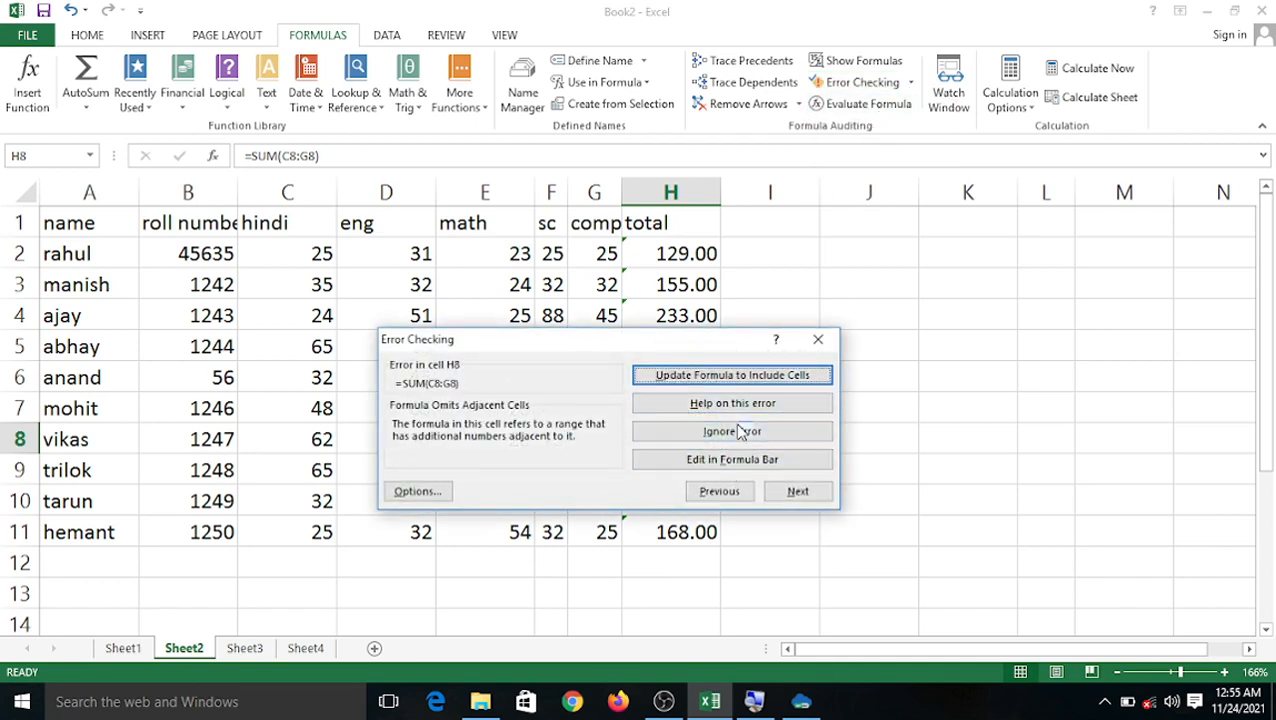
pyautogui.click(746, 431)
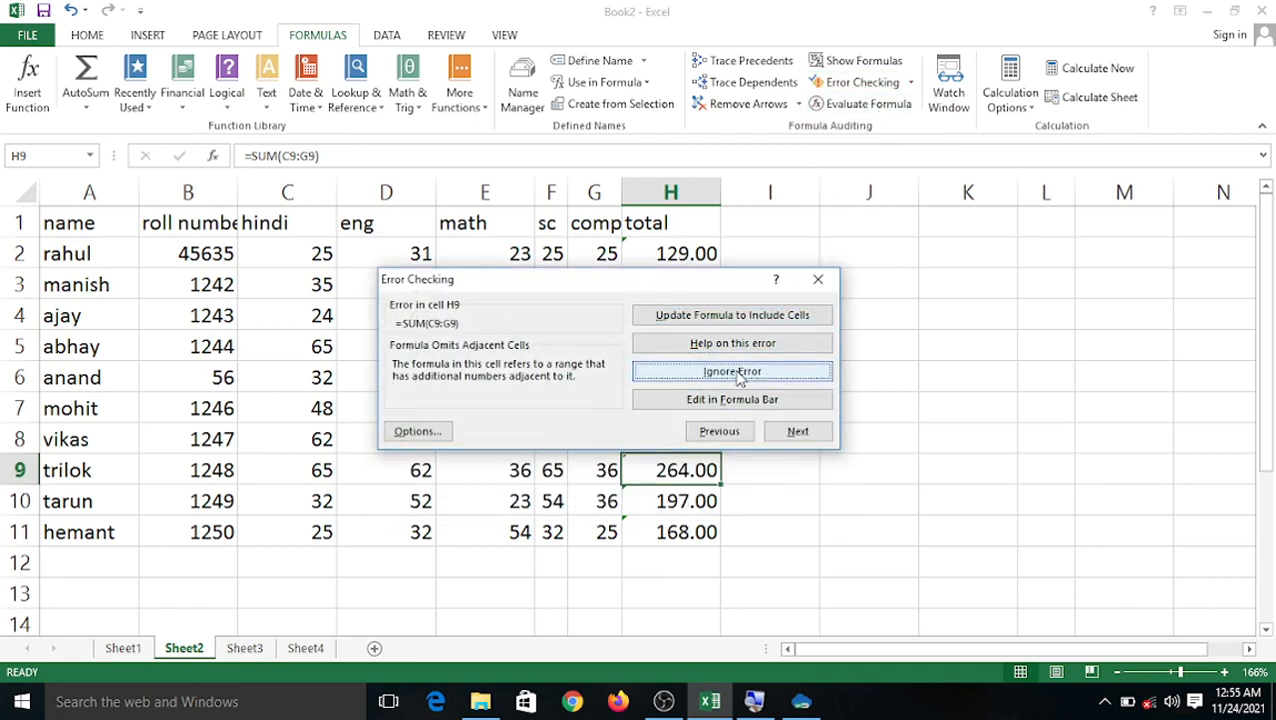
pyautogui.click(789, 433)
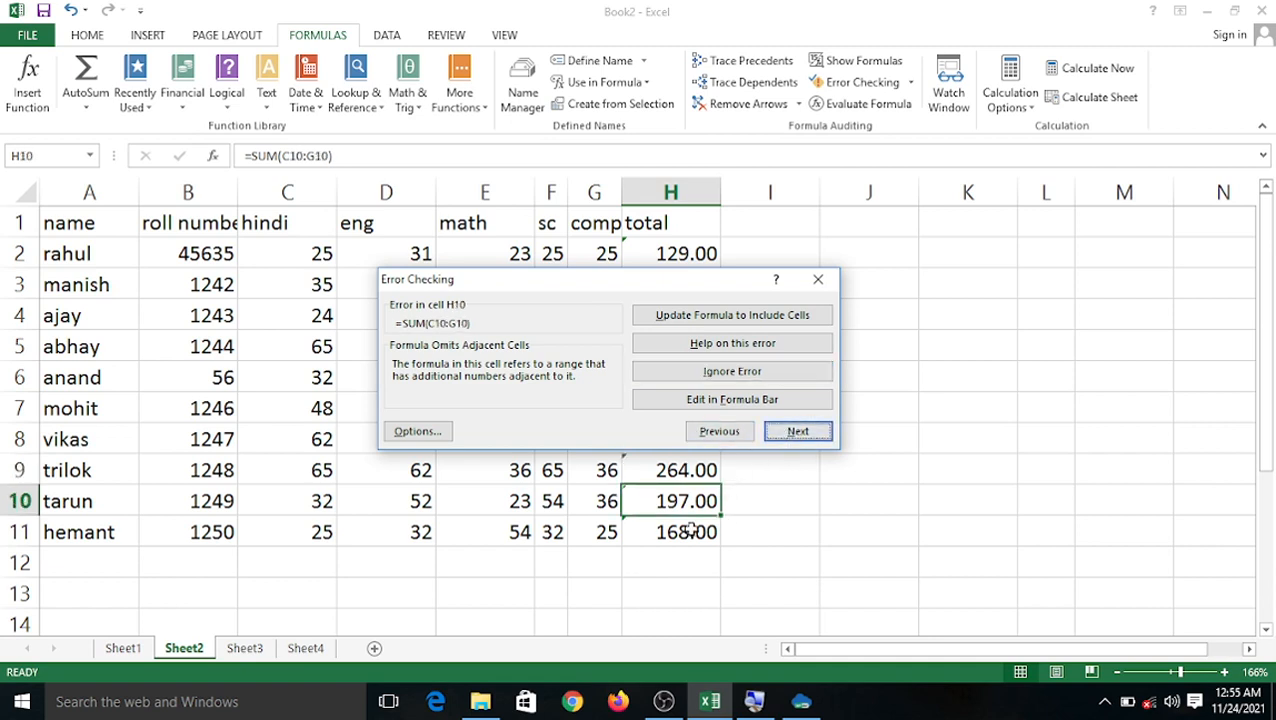
pyautogui.click(740, 343)
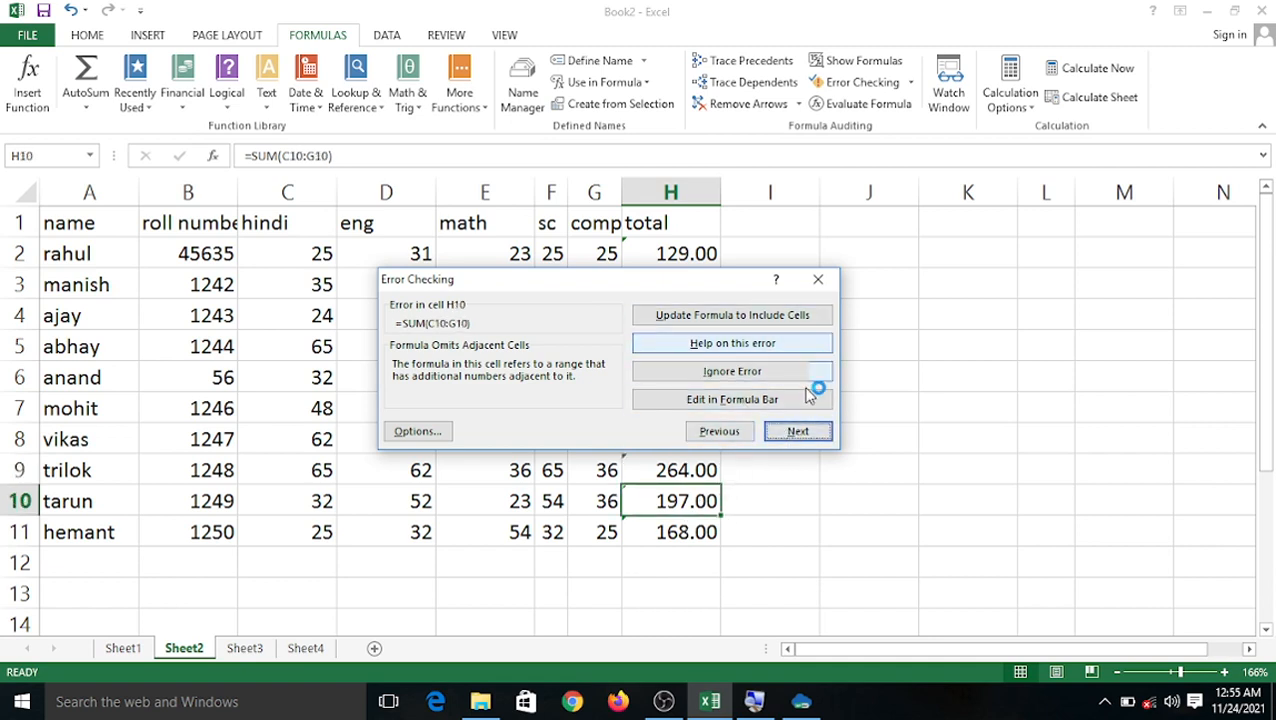
pyautogui.click(792, 434)
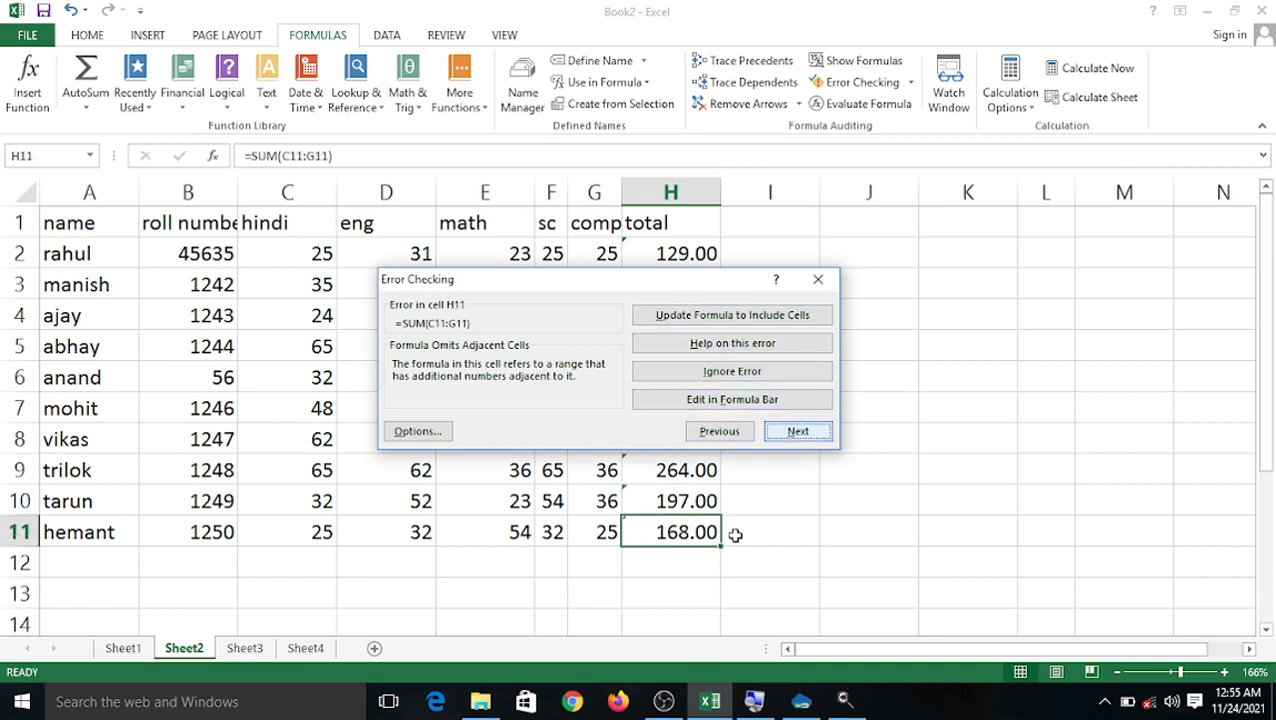
pyautogui.click(795, 434)
pyautogui.moveTo(706, 287); pyautogui.dragTo(946, 288)
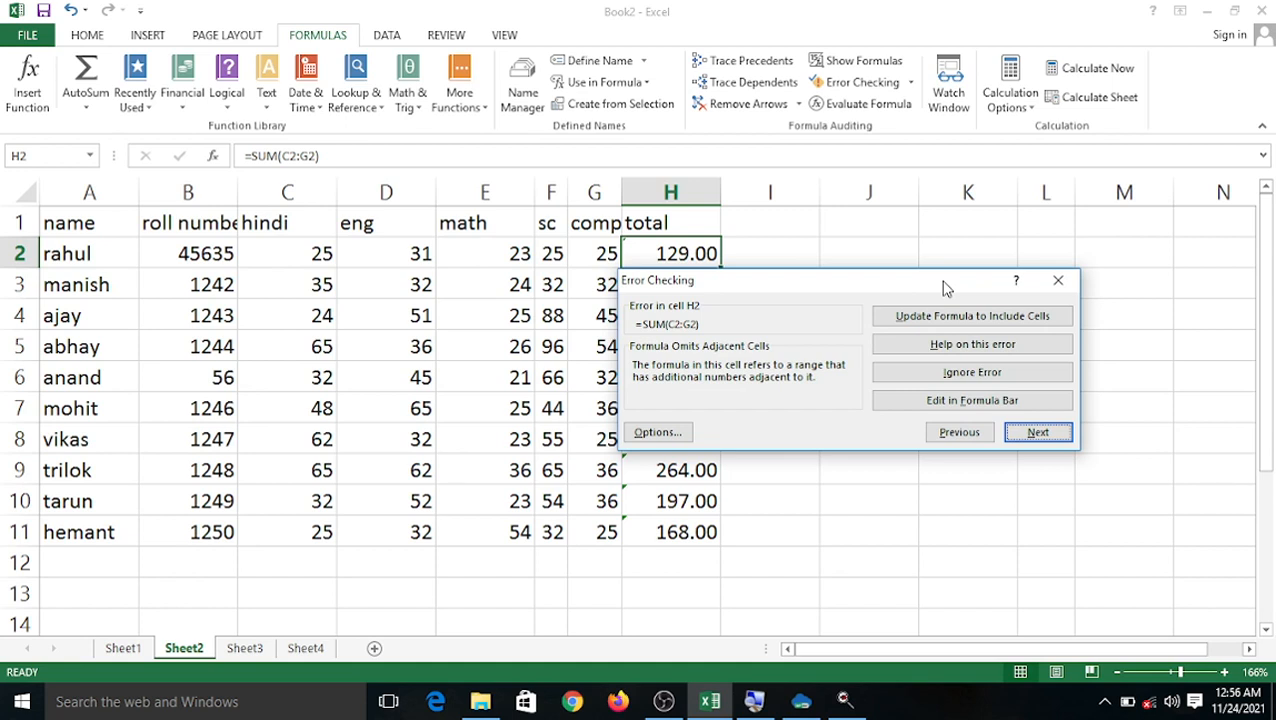
# Ignore the omitted-adjacent-cells warnings on totals H2 through H7 and accept the completion message.
pyautogui.click(980, 375)
pyautogui.click(980, 406)
pyautogui.click(980, 438)
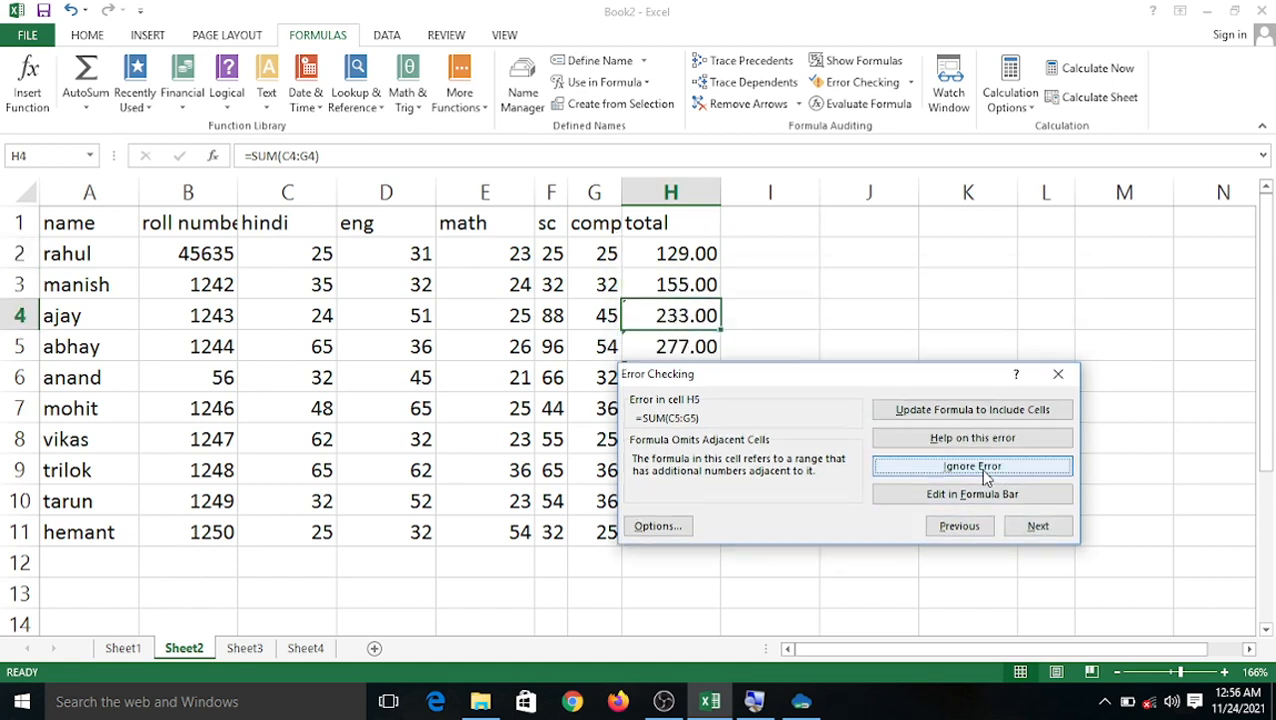
pyautogui.click(985, 475)
pyautogui.moveTo(845, 412); pyautogui.dragTo(1004, 235)
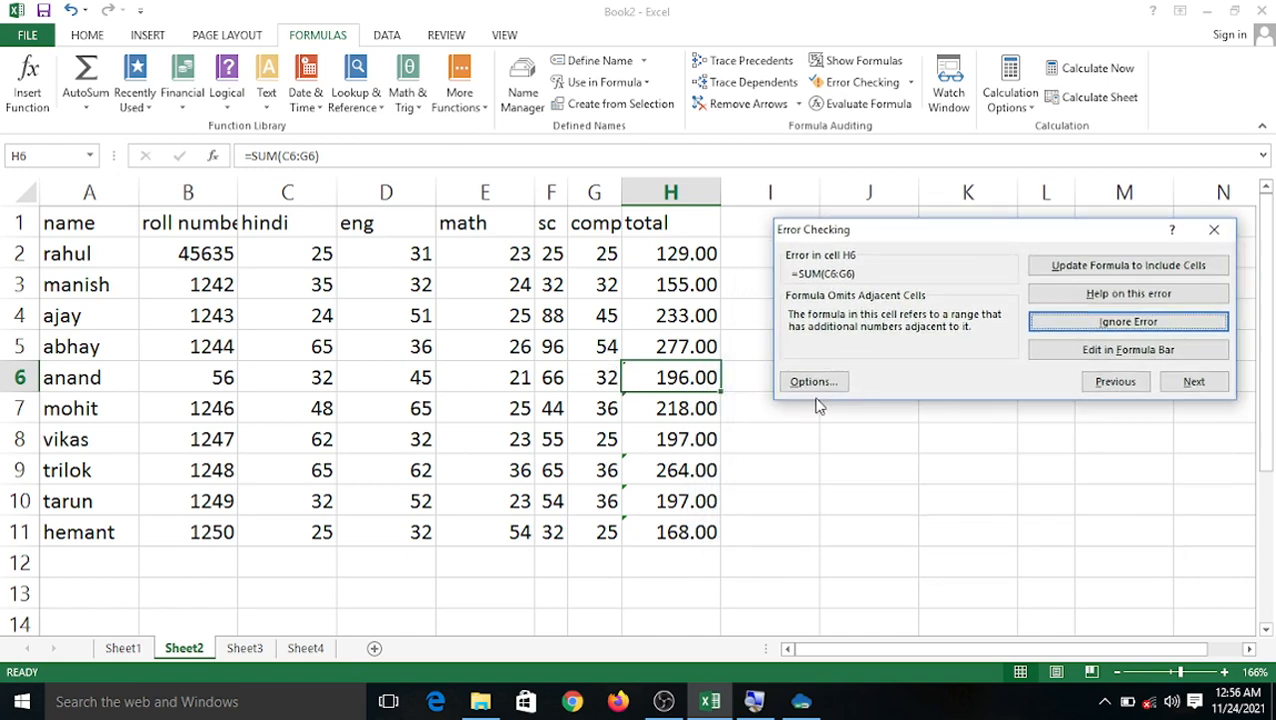
pyautogui.click(1094, 330)
pyautogui.click(1094, 330)
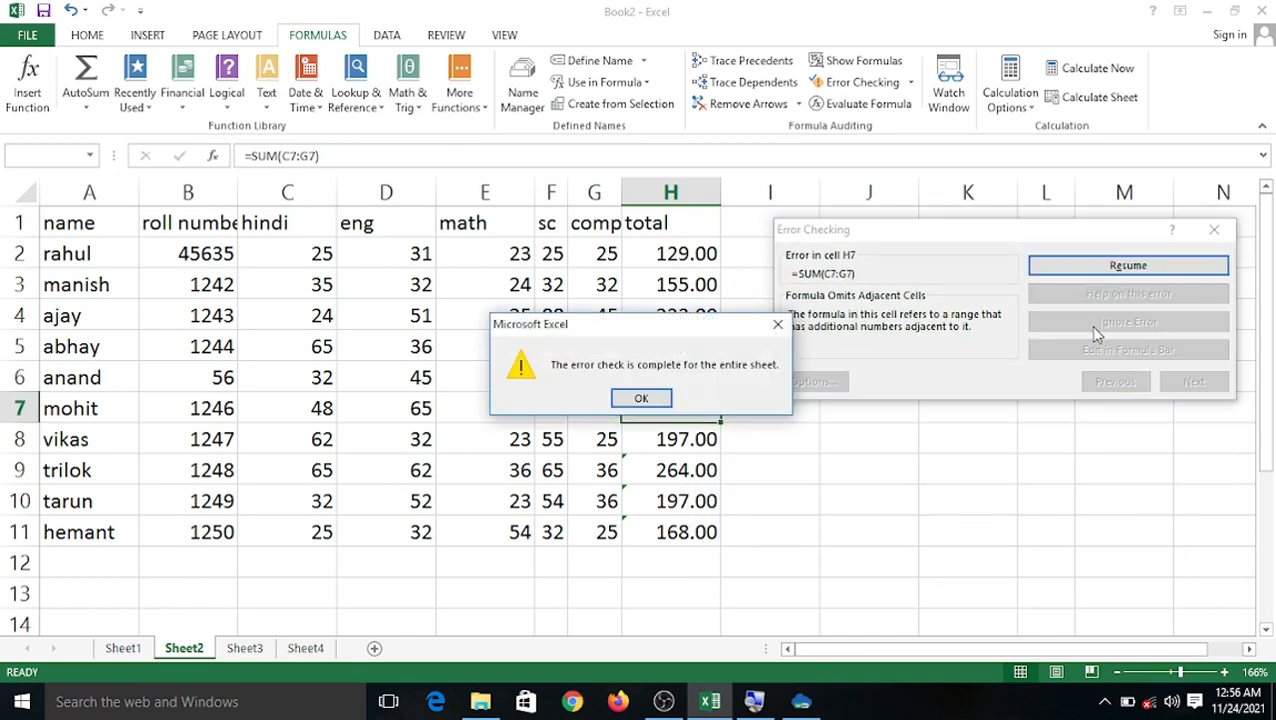
pyautogui.click(641, 399)
# Rerun Error Checking from H9, ignore the H9–H11 warnings, and OK the completion message.
pyautogui.click(660, 444)
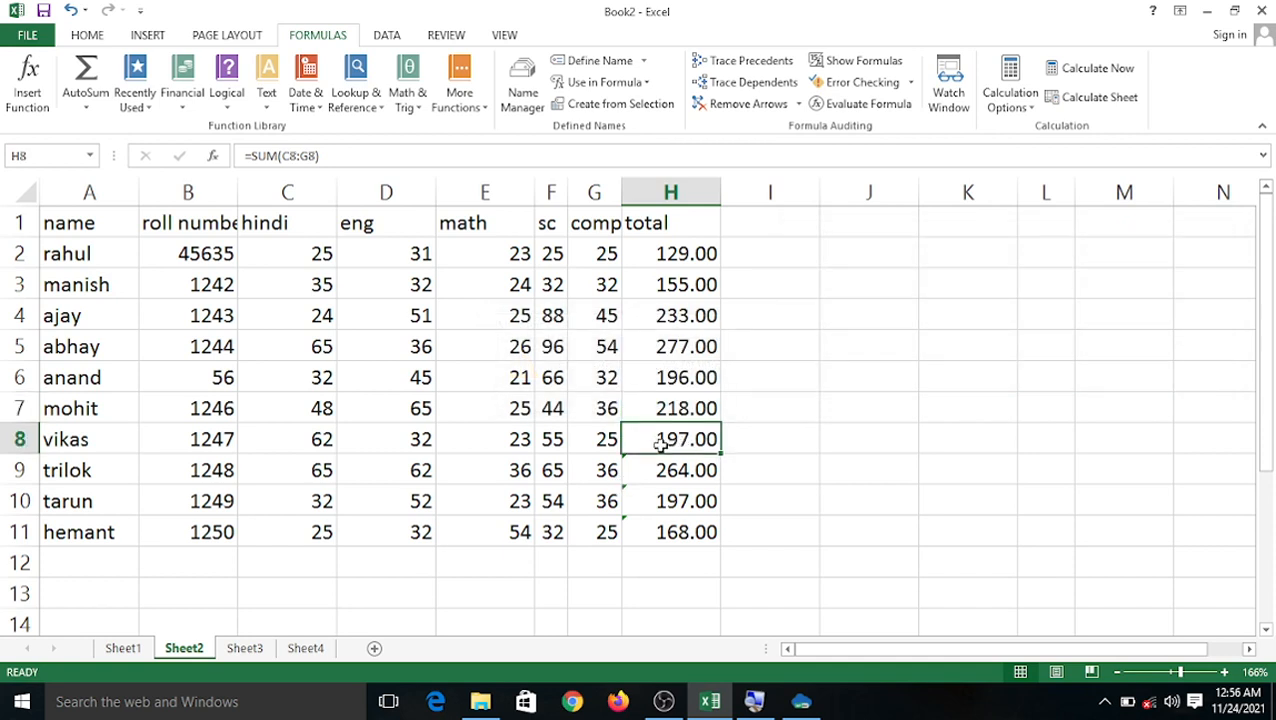
pyautogui.click(628, 468)
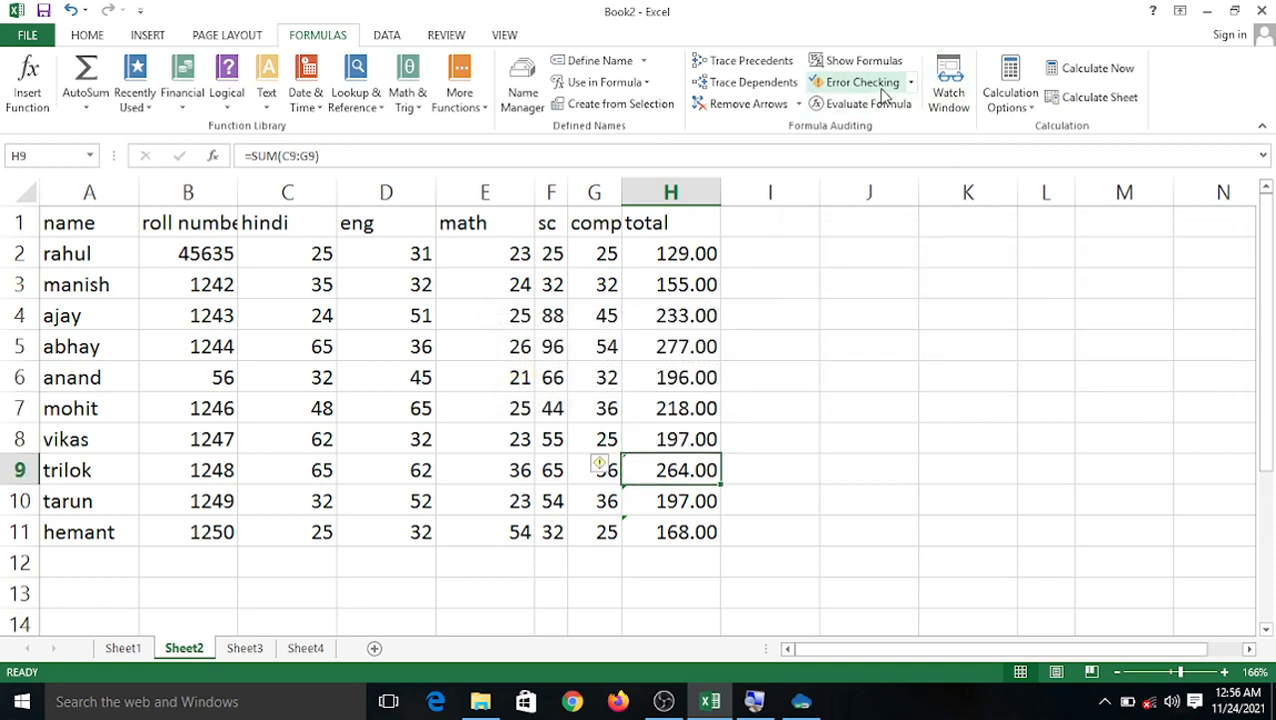
pyautogui.click(910, 83)
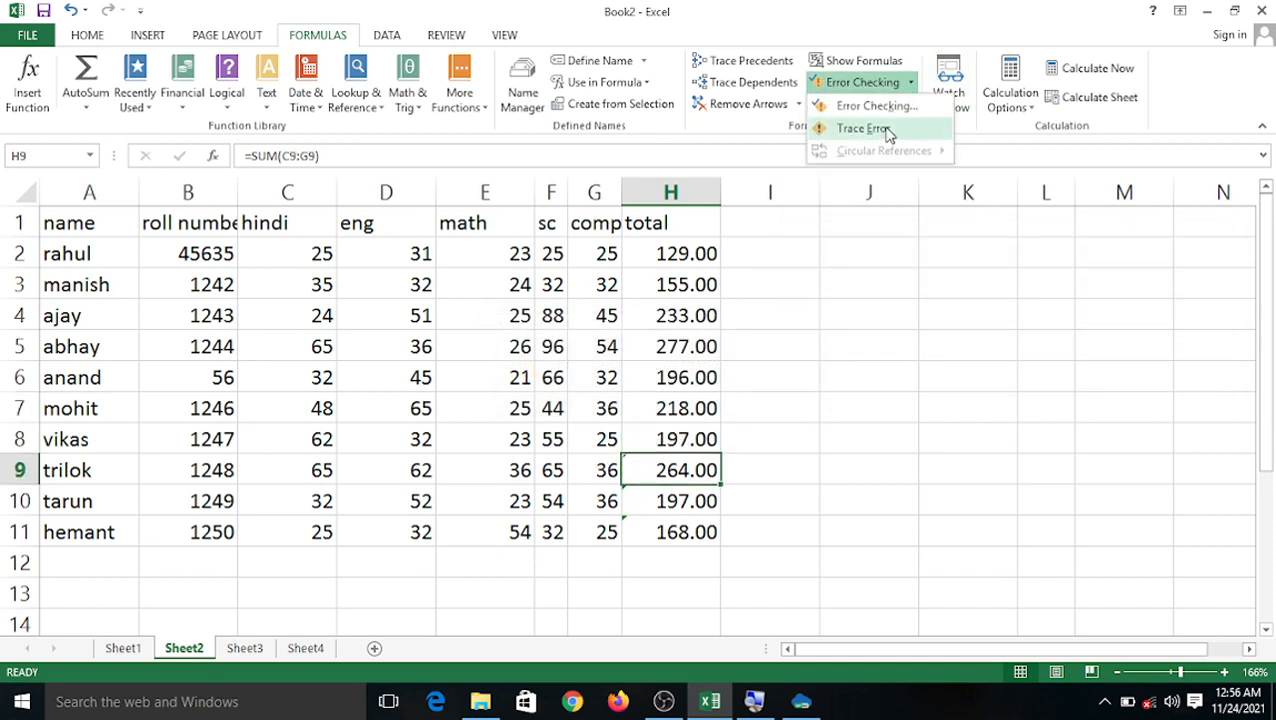
pyautogui.click(879, 108)
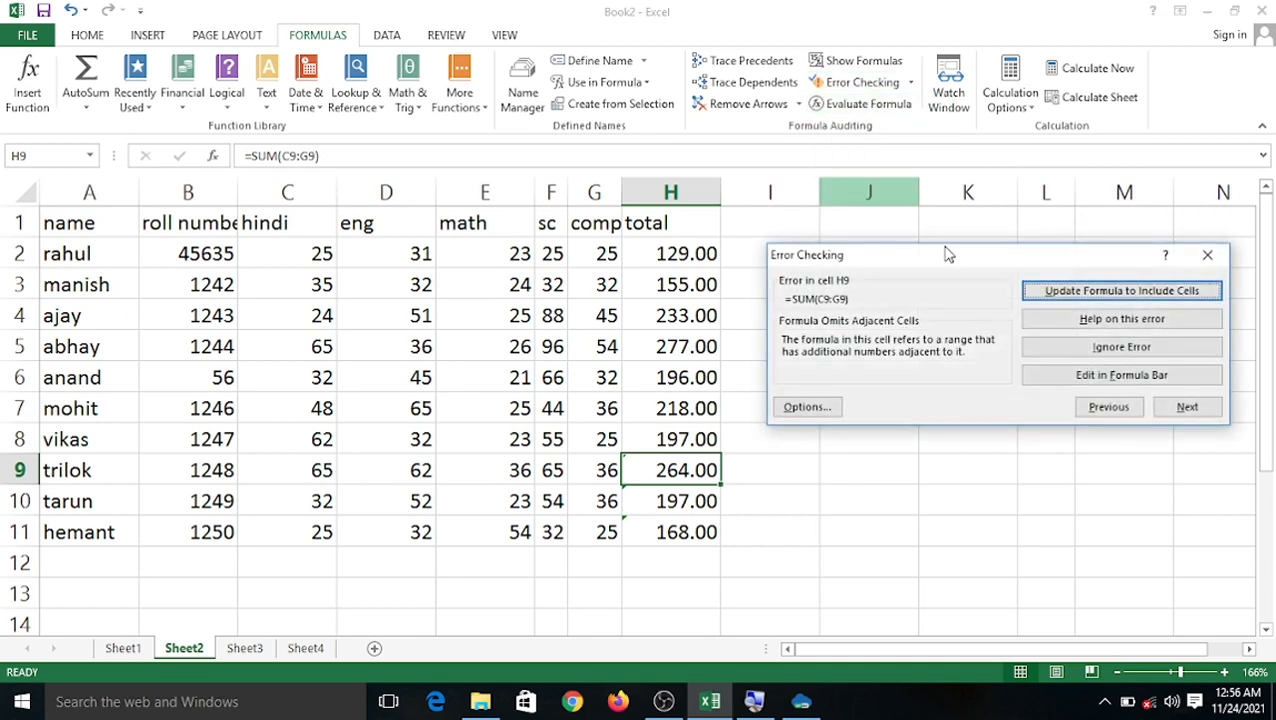
pyautogui.click(1080, 352)
pyautogui.click(1082, 354)
pyautogui.click(1088, 355)
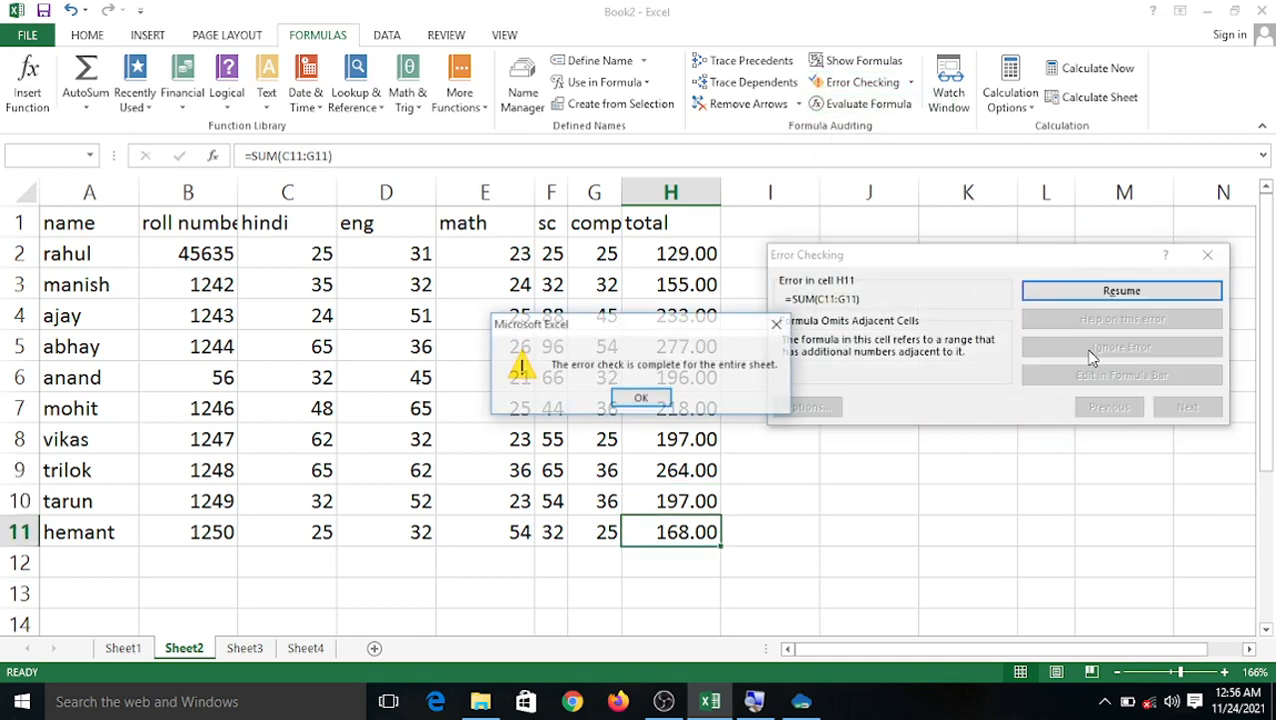
pyautogui.click(645, 397)
pyautogui.click(869, 407)
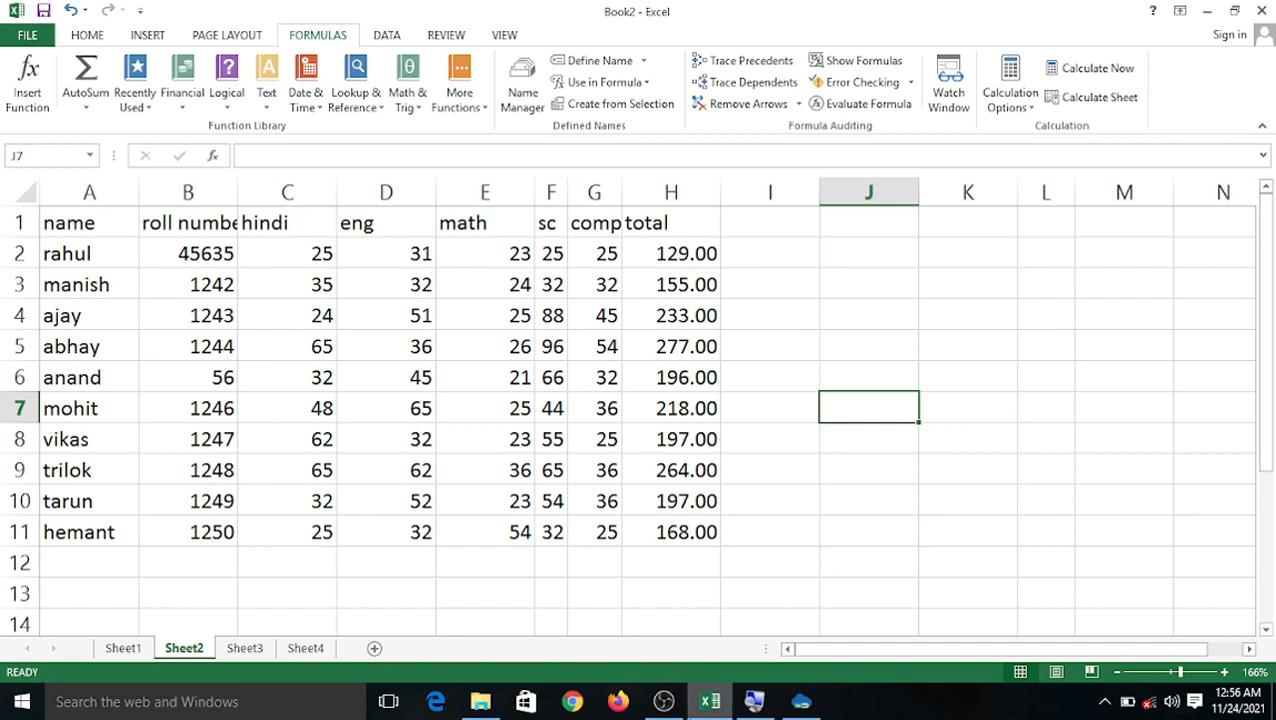
pyautogui.moveTo(708, 700)
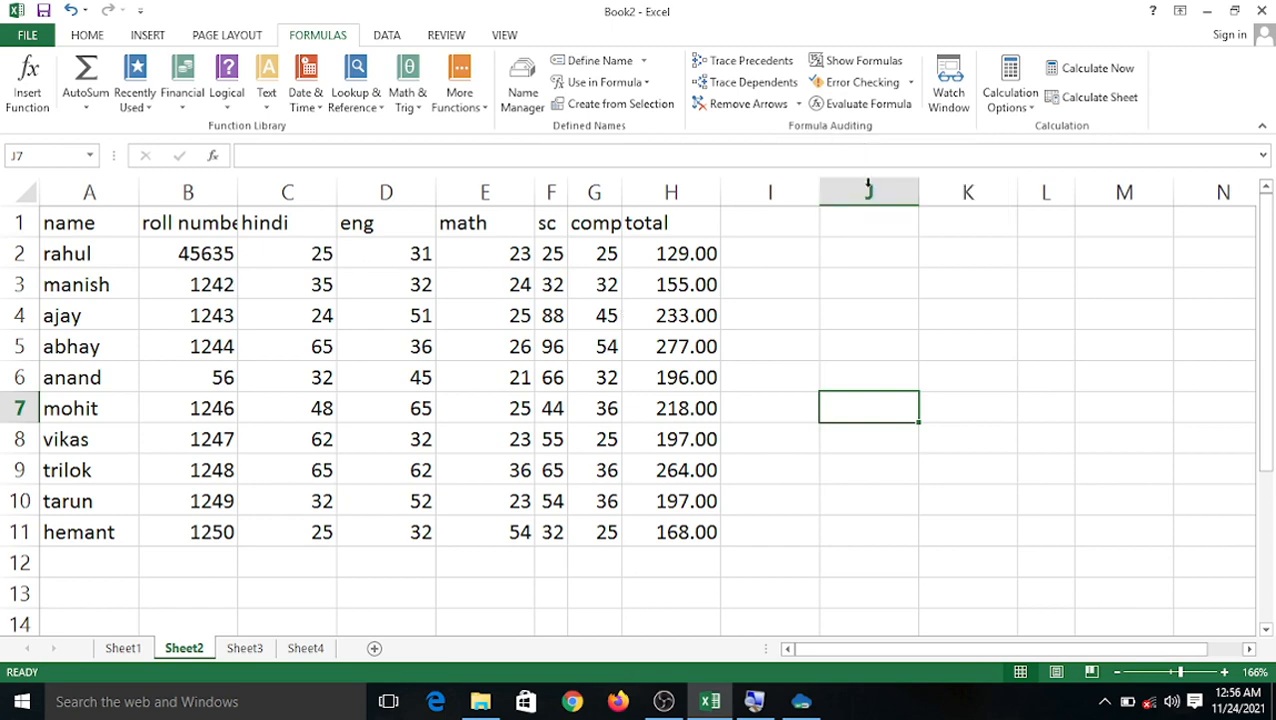
pyautogui.click(897, 106)
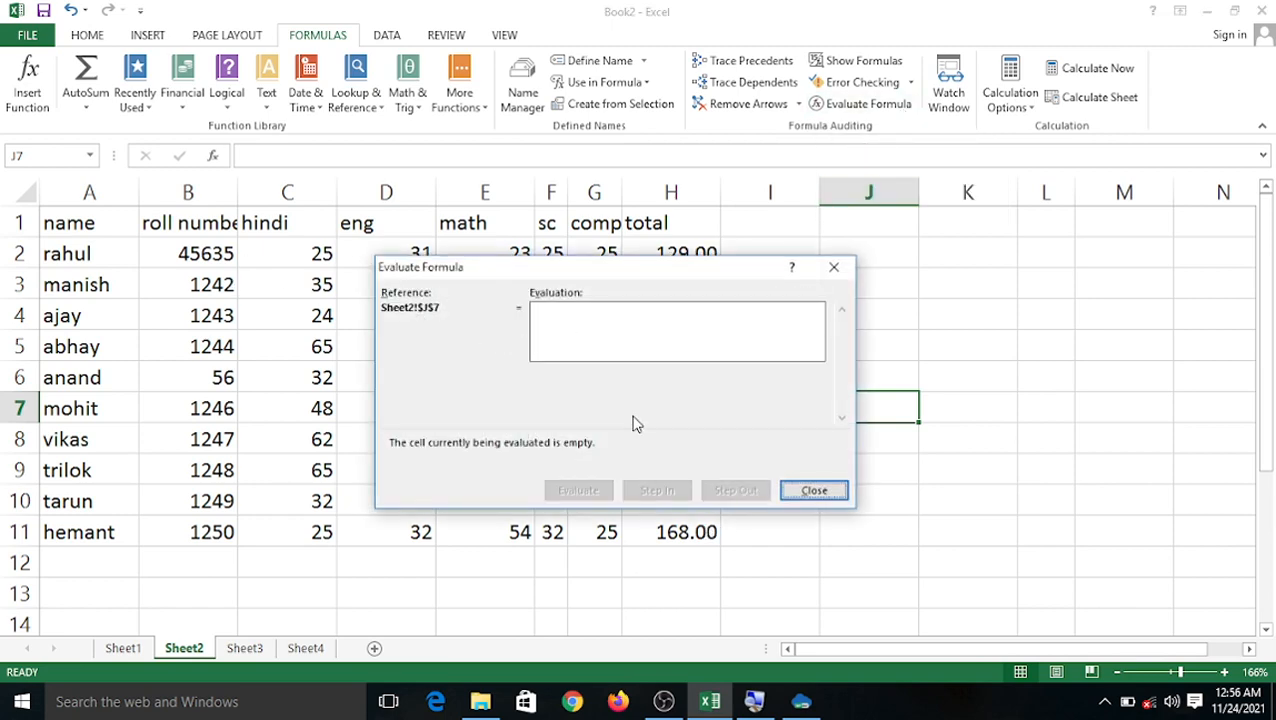
pyautogui.click(834, 267)
pyautogui.click(578, 346)
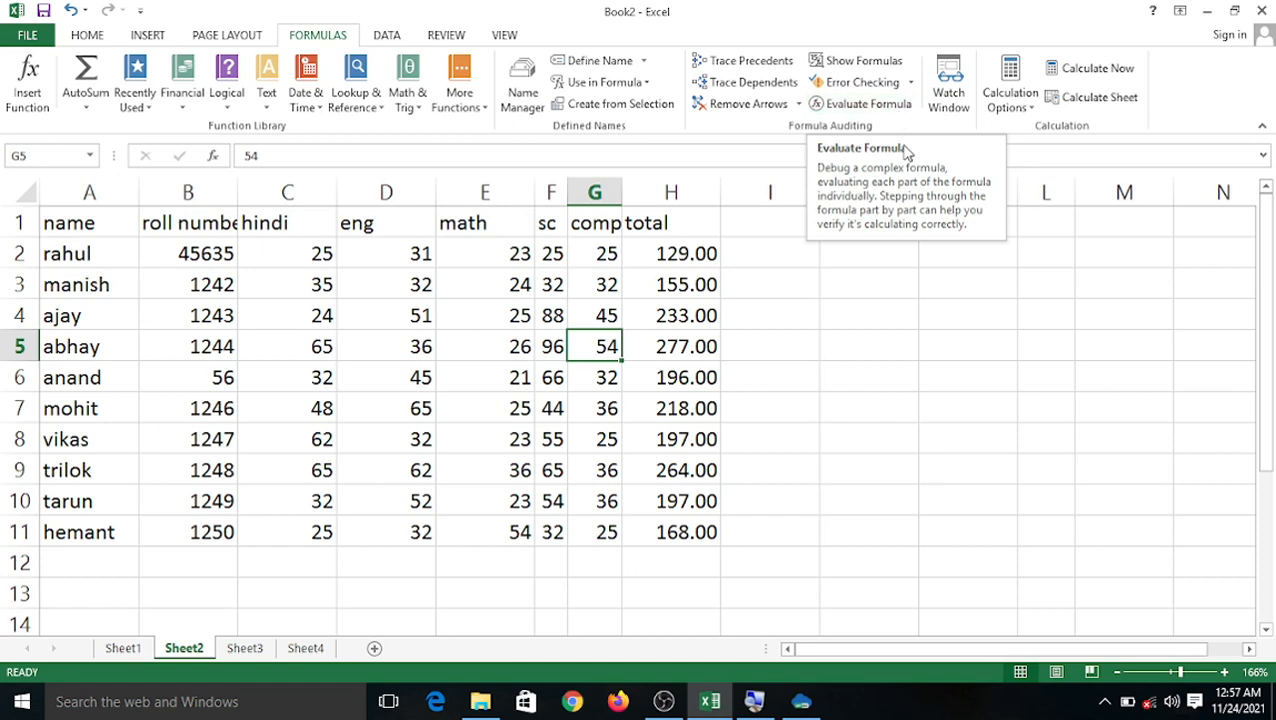
pyautogui.click(866, 104)
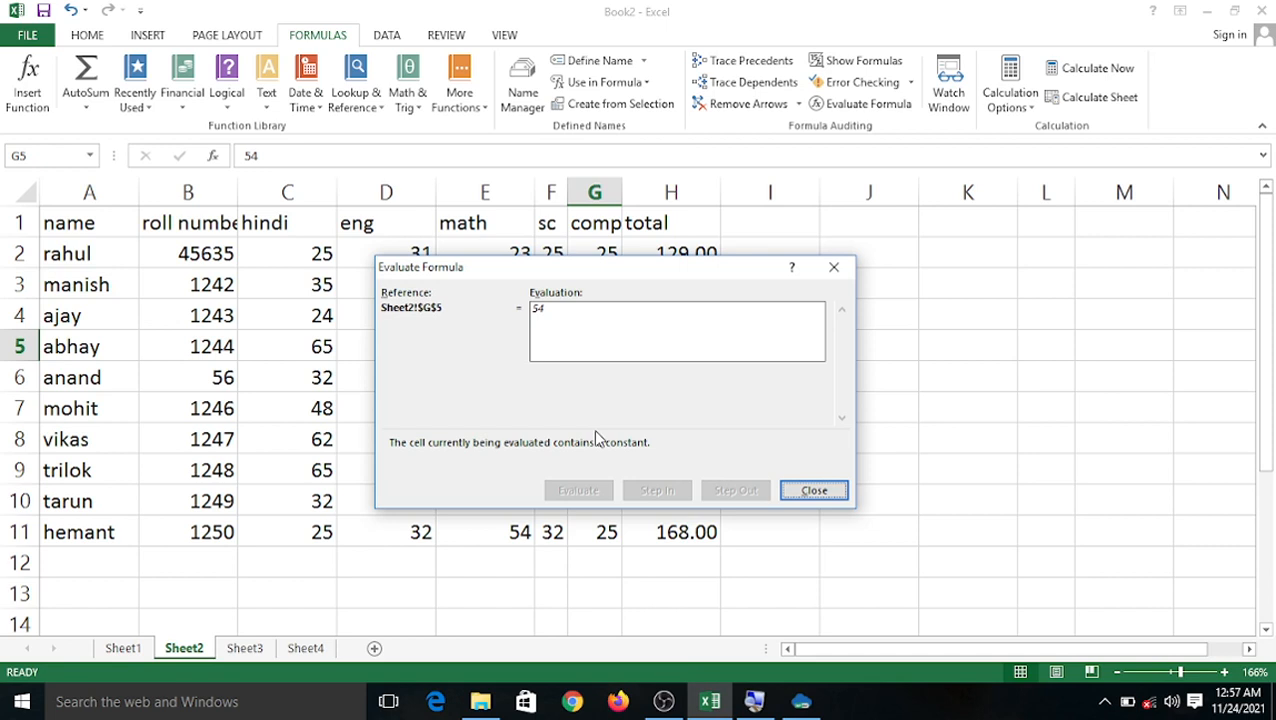
pyautogui.click(829, 494)
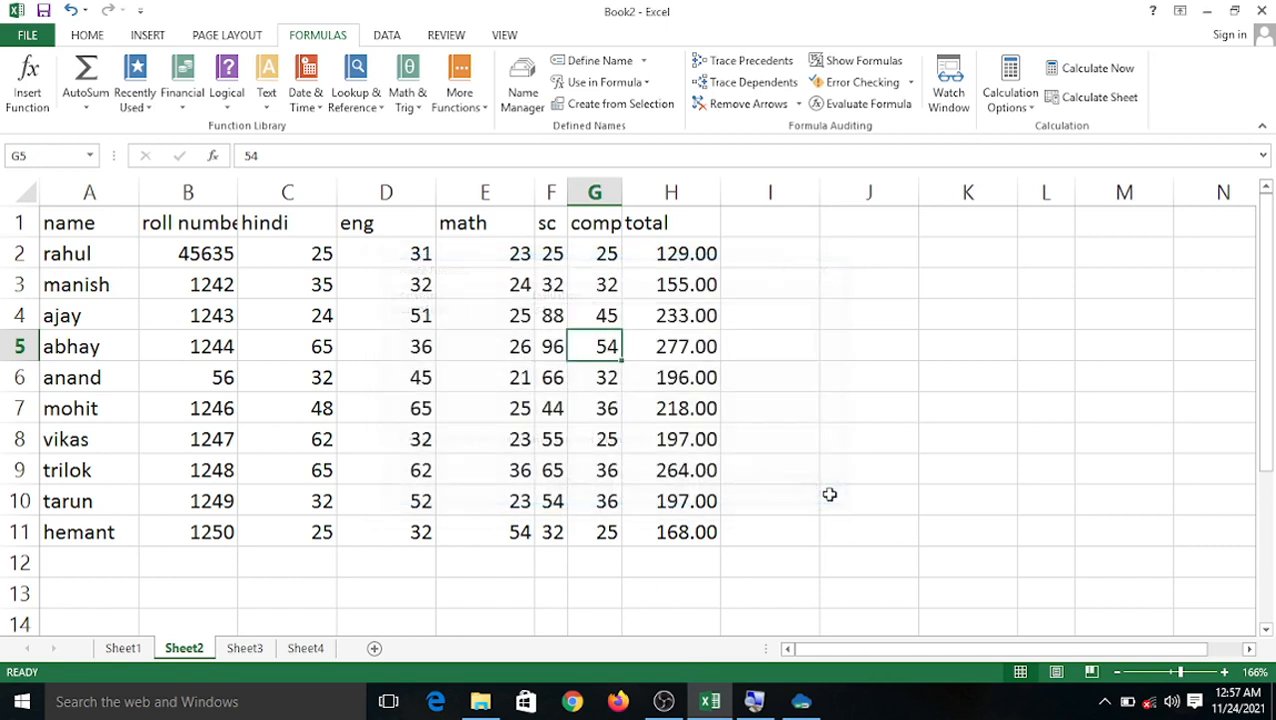
pyautogui.click(663, 255)
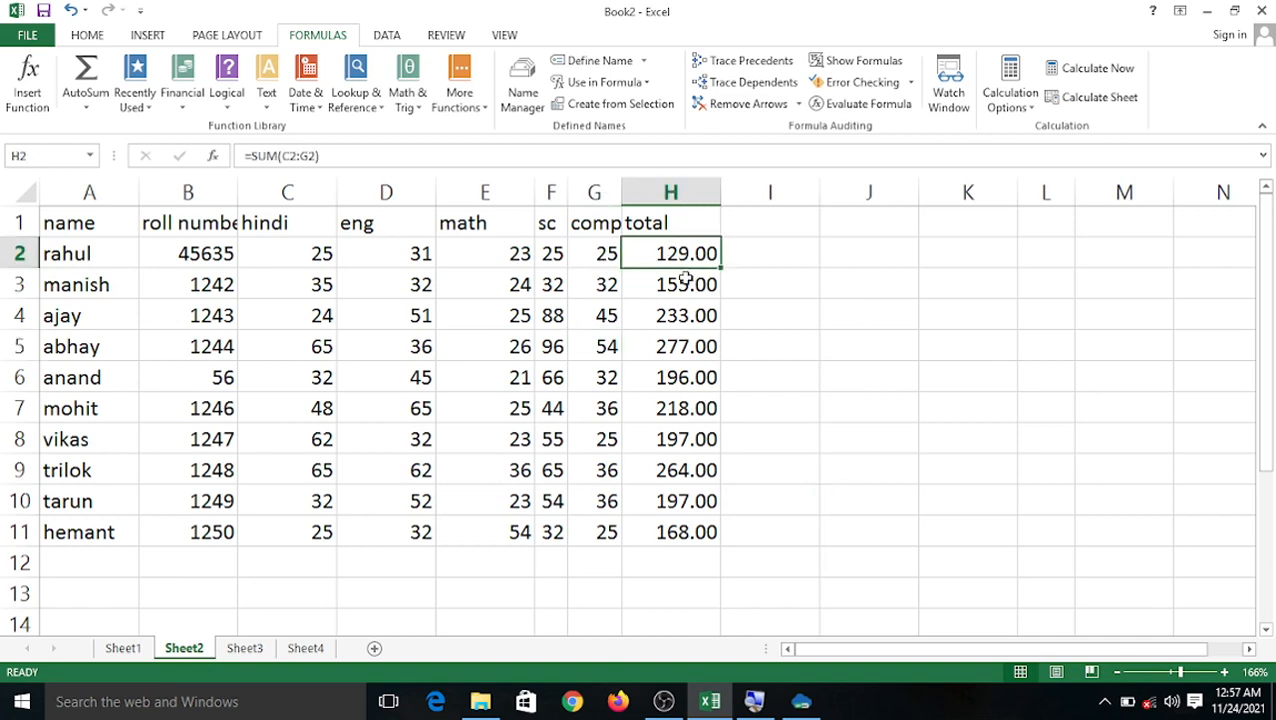
pyautogui.click(862, 104)
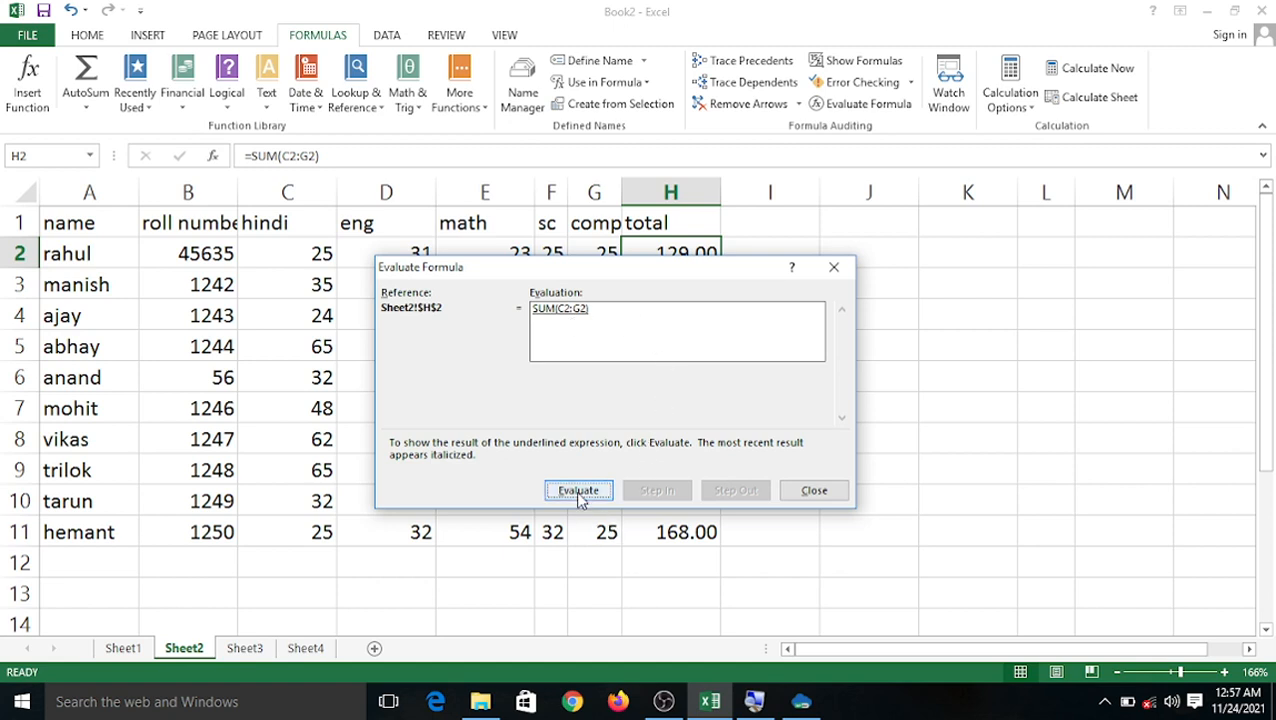
pyautogui.moveTo(671, 284); pyautogui.dragTo(729, 299)
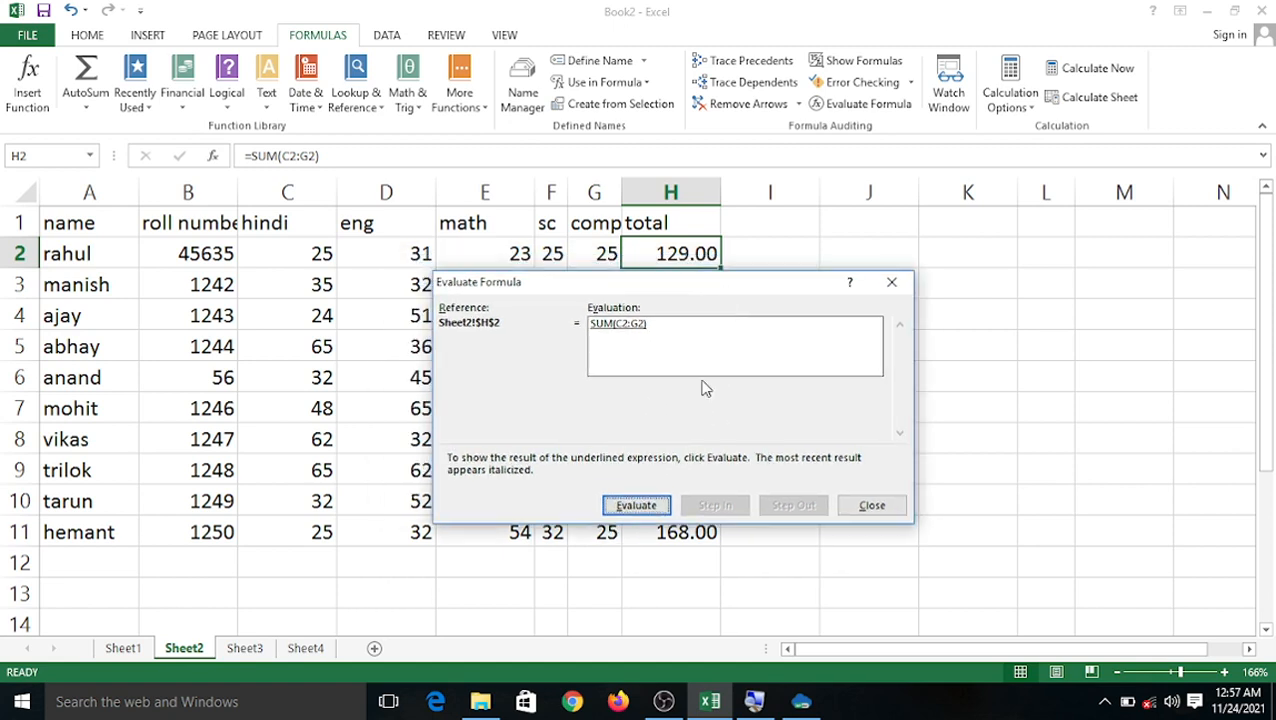
pyautogui.click(637, 506)
pyautogui.click(636, 505)
pyautogui.click(893, 284)
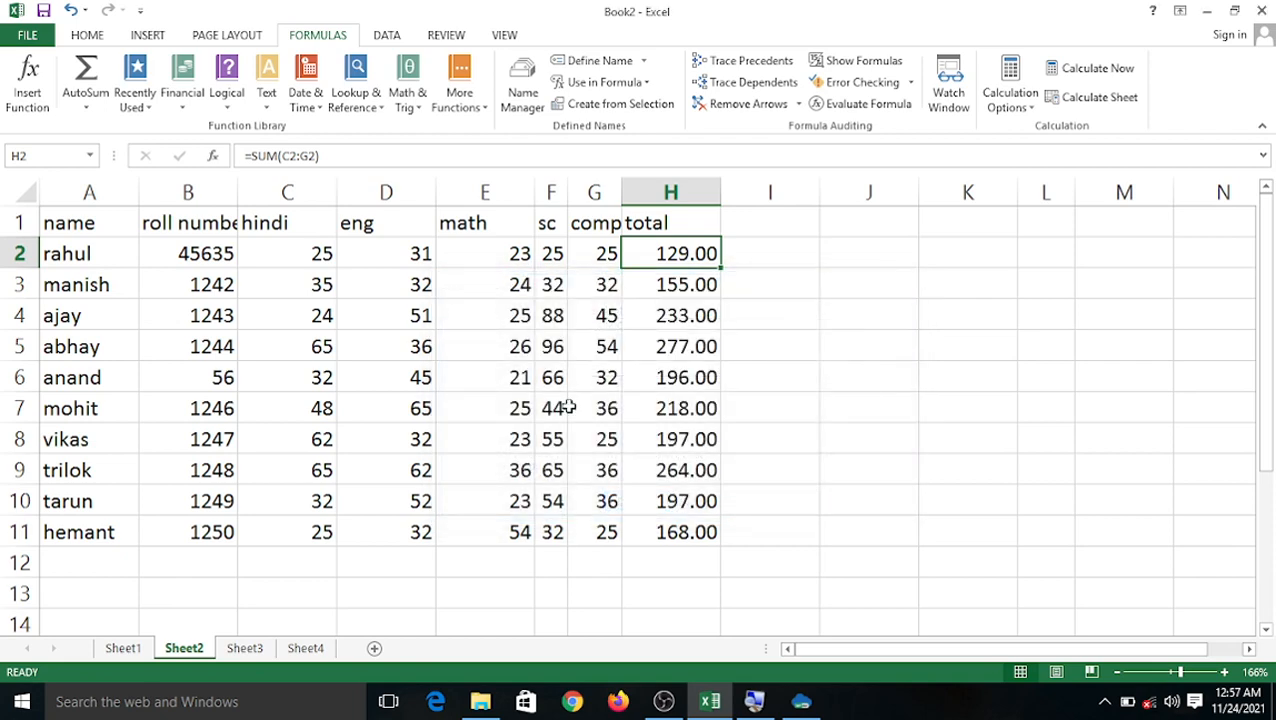
pyautogui.click(676, 288)
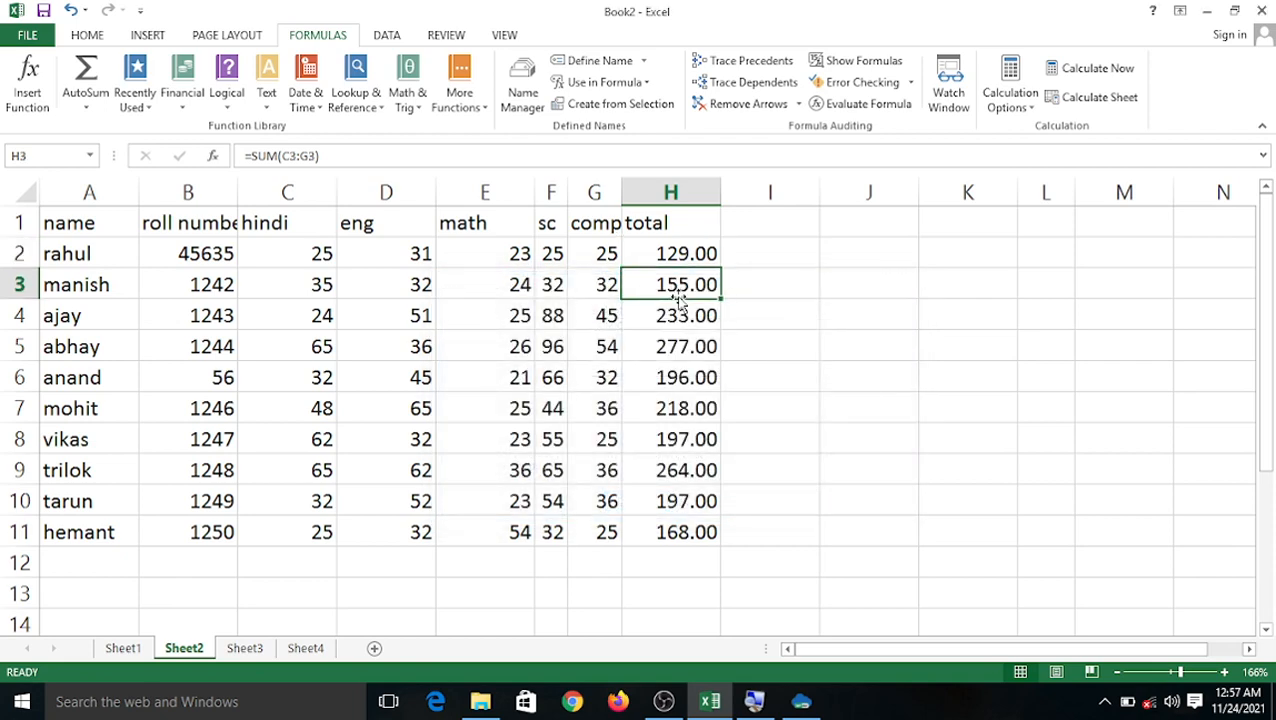
pyautogui.click(870, 104)
pyautogui.click(628, 505)
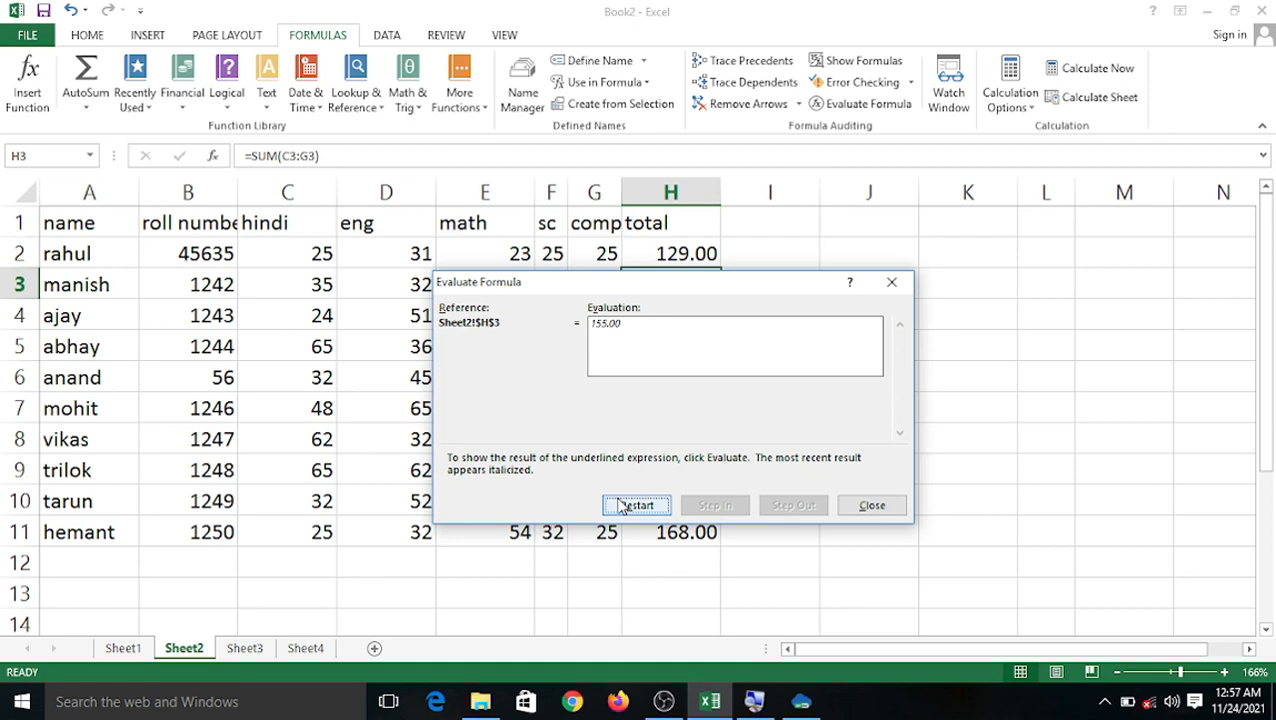
pyautogui.click(855, 508)
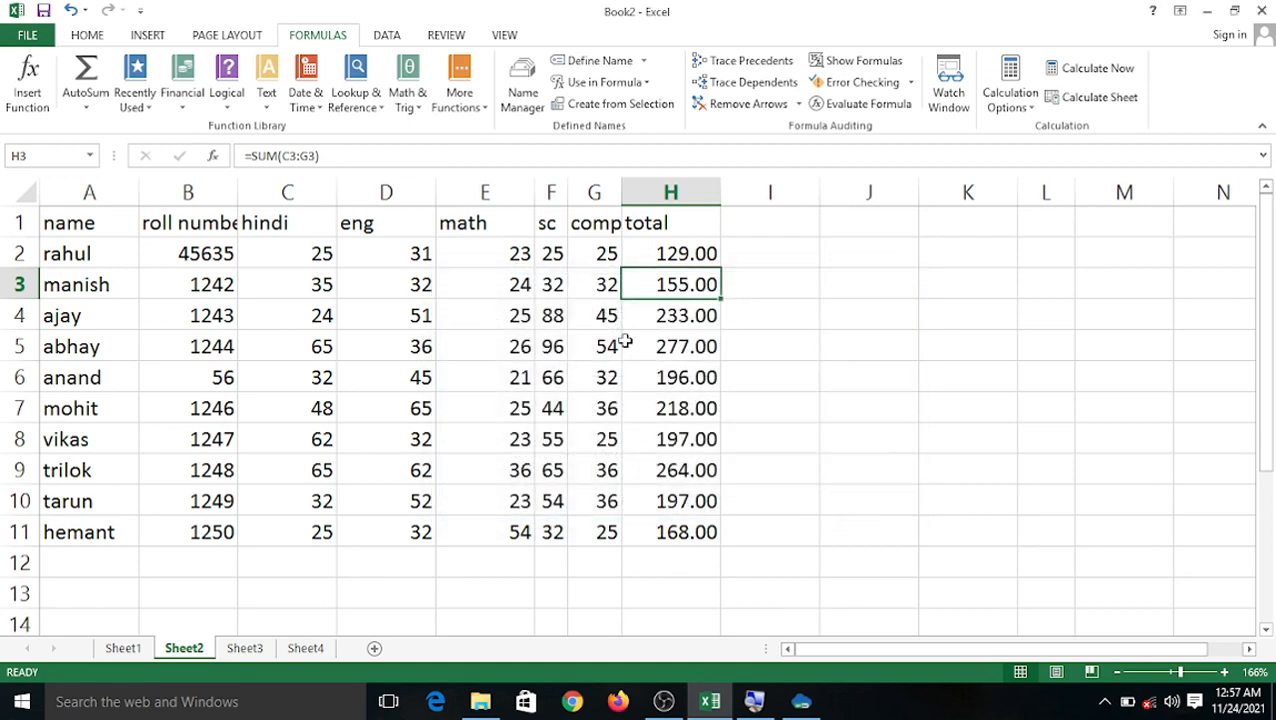
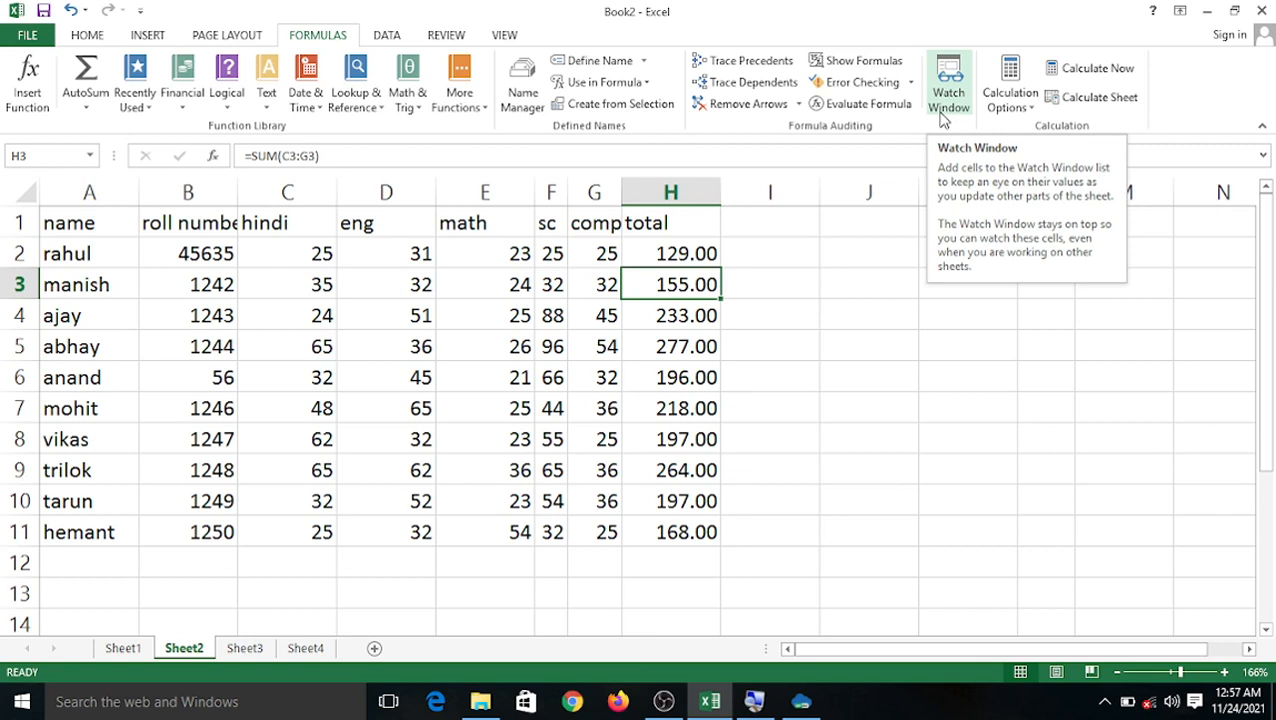
# Open an empty Watch Window from the Formulas tab beside the Sheet2 marks table.
pyautogui.click(868, 341)
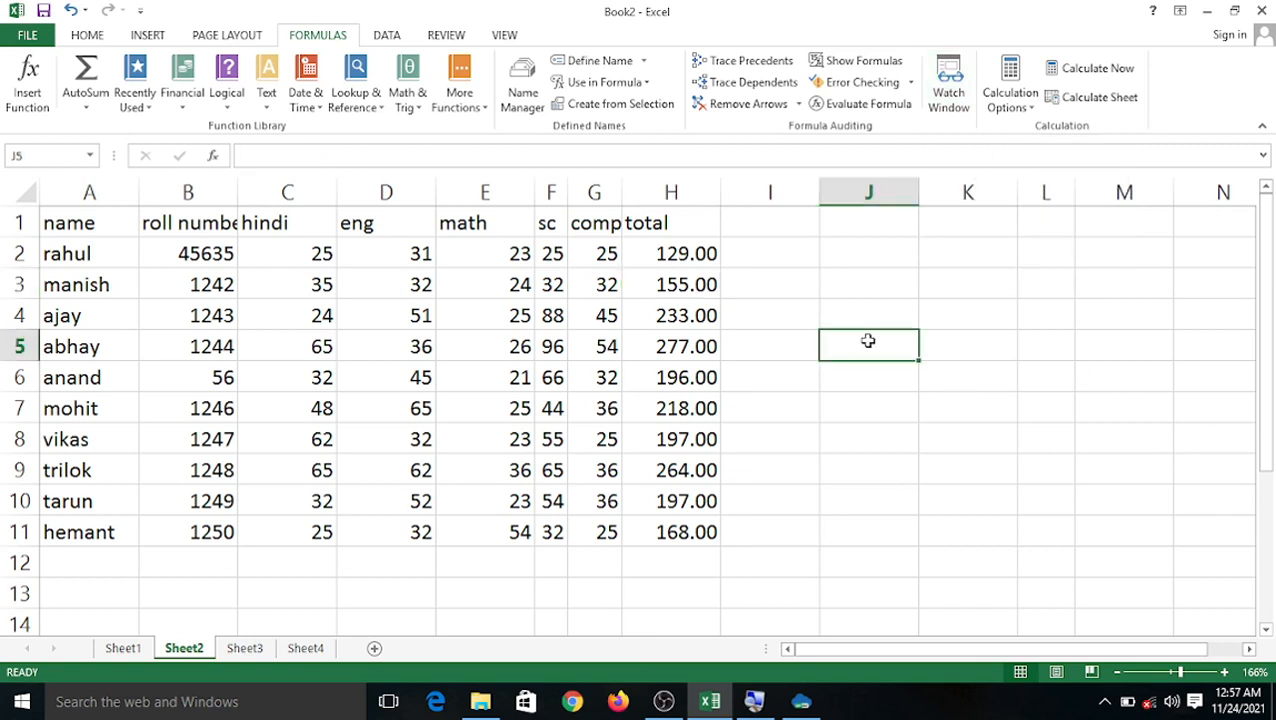
pyautogui.click(948, 95)
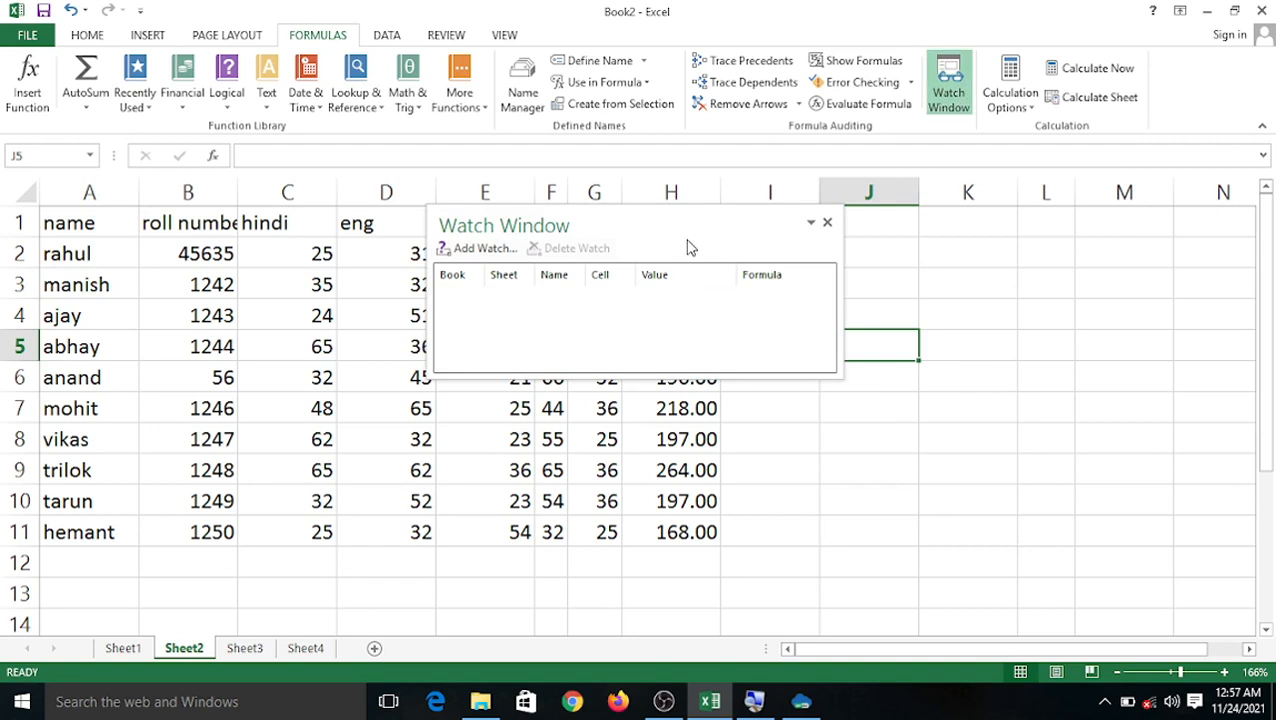
# Add a watch on the marks table range.
pyautogui.click(482, 250)
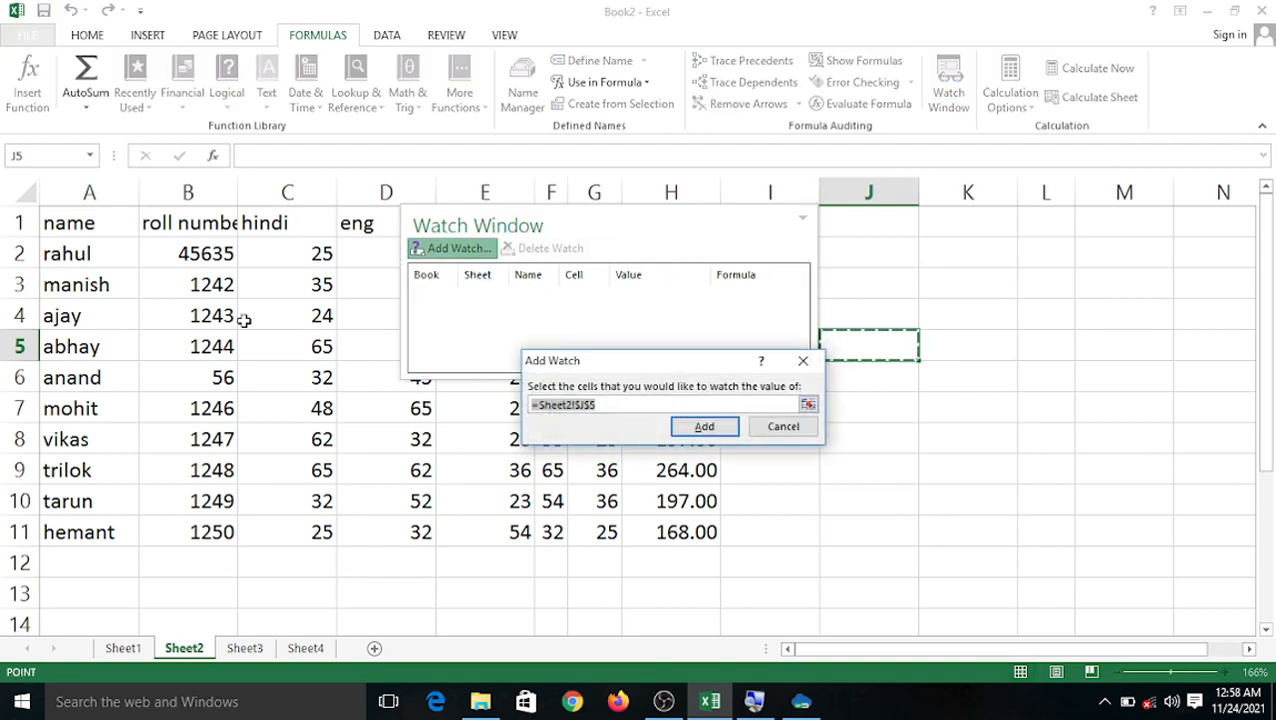
pyautogui.moveTo(70, 222); pyautogui.dragTo(670, 532)
pyautogui.click(692, 436)
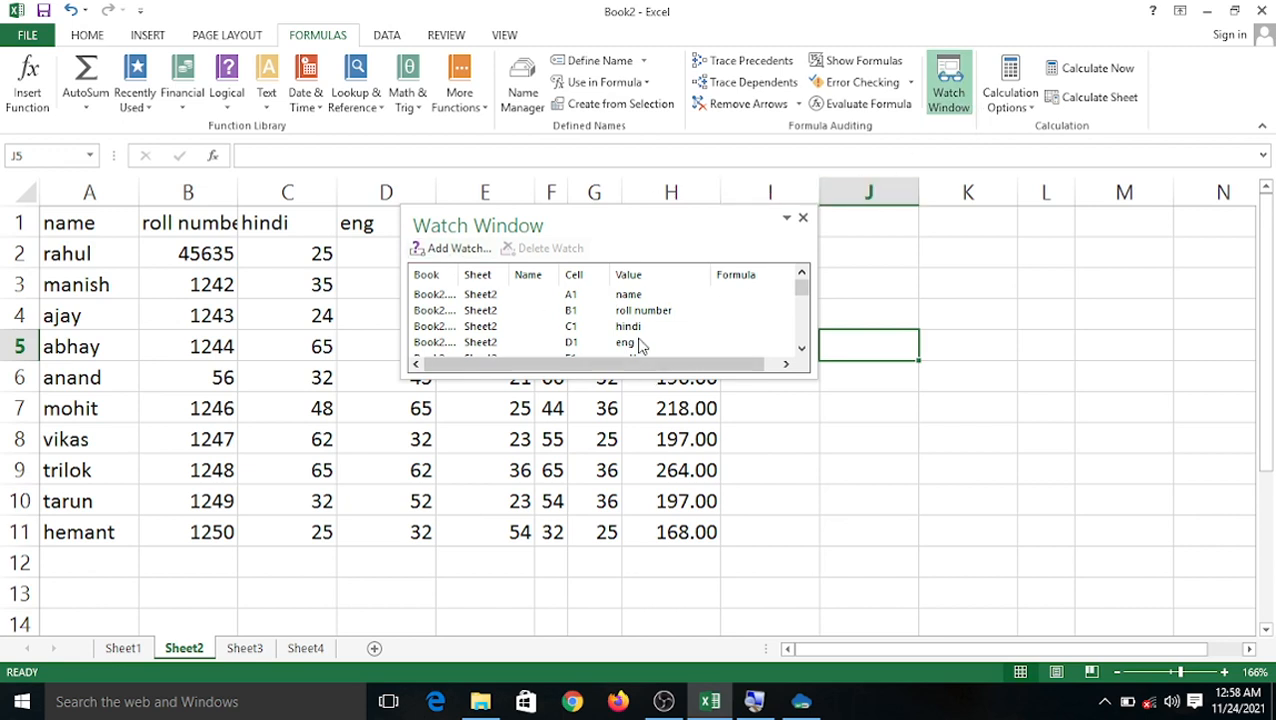
pyautogui.click(802, 350)
pyautogui.click(802, 350)
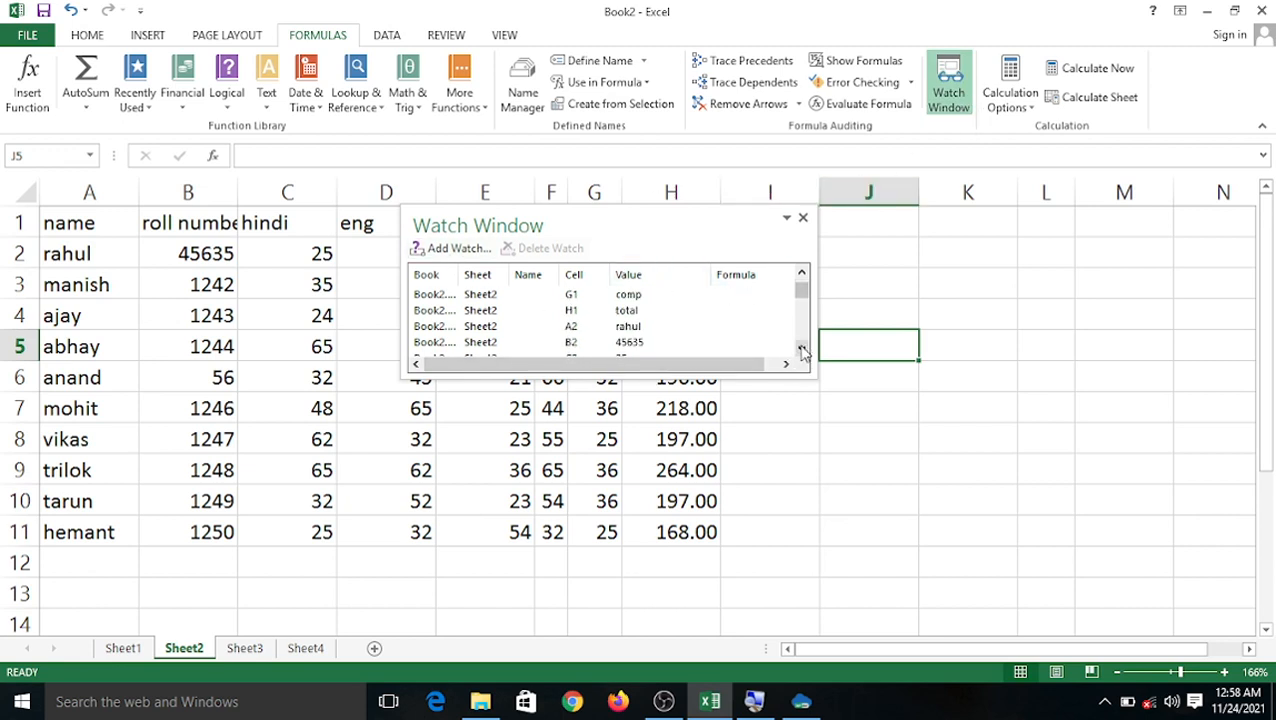
pyautogui.click(802, 350)
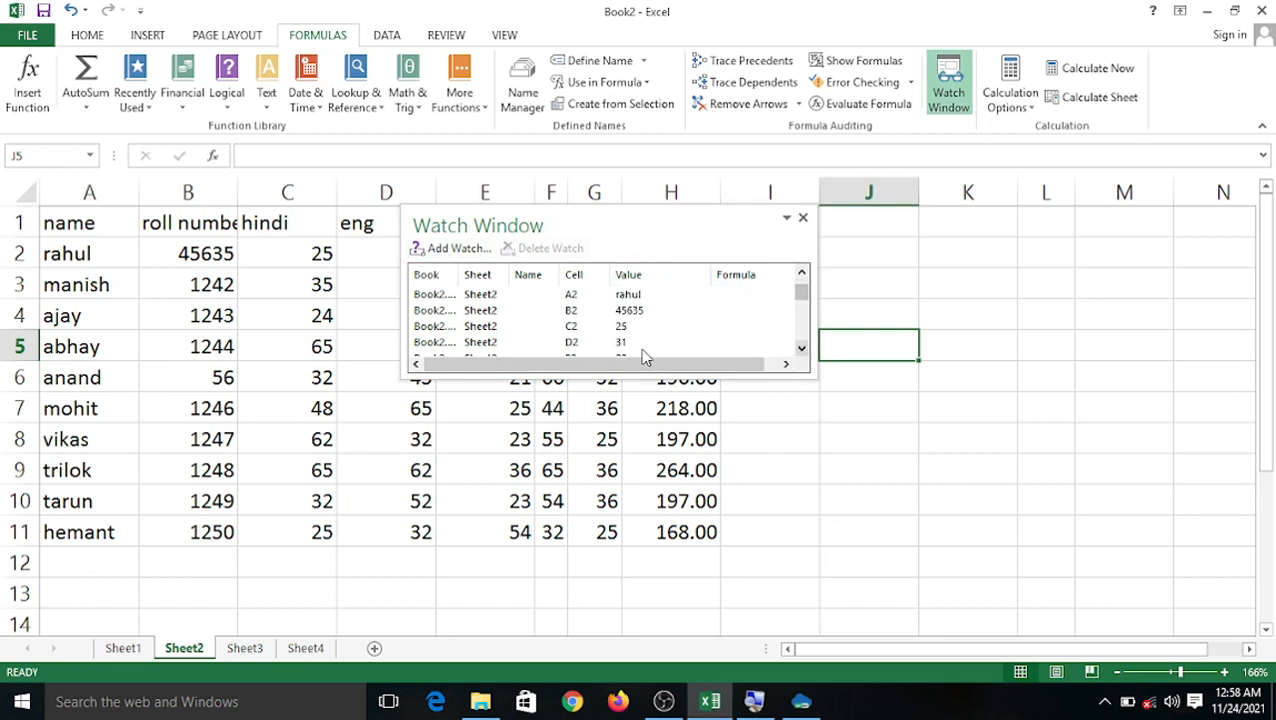
# Add watches on cells B7:E12 and enlarge the Watch Window to show more entries.
pyautogui.click(440, 249)
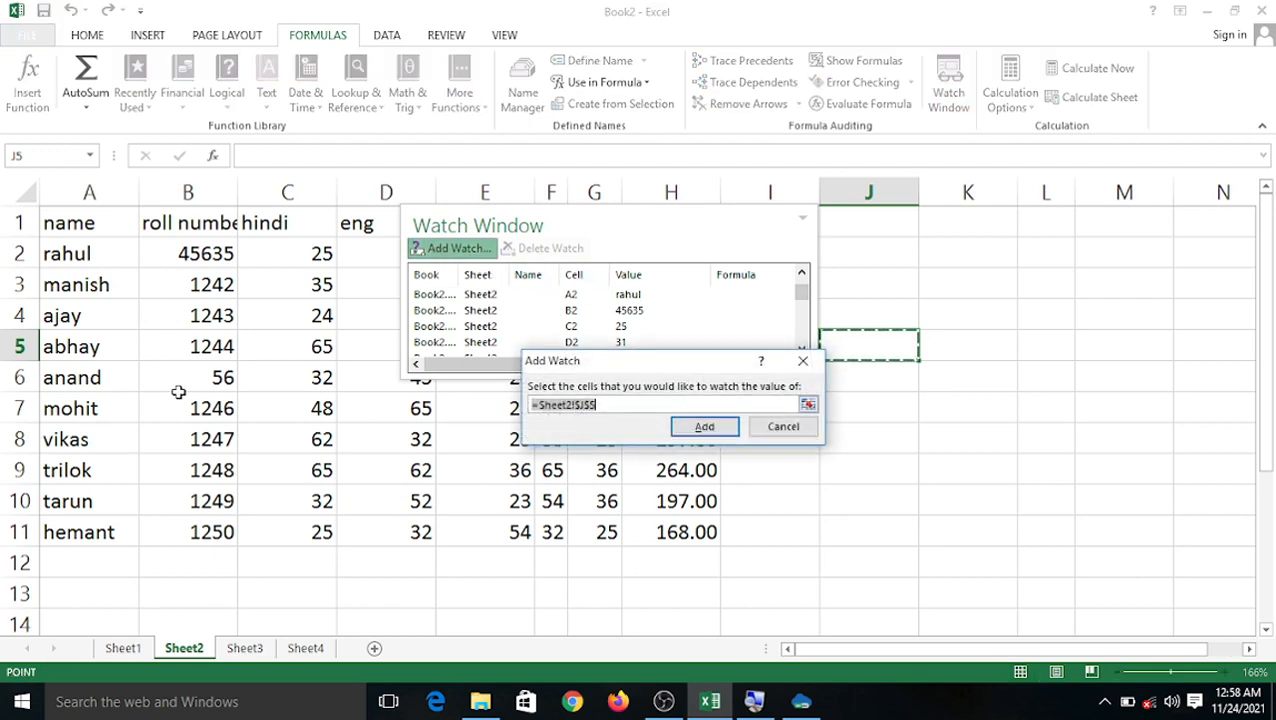
pyautogui.moveTo(182, 400); pyautogui.dragTo(480, 566)
pyautogui.click(674, 430)
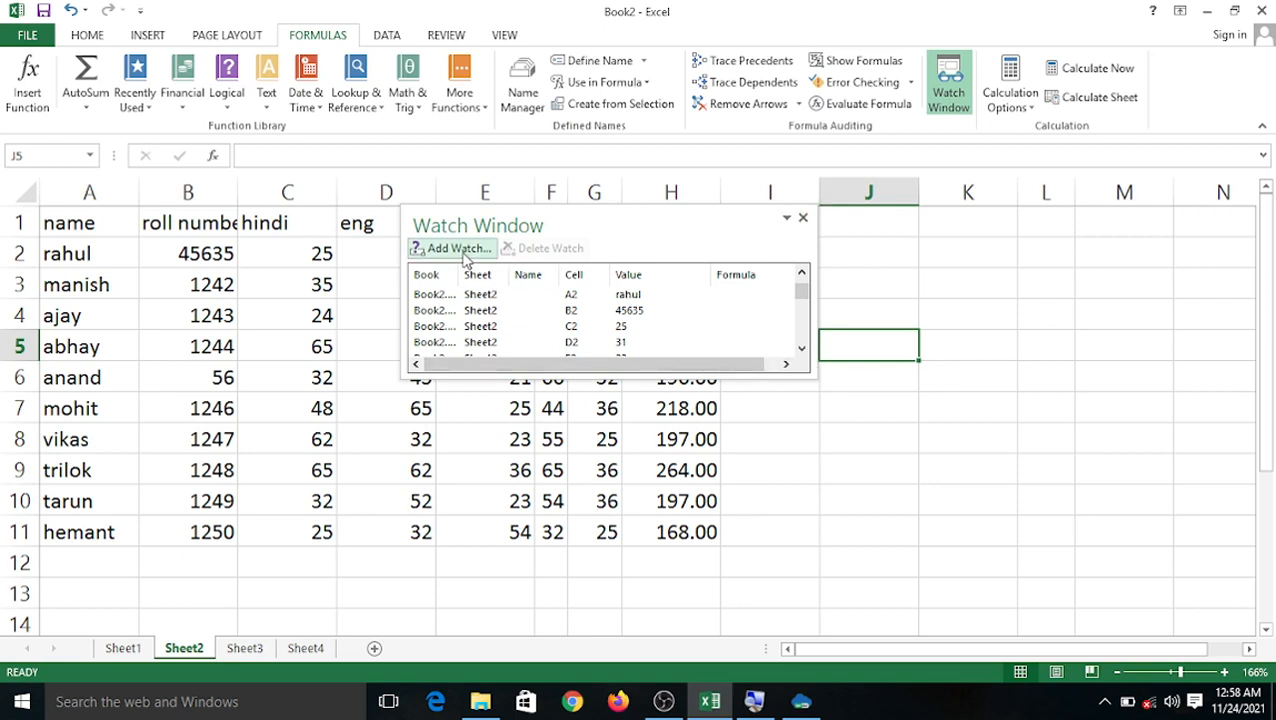
pyautogui.click(948, 85)
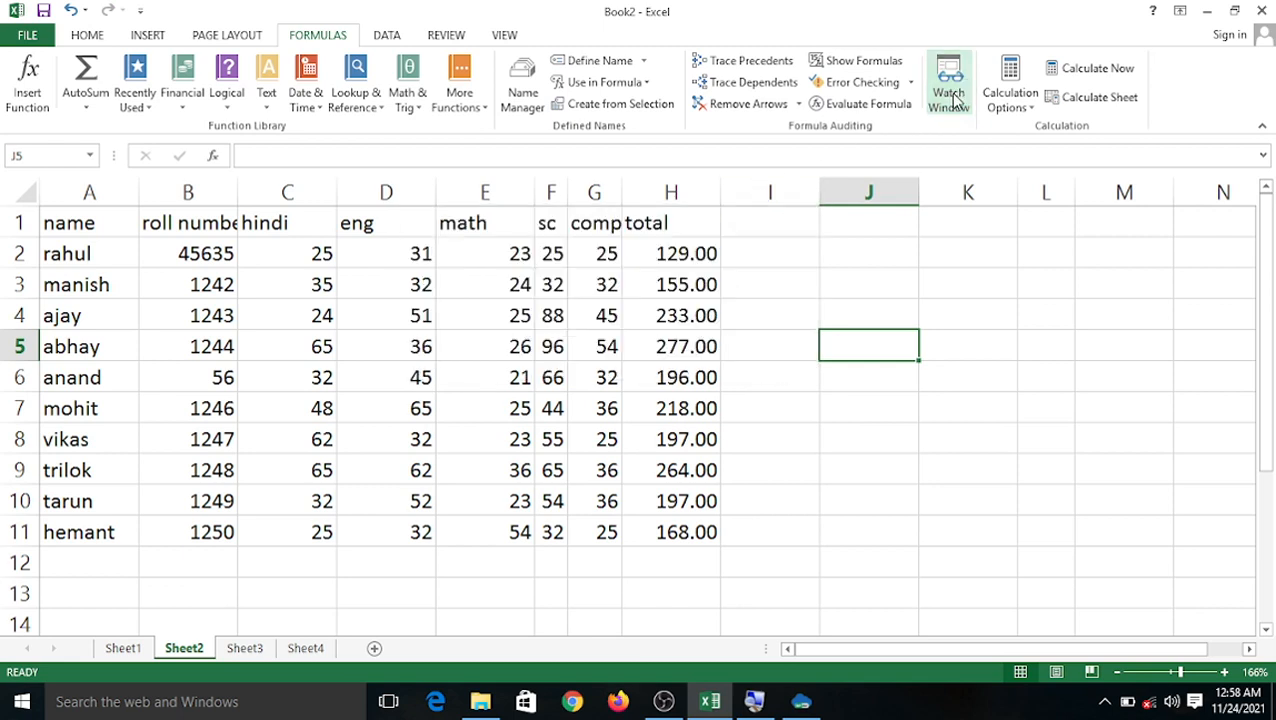
pyautogui.click(948, 85)
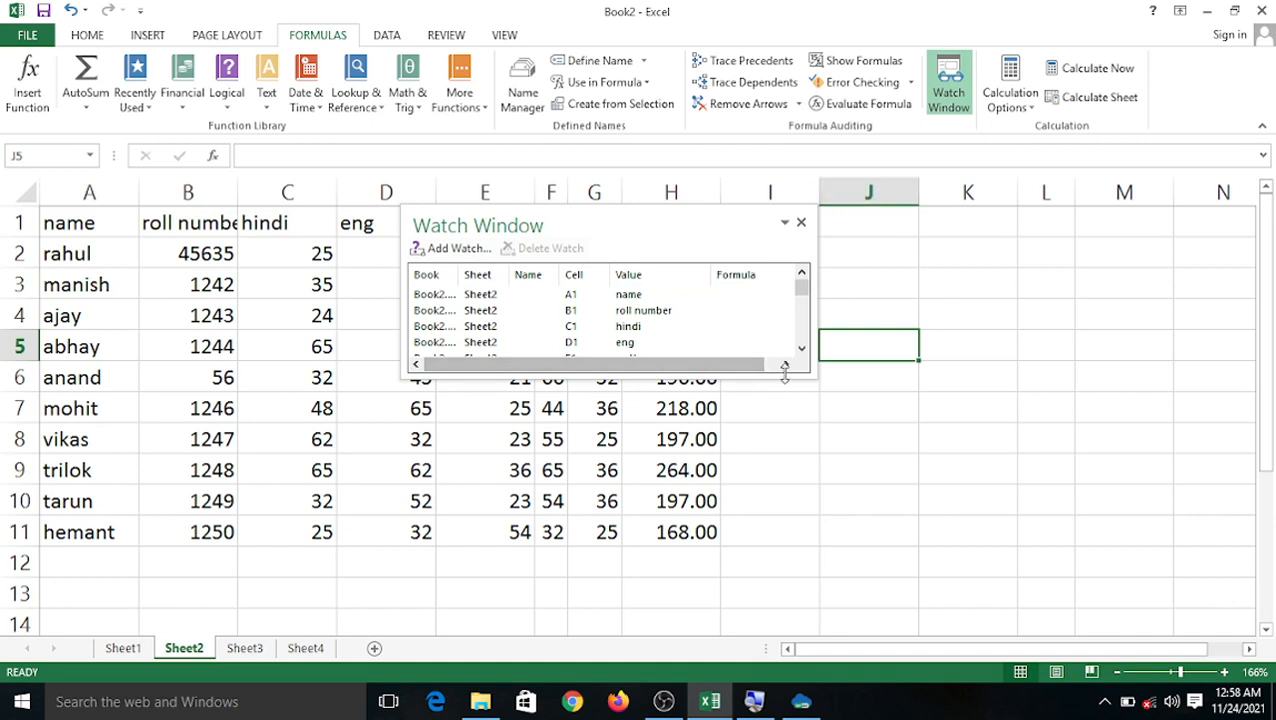
pyautogui.click(802, 348)
pyautogui.click(802, 348)
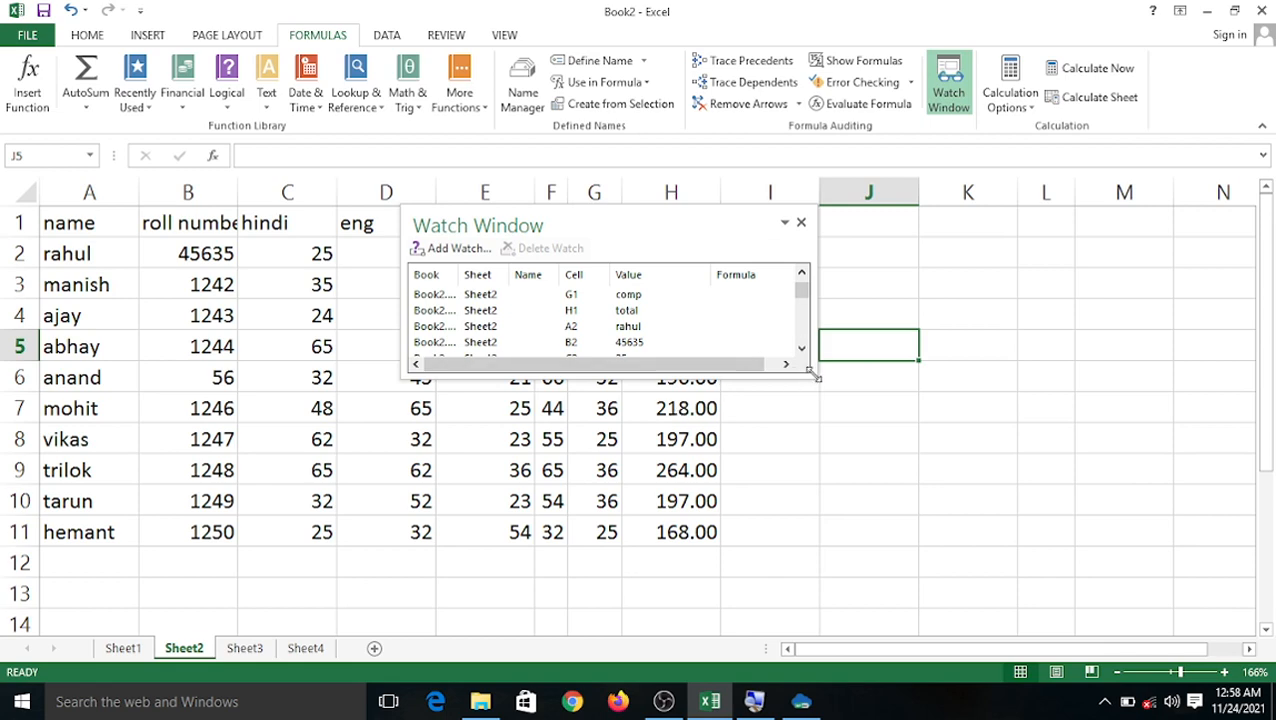
pyautogui.moveTo(812, 375); pyautogui.dragTo(1008, 650)
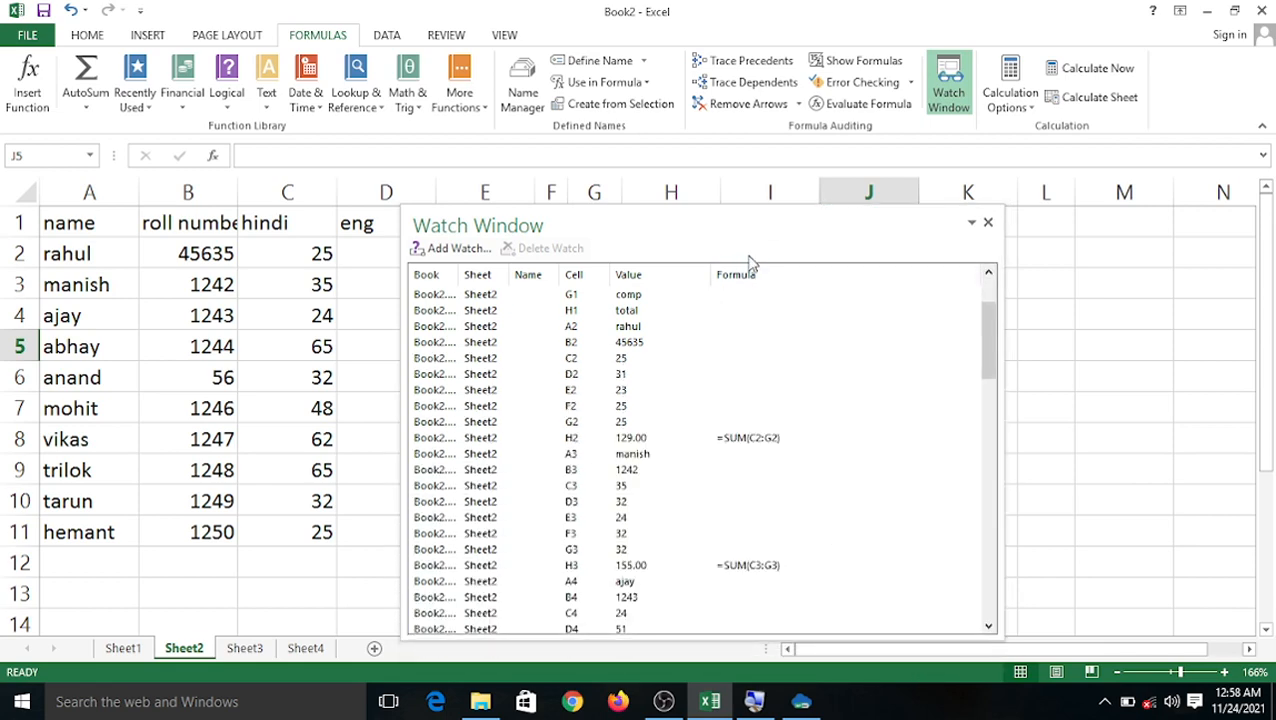
# Dock the Watch Window full-width above the sheet grid.
pyautogui.moveTo(742, 222); pyautogui.dragTo(560, 115)
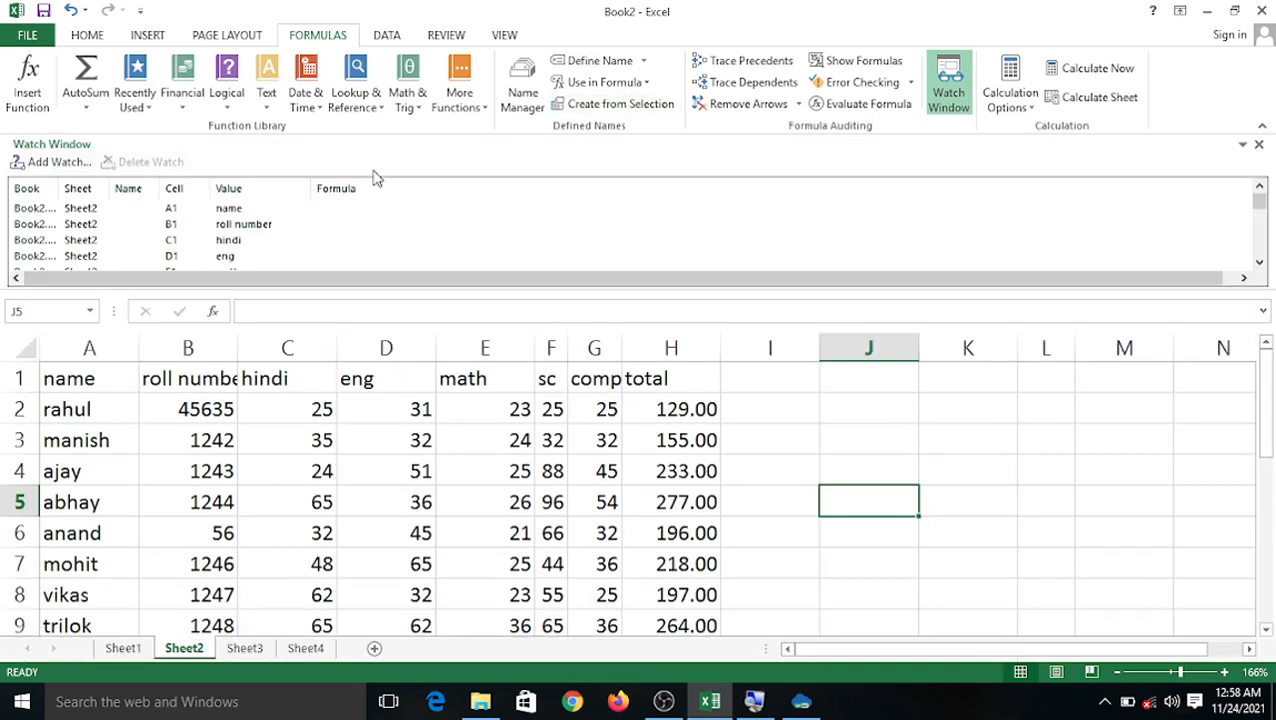
pyautogui.click(1259, 147)
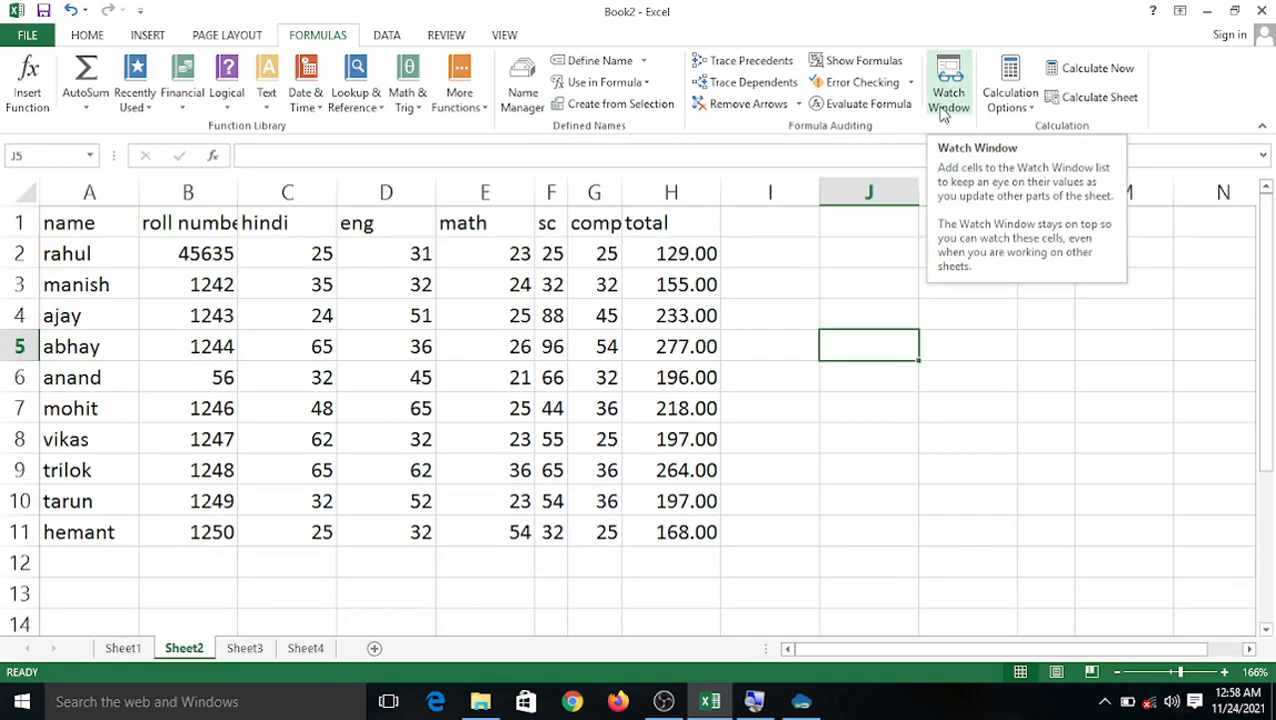
pyautogui.click(945, 100)
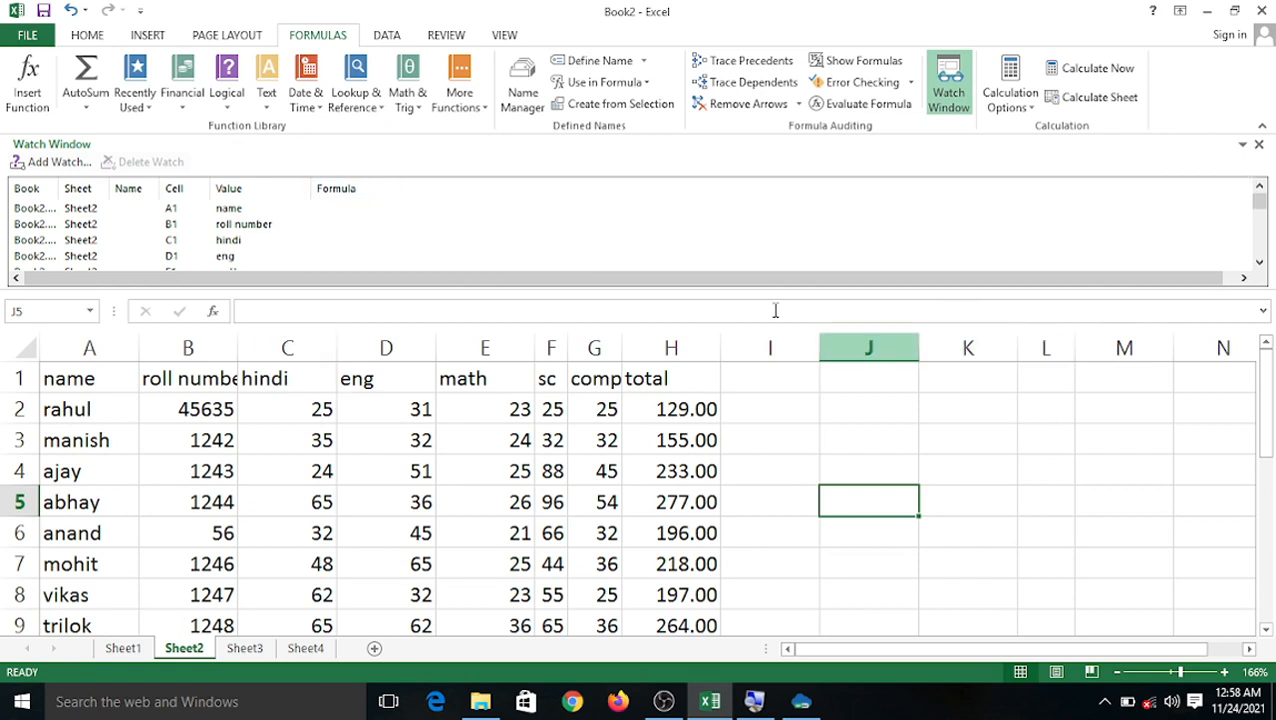
pyautogui.click(1259, 262)
pyautogui.click(1259, 262)
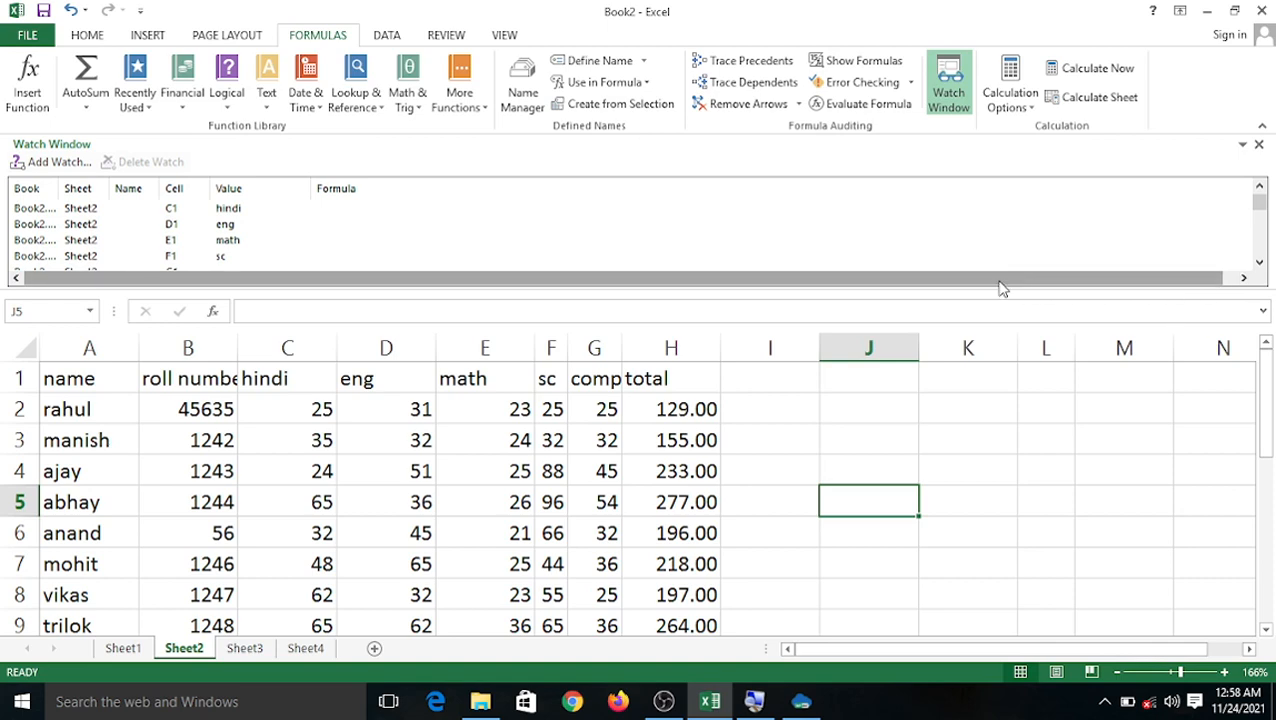
# Make the docked Watch Window taller, scroll its entries, and close it.
pyautogui.moveTo(1003, 288); pyautogui.dragTo(978, 678)
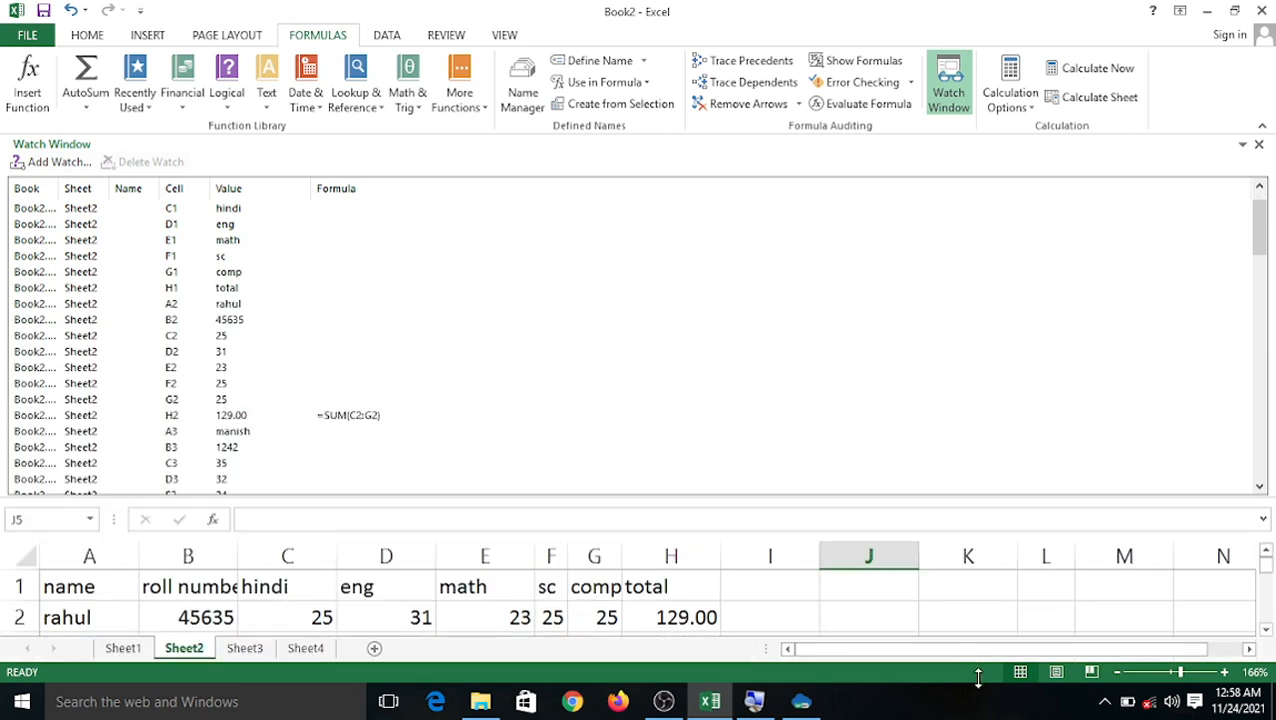
pyautogui.scroll(-2, 130, 322)
pyautogui.scroll(3, 125, 322)
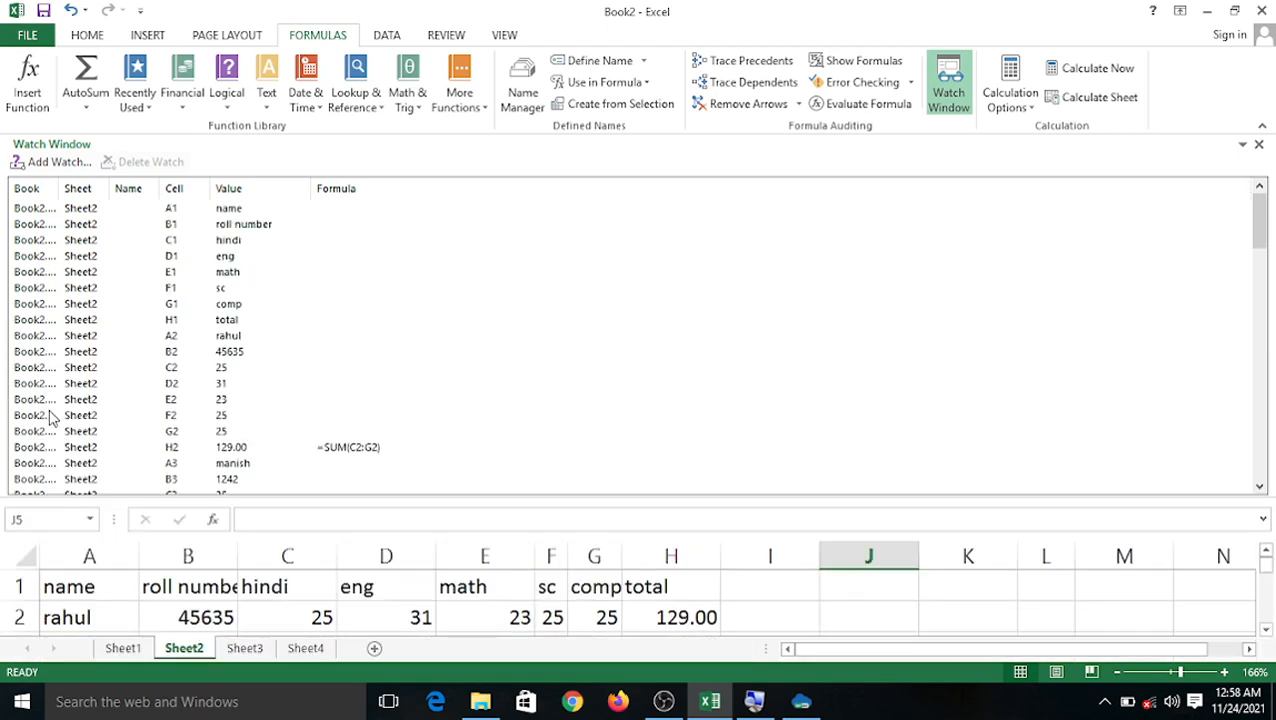
pyautogui.scroll(-19, 165, 270)
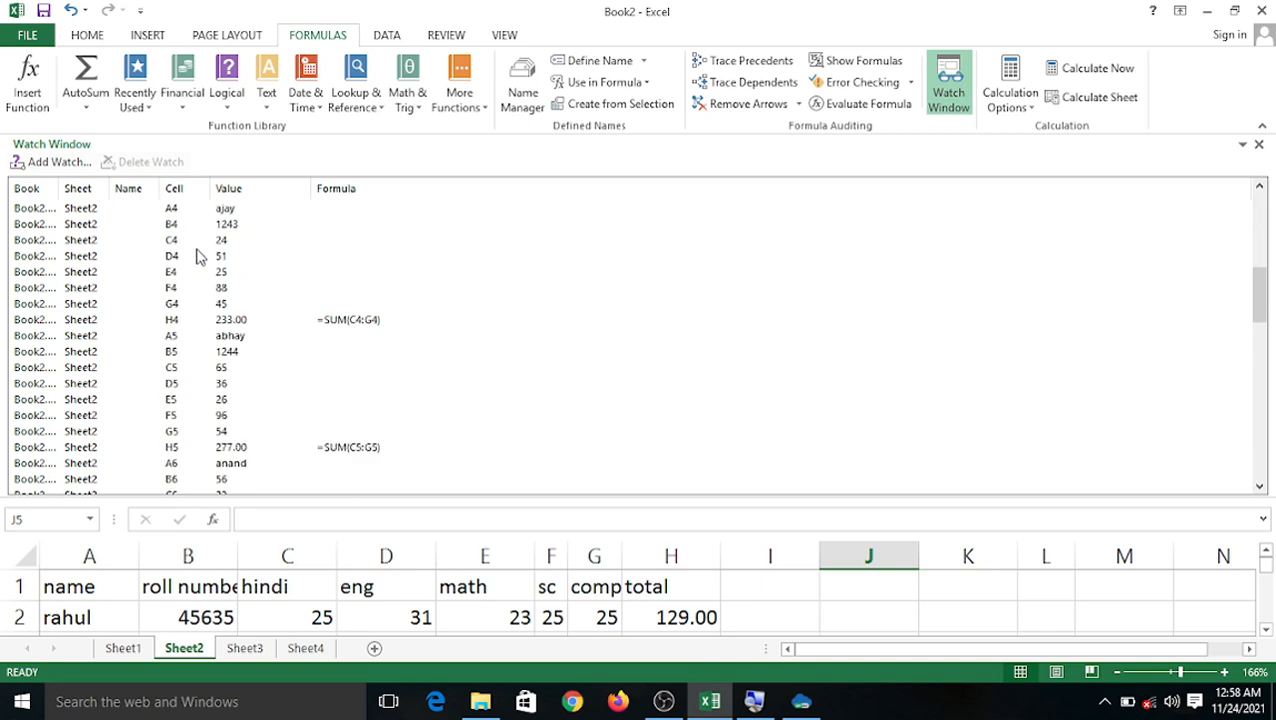
pyautogui.click(946, 95)
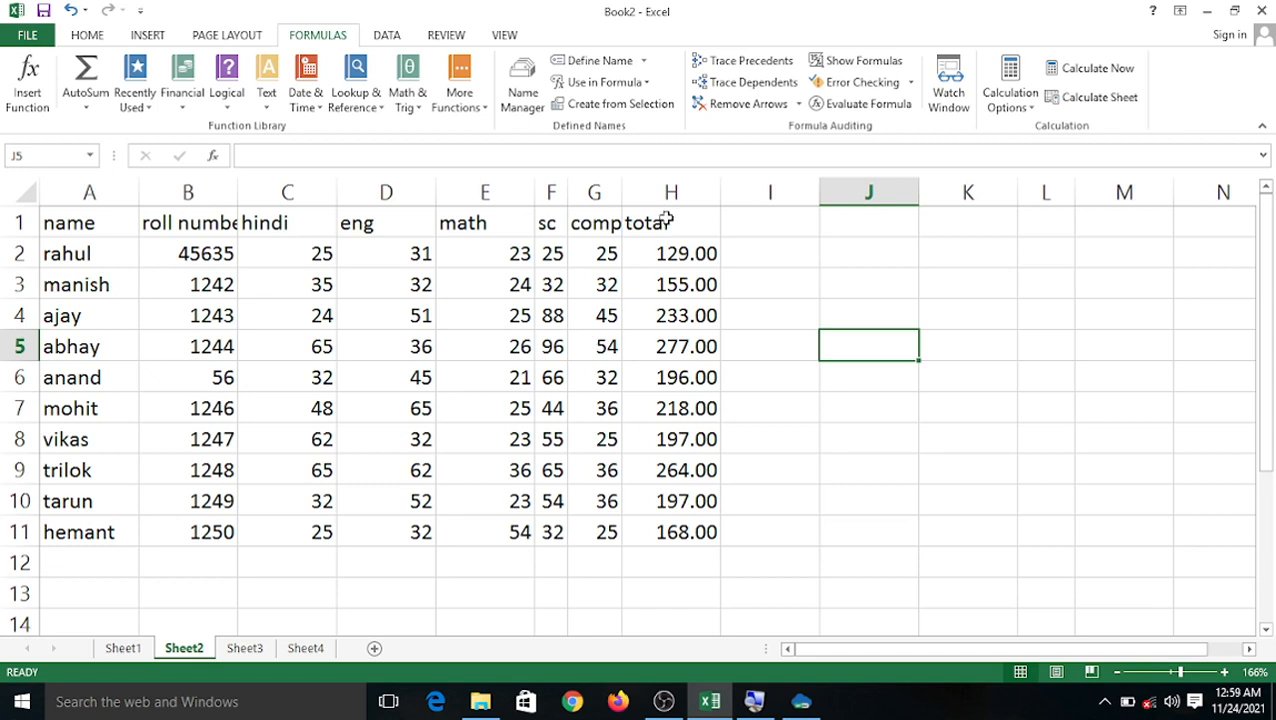
# Reopen the Watch Window, step through the H2 to H4 total watches, then close it.
pyautogui.click(947, 90)
pyautogui.scroll(-2, 445, 345)
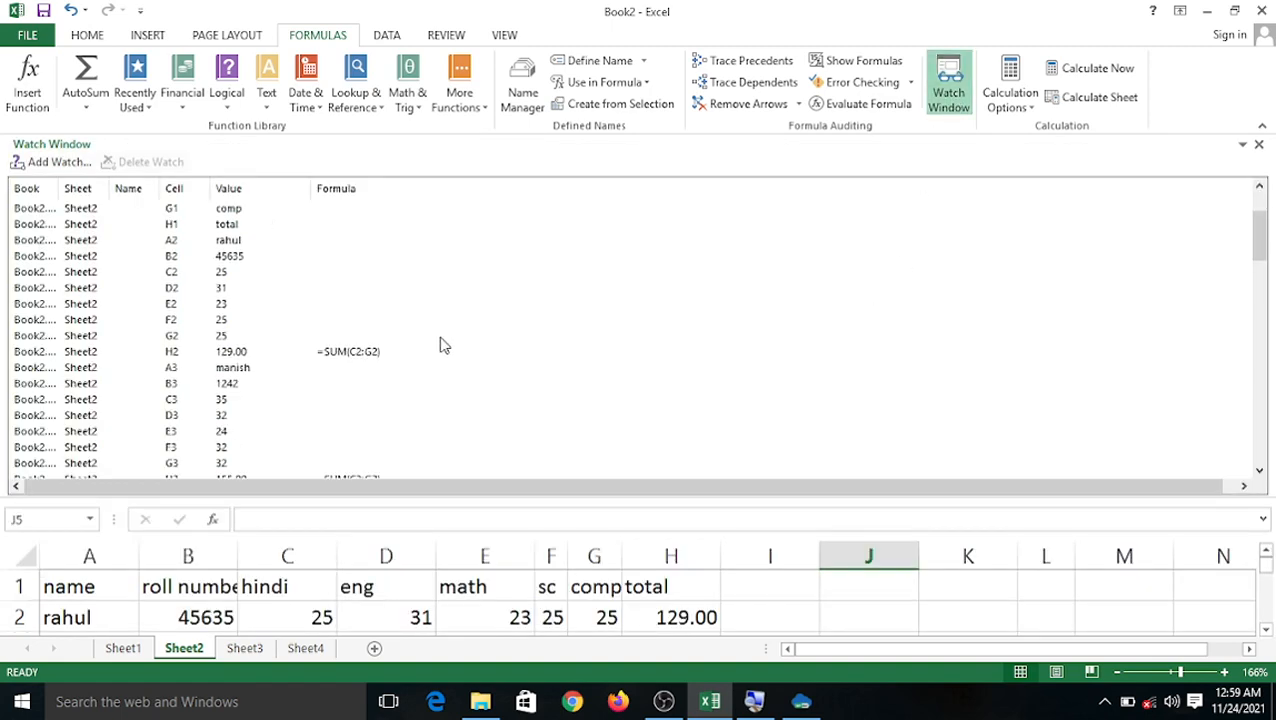
pyautogui.scroll(2, 440, 350)
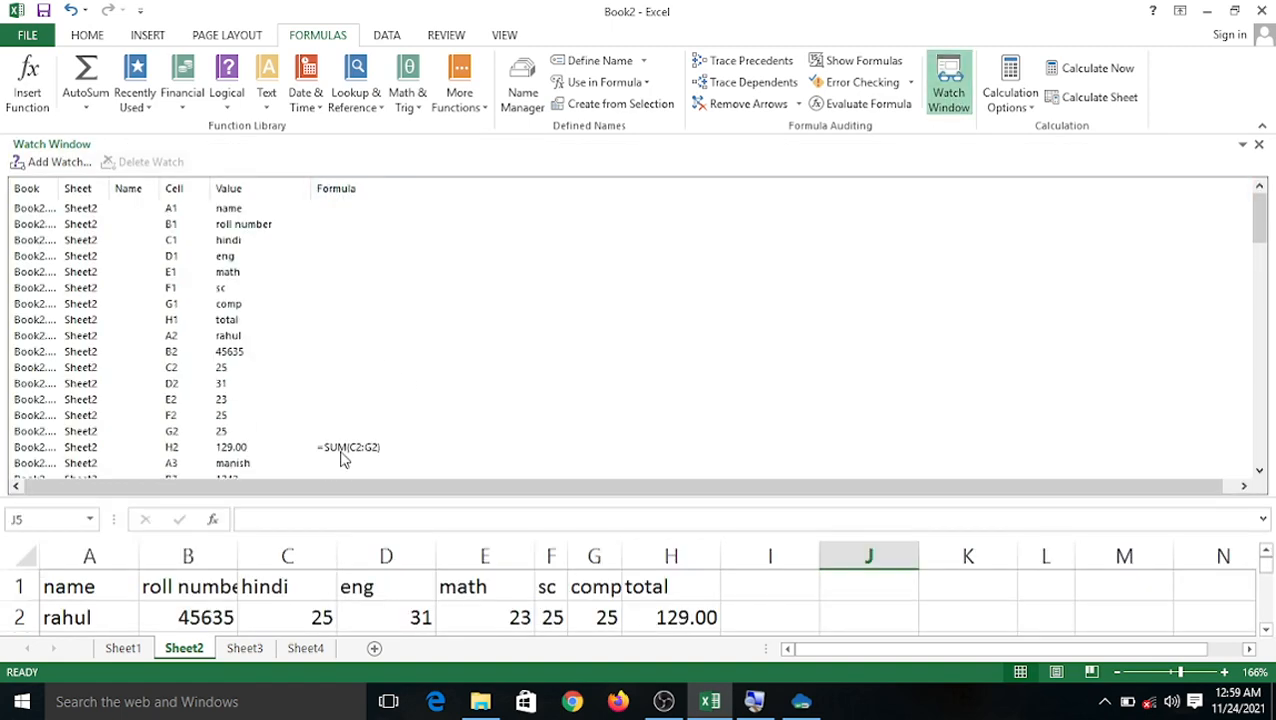
pyautogui.scroll(-2, 345, 450)
pyautogui.click(340, 354)
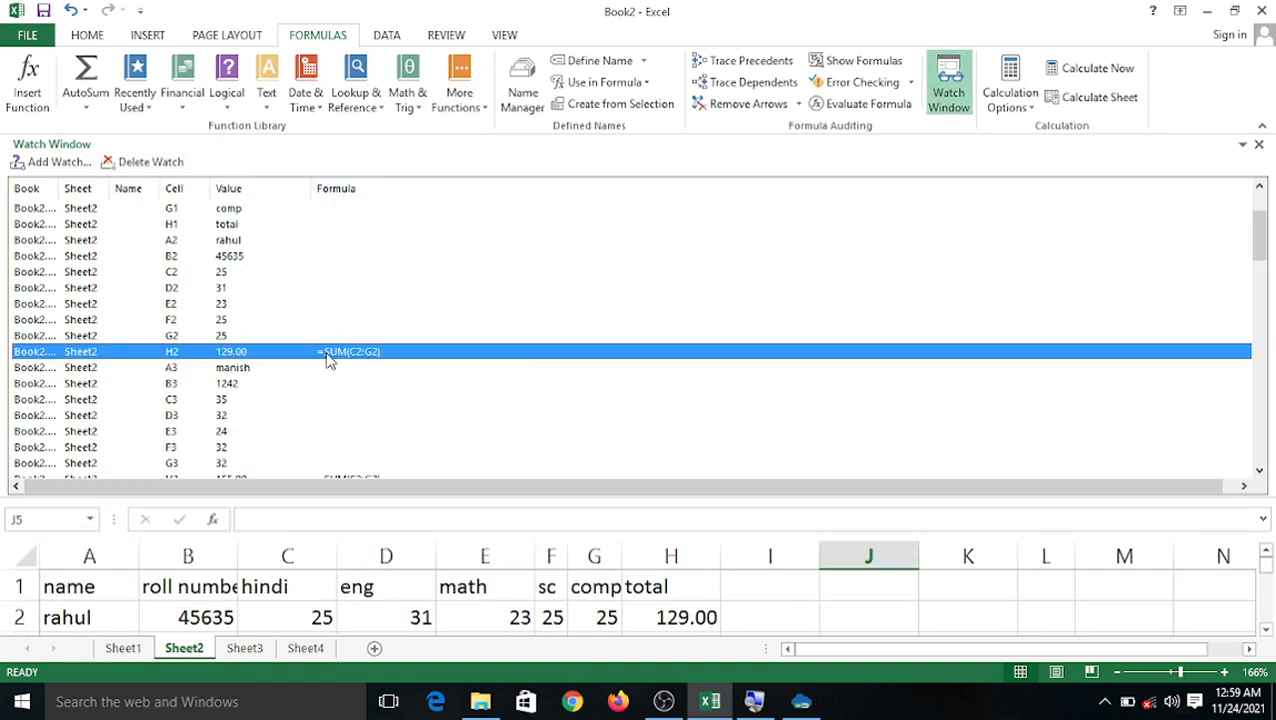
pyautogui.scroll(-3, 335, 356)
pyautogui.click(357, 336)
pyautogui.scroll(-3, 352, 345)
pyautogui.click(365, 336)
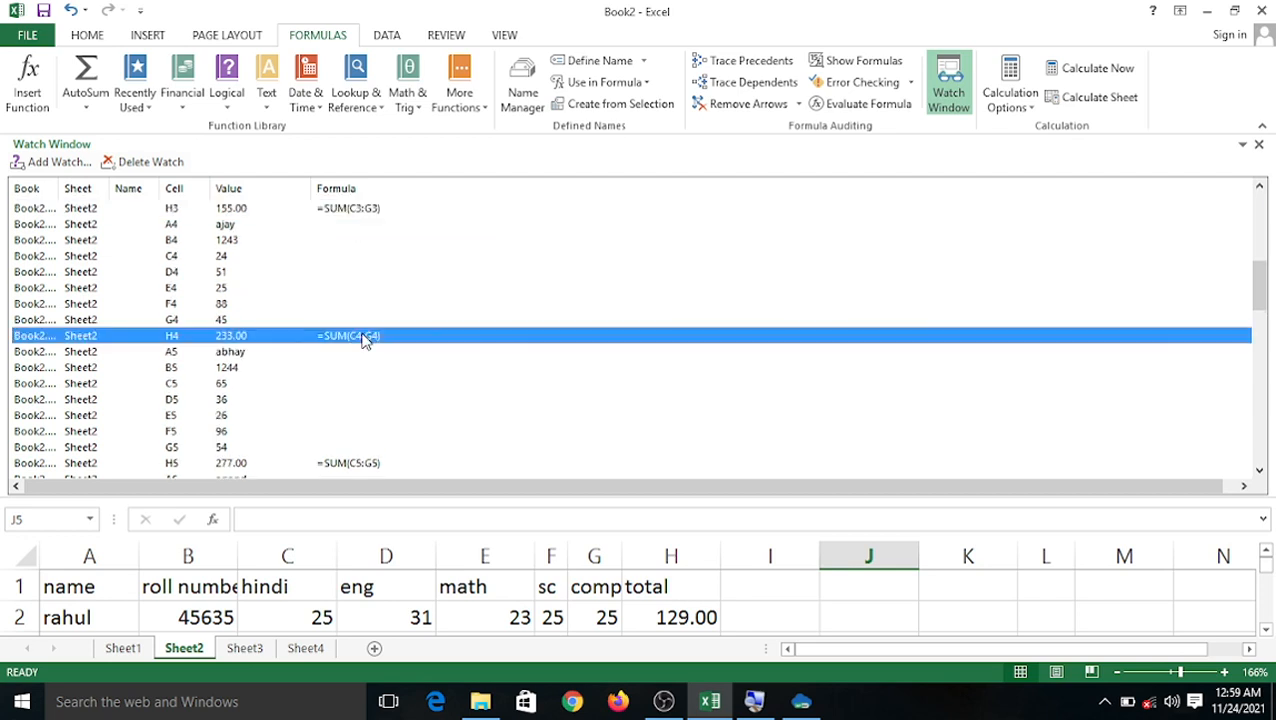
pyautogui.scroll(-15, 375, 350)
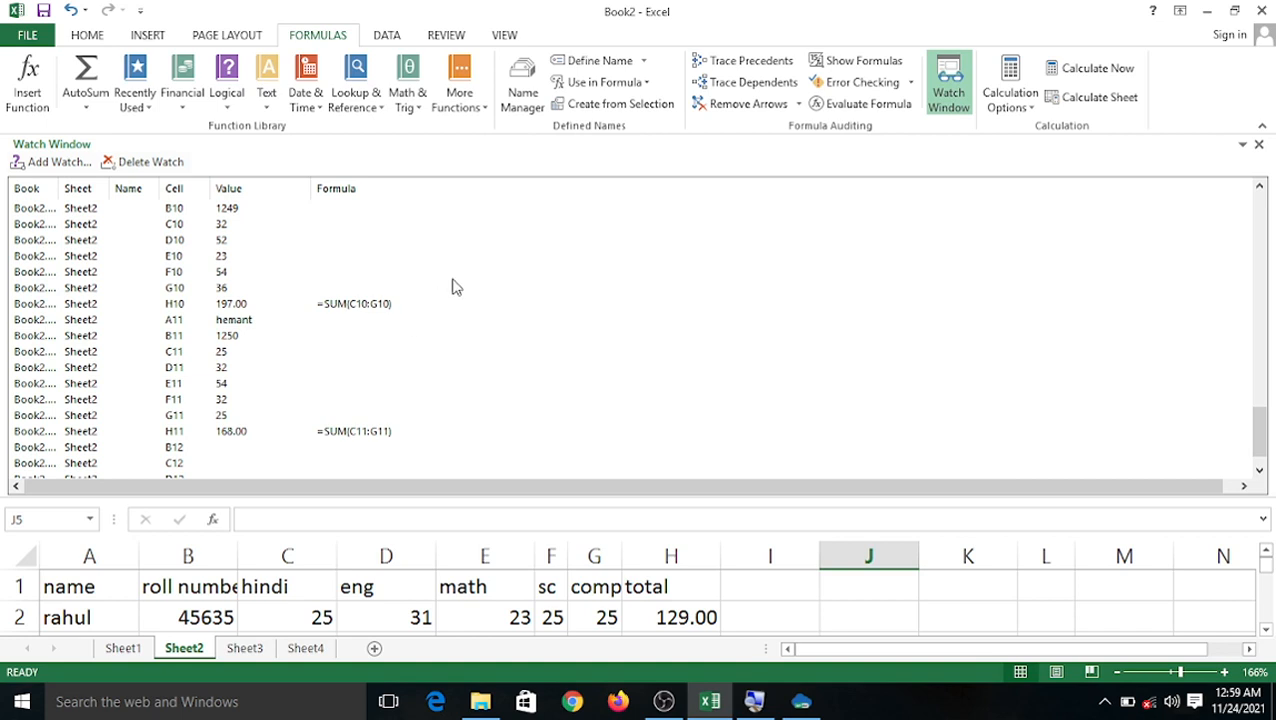
pyautogui.click(1259, 146)
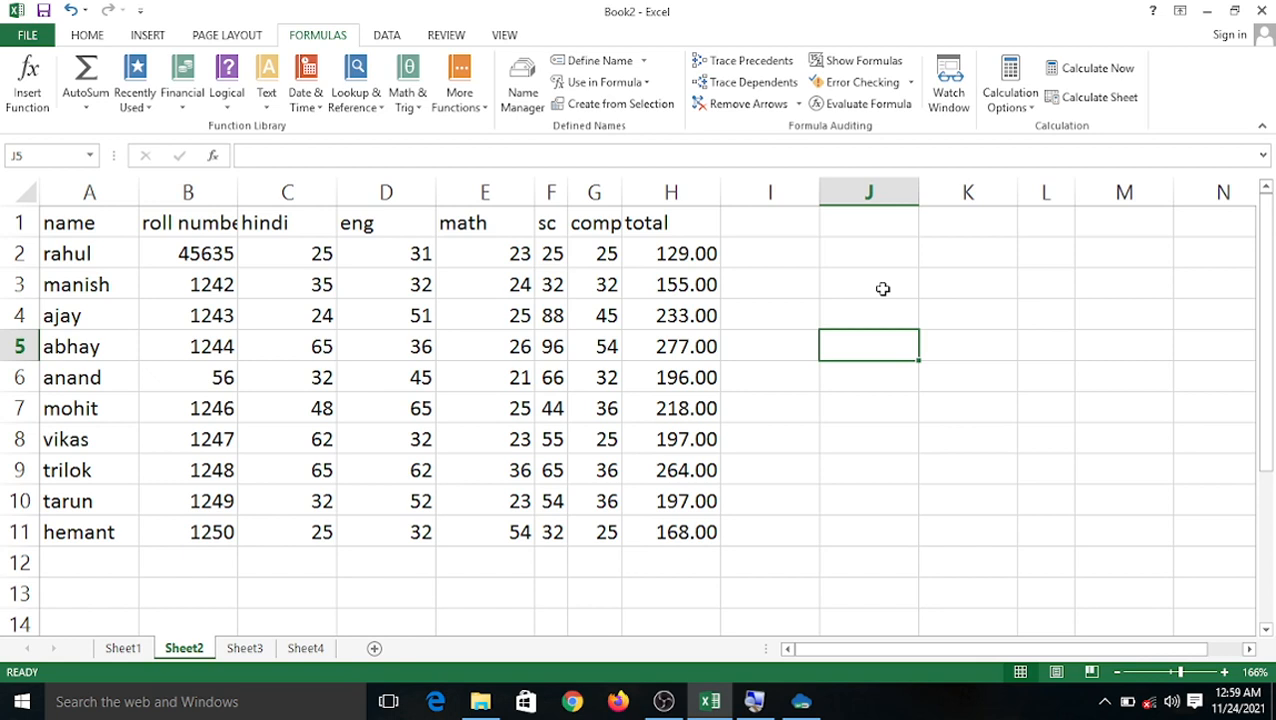
# Change D2's eng mark to 70 and confirm H2 recalculates to 168.00.
pyautogui.click(379, 258)
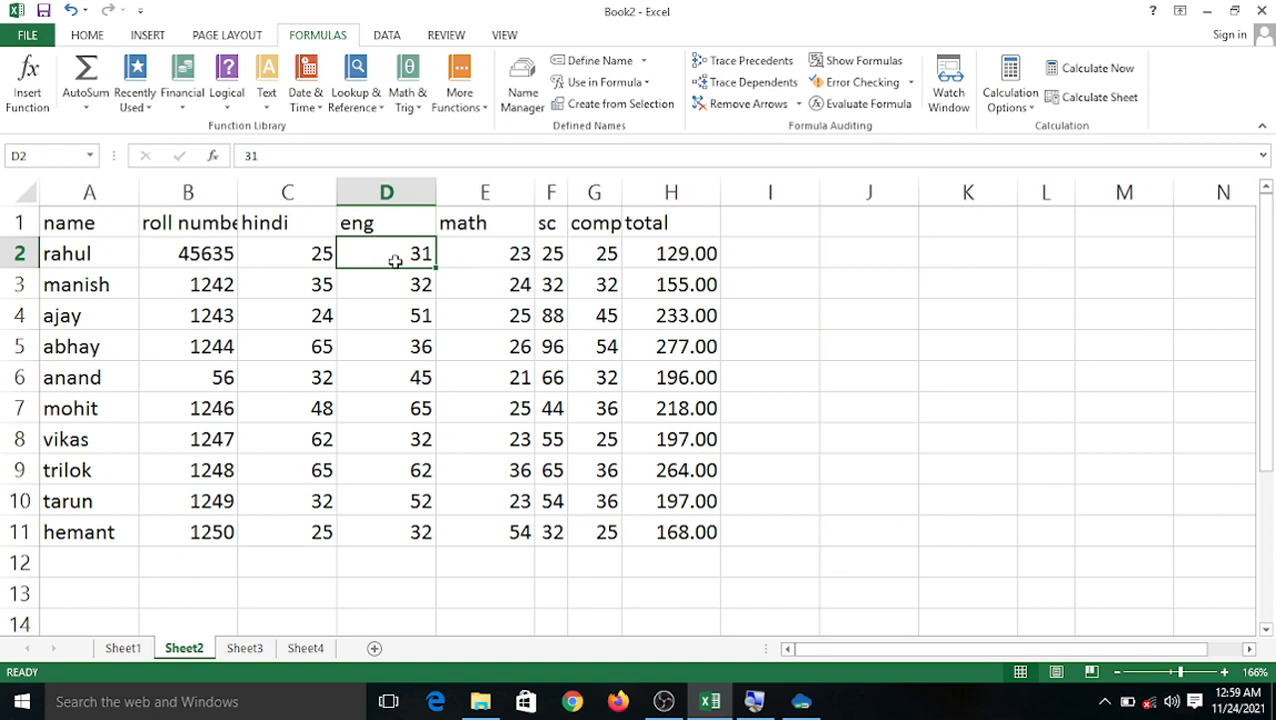
pyautogui.write('70')
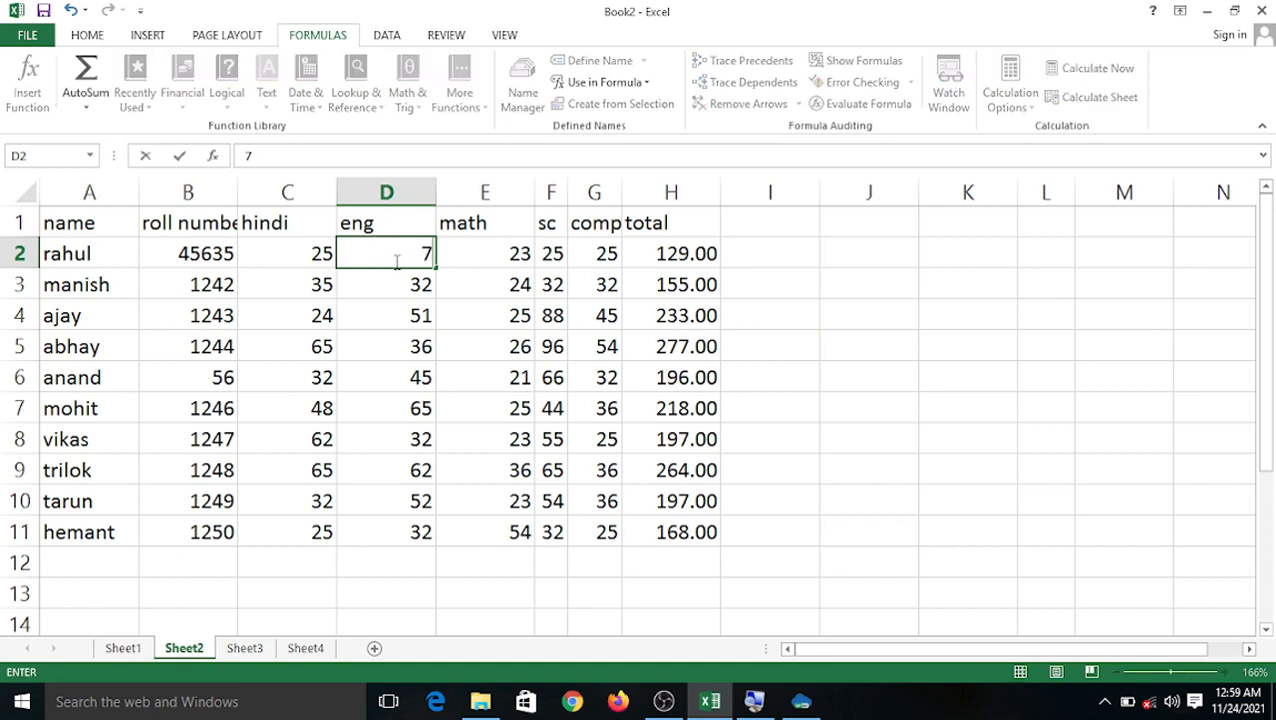
pyautogui.click(690, 254)
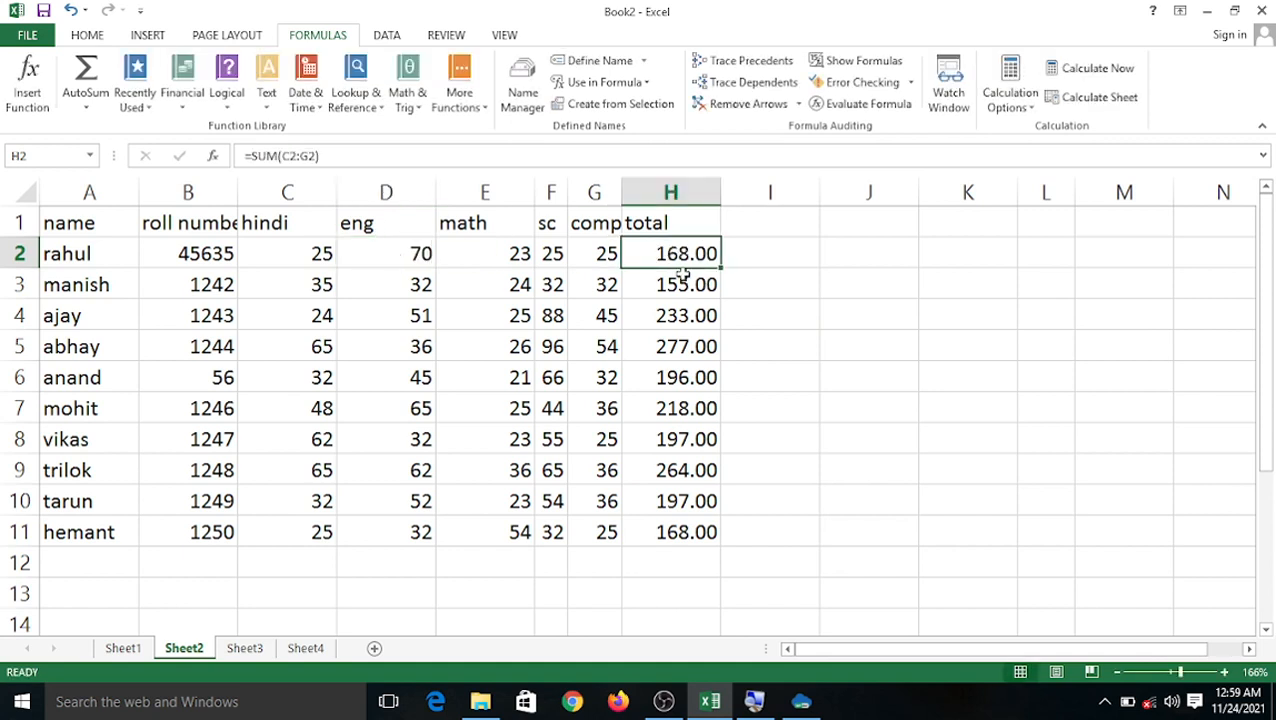
pyautogui.click(835, 280)
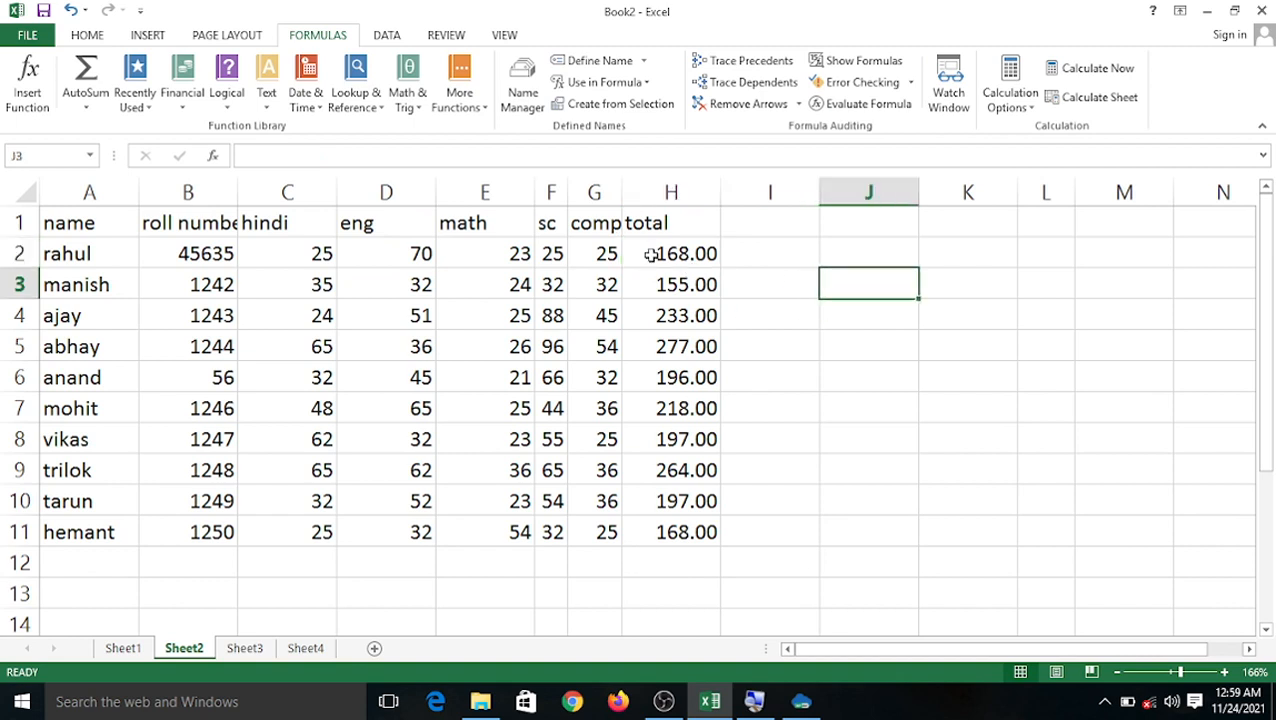
pyautogui.click(1020, 118)
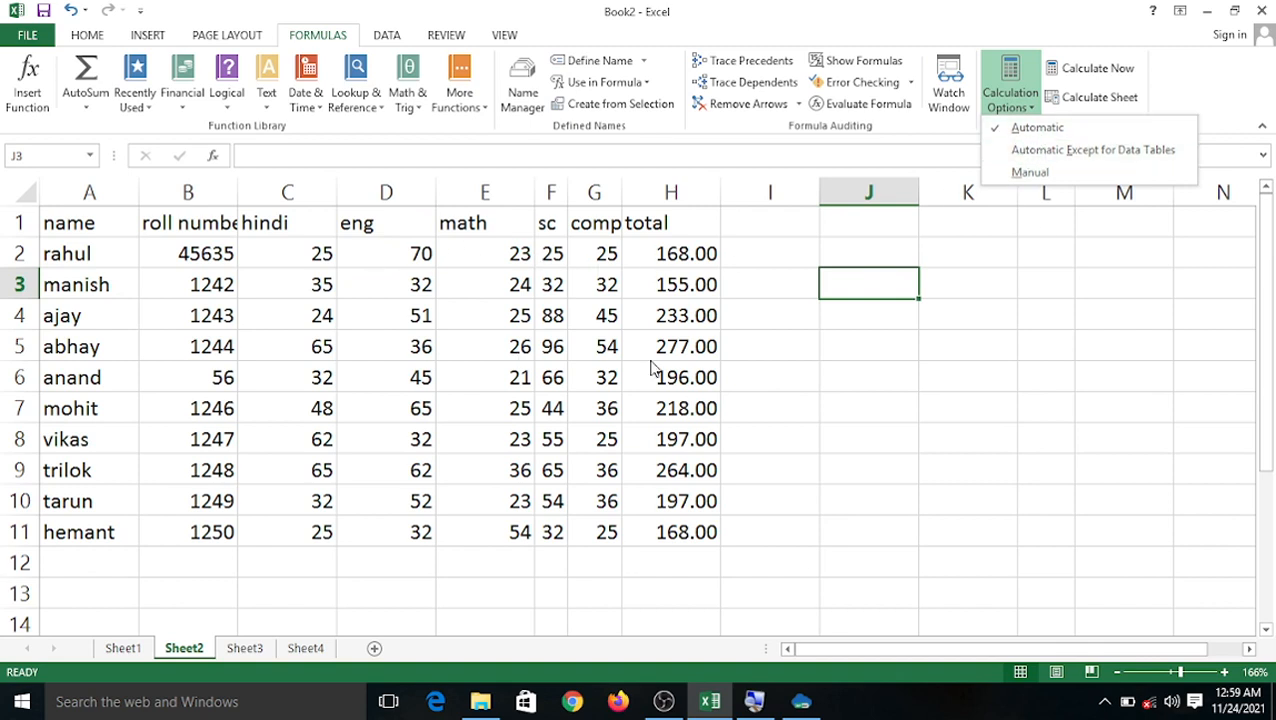
# Switch calculation to Manual and change D2's eng mark to 10.
pyautogui.click(870, 249)
pyautogui.click(1010, 112)
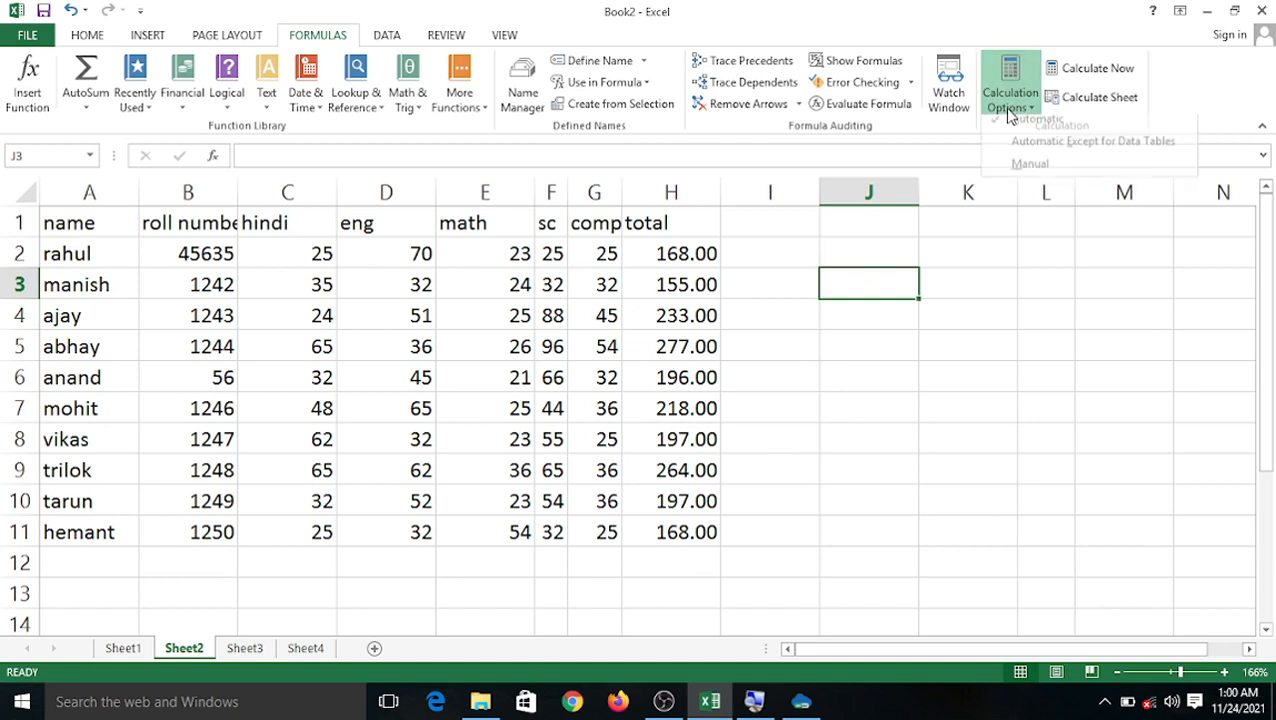
pyautogui.click(1020, 170)
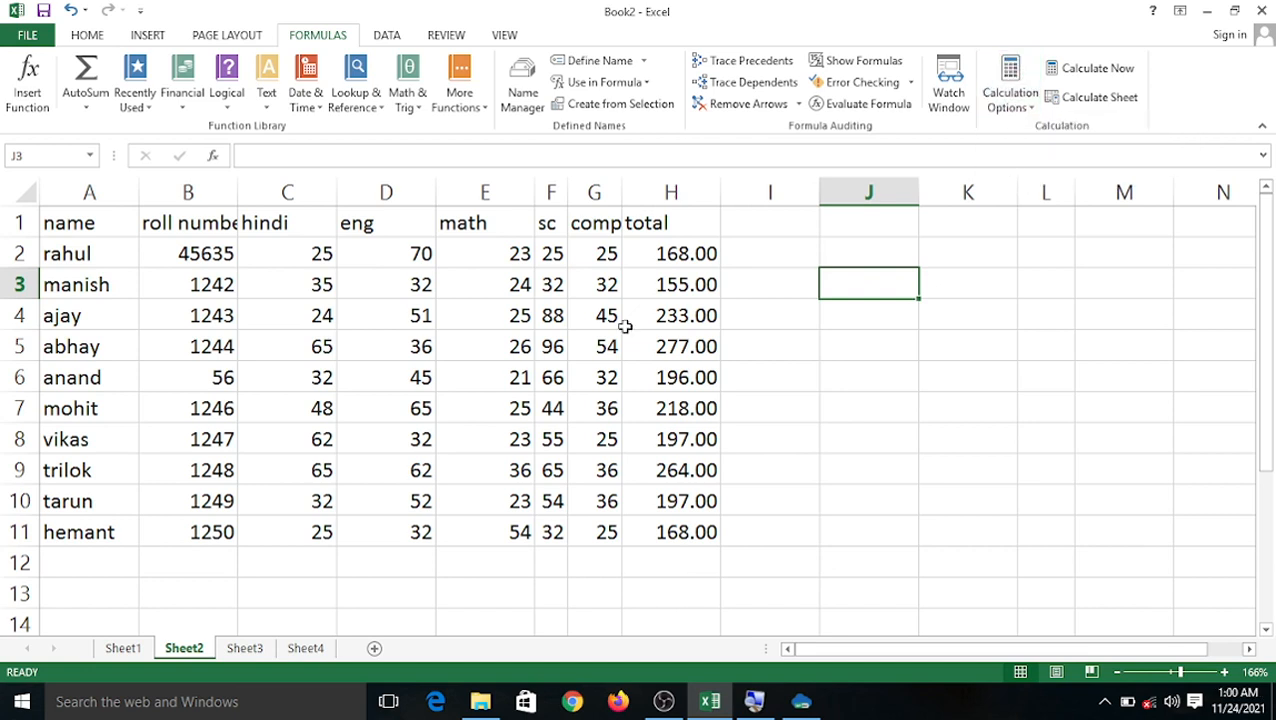
pyautogui.click(405, 263)
pyautogui.write('10')
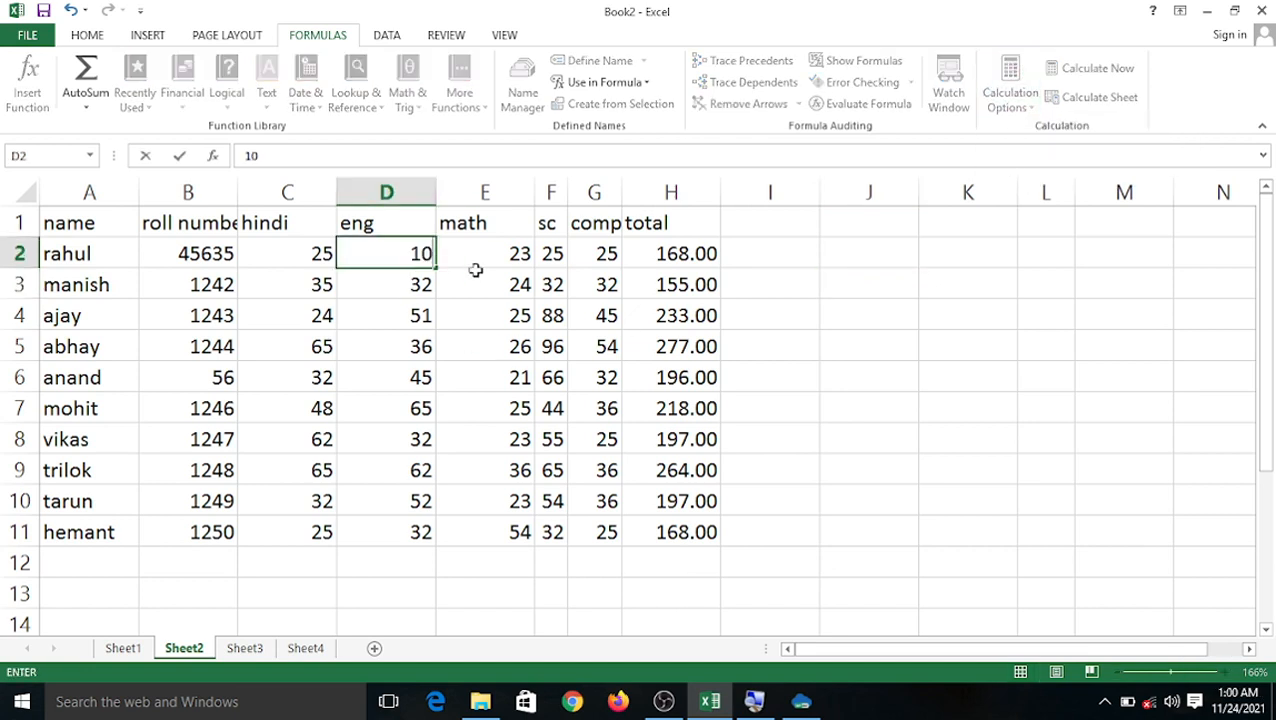
pyautogui.click(747, 254)
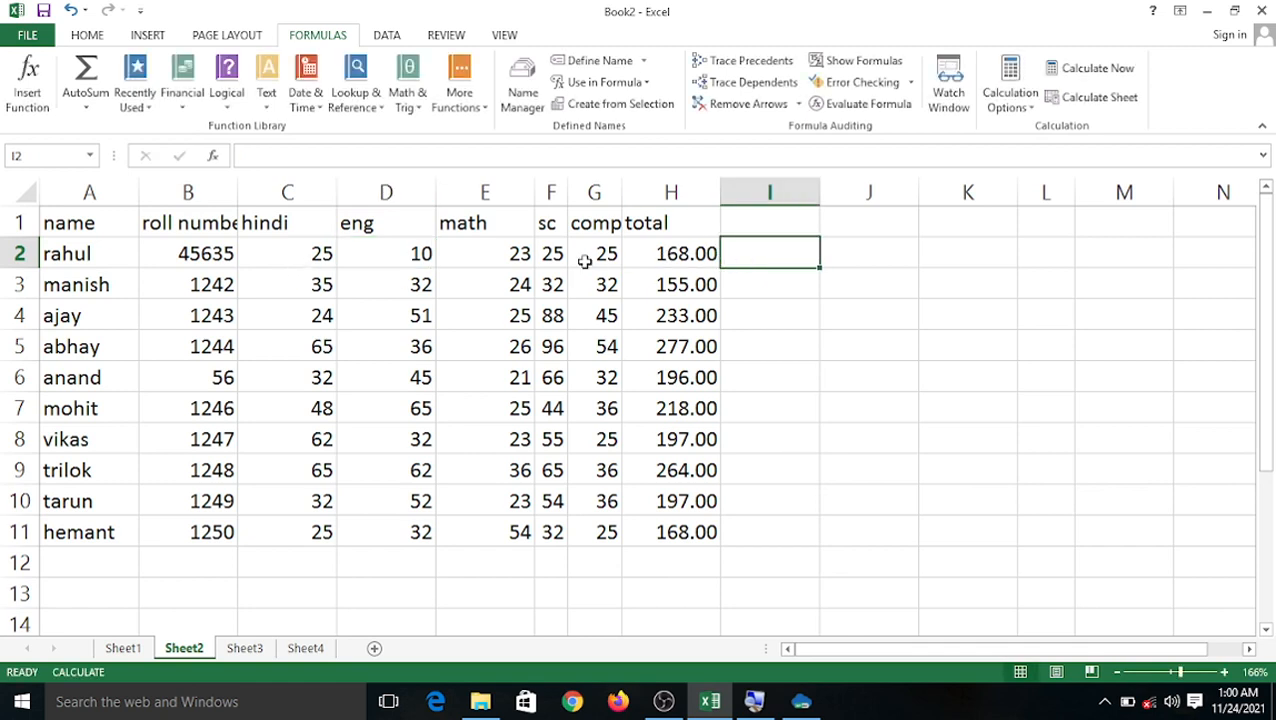
# Set calculation back to Automatic so H2 updates to 108.00.
pyautogui.click(1006, 112)
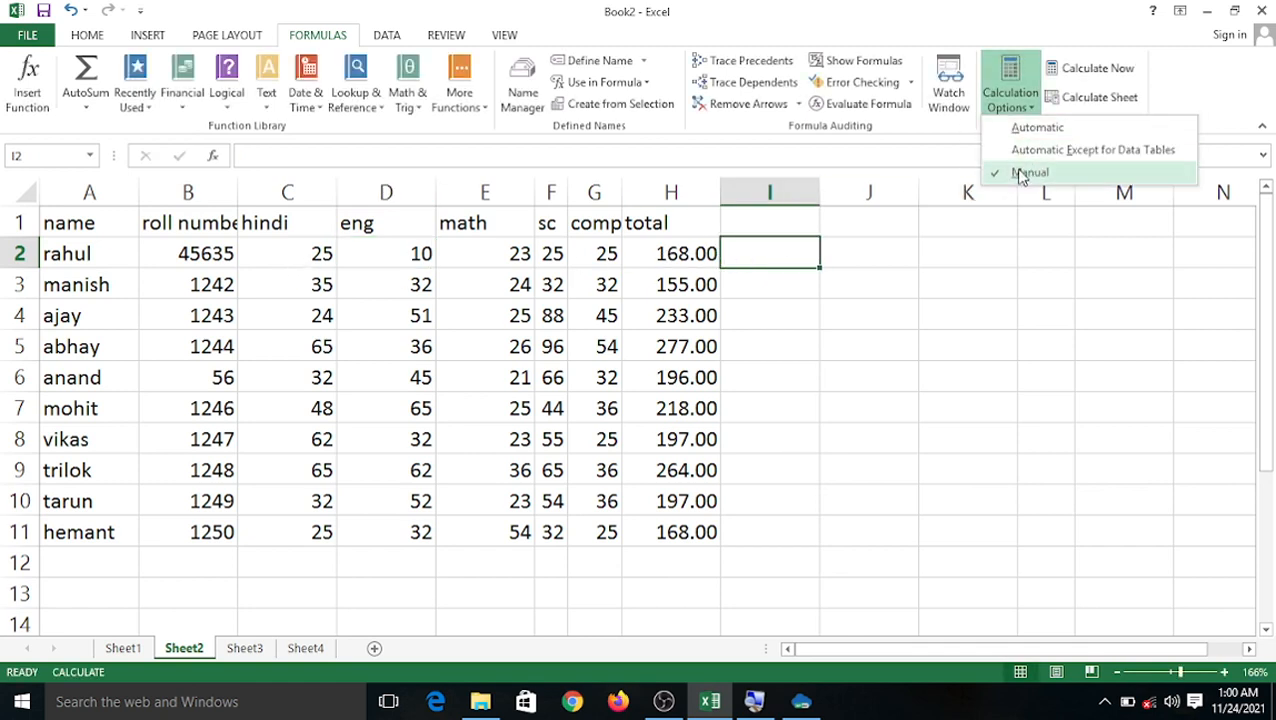
pyautogui.click(1030, 128)
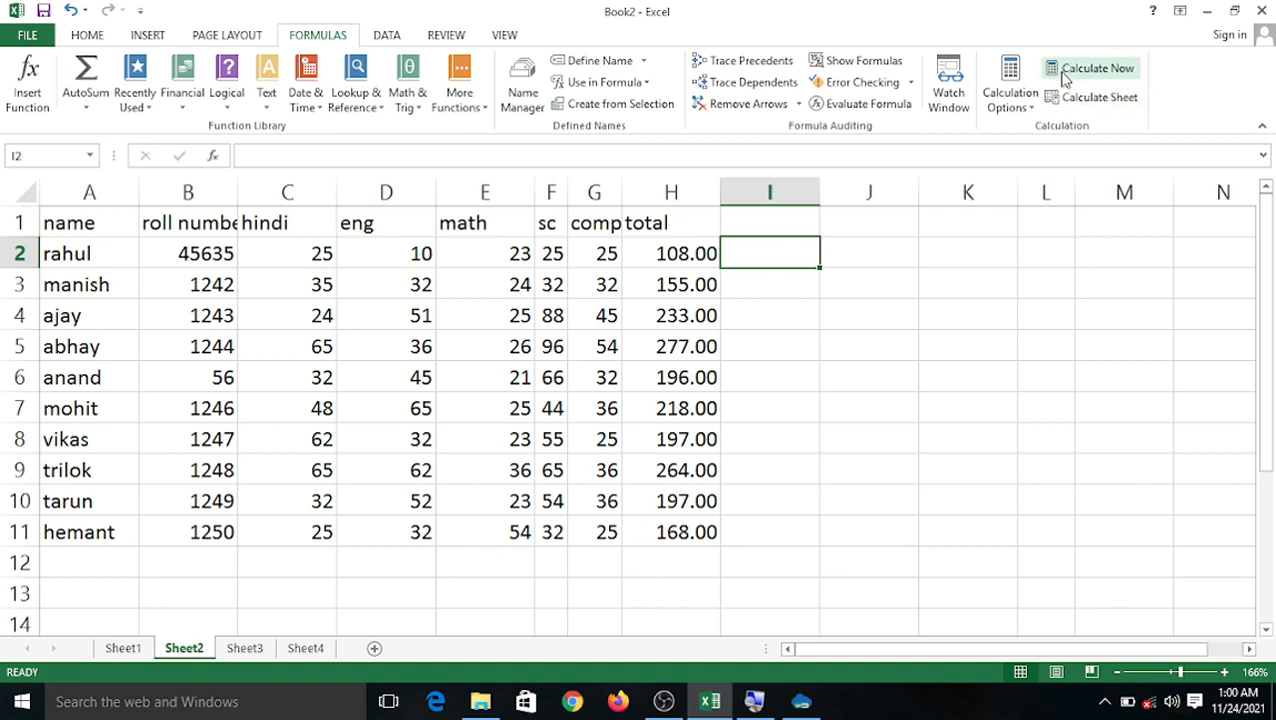
pyautogui.click(1001, 243)
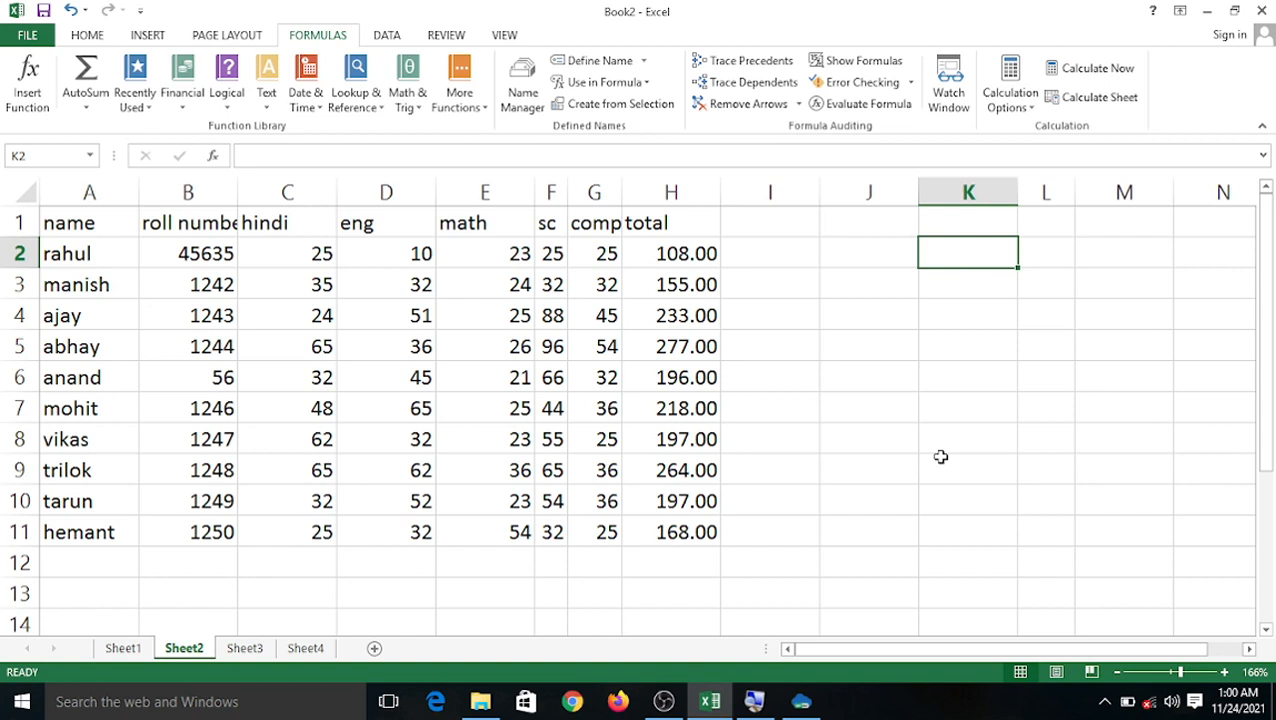
# Select the H2 total and switch workbook calculation to Manual.
pyautogui.click(656, 247)
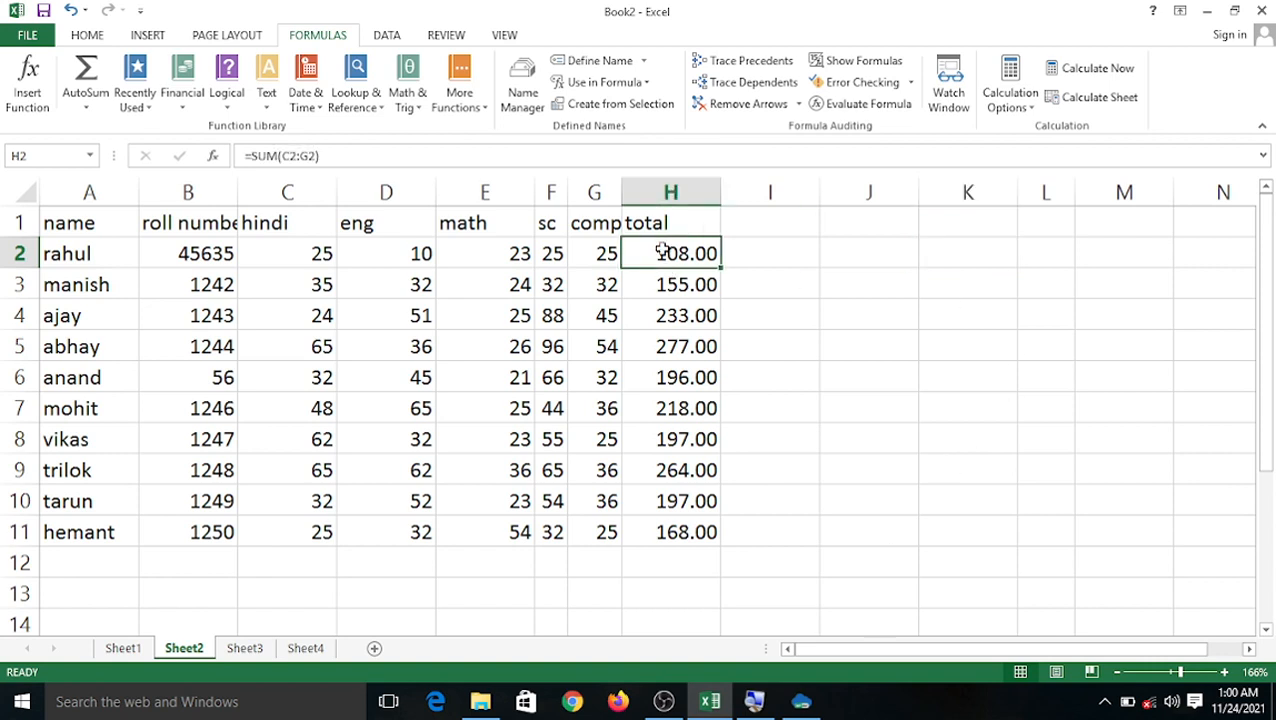
pyautogui.click(1010, 100)
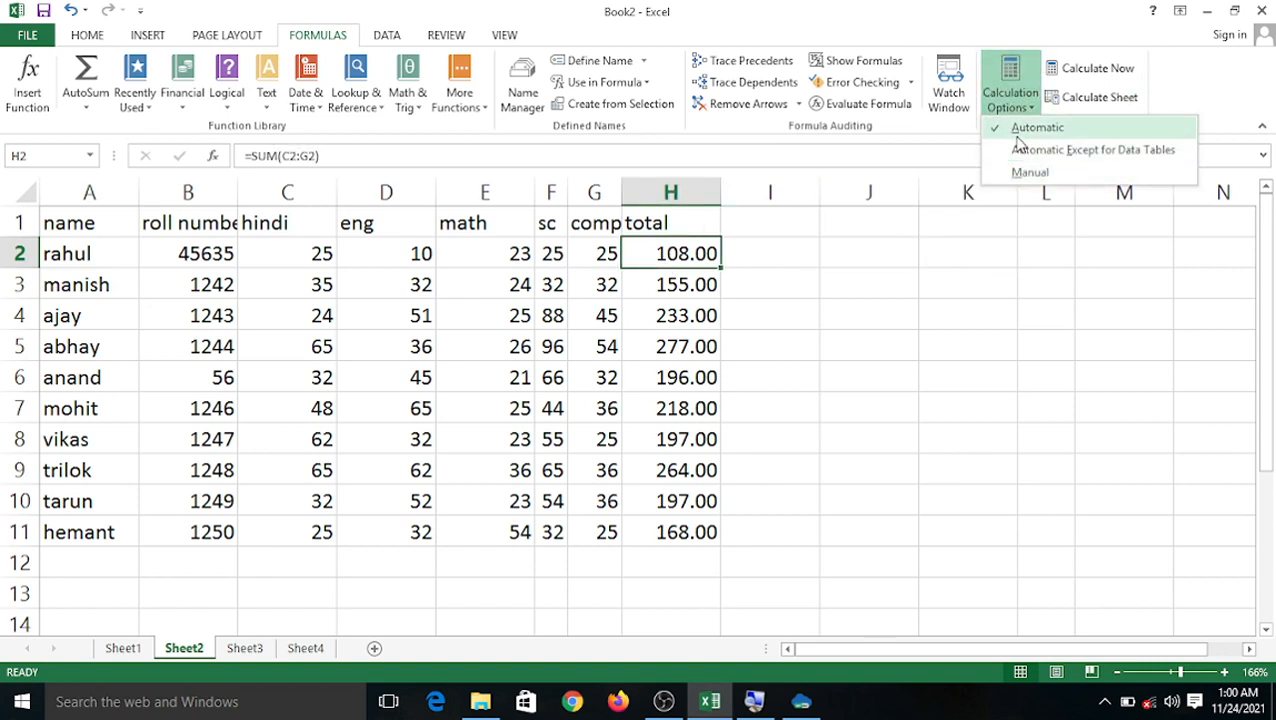
pyautogui.click(1027, 176)
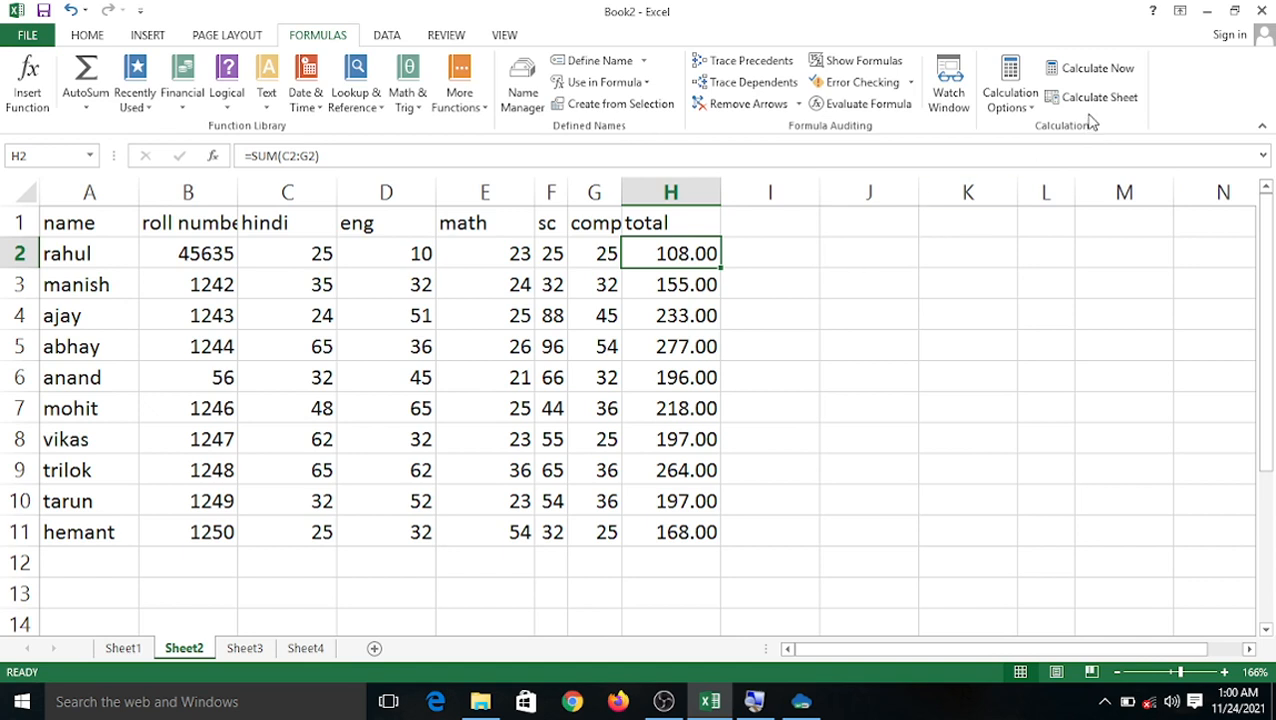
# Change E2's math mark to 45 and use Calculate Now to update H2 to 130.00.
pyautogui.click(486, 261)
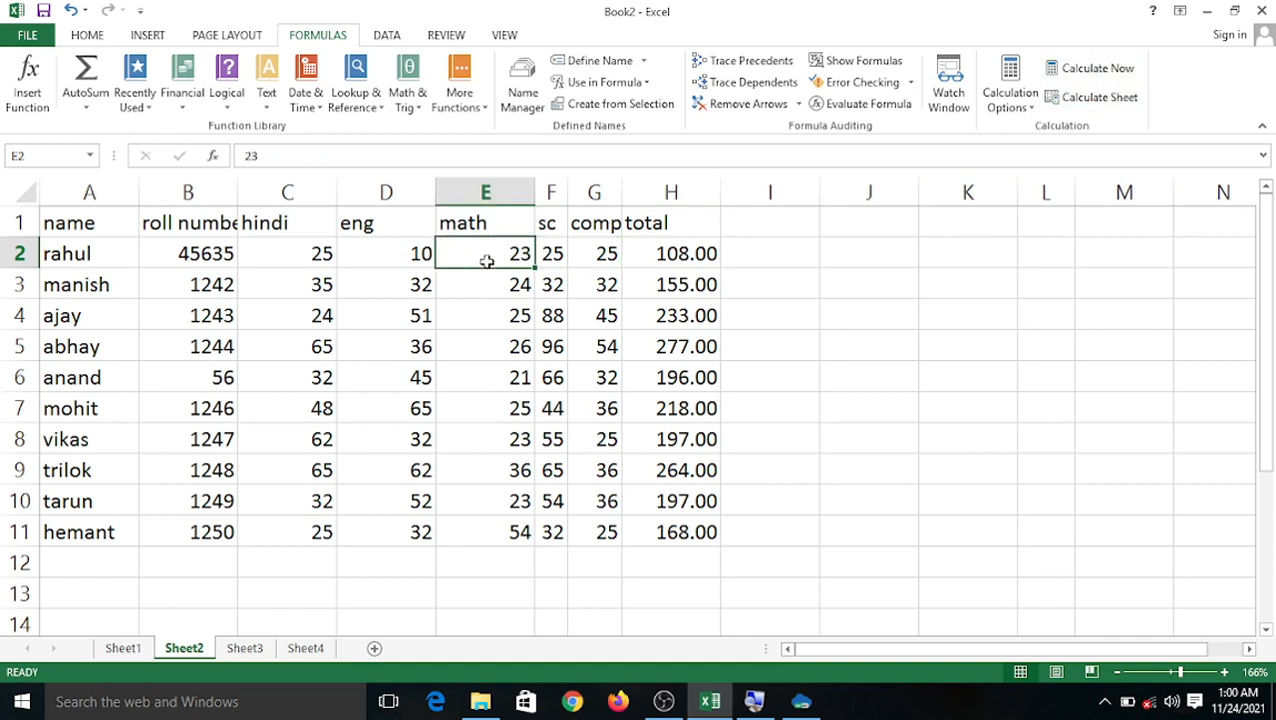
pyautogui.write('45')
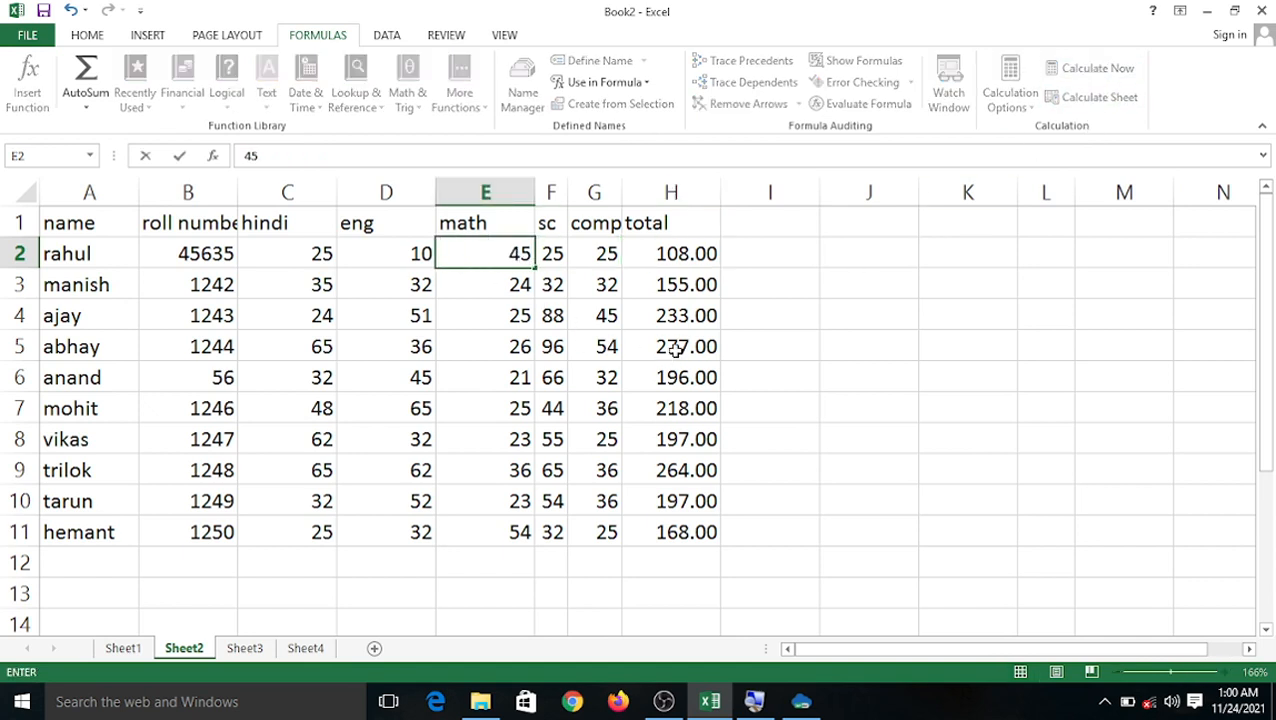
pyautogui.click(674, 348)
pyautogui.click(691, 258)
pyautogui.click(1098, 70)
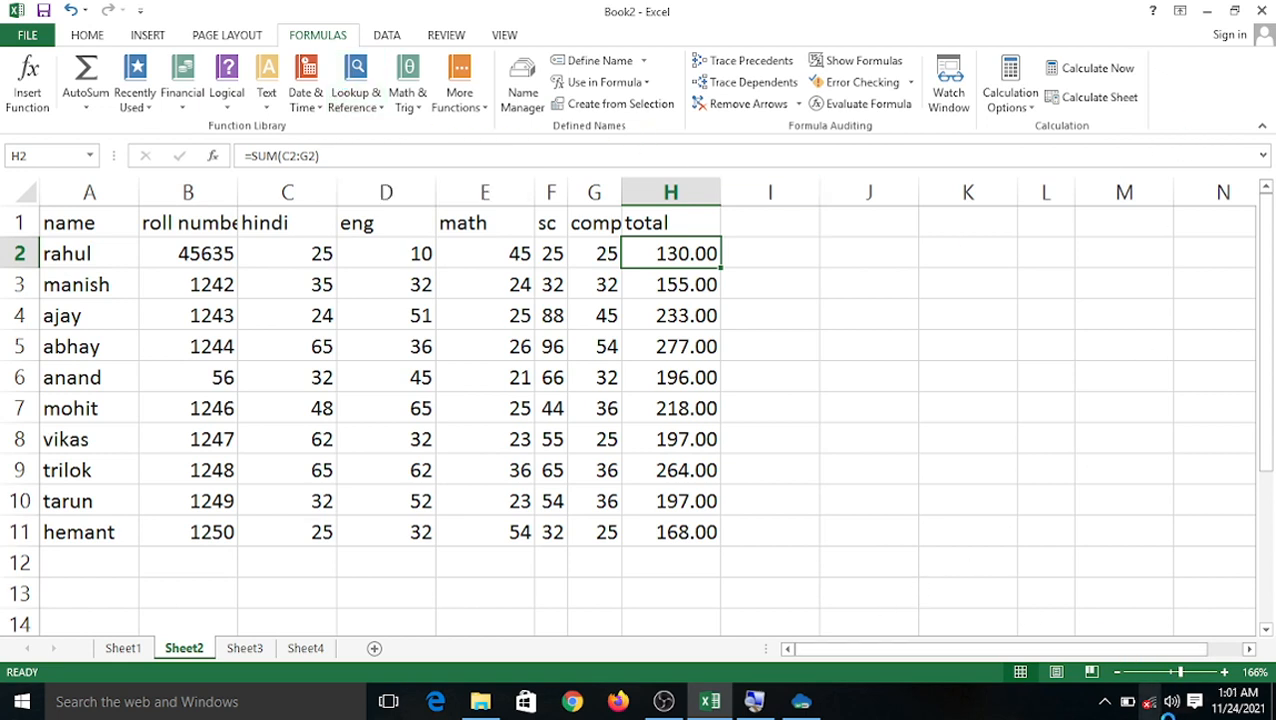
pyautogui.click(1105, 701)
pyautogui.rightClick(1143, 627)
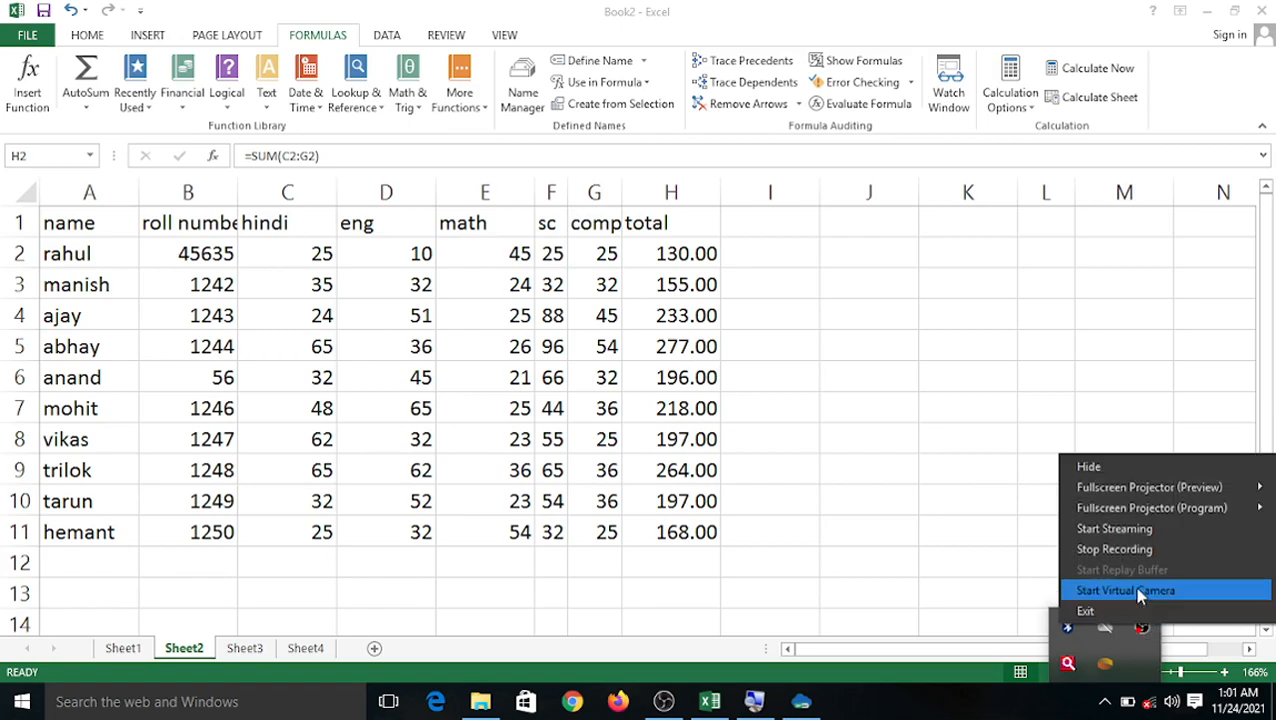